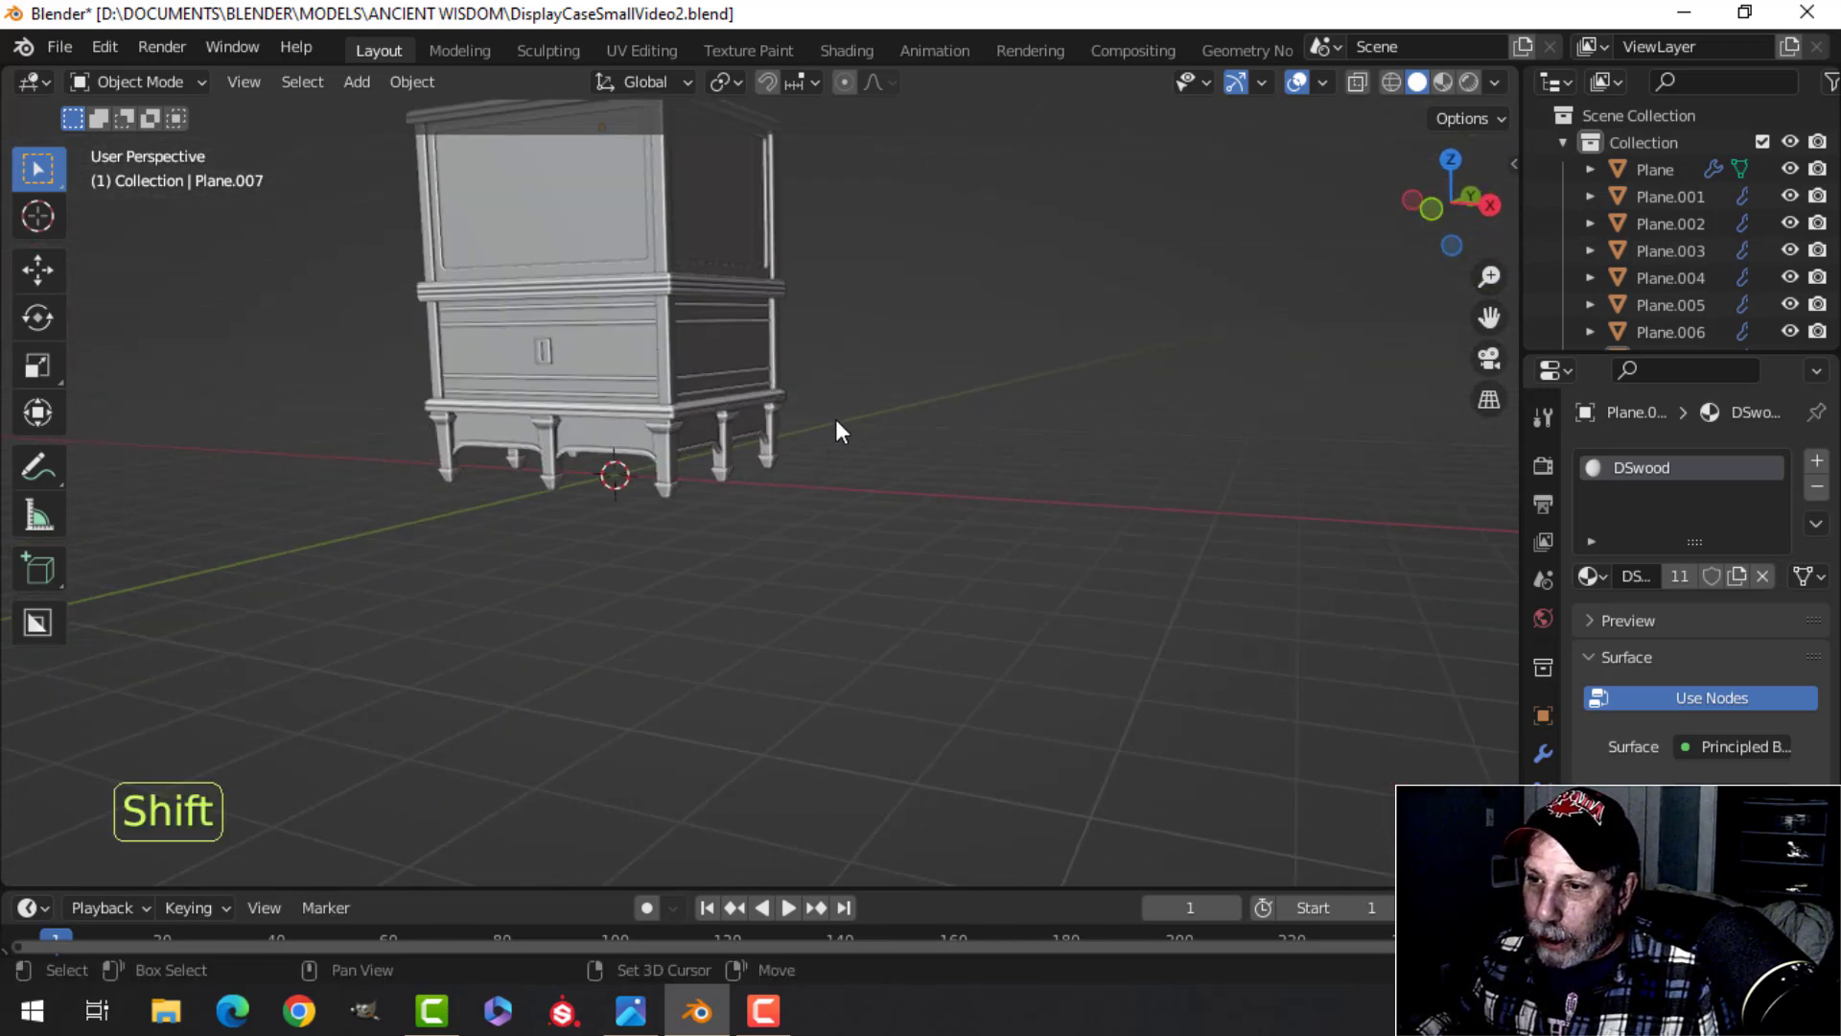
Step: Enable the object Move gizmo and duplicate the cabinet's two base leg frames, placing the copies beside the cabinet along X
click(659, 441)
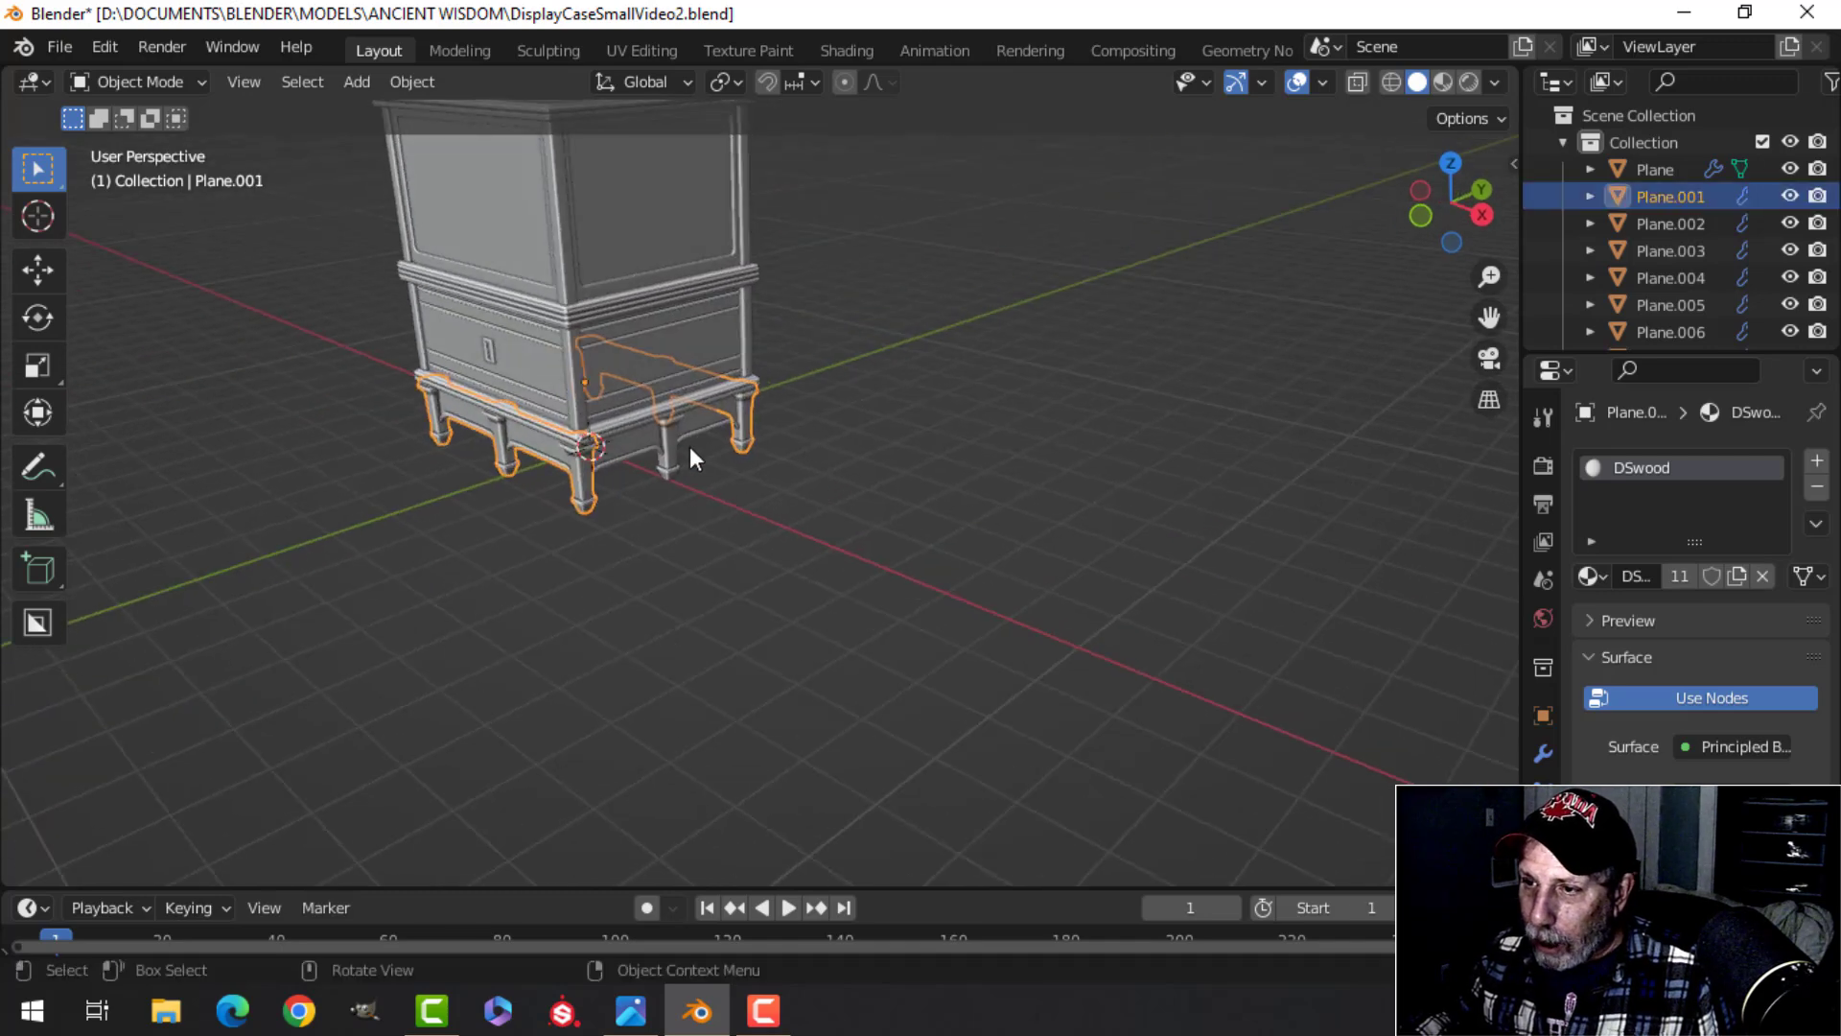
shift+click(728, 474)
scroll(786, 474, down, 3)
middle_drag(849, 468, 782, 468)
click(1261, 83)
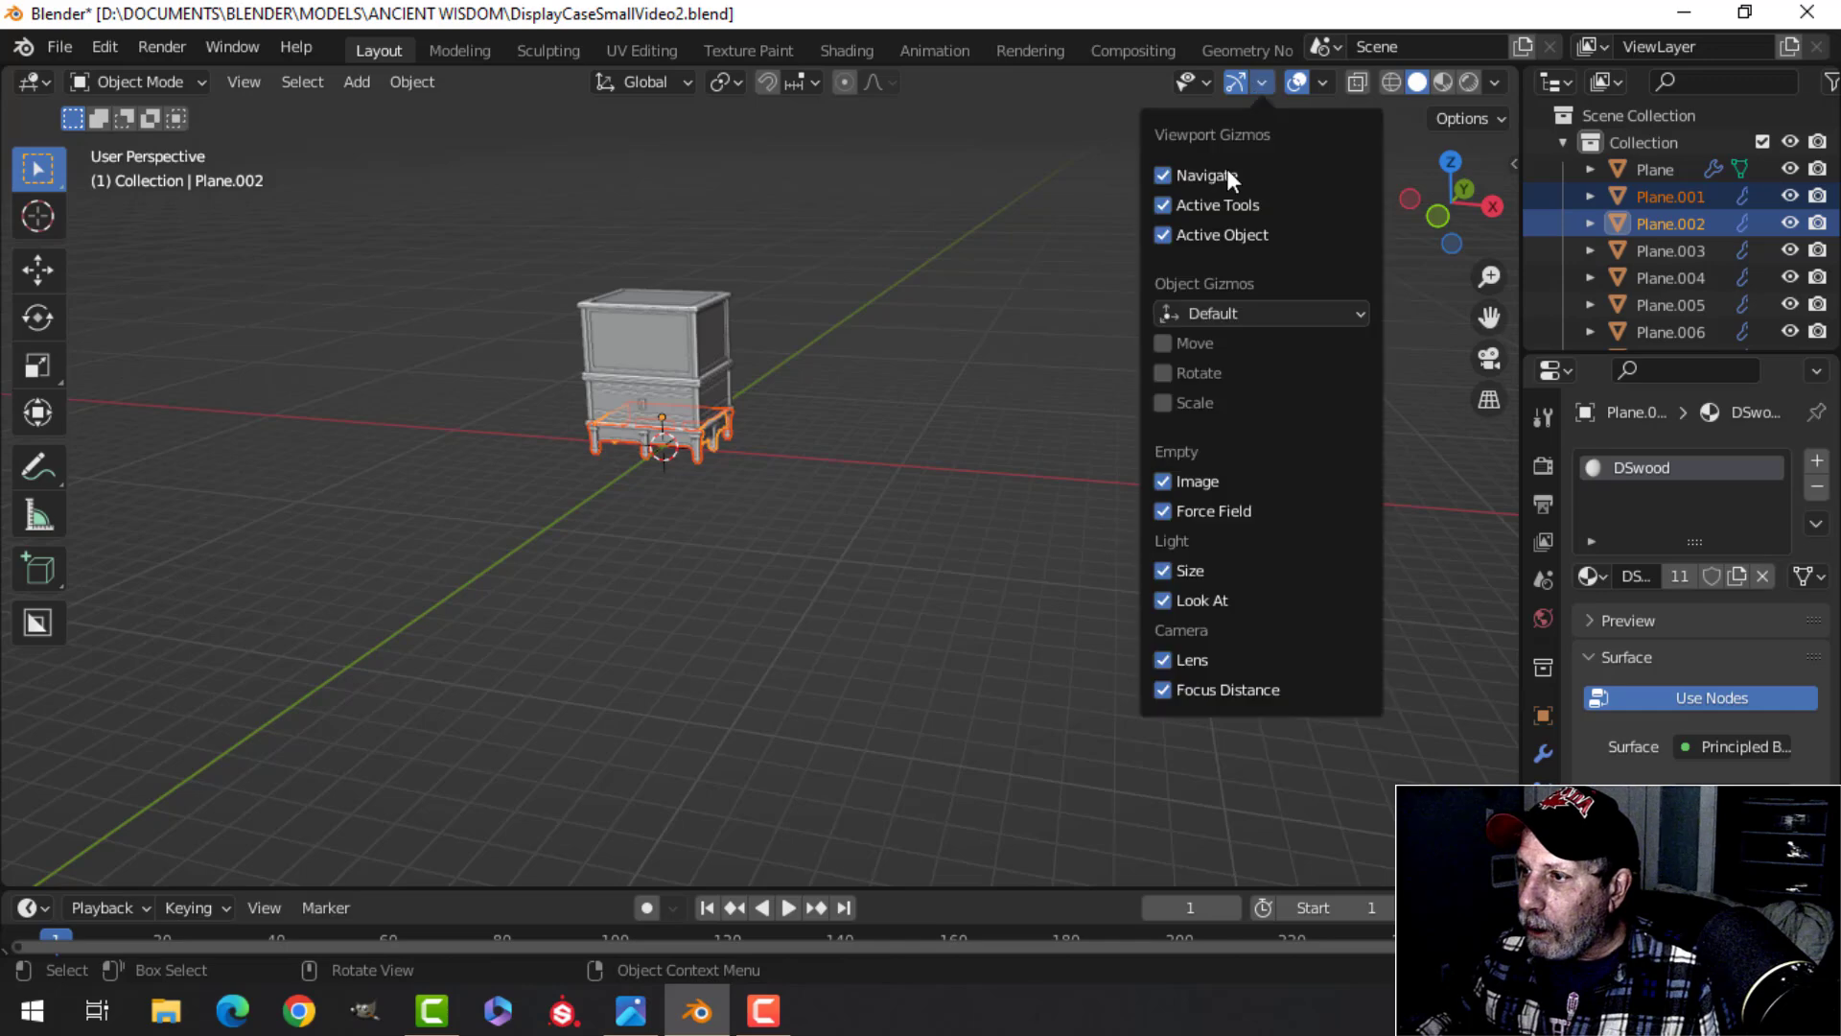
scroll(911, 383, up, 3)
middle_drag(843, 400, 992, 458)
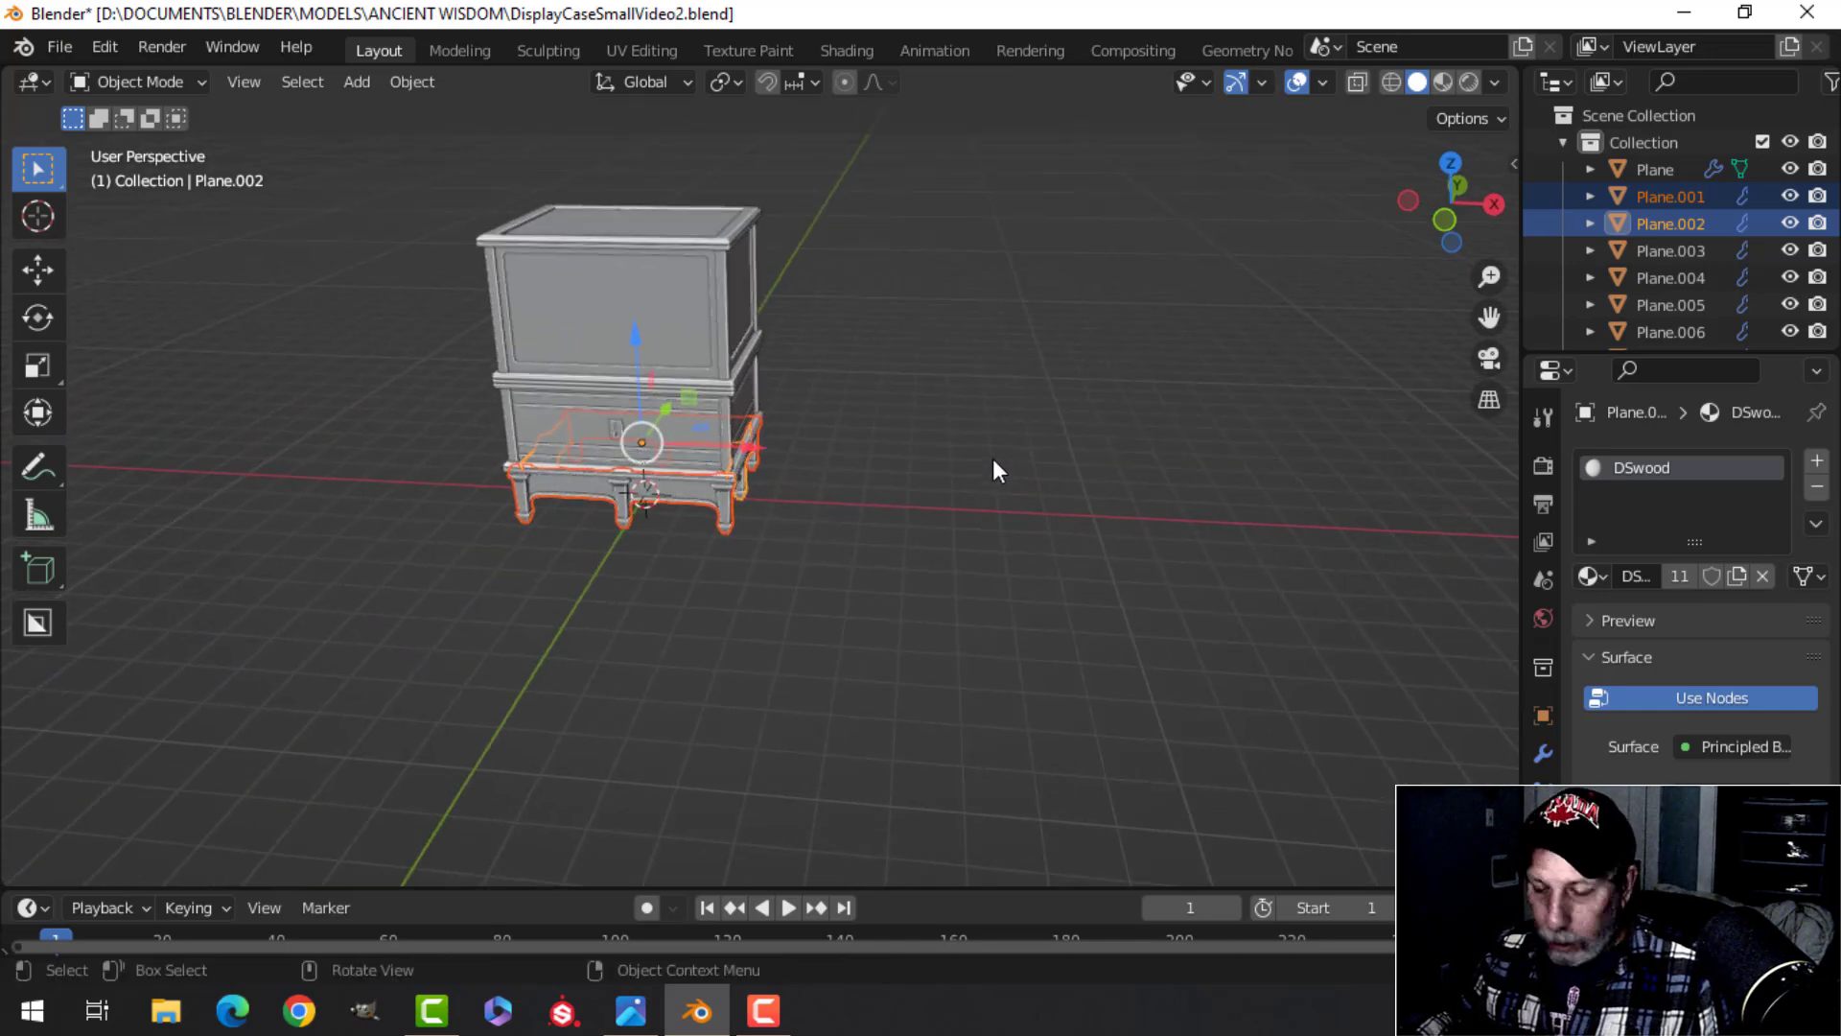
key(shift+d)
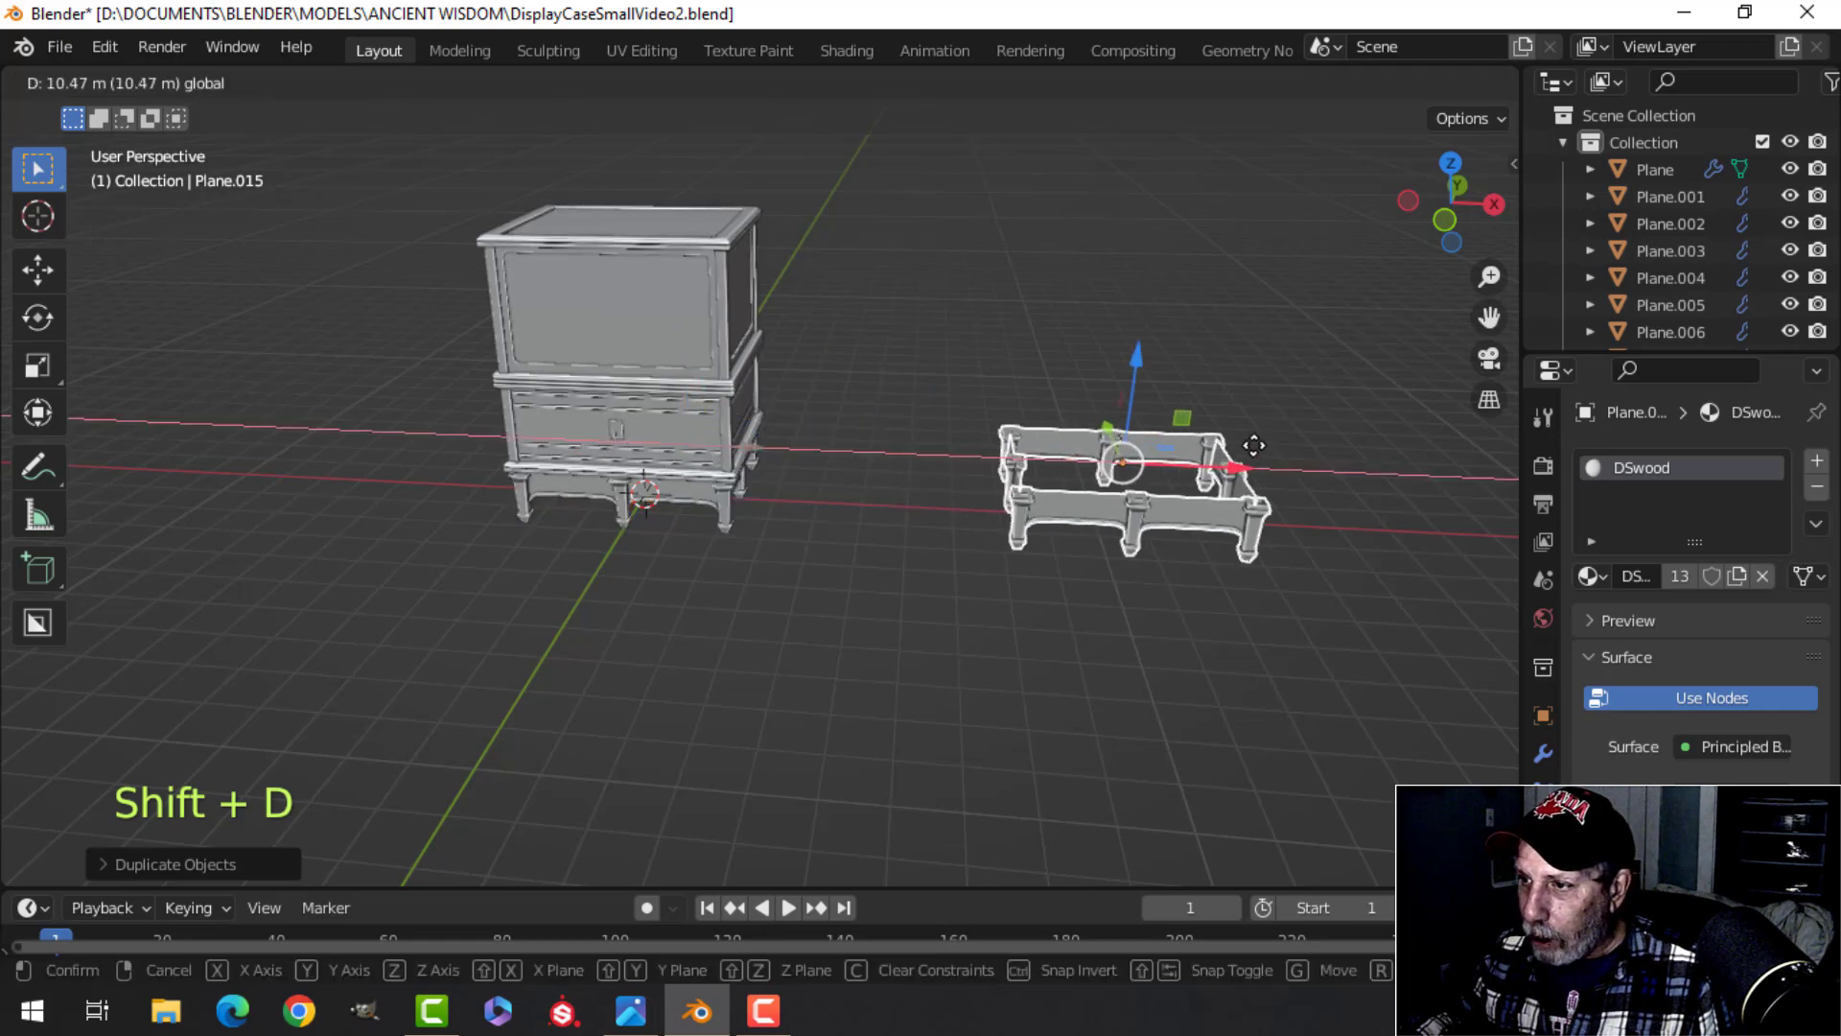
click(1298, 490)
Step: Move the duplicated leg frames into a new collection named DisplayLarge
shift+middle_drag(1298, 491, 1106, 439)
key(m)
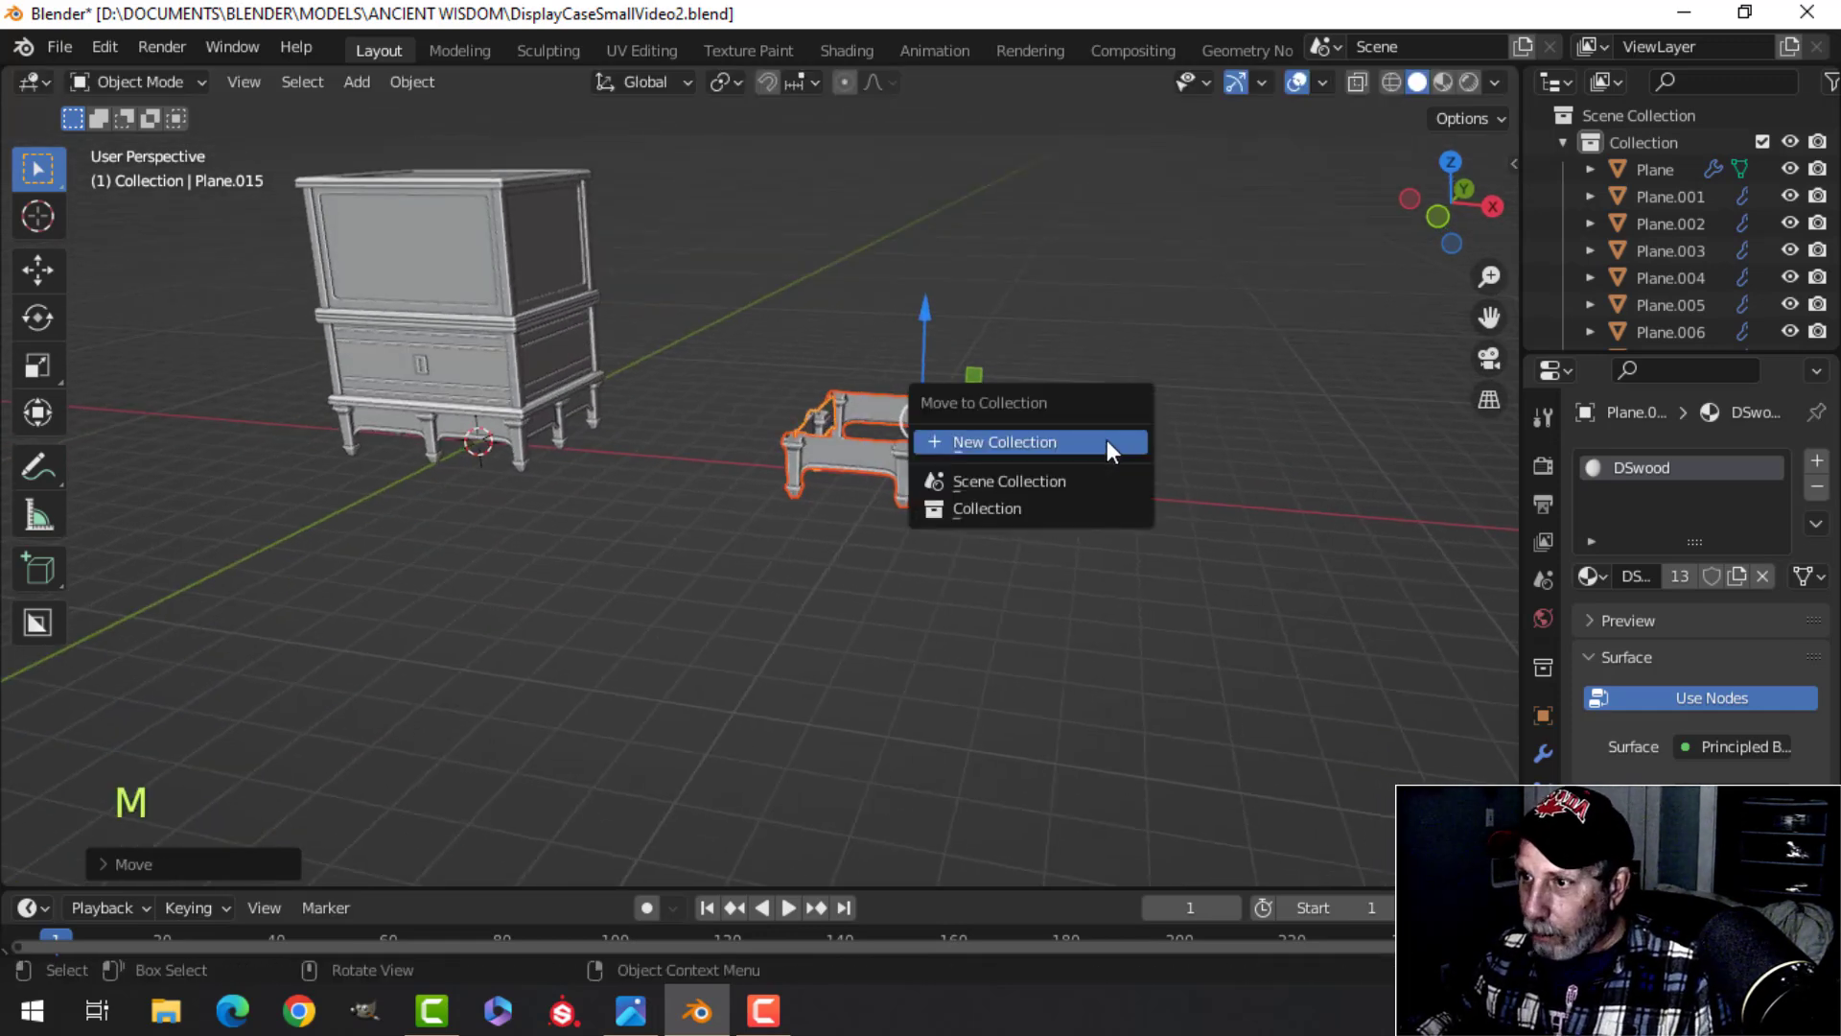
click(1107, 439)
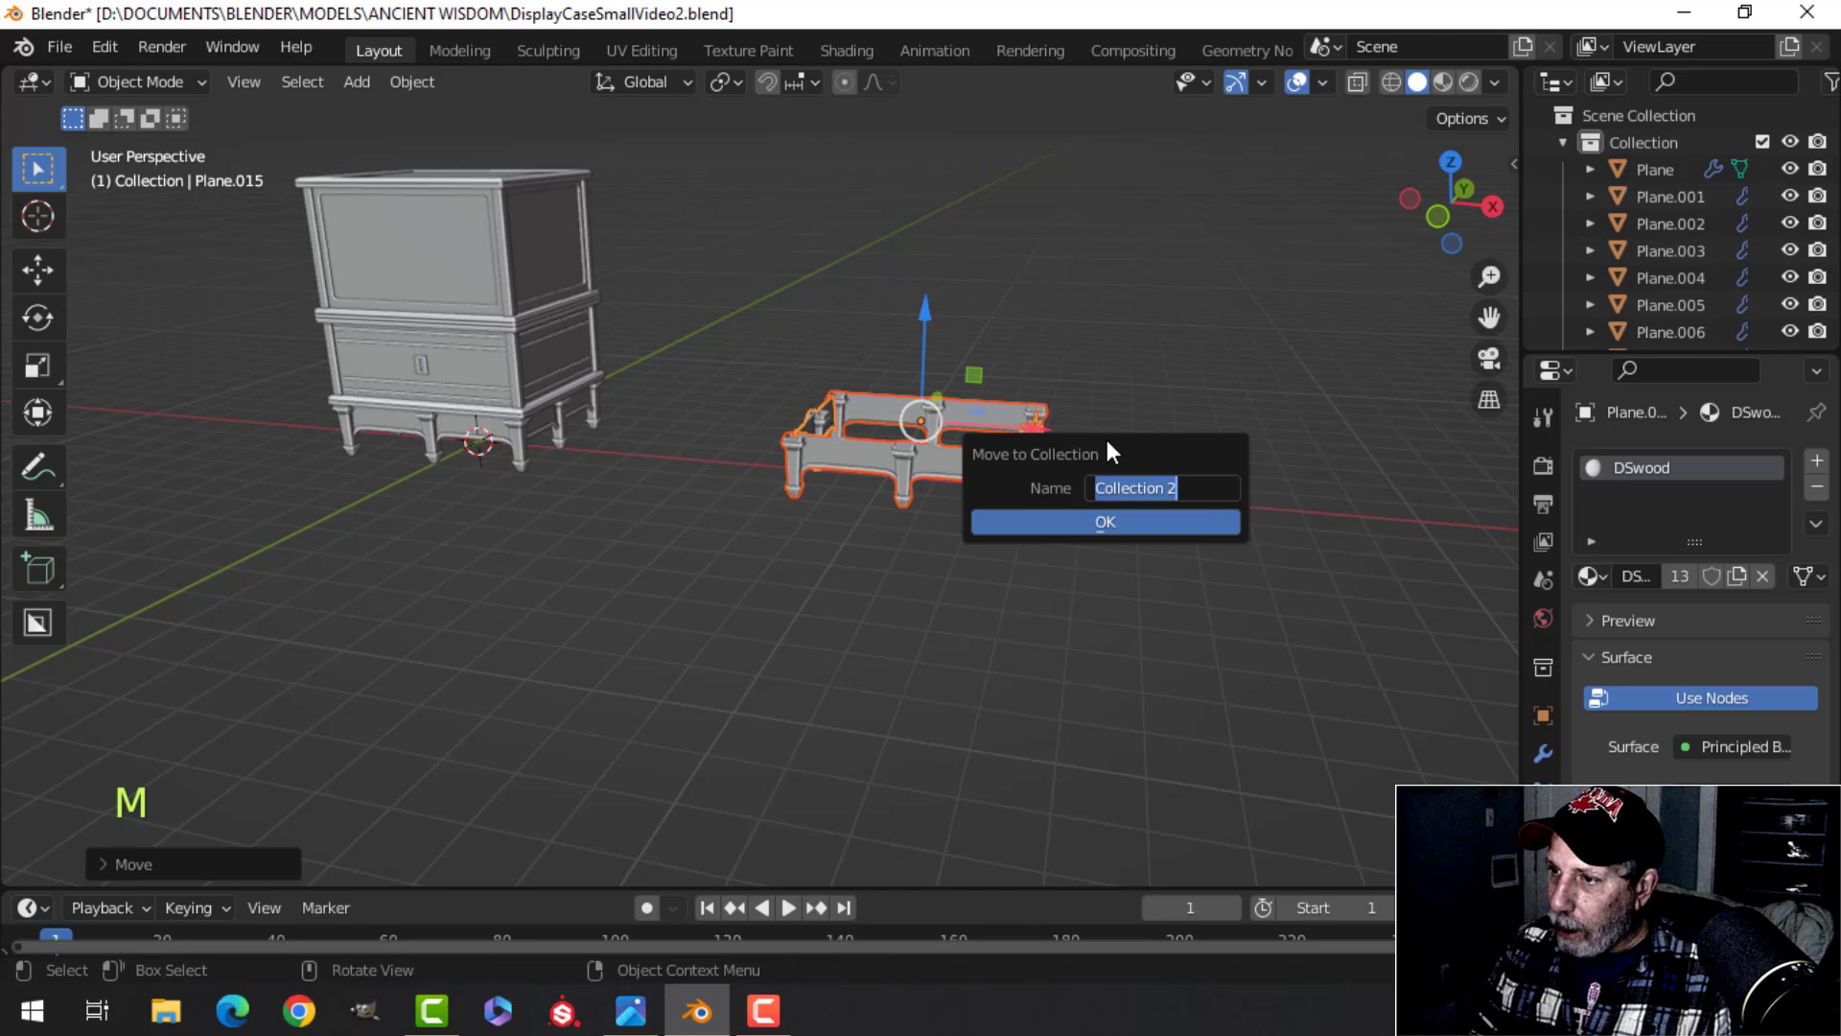
text(Di)
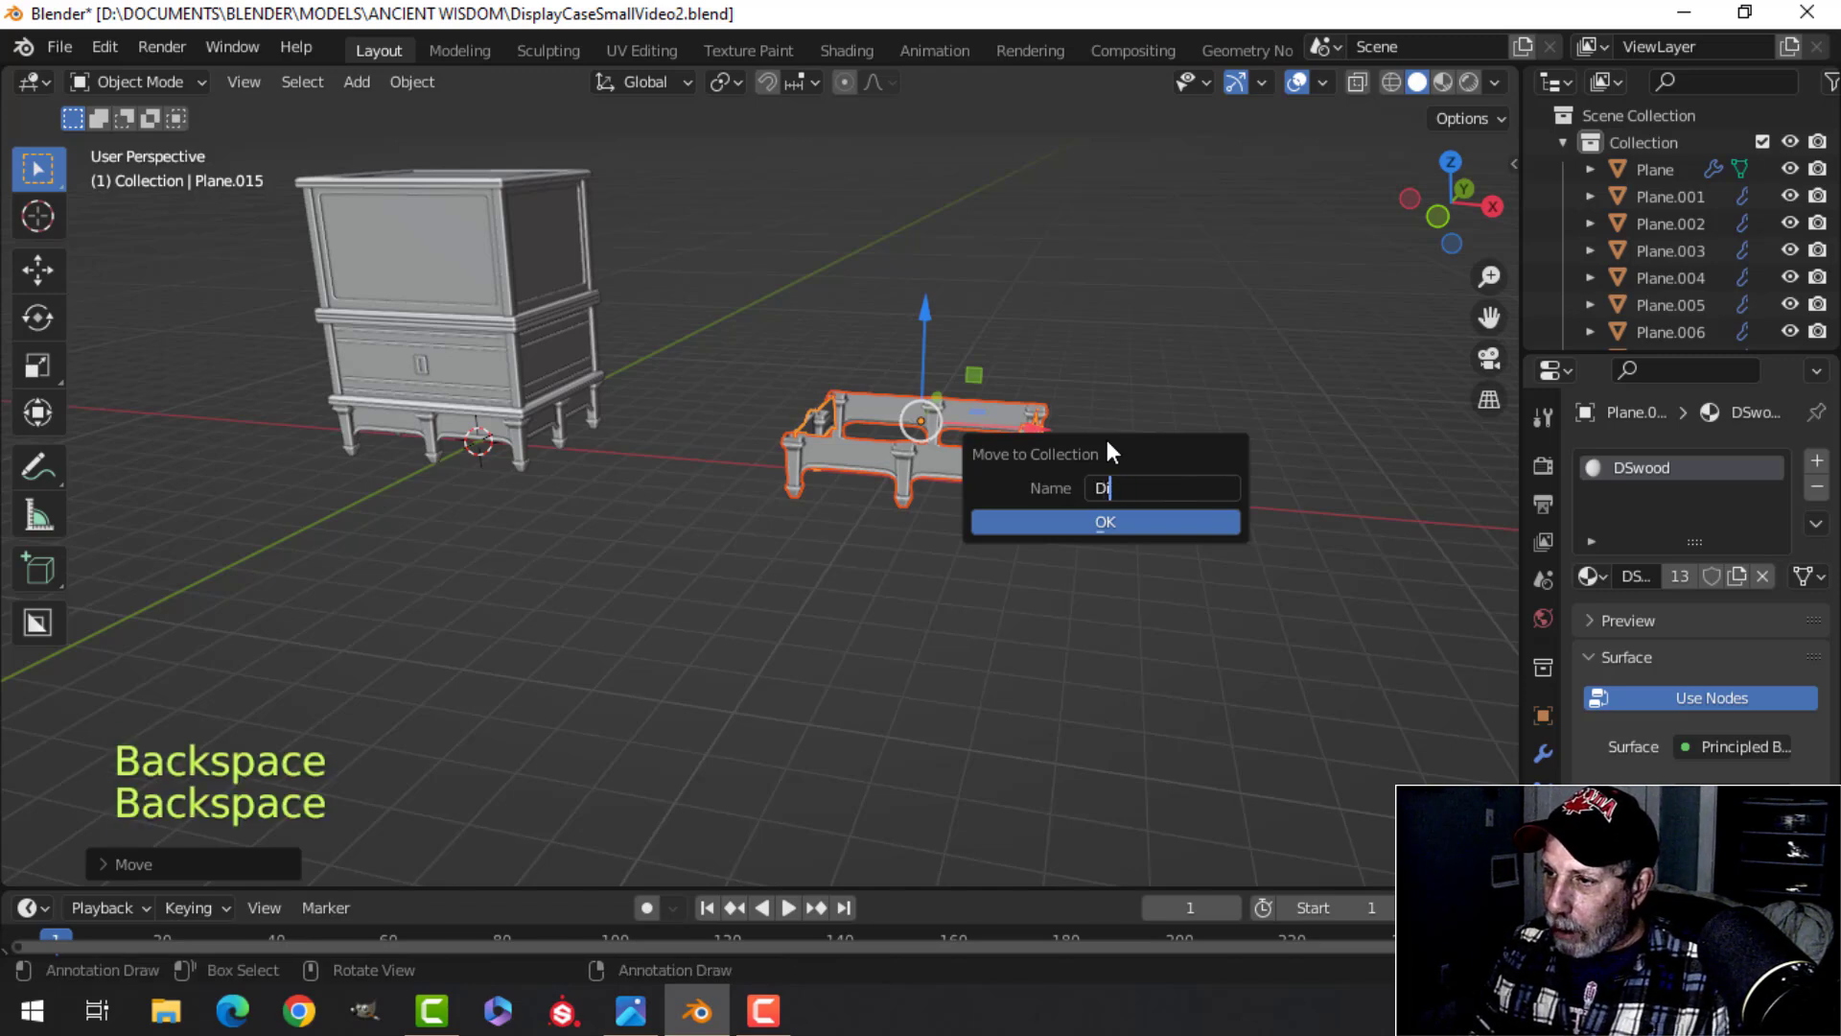
text(uLarge)
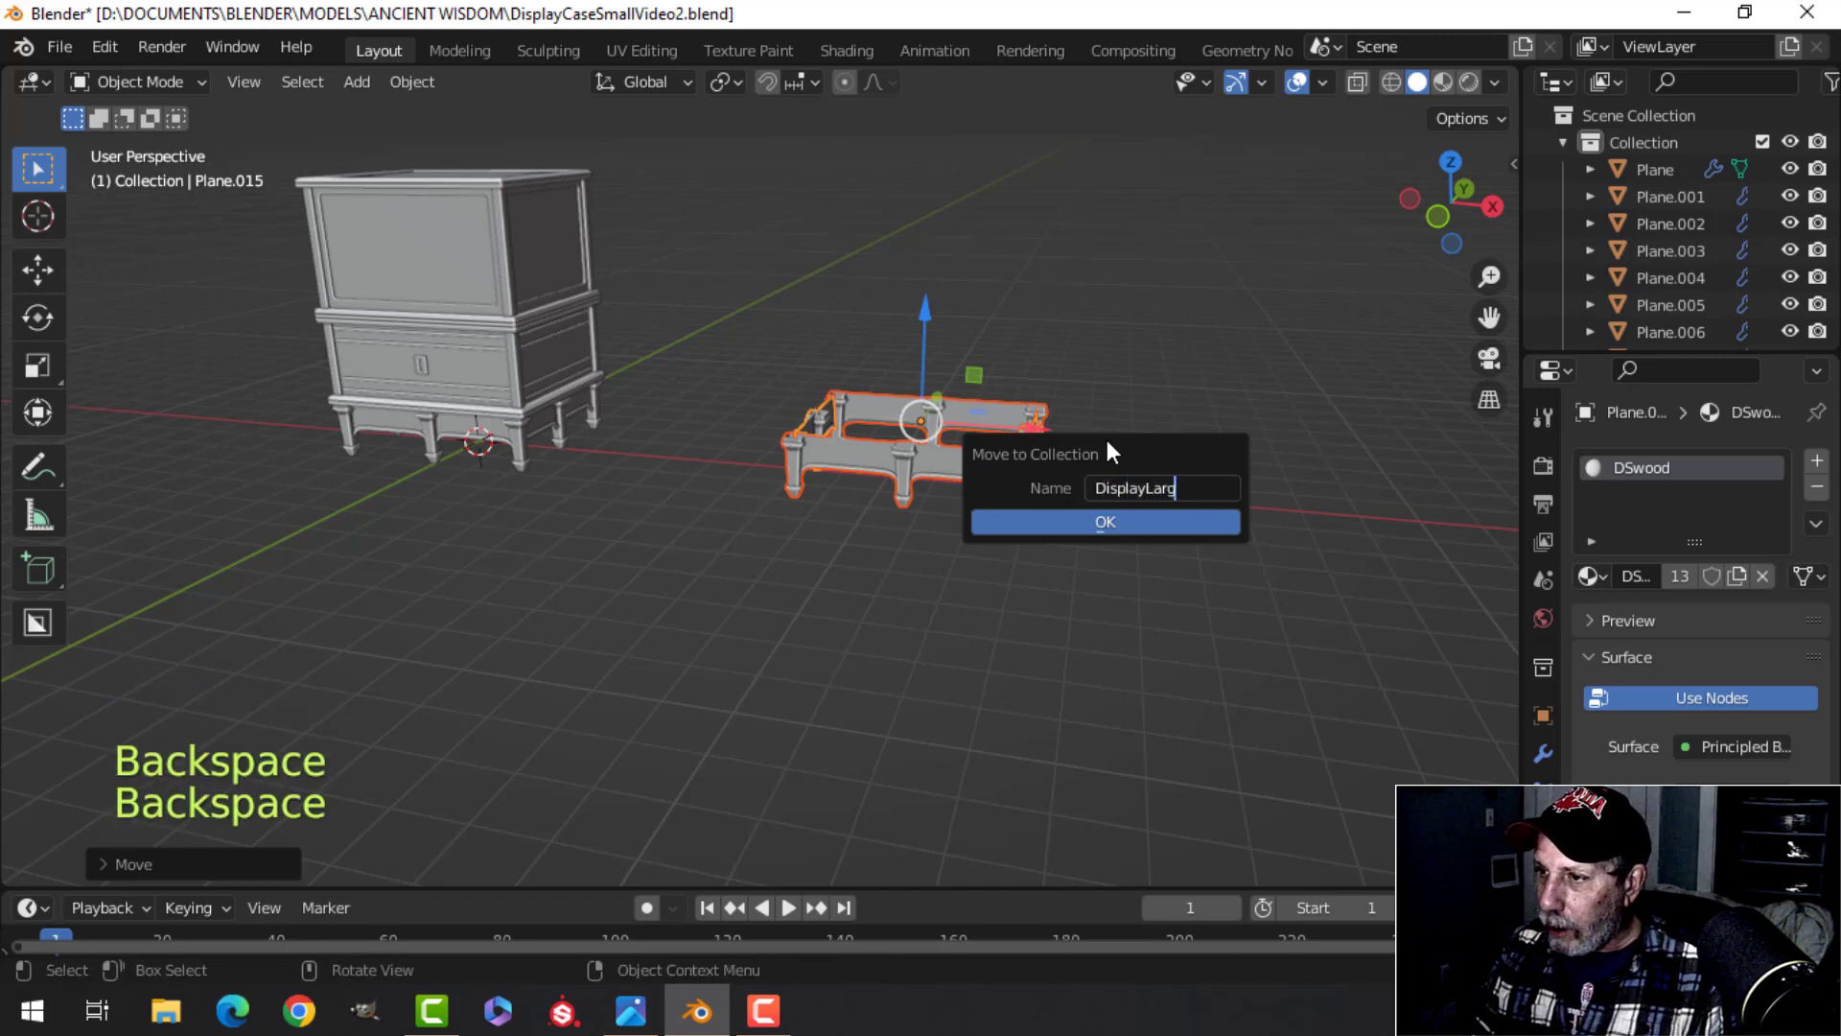
click(1093, 521)
Step: Select every part of the original cabinet and move it into a new collection named DisplaySmall
middle_drag(888, 472, 571, 303)
key(alt+a)
drag(390, 218, 820, 658)
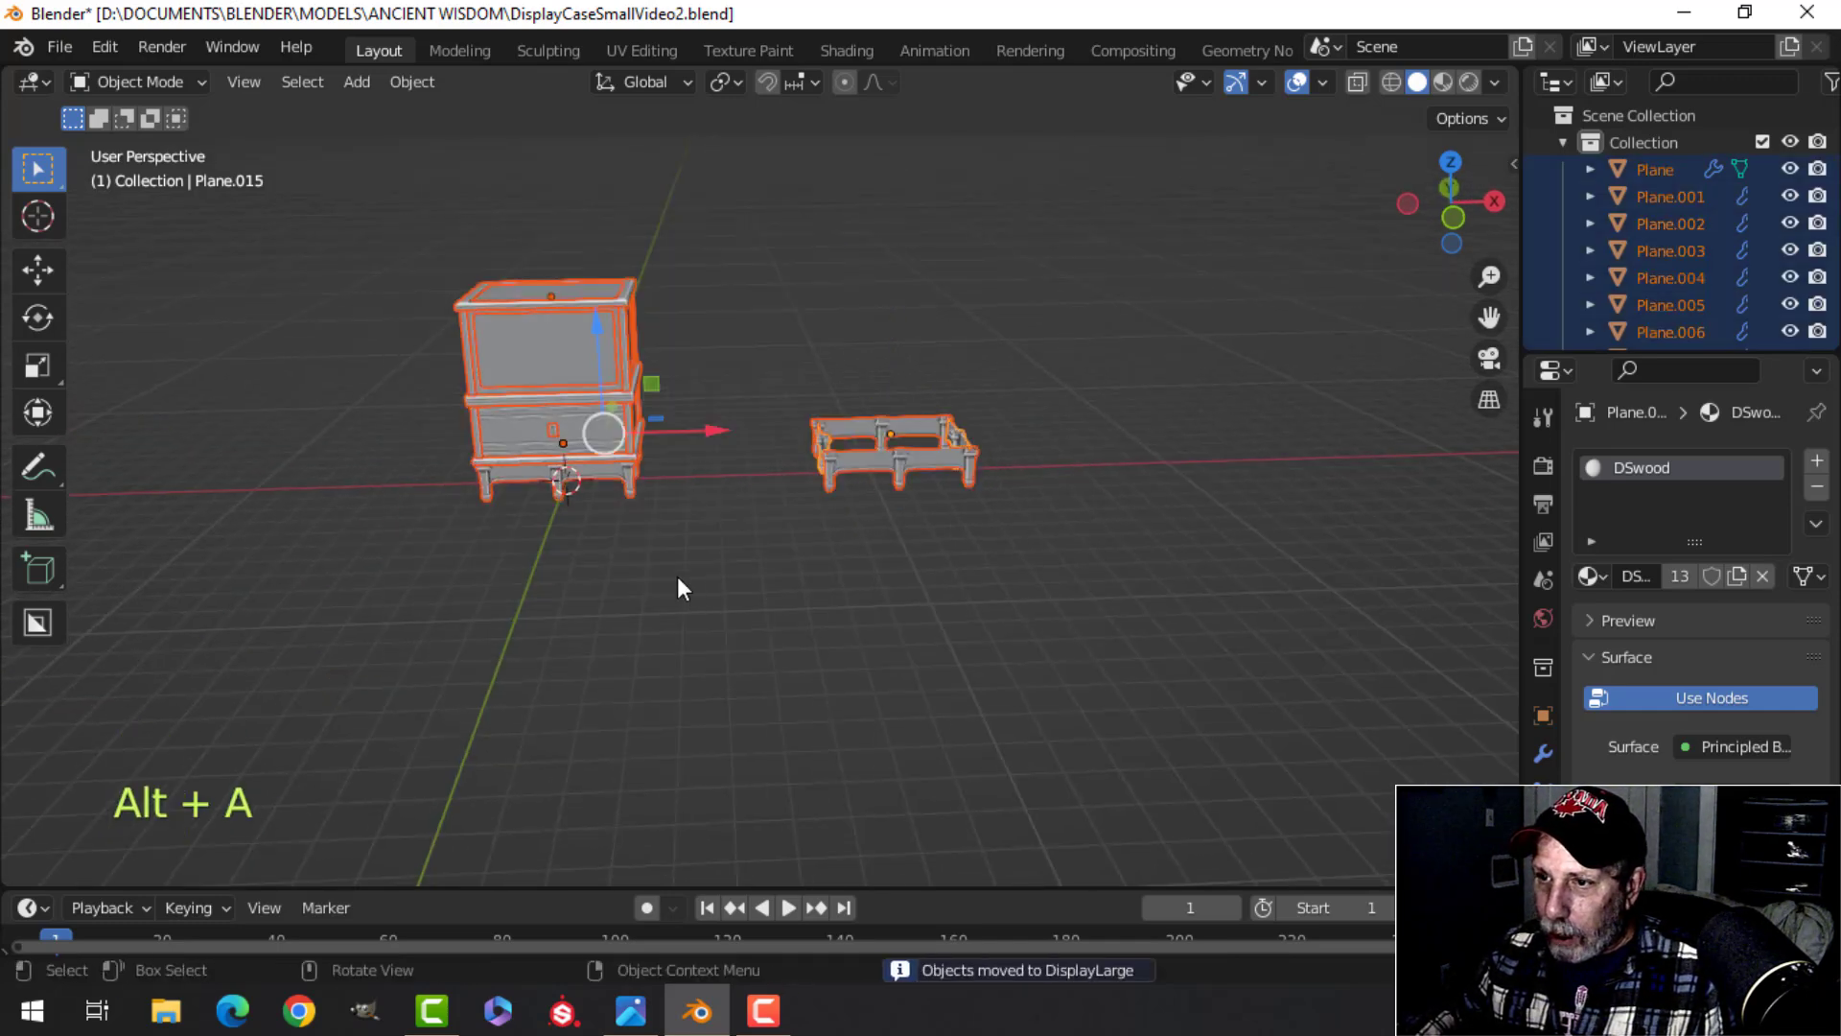
key(alt+a)
drag(443, 187, 709, 545)
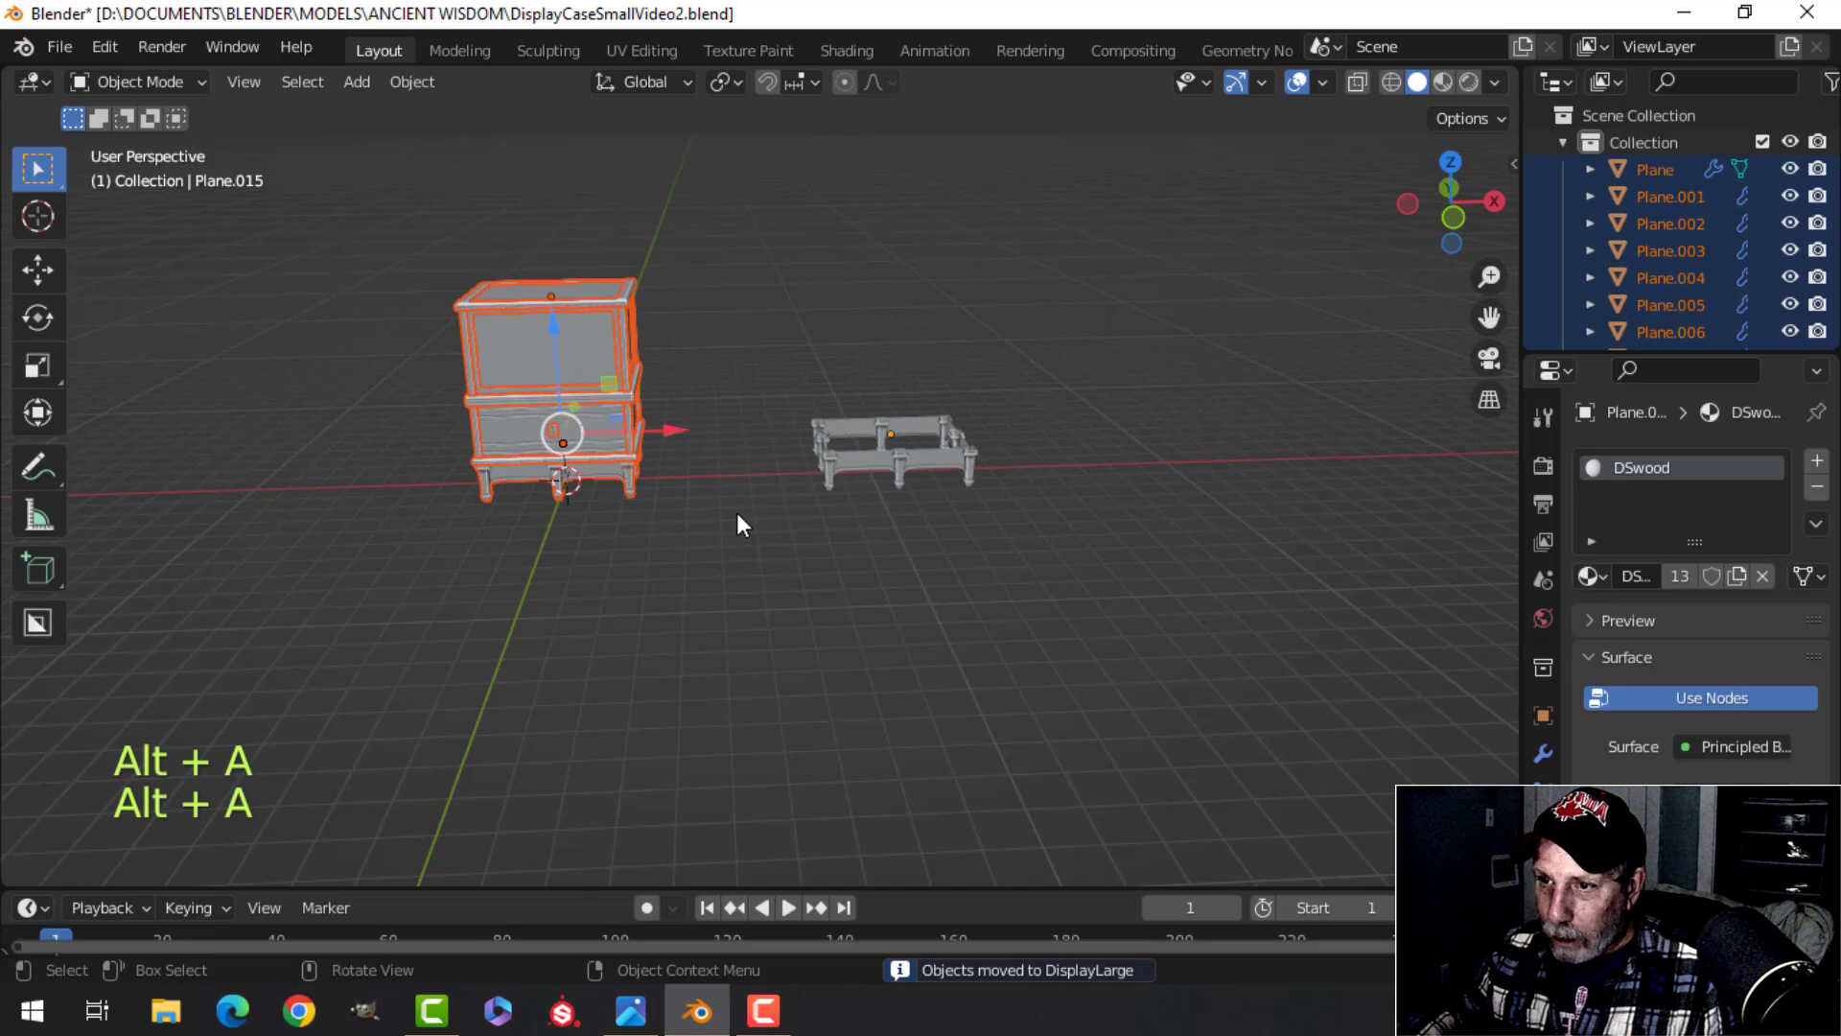
key(m)
click(739, 518)
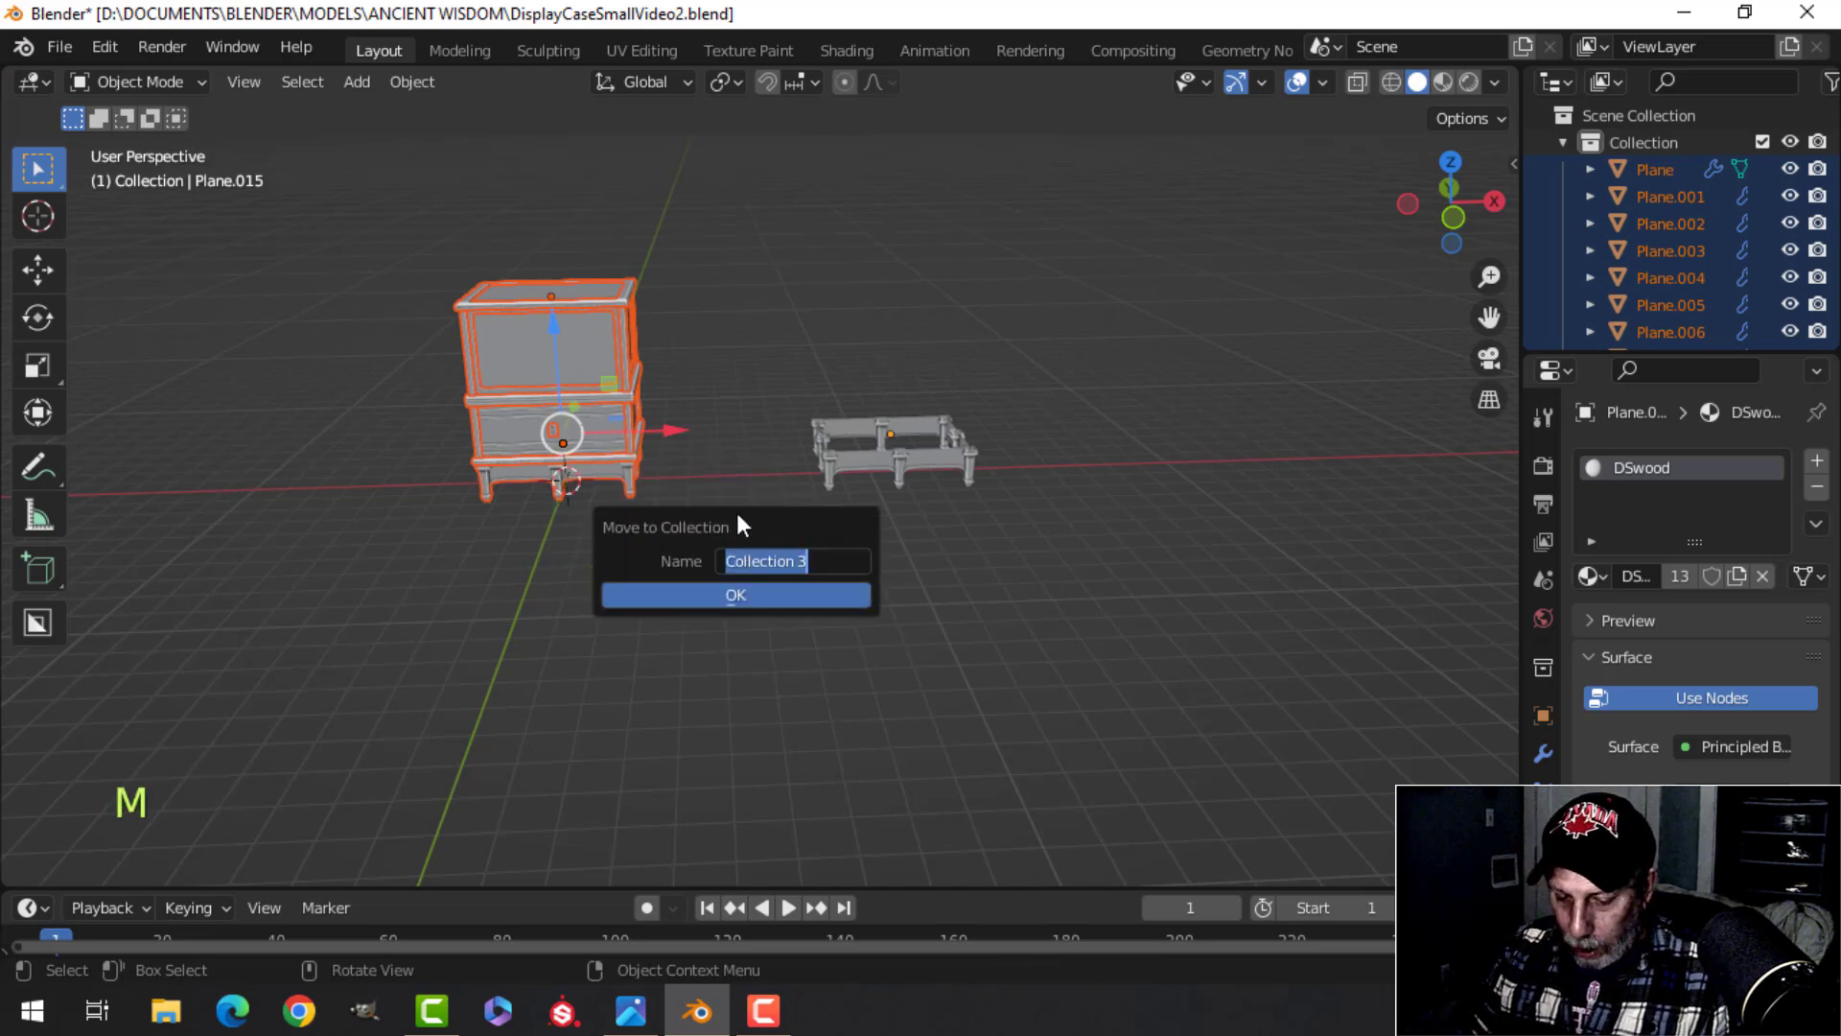
text(DisplaySmall)
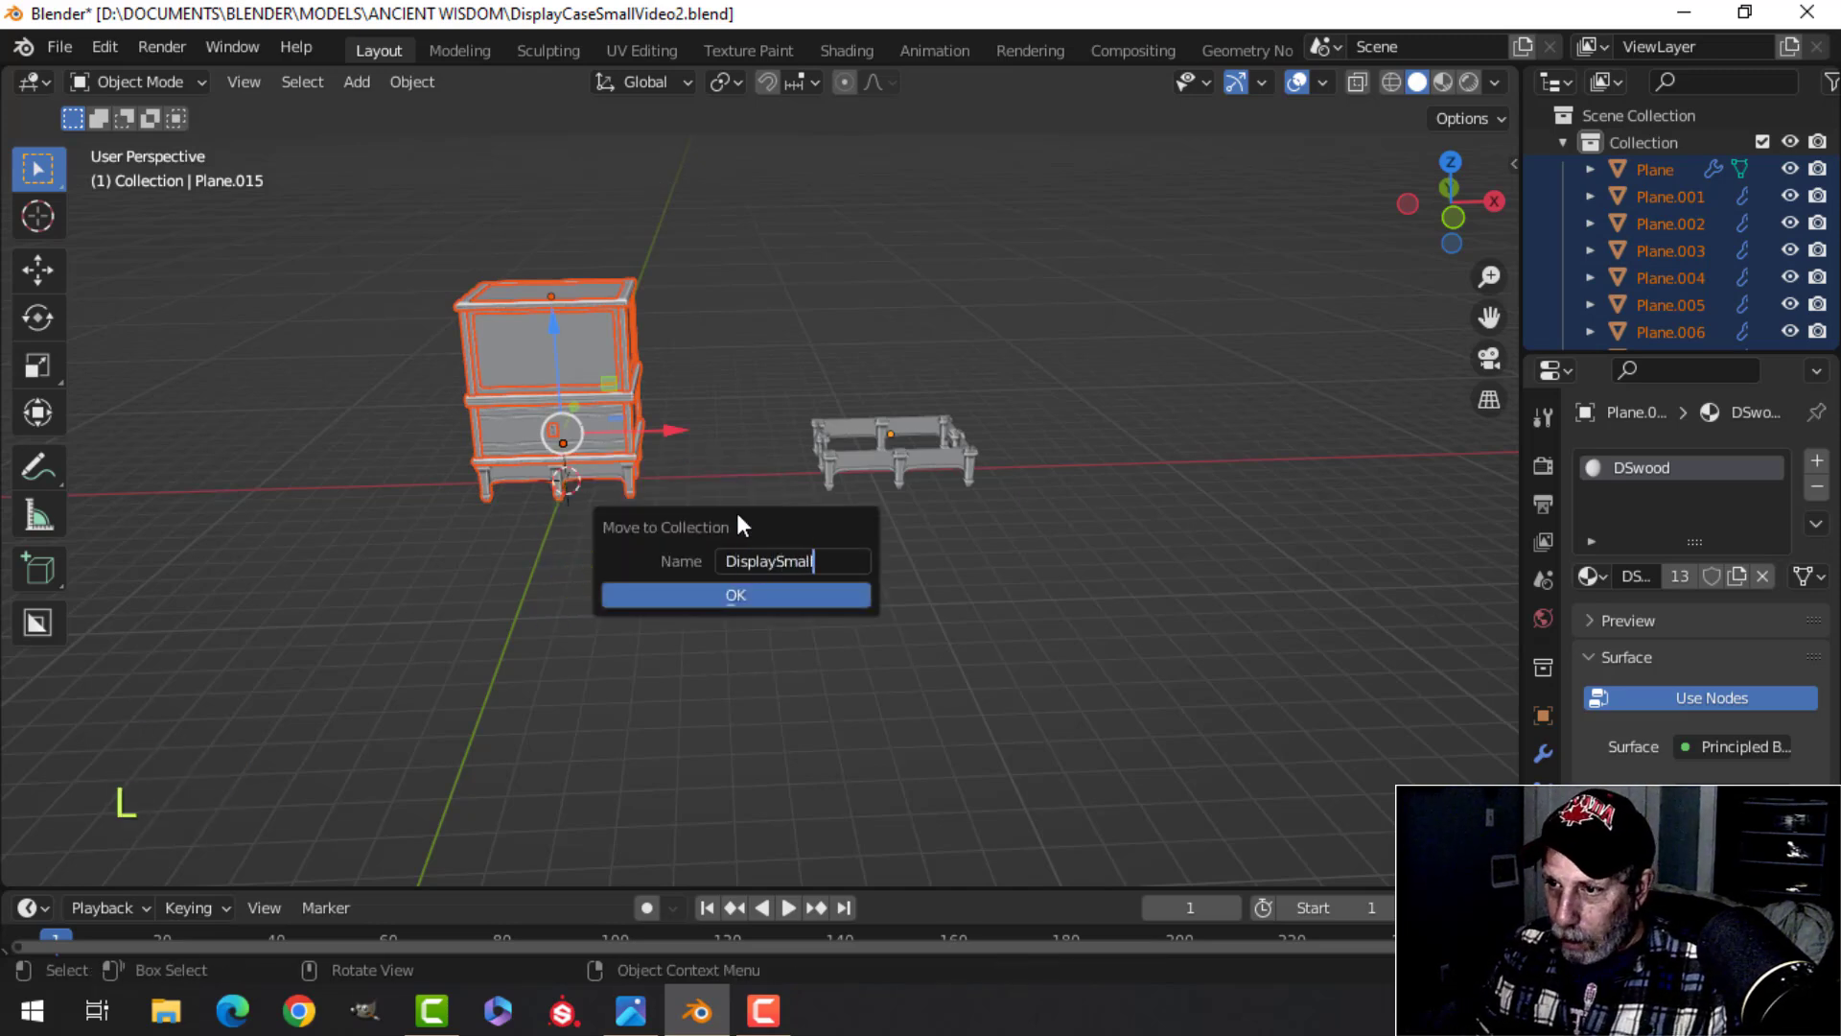
click(736, 595)
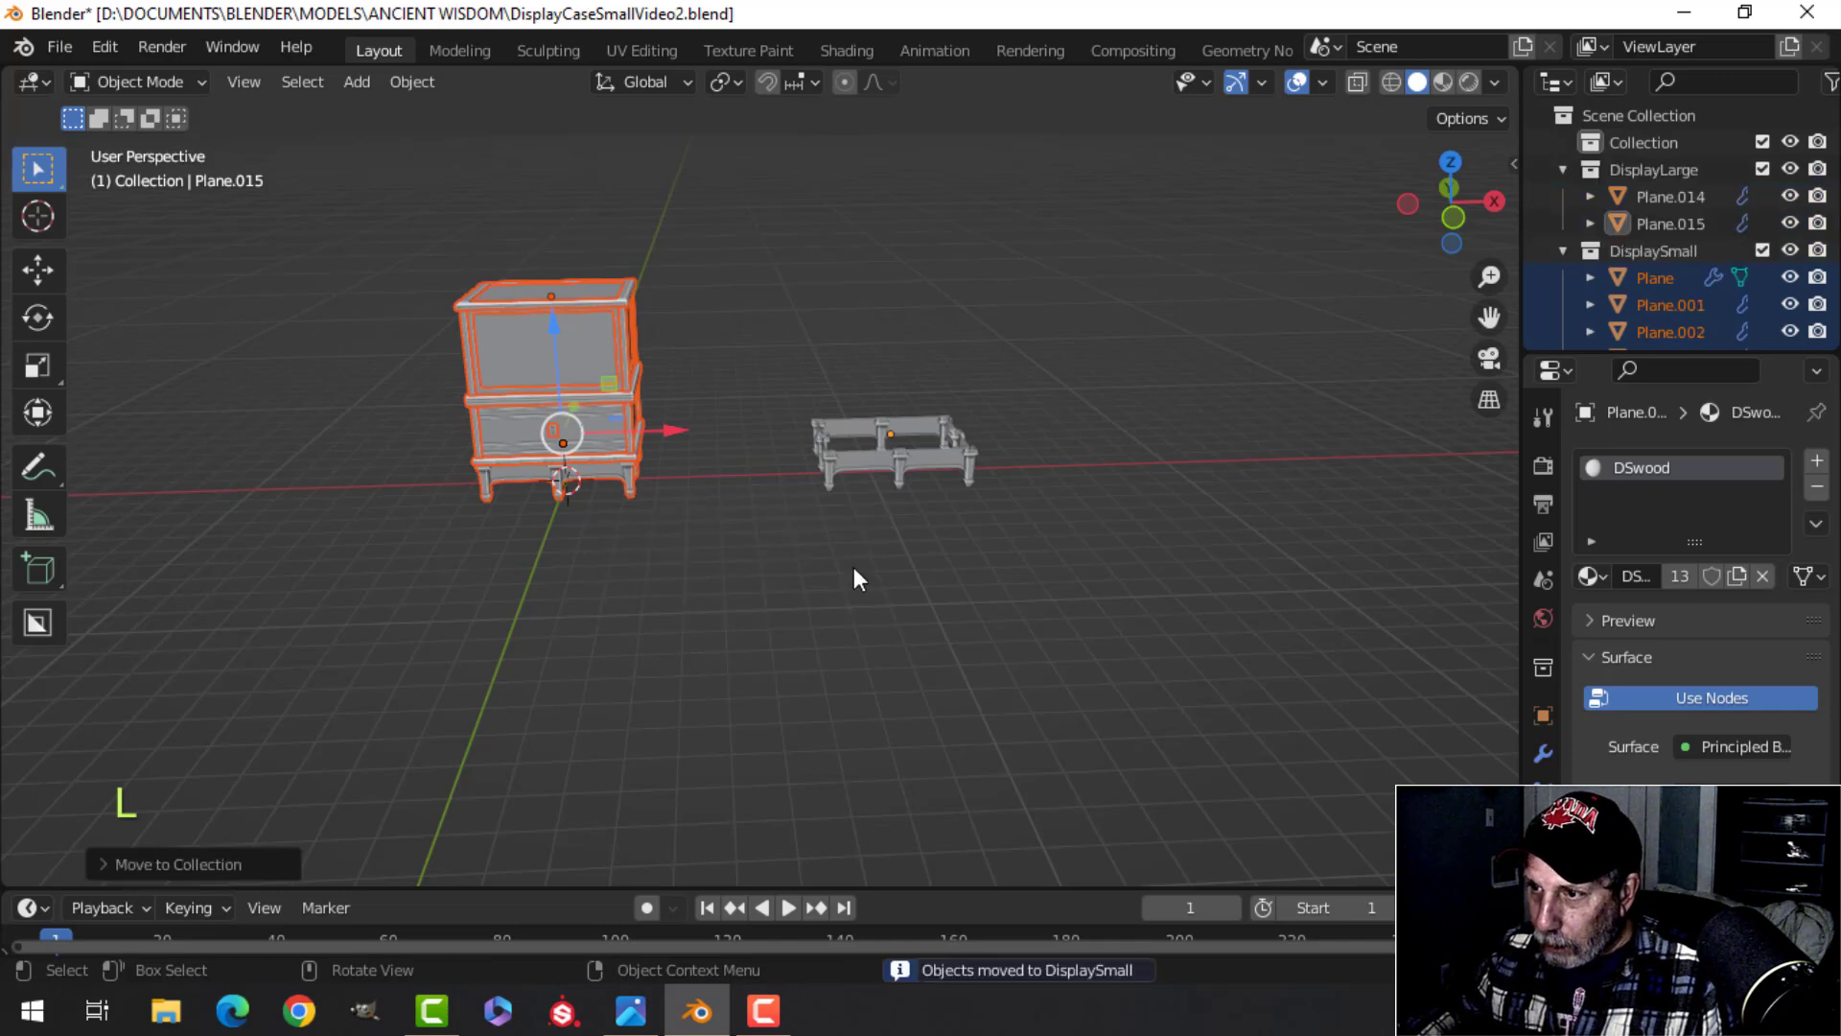
Step: Open the copied front-and-back leg frame for mesh editing in wireframe, seen from the front
key(alt+a)
middle_drag(1070, 504, 933, 468)
key(KP_1)
scroll(928, 360, up, 2)
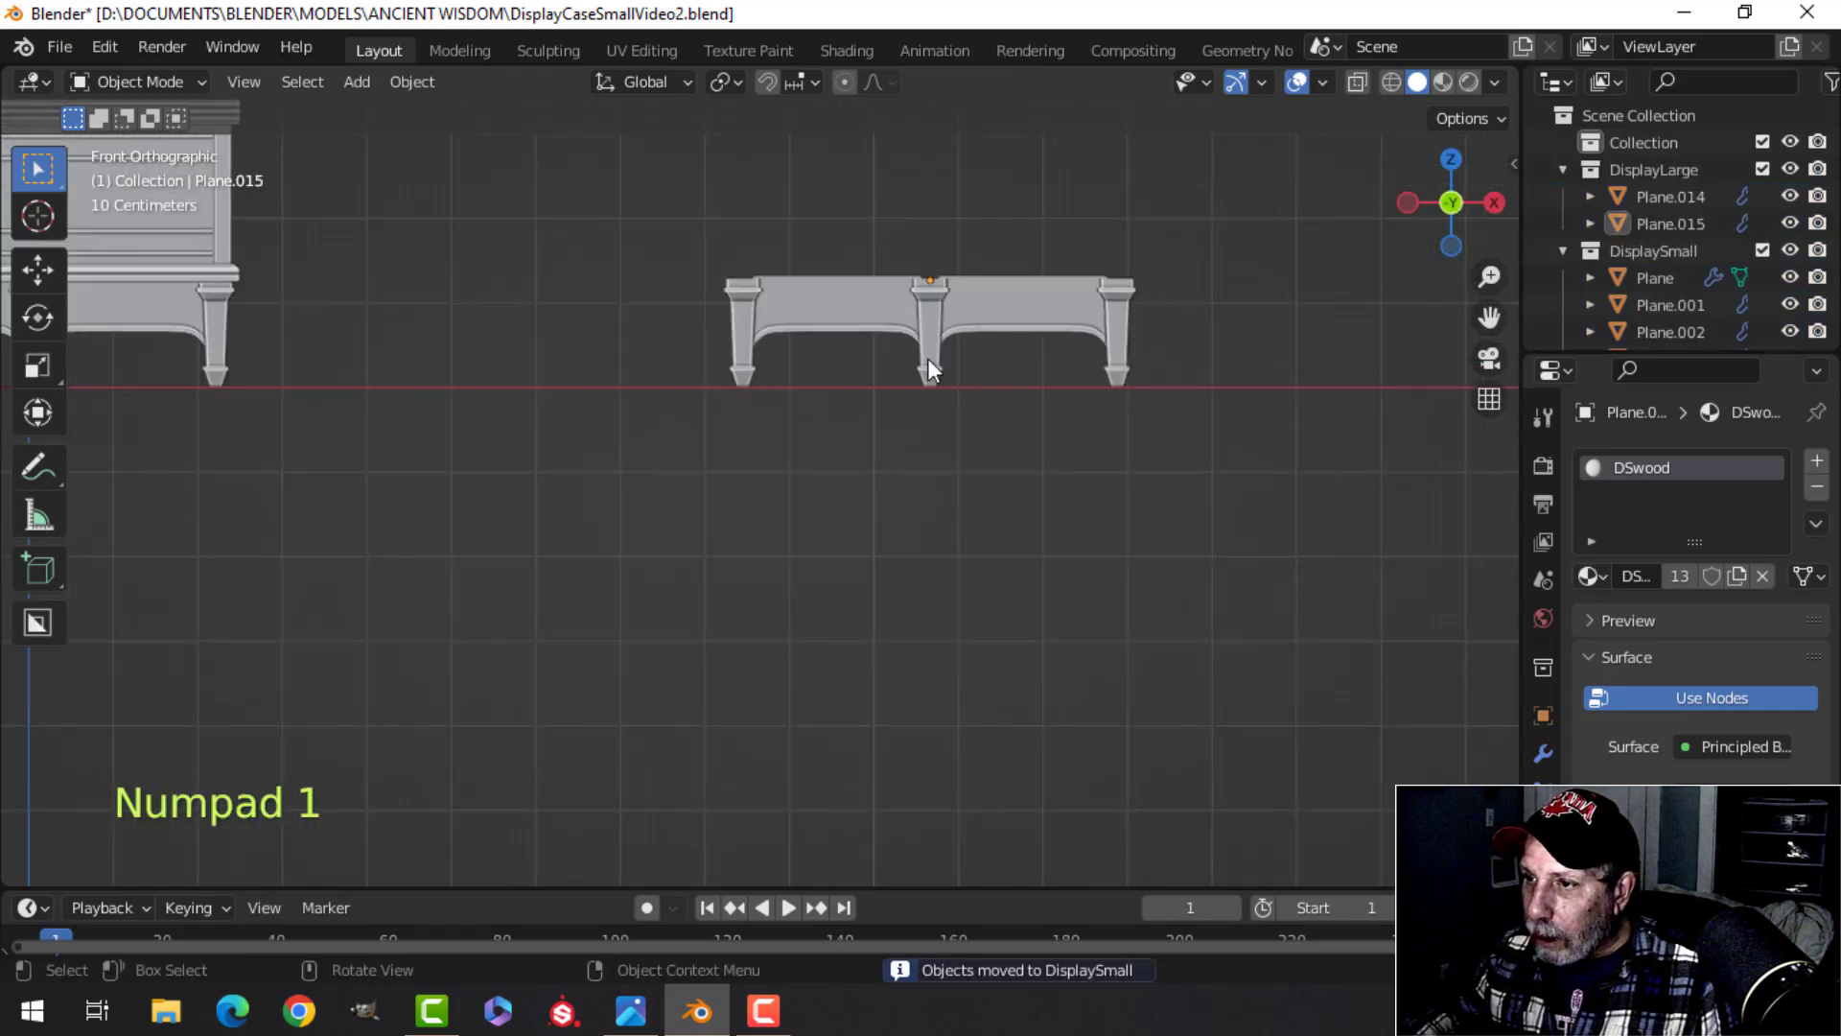
click(928, 360)
key(Tab)
key(alt+a)
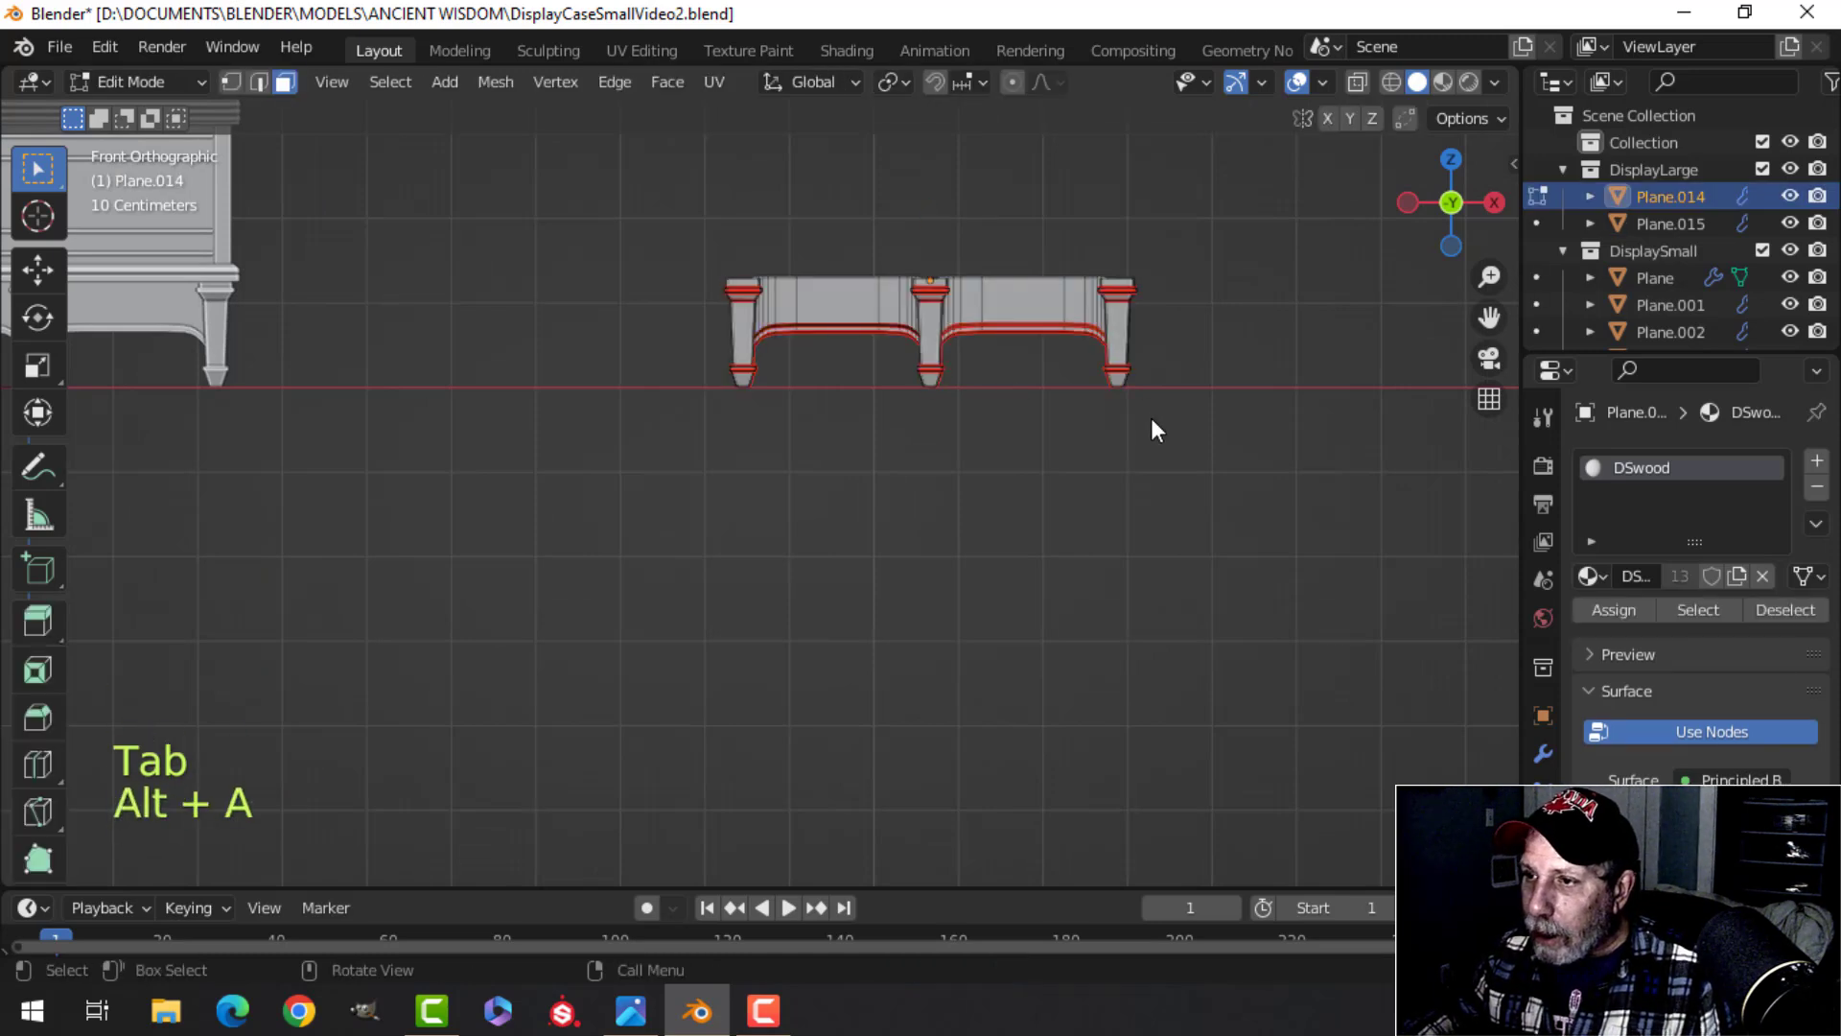
key(z)
click(890, 424)
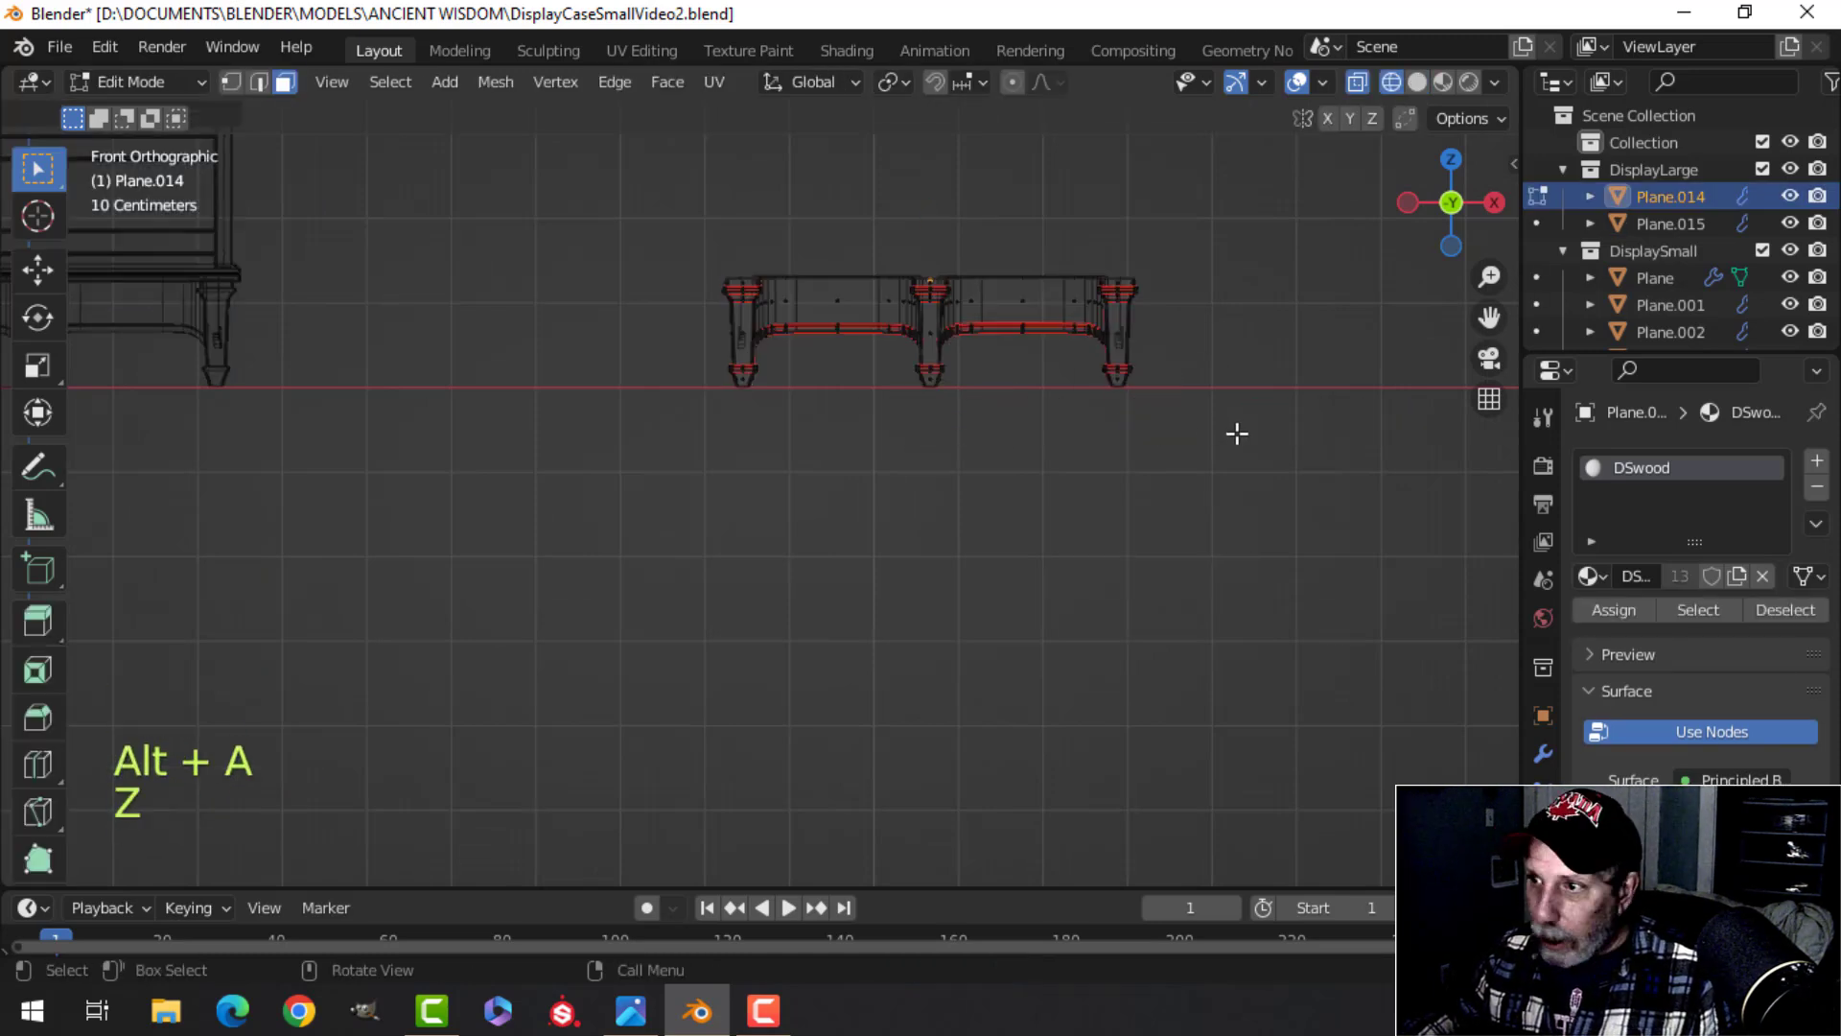
Step: Select the lower vertices of the legs and rail on the front-and-back frame
scroll(1225, 444, up, 2)
scroll(1225, 444, down, 3)
shift+middle_drag(1183, 451, 1093, 453)
key(b)
drag(1162, 504, 530, 345)
middle_drag(661, 376, 1023, 456)
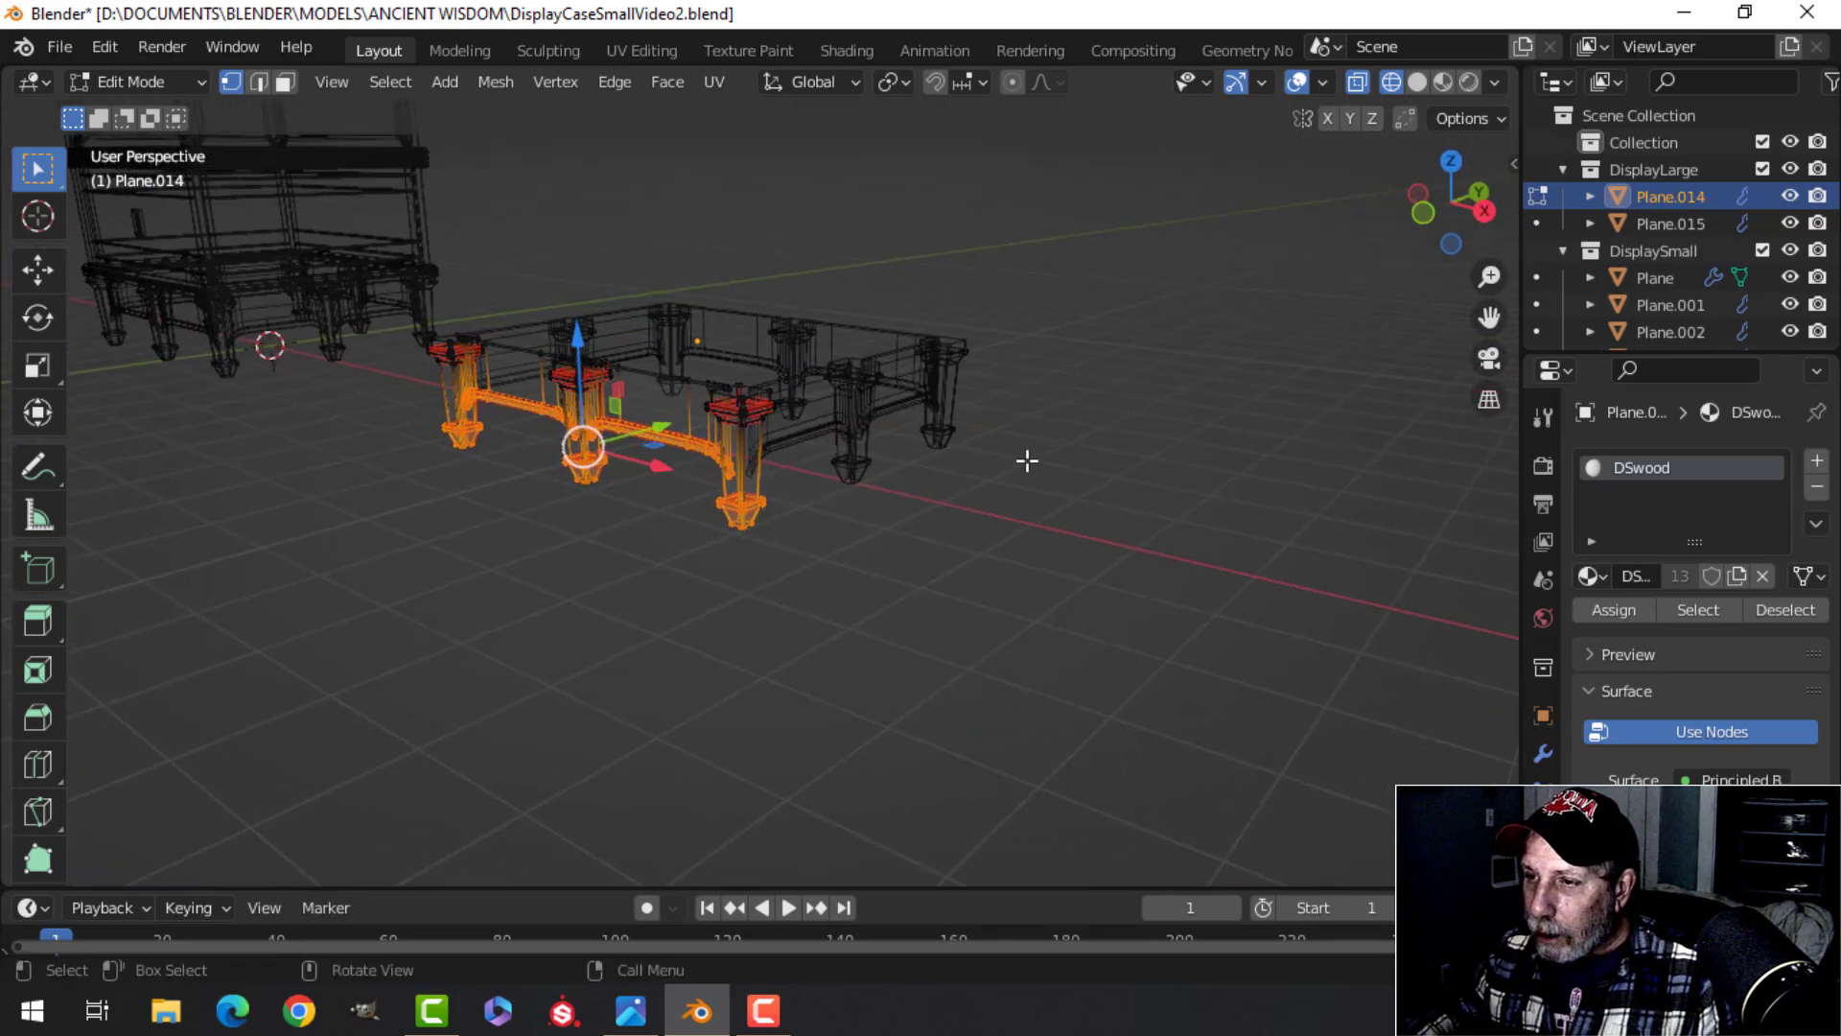
Step: Edit the copied side frame together with the front-and-back frame and select the lower leg vertices from the front
key(Tab)
shift+click(835, 420)
key(Tab)
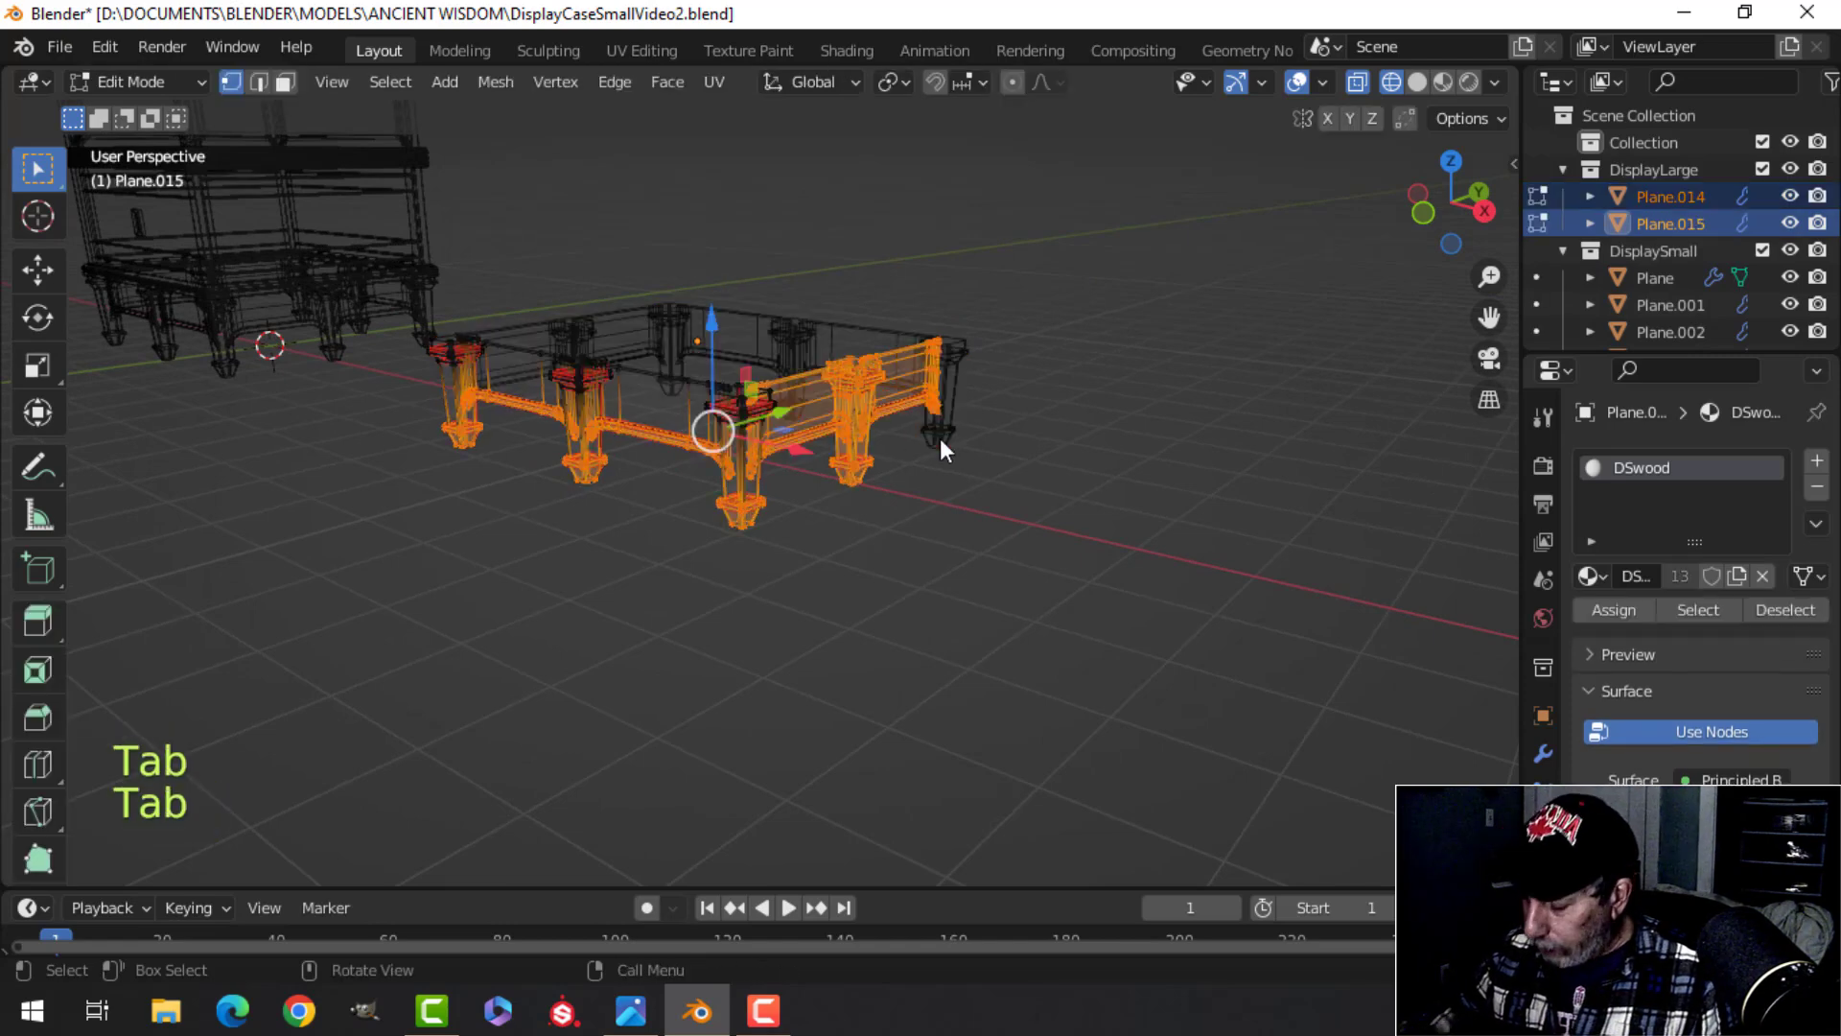
key(KP_1)
key(alt+a)
key(b)
drag(1201, 542, 445, 339)
Step: Reselect only the lower leg ends on both frames and move them straight down to lengthen the legs
scroll(1050, 438, up, 3)
key(alt+a)
key(b)
drag(1310, 468, 444, 296)
scroll(883, 345, down, 4)
shift+middle_drag(865, 426, 796, 389)
drag(799, 318, 791, 418)
middle_drag(791, 418, 829, 479)
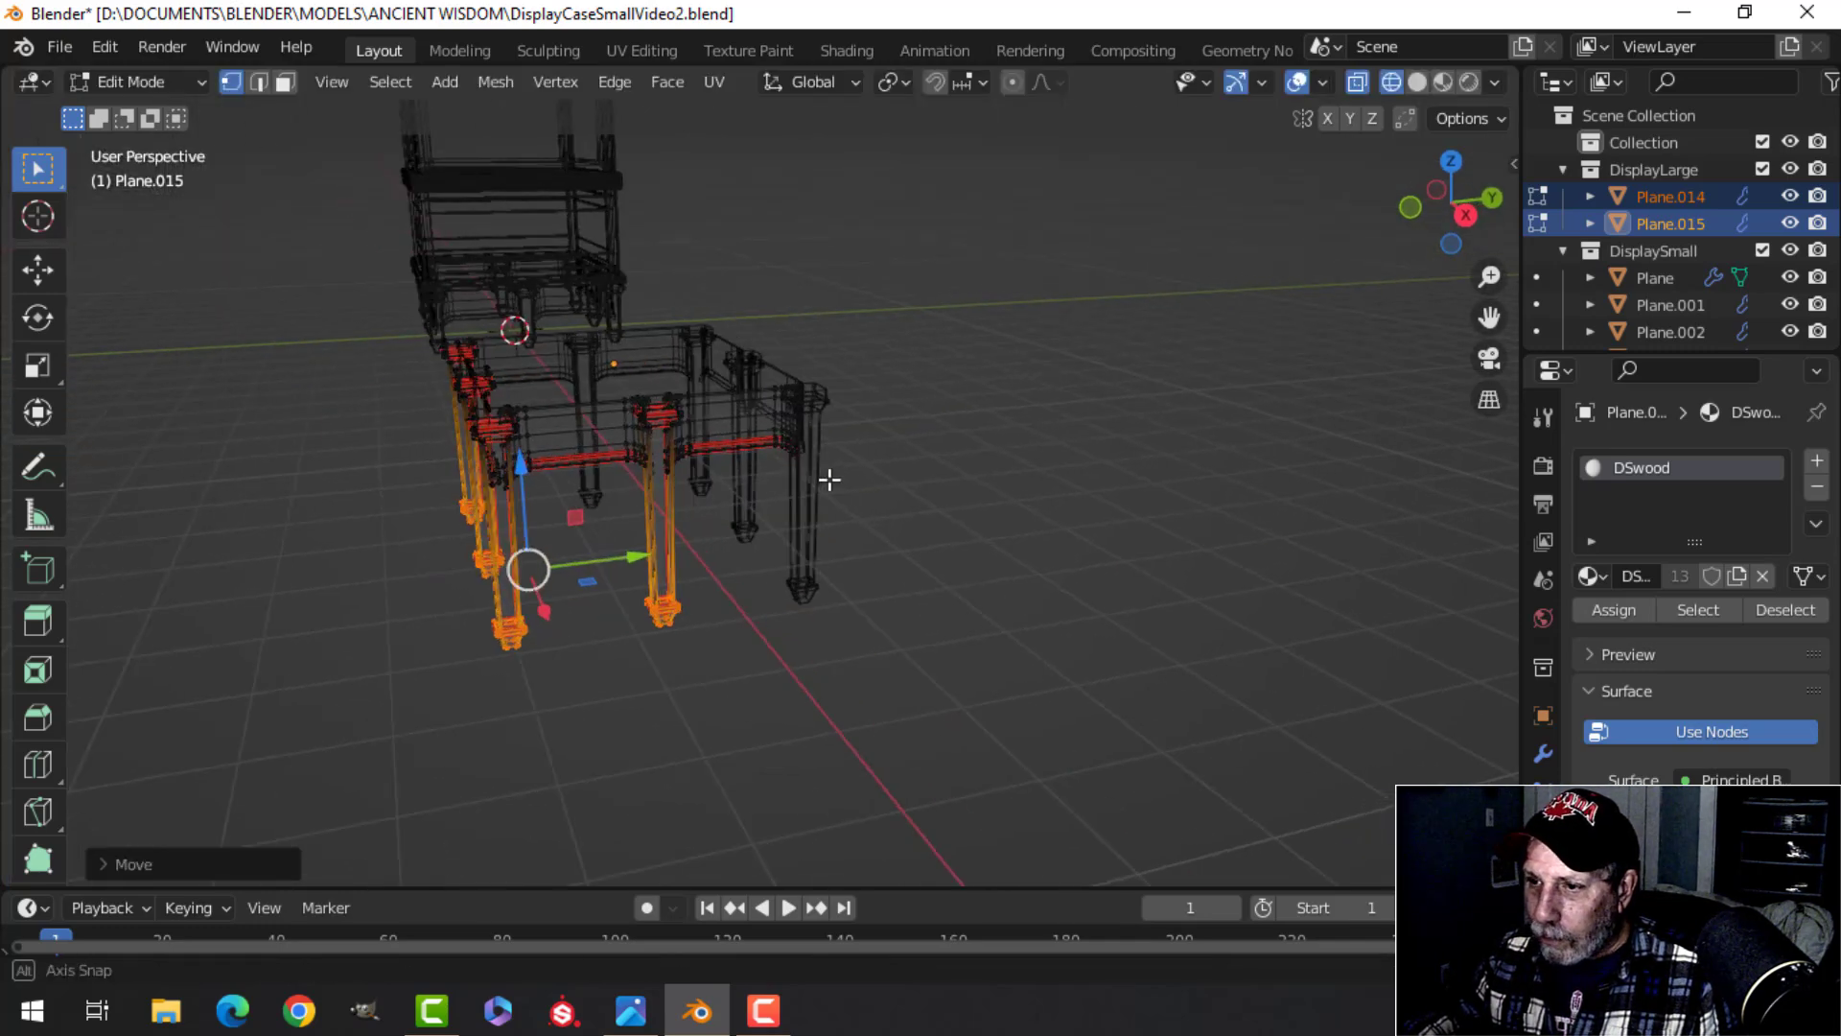
key(z)
click(1059, 485)
mouse_move(1059, 484)
middle_down()
mouse_move(920, 460)
mouse_move(839, 472)
mouse_move(921, 416)
mouse_move(897, 417)
mouse_move(969, 412)
mouse_move(878, 459)
middle_up()
key(alt+a)
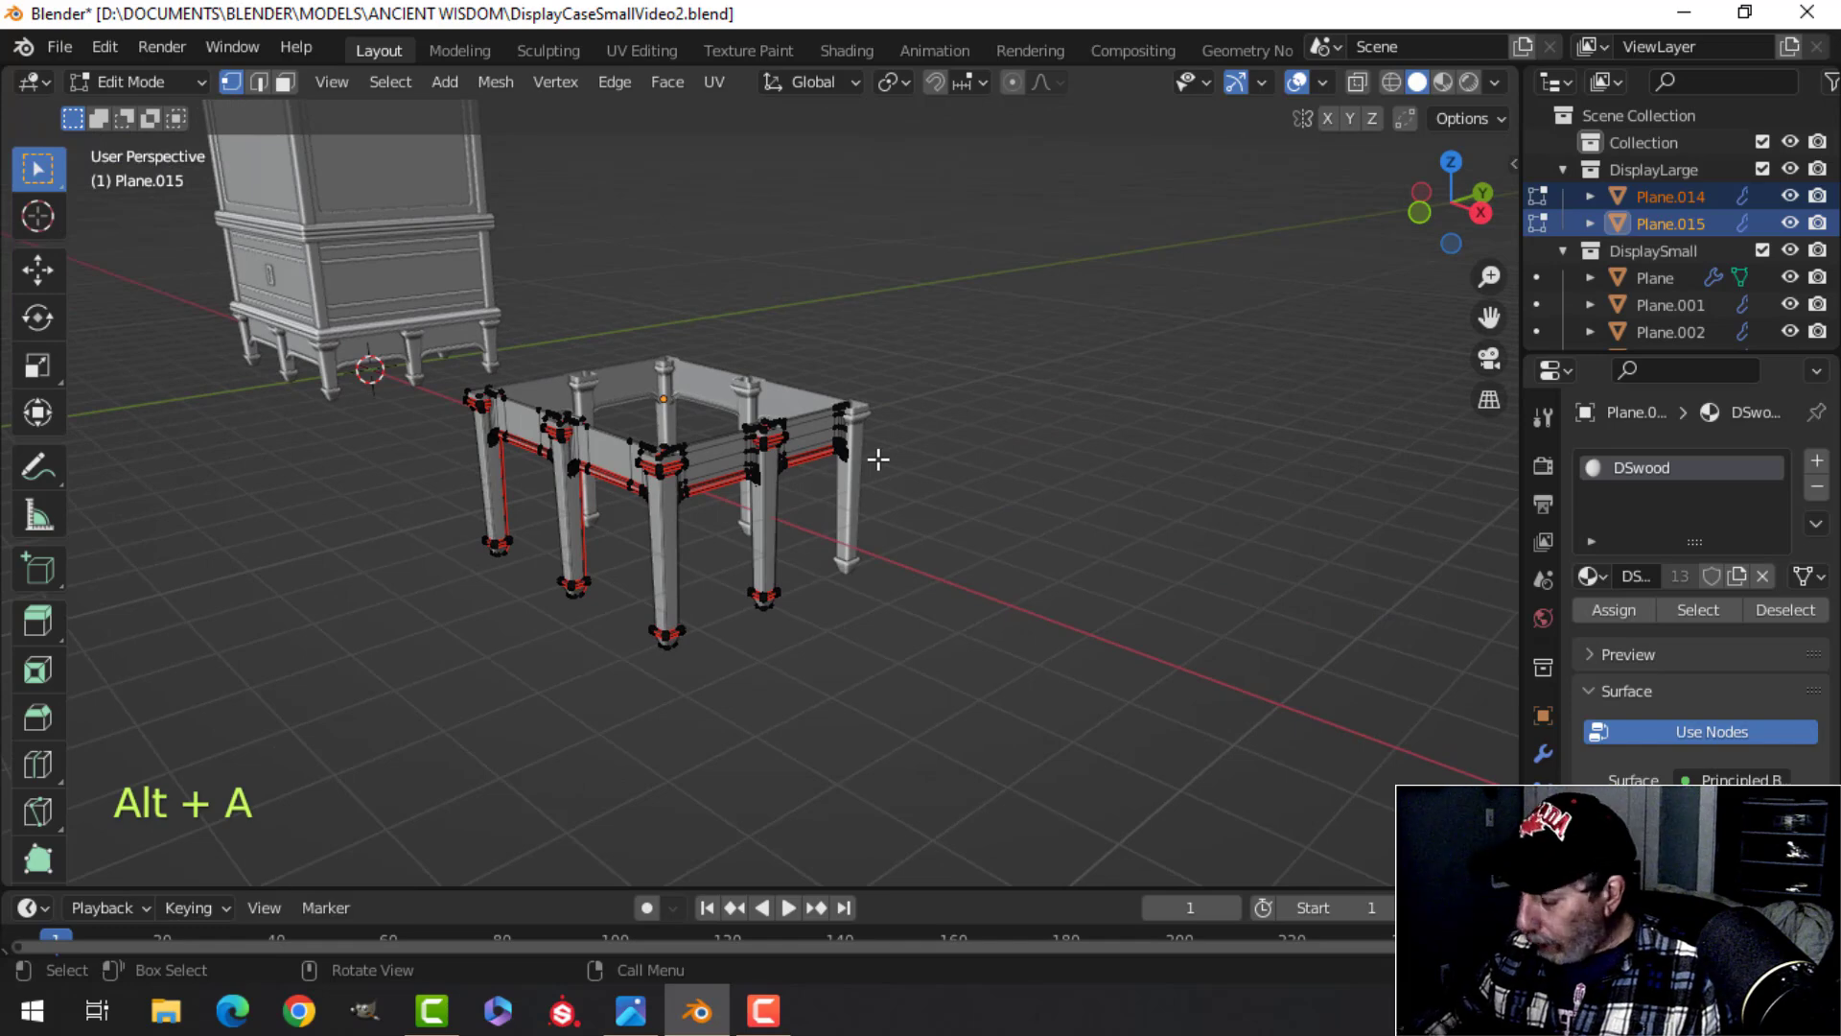
Step: Select the front row of legs with its connecting rail in the top wireframe view
key(KP_7)
key(z)
click(688, 461)
shift+middle_drag(1008, 466, 928, 263)
key(alt+a)
key(b)
drag(462, 437, 916, 616)
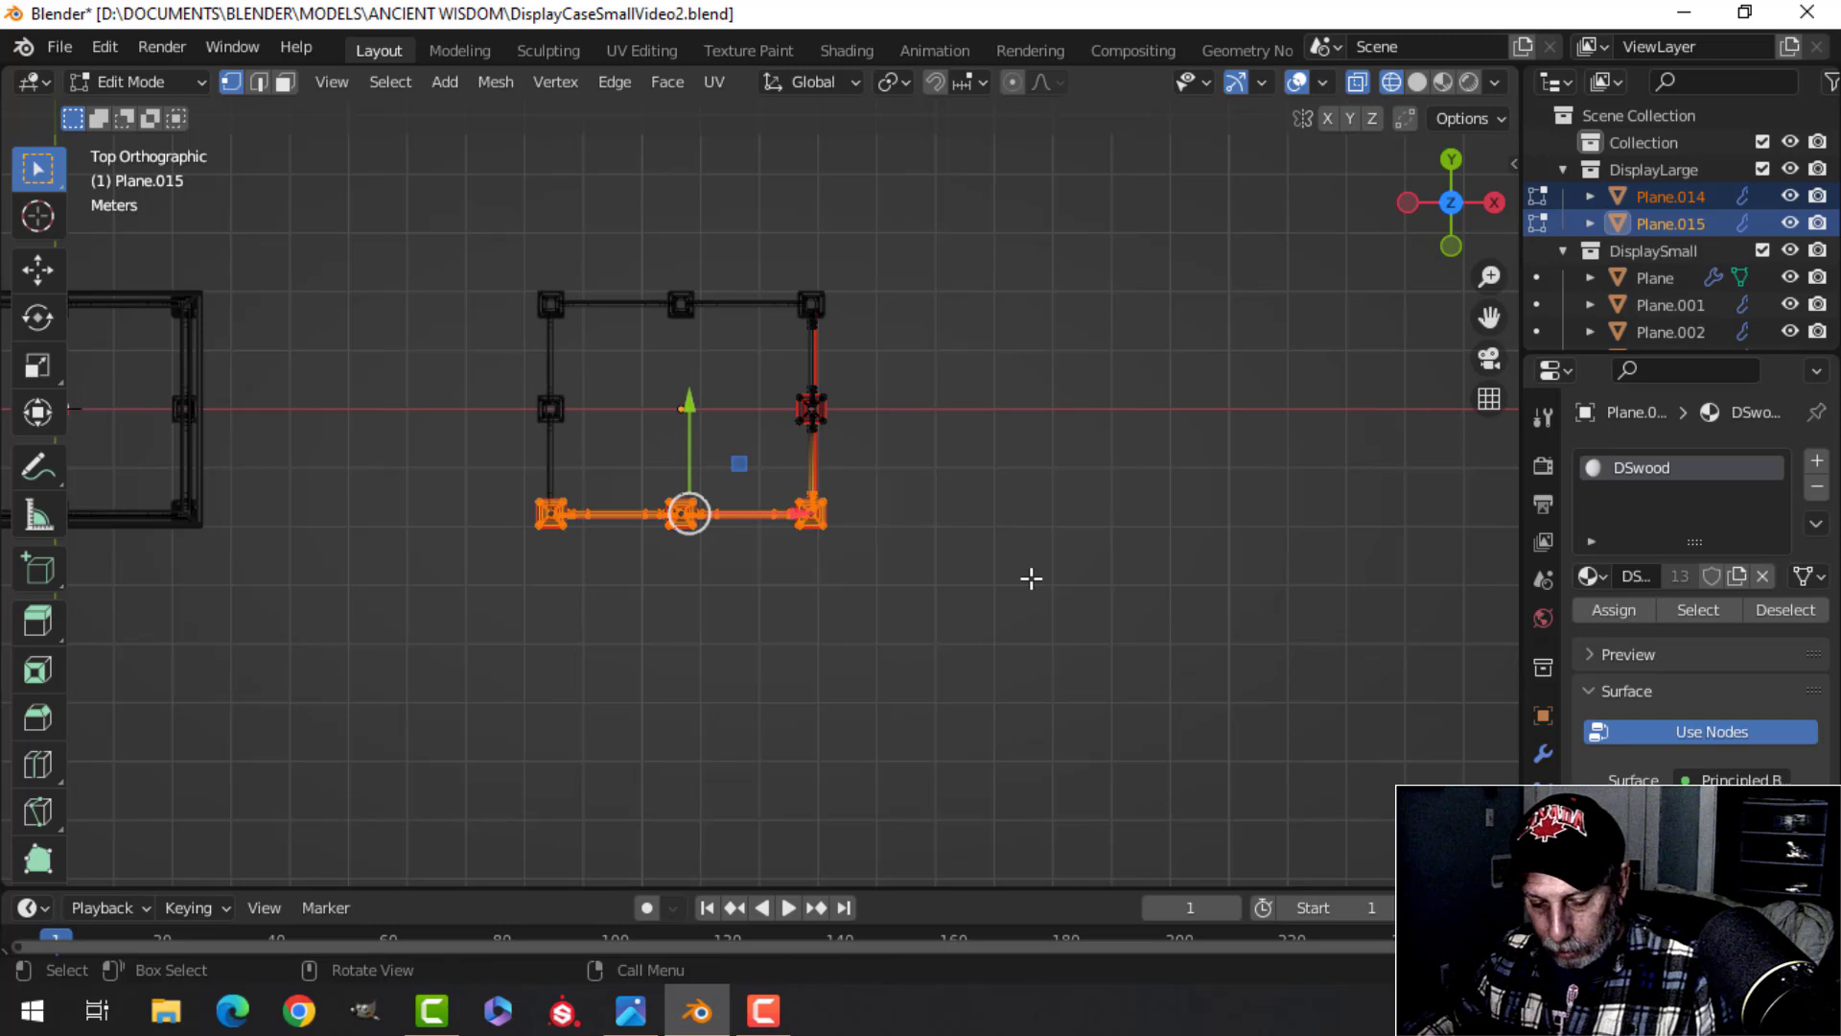
Step: Try moving the selected front row of legs -1 m along Y, and undo the move
key(g)
text(y)
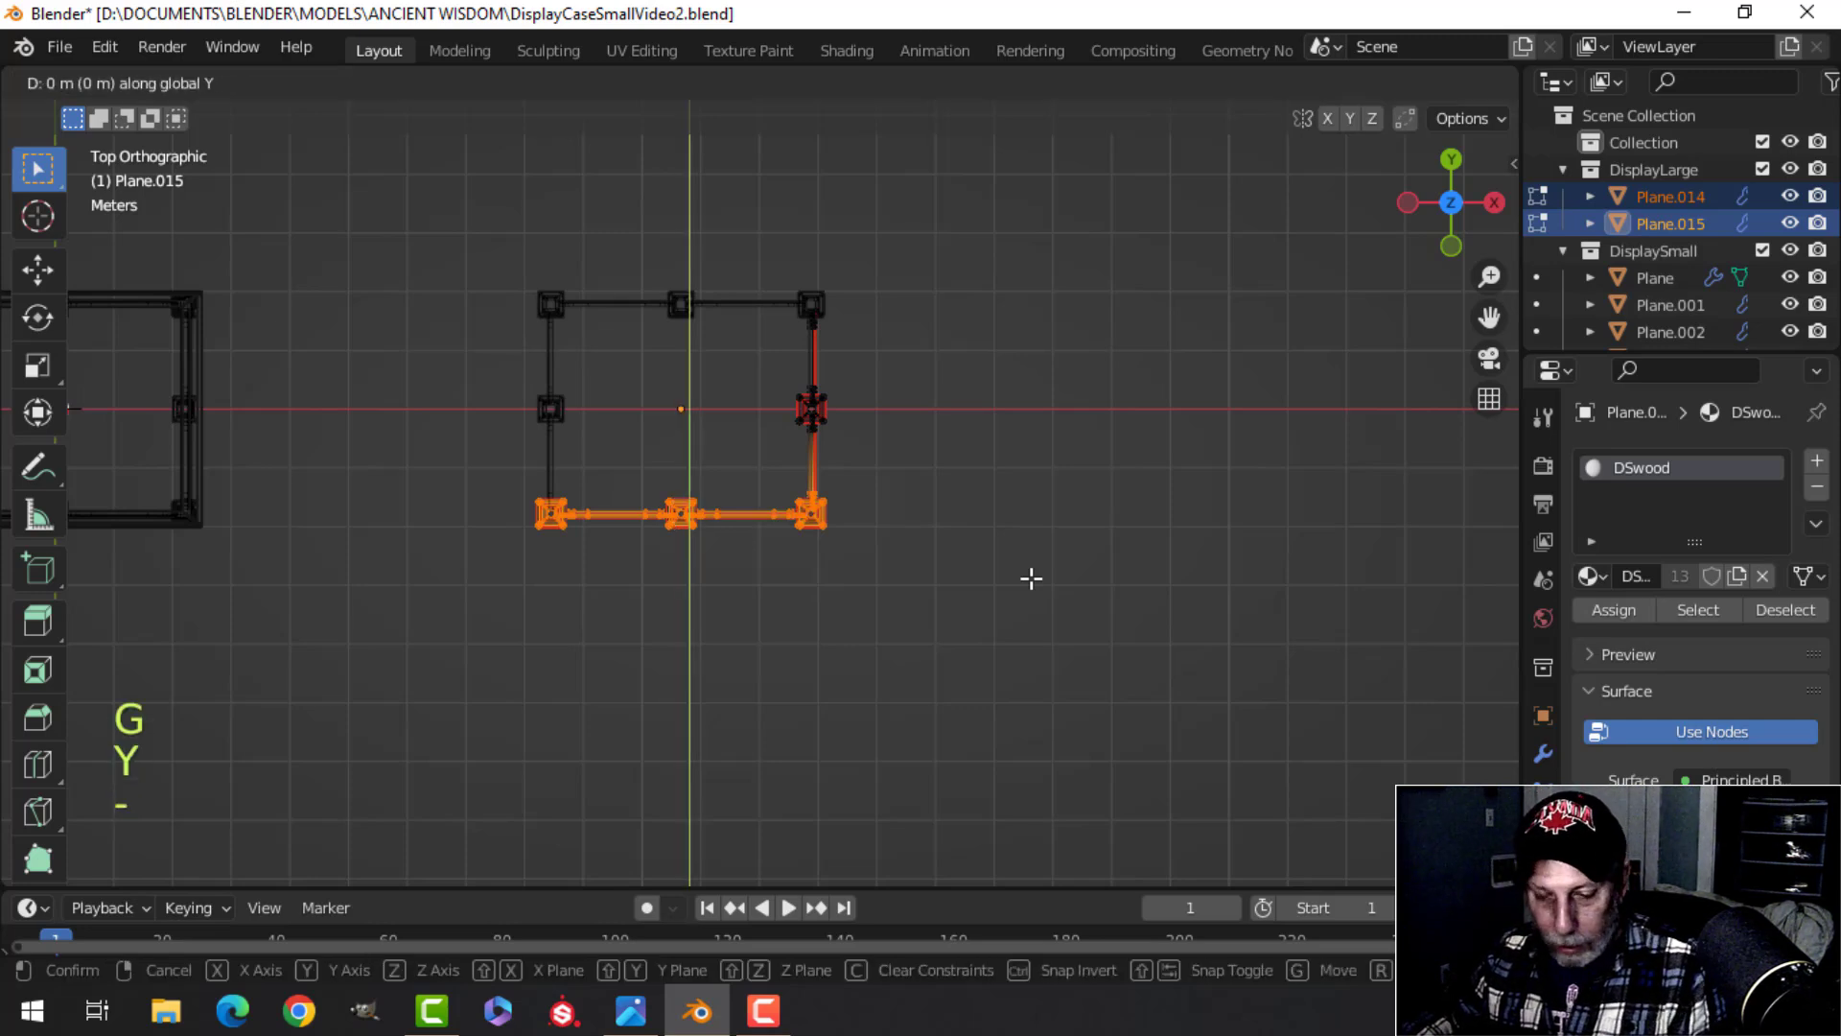
text(1)
key(Return)
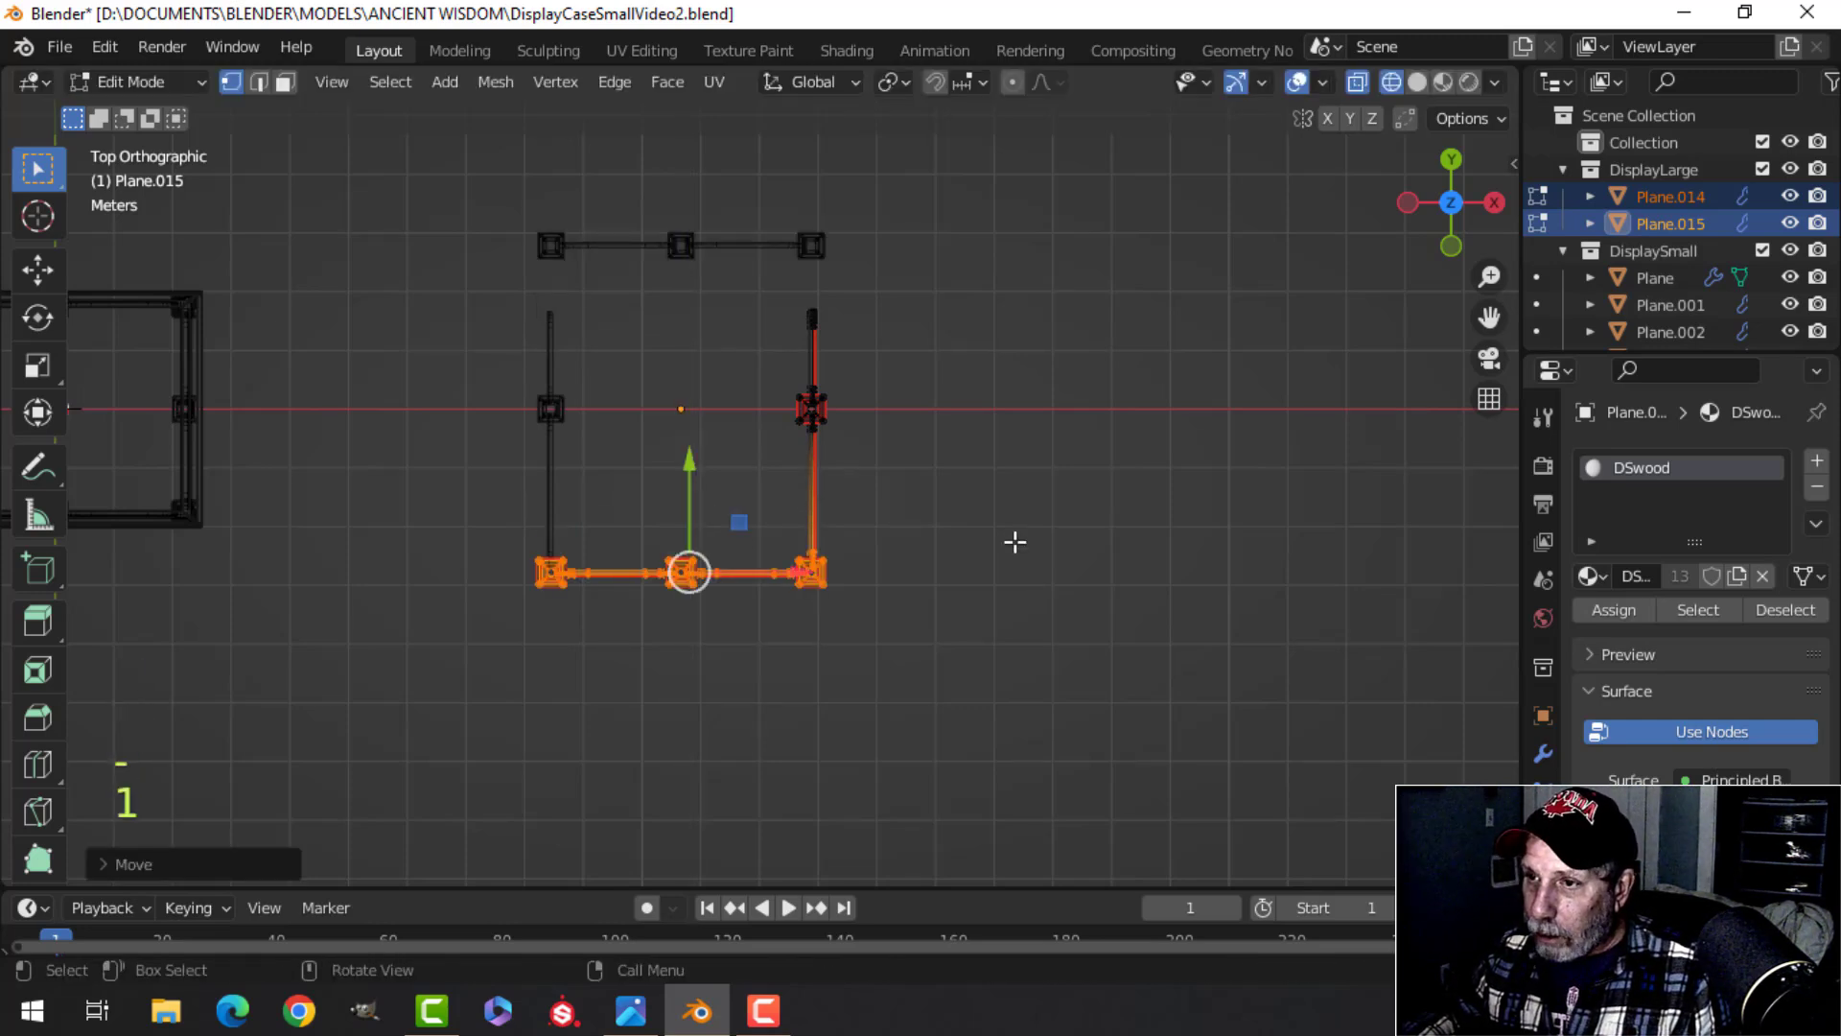
key(ctrl+z)
Step: Move the selected front row of legs and rail -1 m along Y to deepen the base
middle_drag(1019, 534, 984, 388)
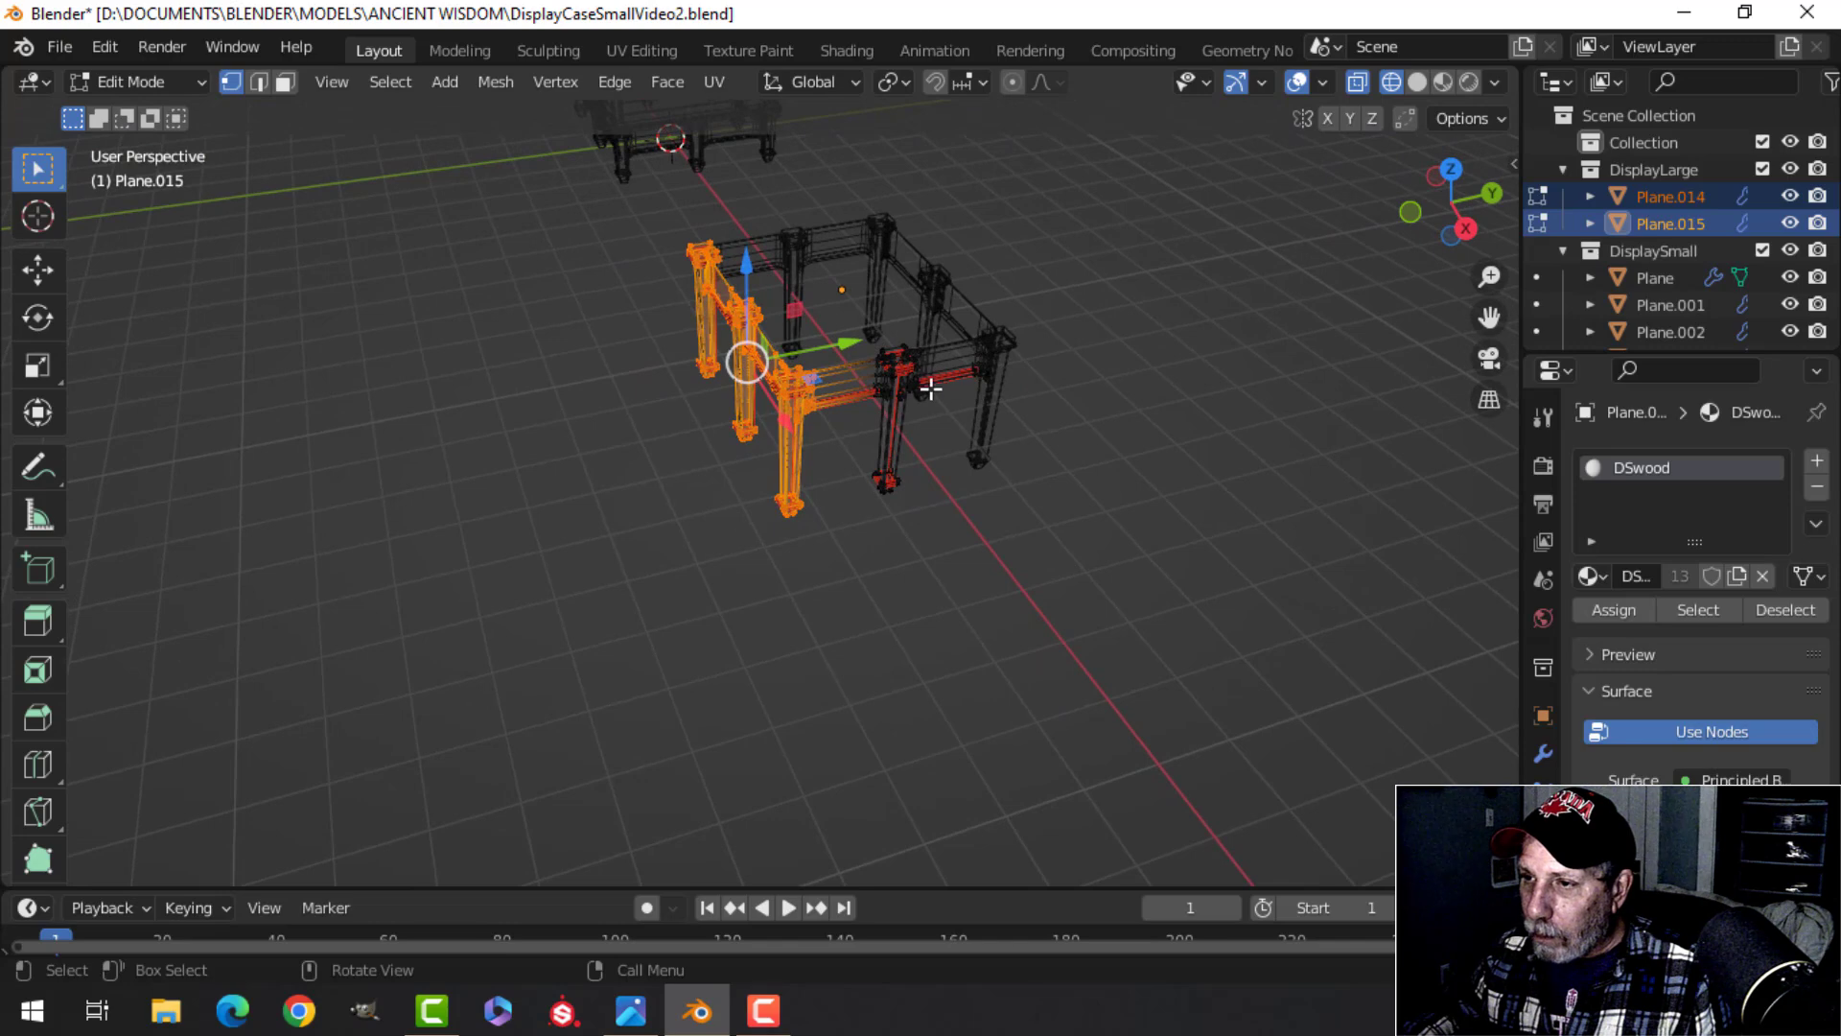
key(g)
key(y)
key(1)
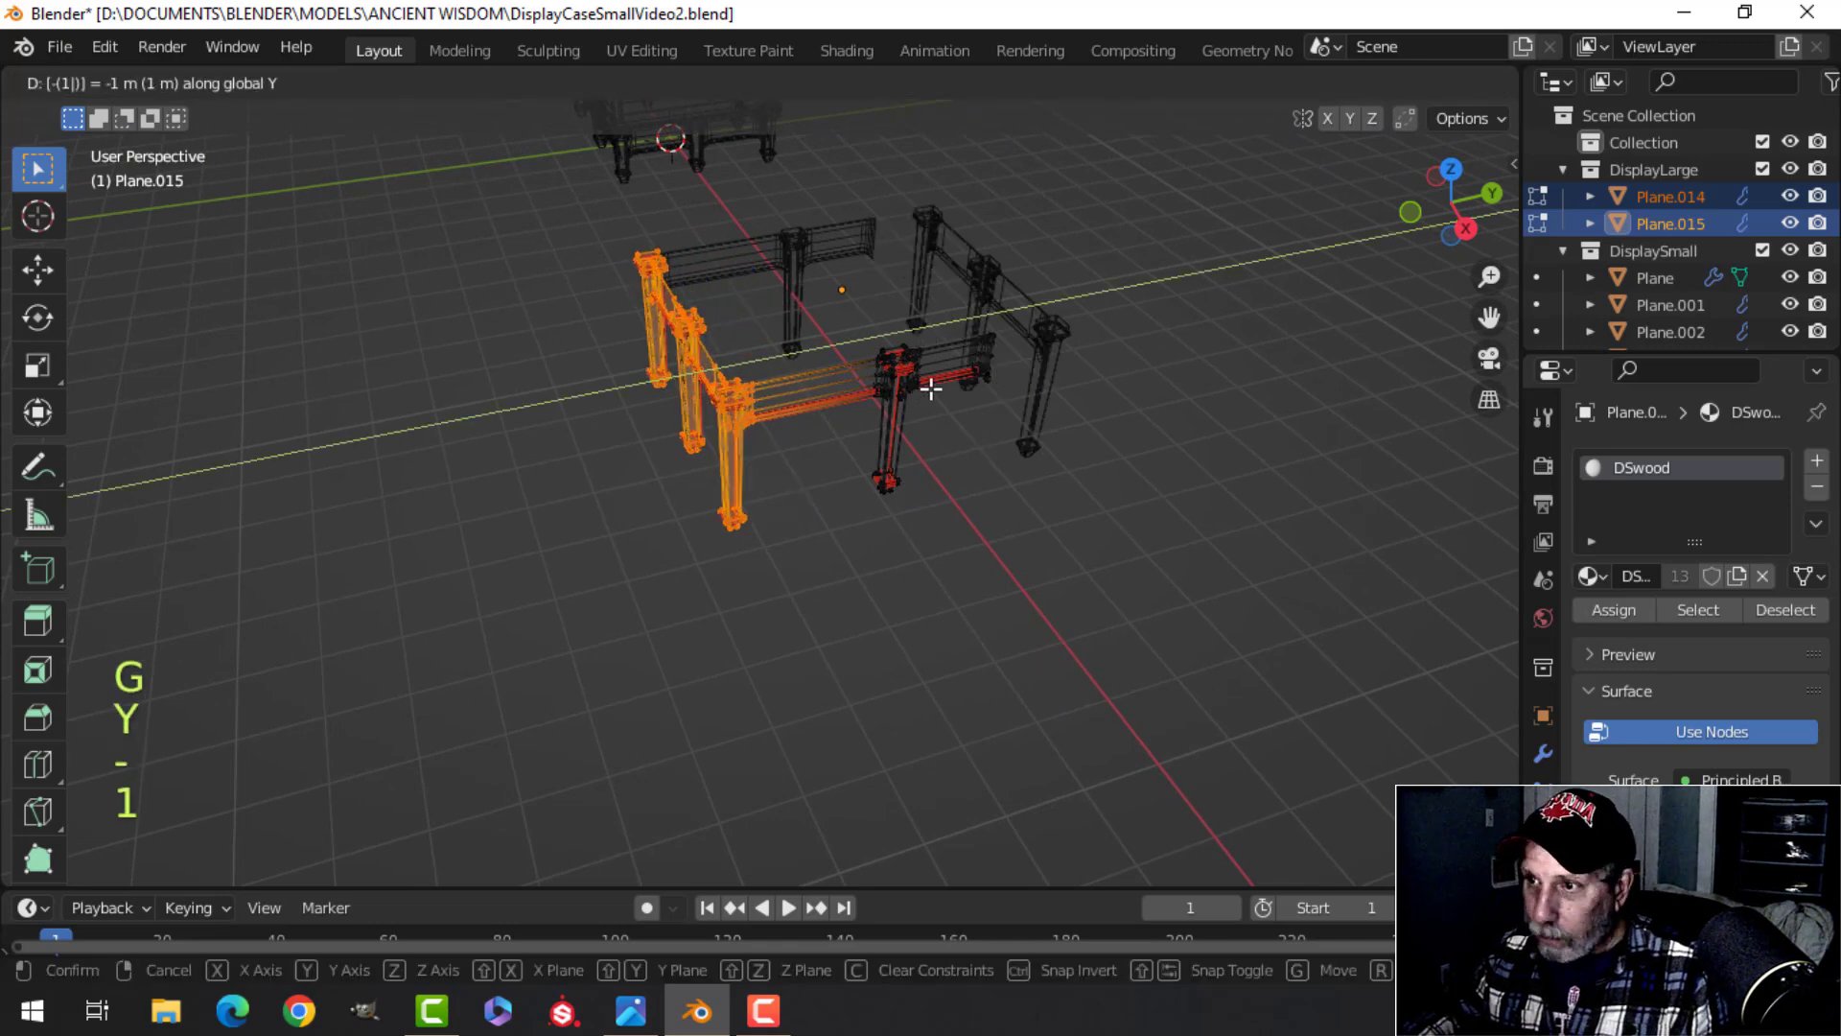
key(Return)
middle_drag(978, 382, 917, 388)
Step: Open only the side frame for mesh editing in wireframe, seen from the right side
key(Tab)
key(alt+a)
click(816, 353)
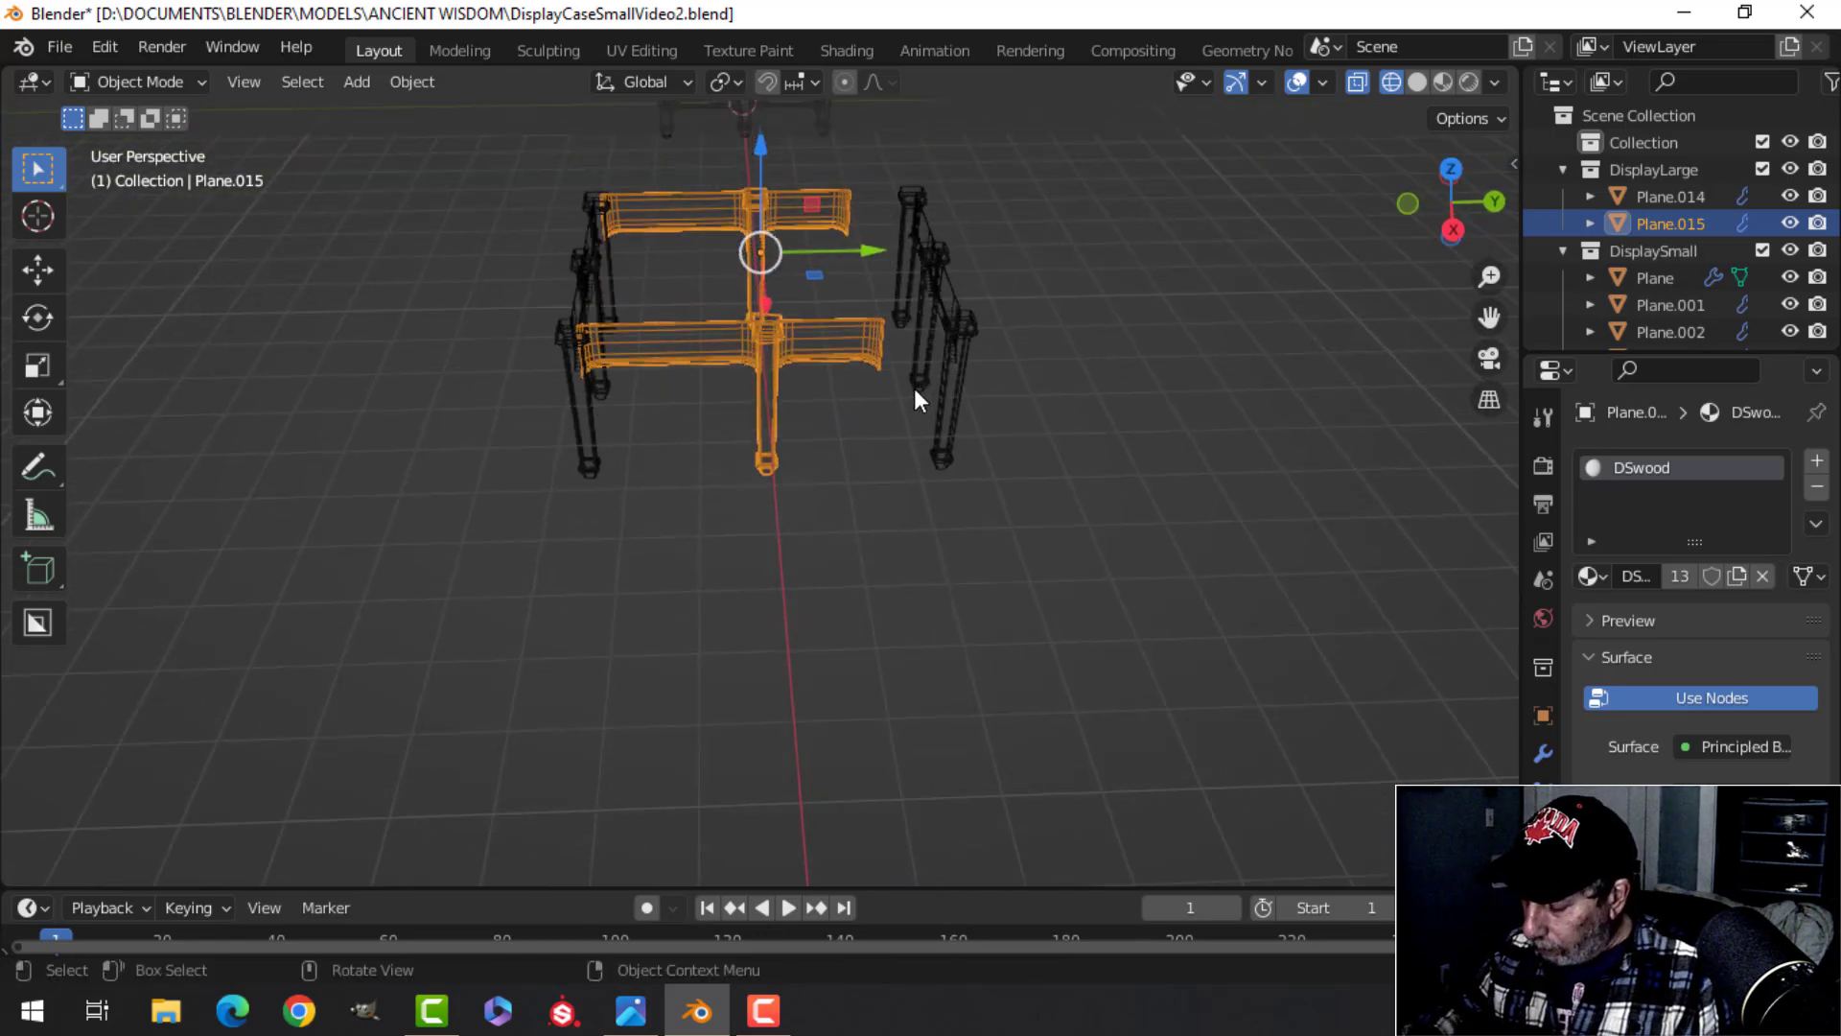
key(KP_3)
key(z)
click(663, 387)
shift+middle_drag(918, 405, 906, 559)
key(Tab)
Step: Select the free end of the side rail and move it along Y until it meets the corner leg
key(alt+a)
scroll(949, 430, up, 3)
key(b)
drag(815, 281, 1022, 523)
scroll(1024, 491, down, 2)
middle_drag(1032, 484, 902, 494)
scroll(1073, 562, up, 3)
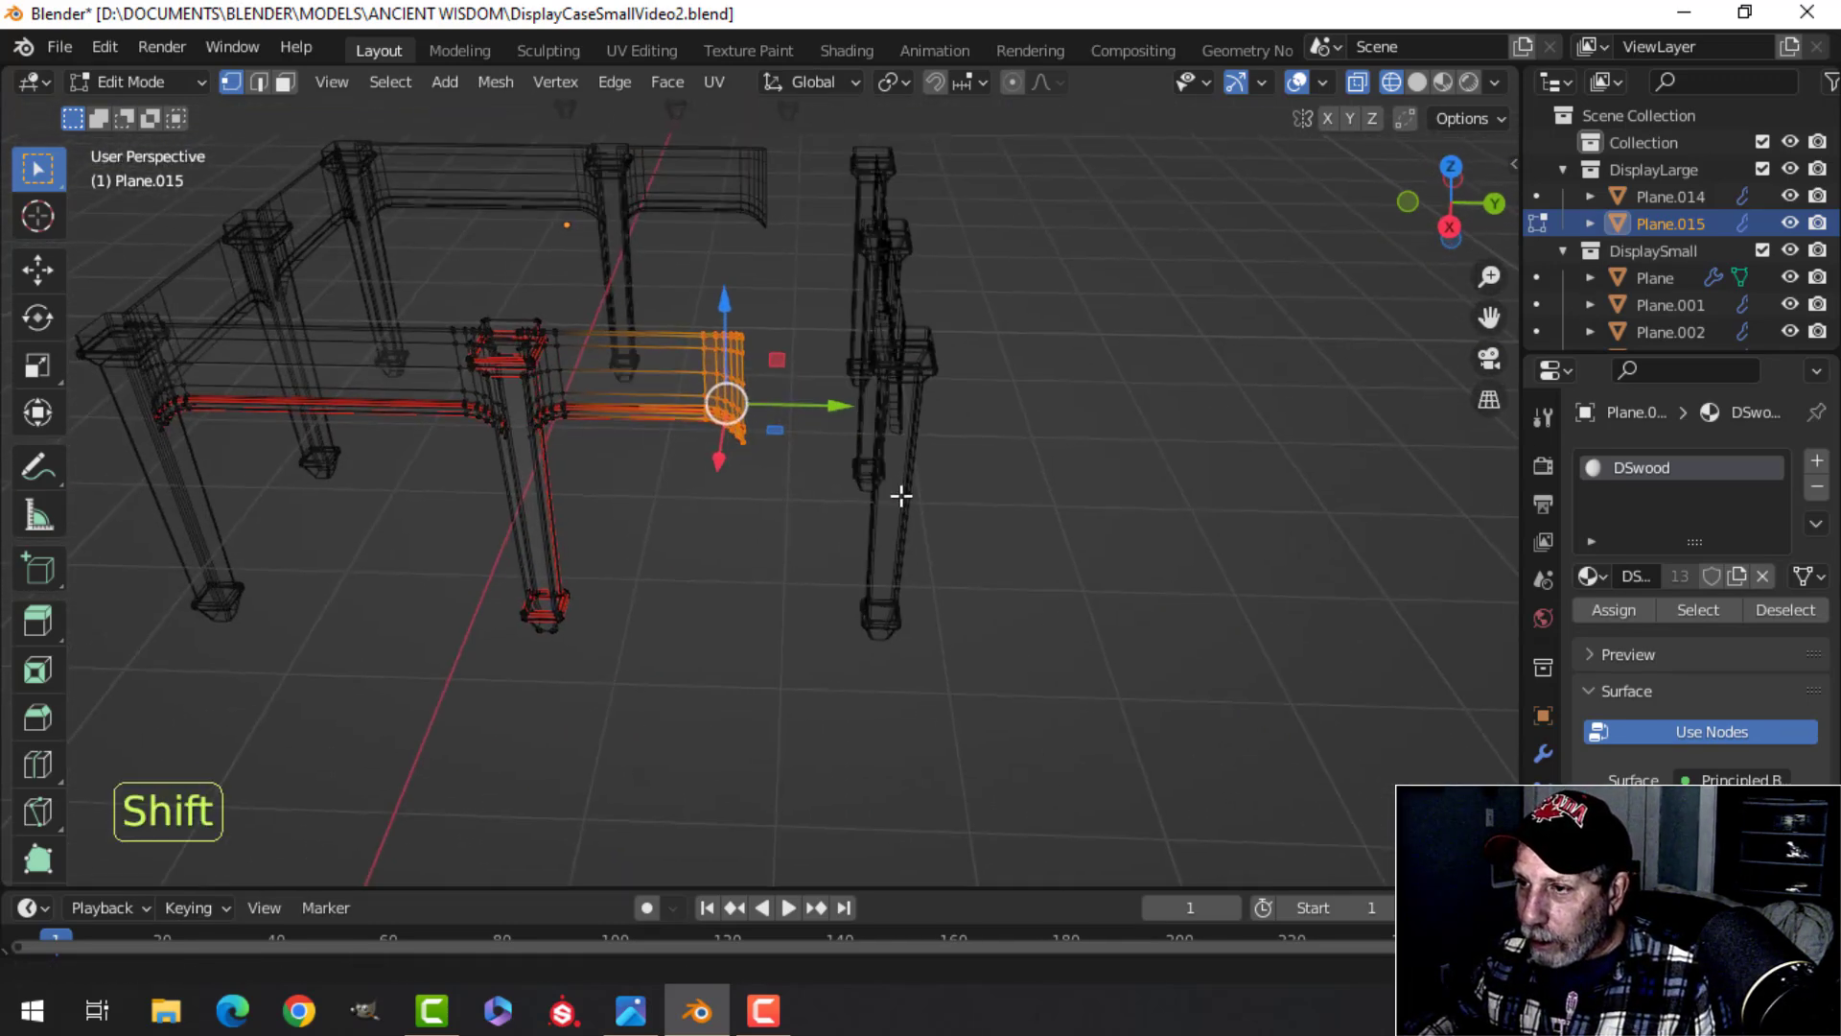
scroll(830, 405, up, 2)
drag(810, 360, 1034, 381)
key(KP_3)
scroll(1028, 389, up, 1)
shift+middle_drag(1009, 411, 1007, 468)
scroll(1016, 470, up, 1)
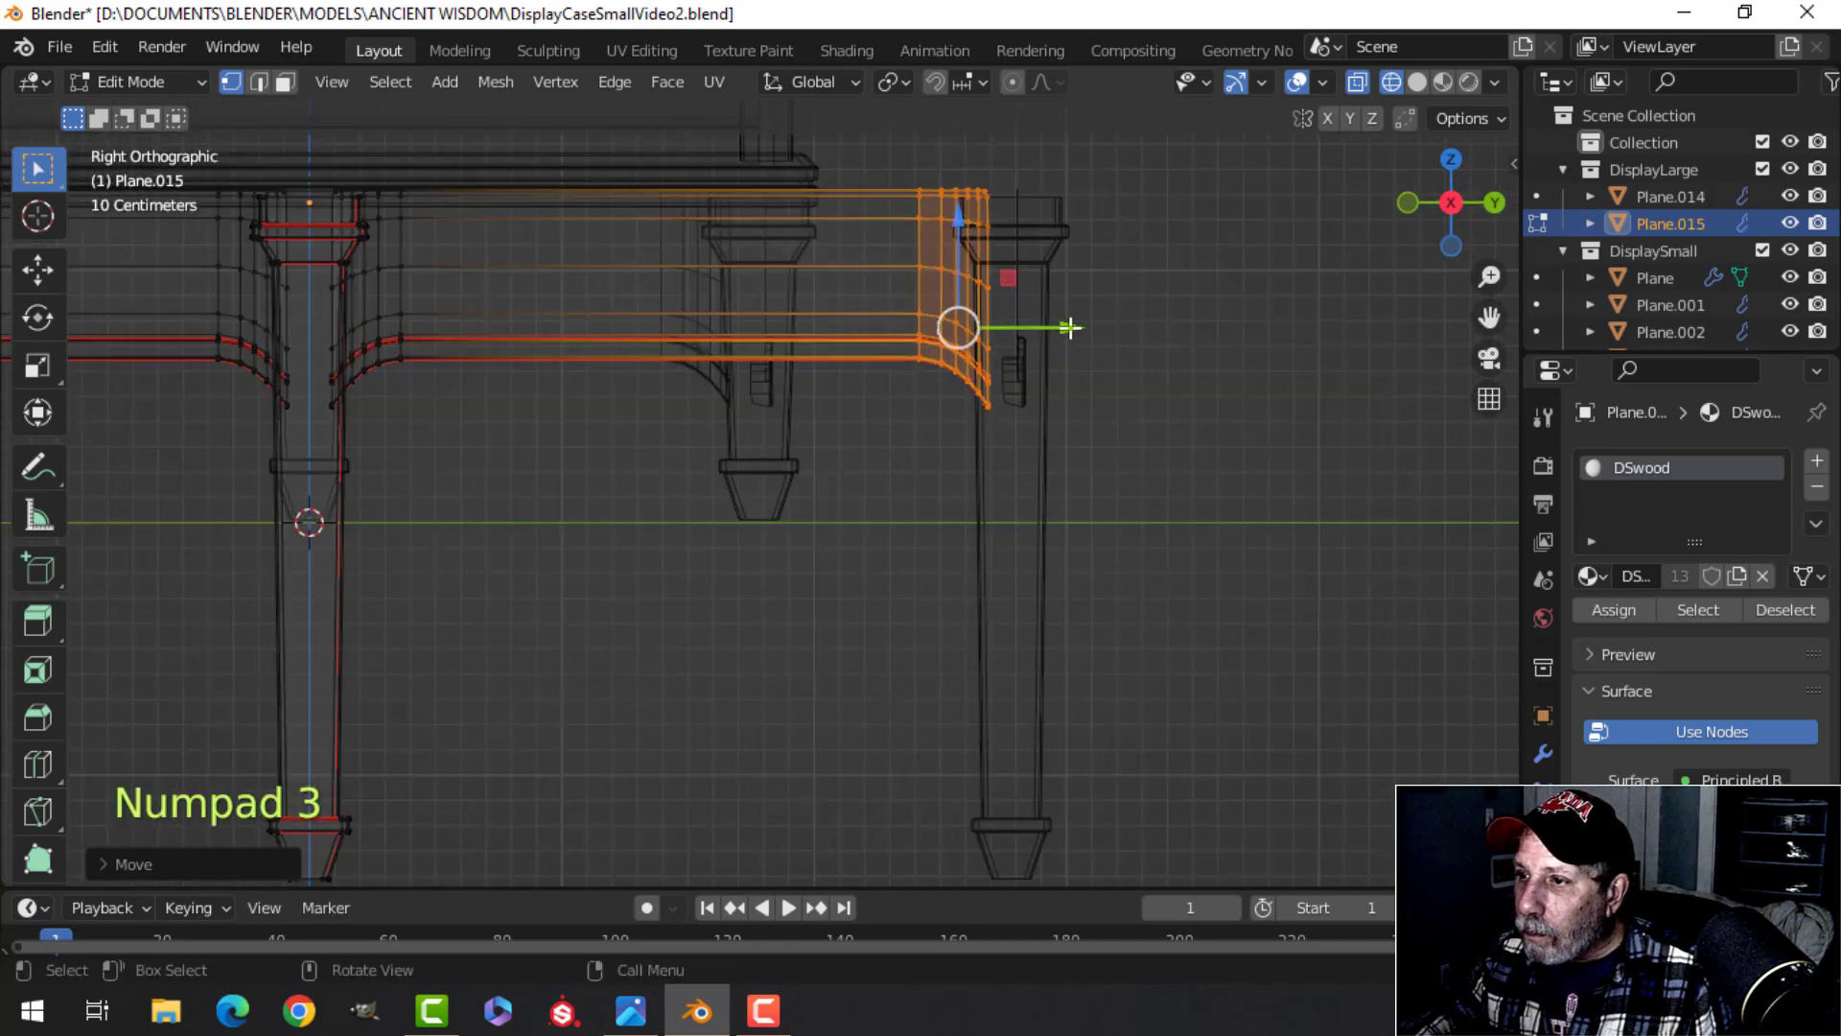
Step: Examine how the extended side rails meet the corner legs in solid shading, in perspective and from the top
key(z)
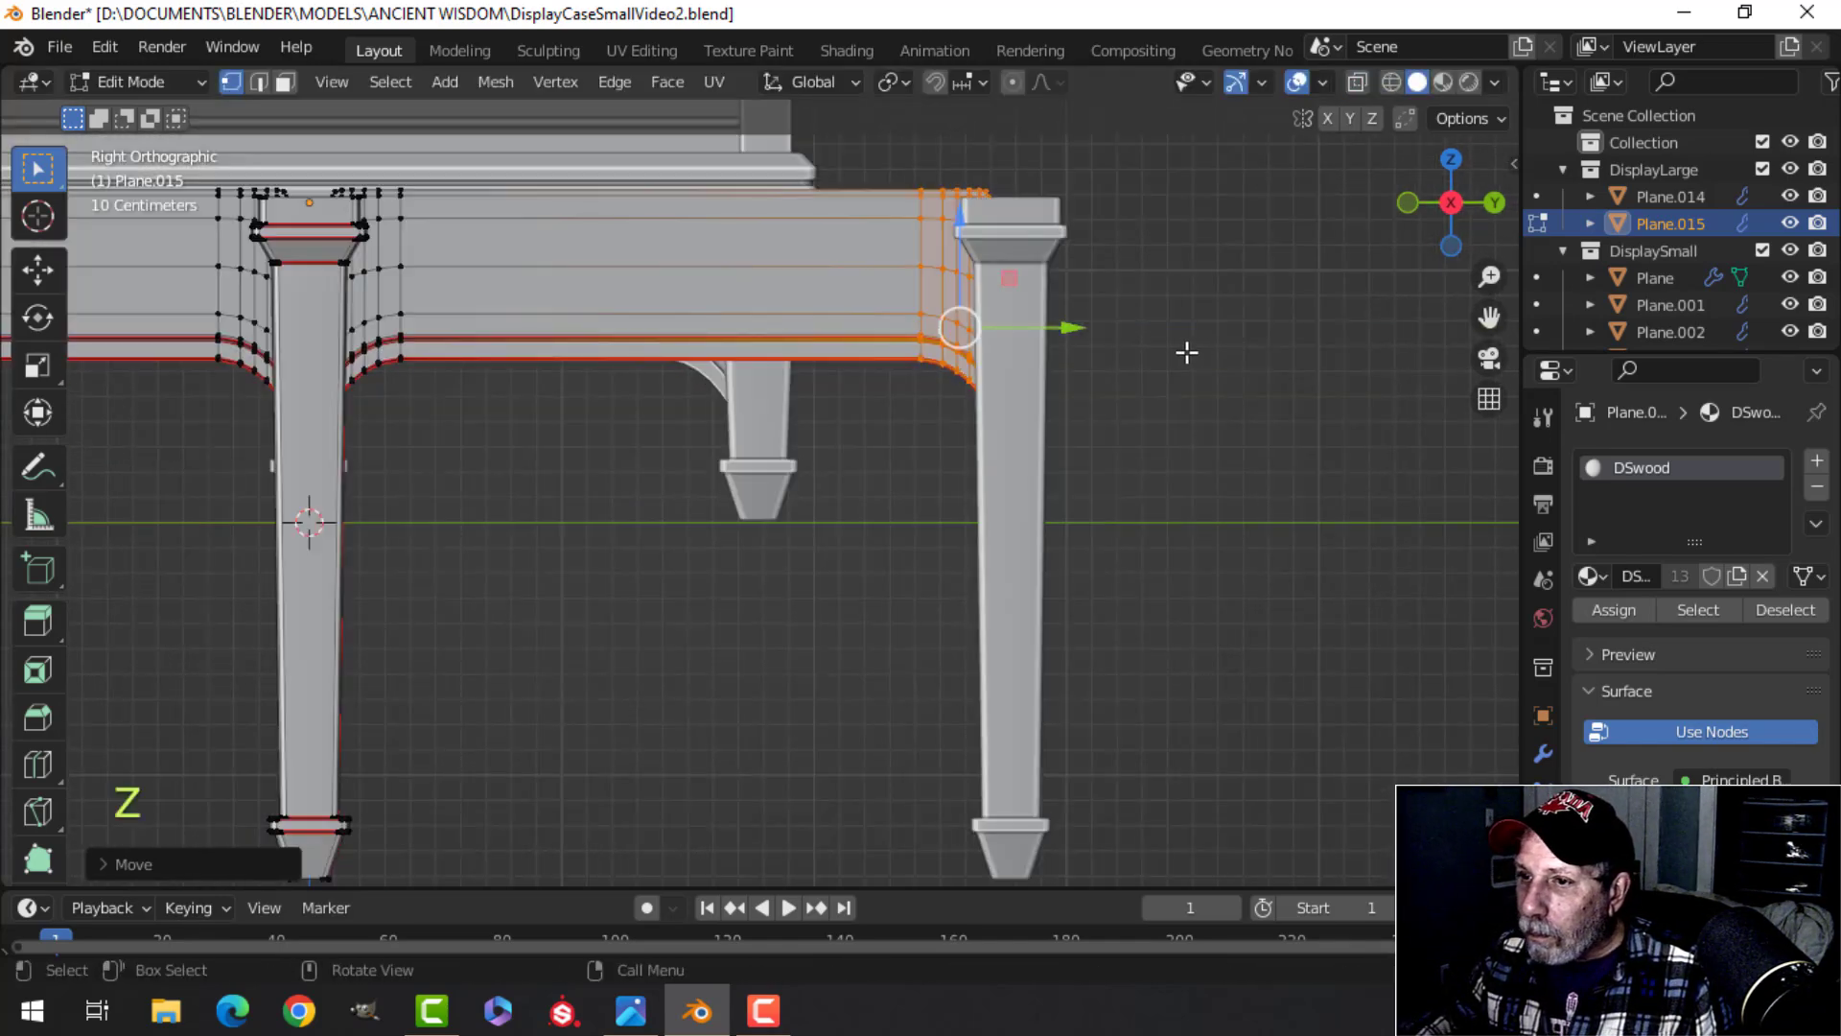
scroll(1061, 396, down, 4)
middle_drag(813, 439, 858, 294)
scroll(880, 550, down, 3)
key(Tab)
scroll(727, 554, up, 3)
key(alt+a)
key(KP_7)
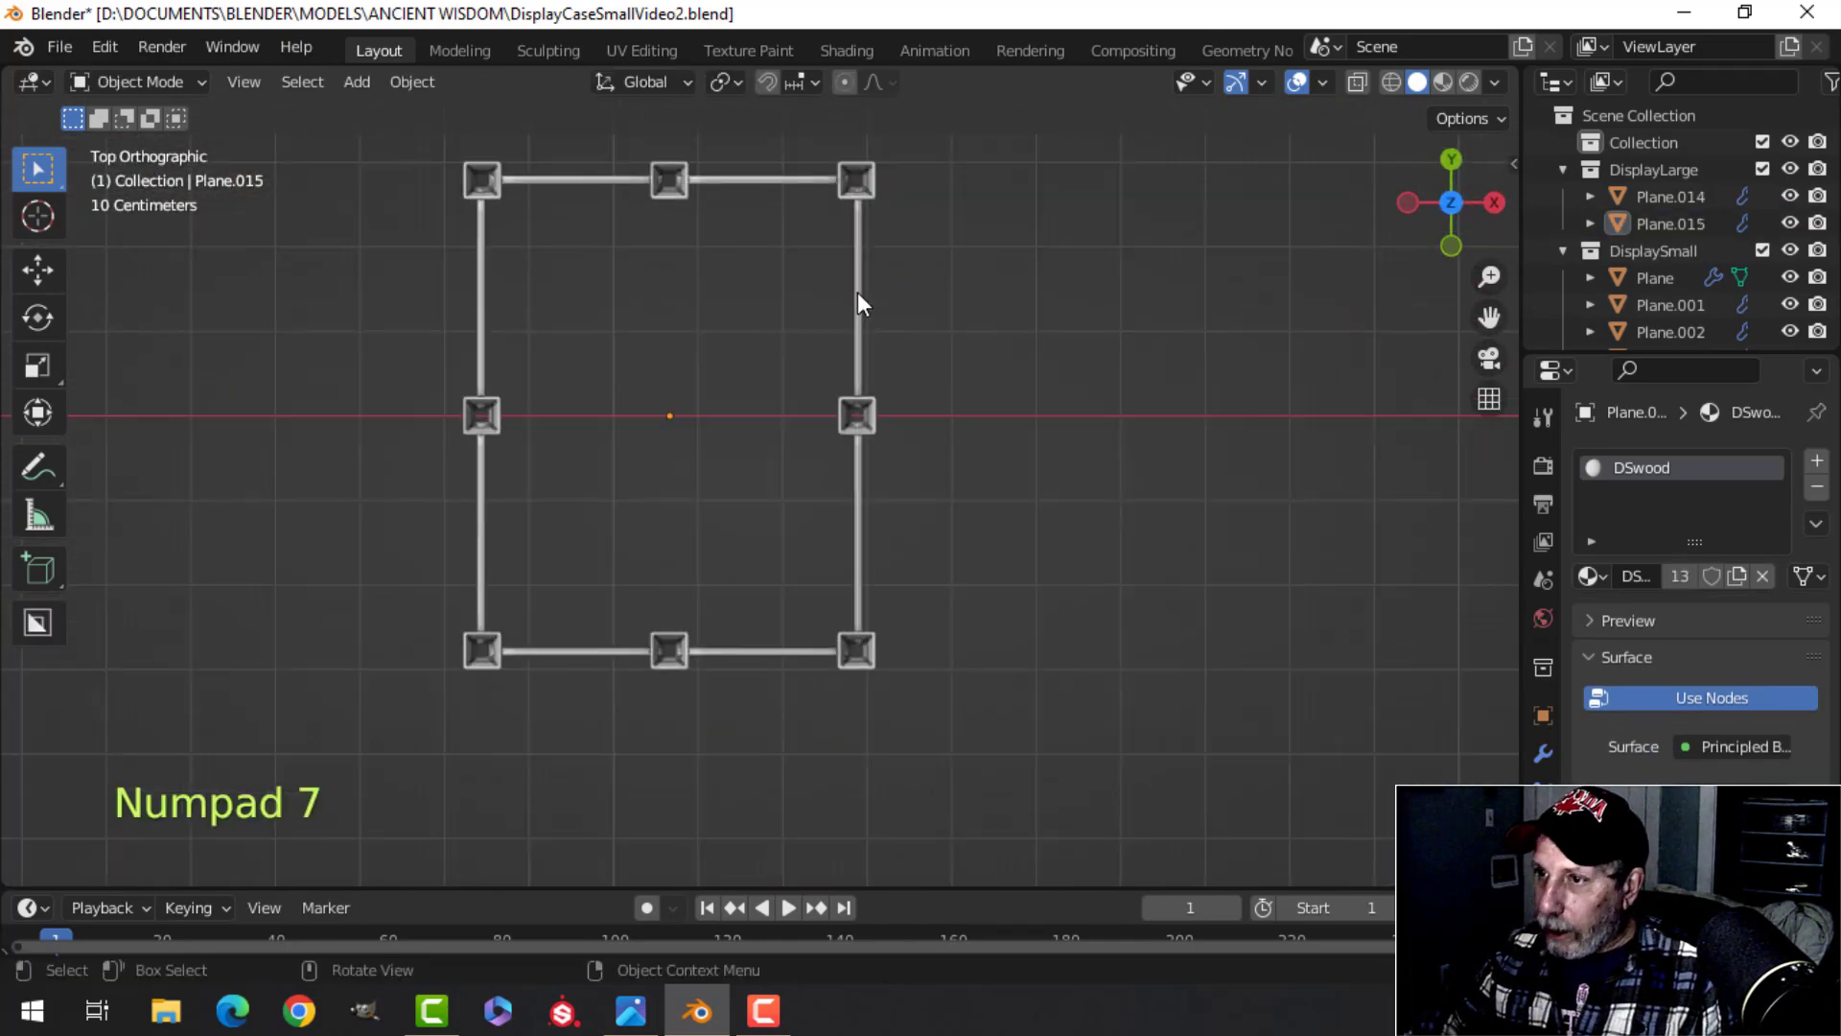
scroll(848, 357, down, 3)
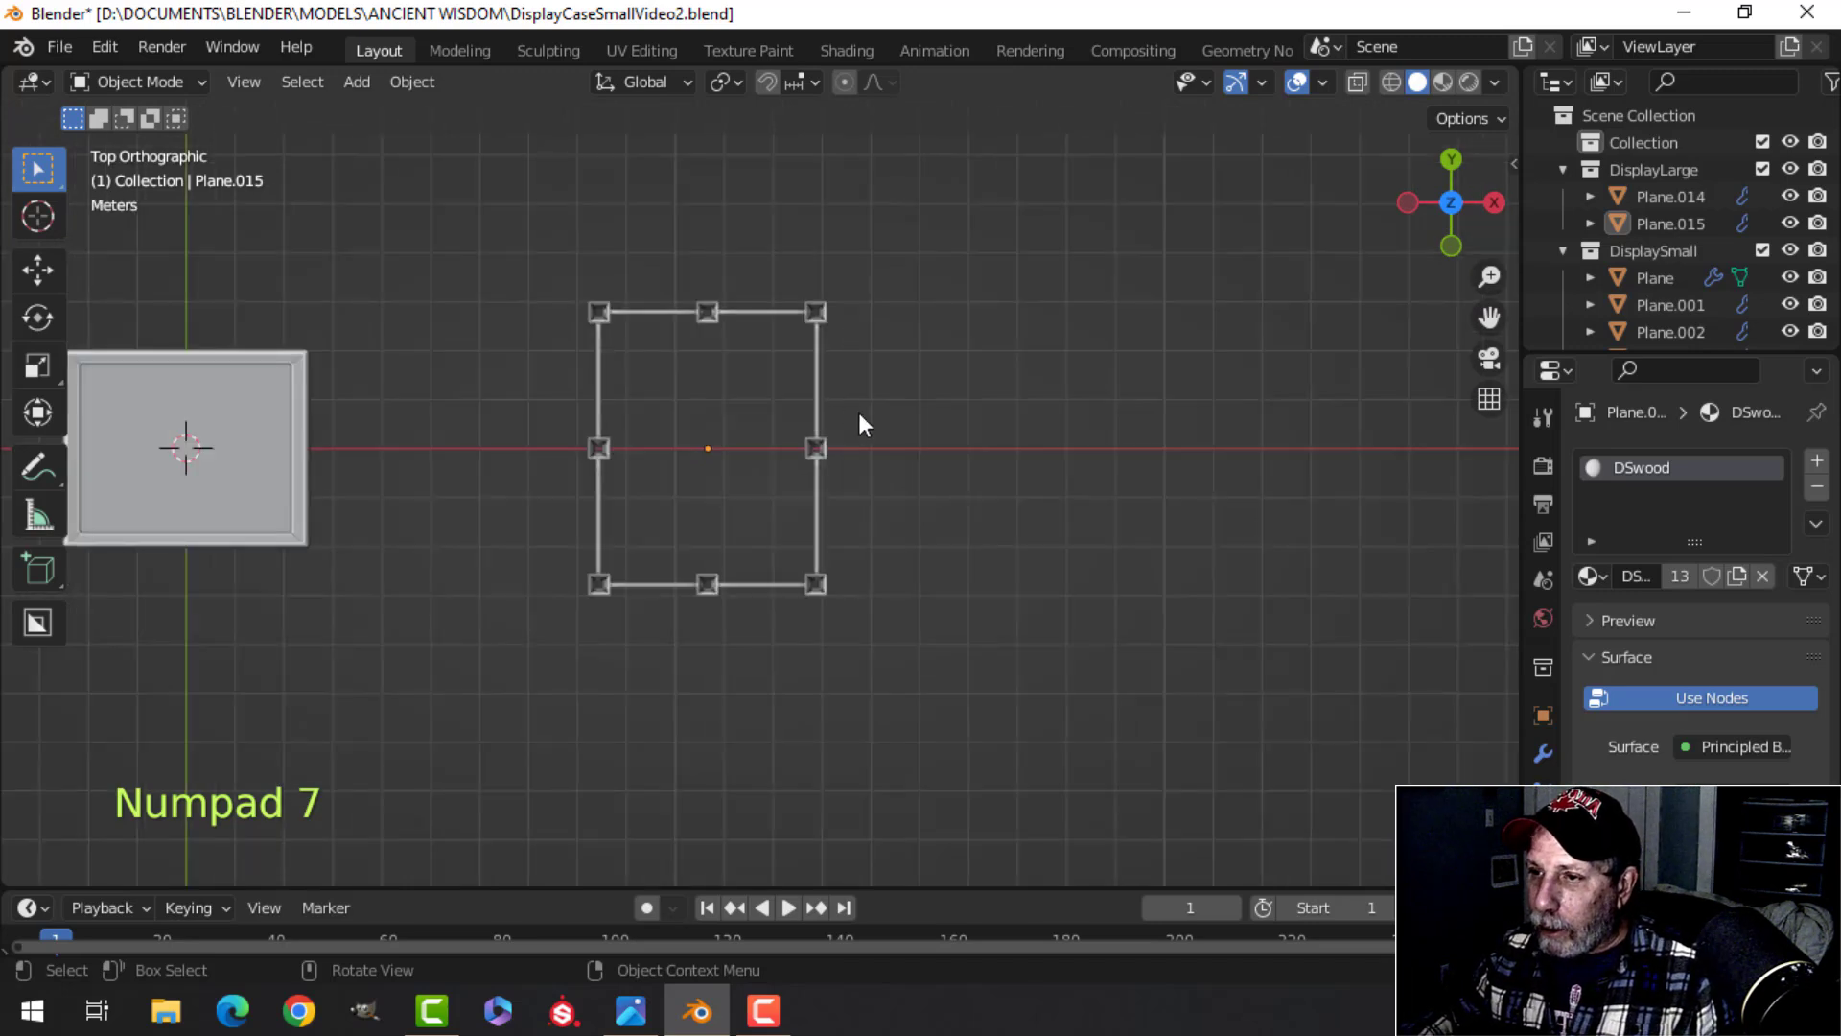
Step: Open both leg frames of the large display base for mesh editing in the top wireframe view
drag(554, 259, 906, 669)
key(Tab)
key(alt+a)
key(z)
click(824, 558)
Step: Select the legs and rail on the base's positive-X side and move them 2 m along X to widen it
key(b)
drag(739, 214, 990, 735)
scroll(1021, 642, up, 2)
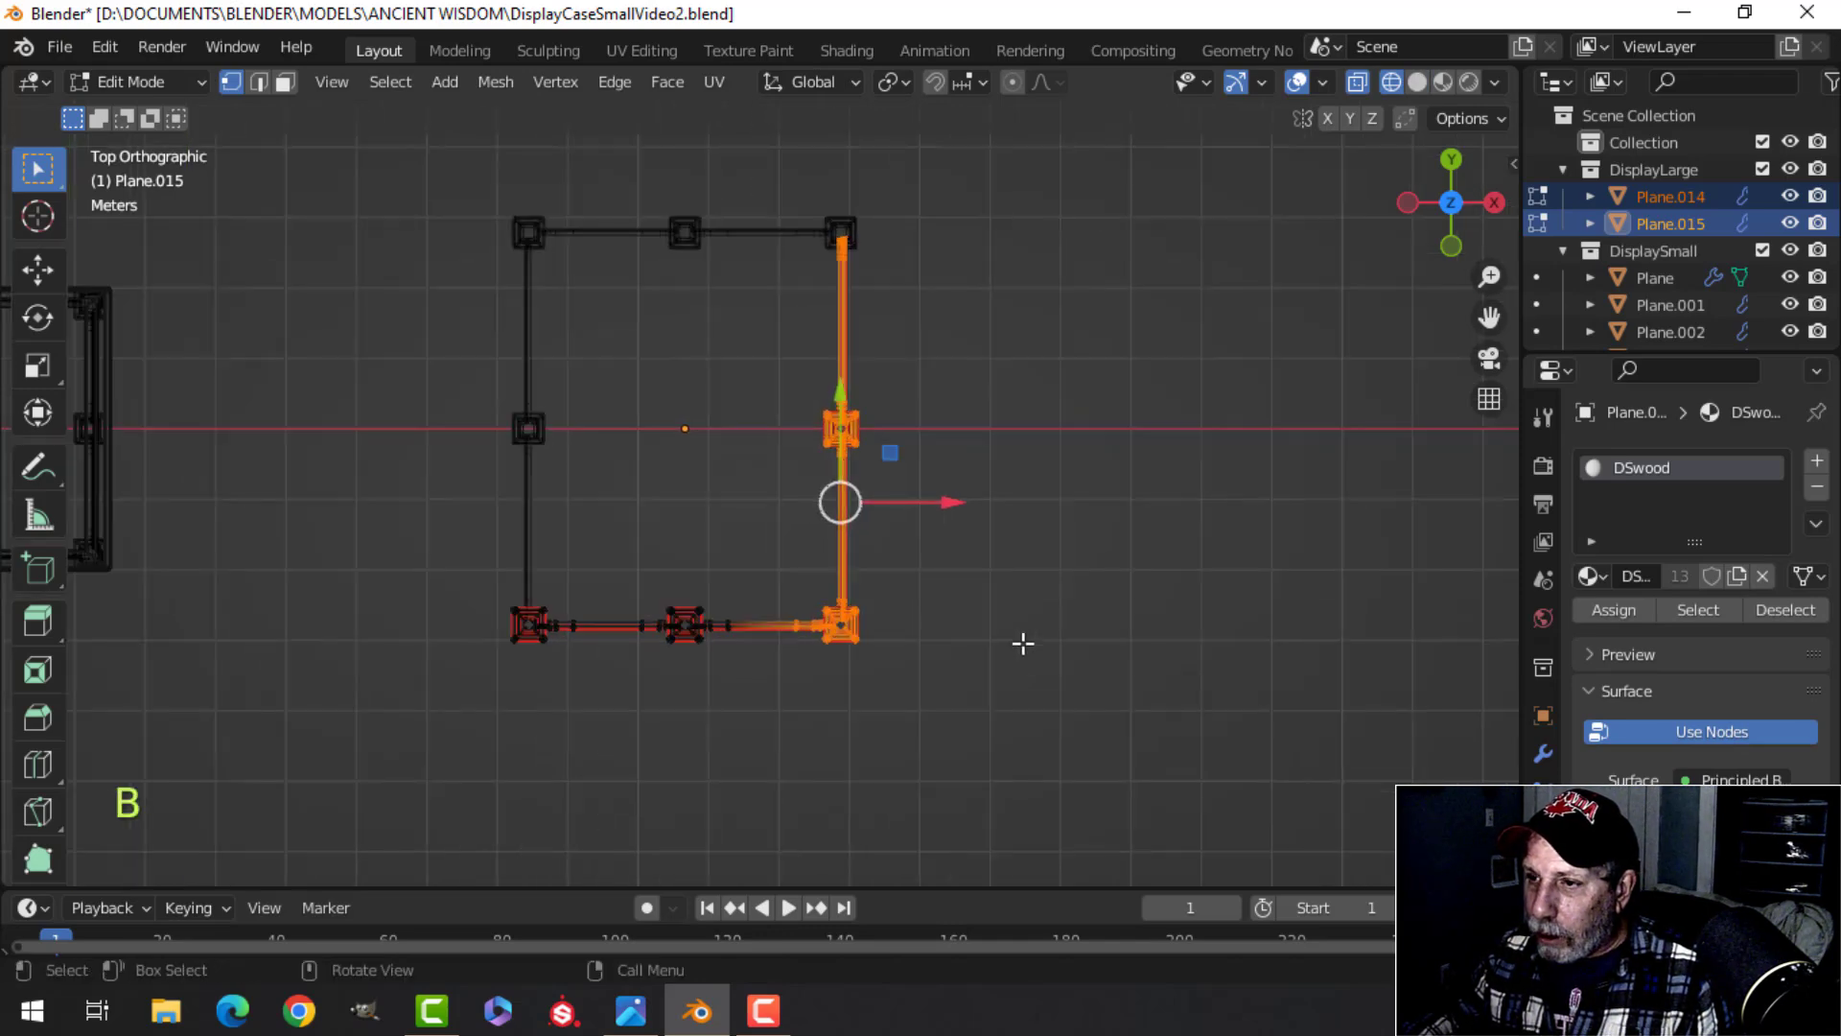
middle_drag(1013, 658, 1011, 571)
key(KP_7)
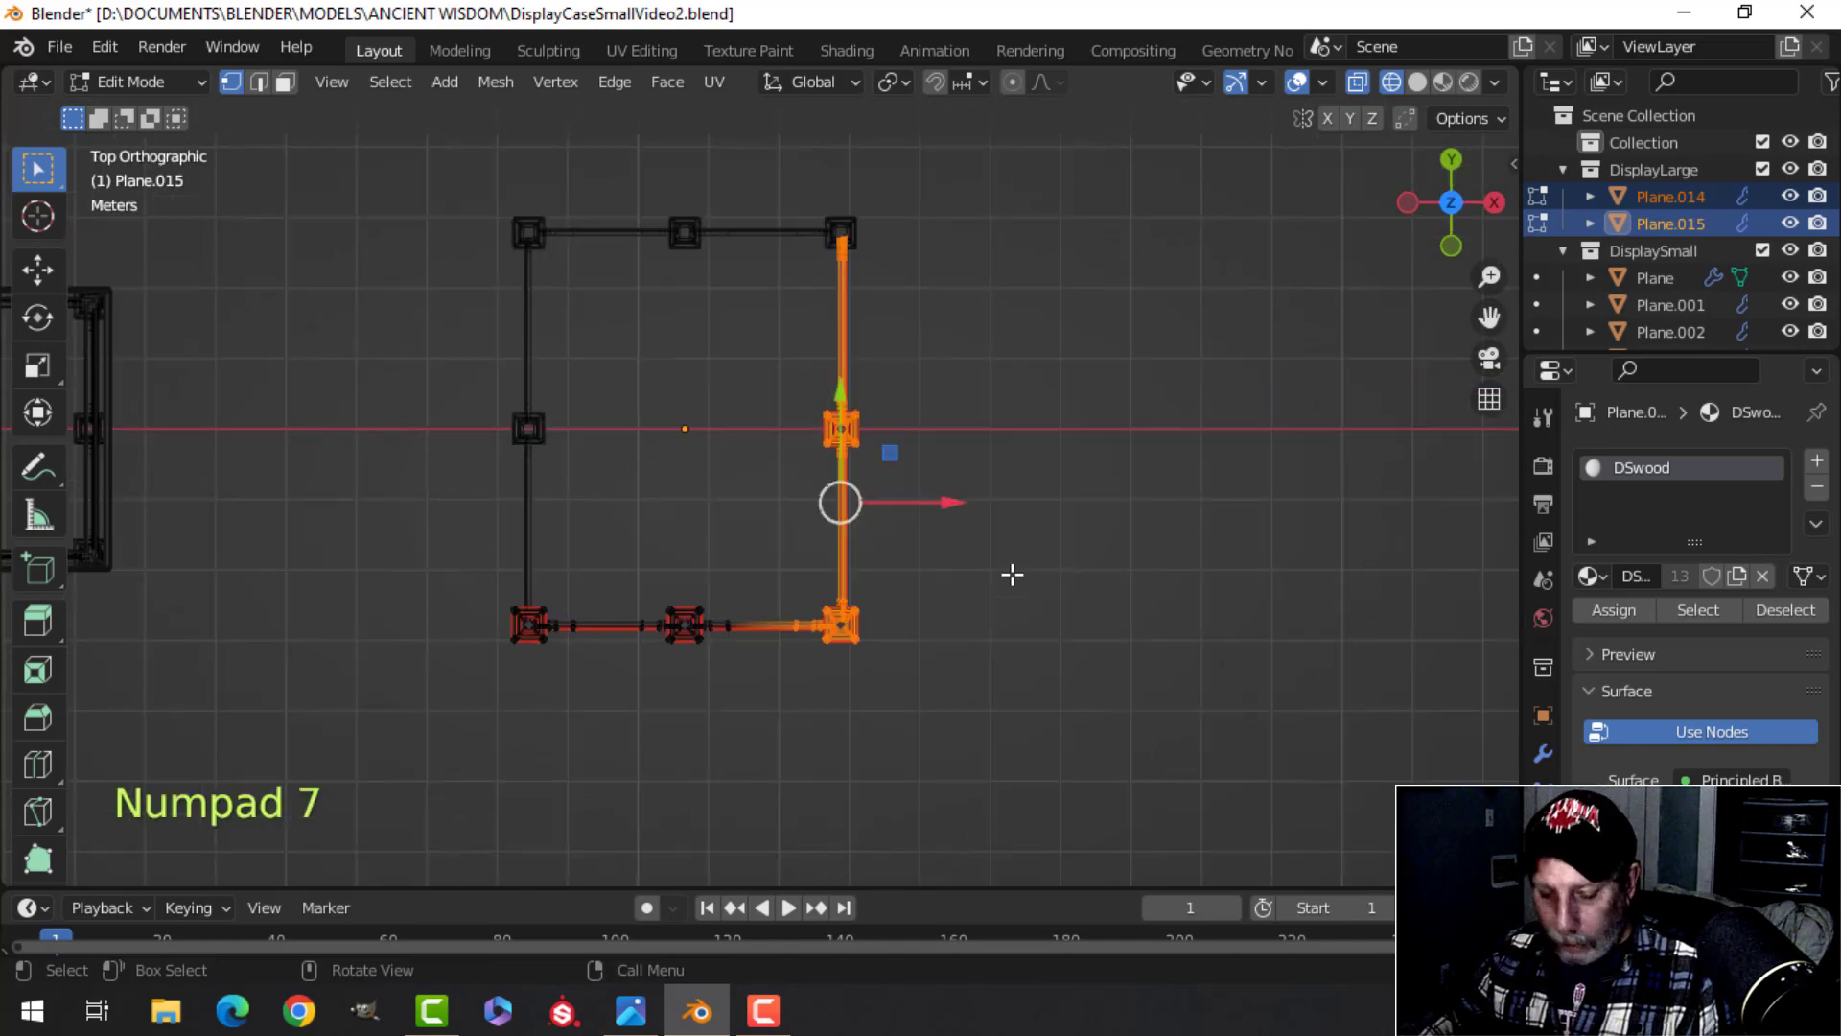
key(g)
key(x)
key(2)
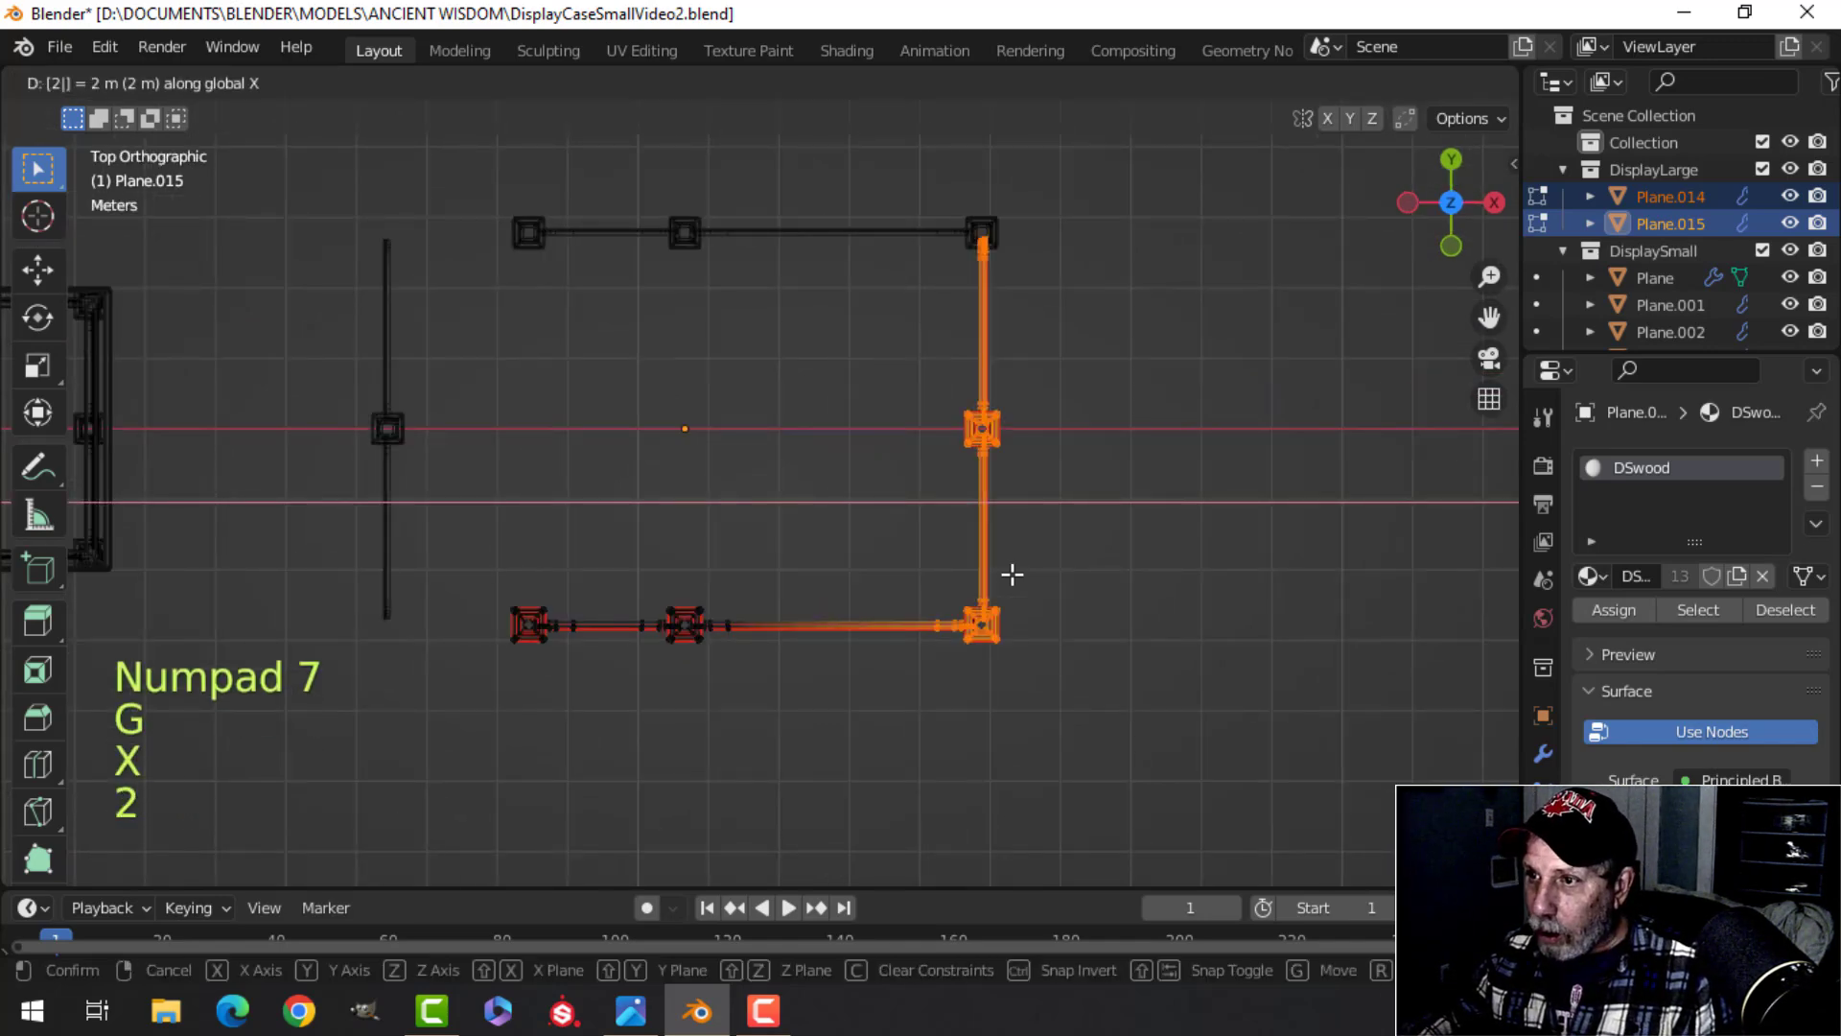
click(1013, 573)
middle_drag(1125, 572, 1003, 477)
key(alt+a)
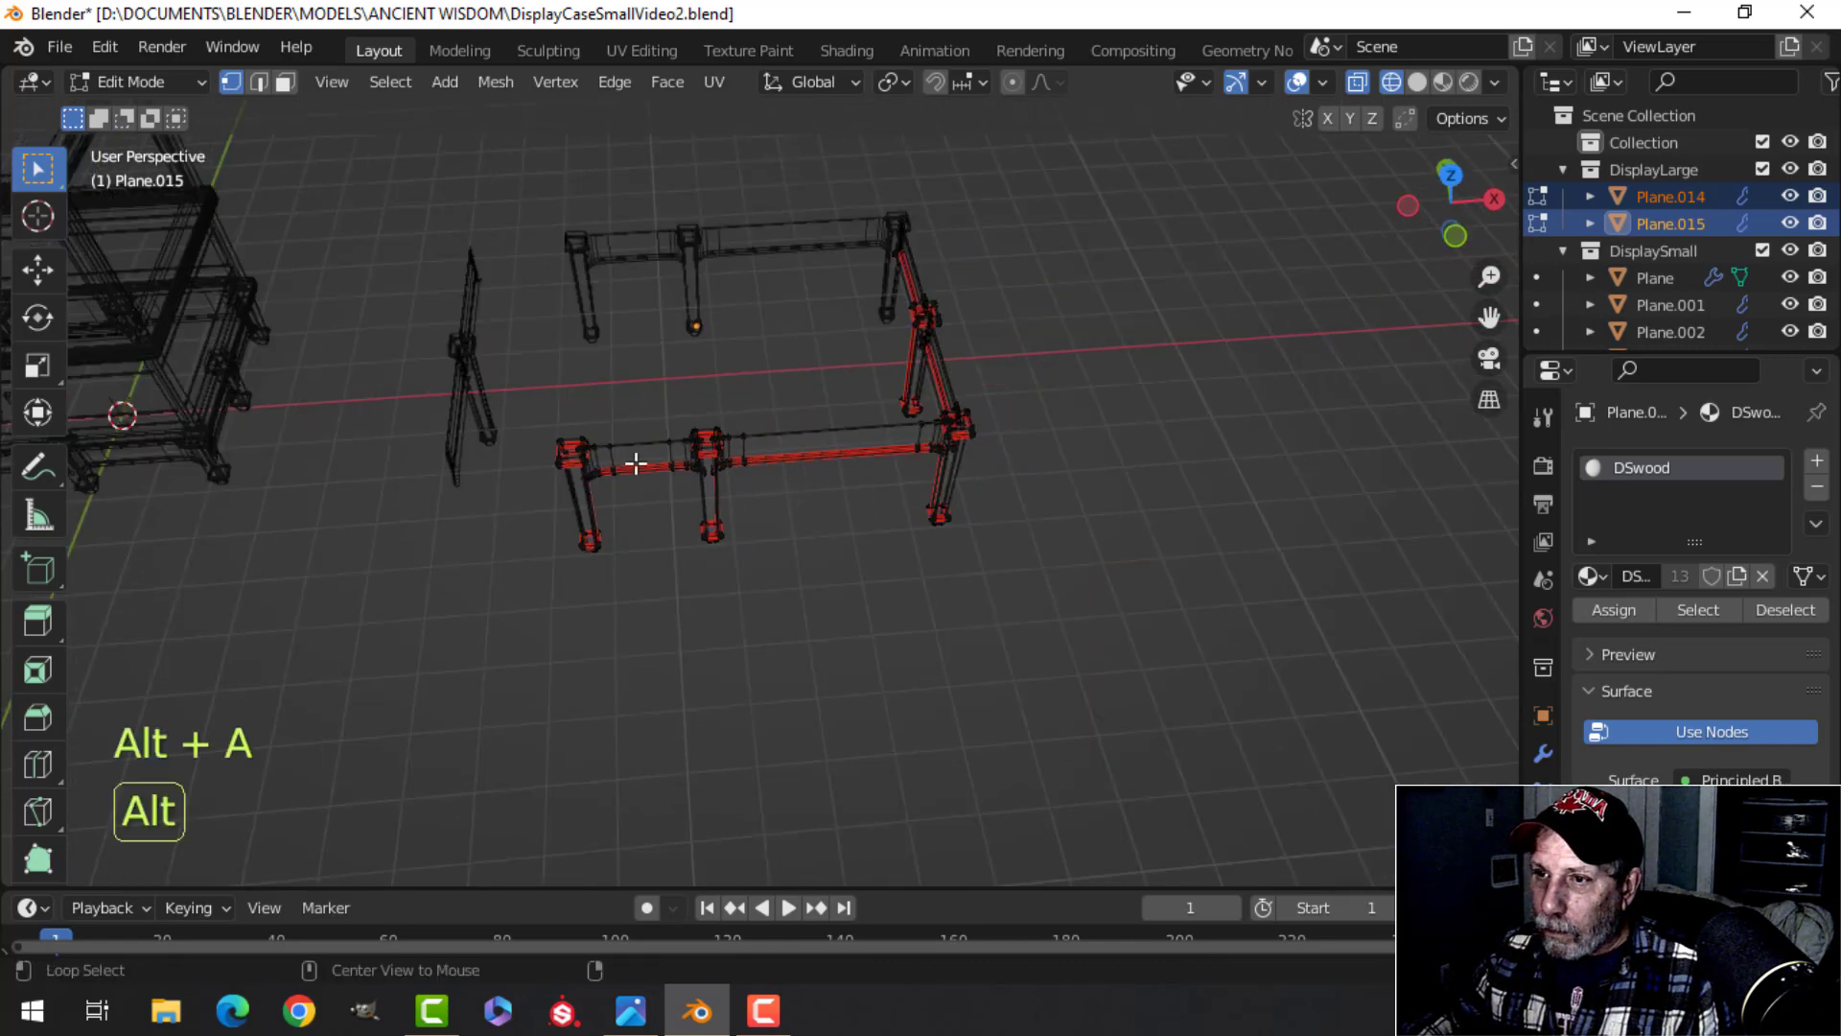
Step: Select the corner legs and adjoining rails on the large base's negative-X side and move them -2 m along X
shift+middle_drag(670, 469, 814, 472)
key(b)
drag(706, 388, 834, 578)
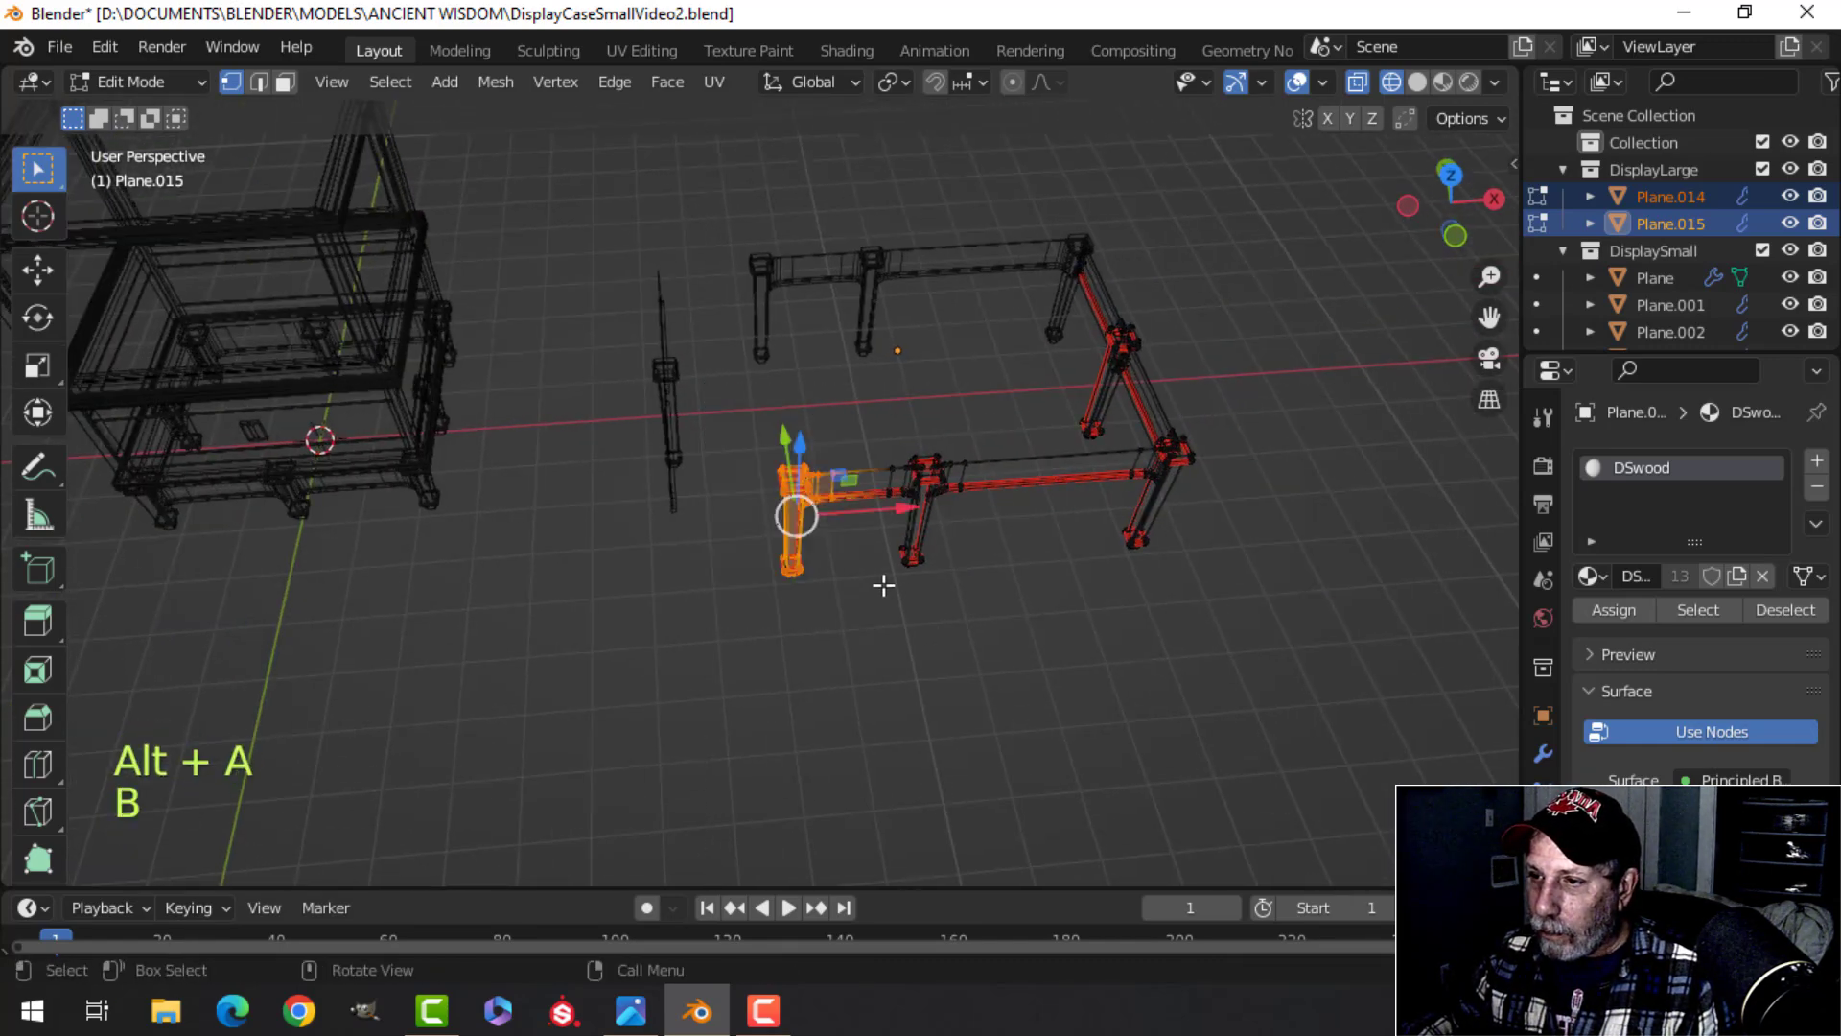
key(KP_7)
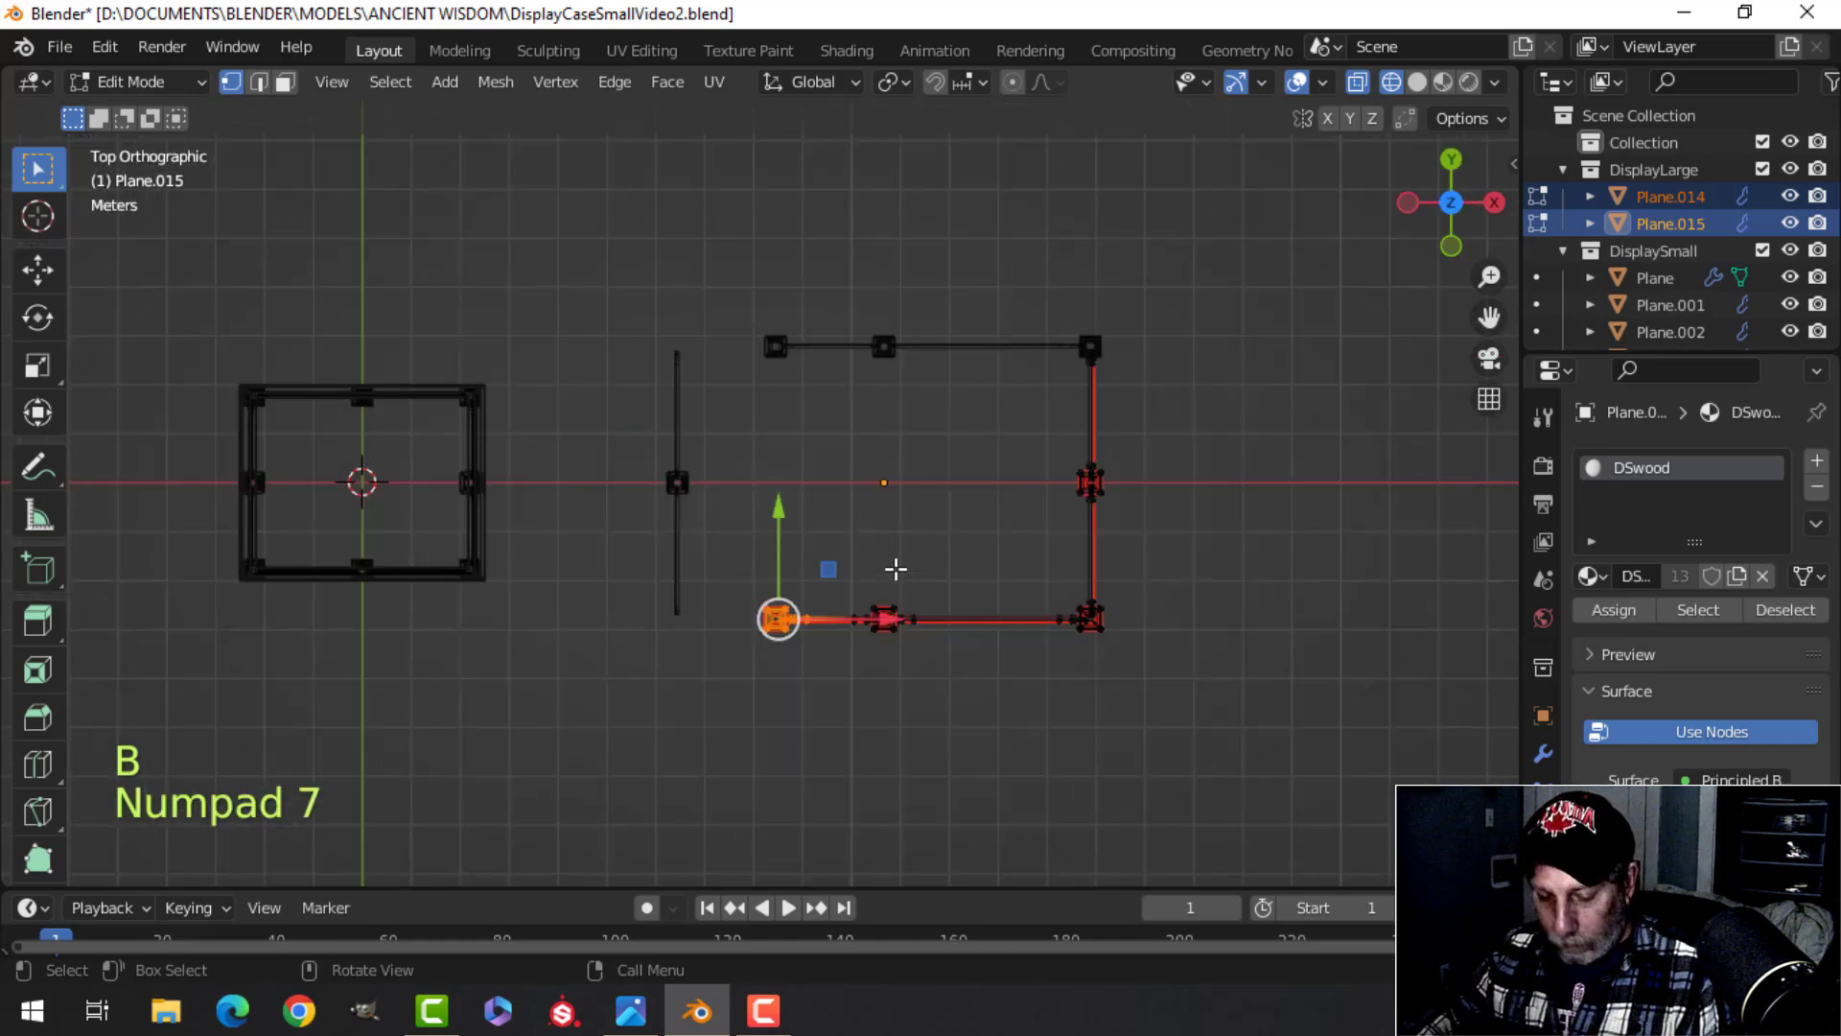
key(g)
key(z)
key(Escape)
key(g)
key(x)
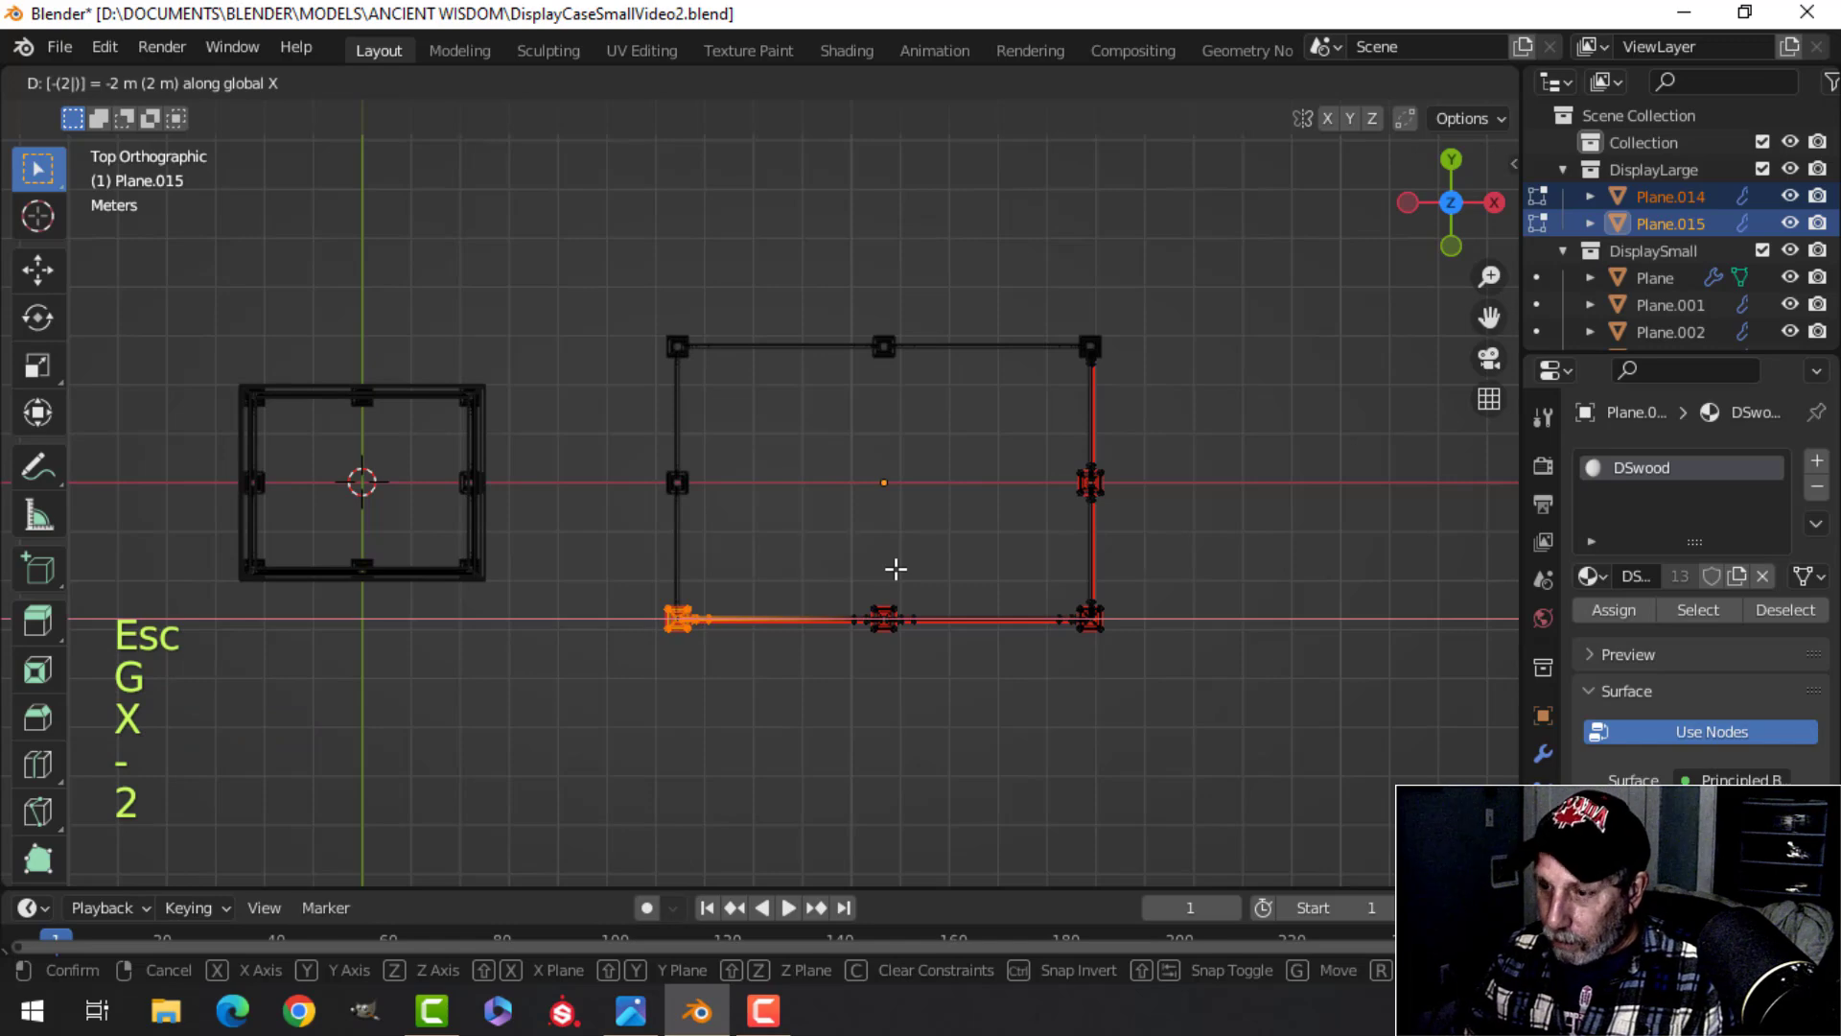
key(Return)
key(Tab)
Step: Examine the widened leg base in solid shading, checking how the rails and corner legs meet
scroll(982, 606, up, 2)
mouse_move(982, 606)
middle_down()
mouse_move(970, 361)
mouse_move(824, 446)
mouse_move(739, 406)
middle_up()
key(z)
click(1118, 376)
key(alt+a)
middle_drag(902, 425, 886, 390)
scroll(1142, 511, up, 3)
scroll(877, 476, up, 5)
scroll(877, 474, down, 8)
click(704, 305)
key(Tab)
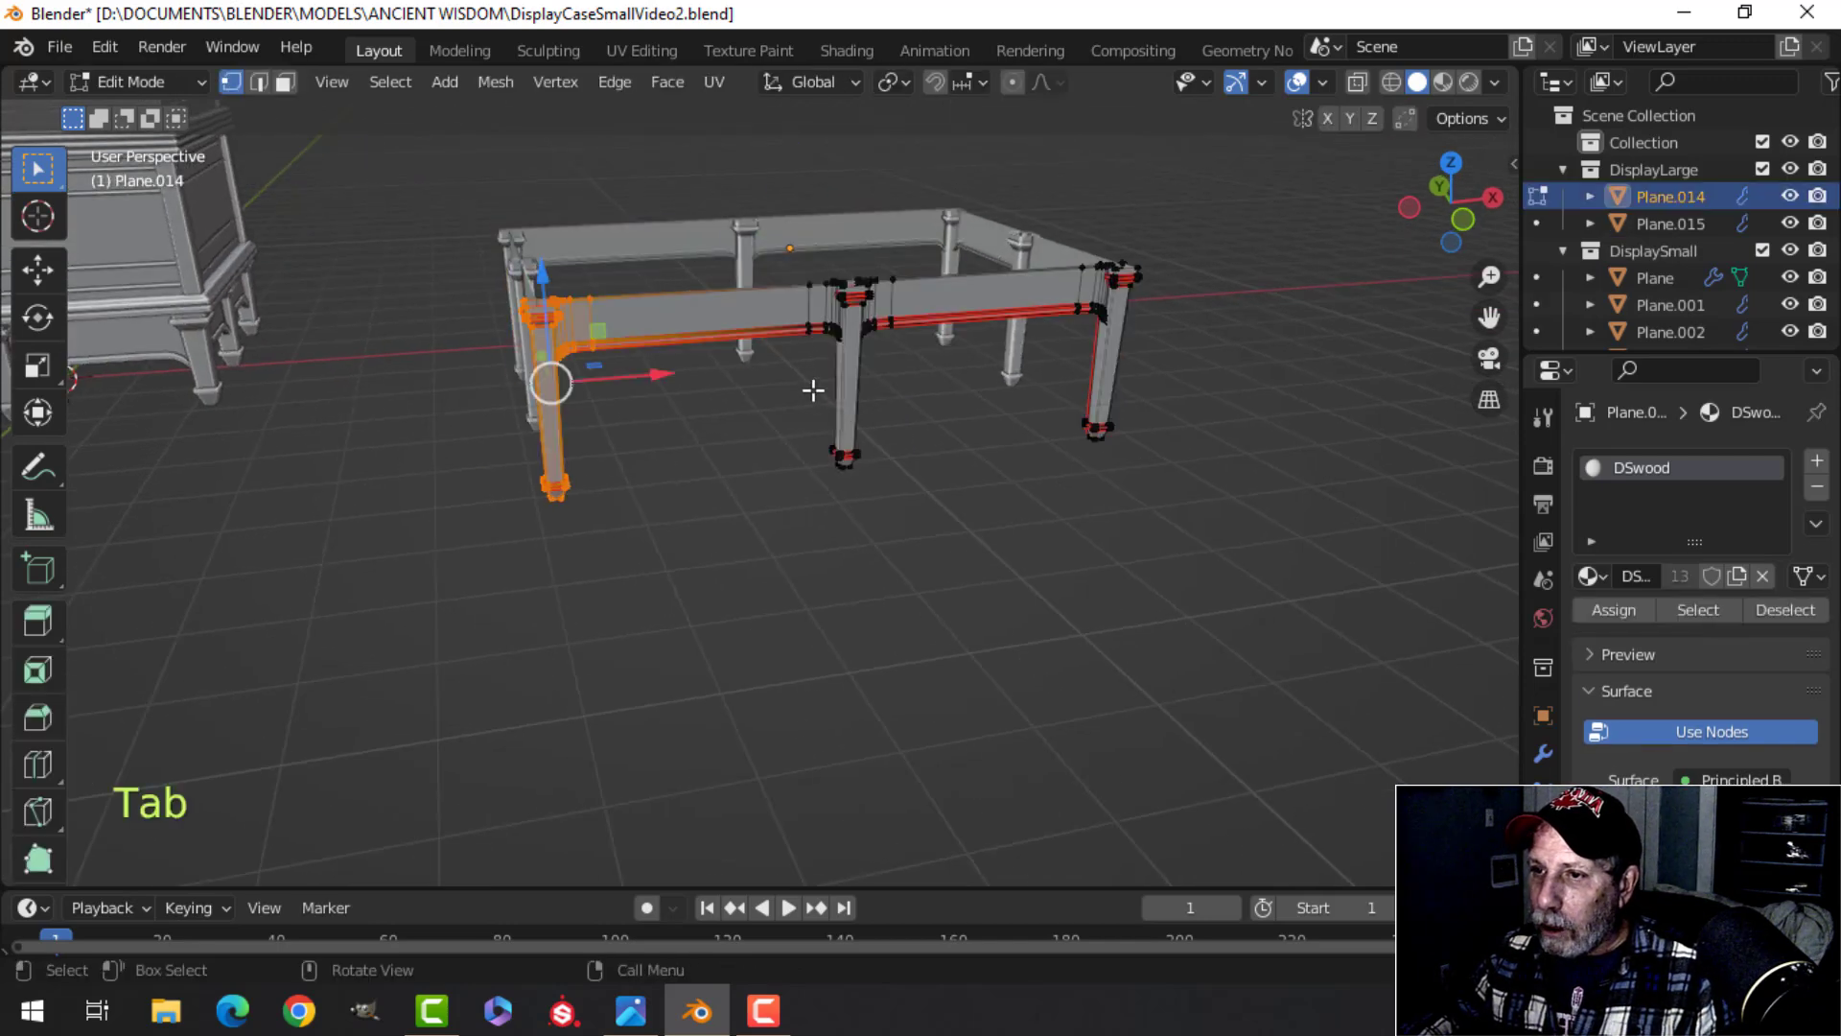
key(Tab)
middle_drag(709, 317, 765, 389)
key(alt+a)
Step: Duplicate the board above the small case's legs, place the copy over the large leg base, and assign it to the DisplayLarge collection
shift+middle_drag(499, 416, 686, 420)
middle_drag(687, 420, 673, 466)
scroll(568, 403, up, 4)
click(607, 324)
middle_drag(606, 313, 637, 357)
key(shift+d)
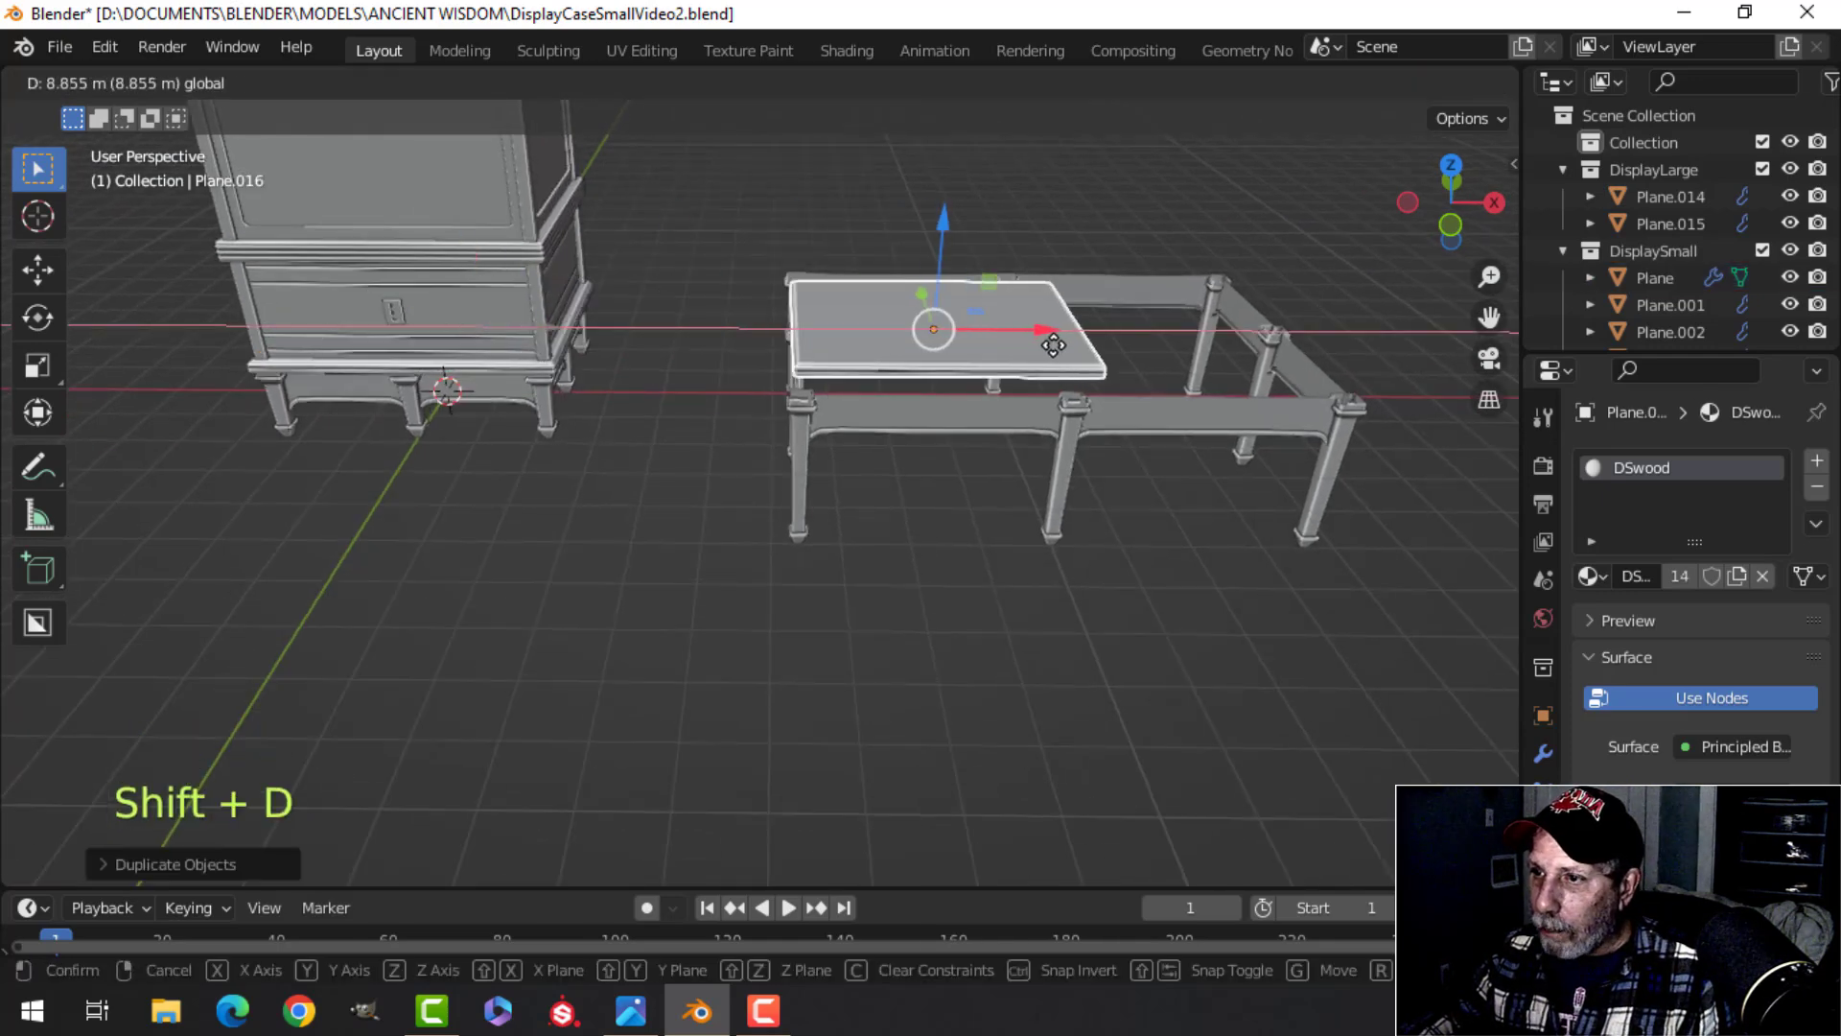
click(1112, 339)
key(m)
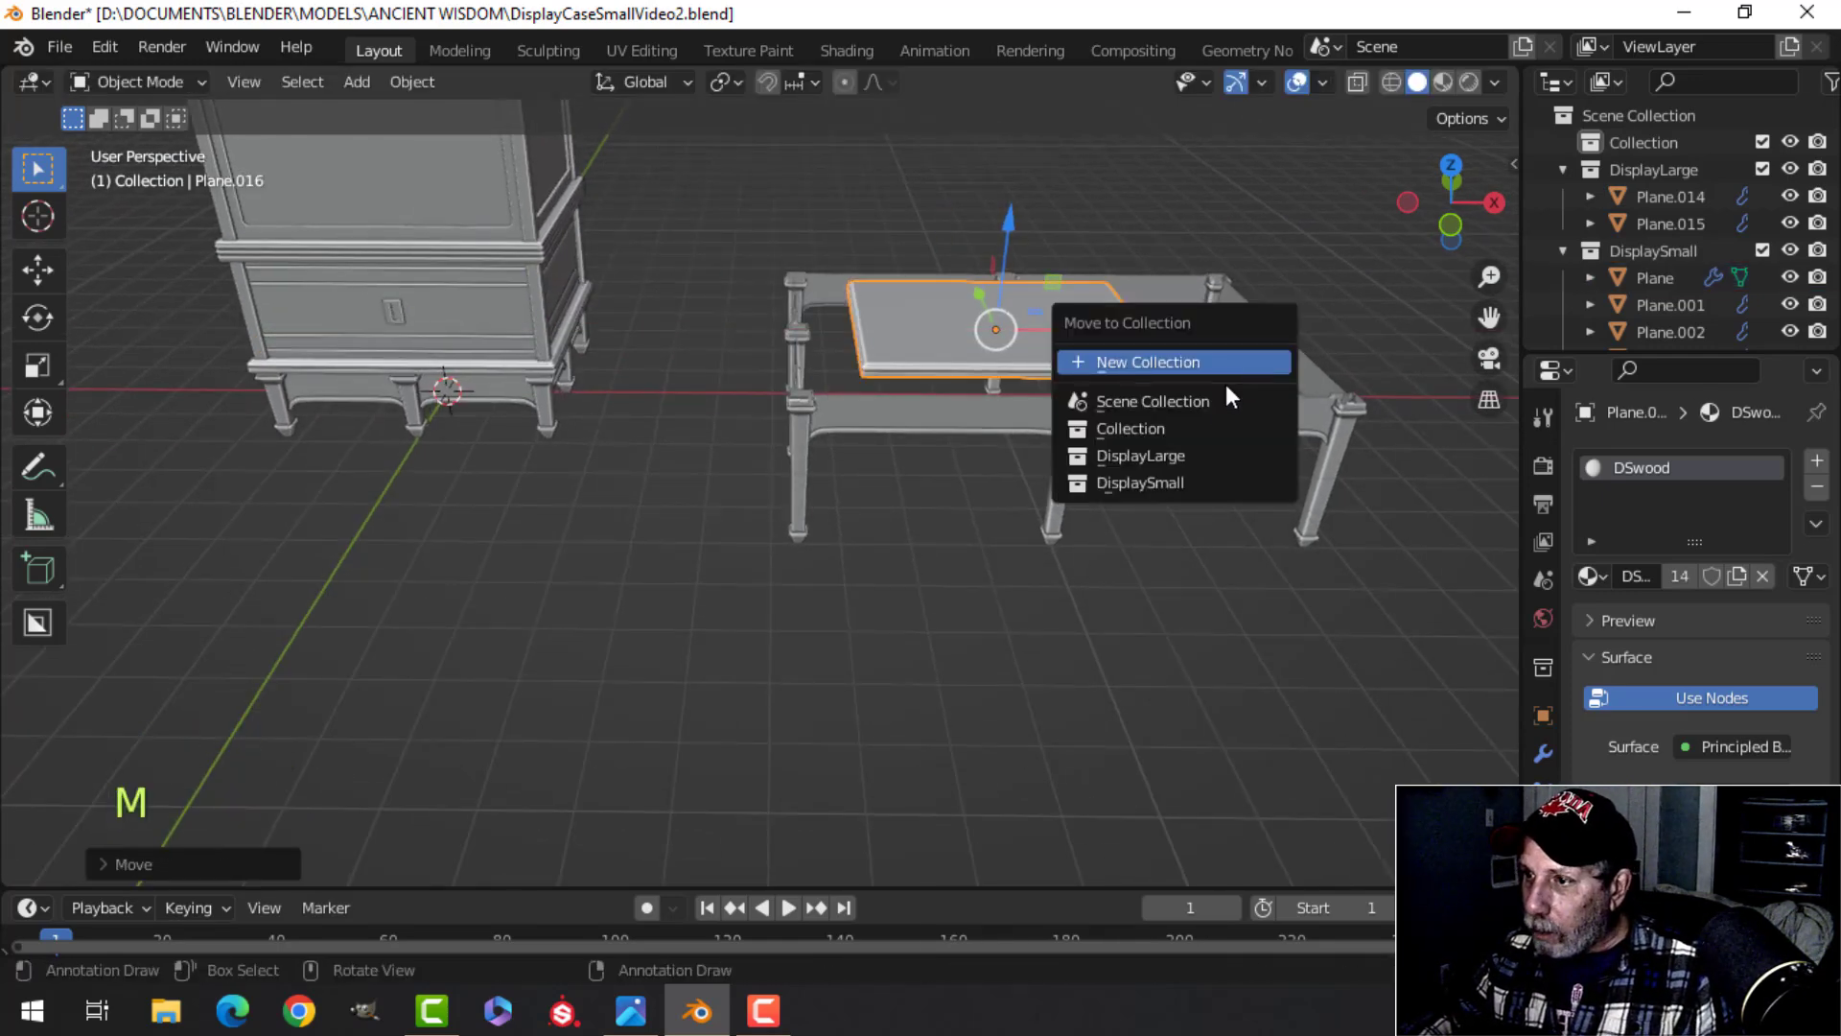
click(1193, 454)
Step: Move the copied board along X to centre it over the large base, and open its mesh for editing in top wireframe view
key(KP_7)
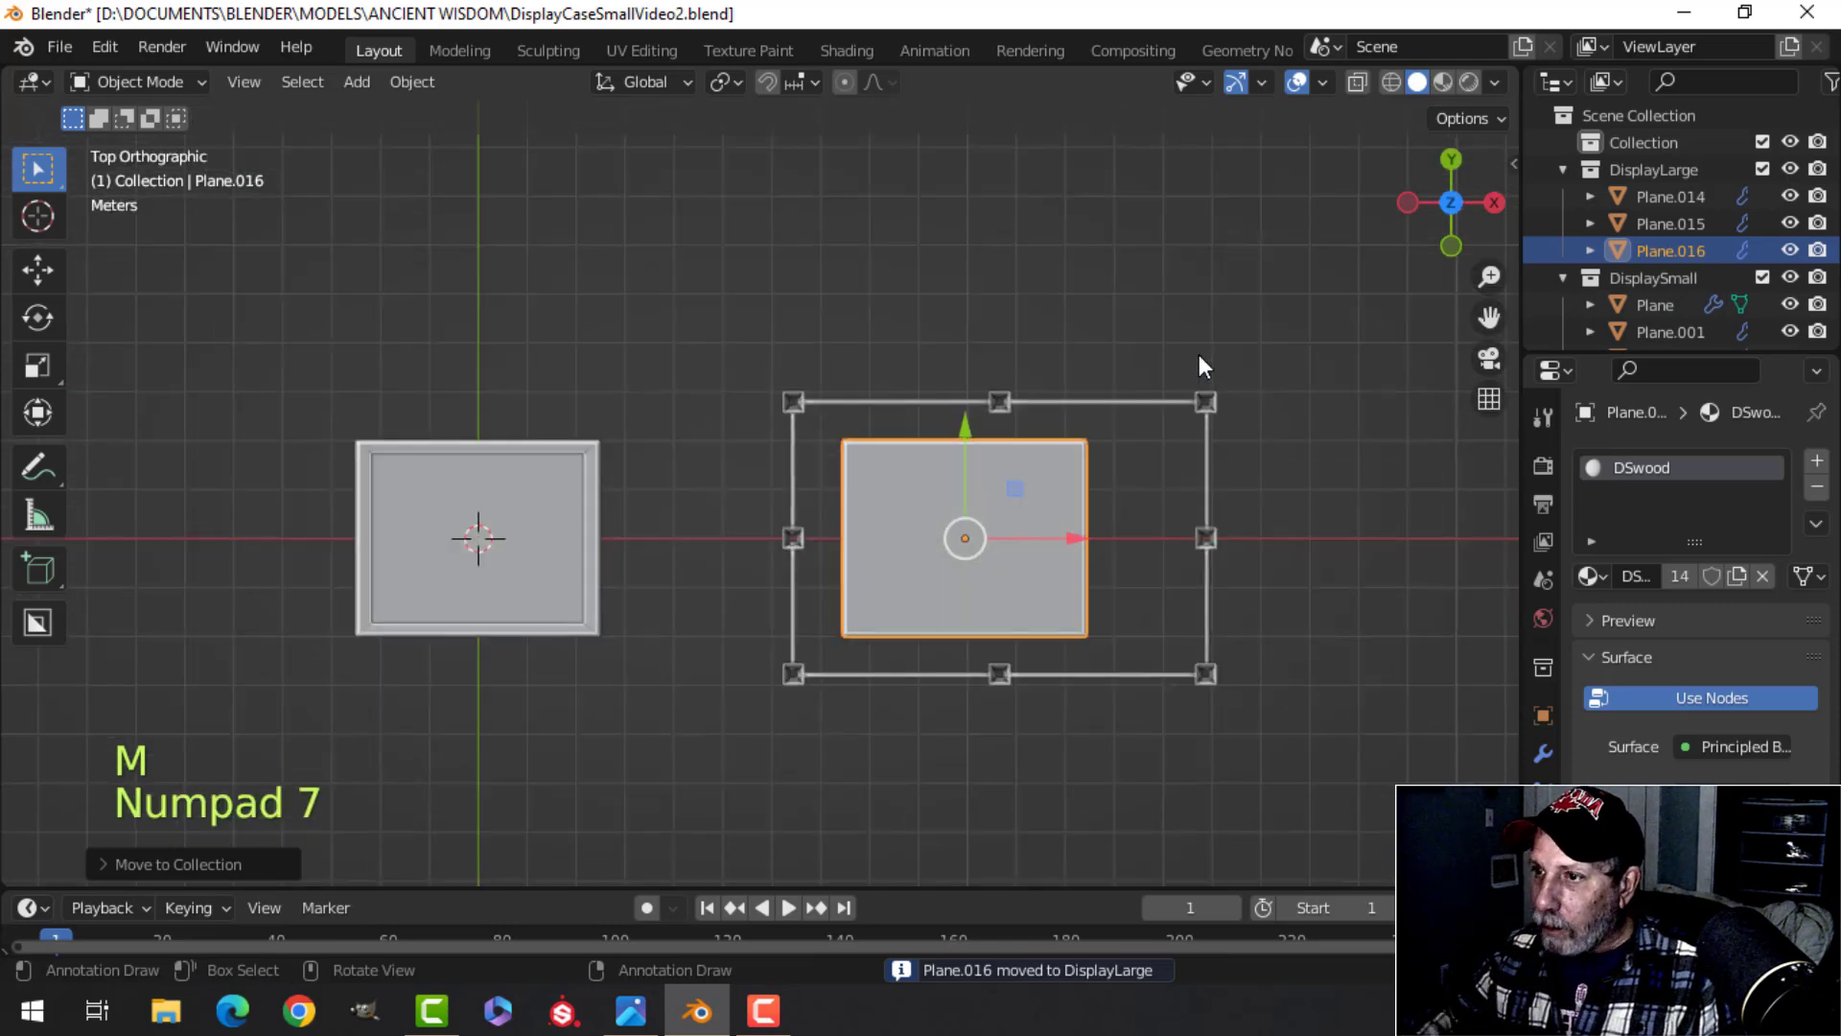
scroll(1158, 408, up, 2)
shift+middle_drag(1096, 385, 915, 262)
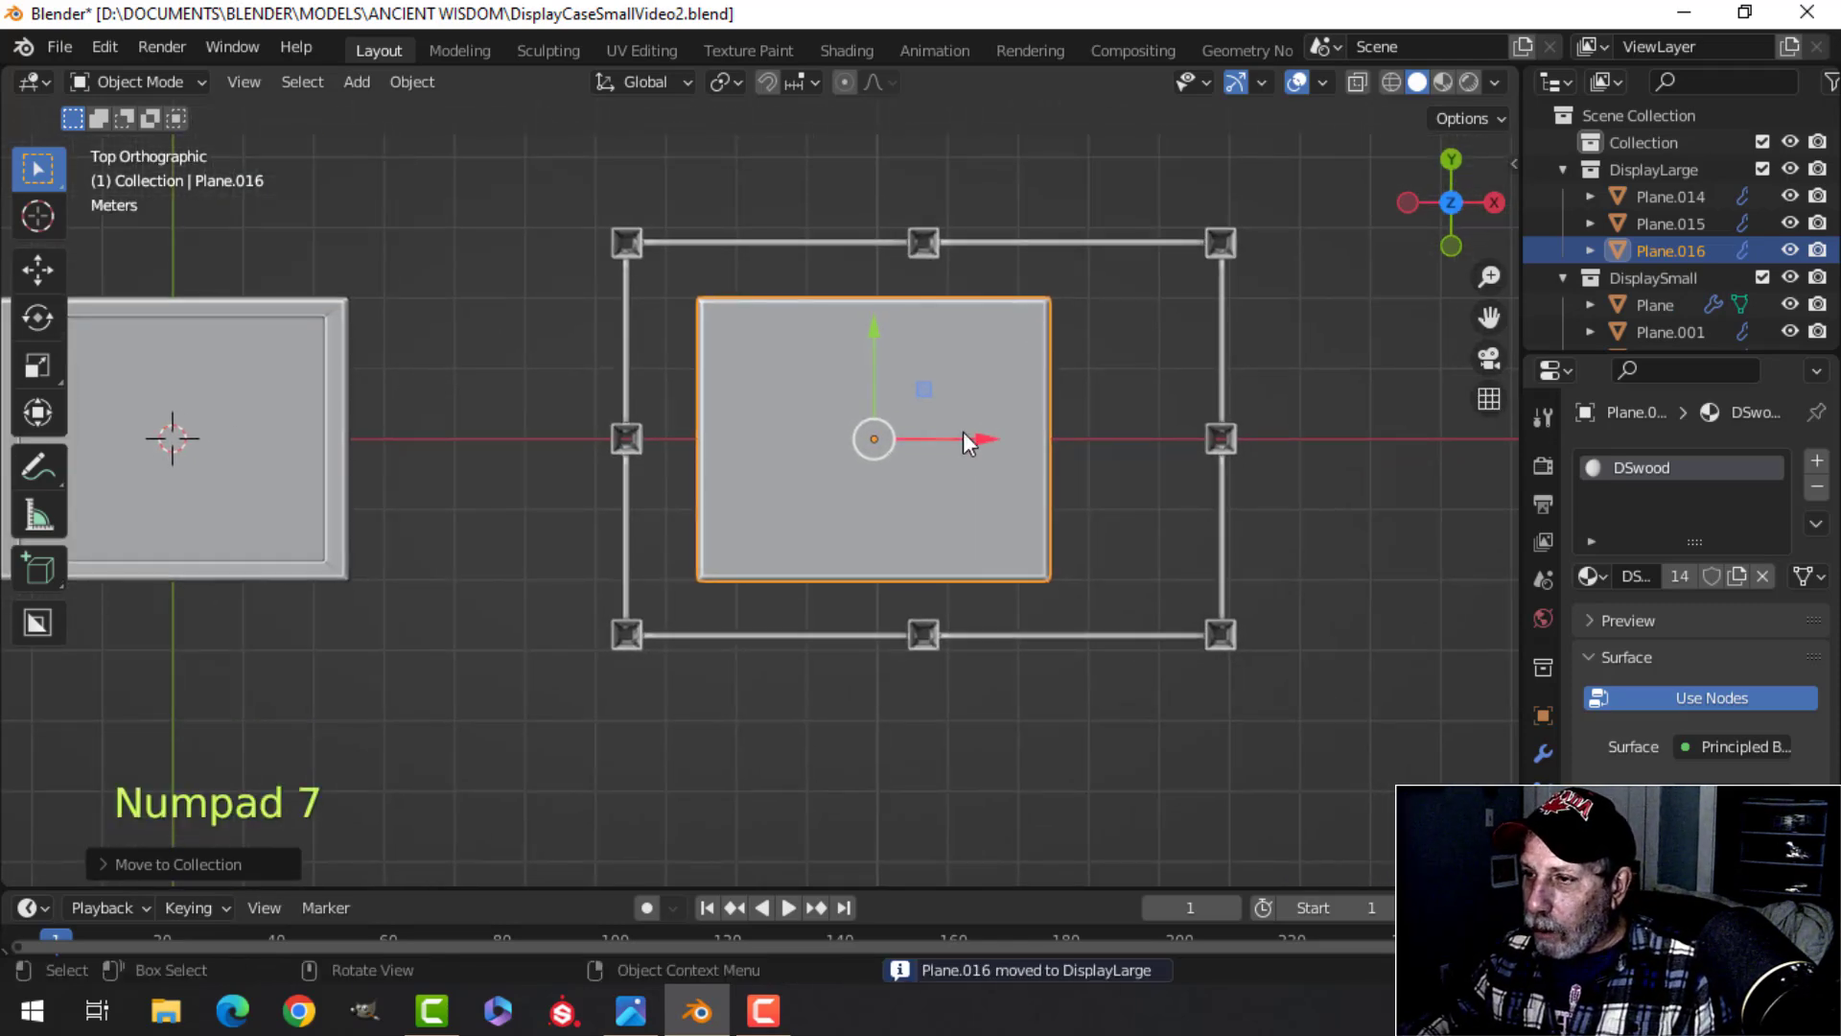
drag(972, 441, 1034, 425)
key(Tab)
key(z)
click(993, 416)
Step: Select the board's positive-X edge and move it along X until it slightly overhangs the end legs
key(alt+a)
shift+middle_drag(1198, 482, 1108, 410)
key(b)
drag(937, 152, 1138, 660)
shift+middle_drag(1163, 572, 1106, 641)
drag(1081, 433, 1194, 430)
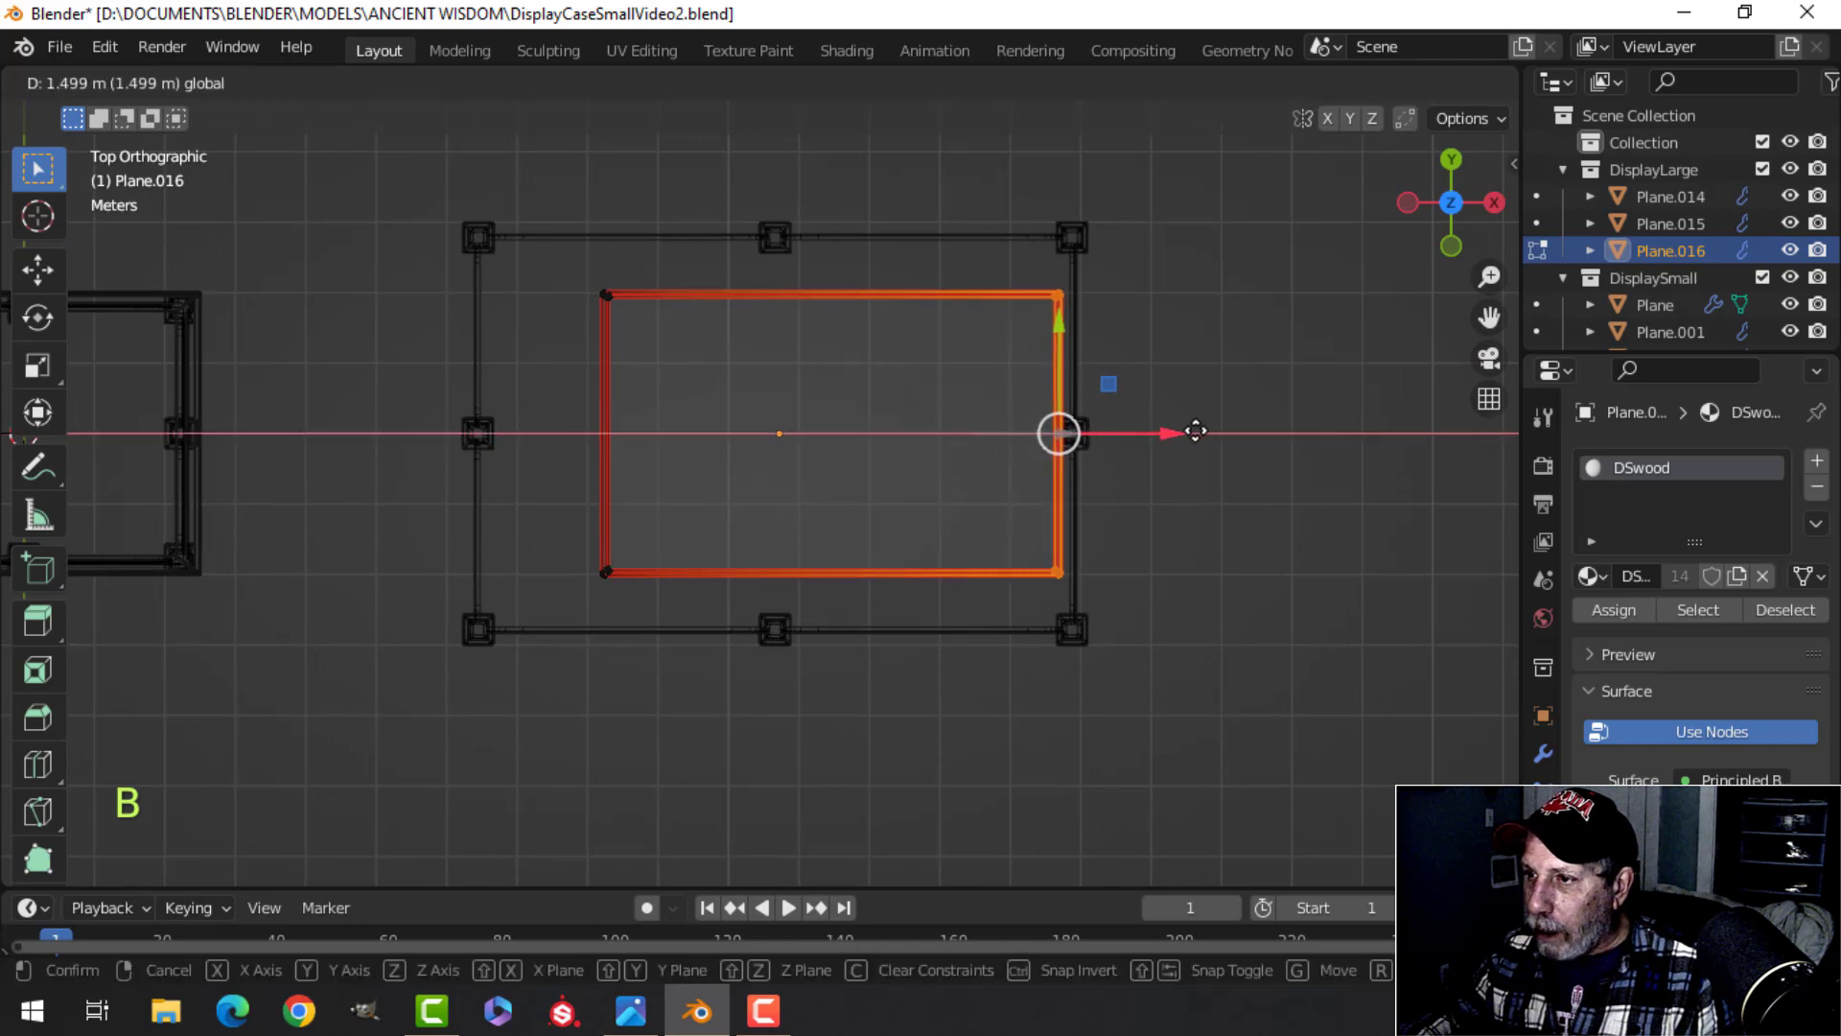
click(1226, 432)
scroll(1247, 456, up, 3)
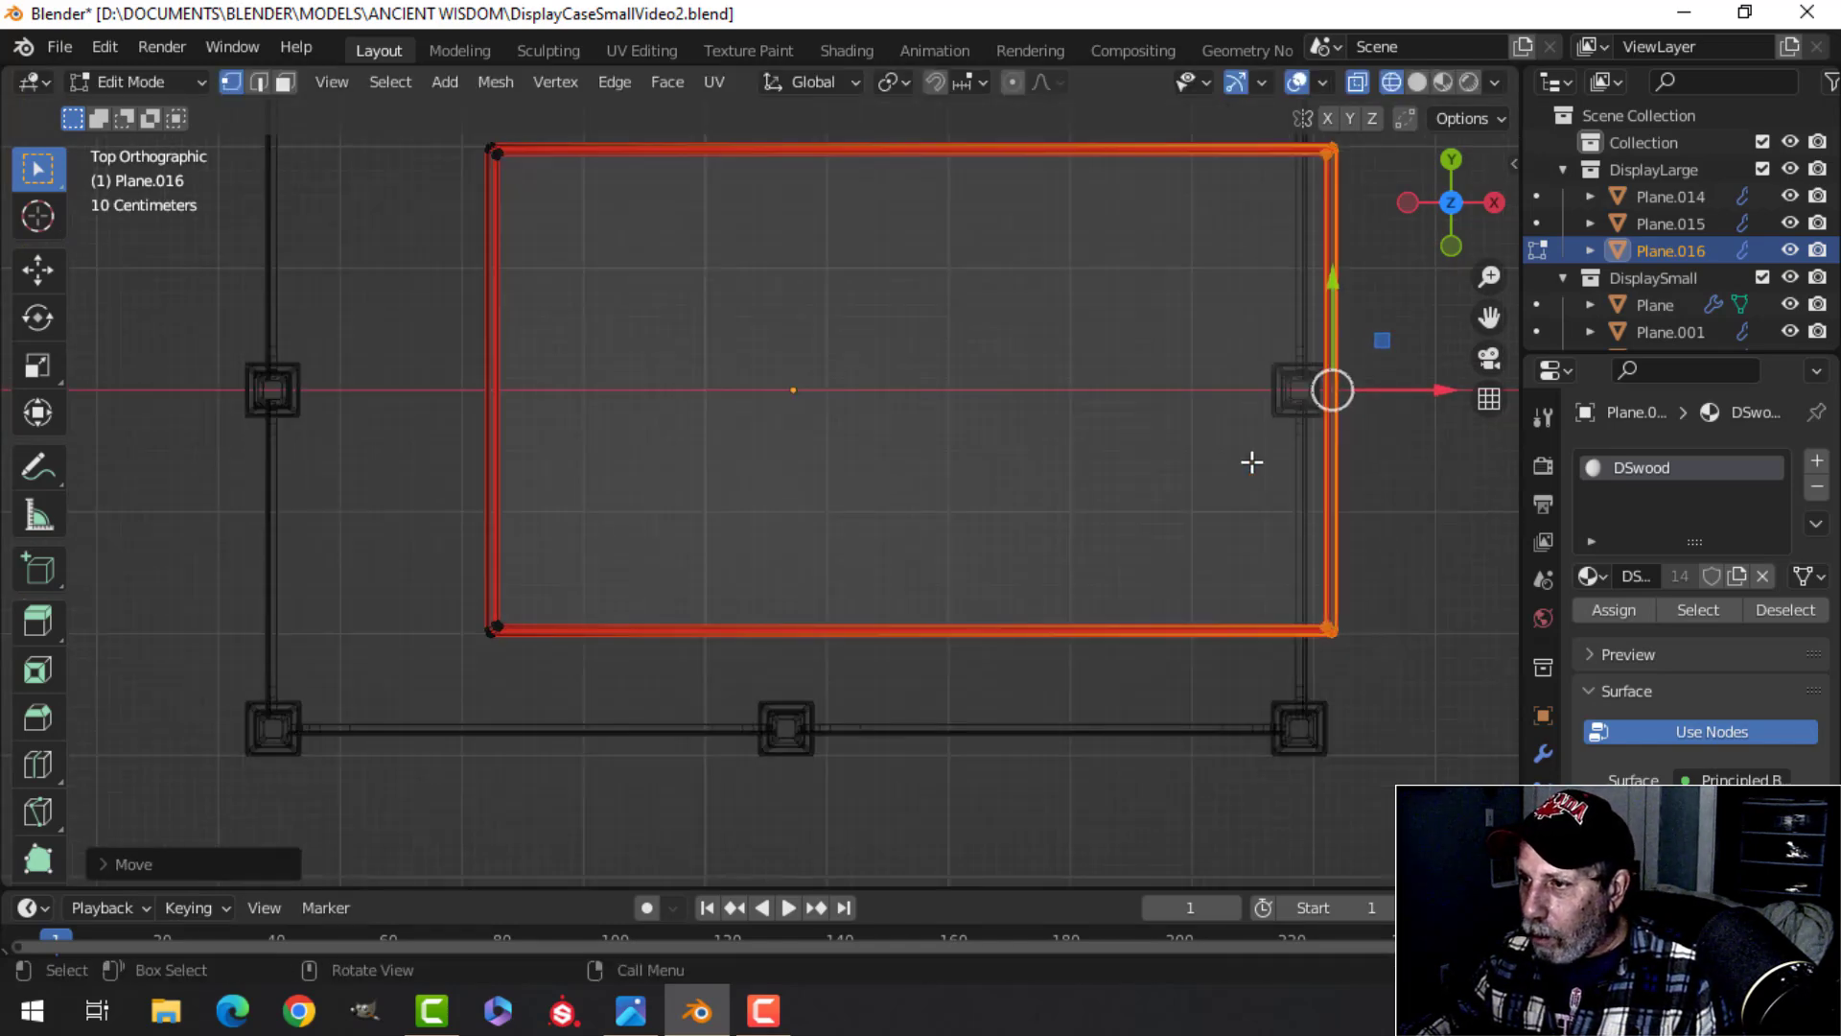
shift+middle_drag(1249, 460, 1024, 482)
scroll(1165, 392, up, 3)
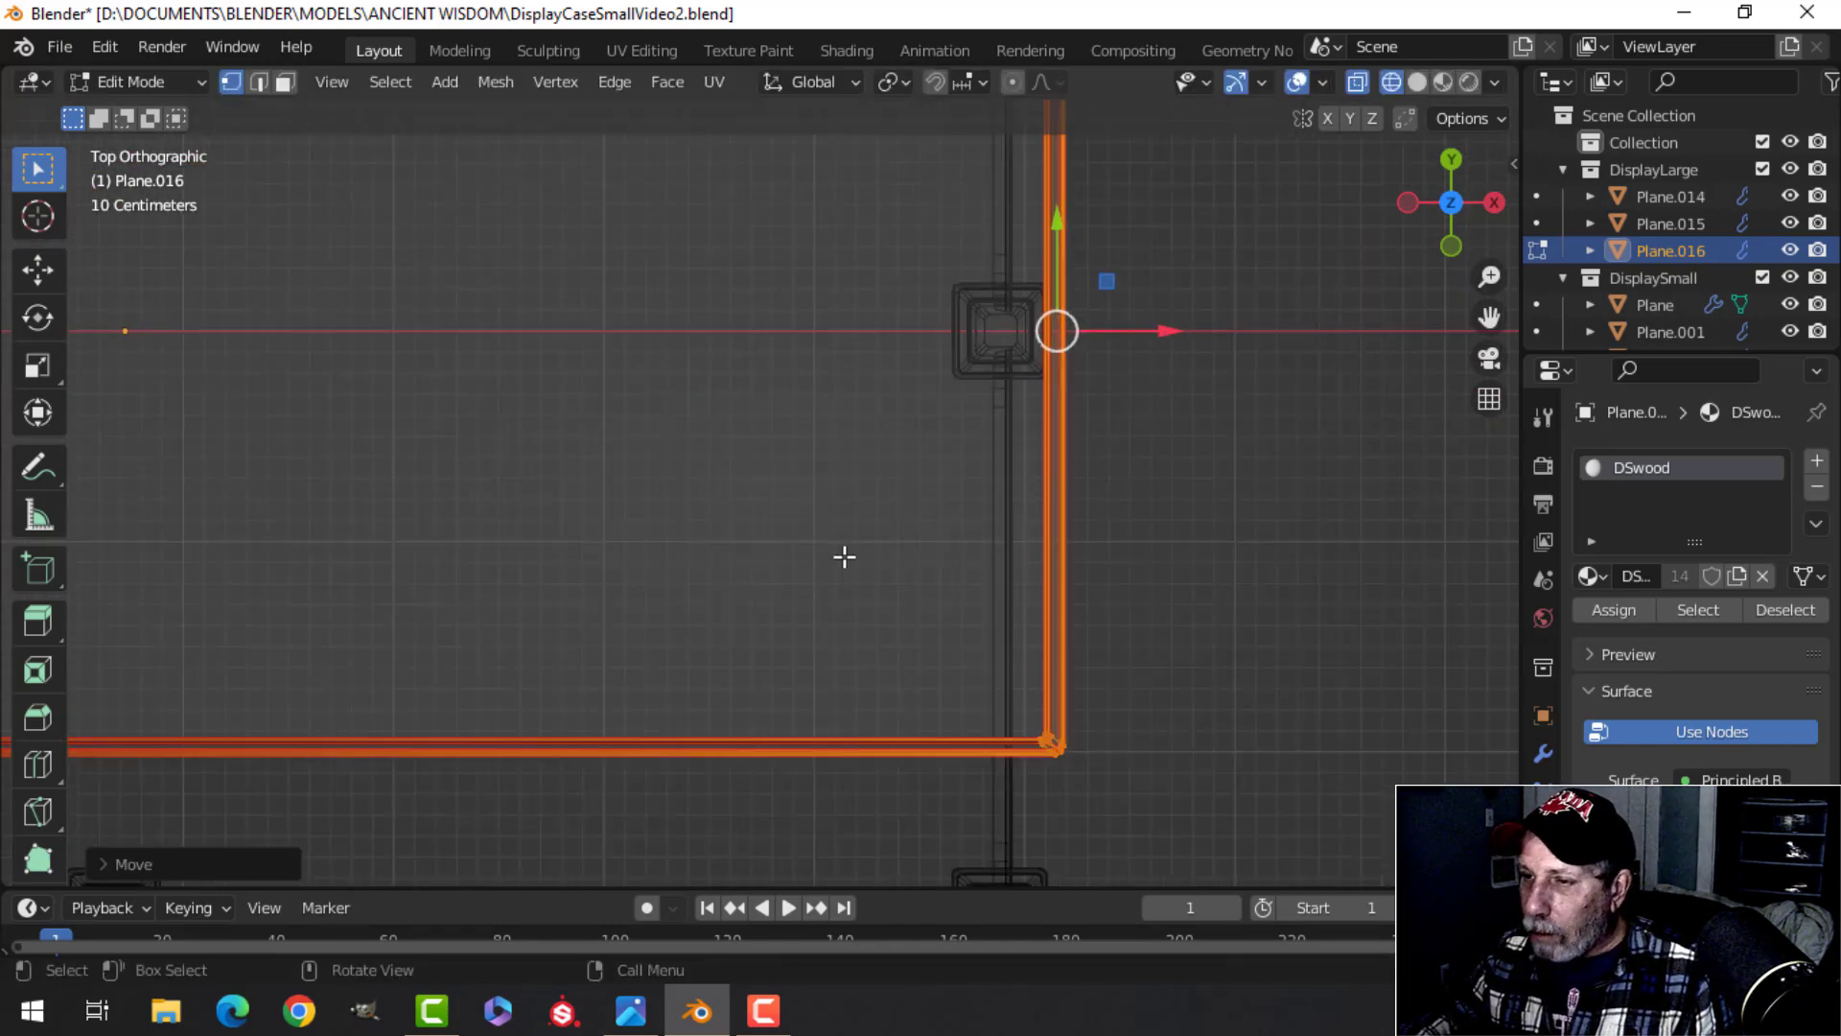
scroll(845, 554, down, 6)
Step: Select the board's negative-X edge and move it outward along X just past the end legs
key(alt+a)
key(b)
drag(719, 182, 846, 658)
drag(889, 432, 717, 435)
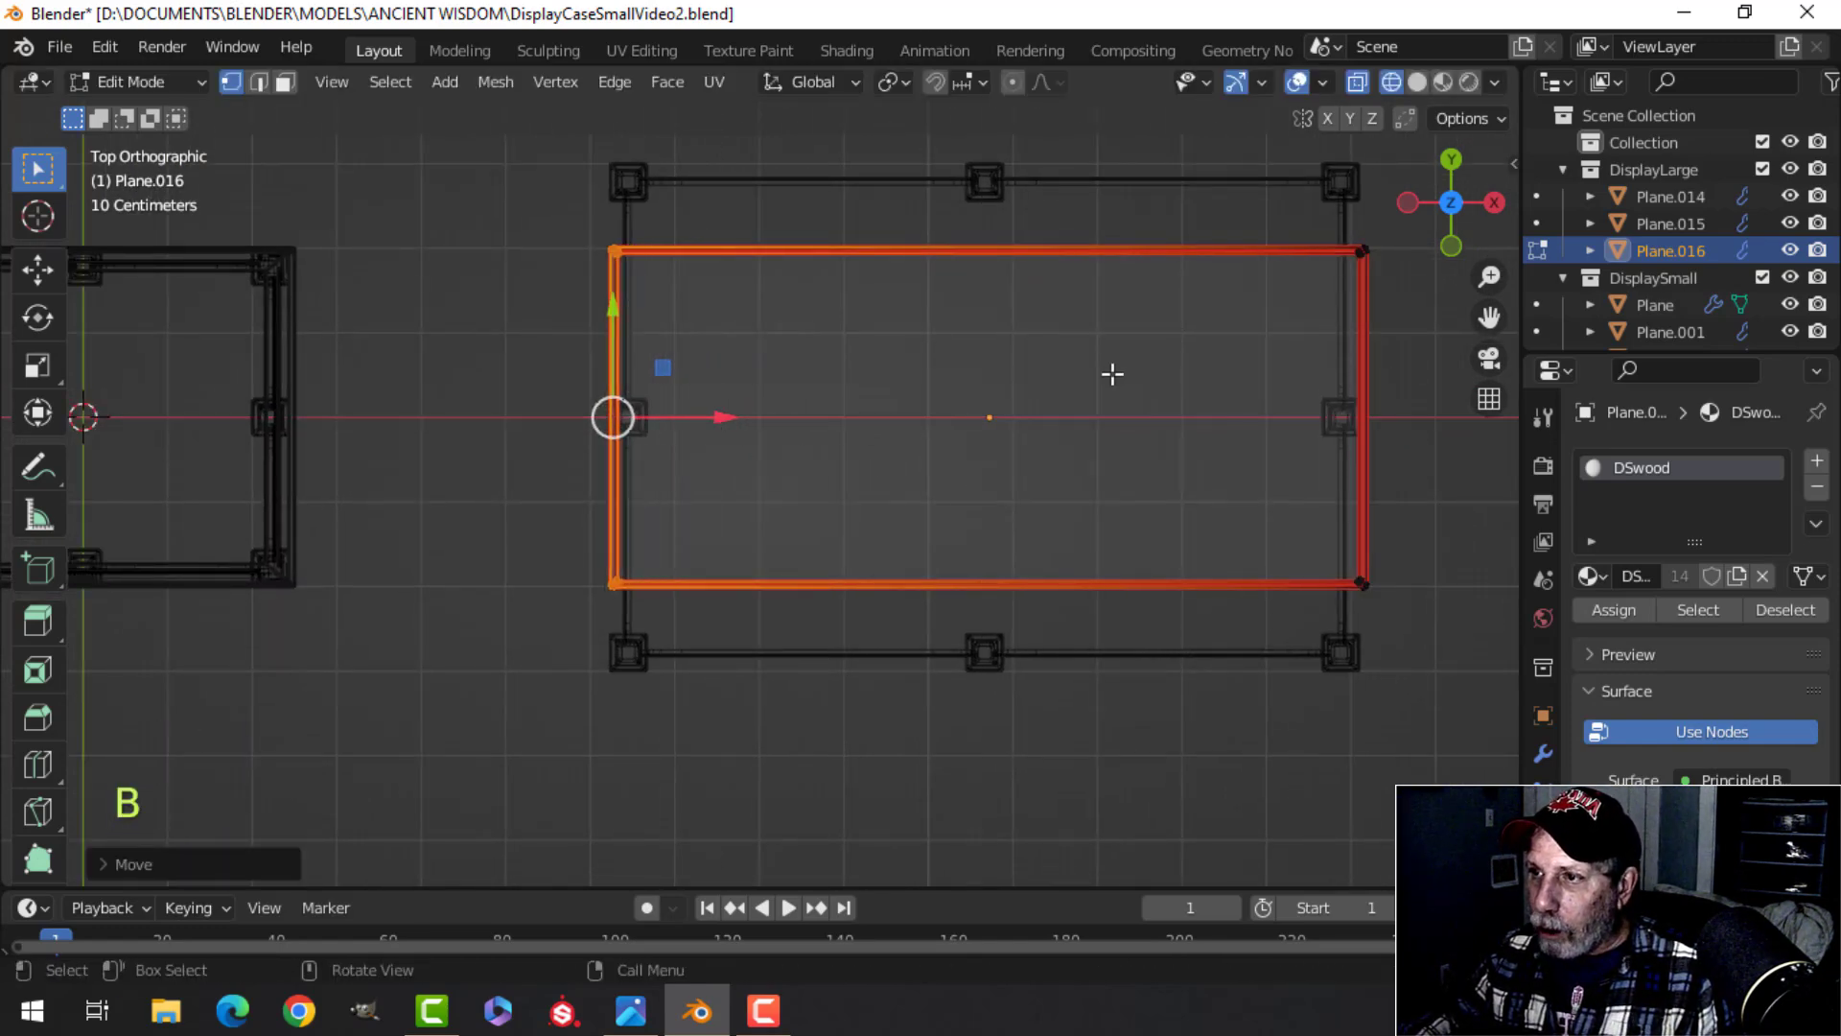
Step: Select the board's positive-Y edge and move it about 0.98 m along Y, just past the legs
scroll(1102, 379, down, 3)
key(alt+a)
shift+middle_drag(990, 440, 896, 463)
key(b)
drag(496, 305, 1202, 471)
shift+middle_drag(1028, 451, 1073, 627)
scroll(878, 508, up, 3)
drag(898, 509, 898, 432)
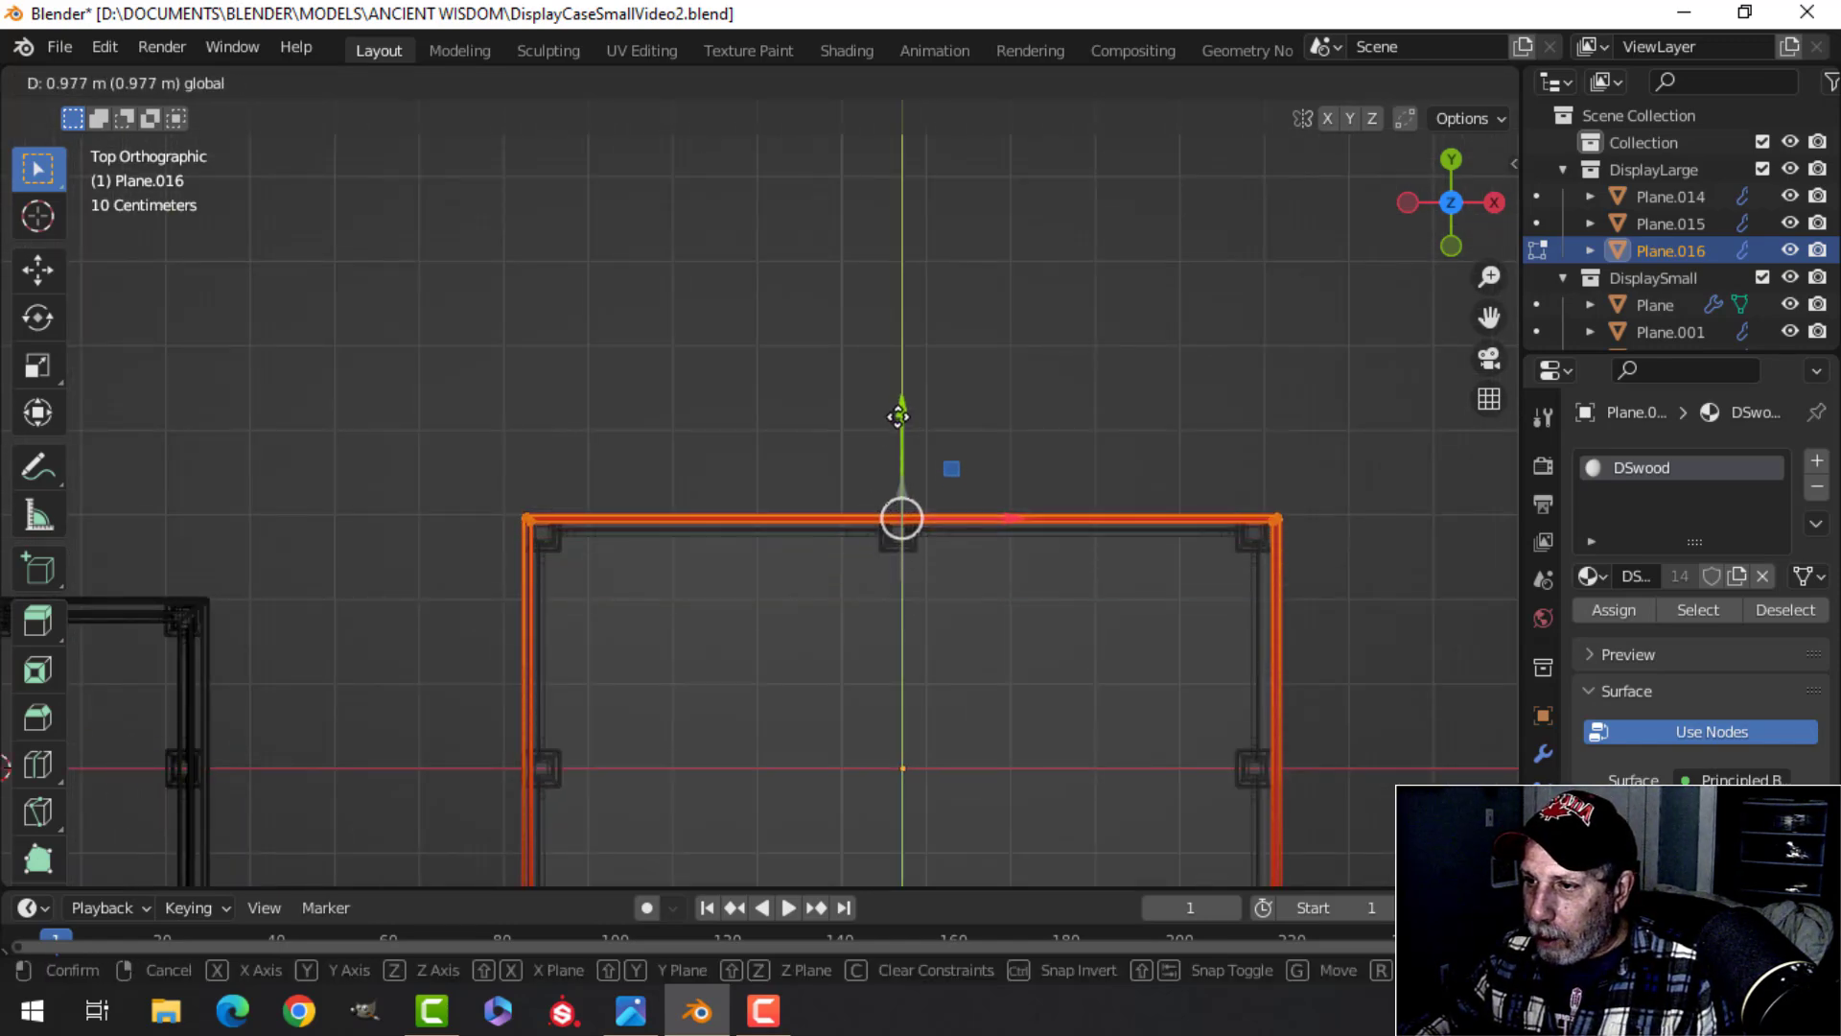
Step: Select the board's negative-Y edge and move it outward along Y to cover the legs on that side
scroll(928, 501, down, 2)
shift+middle_drag(928, 502, 931, 398)
key(b)
drag(524, 547, 1186, 709)
drag(821, 501, 831, 549)
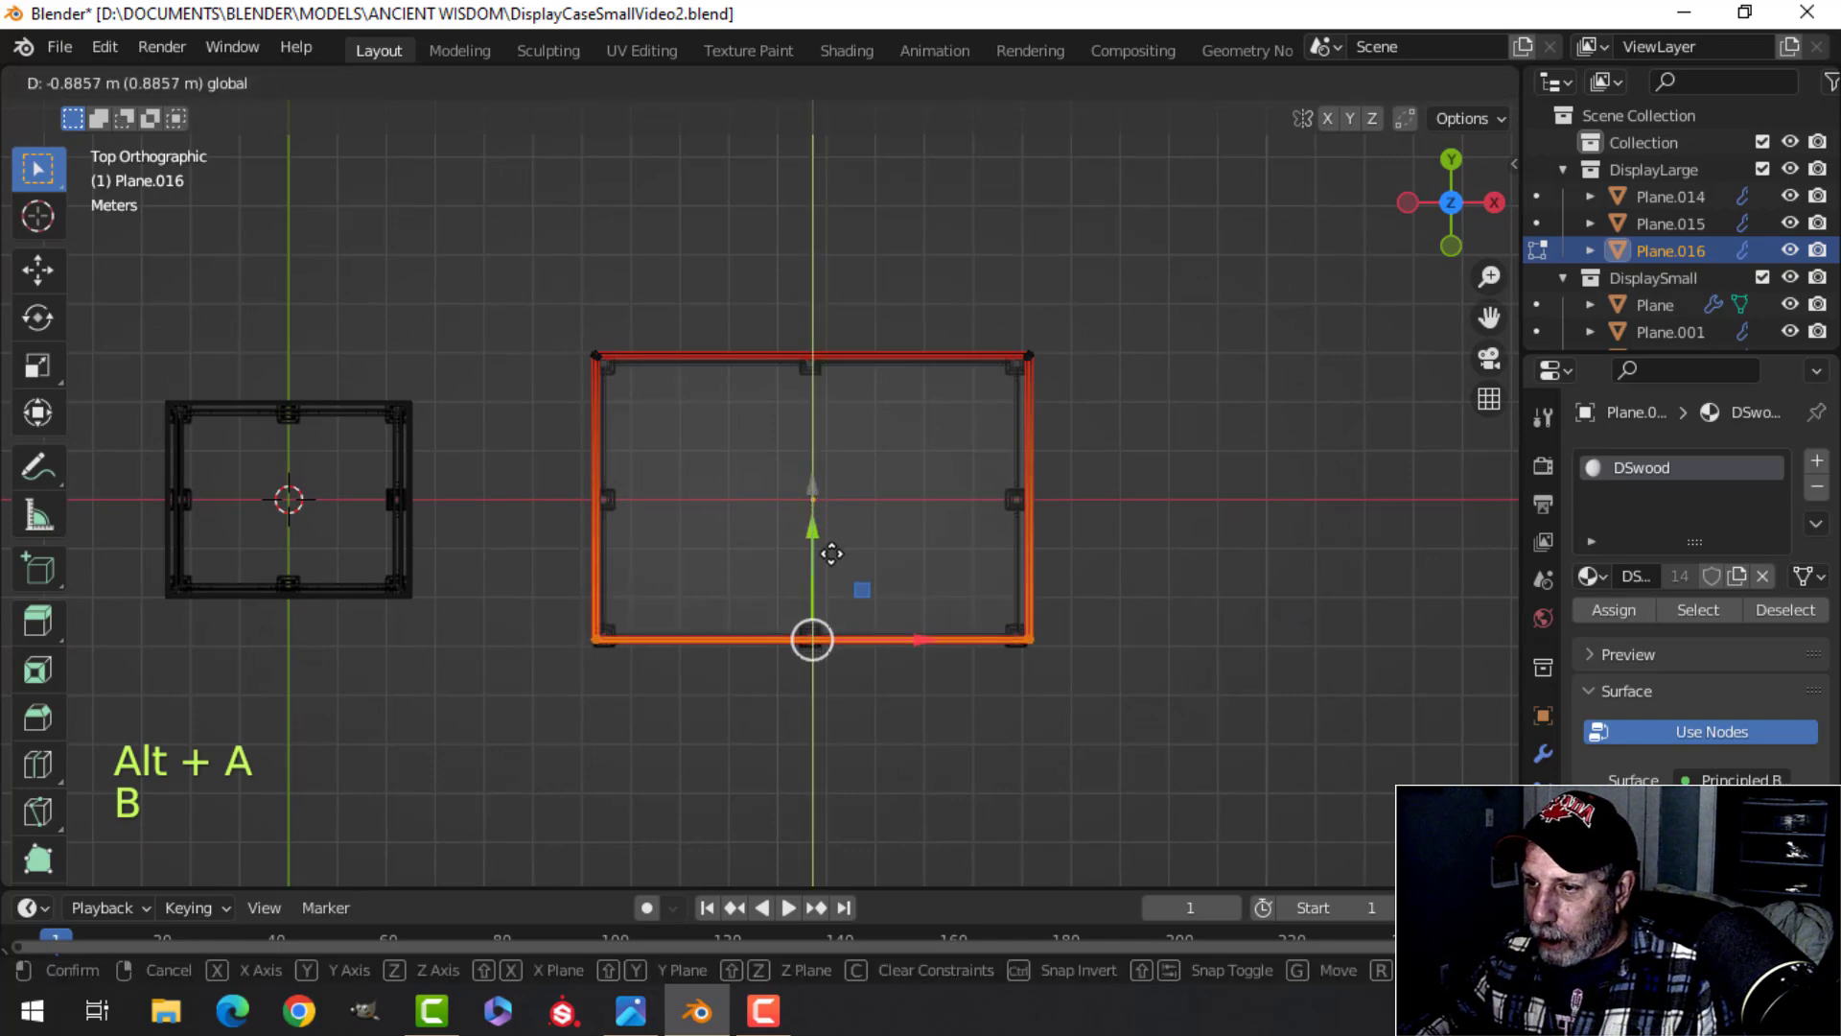
Step: Examine the stretched board in solid shading, checking how far its edges overhang the leg tops
click(1341, 578)
middle_drag(1331, 578, 1120, 432)
scroll(1112, 460, up, 4)
mouse_move(1112, 508)
middle_down()
mouse_move(980, 437)
mouse_move(920, 438)
mouse_move(886, 629)
mouse_move(860, 508)
mouse_move(940, 652)
mouse_move(859, 493)
mouse_move(863, 629)
mouse_move(921, 624)
mouse_move(913, 411)
mouse_move(906, 480)
mouse_move(842, 565)
mouse_move(1139, 520)
middle_up()
scroll(917, 437, down, 3)
key(Tab)
key(alt+a)
scroll(859, 491, up, 4)
scroll(1141, 523, down, 3)
shift+middle_drag(638, 599, 858, 335)
scroll(878, 613, up, 5)
middle_drag(858, 383, 783, 589)
Step: Reselect the board's negative-X edge in top wireframe view and nudge it outward along X relative to the middle leg's cap
key(Tab)
key(KP_7)
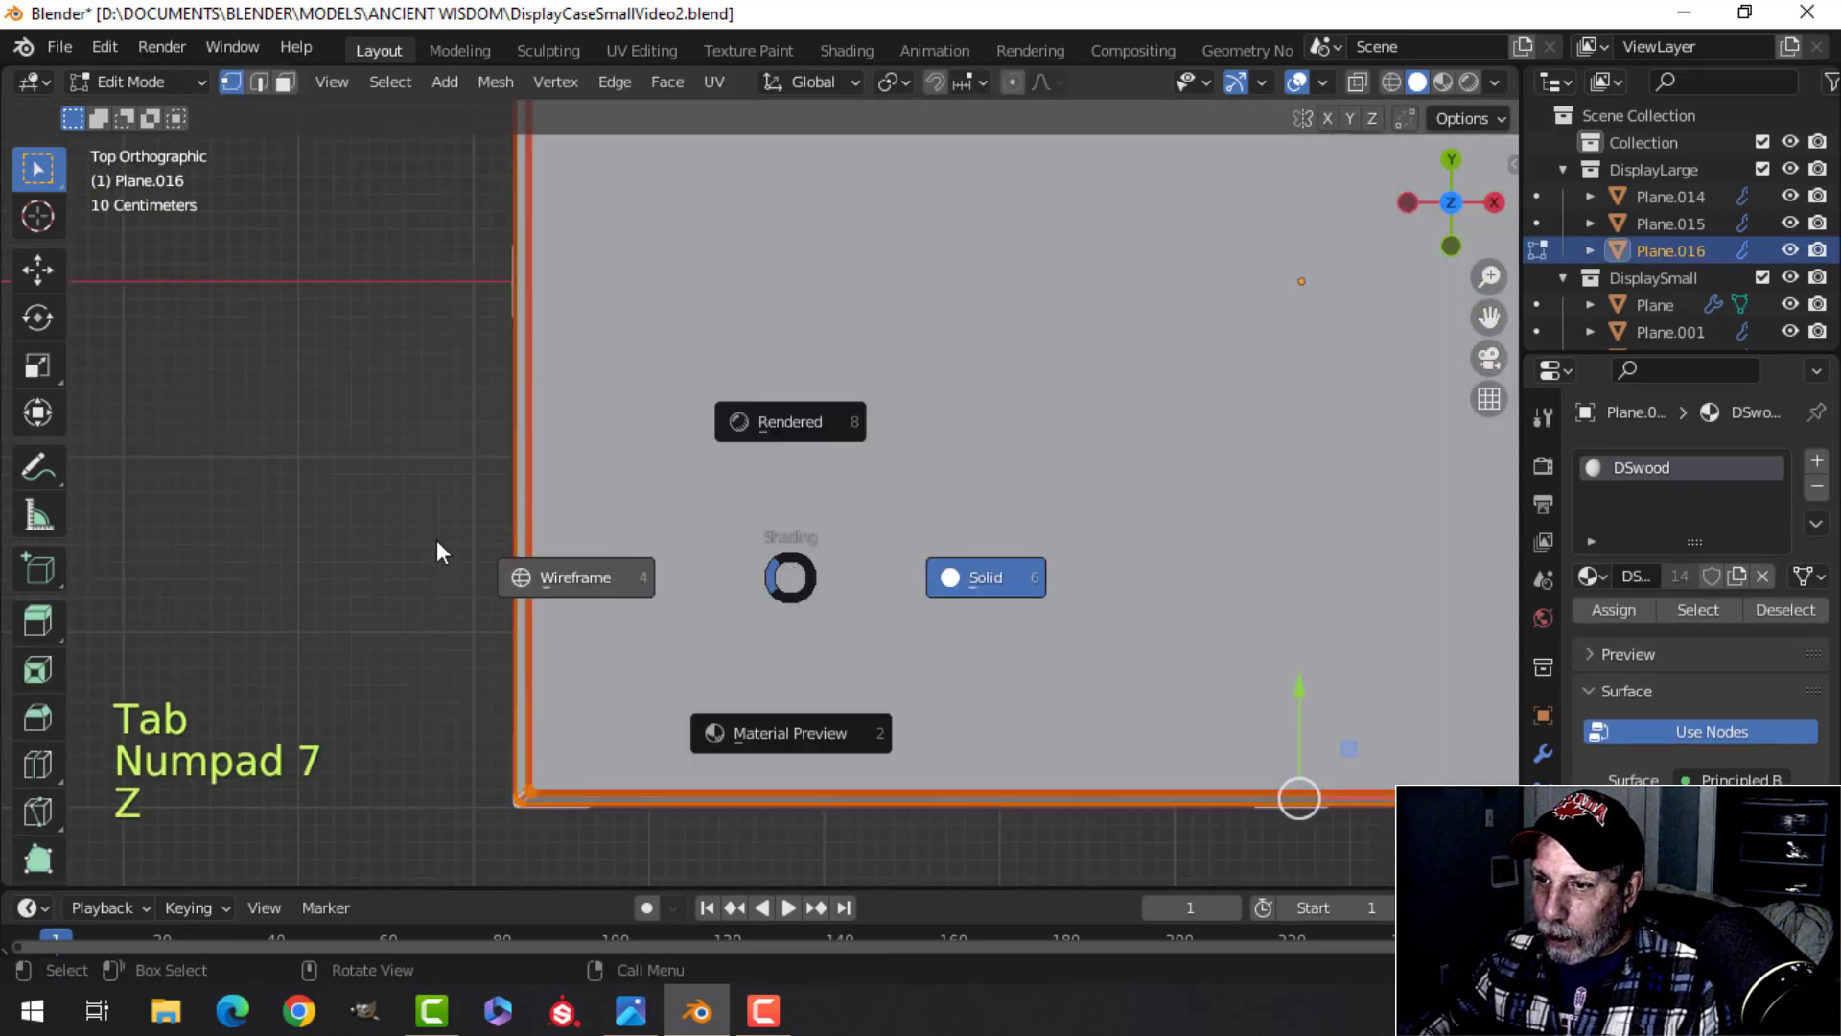
click(543, 576)
drag(727, 585, 741, 836)
scroll(815, 585, up, 6)
shift+middle_drag(835, 567, 1110, 660)
scroll(937, 621, up, 5)
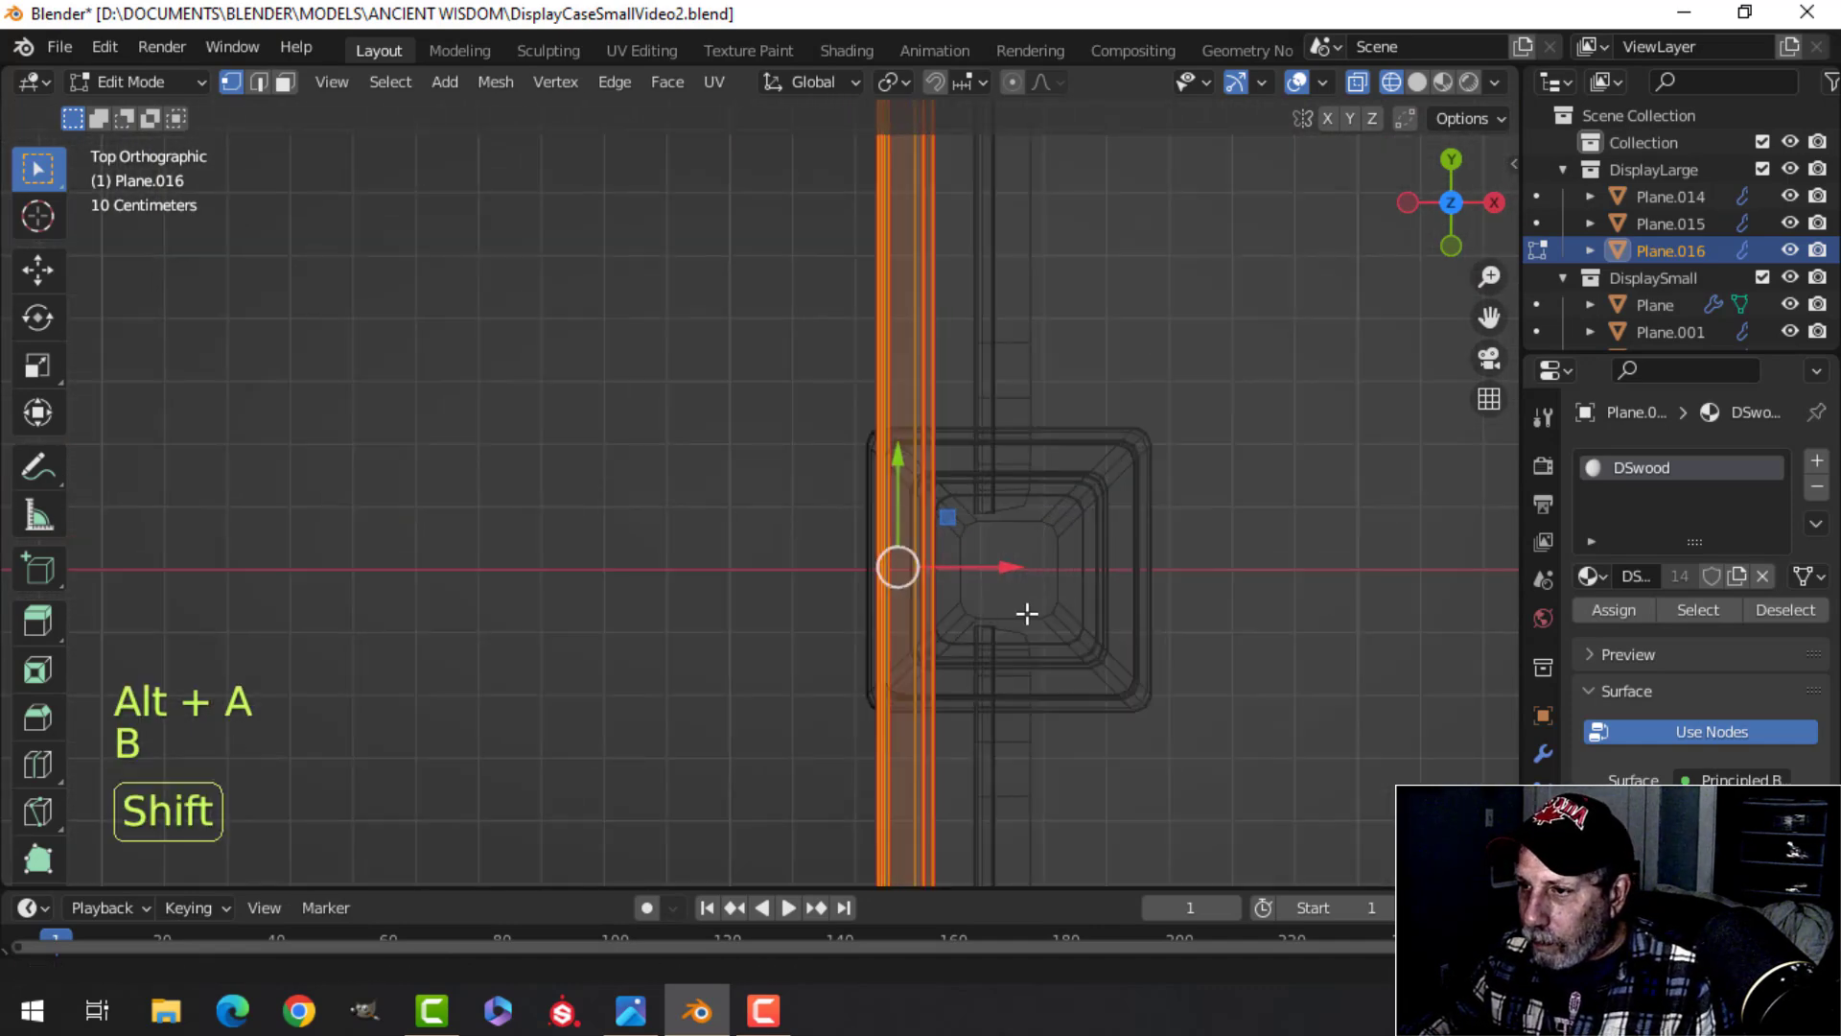
shift+middle_drag(1027, 614, 861, 589)
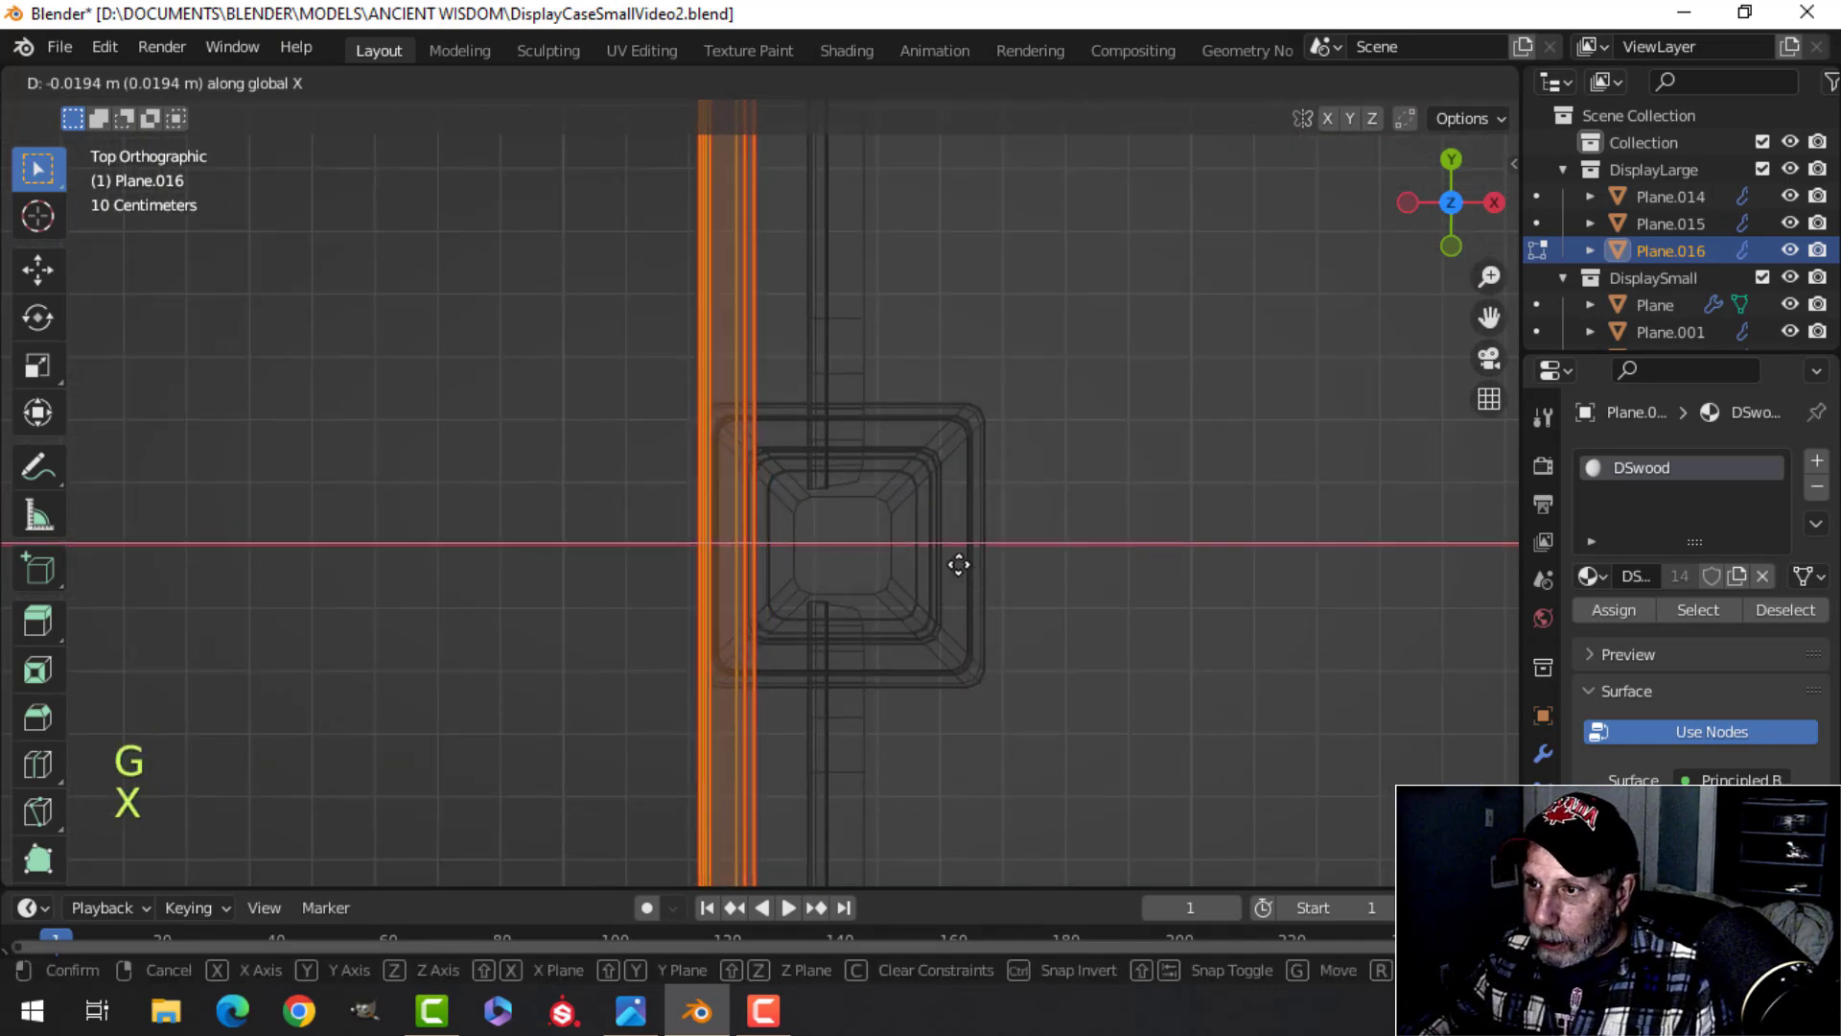
click(944, 560)
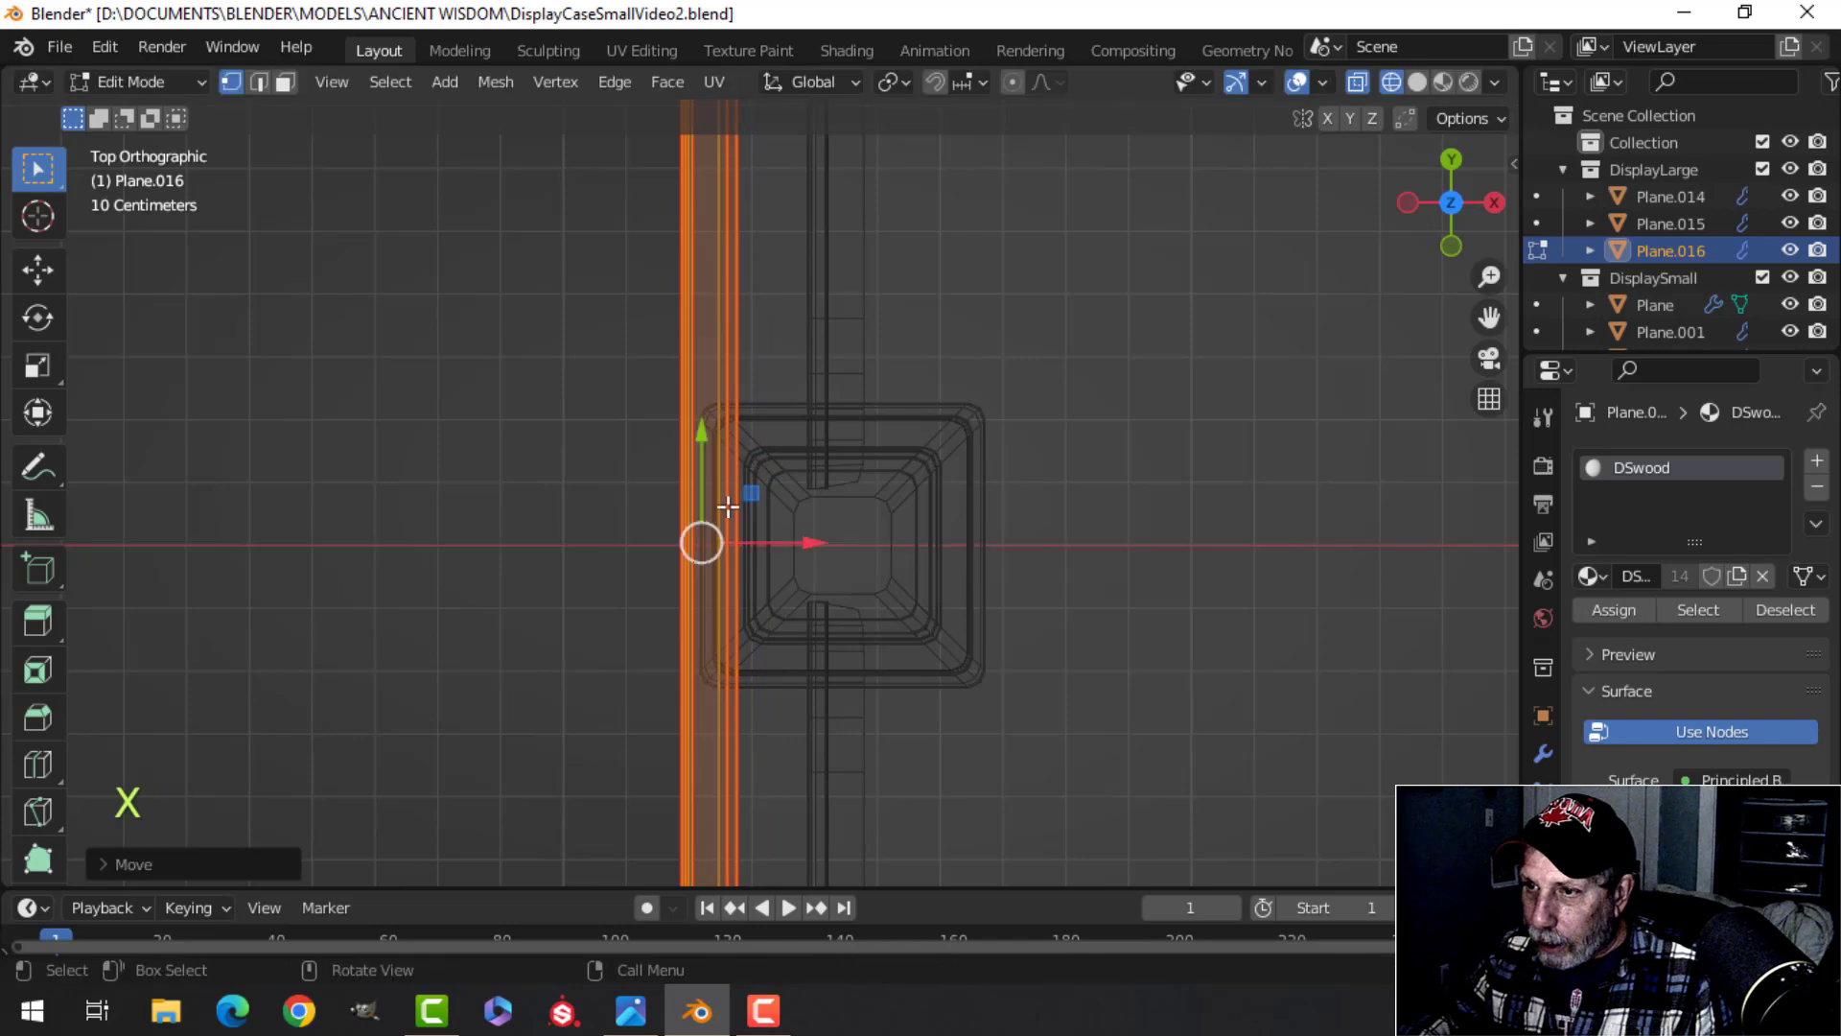
Step: Select the board's positive-X edge and nudge it along X to match the opposite side's overhang, then return to solid shading
scroll(753, 512, down, 10)
key(alt+a)
scroll(1151, 554, down, 4)
shift+middle_drag(1330, 550, 875, 514)
scroll(953, 440, up, 5)
scroll(930, 510, down, 4)
drag(784, 199, 930, 743)
scroll(1027, 555, up, 6)
shift+middle_drag(1027, 555, 775, 640)
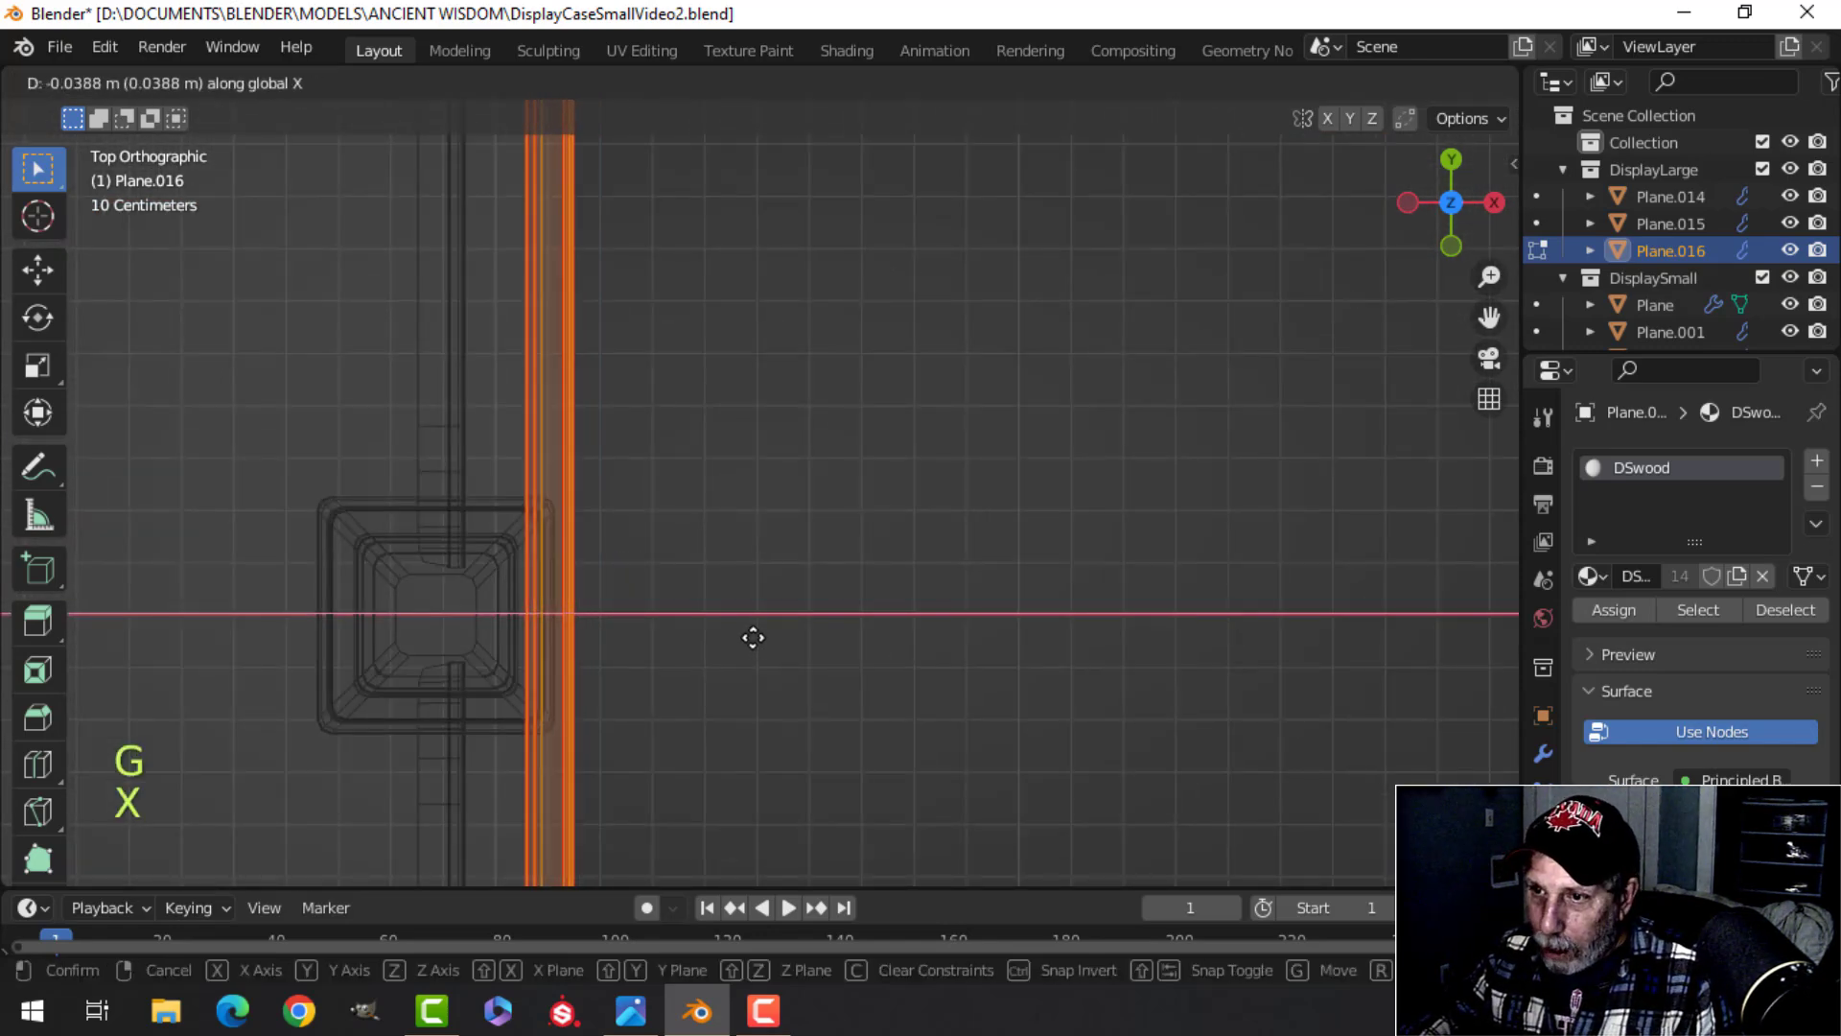
click(880, 630)
mouse_move(888, 710)
middle_down()
mouse_move(682, 383)
mouse_move(739, 423)
mouse_move(920, 411)
mouse_move(821, 477)
mouse_move(534, 501)
mouse_move(571, 398)
mouse_move(678, 345)
mouse_move(816, 347)
mouse_move(768, 534)
mouse_move(855, 509)
mouse_move(730, 628)
middle_up()
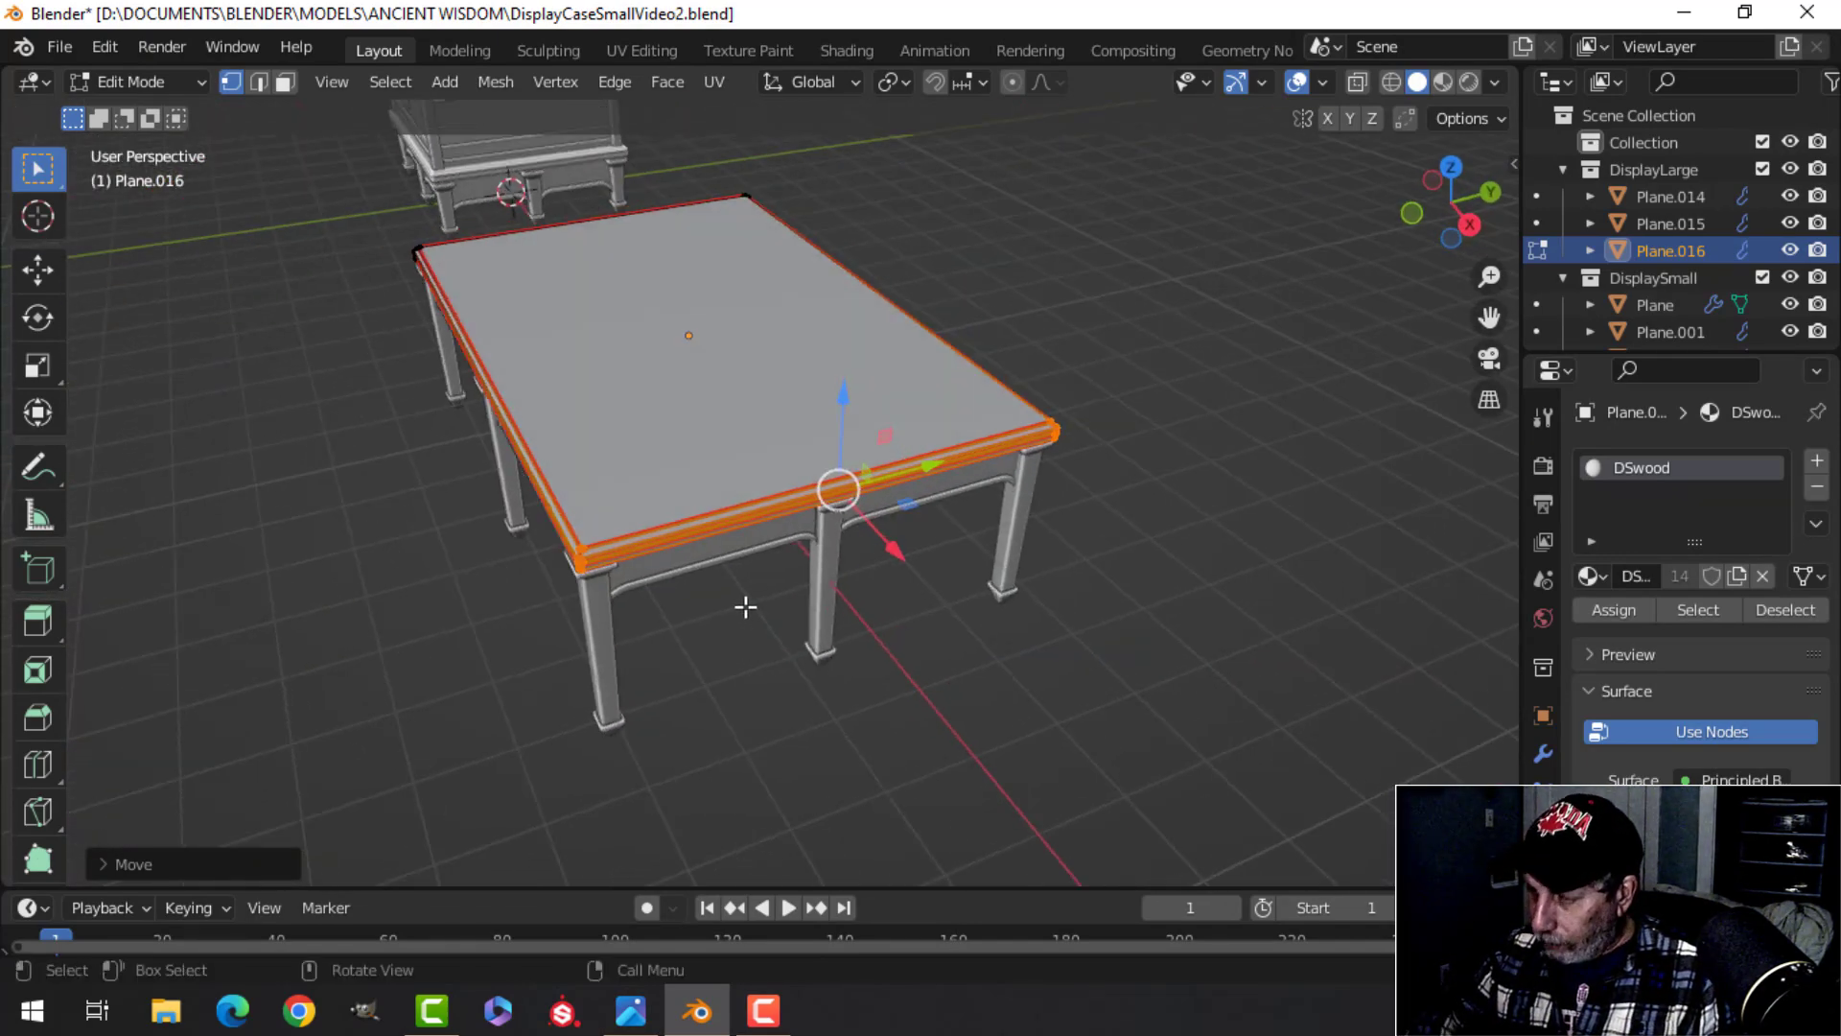
Step: Select the board's positive-Y edge in top wireframe view and adjust it along Y to slightly overhang the middle leg's cap
key(KP_7)
click(536, 606)
scroll(526, 526, down, 2)
shift+middle_drag(526, 526, 661, 608)
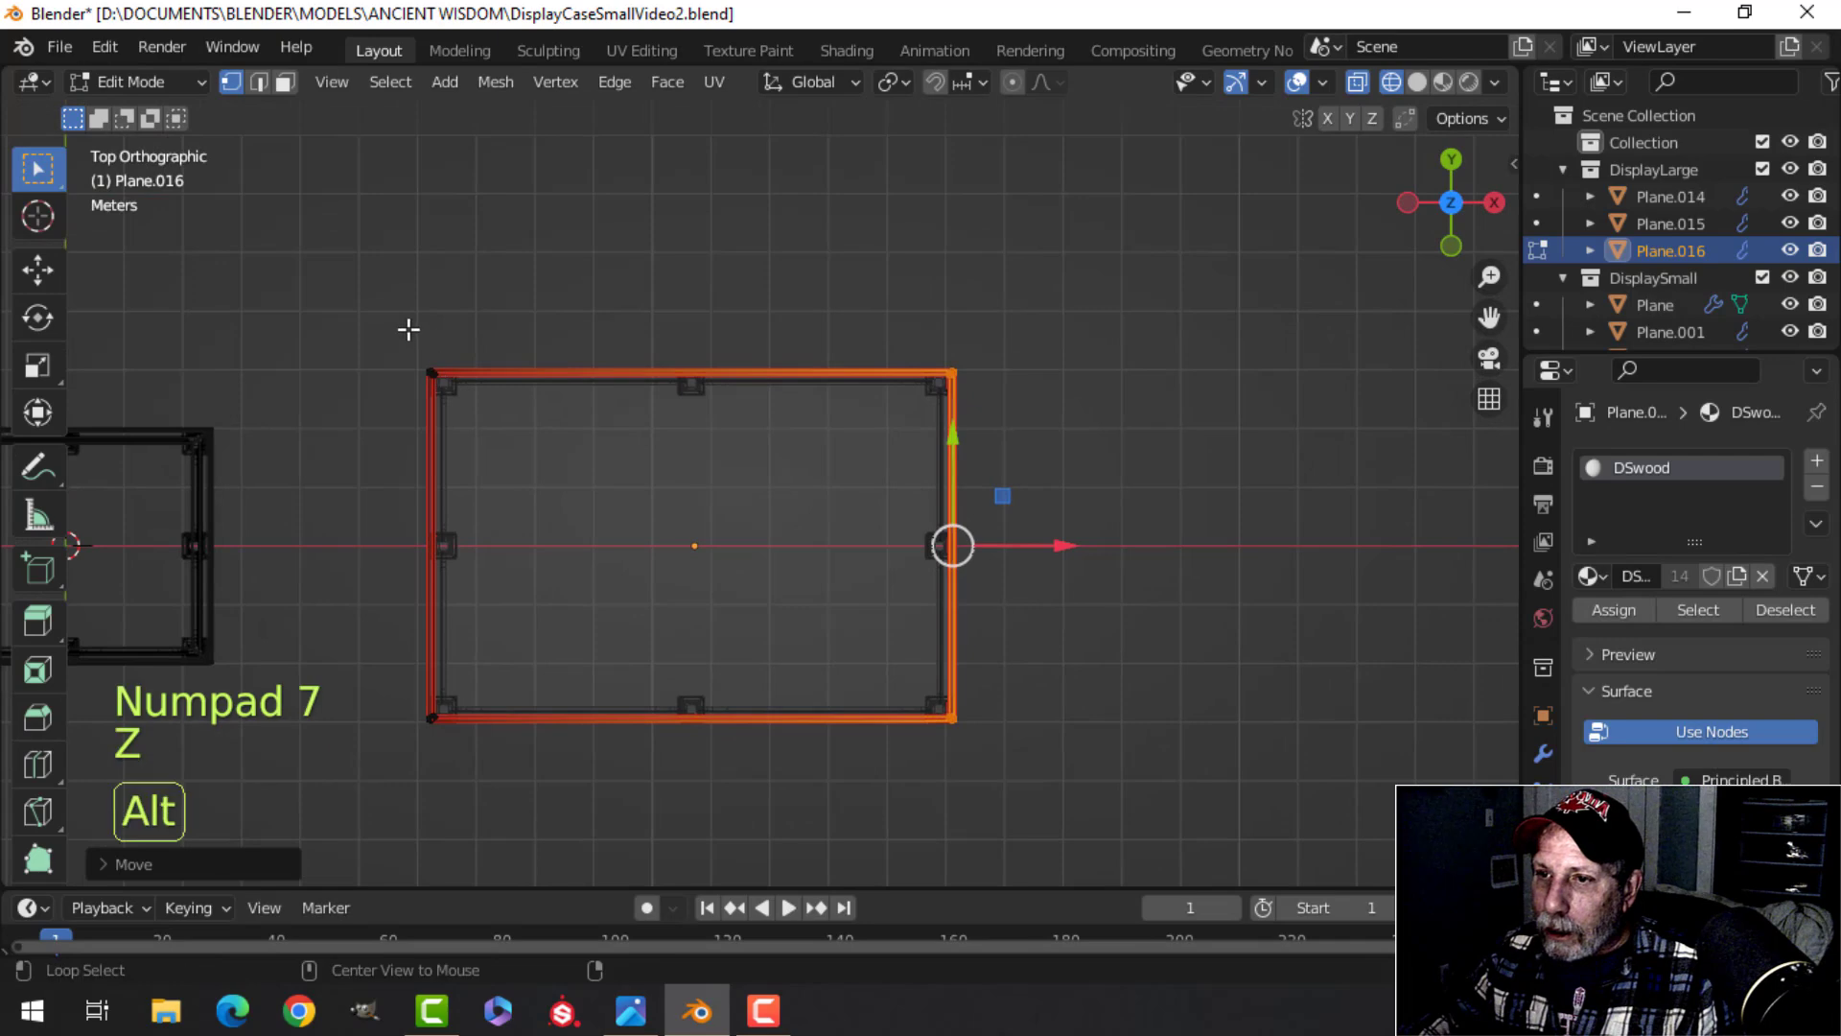
scroll(853, 423, up, 4)
shift+middle_drag(766, 434, 846, 711)
scroll(815, 676, up, 5)
scroll(801, 661, up, 4)
shift+middle_drag(705, 659, 1257, 415)
scroll(1247, 432, up, 2)
shift+middle_drag(1191, 517, 957, 556)
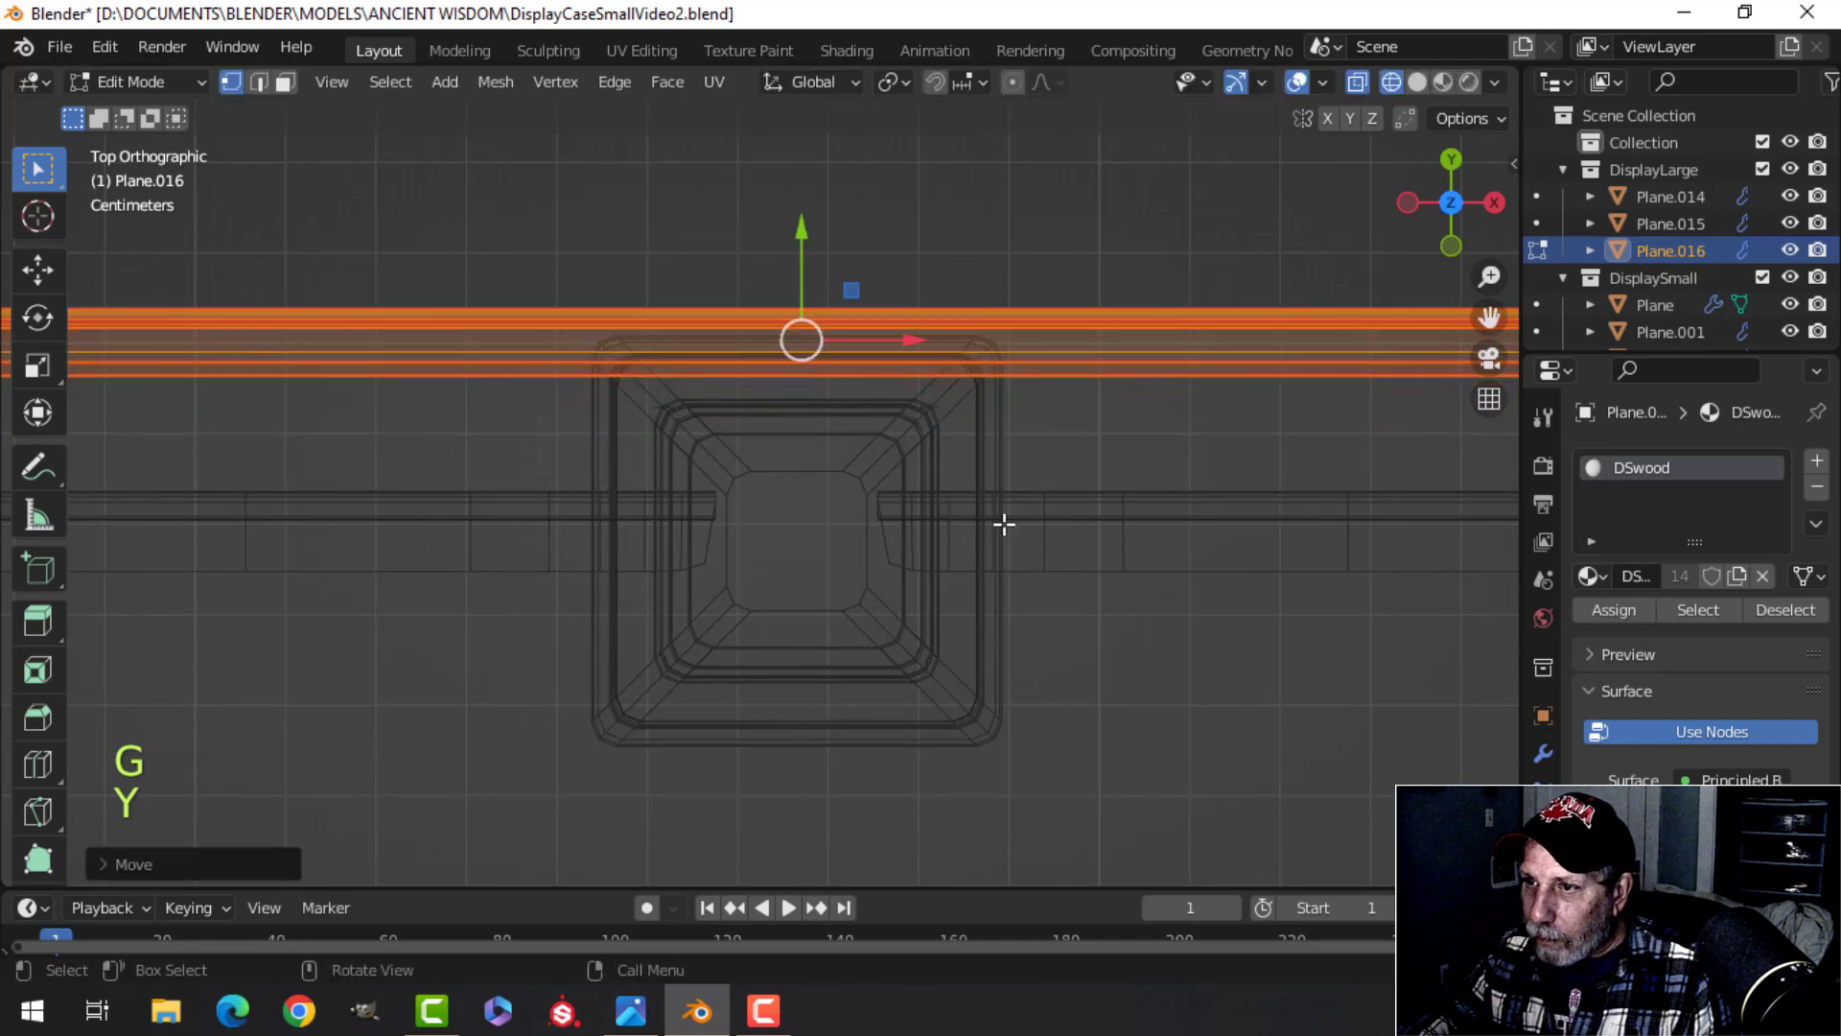
Step: Select the board's negative-Y edge and adjust it along Y to give the same slight overhang past the leg cap
scroll(1001, 520, down, 8)
shift+middle_drag(1003, 624, 926, 467)
drag(390, 532, 1146, 662)
scroll(959, 619, up, 5)
shift+middle_drag(914, 619, 978, 278)
scroll(940, 384, up, 5)
shift+middle_drag(916, 422, 880, 492)
scroll(822, 684, up, 4)
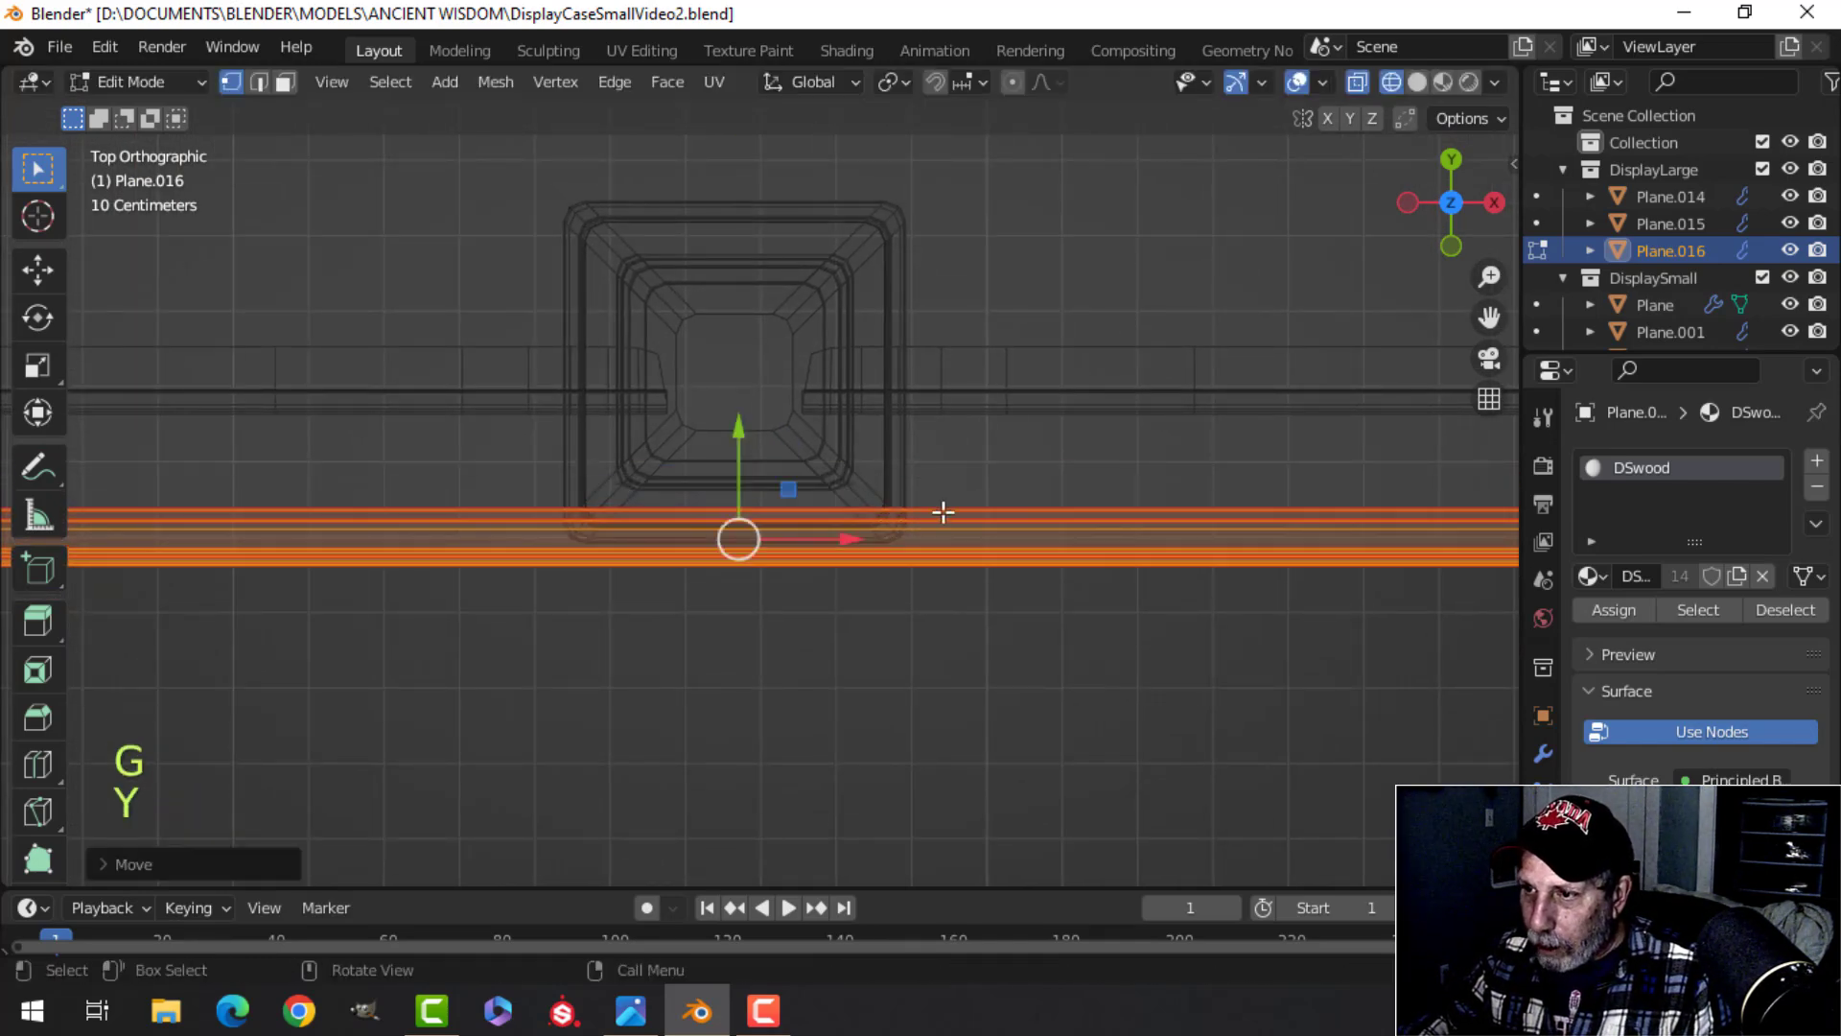
Step: Examine the finished board on the large leg base in solid shading, checking the overhang around the corners
click(1094, 502)
mouse_move(1095, 502)
middle_down()
mouse_move(969, 297)
mouse_move(959, 404)
mouse_move(879, 318)
middle_up()
scroll(969, 299, down, 5)
key(Tab)
key(alt+a)
mouse_move(944, 432)
middle_down()
mouse_move(900, 380)
mouse_move(851, 440)
mouse_move(941, 341)
mouse_move(977, 357)
mouse_move(893, 457)
mouse_move(917, 589)
mouse_move(1091, 665)
mouse_move(1174, 597)
mouse_move(906, 635)
mouse_move(775, 605)
mouse_move(720, 454)
mouse_move(790, 587)
middle_up()
scroll(976, 356, down, 3)
scroll(788, 581, down, 3)
shift+middle_drag(759, 468, 761, 379)
middle_drag(761, 380, 932, 516)
key(Tab)
key(Tab)
scroll(841, 478, up, 3)
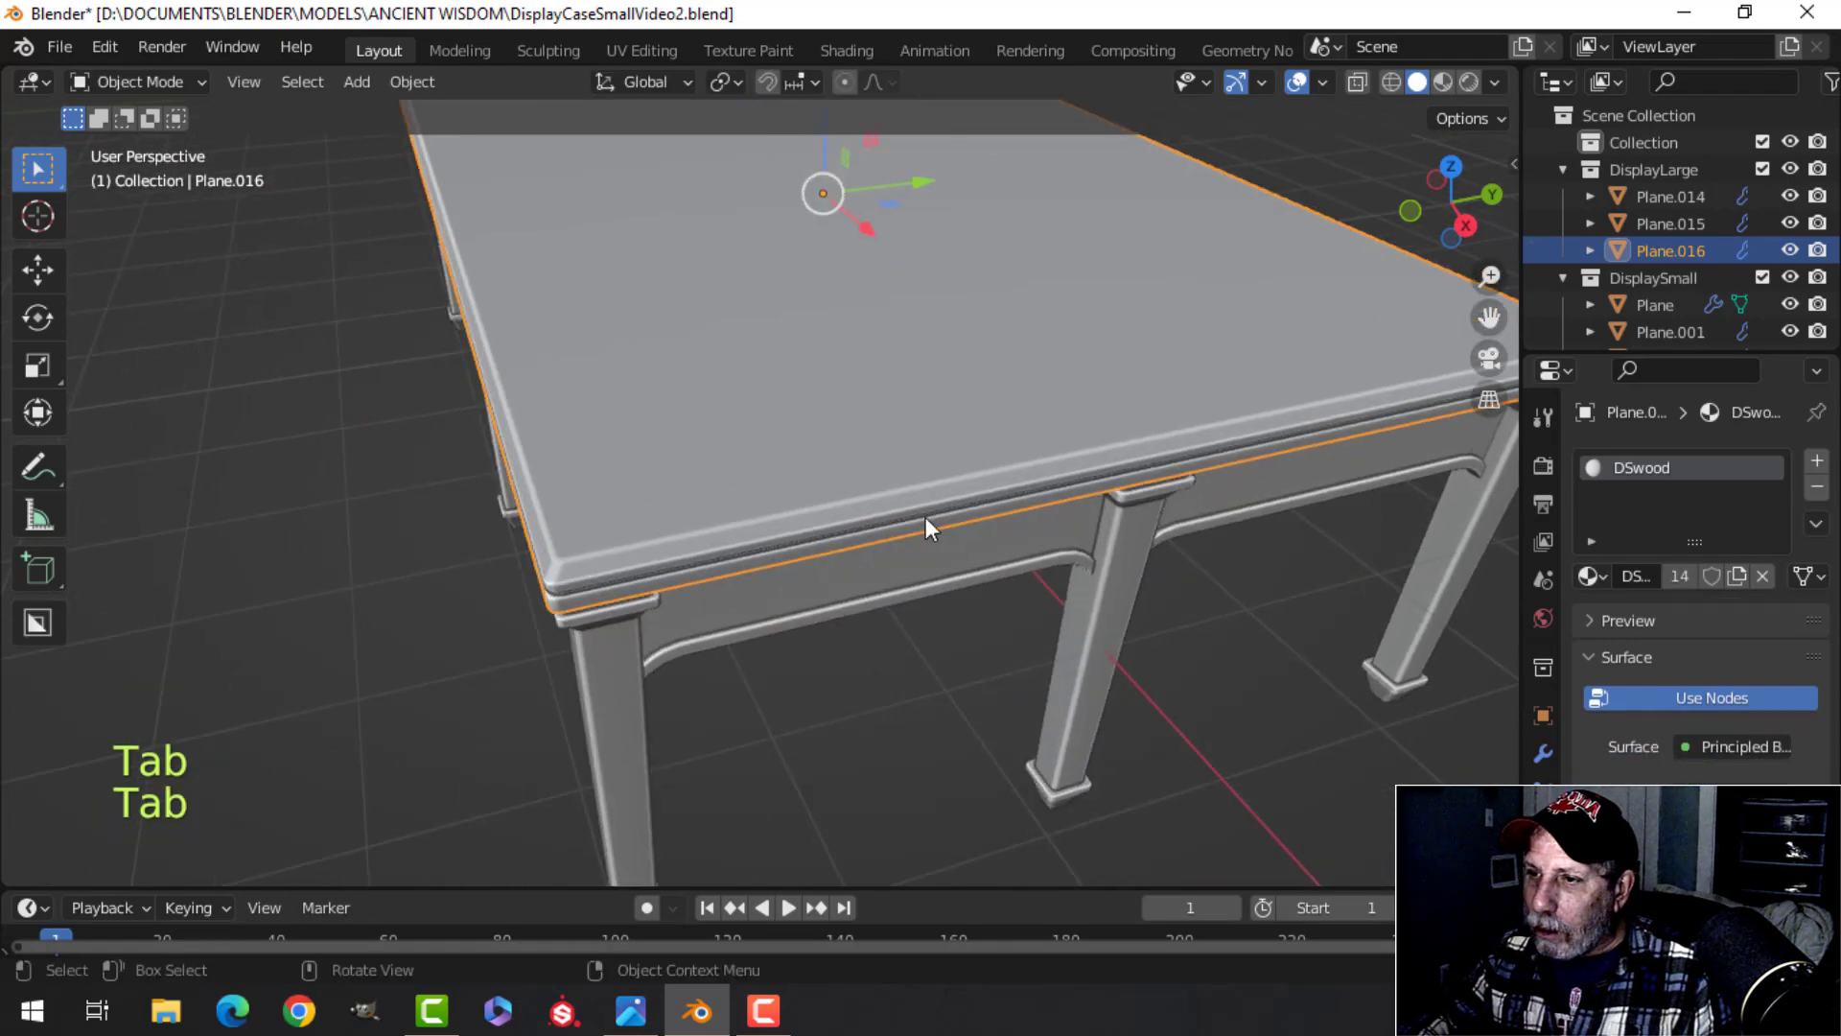
Step: Save the current file, and save a new version as DisplayCaseSmallVideo3.blend
key(alt+a)
key(ctrl+s)
scroll(811, 437, down, 3)
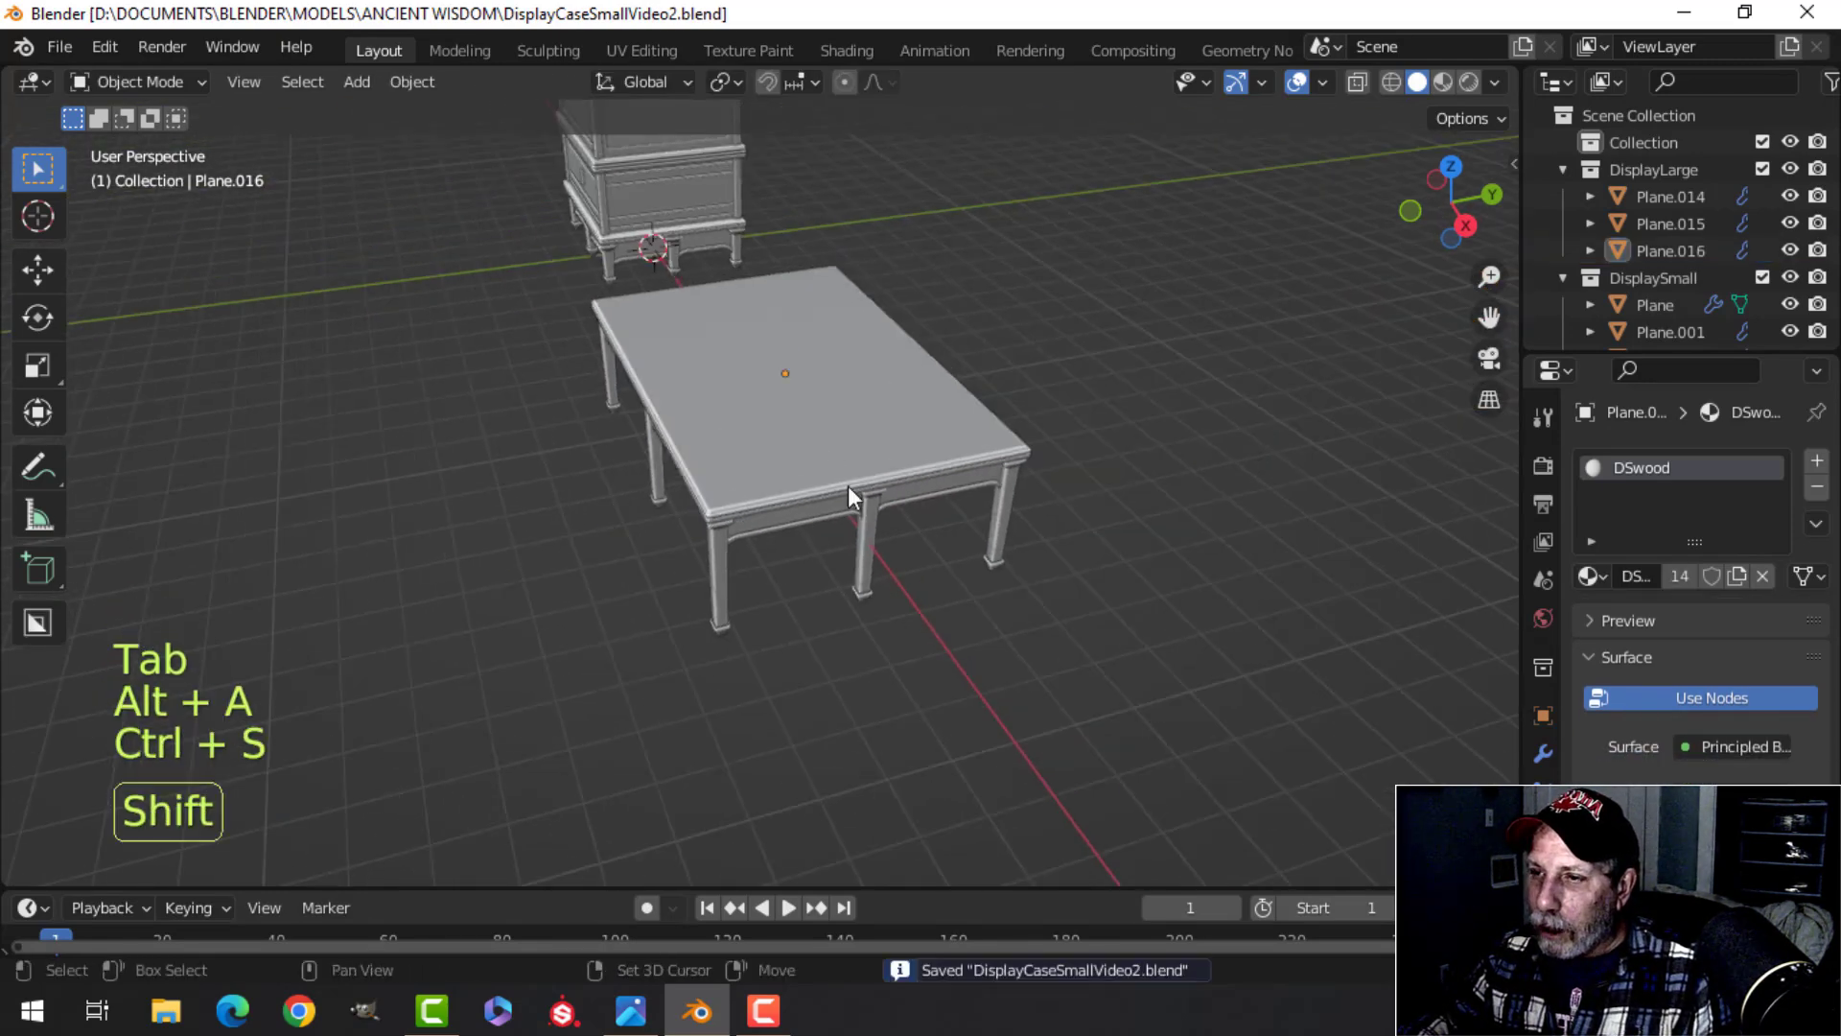
shift+middle_drag(808, 435, 868, 531)
click(67, 38)
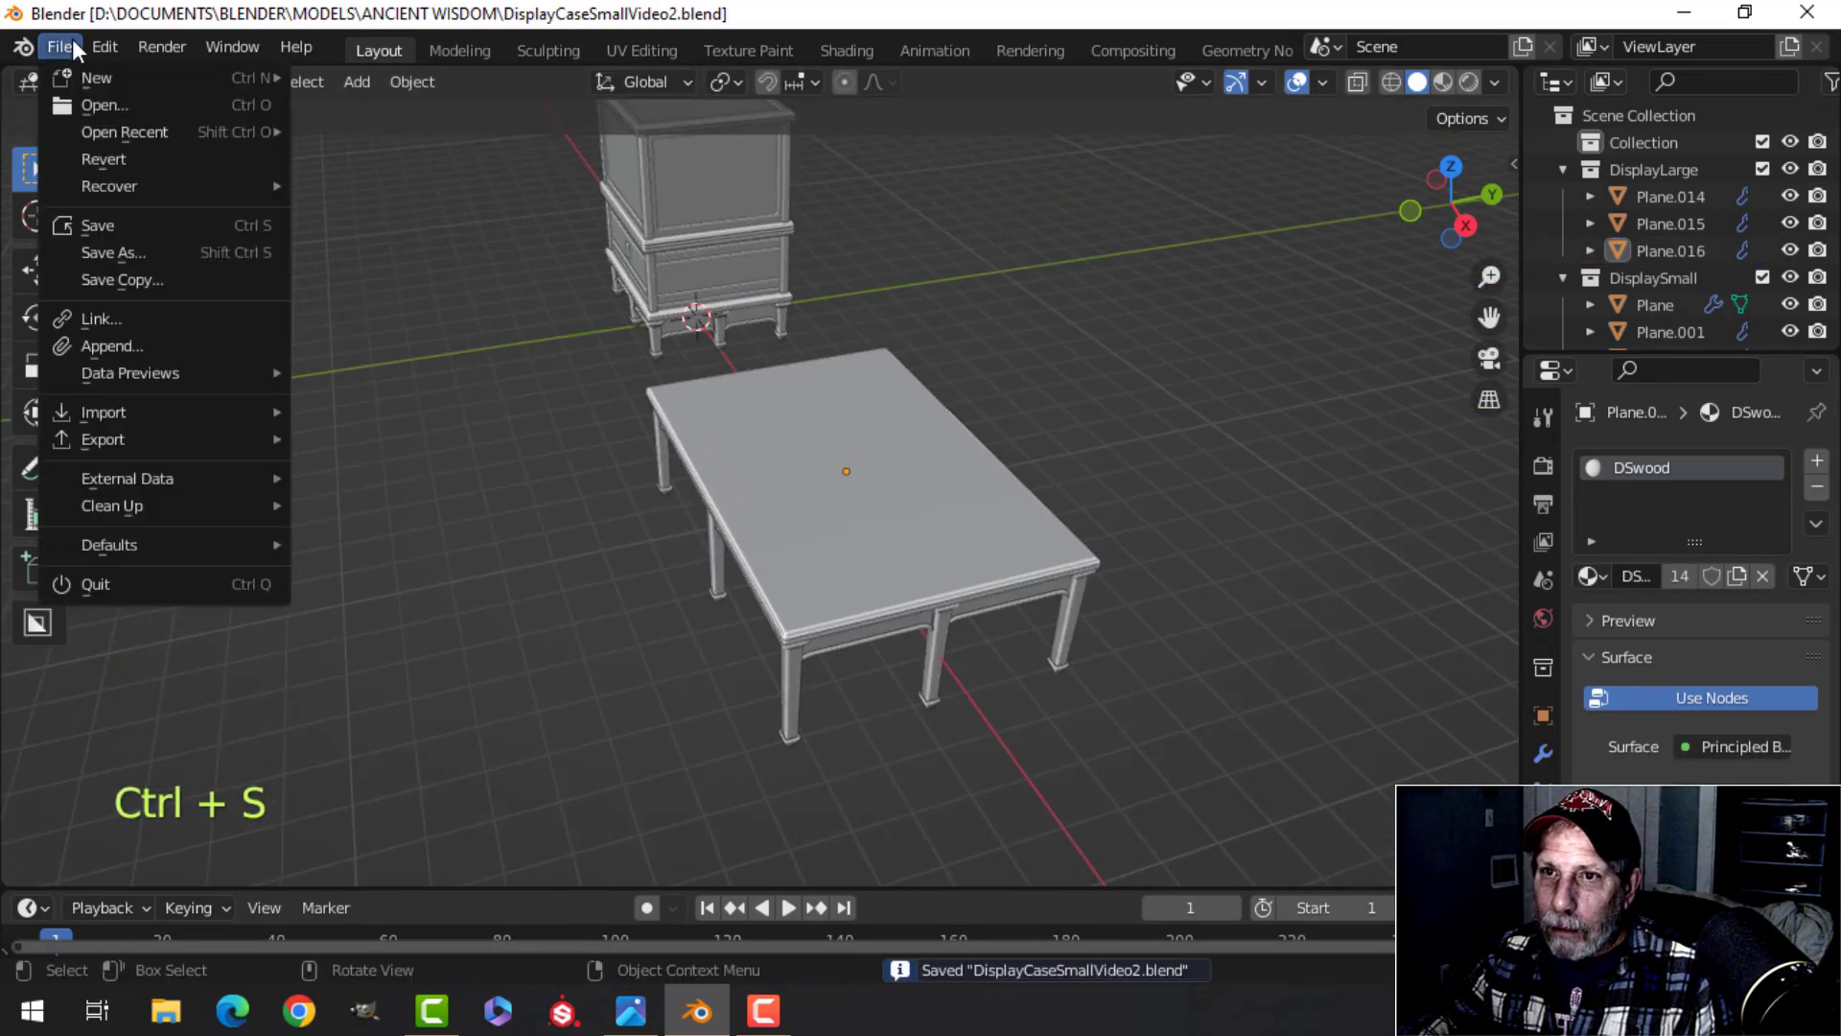
click(130, 247)
click(714, 901)
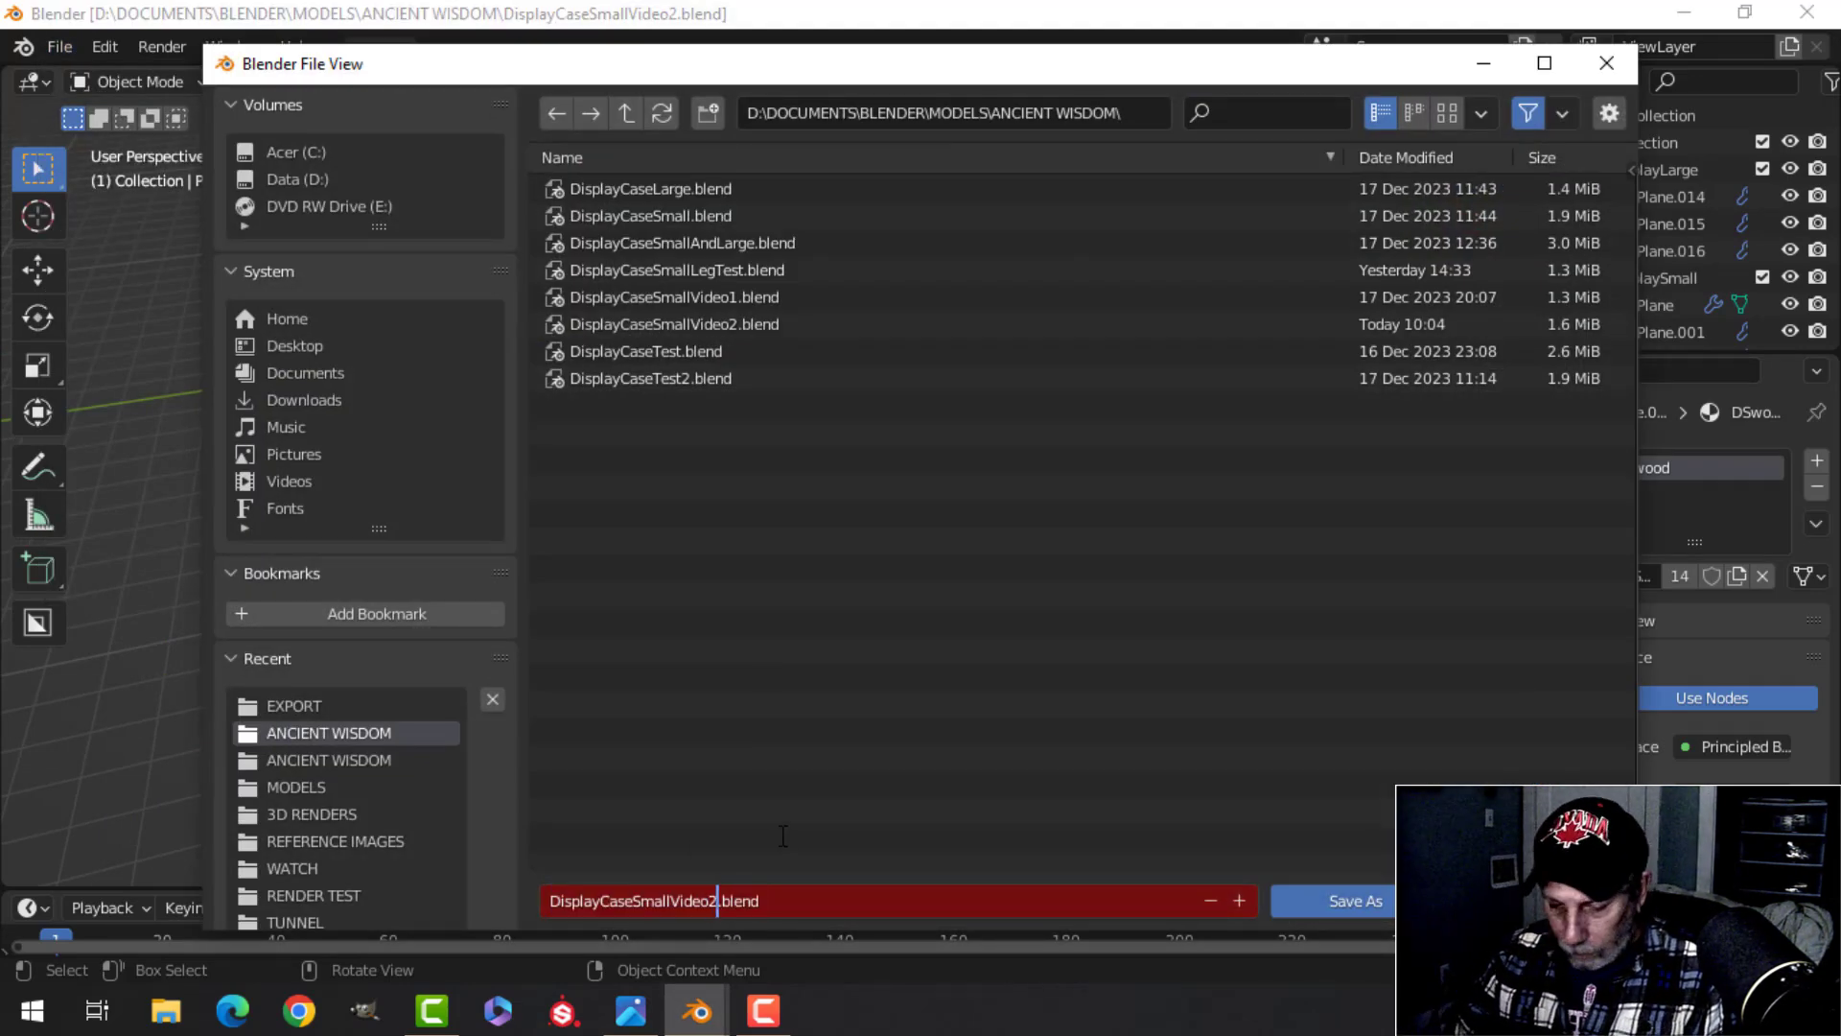
click(1332, 900)
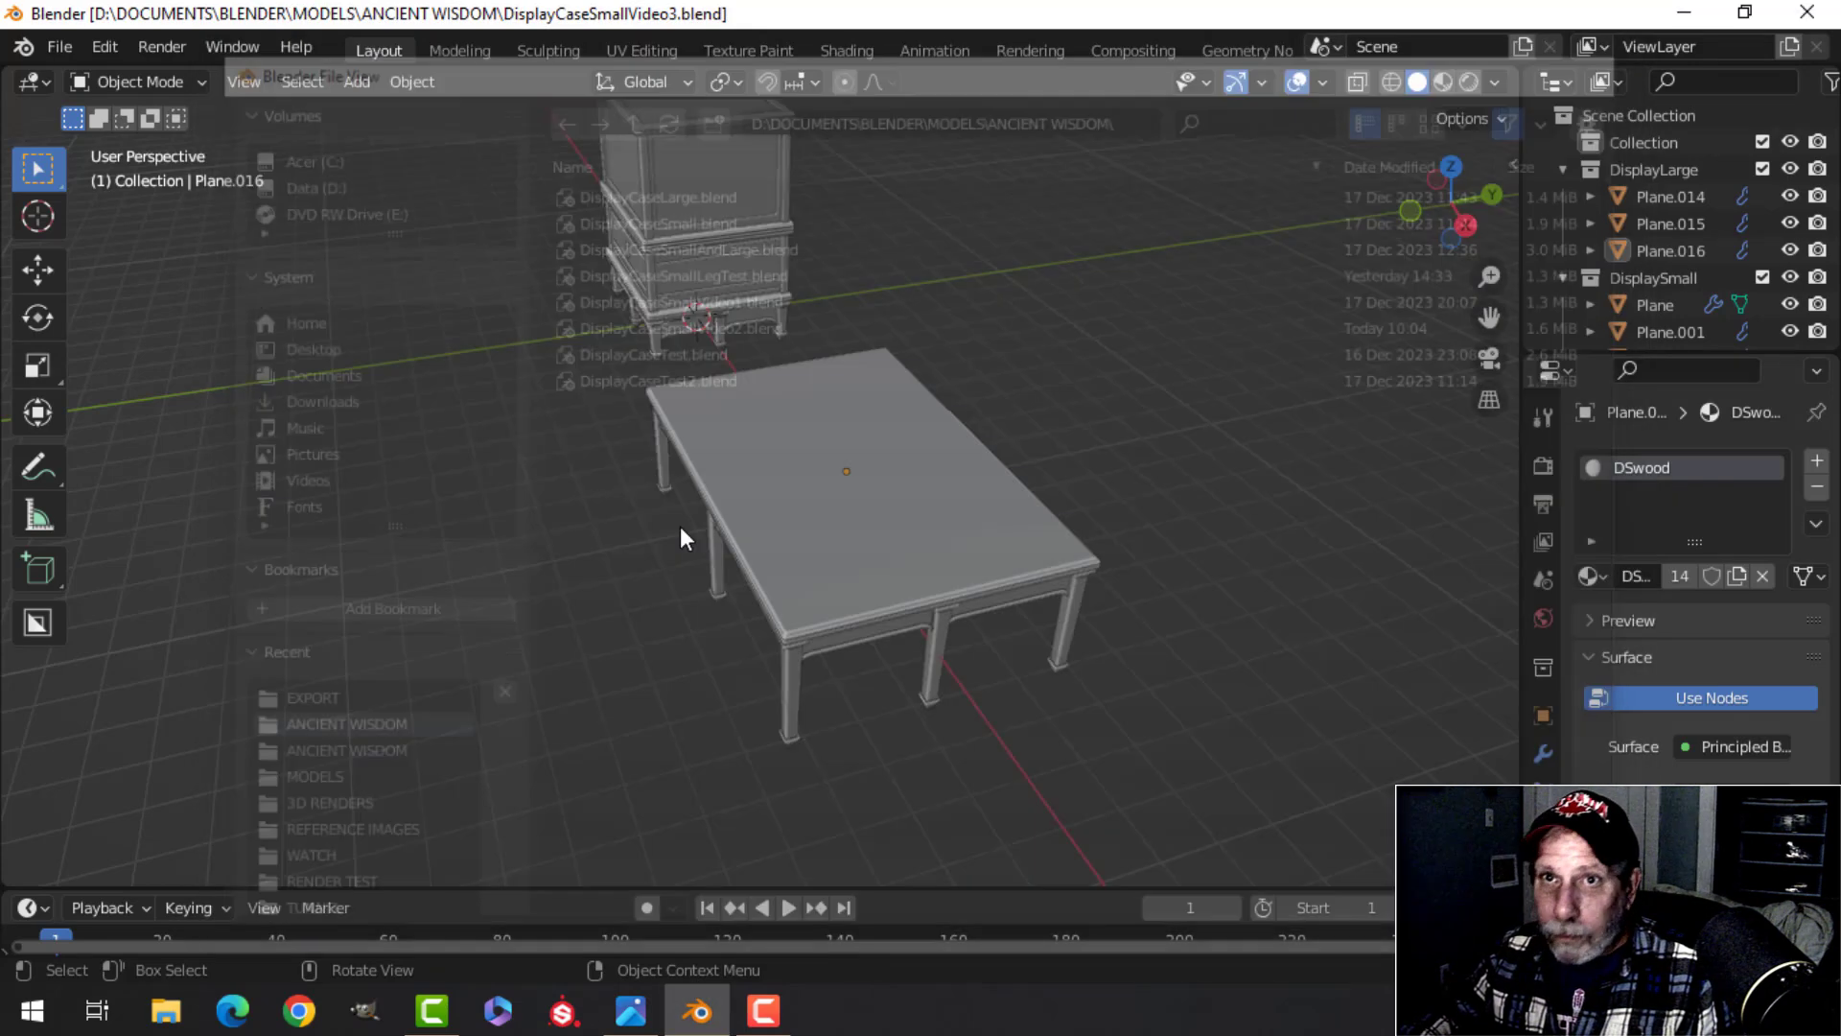
Step: Select the whole large base in front view and raise it along Z
middle_drag(686, 487, 719, 487)
scroll(767, 498, up, 4)
middle_drag(823, 523, 959, 464)
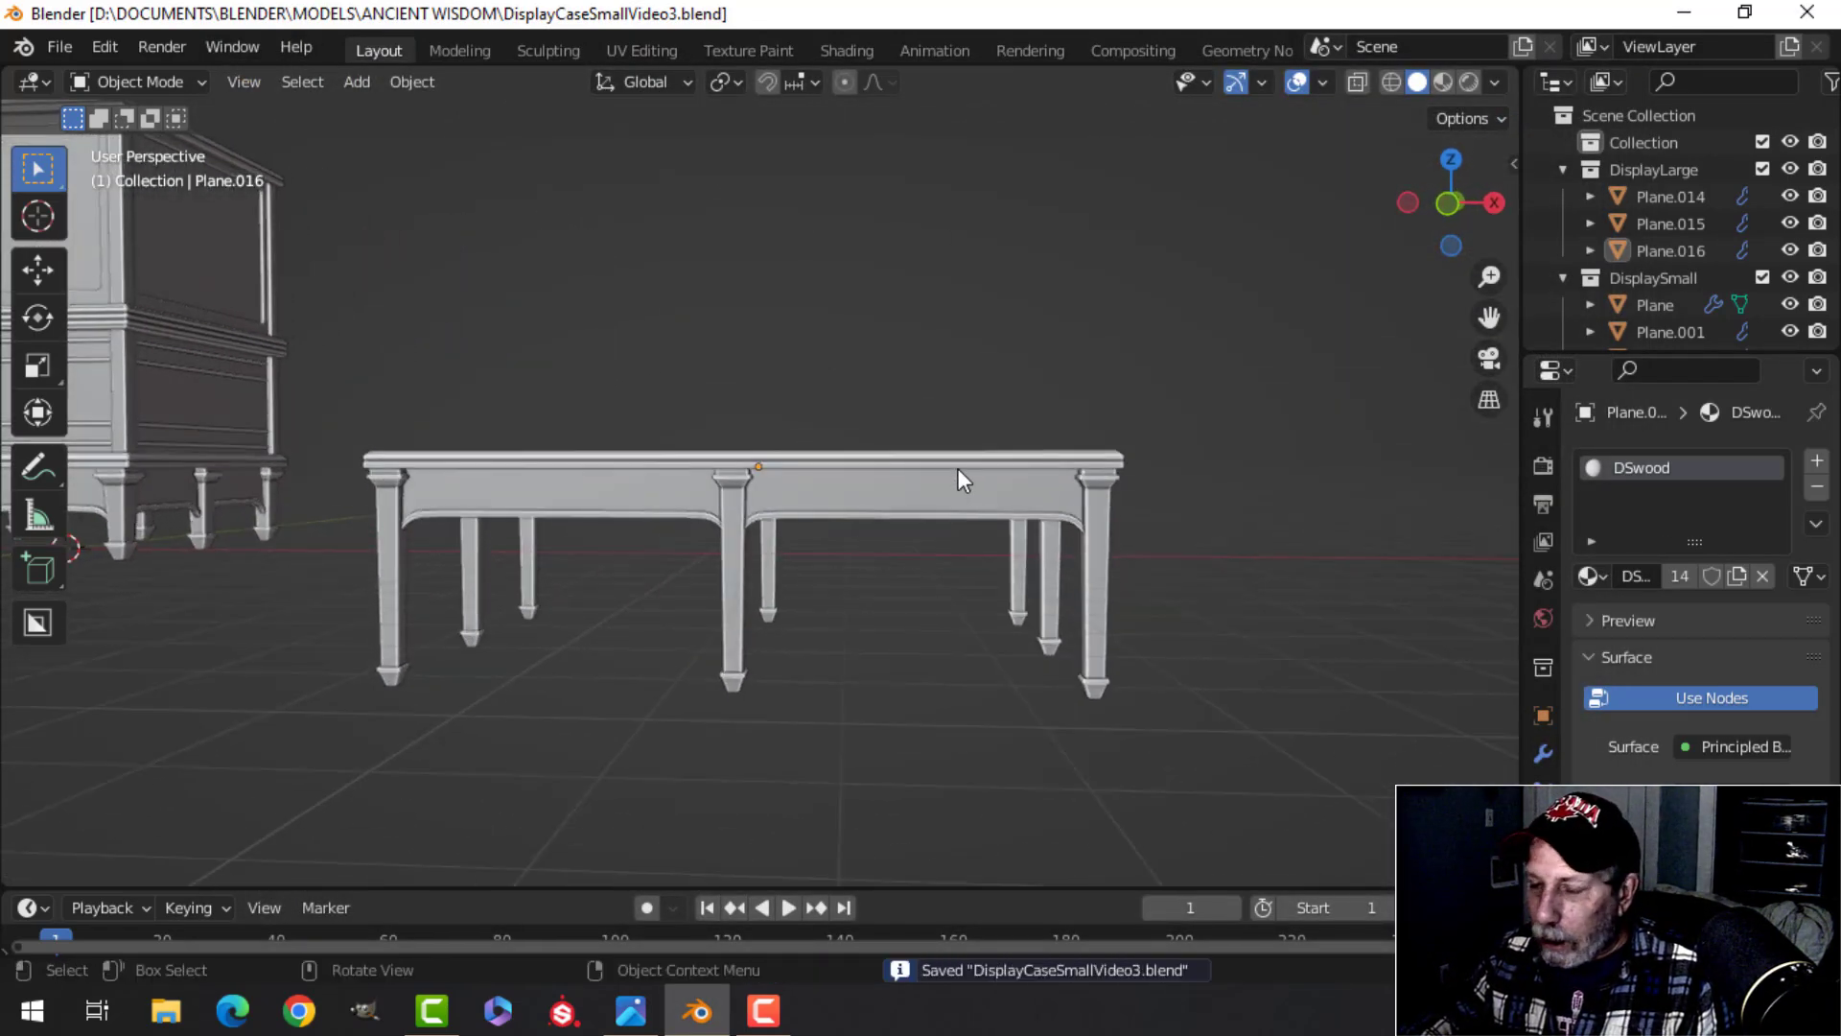
scroll(955, 469, down, 3)
key(KP_1)
drag(483, 385, 1182, 696)
drag(757, 366, 783, 300)
middle_drag(882, 369, 673, 458)
key(alt+a)
Step: Select the top face of the large base's board and snap the 3D cursor to it
scroll(681, 455, up, 3)
middle_drag(758, 412, 853, 326)
scroll(827, 411, down, 3)
shift+middle_drag(826, 410, 853, 466)
middle_drag(796, 498, 894, 432)
scroll(671, 610, up, 3)
click(705, 481)
key(Tab)
key(alt+a)
click(708, 485)
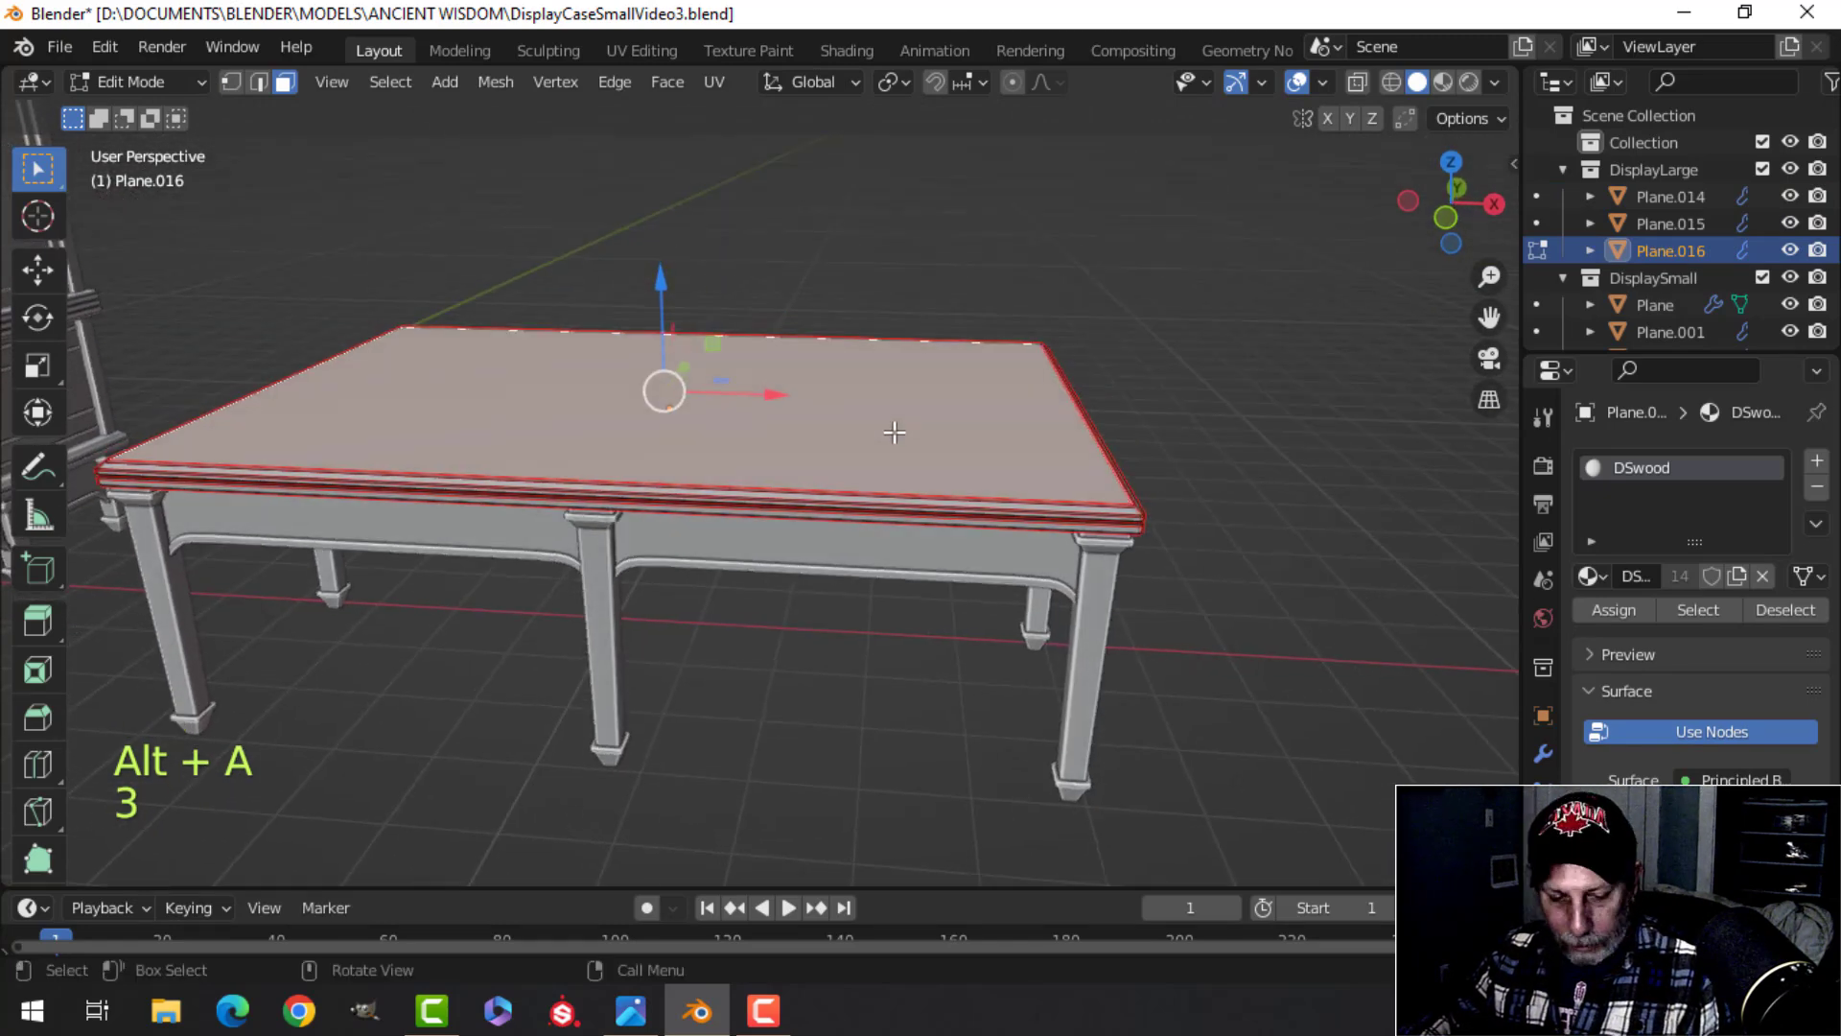
key(shift+s)
click(903, 583)
key(Tab)
Step: Add a plane at the 3D cursor and scale it up, stretching it along X, until it nearly covers the board's top
middle_drag(903, 583, 965, 506)
key(alt+a)
key(shift+a)
mouse_move(986, 400)
click(1058, 399)
key(Tab)
middle_drag(1007, 428, 1005, 451)
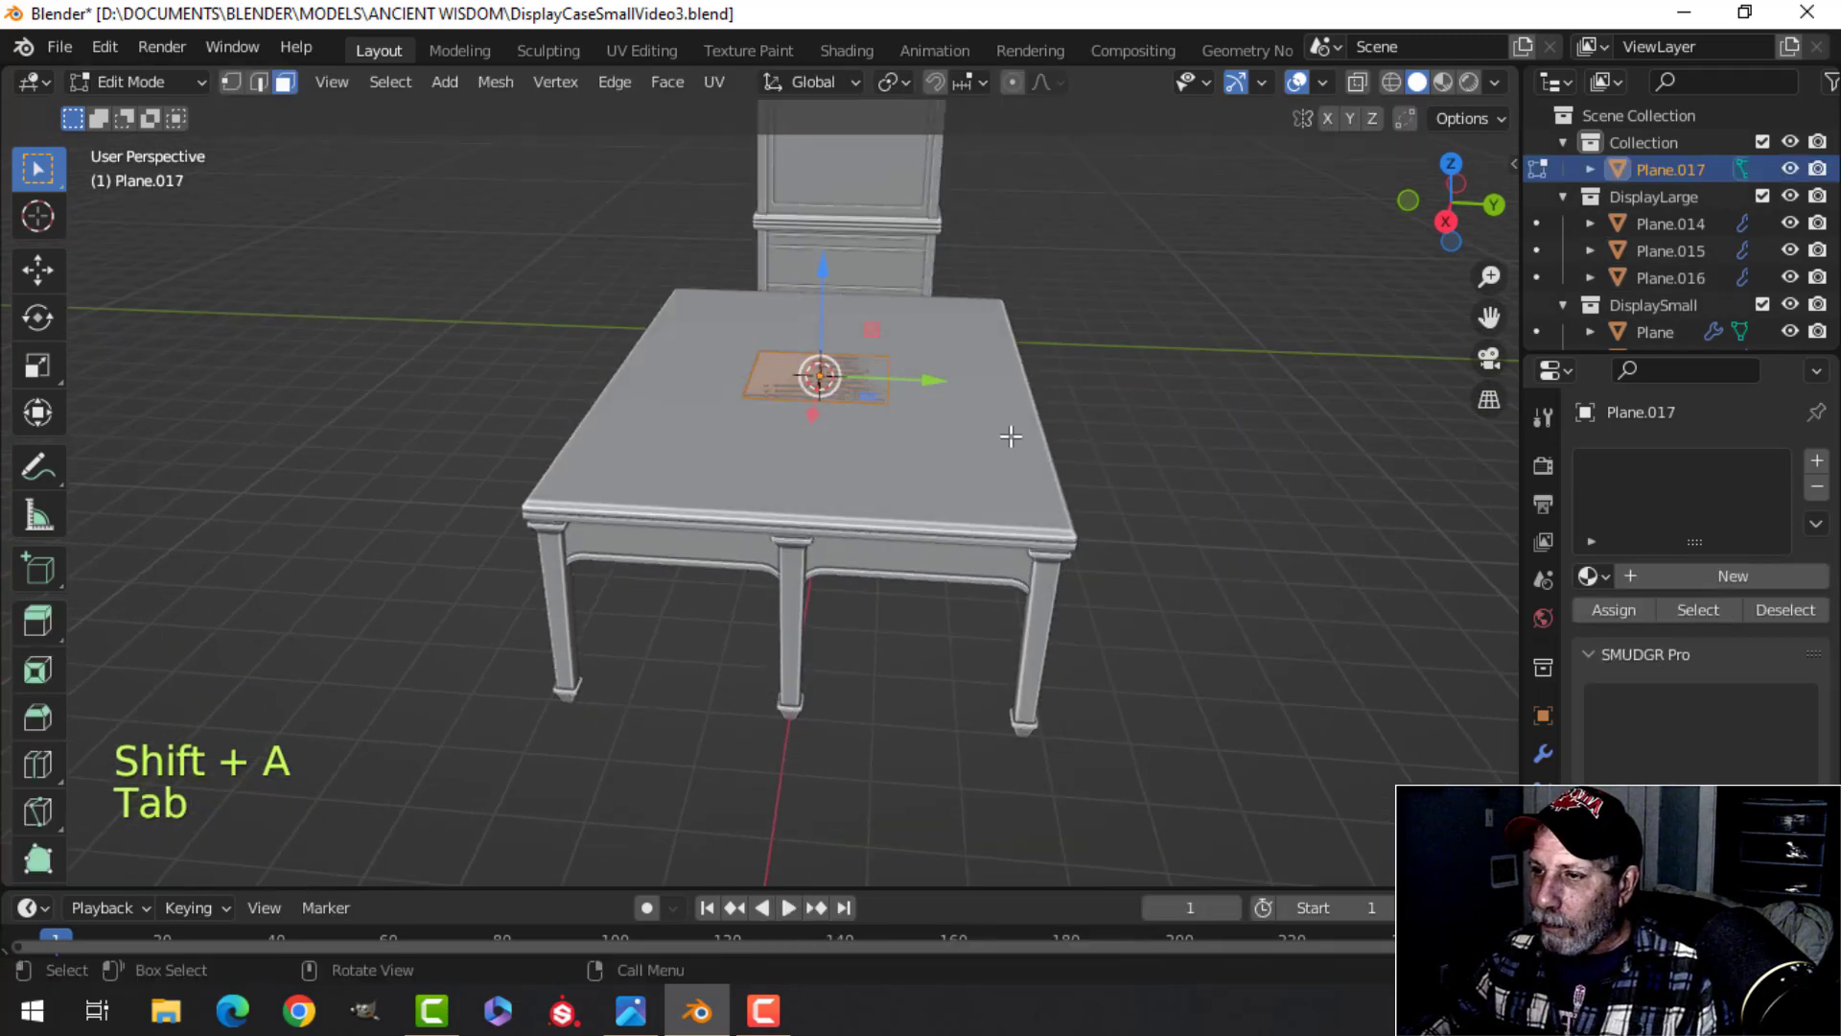
key(s)
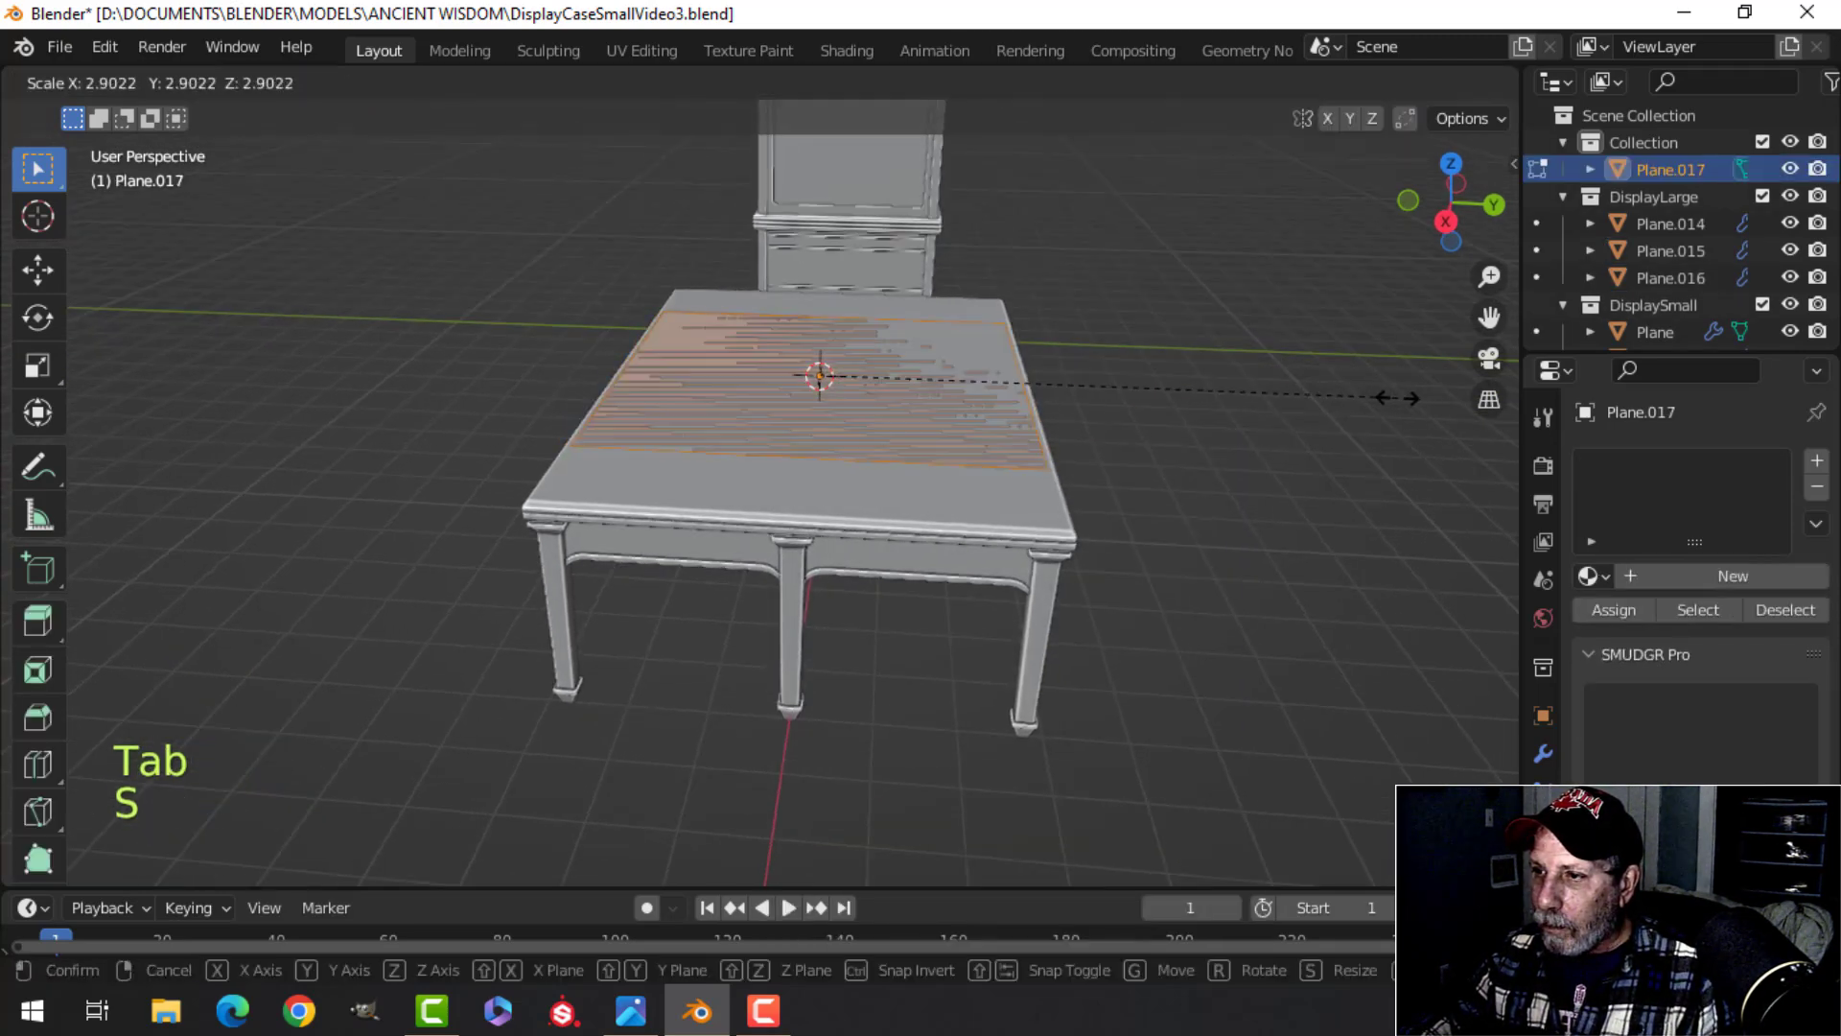
middle_drag(732, 457, 873, 490)
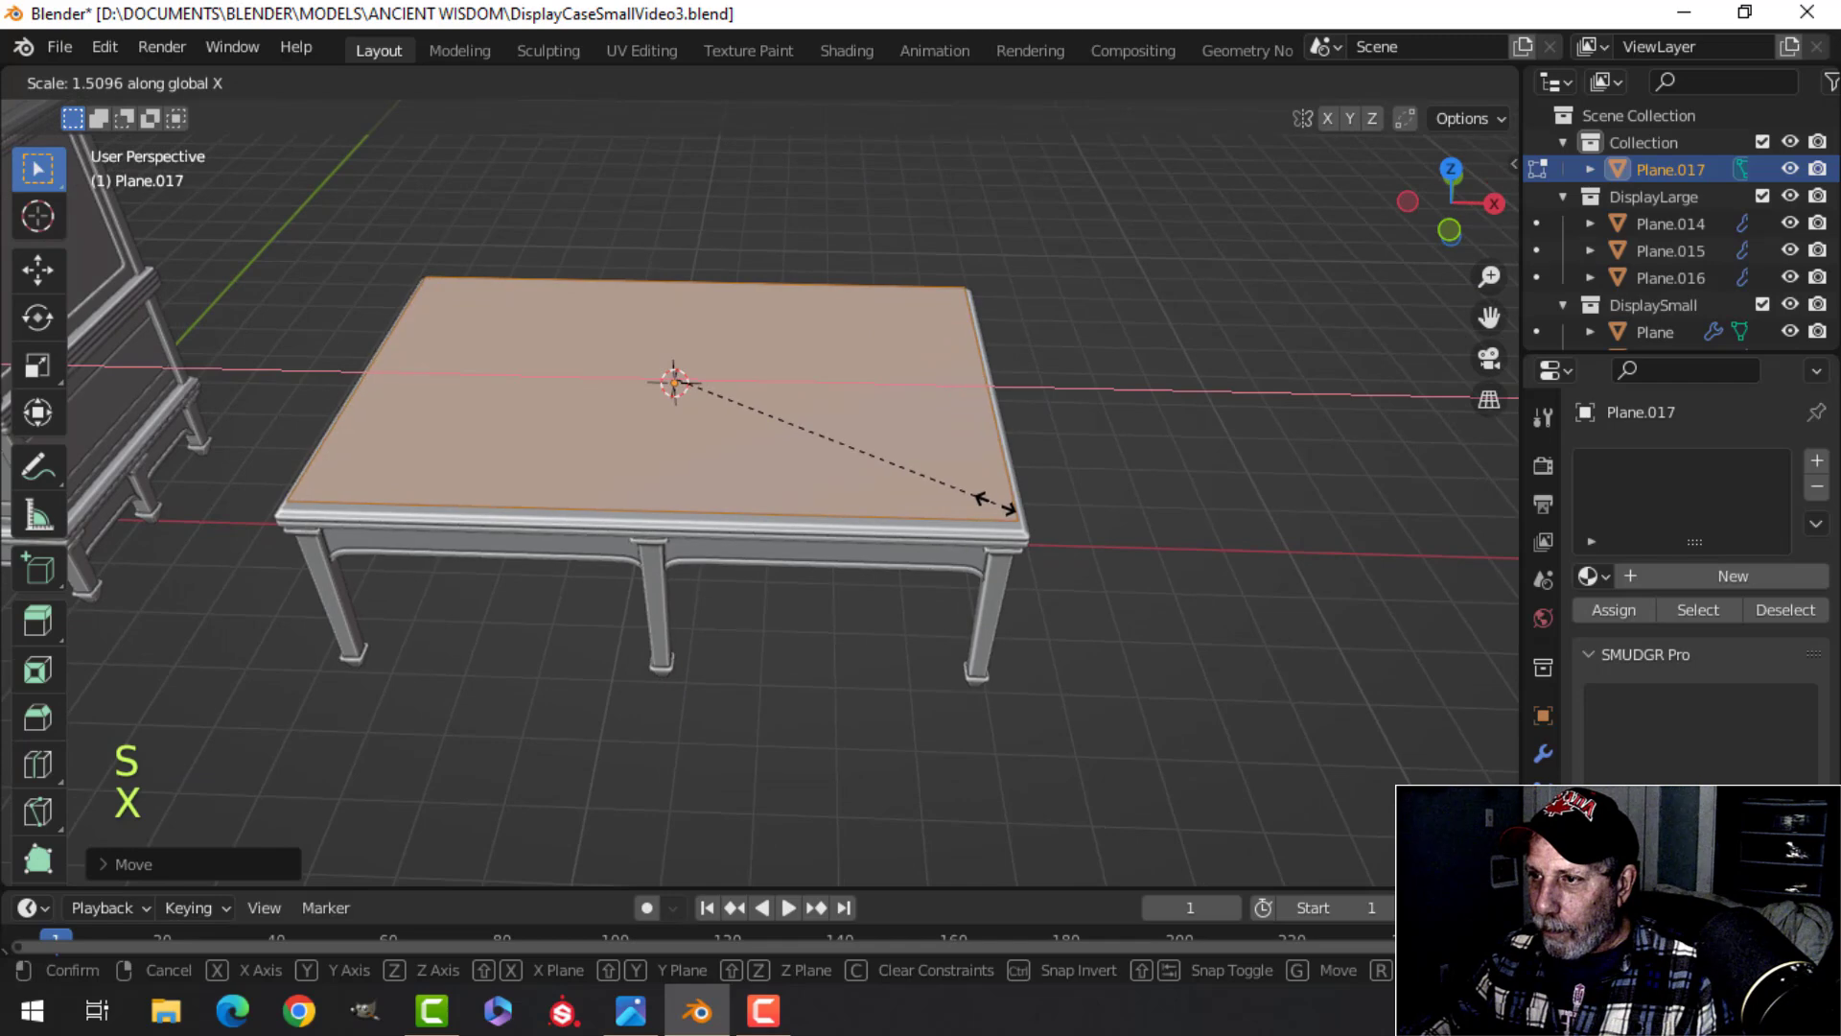
middle_drag(676, 382, 814, 621)
Step: Split the plane lengthwise along its centre, raise that edge into a ridge, and lift the whole roof shape above the board along Z
key(alt+a)
middle_drag(815, 622, 933, 532)
middle_drag(933, 532, 948, 510)
drag(881, 351, 887, 307)
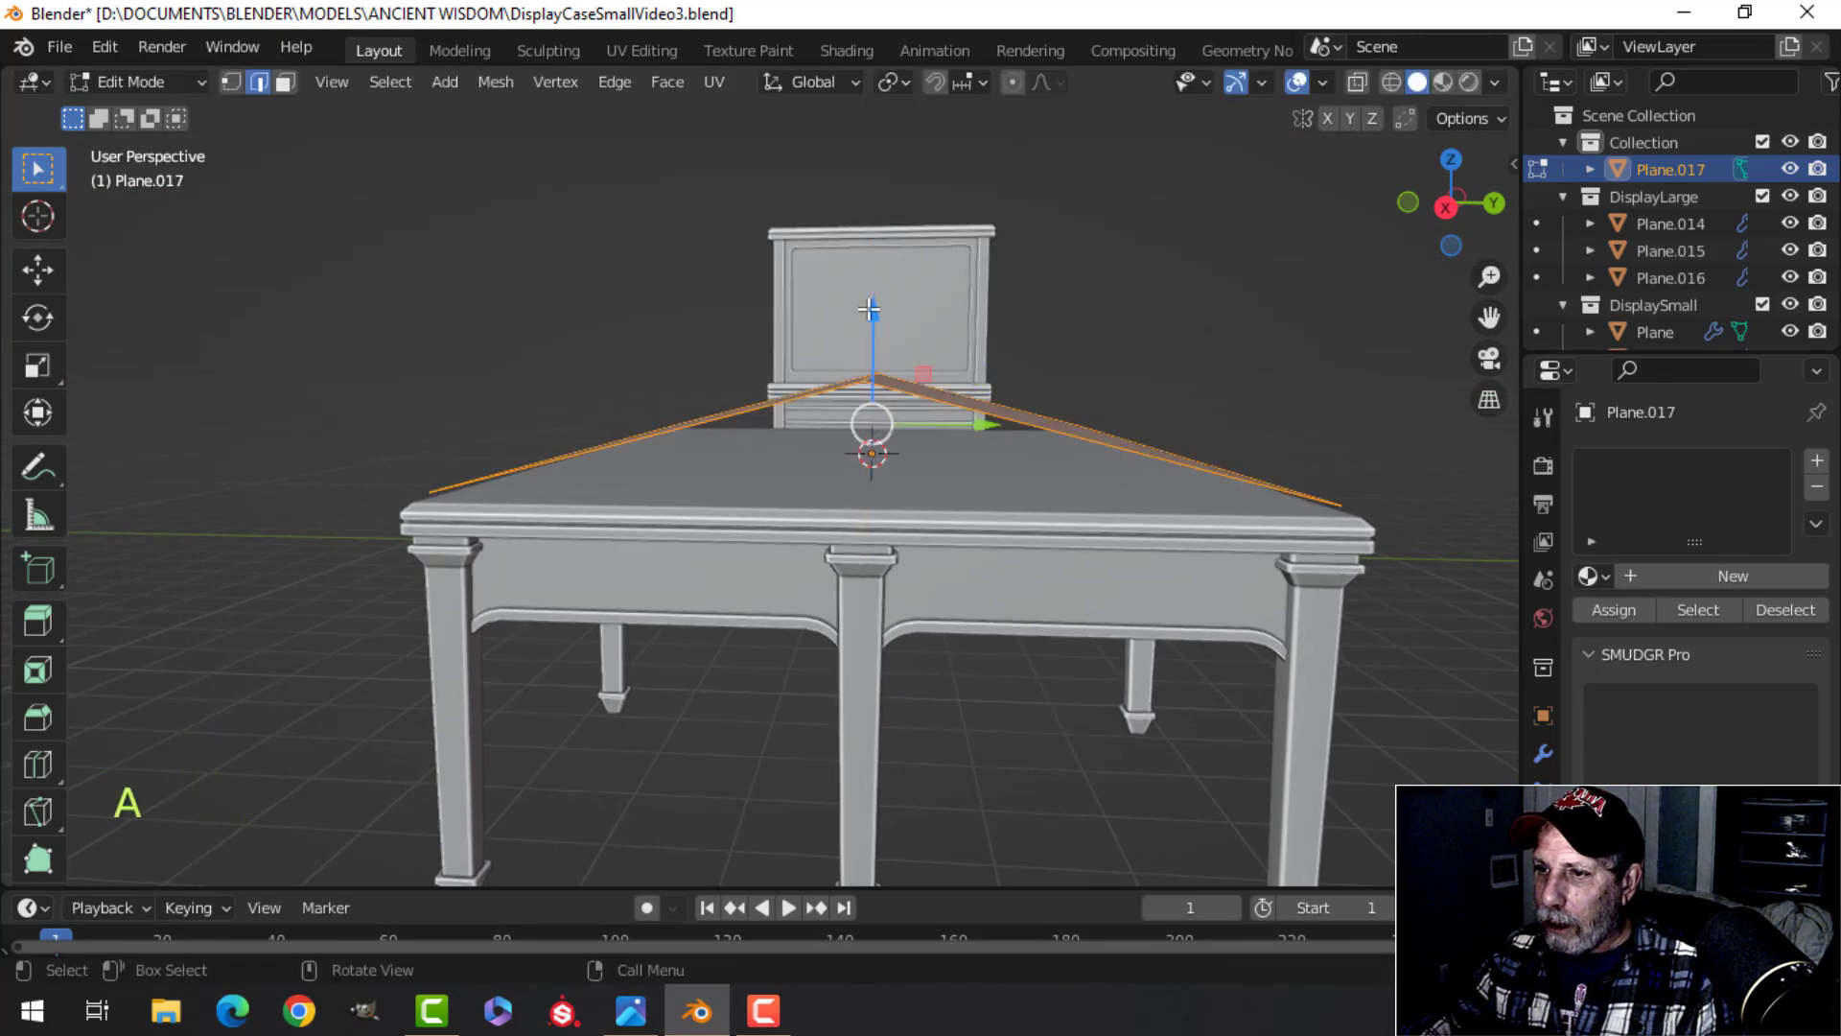
drag(869, 308, 872, 244)
key(alt+a)
middle_drag(1038, 384, 1148, 437)
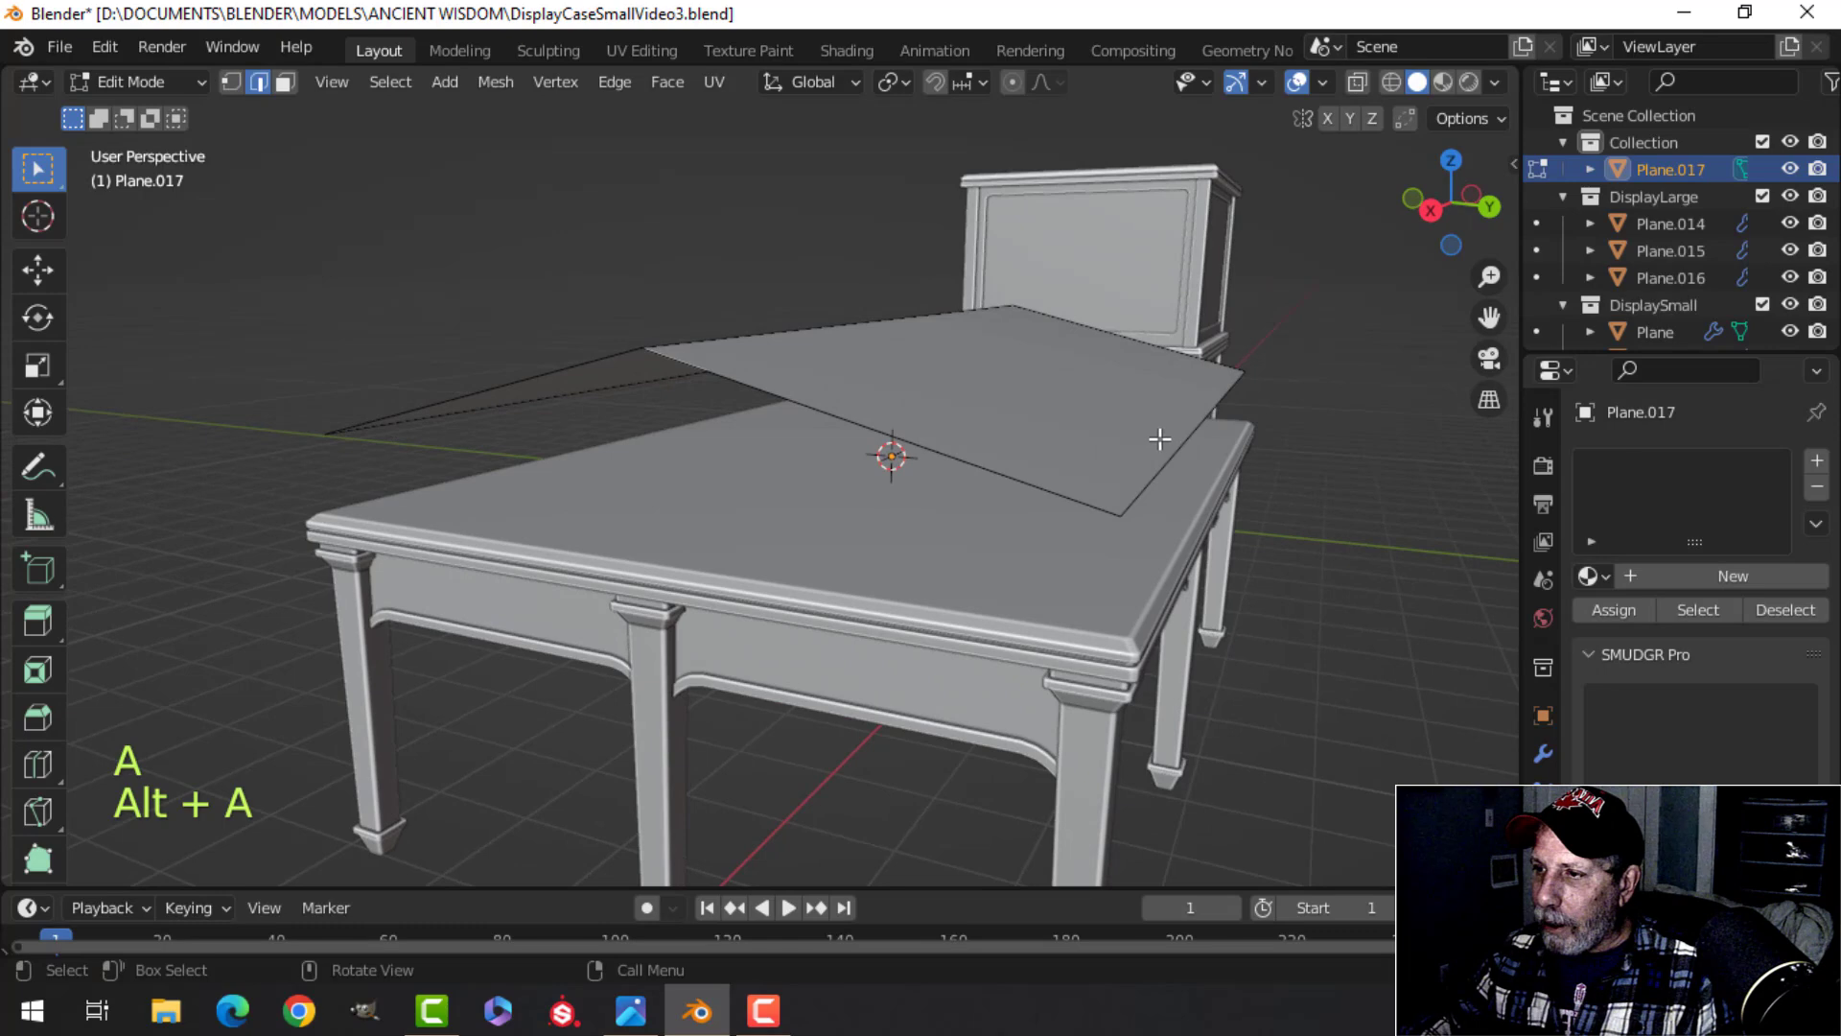
Step: Extrude the roof's two long eave edges straight down along Z to the board to form side walls
scroll(585, 474, down, 3)
shift+middle_drag(585, 474, 771, 444)
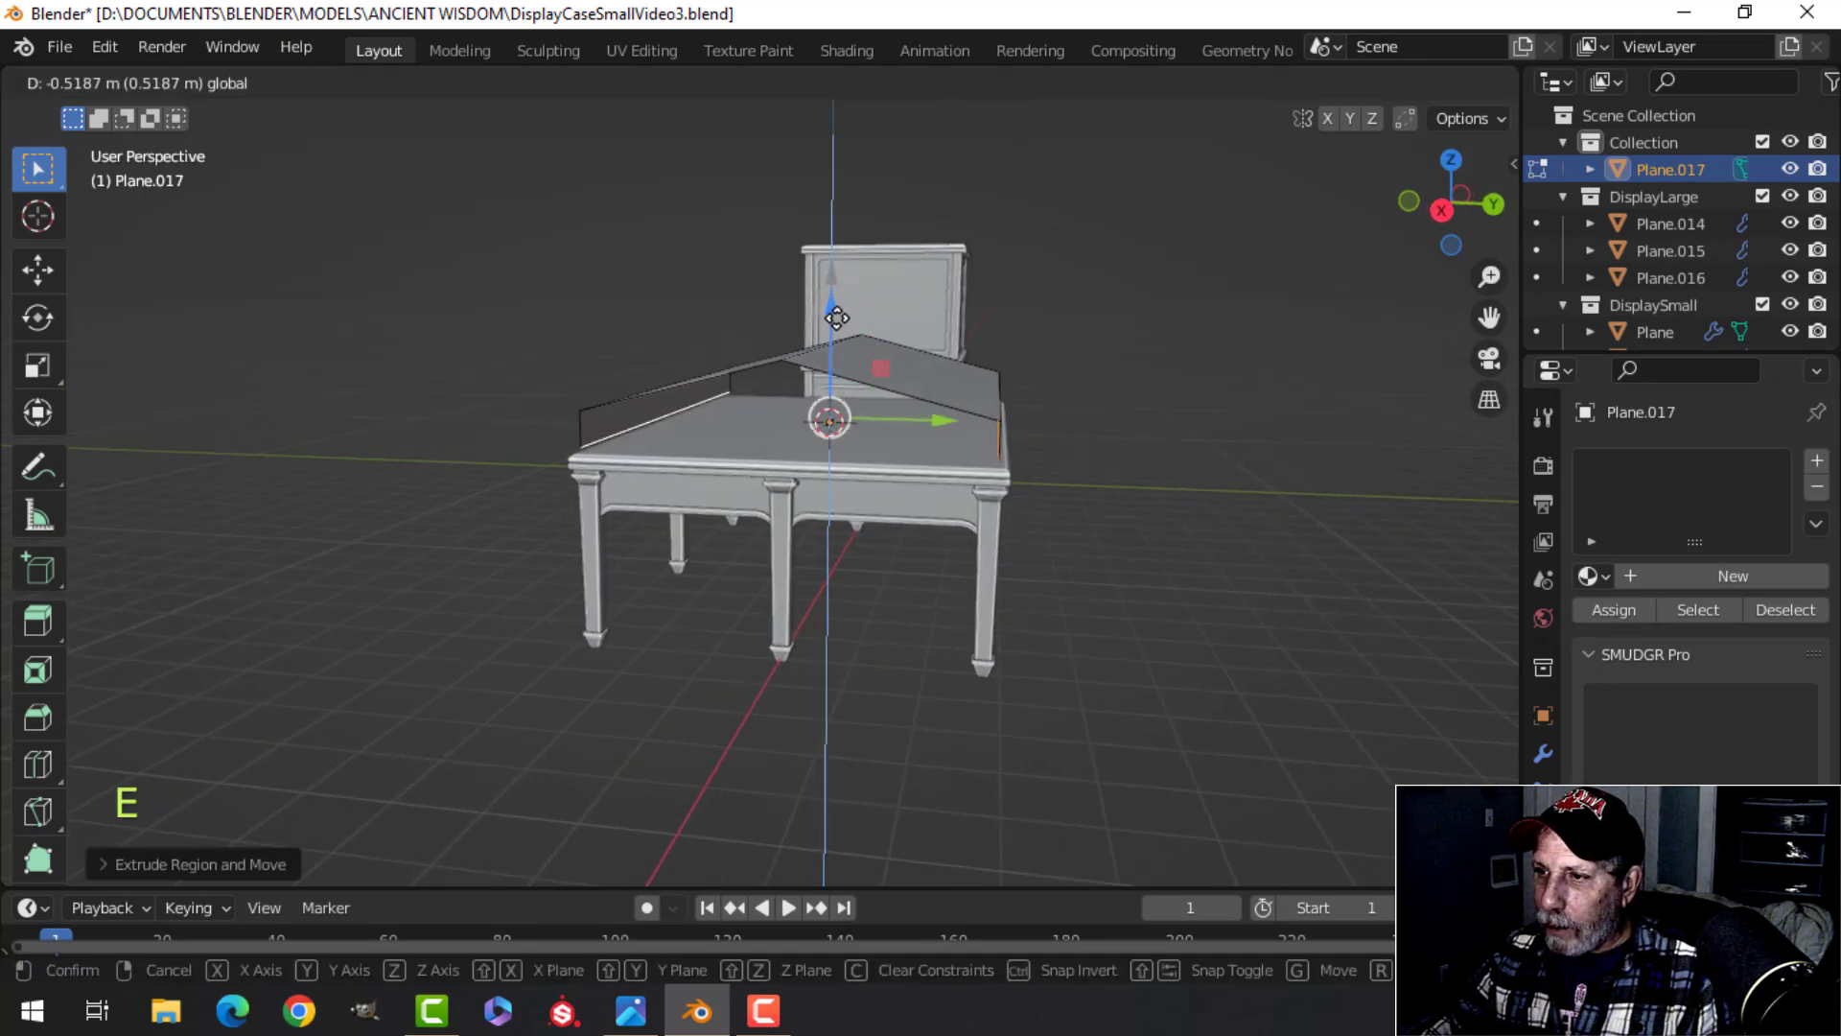
middle_drag(783, 436, 859, 448)
scroll(1043, 525, up, 3)
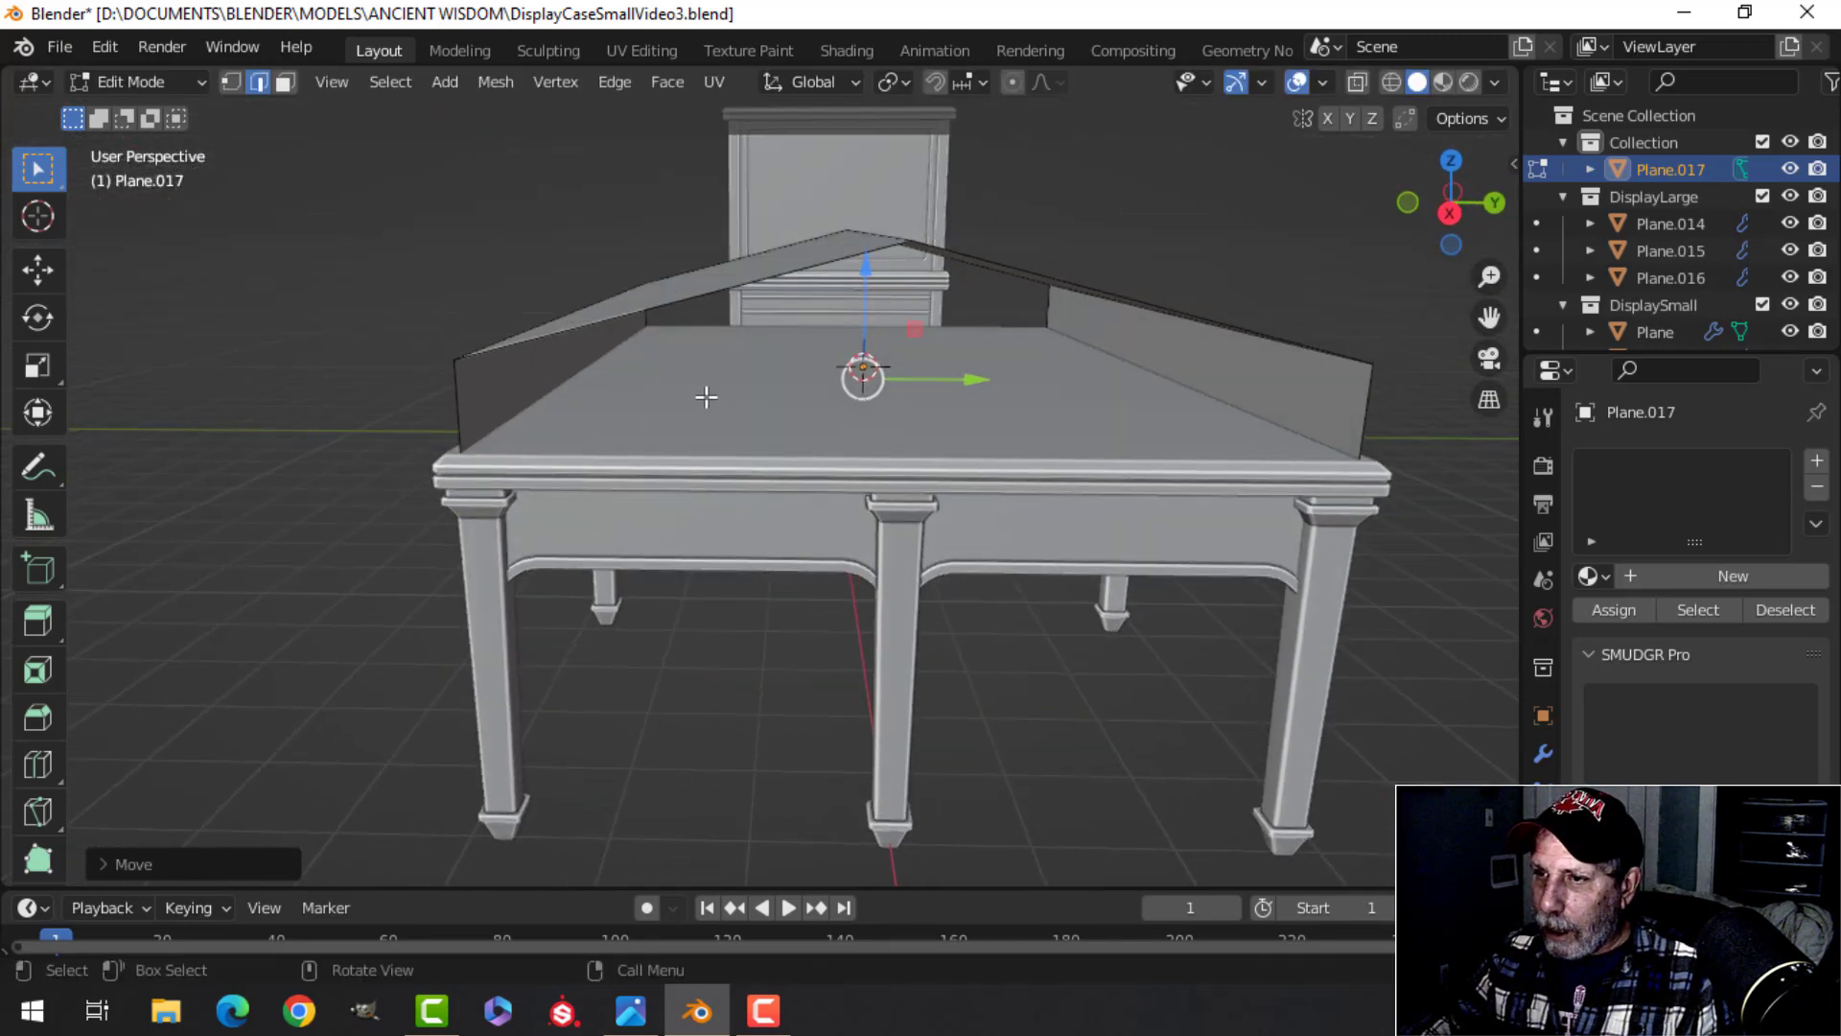
Step: Select the edges outlining one open end of the roof and walls and separate them into their own object
middle_drag(708, 388, 842, 417)
key(alt+a)
alt+shift+click(839, 411)
scroll(853, 426, down, 3)
scroll(818, 415, up, 4)
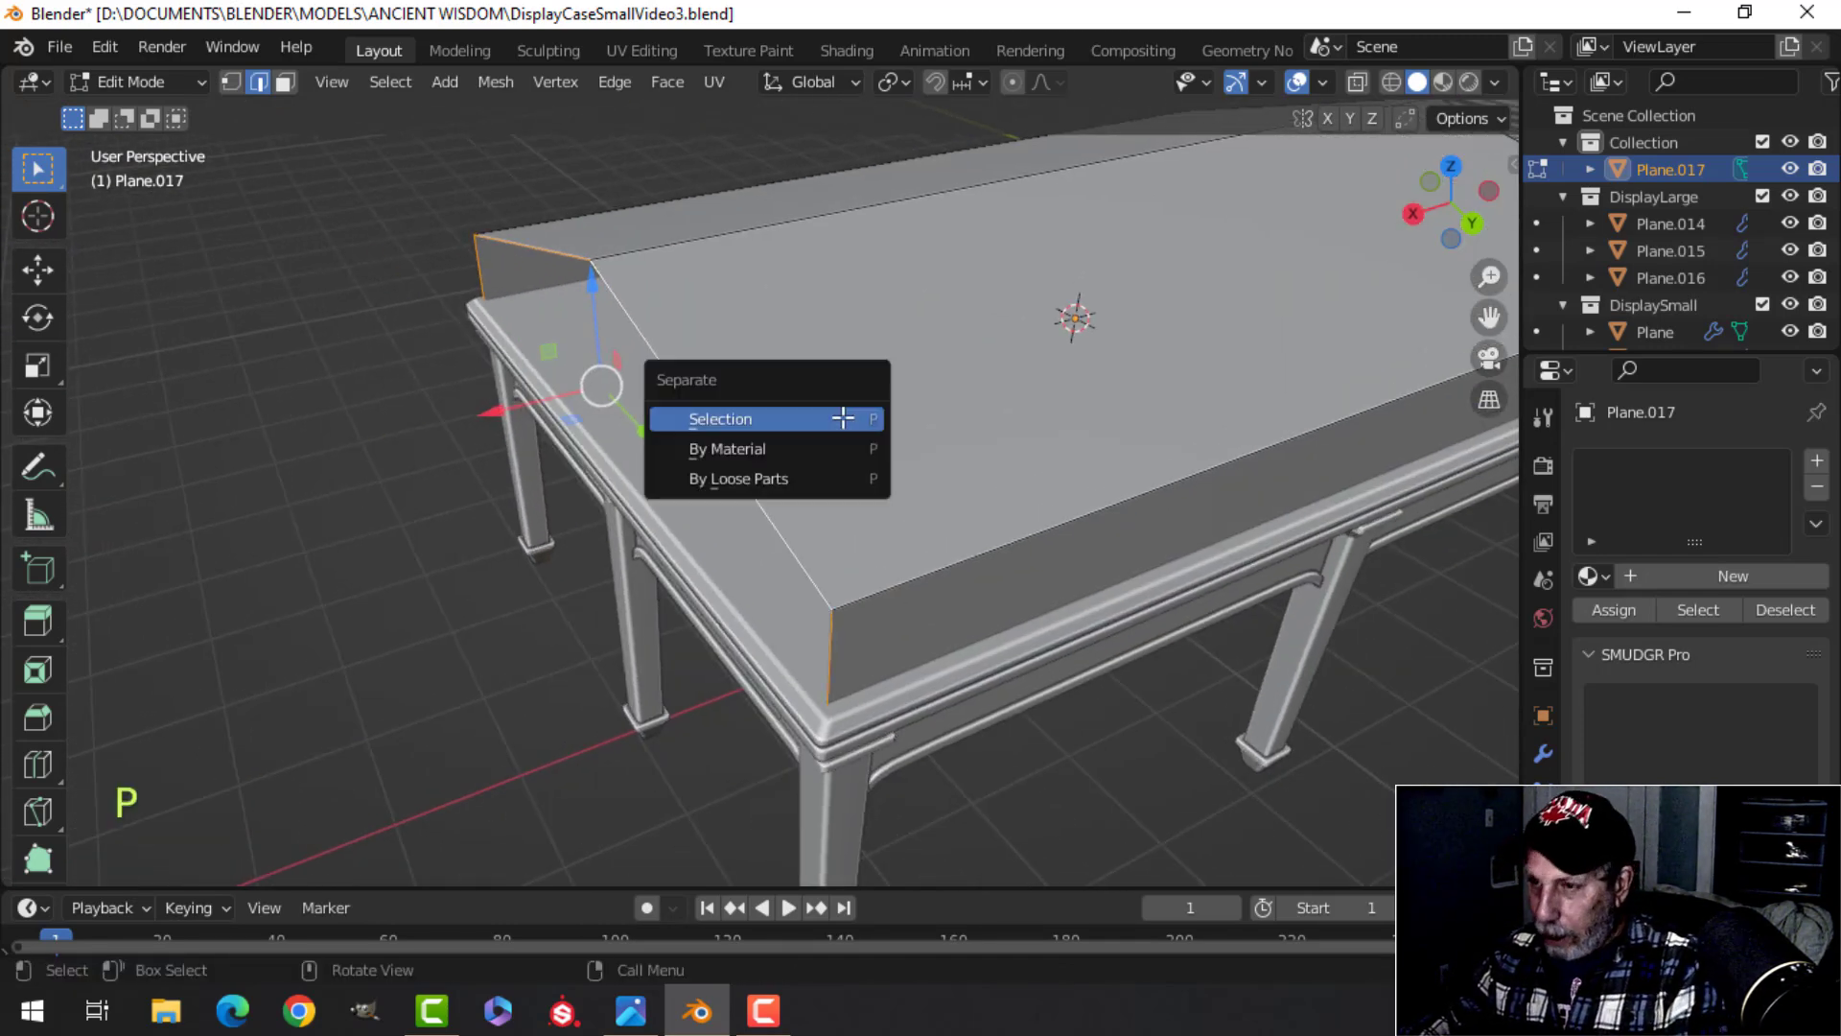
click(842, 418)
Step: Delete the original roof and wall surface, keeping only the separated end outline
key(Tab)
click(821, 308)
key(x)
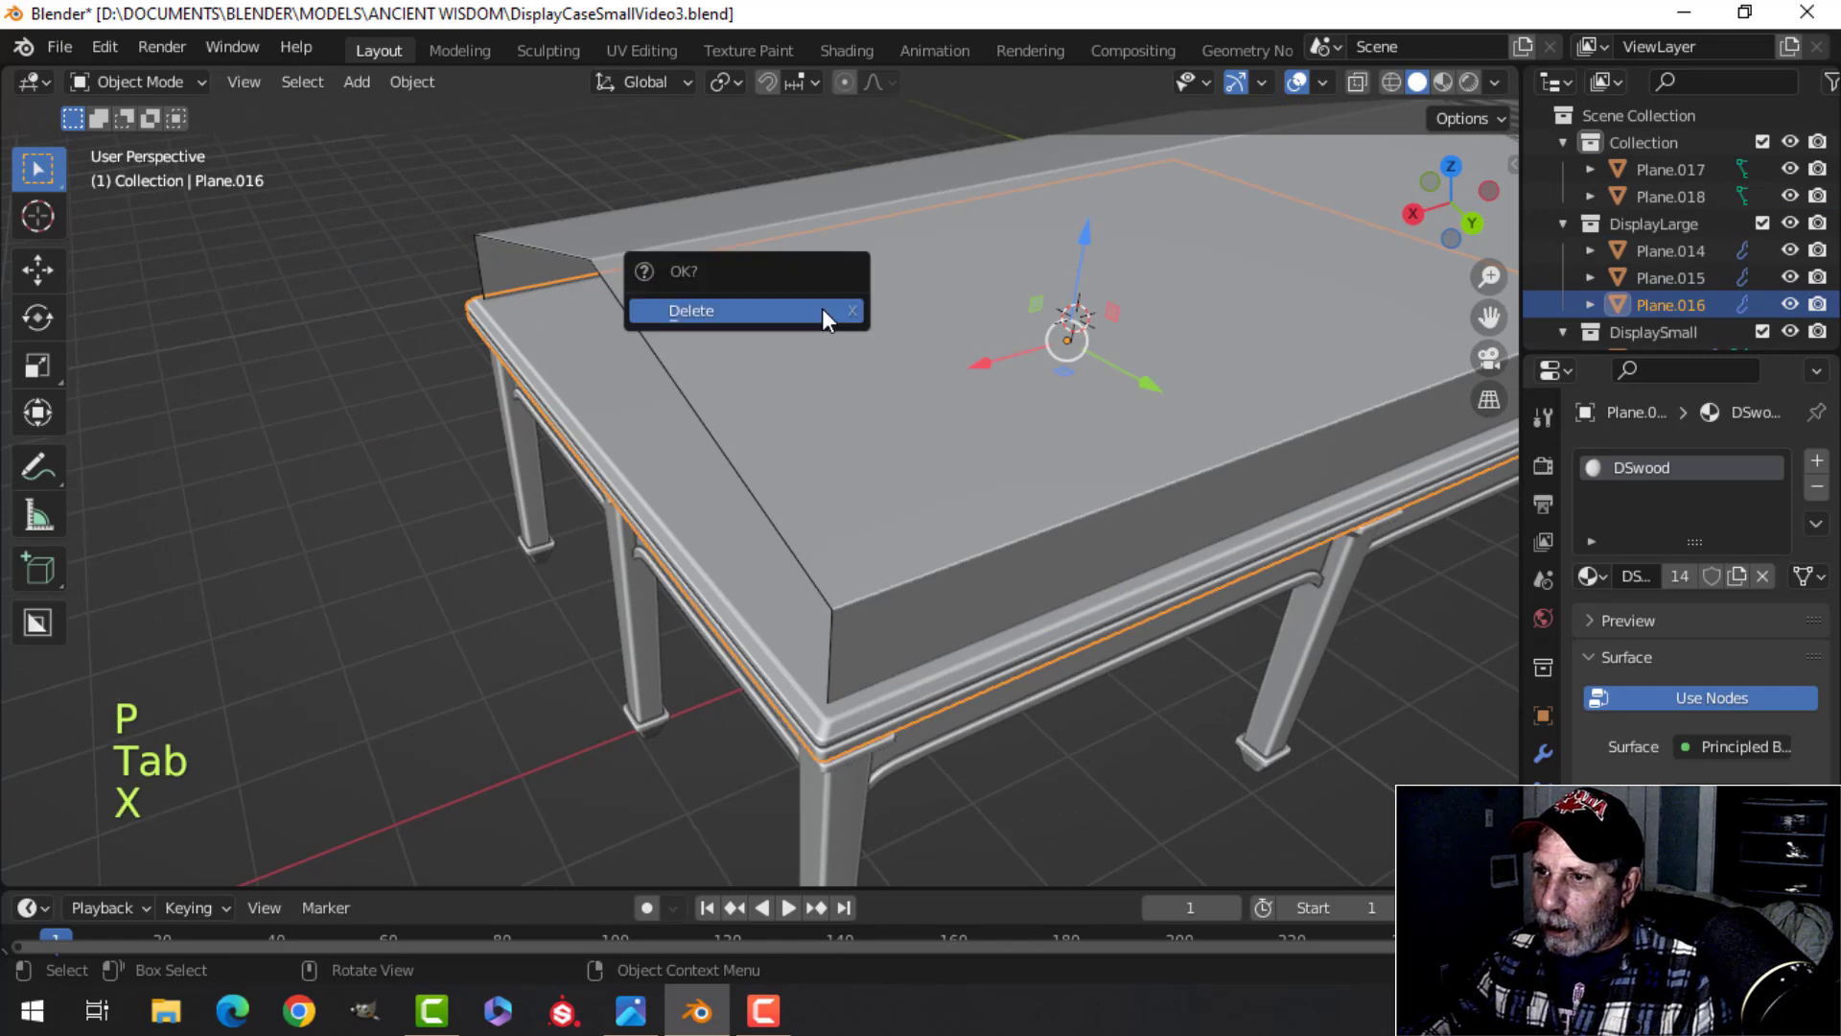
click(888, 272)
key(x)
click(888, 274)
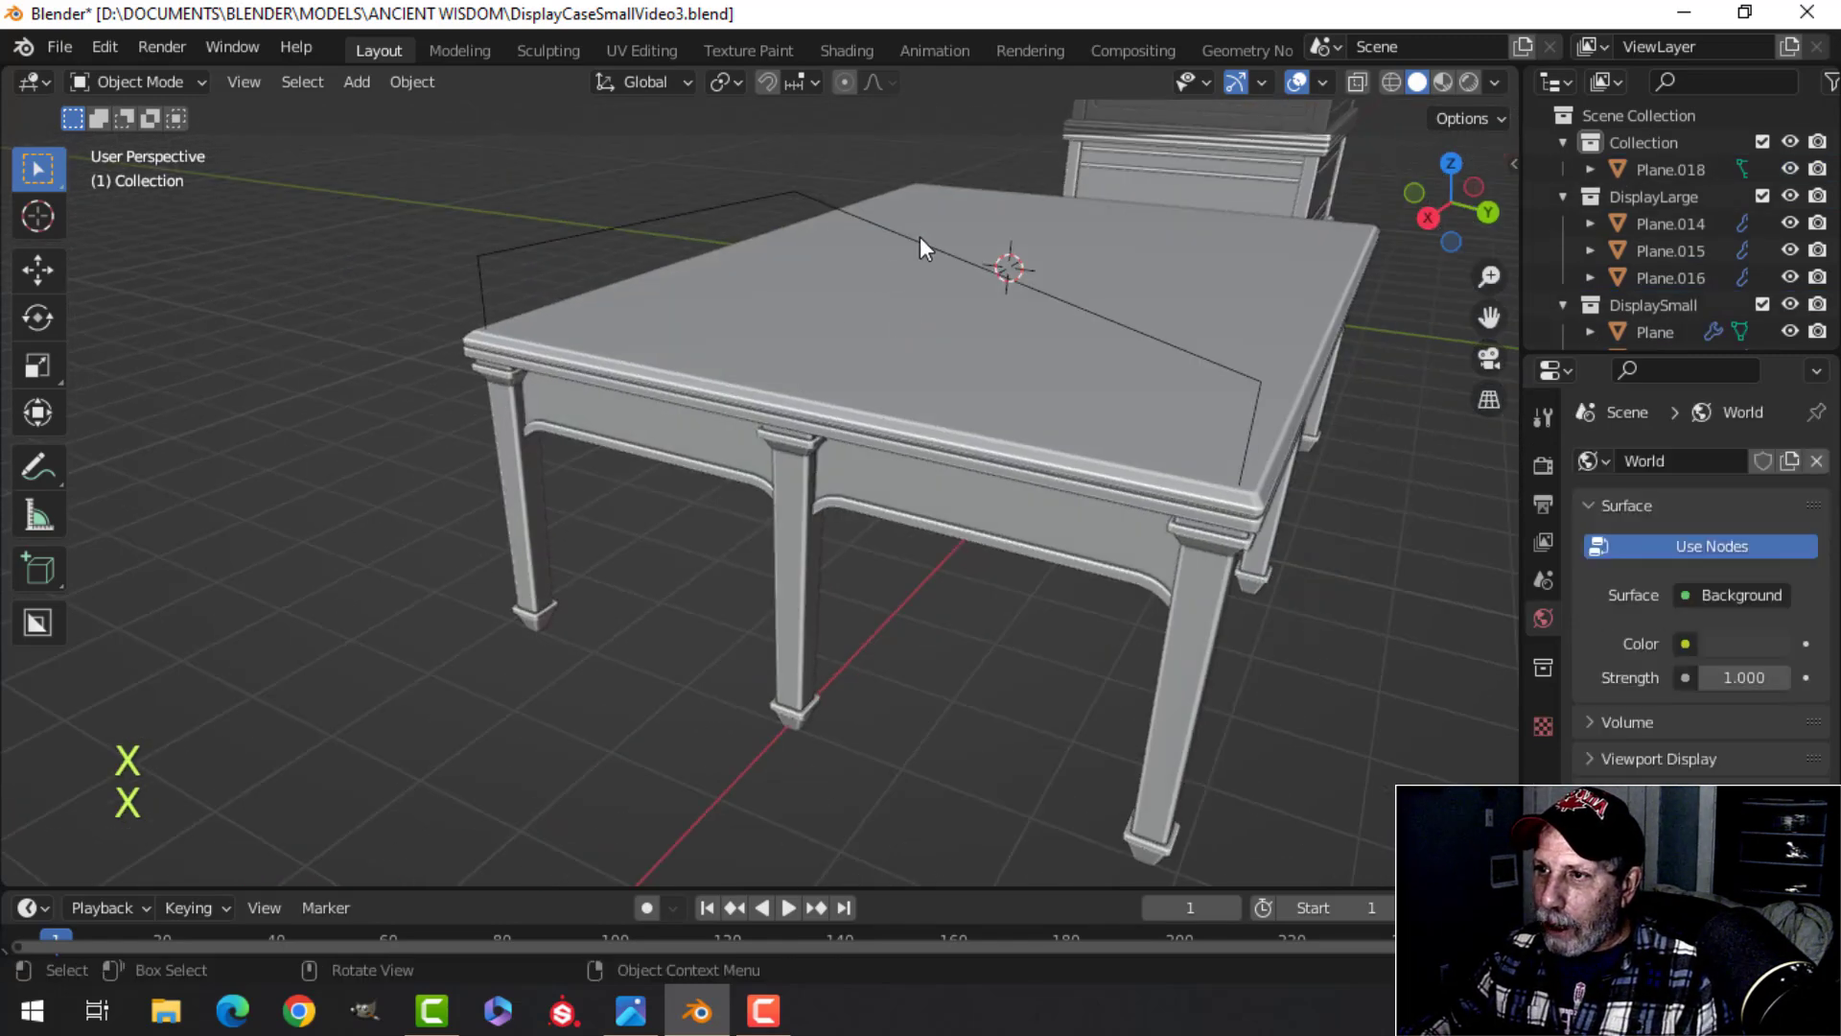
Step: Extrude the whole end outline along X by about 0.16 m toward the board's centre to make a flat strip
click(903, 245)
middle_drag(905, 245, 1023, 267)
click(1090, 209)
middle_drag(1090, 209, 892, 269)
shift+middle_drag(748, 309, 807, 317)
middle_drag(807, 316, 836, 422)
key(Tab)
key(a)
scroll(765, 317, up, 5)
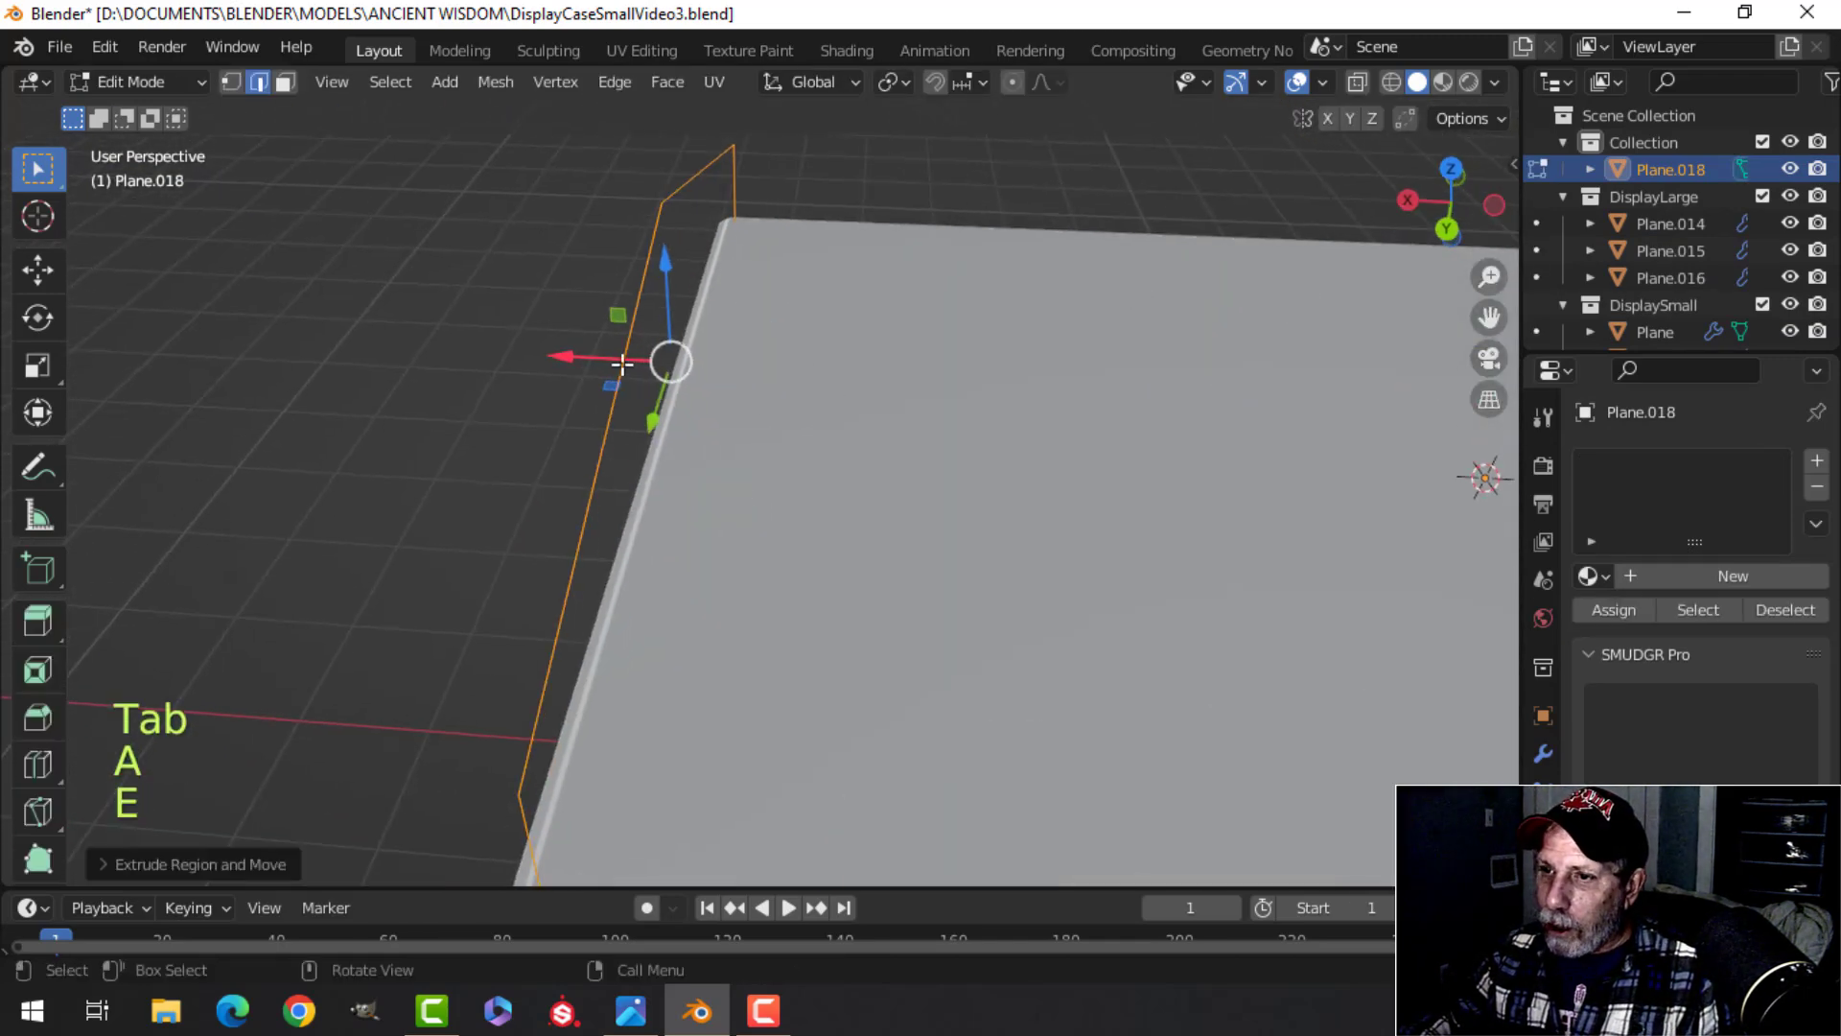
drag(587, 355, 596, 356)
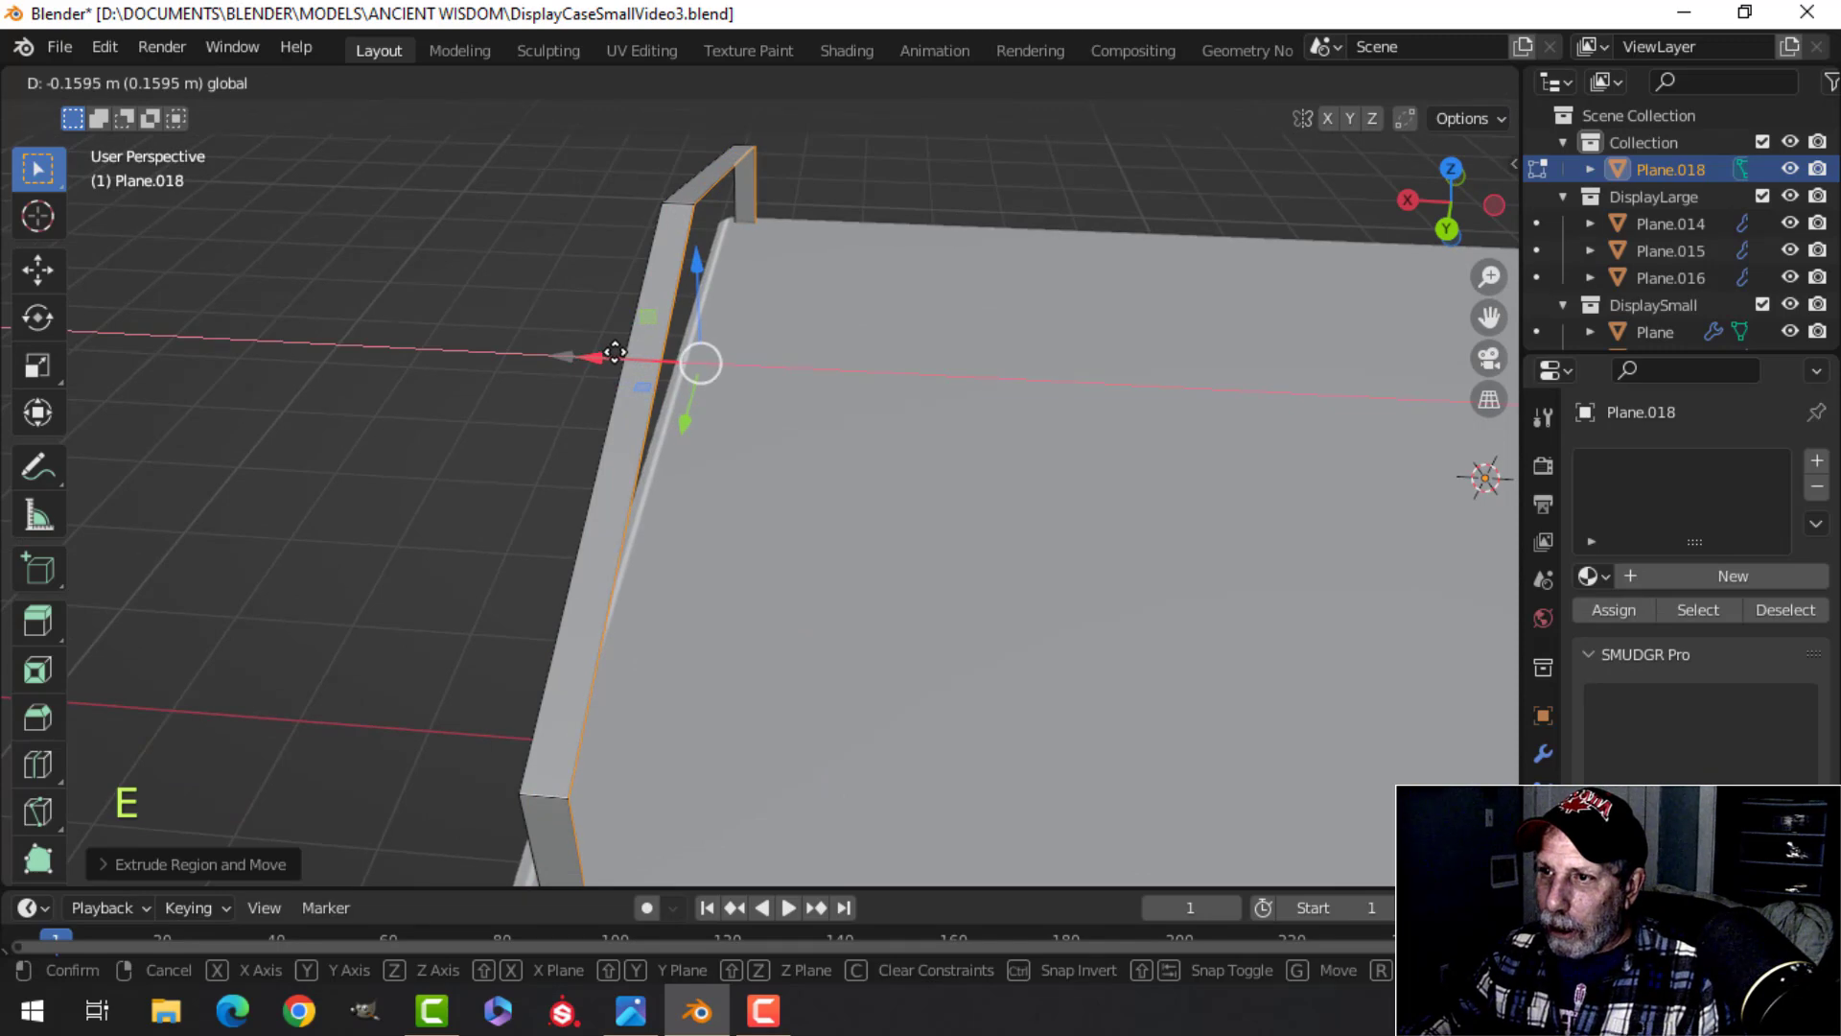
scroll(617, 340, down, 8)
Step: Select the entire strip and correct the direction of its face normals
key(a)
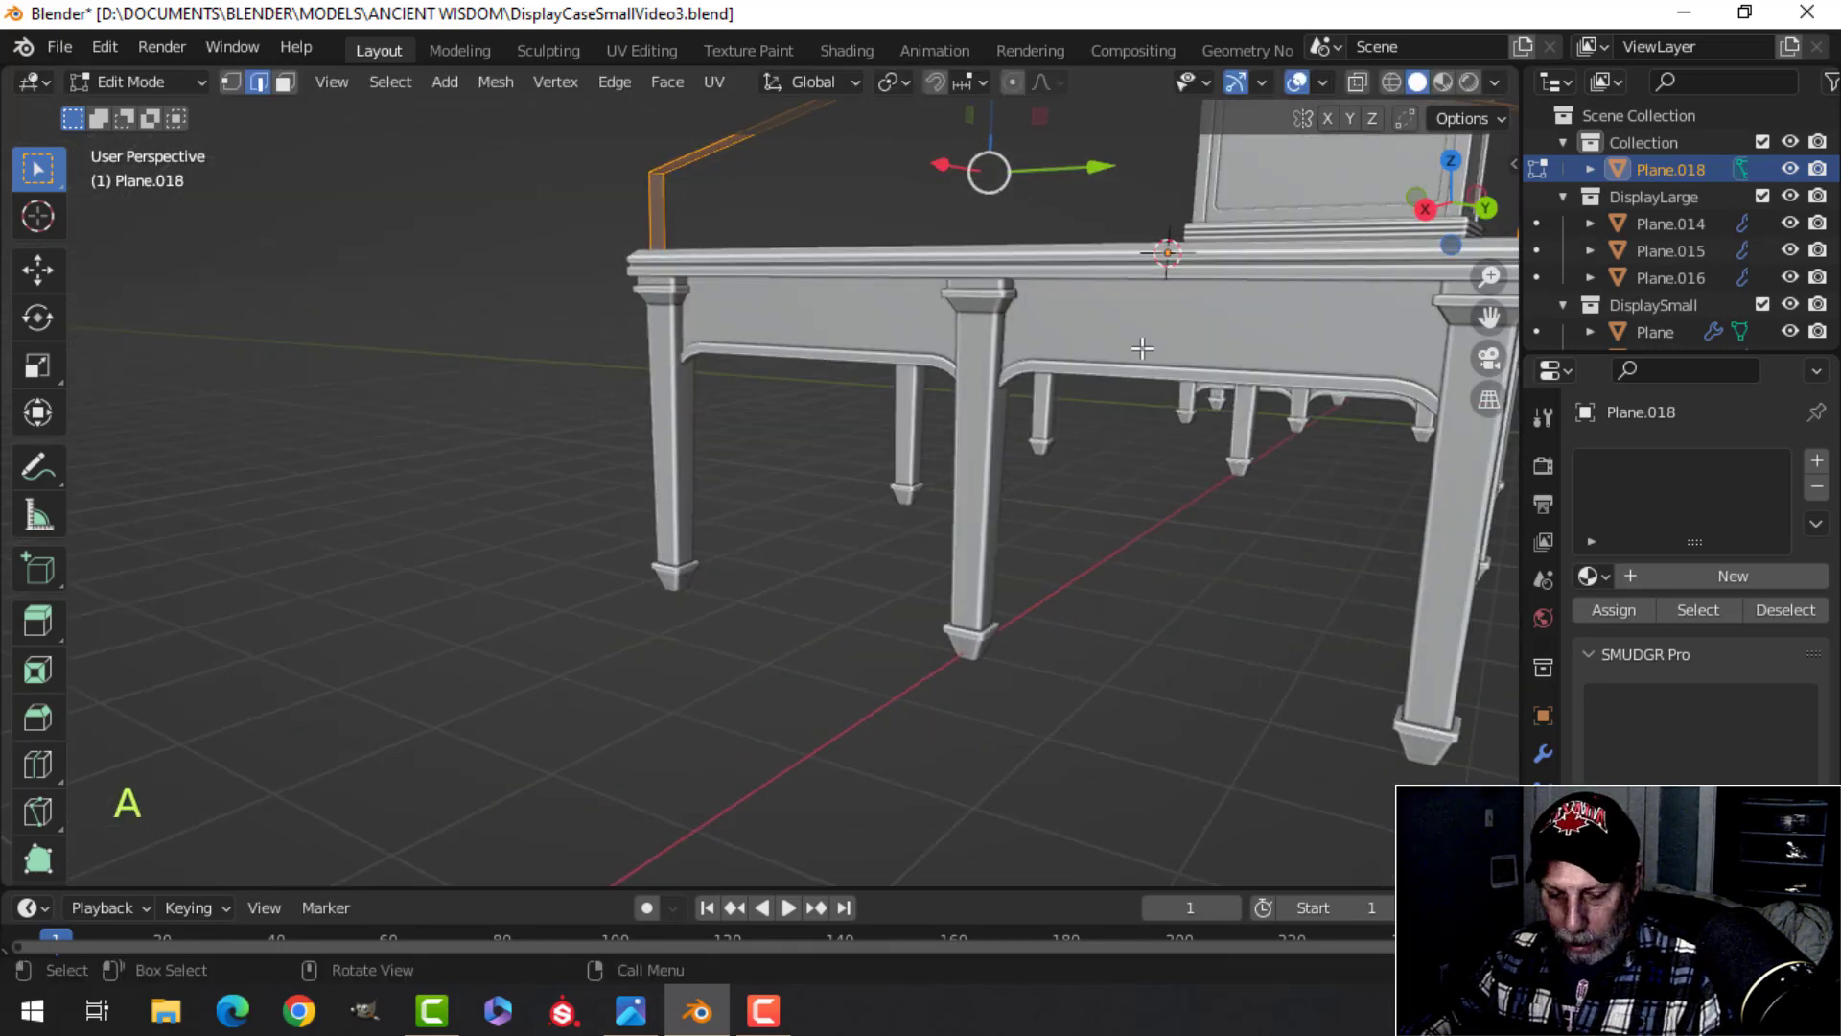
key(alt+n)
click(1106, 370)
scroll(1103, 372, down, 4)
shift+middle_drag(1045, 393, 863, 422)
mouse_move(863, 422)
middle_down()
mouse_move(843, 514)
mouse_move(803, 462)
mouse_move(892, 431)
middle_up()
scroll(843, 514, up, 2)
scroll(815, 476, down, 2)
middle_drag(891, 432, 922, 428)
scroll(959, 437, up, 2)
shift+middle_drag(1031, 442, 980, 485)
Step: Add a Solidify modifier to the strip with a thickness of 0.114 m and Even Thickness enabled
key(Tab)
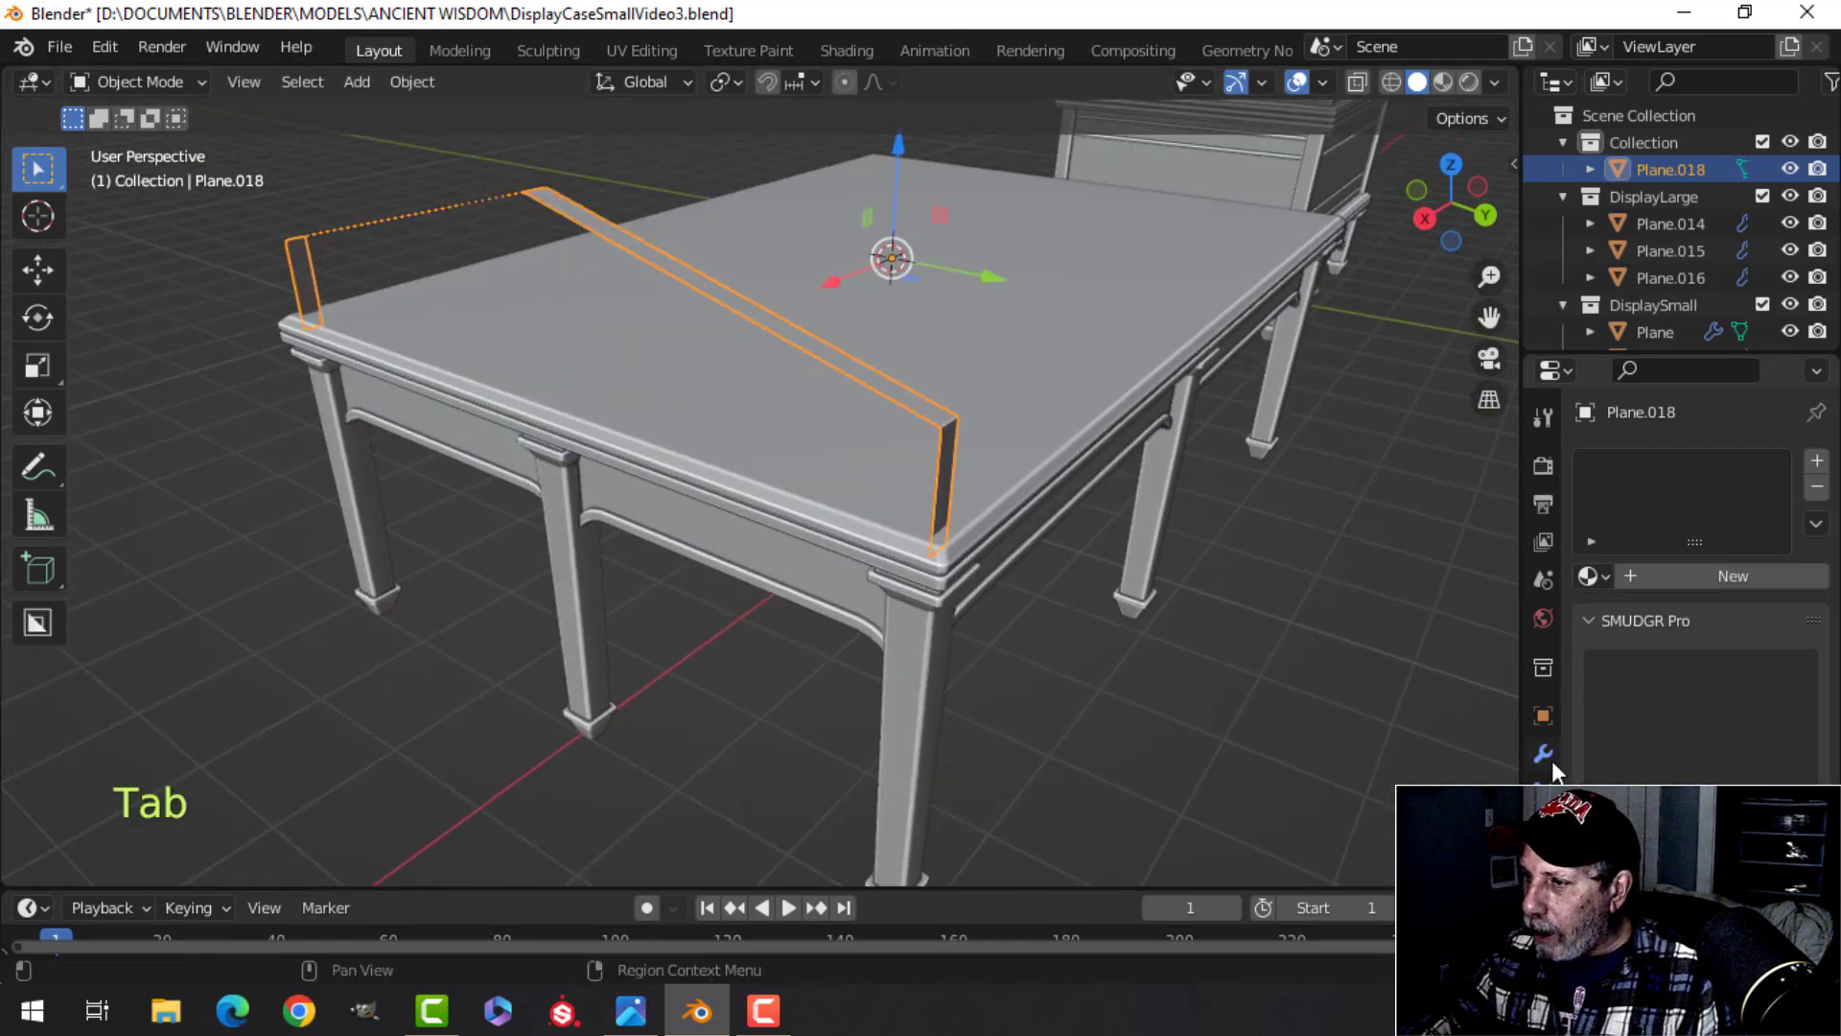
click(1630, 461)
click(1280, 923)
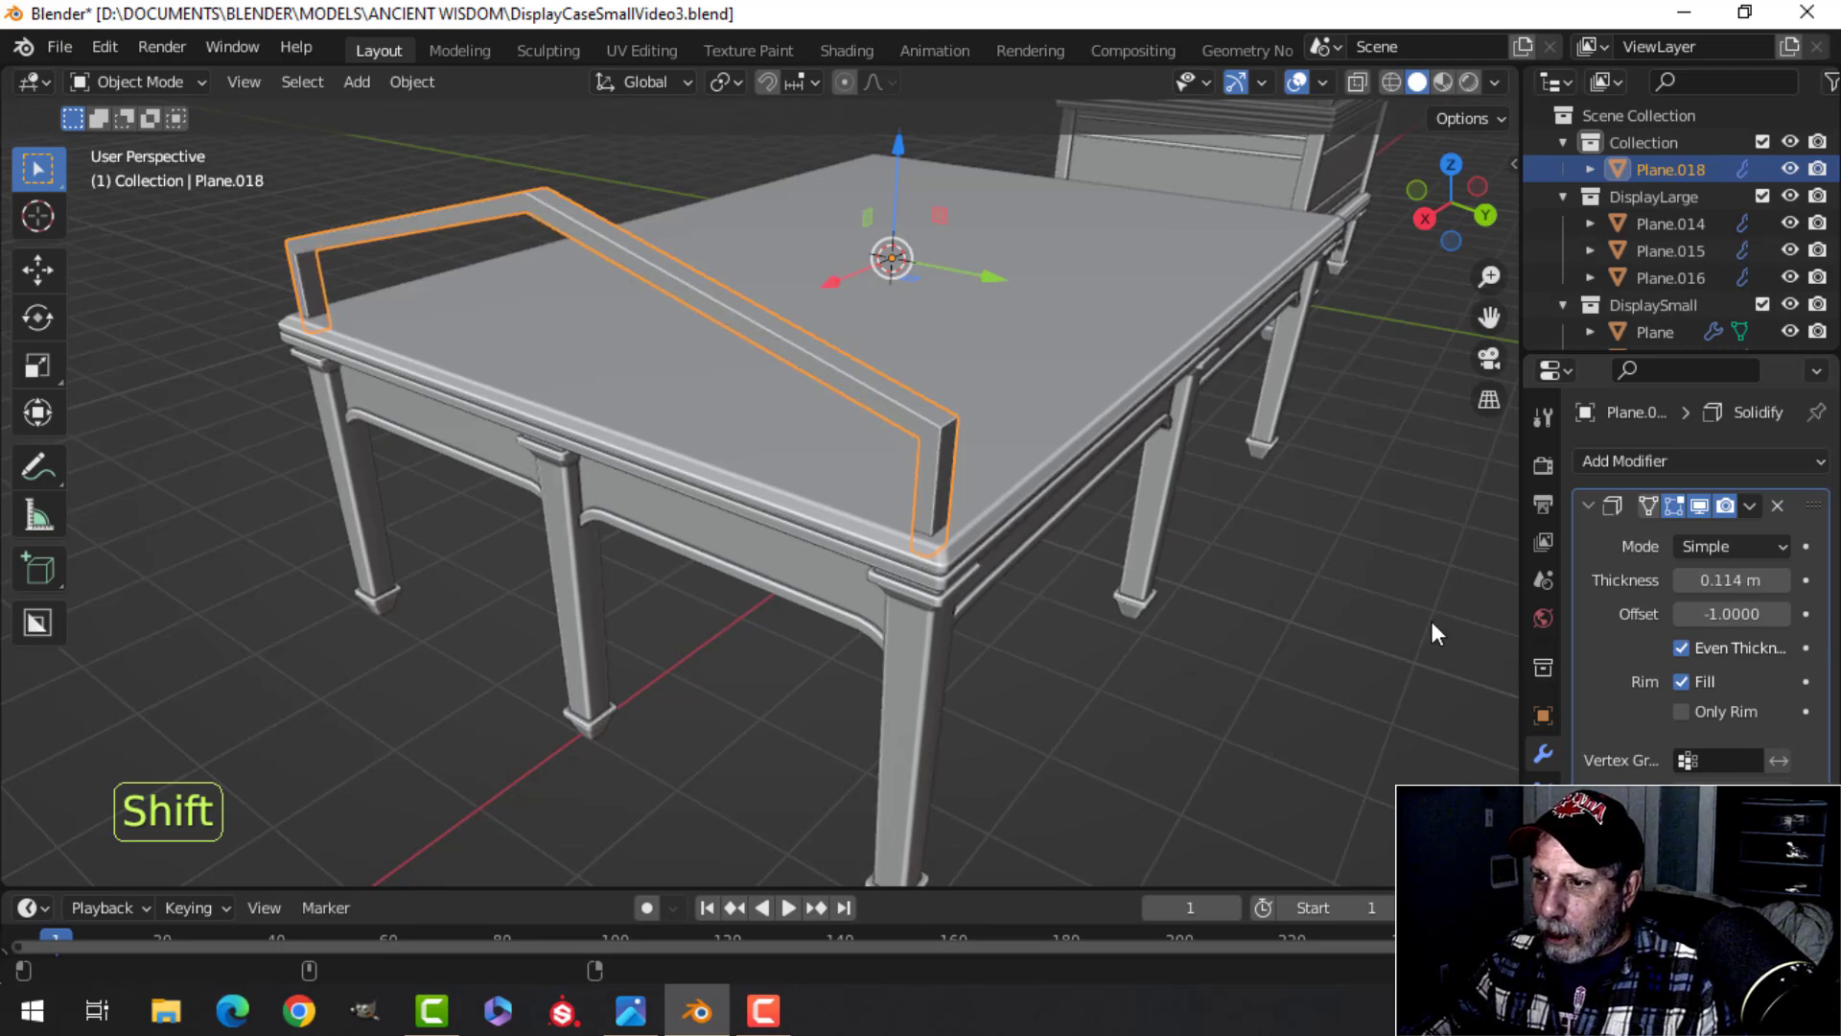
middle_drag(924, 449, 671, 606)
scroll(786, 611, down, 2)
shift+middle_drag(877, 618, 724, 621)
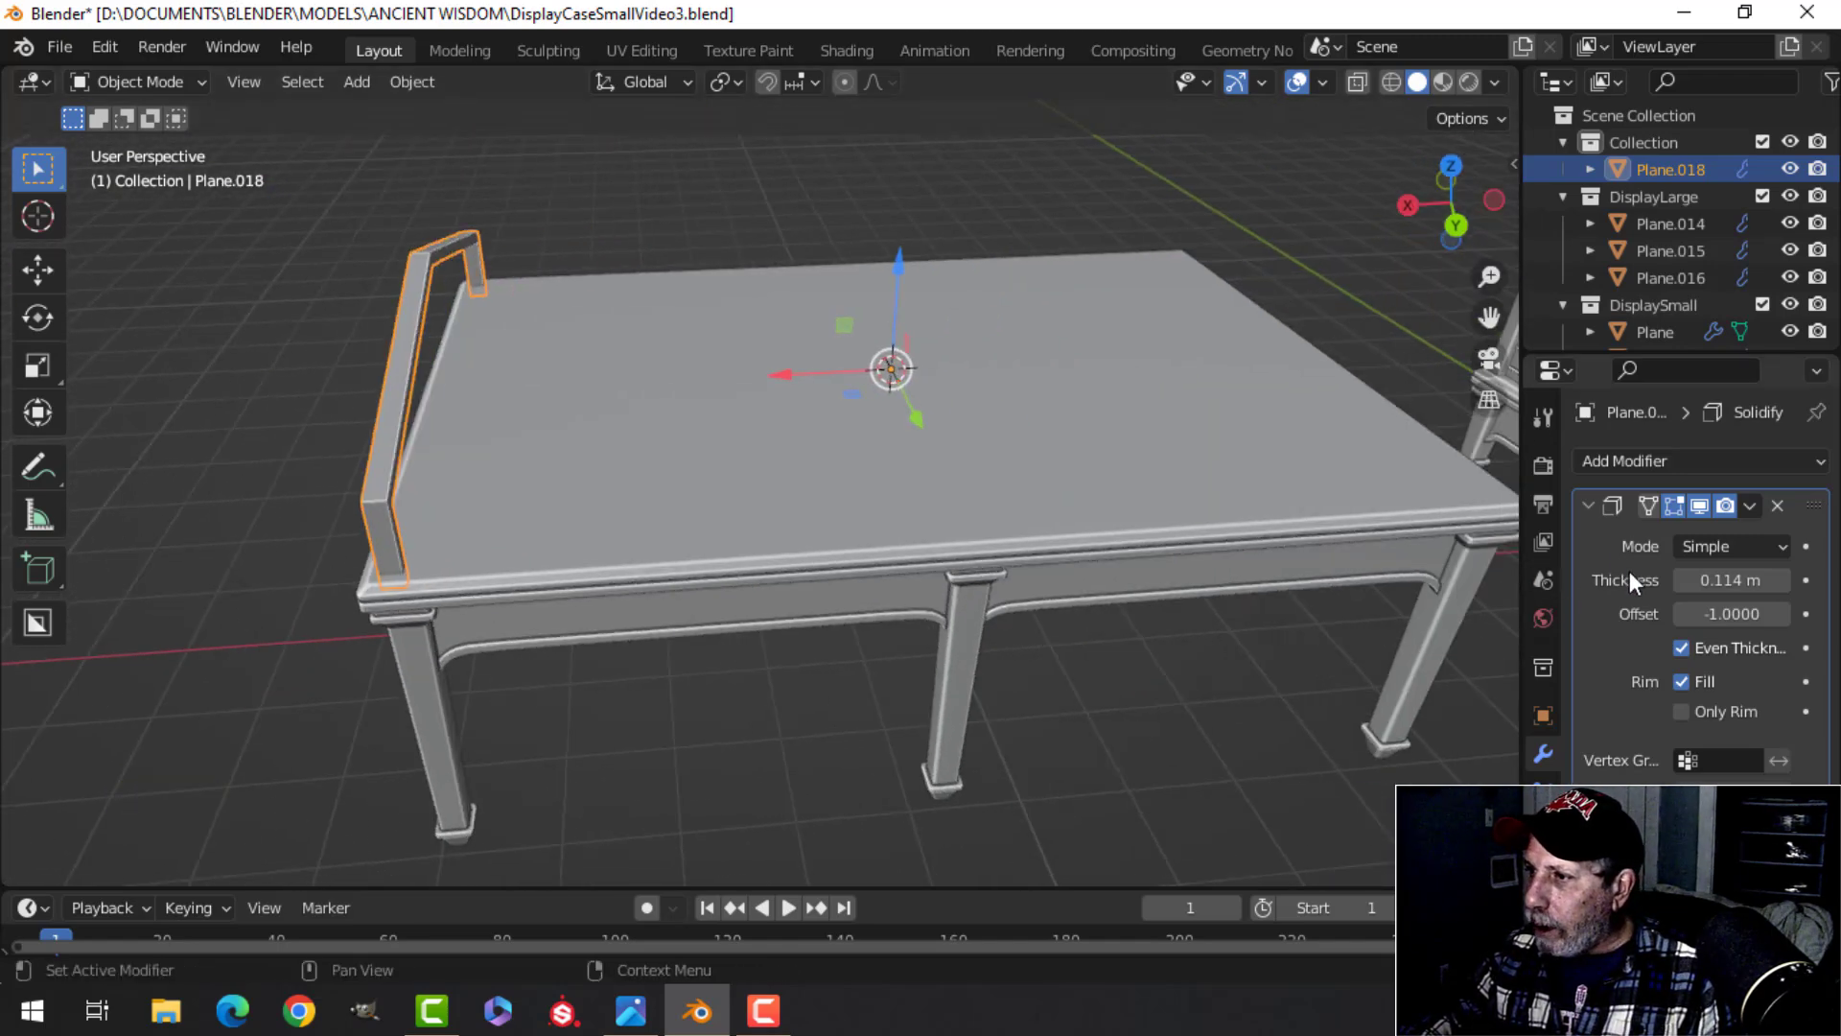
Step: Add a Mirror modifier on the X axis to place a matching frame at the board's opposite end
click(1593, 506)
click(1620, 464)
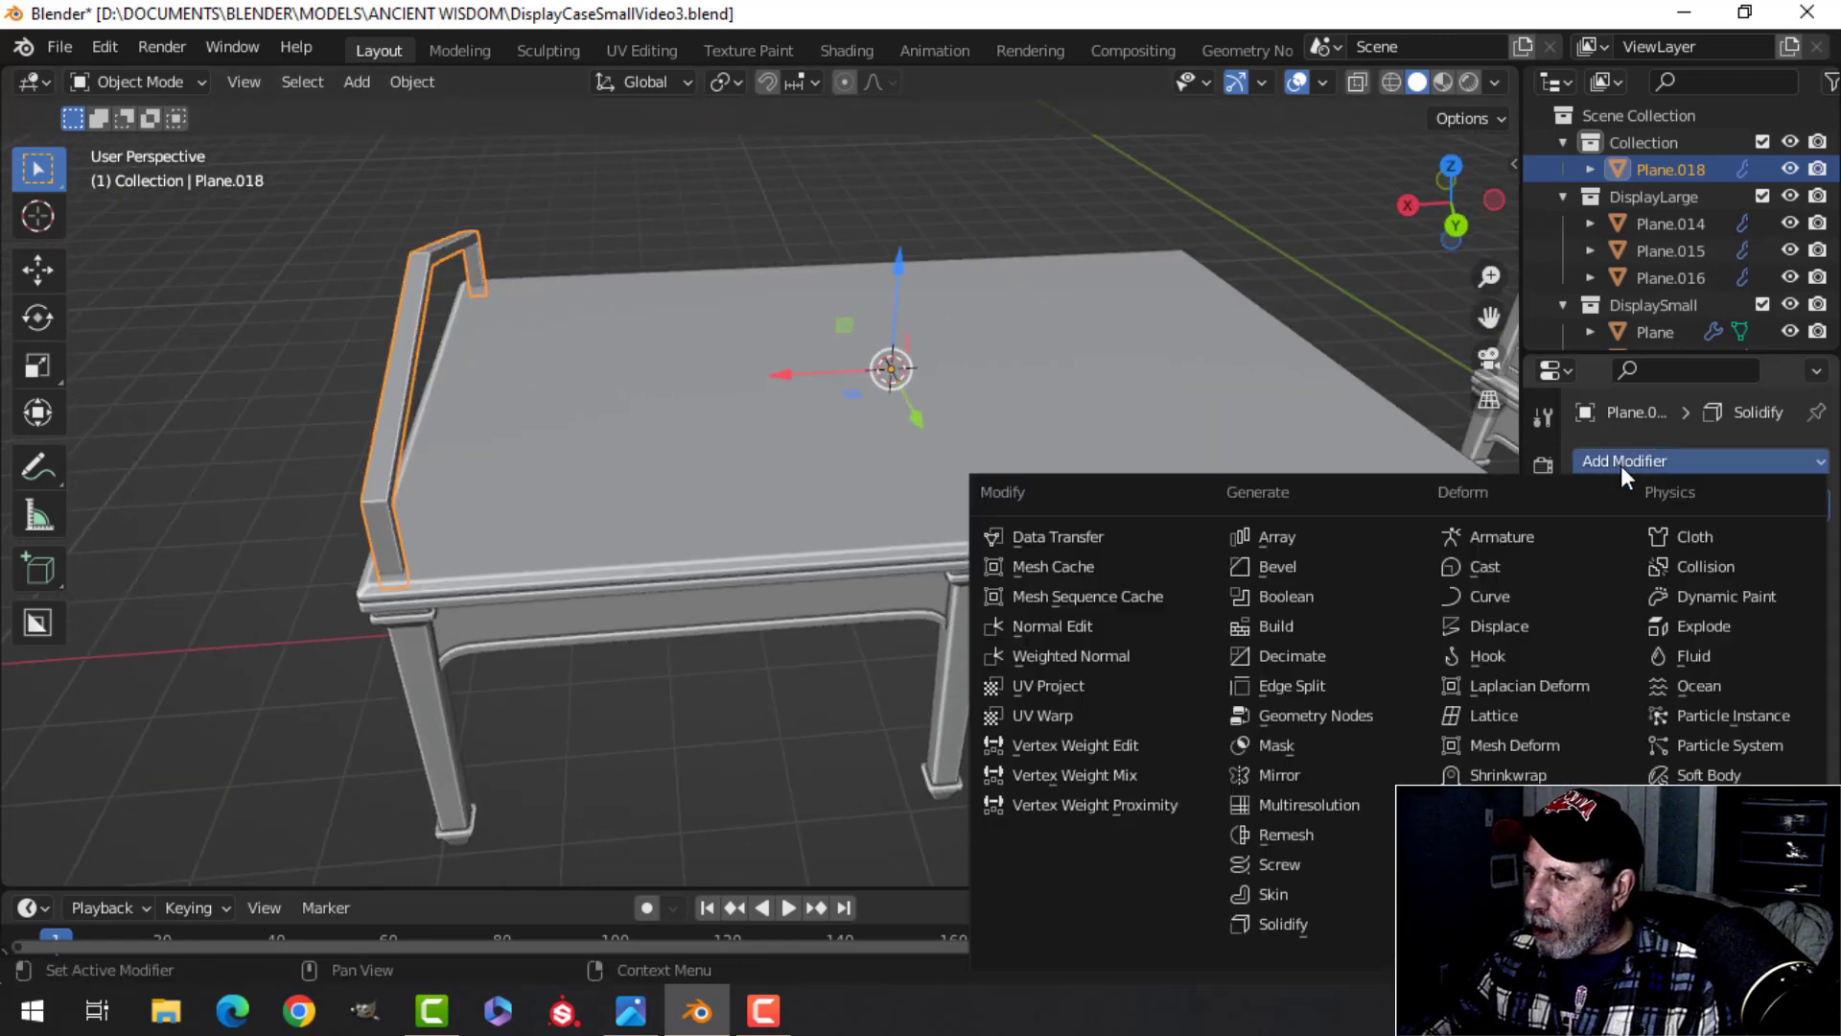
click(1281, 773)
middle_drag(559, 477, 757, 469)
scroll(709, 504, up, 3)
scroll(633, 576, down, 4)
middle_drag(633, 576, 711, 485)
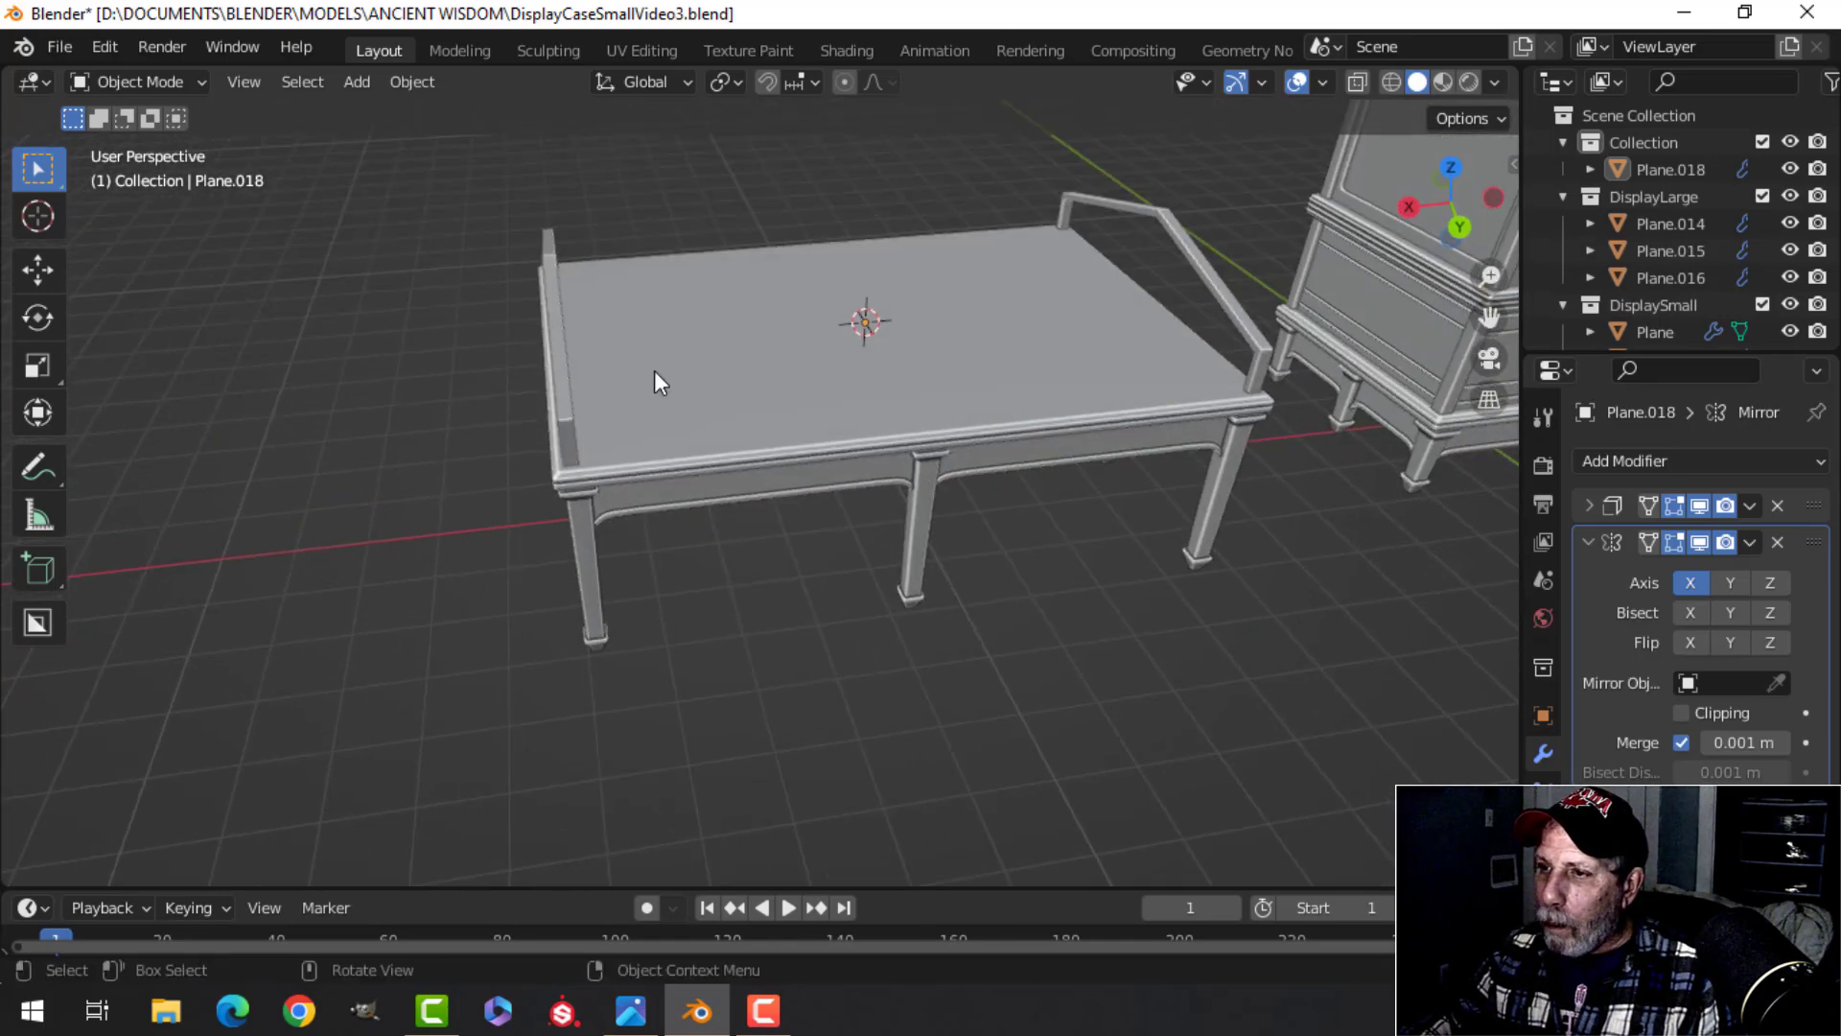
middle_drag(964, 362, 795, 475)
scroll(934, 485, up, 3)
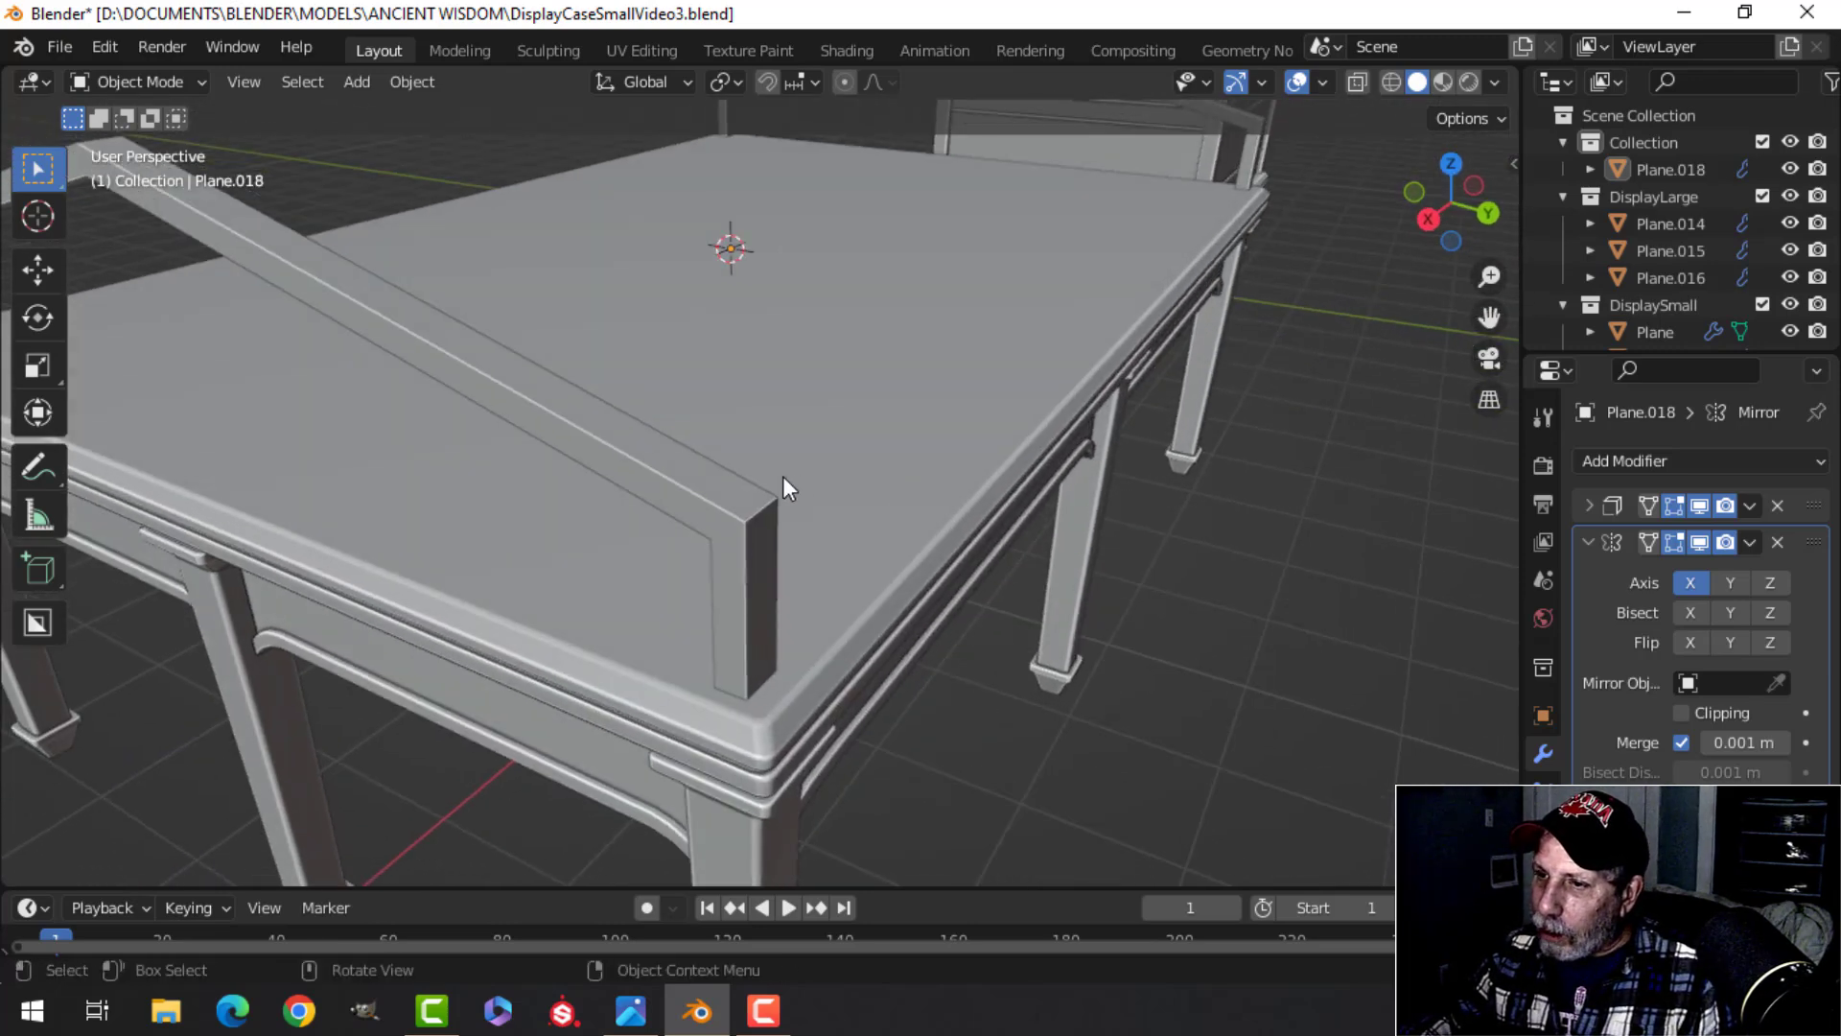
Step: Apply the end frame's Solidify modifier and open the frame's mesh for editing
click(750, 491)
click(1752, 507)
click(1657, 538)
key(Tab)
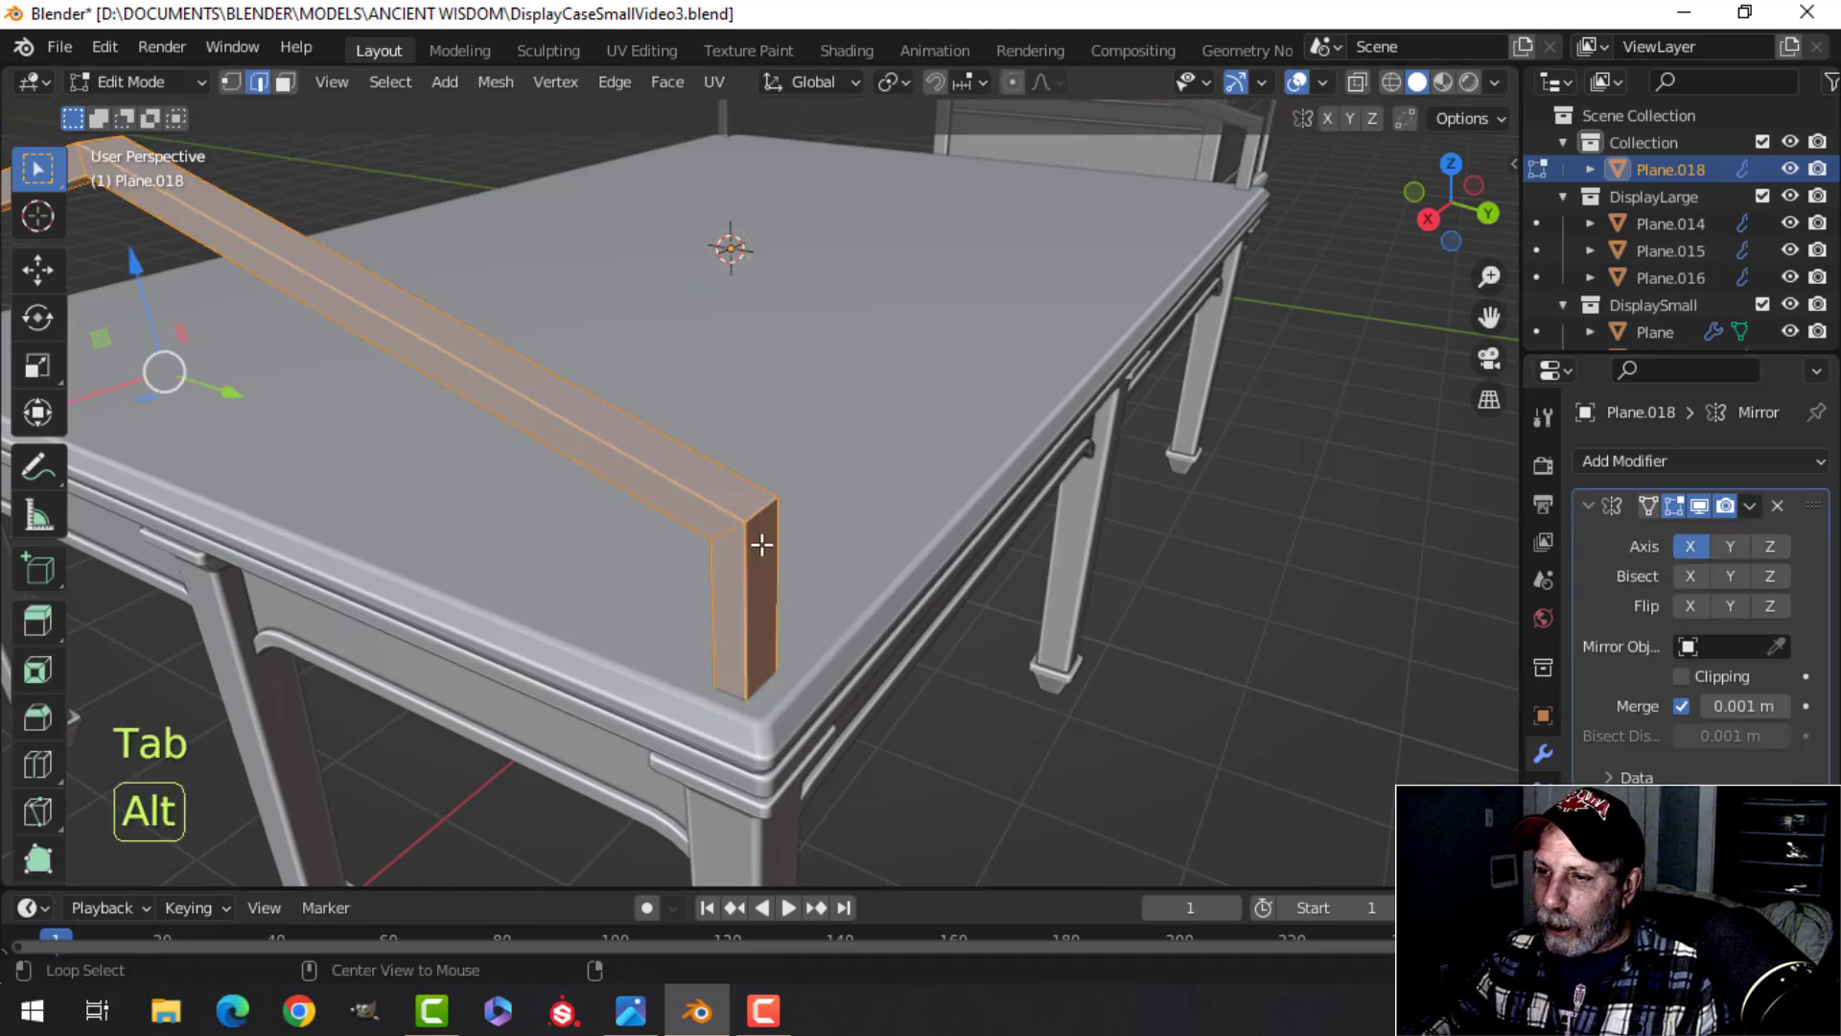
Step: Bevel the edges across the frame's bends by about 0.027 m with 2 segments
shift+middle_drag(616, 498, 964, 595)
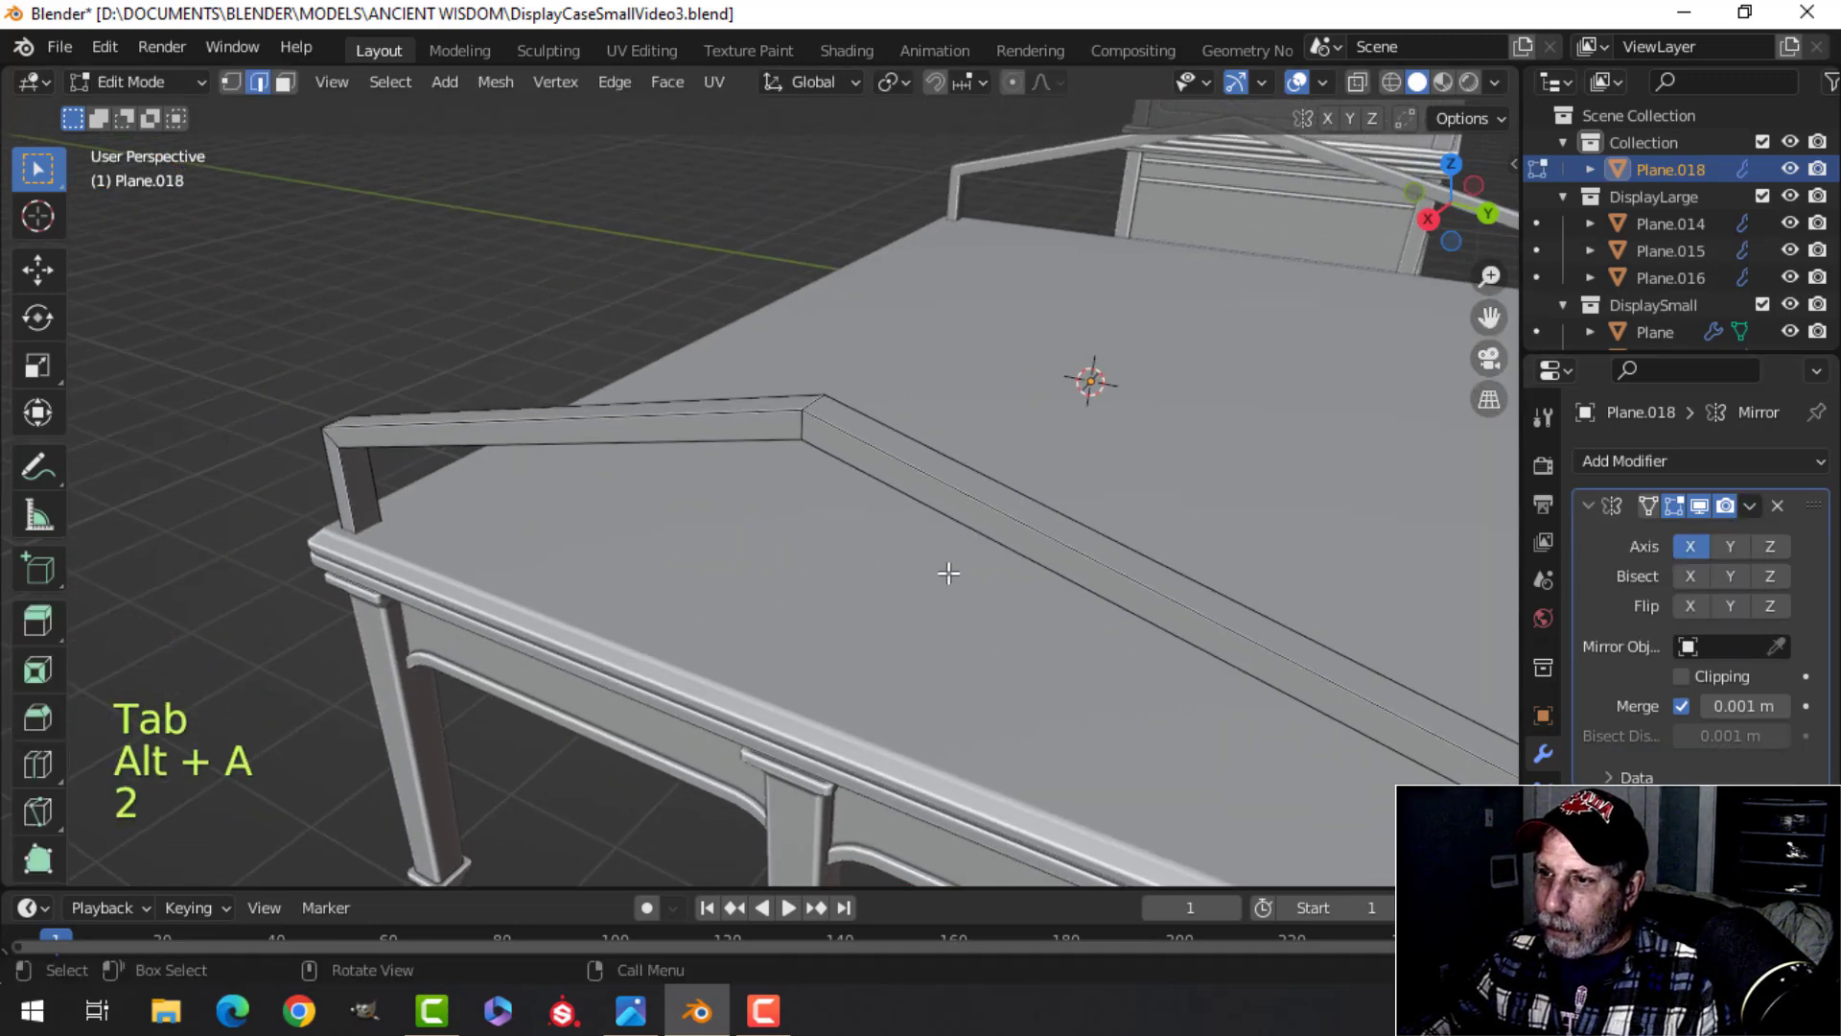
middle_drag(734, 499, 827, 474)
scroll(1013, 568, up, 3)
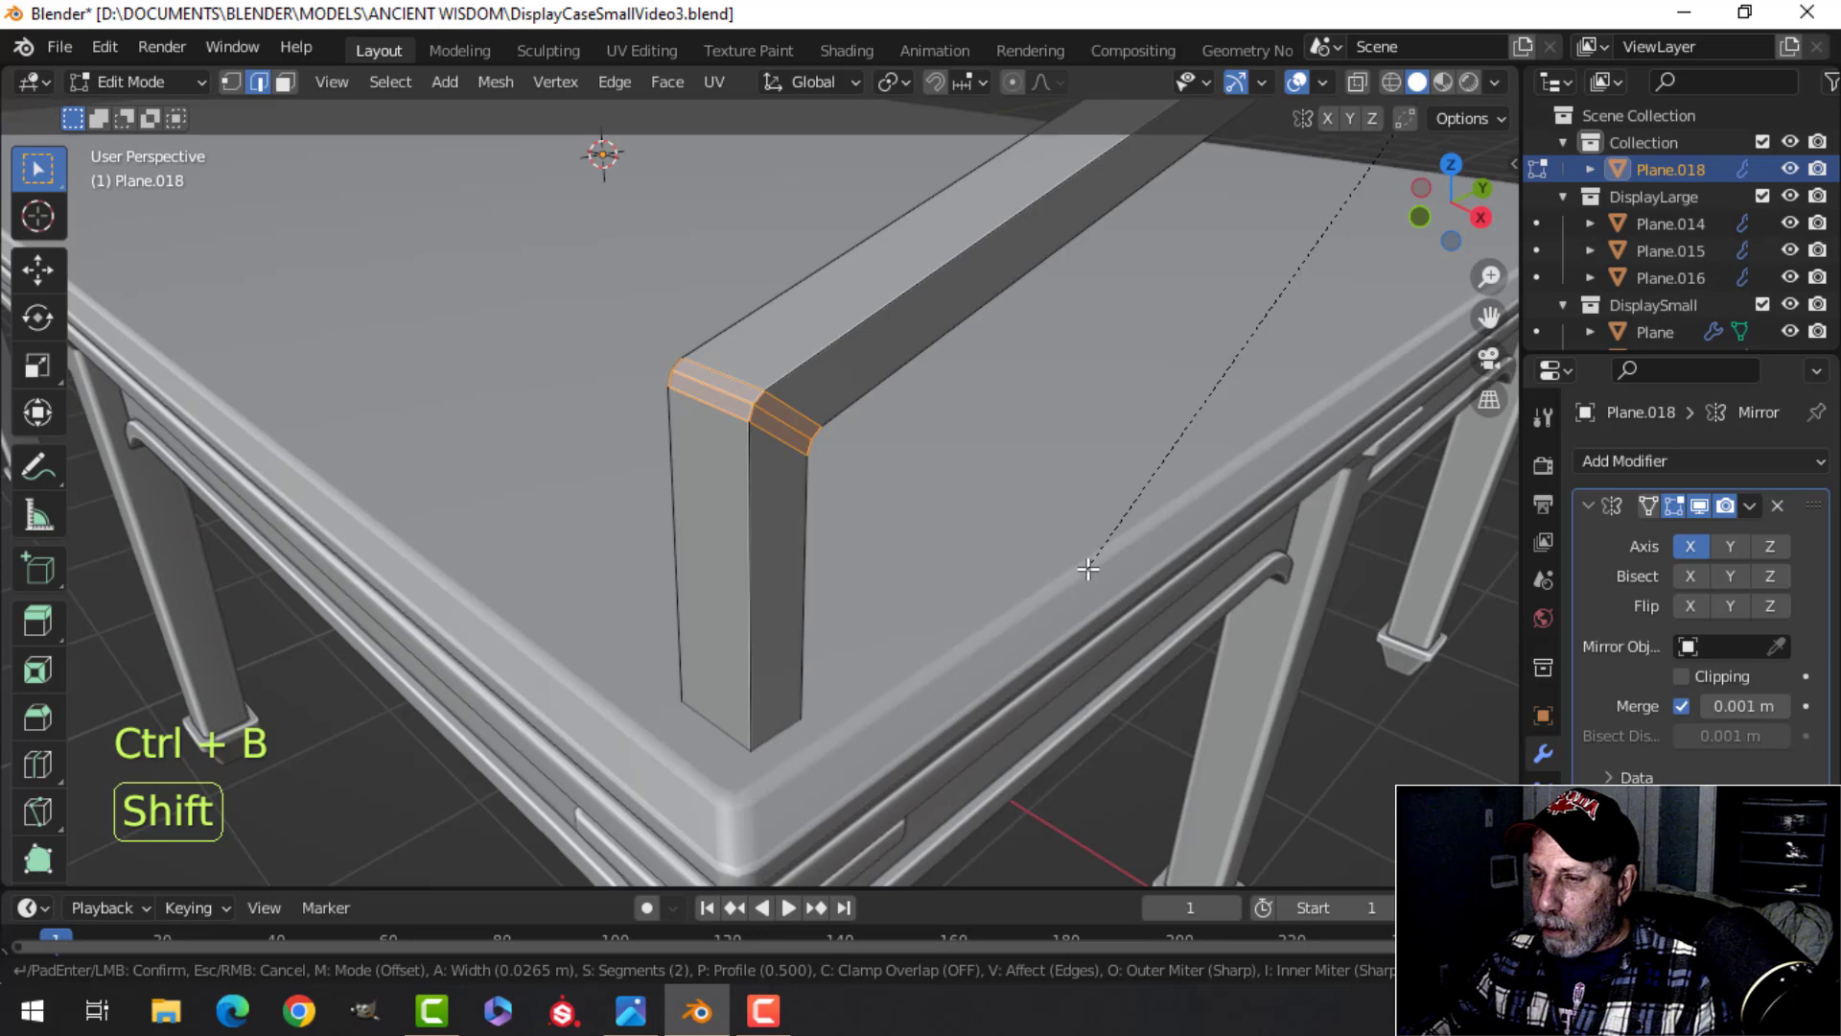
key(alt+a)
scroll(1062, 560, down, 5)
key(Tab)
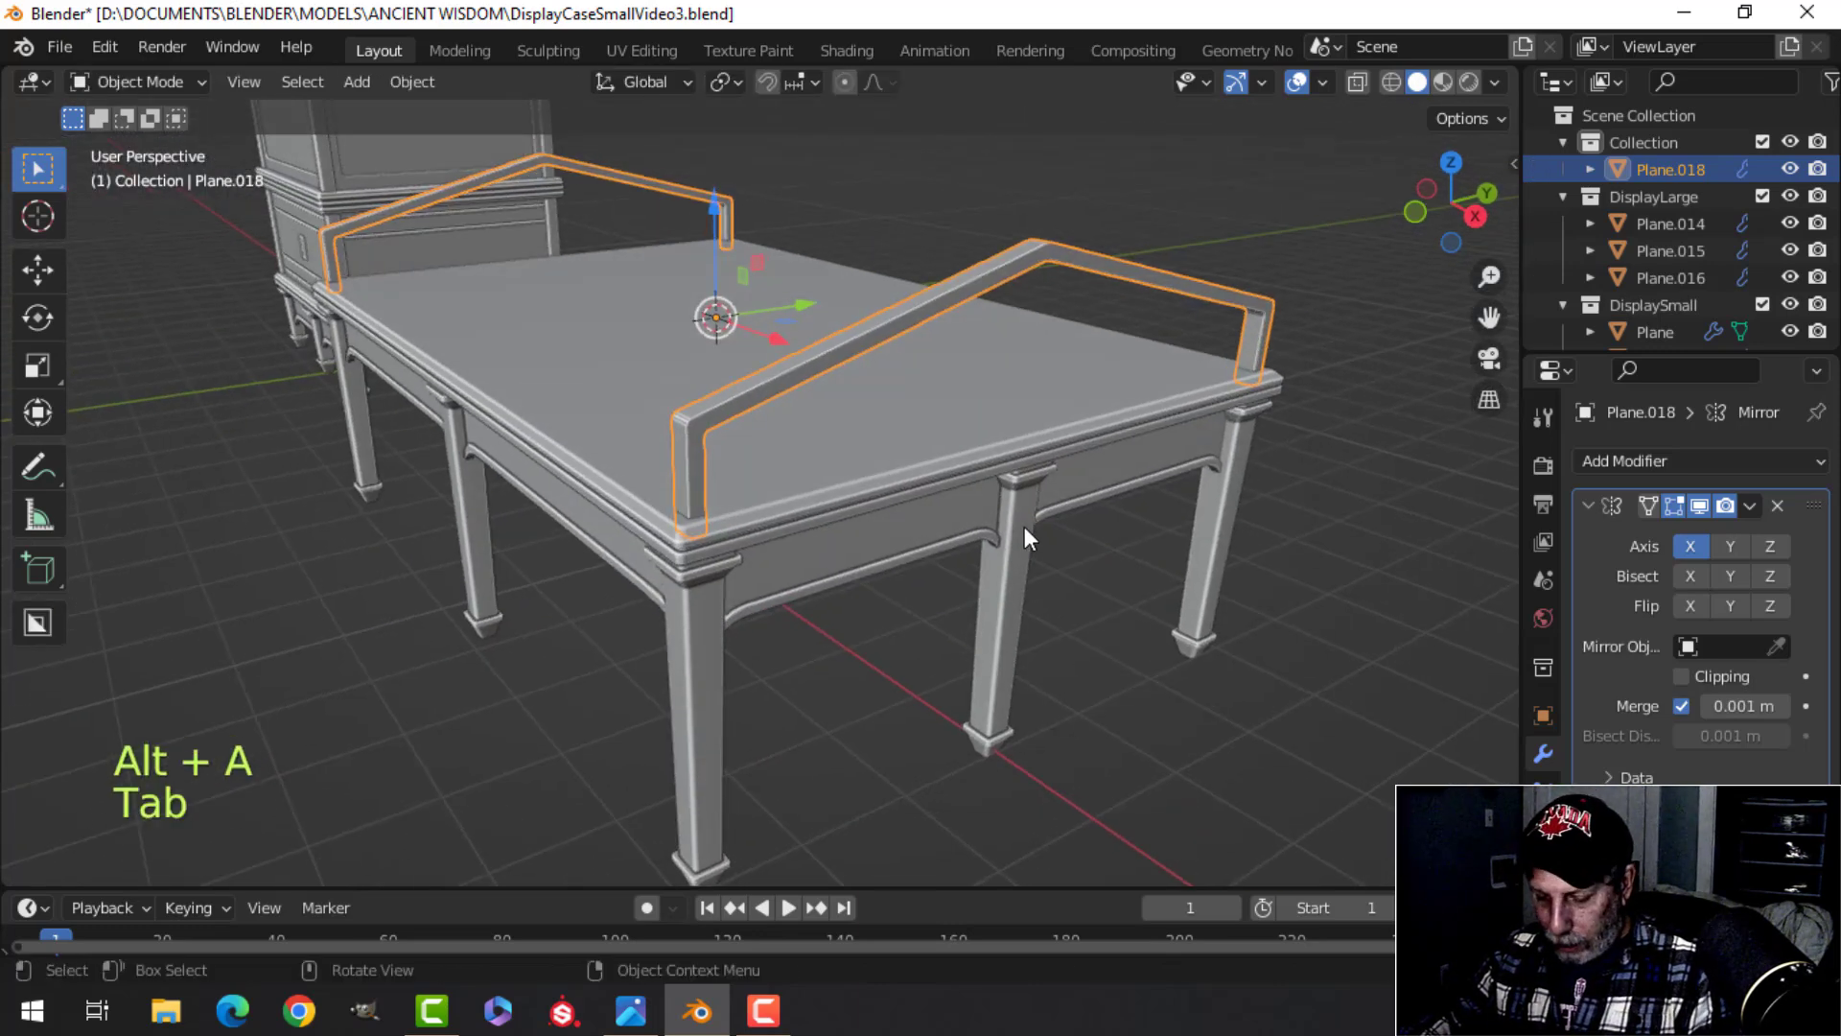
Step: Isolate the frame and delete the bottom end faces of both of its posts
key(slash)
middle_drag(1034, 542, 991, 547)
scroll(988, 272, up, 3)
key(Tab)
scroll(990, 537, up, 3)
key(alt+a)
shift+middle_drag(985, 387, 892, 464)
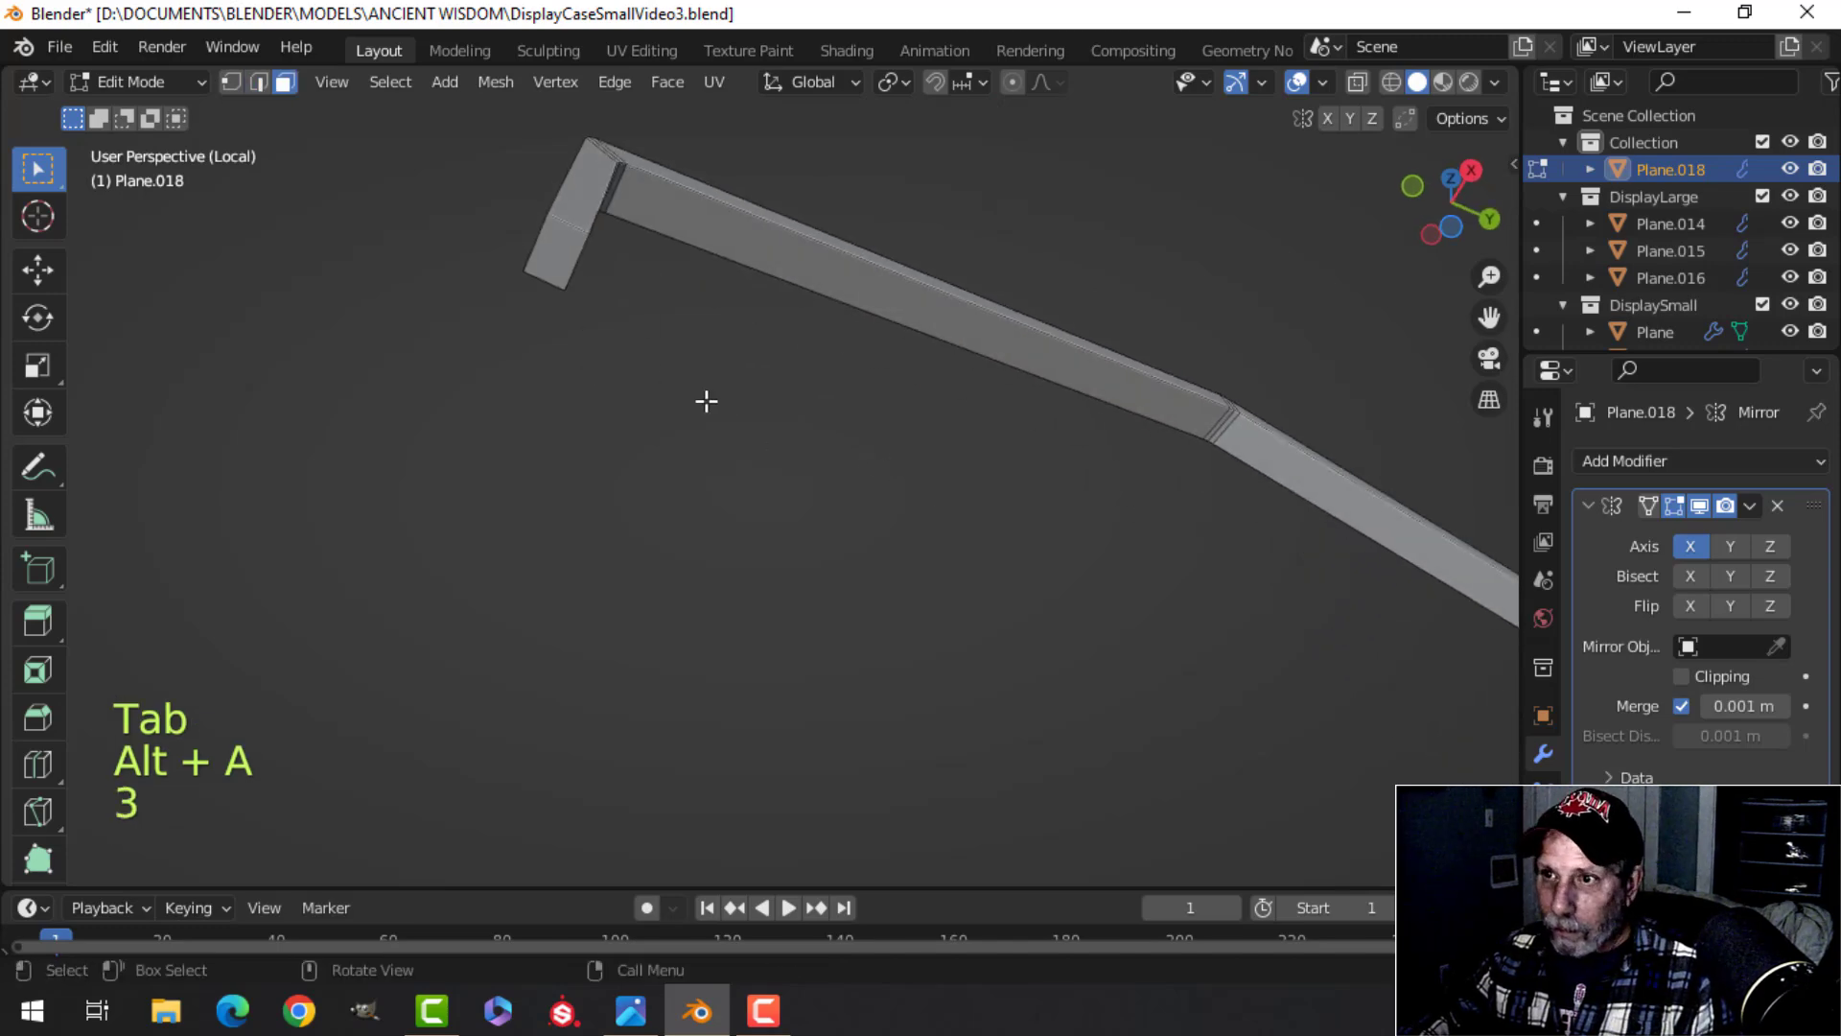
key(x)
click(520, 302)
scroll(671, 365, down, 4)
shift+middle_drag(1218, 628, 803, 614)
scroll(707, 503, up, 5)
key(x)
click(649, 527)
scroll(803, 604, down, 3)
Step: Bevel the frame's long edges by about 0.010 m with 2 segments, and leave local view
shift+middle_drag(803, 595, 822, 384)
middle_drag(823, 403, 833, 486)
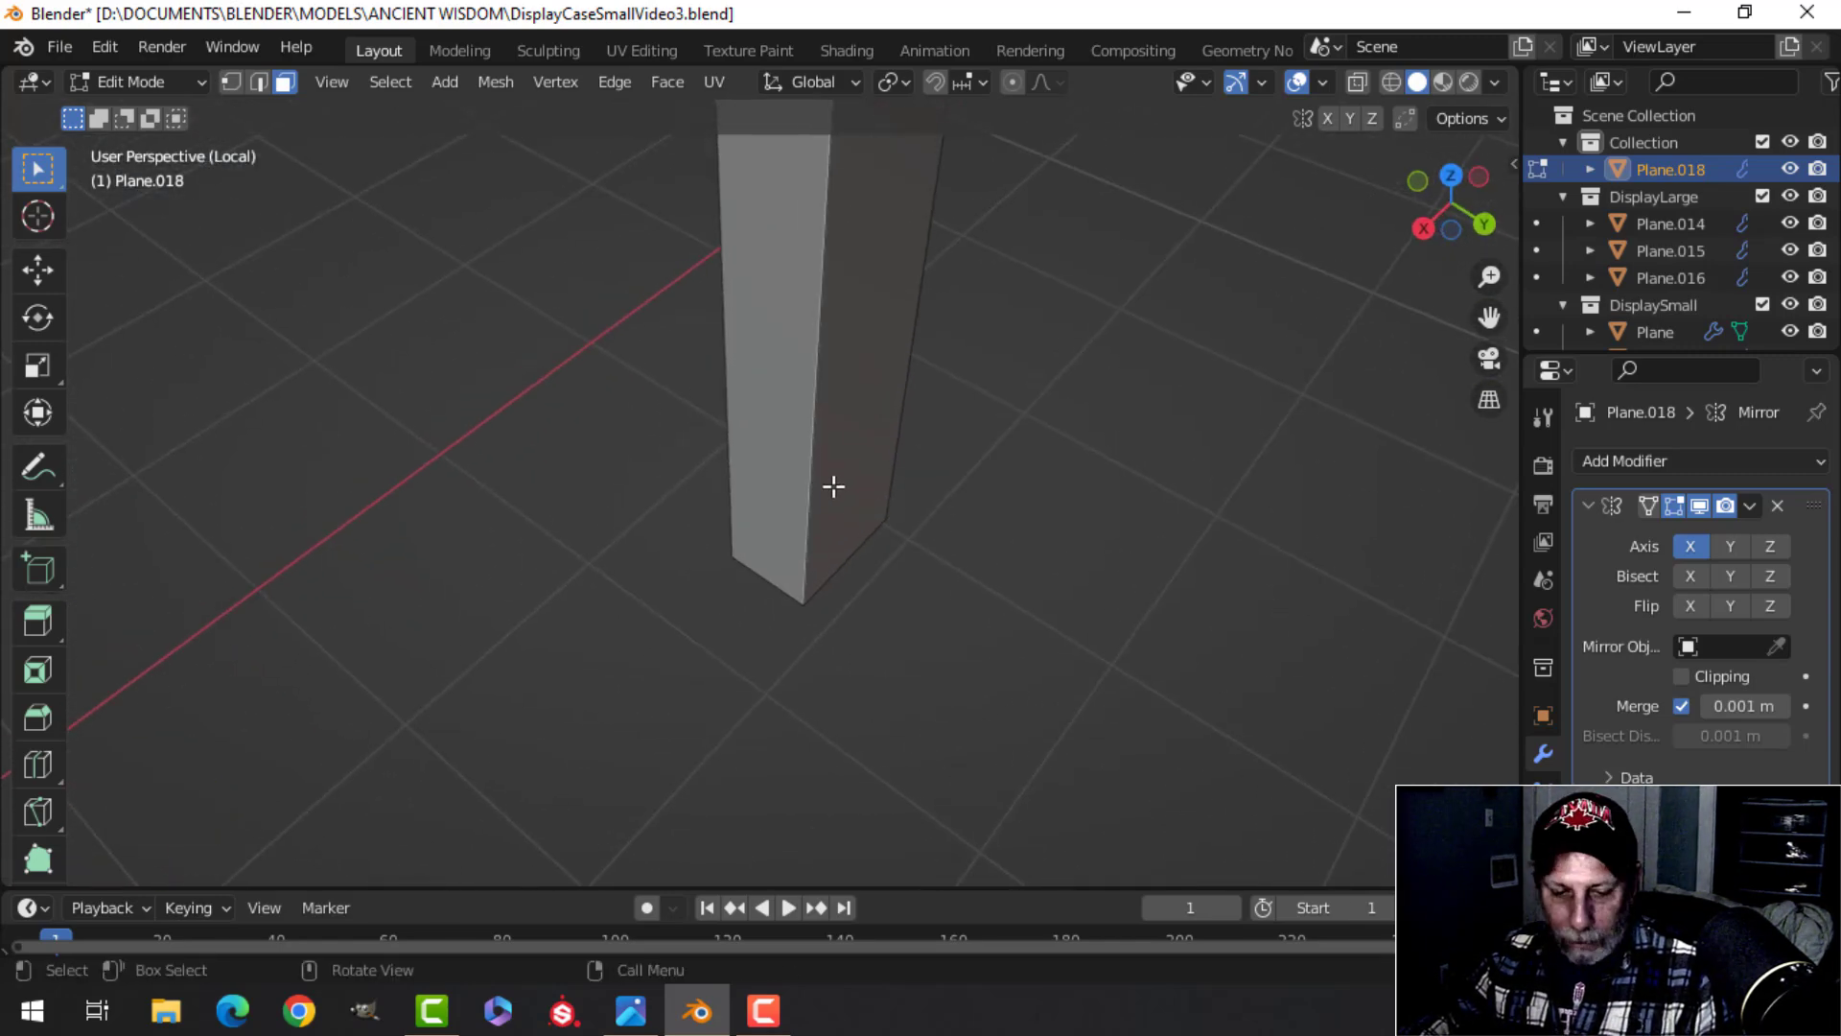
middle_drag(901, 230, 1177, 266)
middle_drag(760, 245, 862, 428)
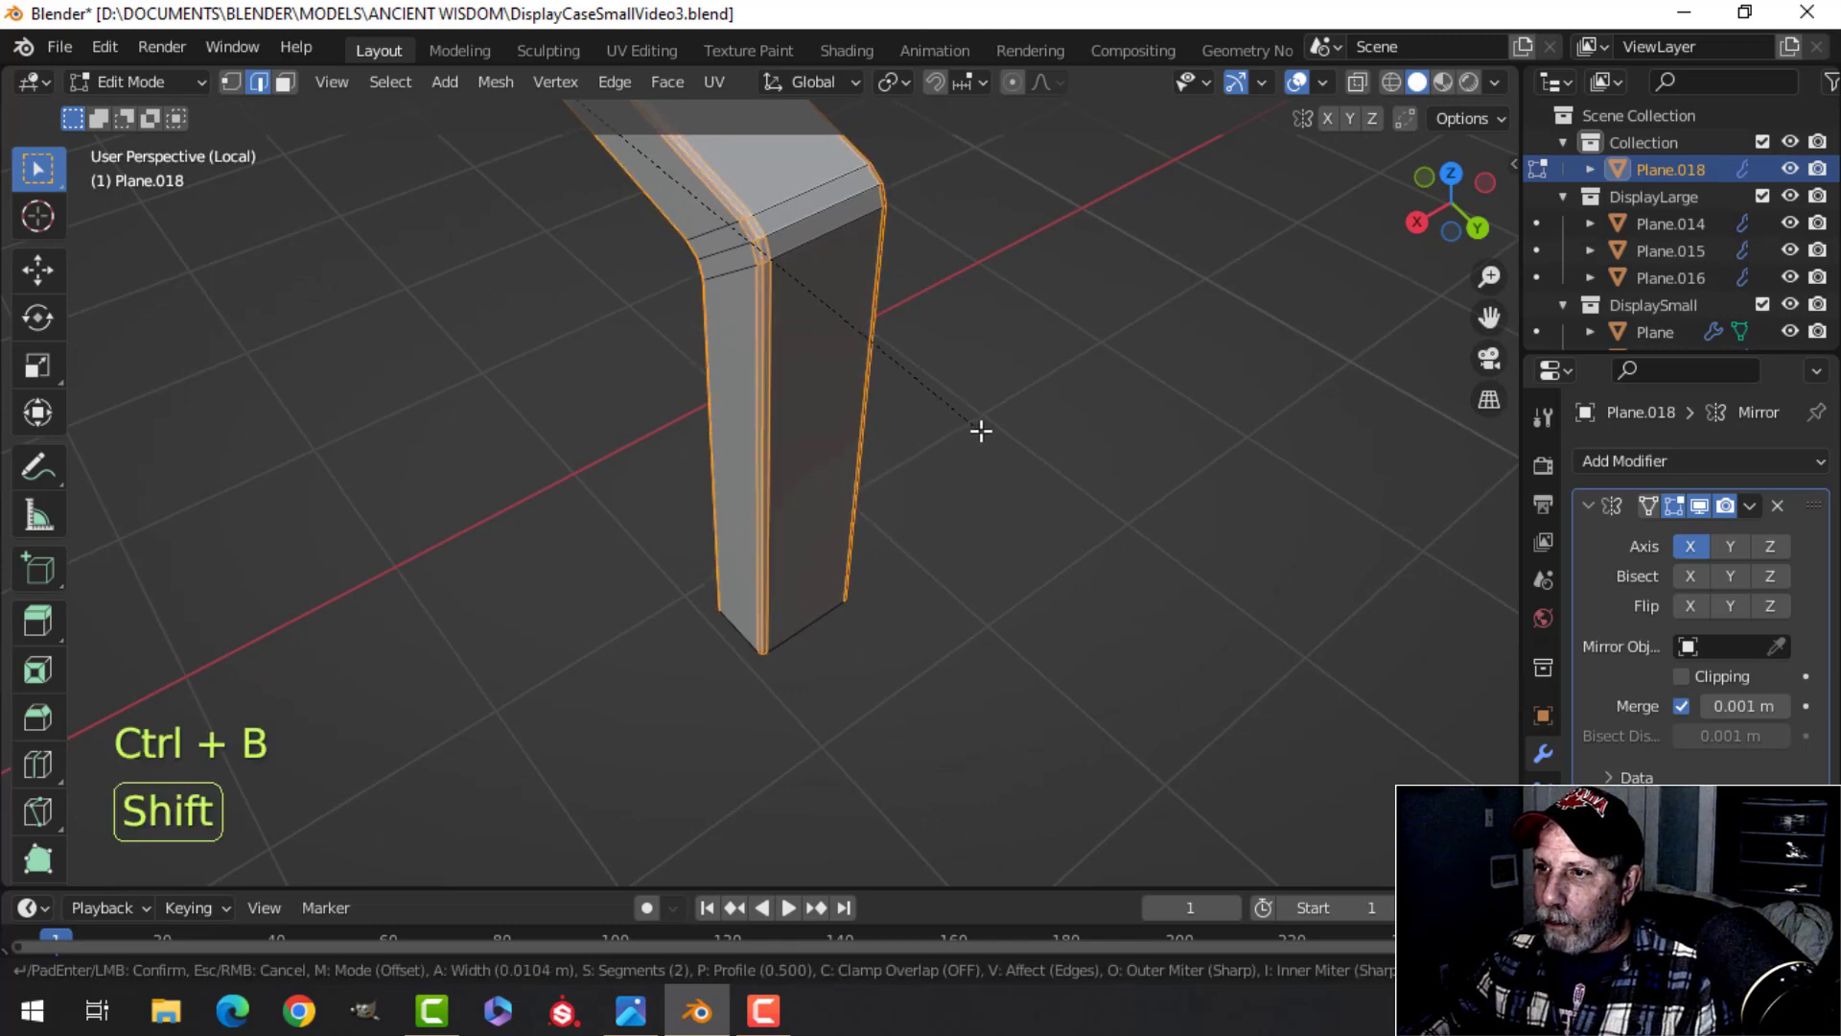
key(Tab)
scroll(919, 444, down, 5)
key(slash)
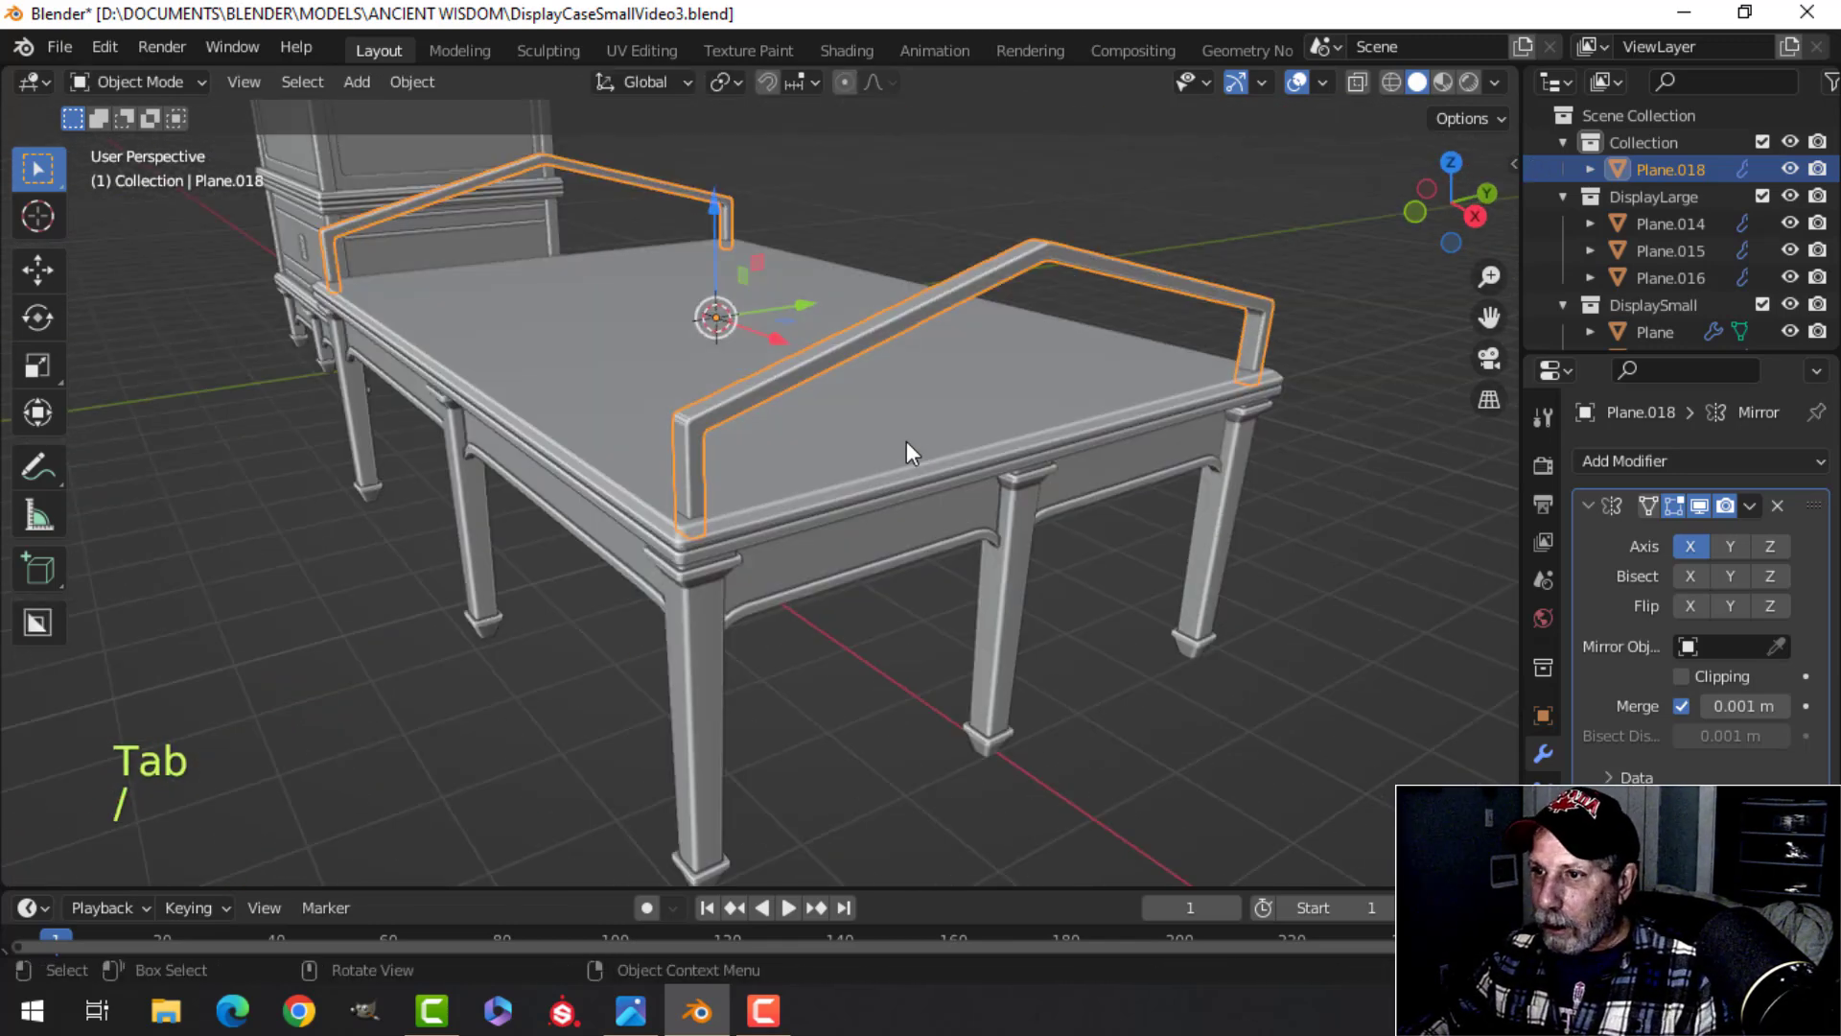
Step: Duplicate the end frame's mesh in top view and move the copy inward along X
key(alt+a)
middle_drag(1003, 445, 691, 451)
shift+middle_drag(691, 451, 587, 411)
scroll(293, 359, up, 2)
scroll(307, 359, down, 5)
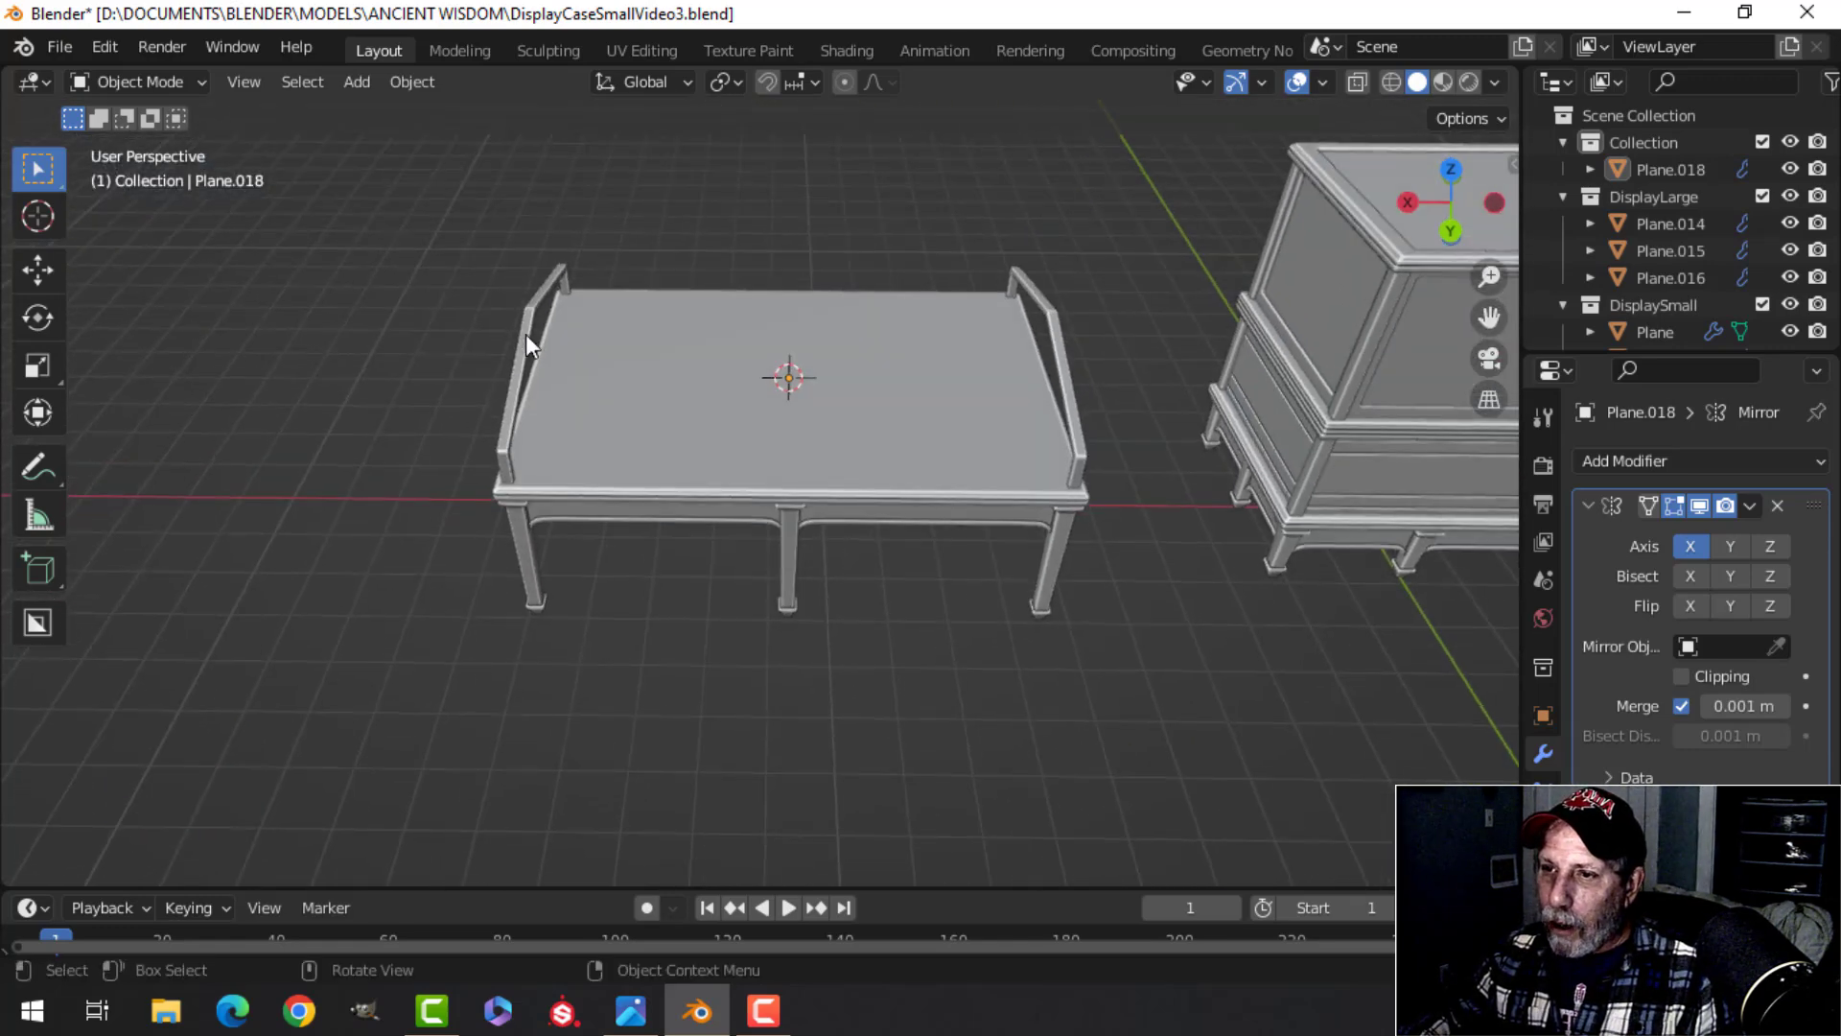
key(KP_7)
scroll(640, 403, down, 2)
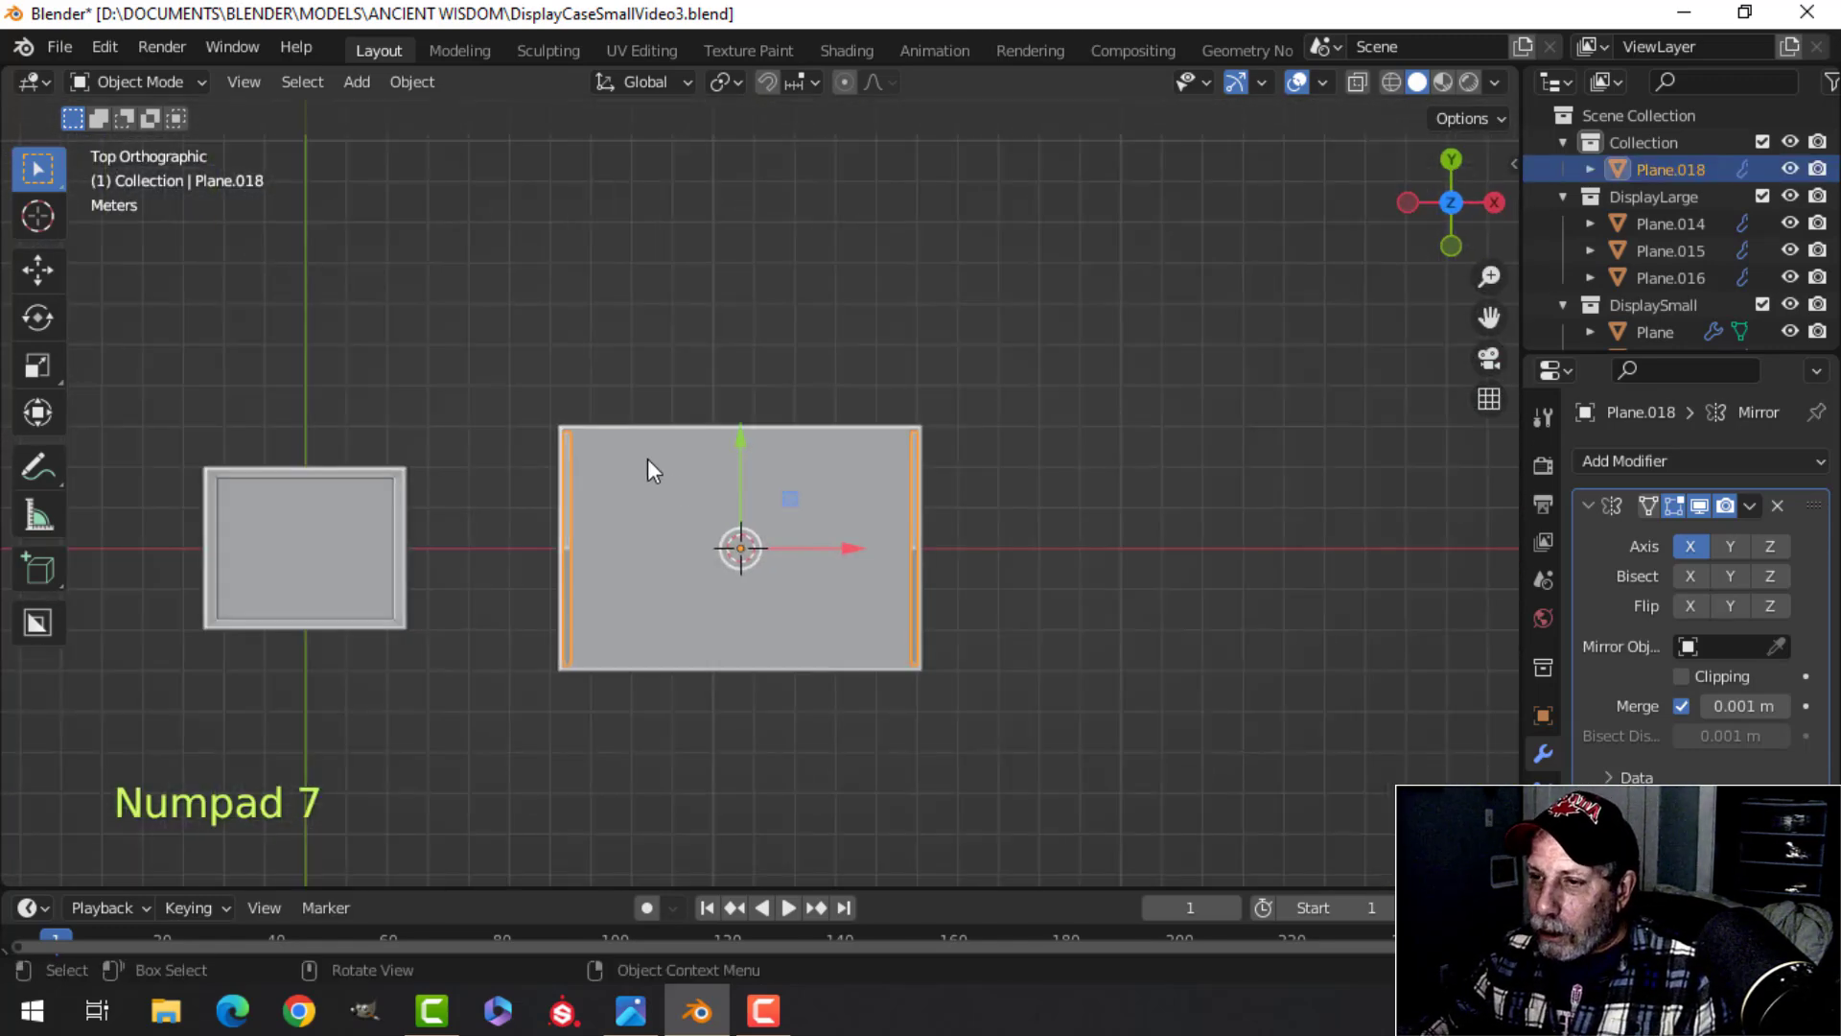
scroll(863, 499, up, 3)
key(Tab)
key(a)
shift+middle_drag(1155, 580, 1103, 508)
key(shift+d)
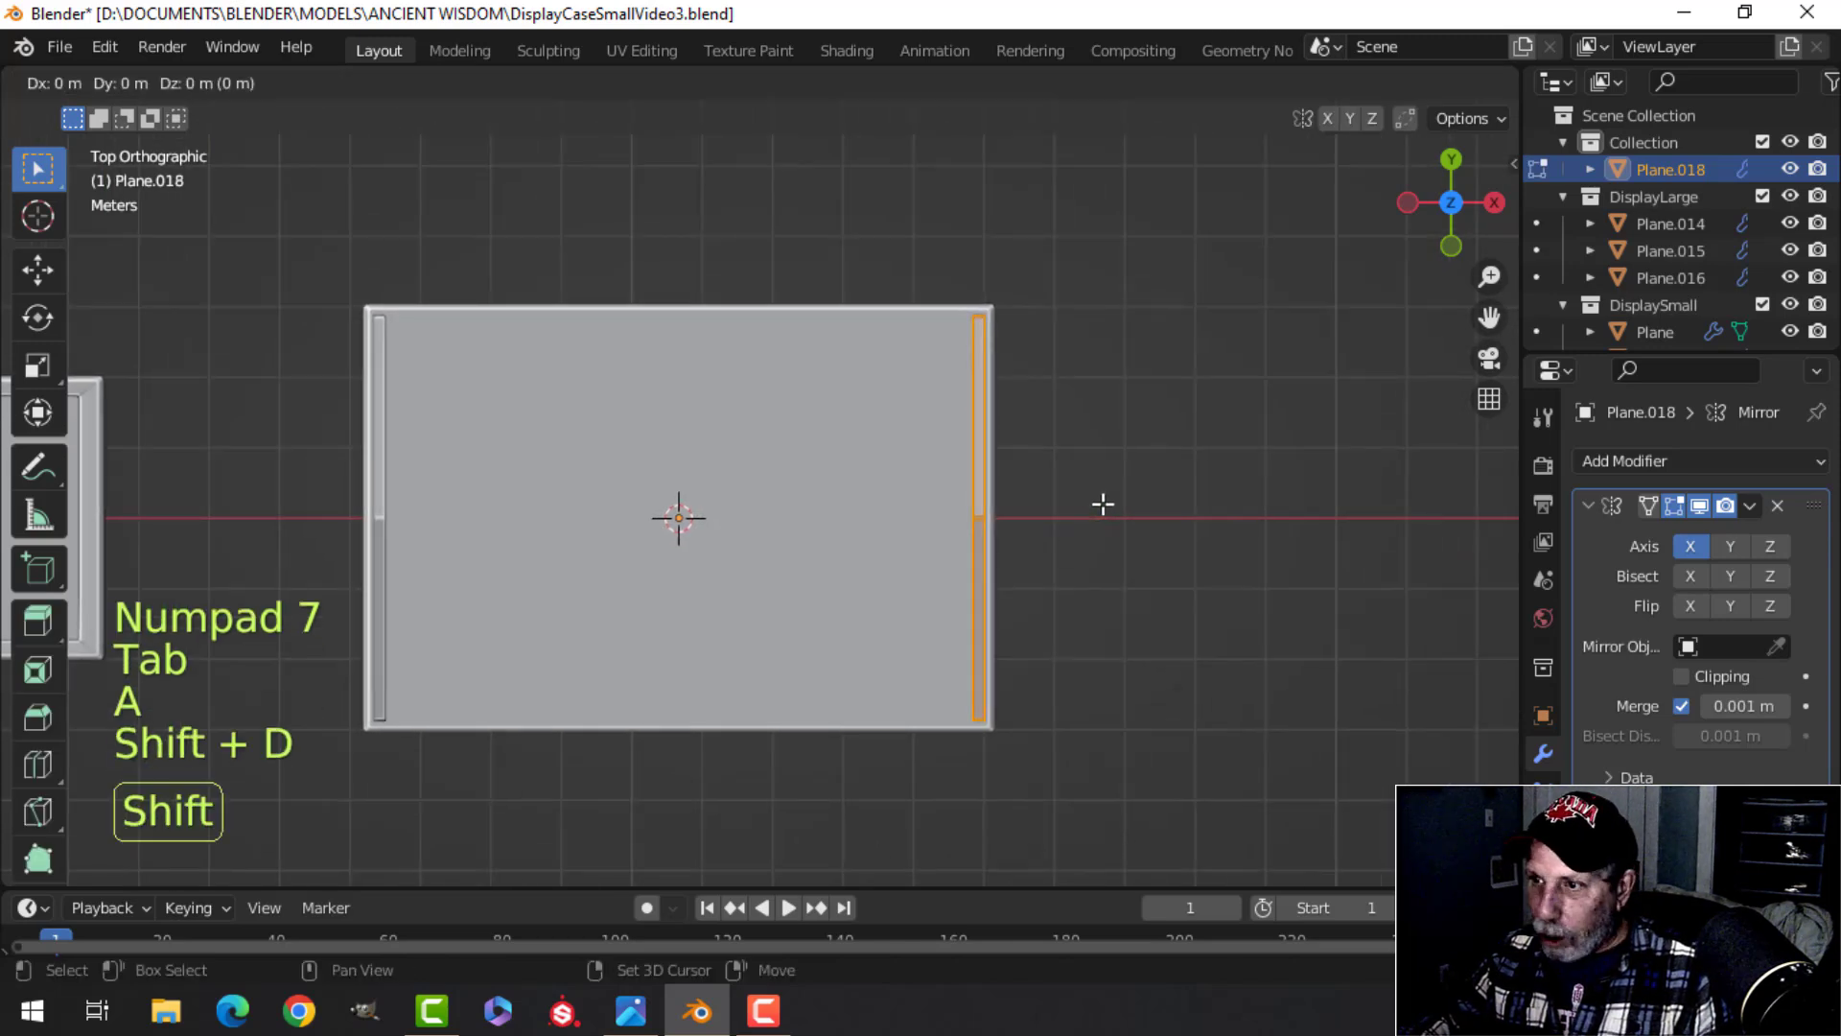
drag(1105, 518, 953, 515)
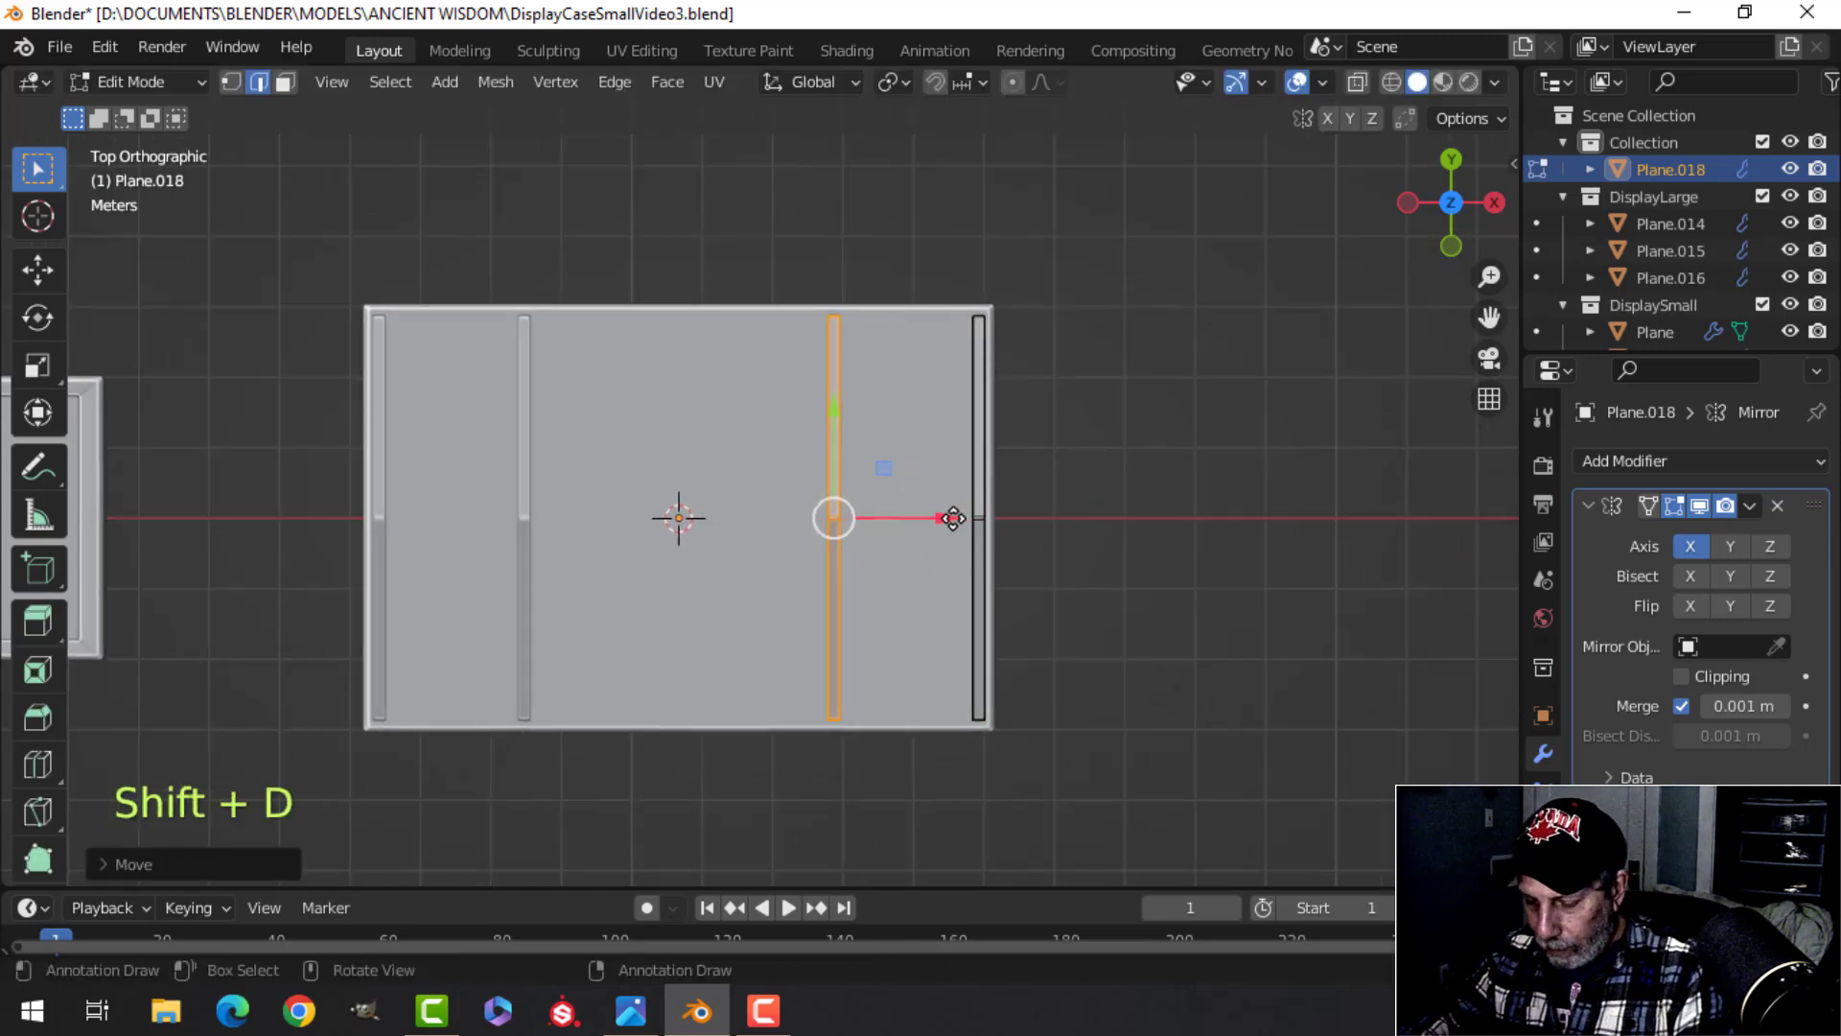
Step: Separate the duplicated frame into its own object and remove its Mirror modifier
key(p)
click(953, 515)
key(Tab)
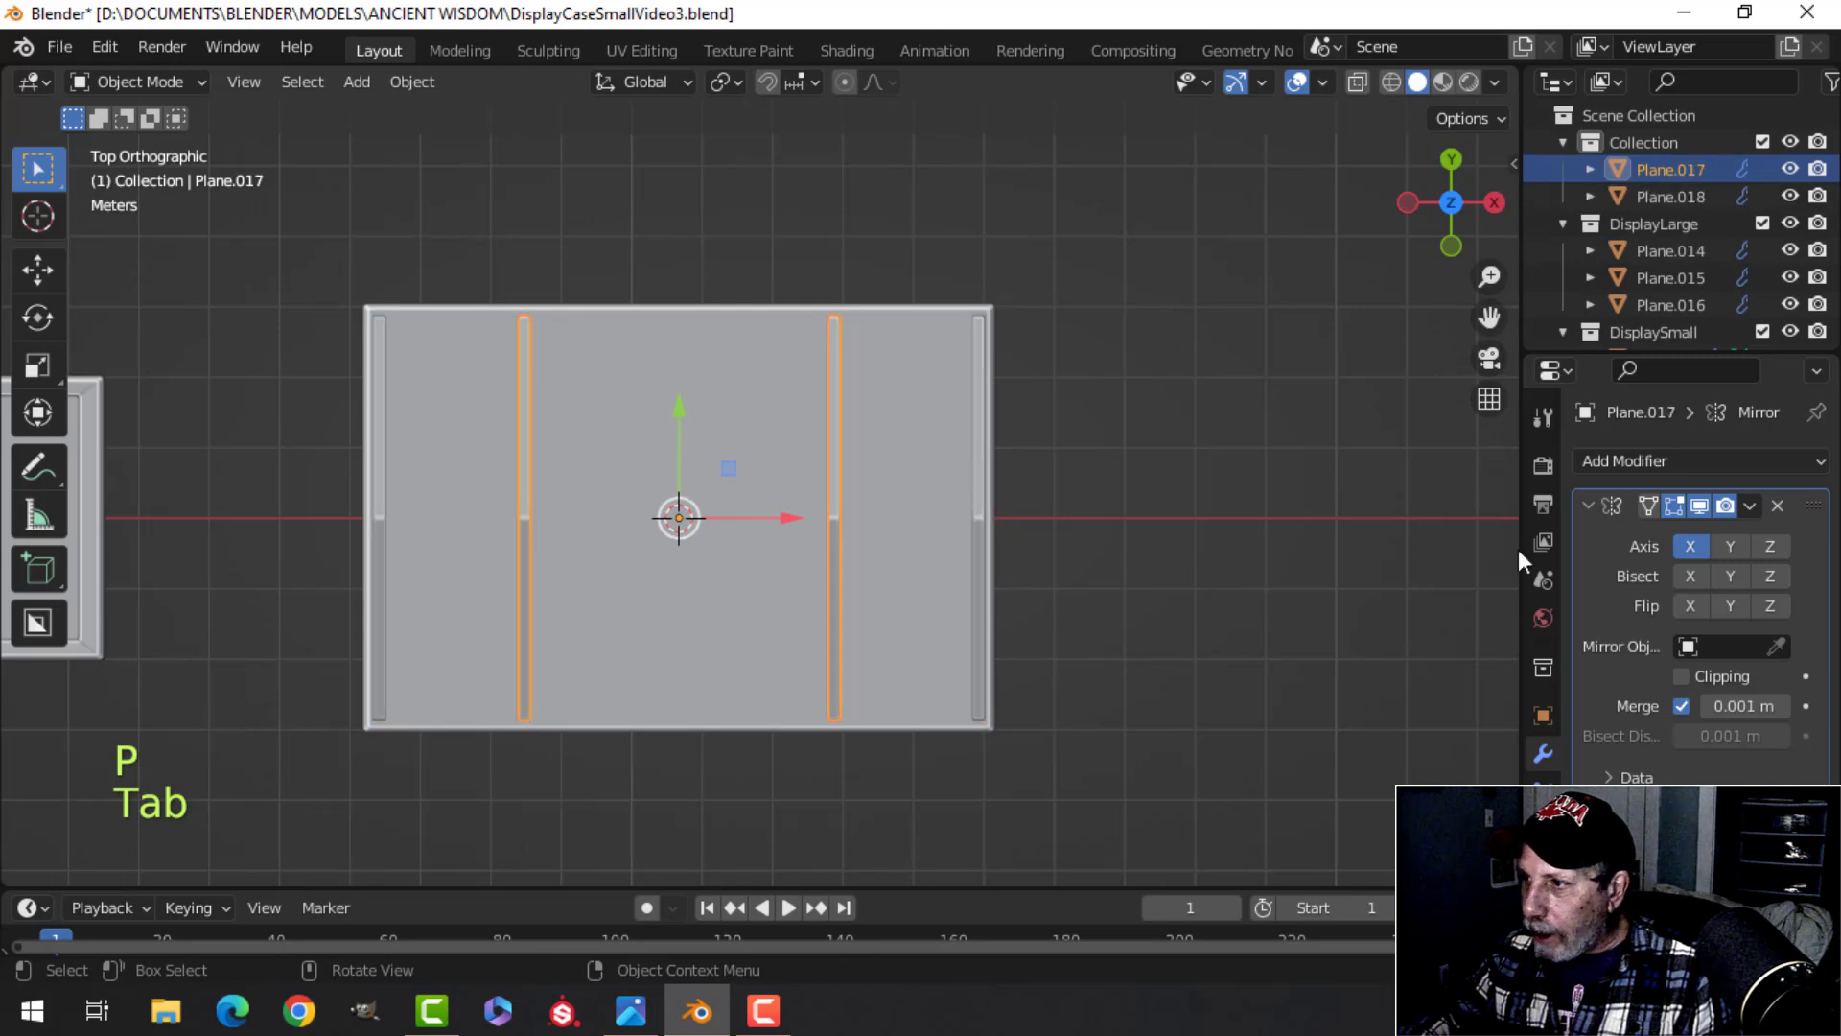
click(1776, 505)
Step: Move the separated frame's mesh along X to the middle of the board
key(Tab)
key(a)
scroll(1055, 546, up, 4)
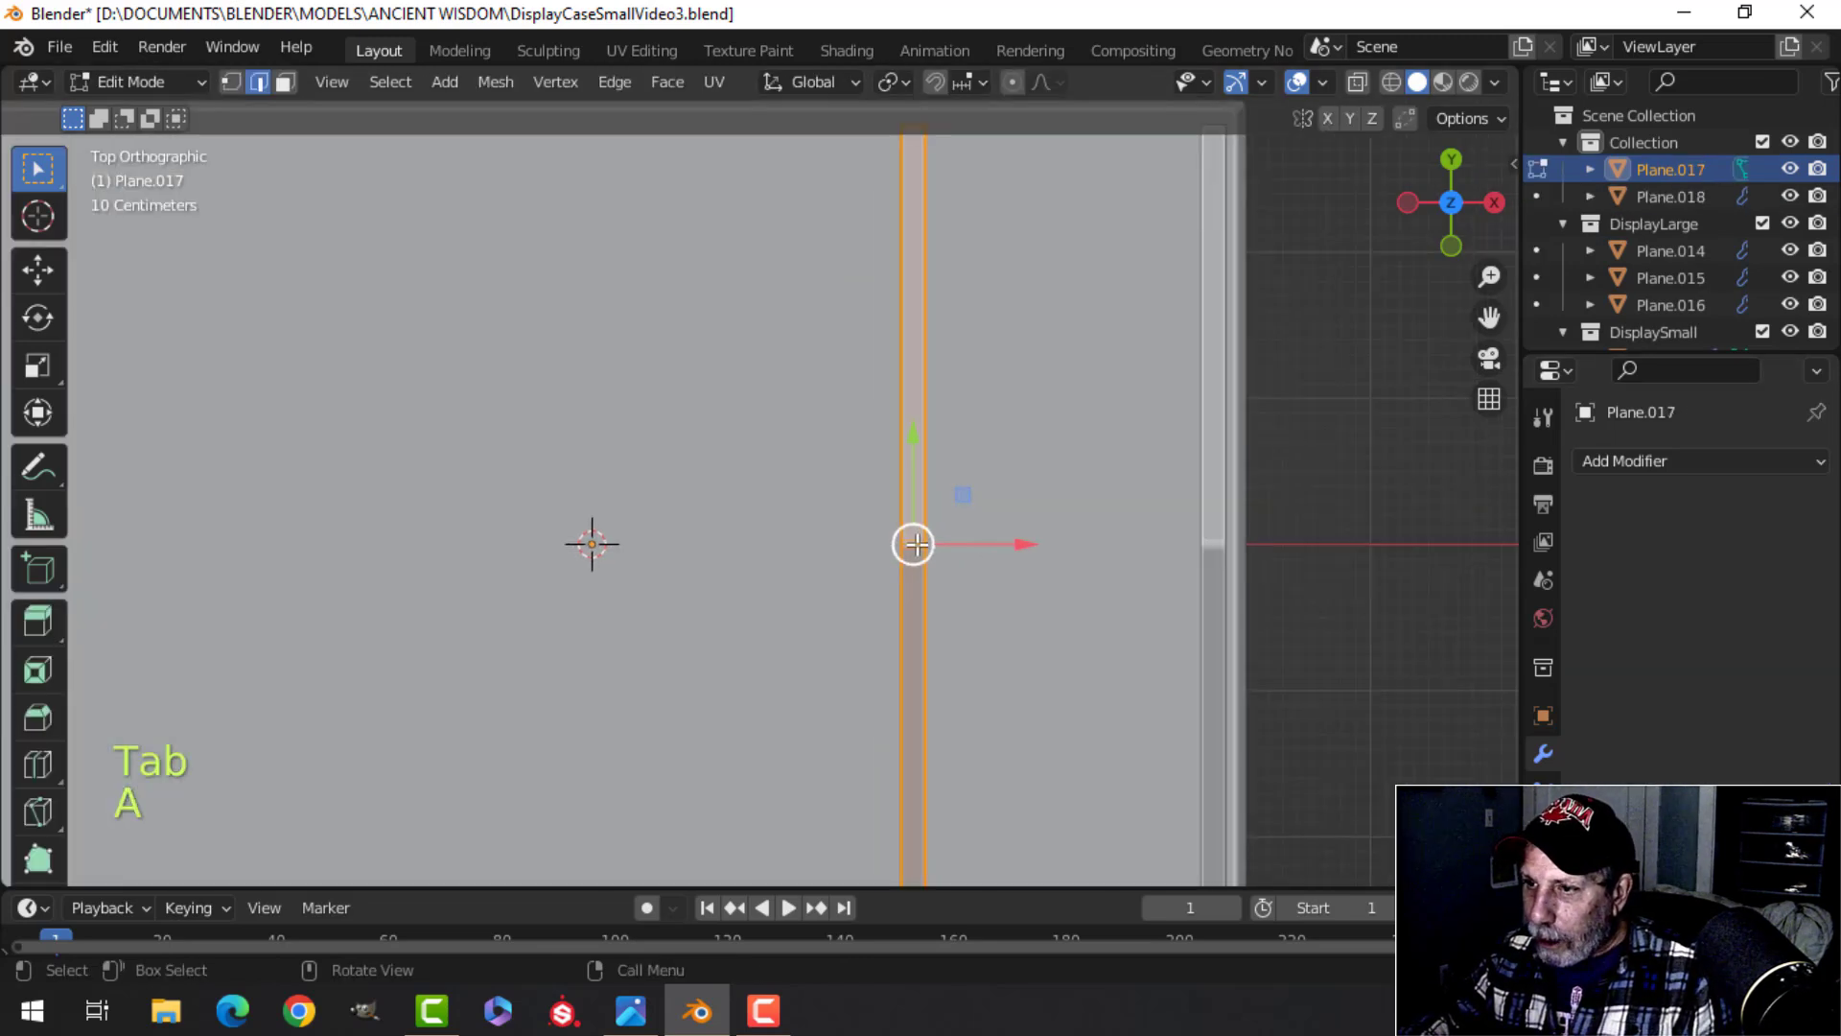
drag(1117, 537, 824, 536)
key(Tab)
key(alt+a)
Step: Examine the middle and end frames standing on the board, viewing them from the near corner
scroll(1145, 537, down, 5)
middle_drag(1152, 537, 738, 372)
scroll(739, 372, up, 4)
shift+middle_drag(910, 433, 702, 429)
shift+middle_drag(873, 465, 942, 416)
mouse_move(946, 414)
middle_down()
mouse_move(1032, 382)
mouse_move(1024, 362)
mouse_move(996, 416)
mouse_move(940, 439)
middle_up()
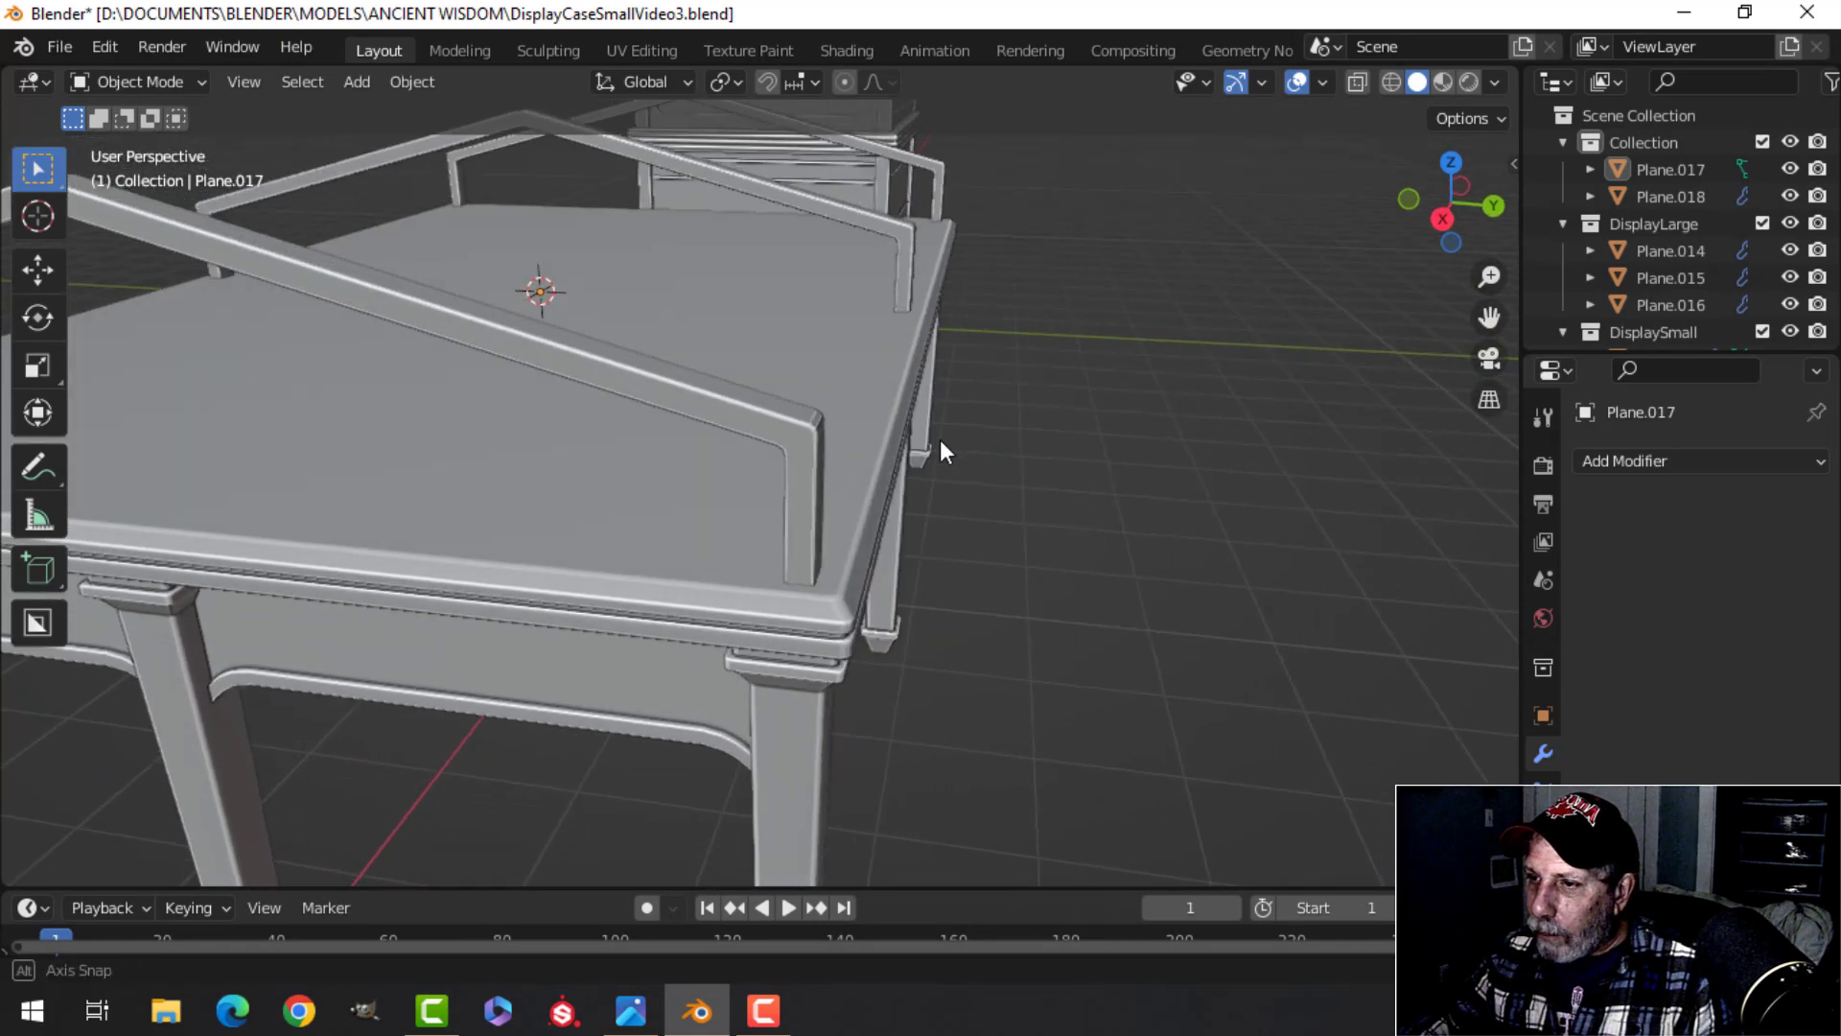
Step: Scale the meshes of the middle frame and end frames together slightly along Y
scroll(865, 502, down, 3)
middle_drag(865, 502, 928, 559)
scroll(814, 515, up, 3)
click(912, 362)
shift+click(1078, 205)
key(Tab)
key(a)
shift+middle_drag(1078, 206, 1051, 481)
key(s)
key(y)
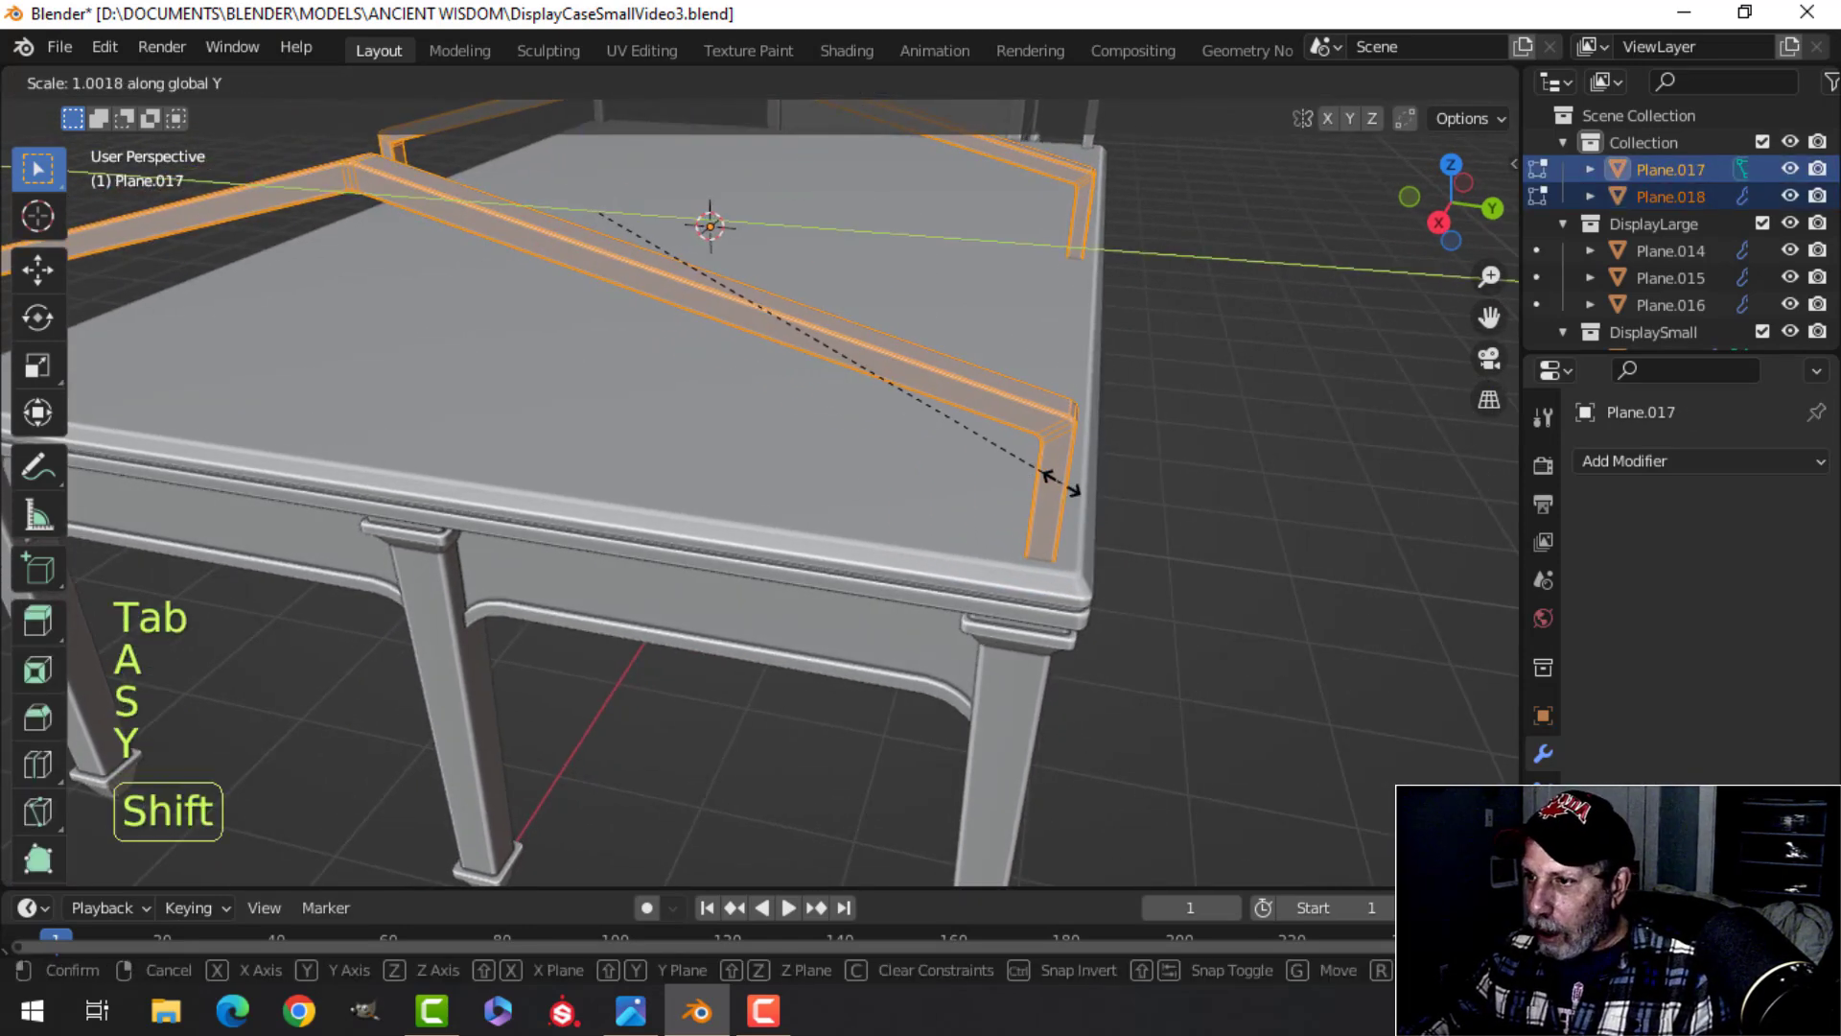
click(1168, 453)
scroll(1168, 453, down, 4)
middle_drag(1168, 453, 900, 485)
key(Tab)
scroll(1005, 466, up, 3)
key(alt+a)
Step: Duplicate the short edge at the end frame's upper corner and move the copy inward along X
scroll(773, 492, down, 4)
middle_drag(772, 493, 924, 389)
scroll(932, 428, up, 3)
scroll(815, 466, down, 2)
scroll(921, 391, up, 3)
mouse_move(815, 420)
shift+middle_down()
mouse_move(851, 436)
mouse_move(796, 443)
shift+middle_up()
click(751, 380)
key(Tab)
scroll(802, 399, up, 3)
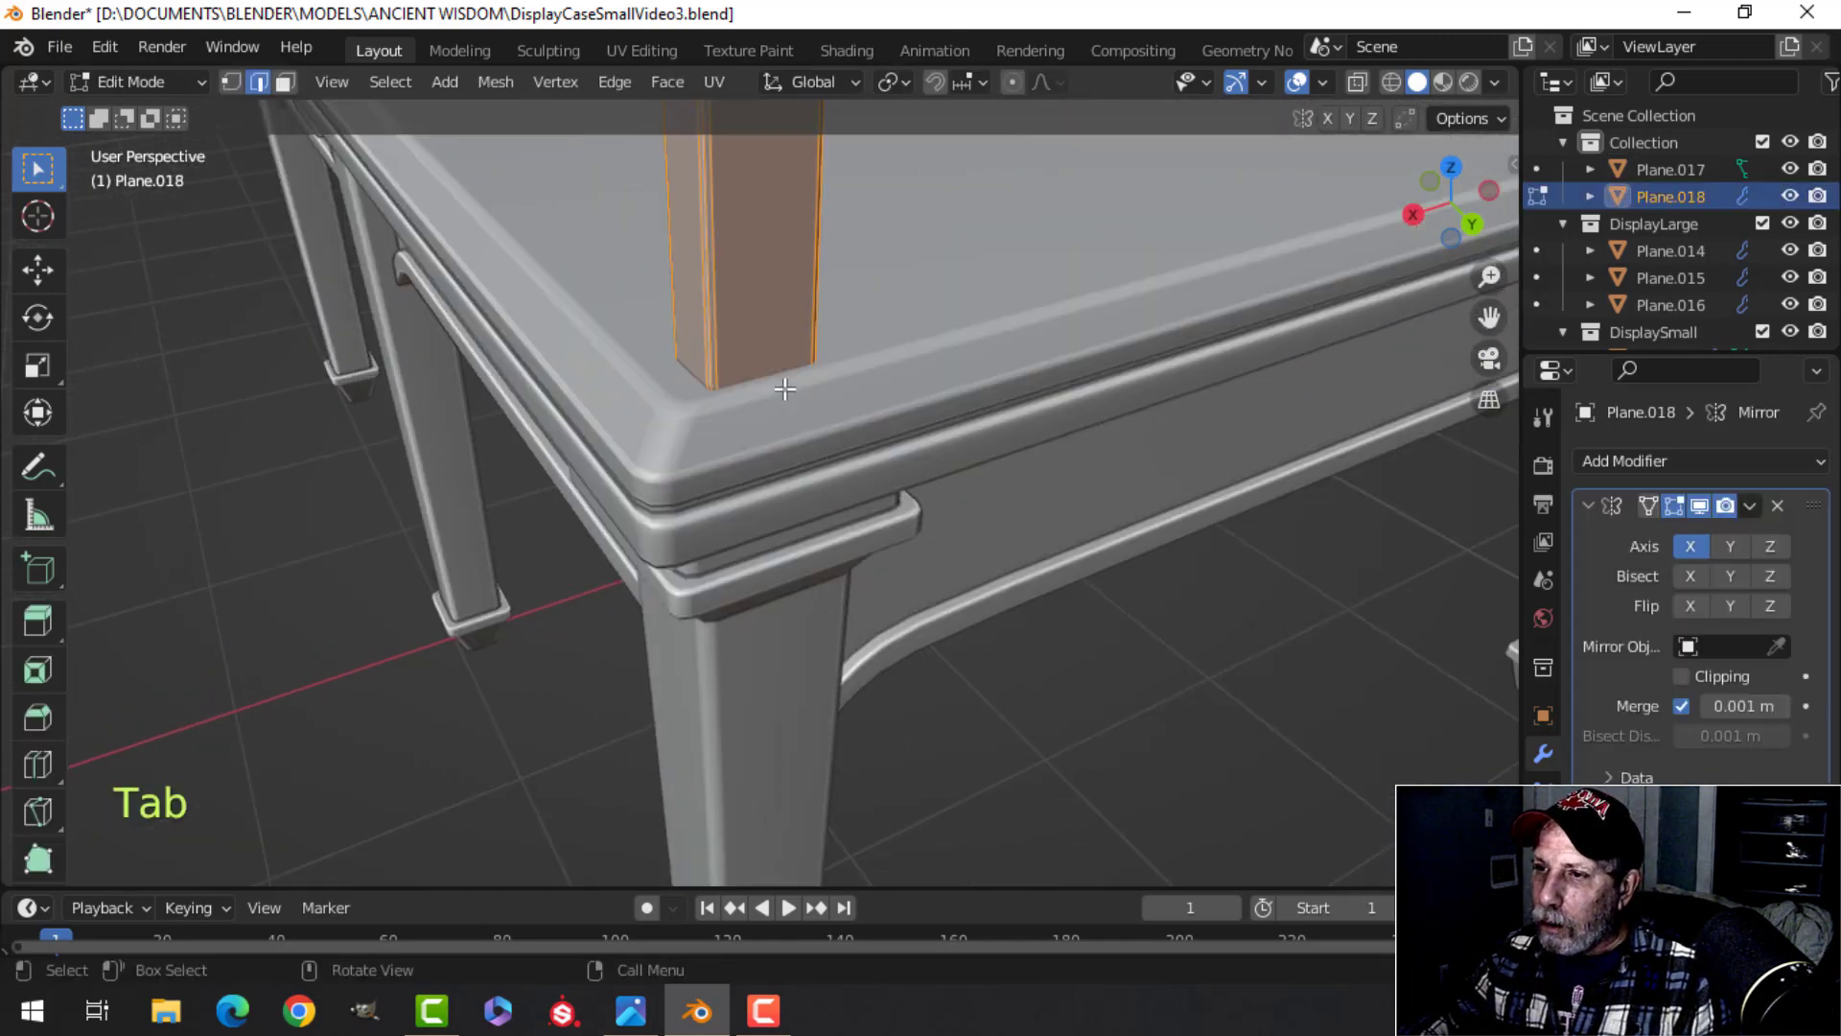
key(alt+a)
shift+scroll(803, 404, up, 2)
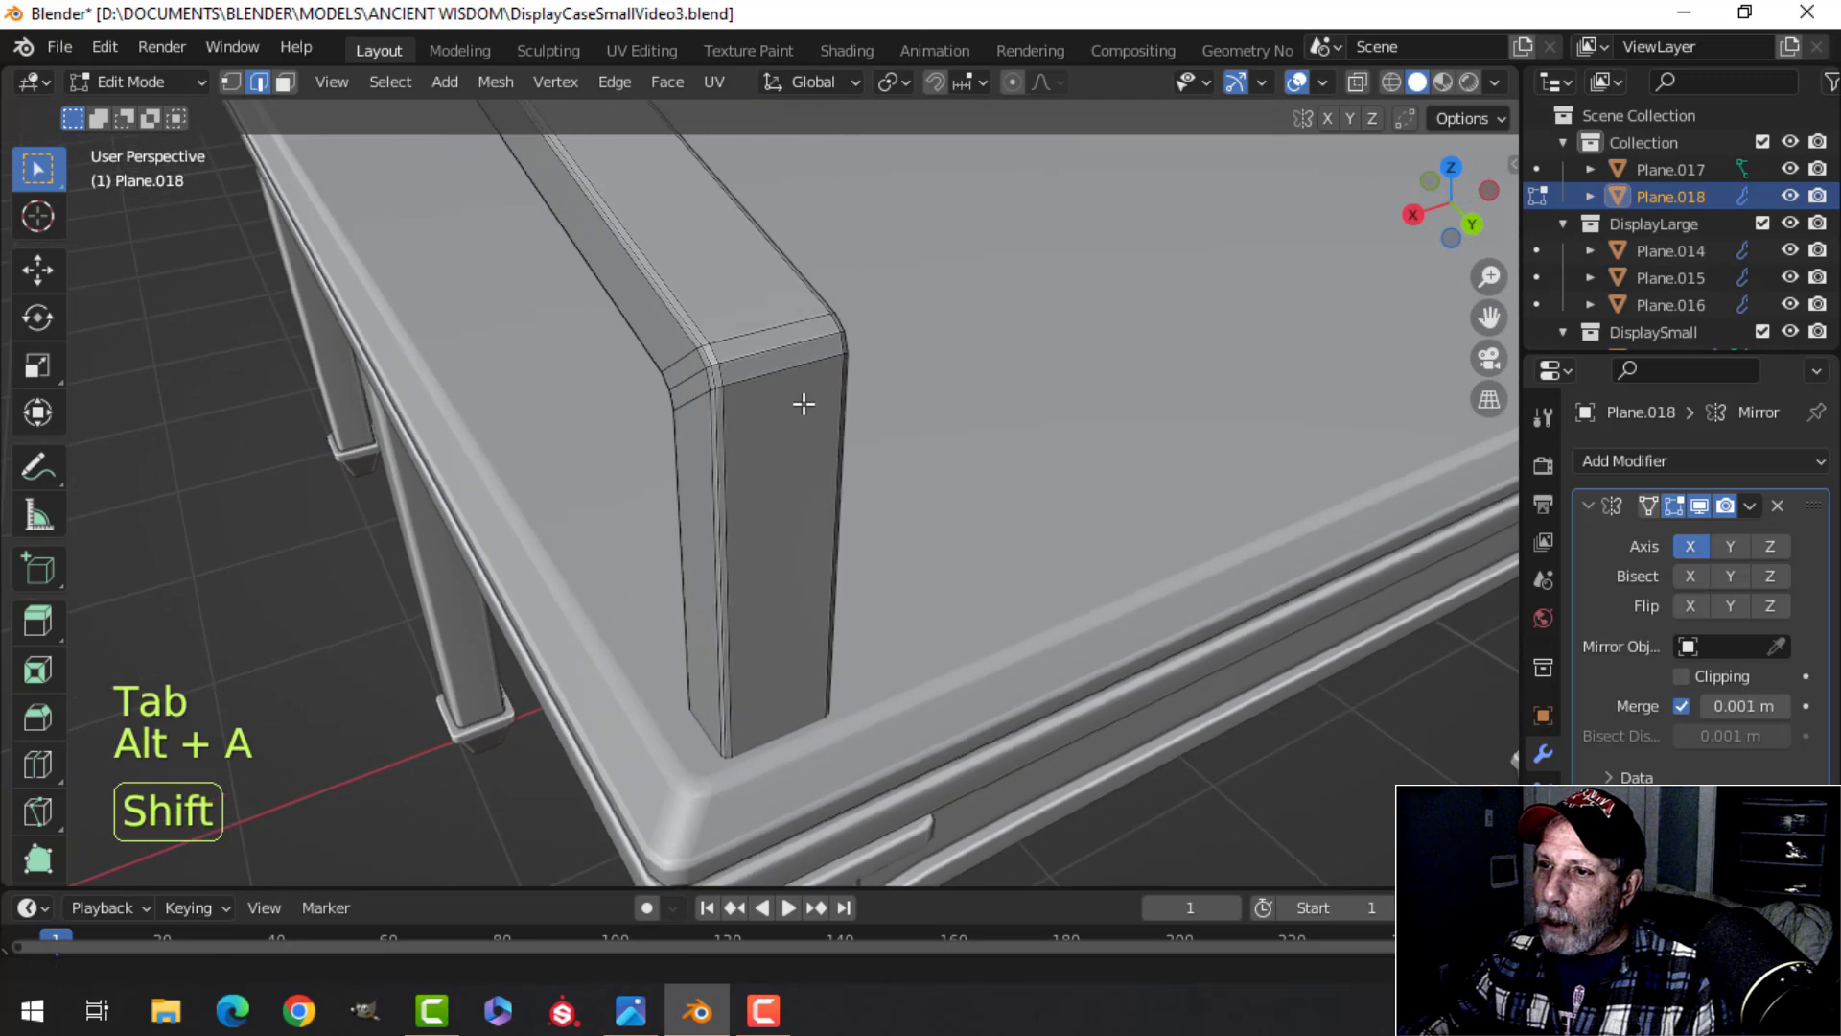
click(773, 352)
scroll(878, 359, down, 5)
middle_drag(876, 367, 828, 374)
key(shift+d)
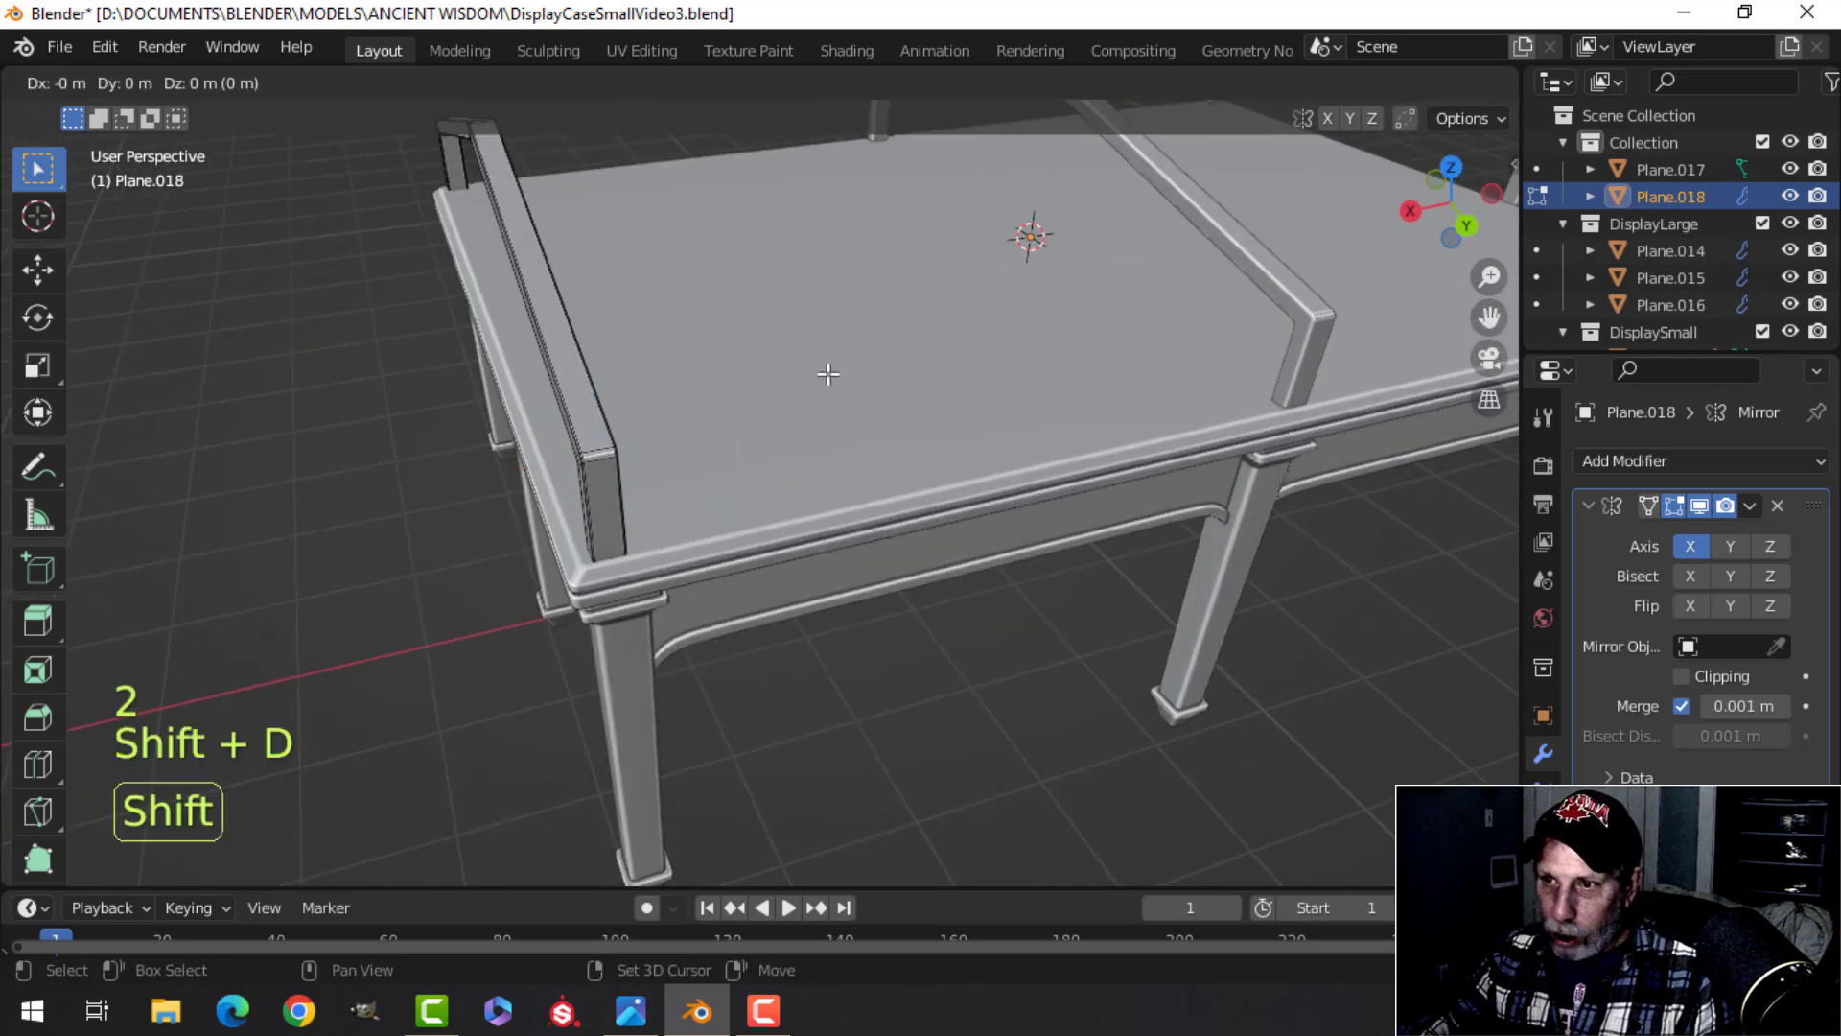
click(564, 451)
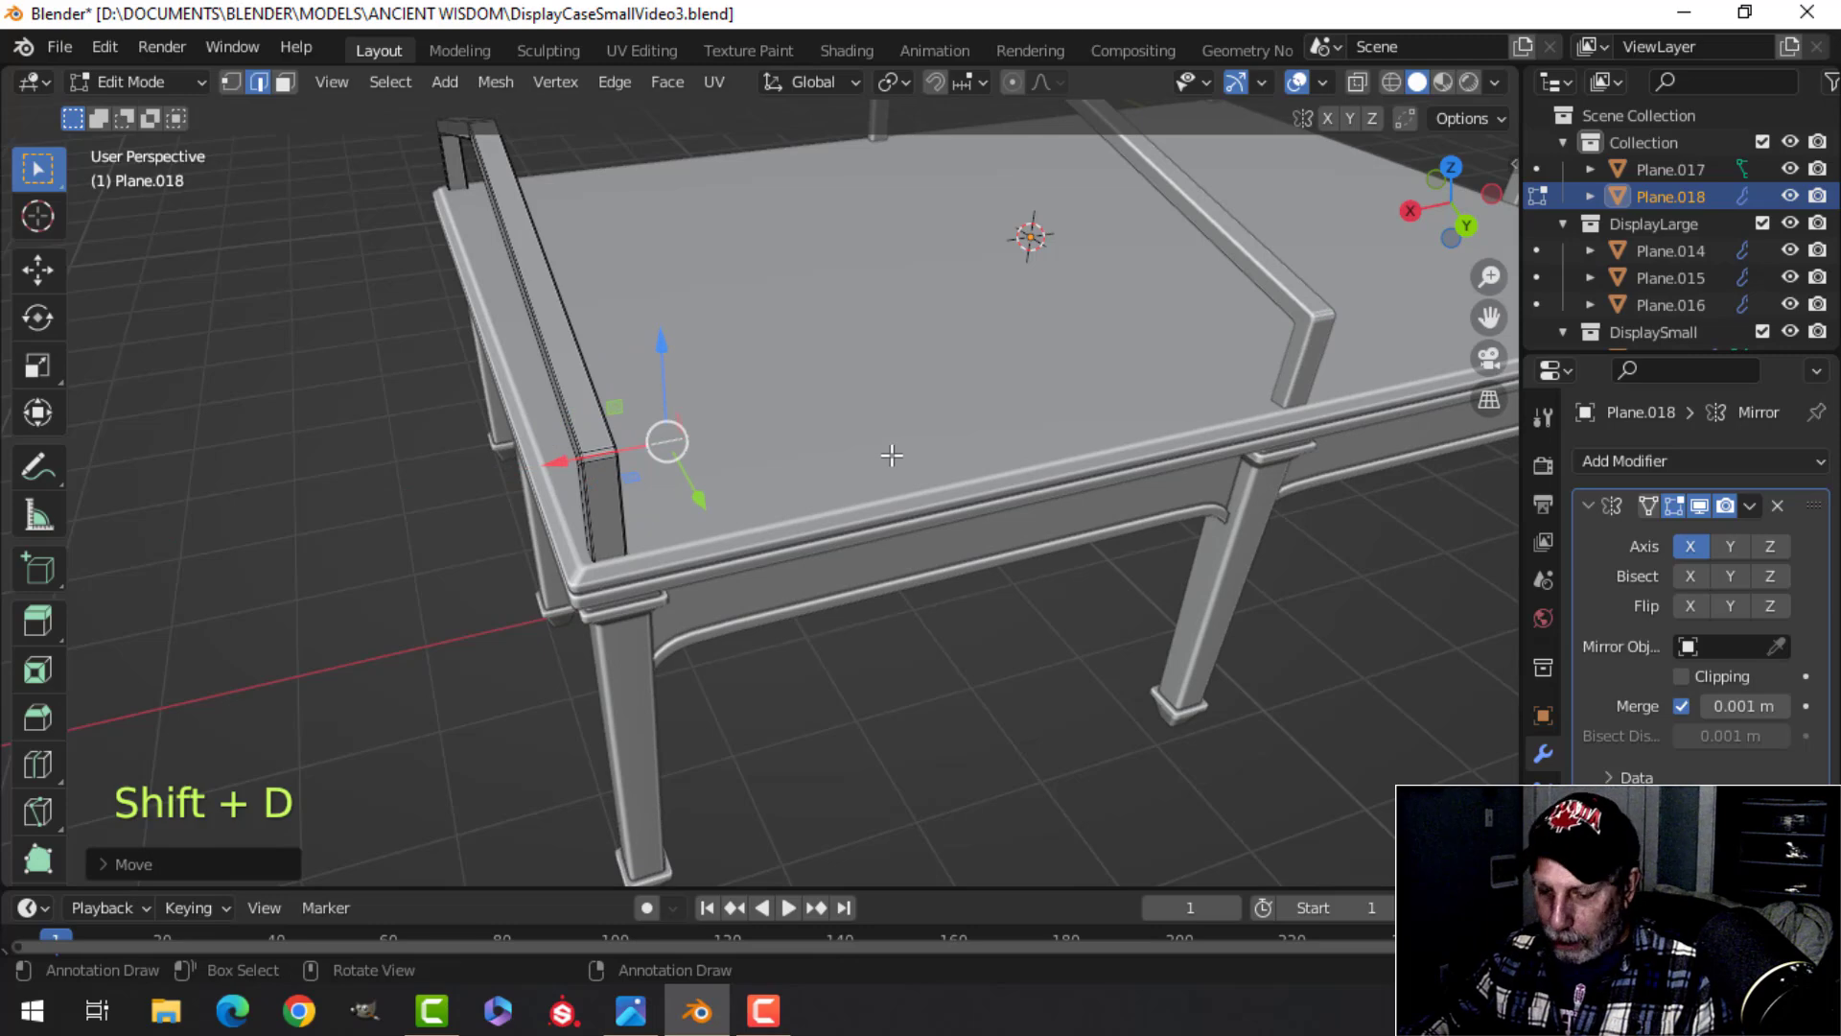
Step: Separate the duplicated edge into its own object and remove its Mirror modifier
key(p)
click(767, 446)
key(Tab)
click(677, 441)
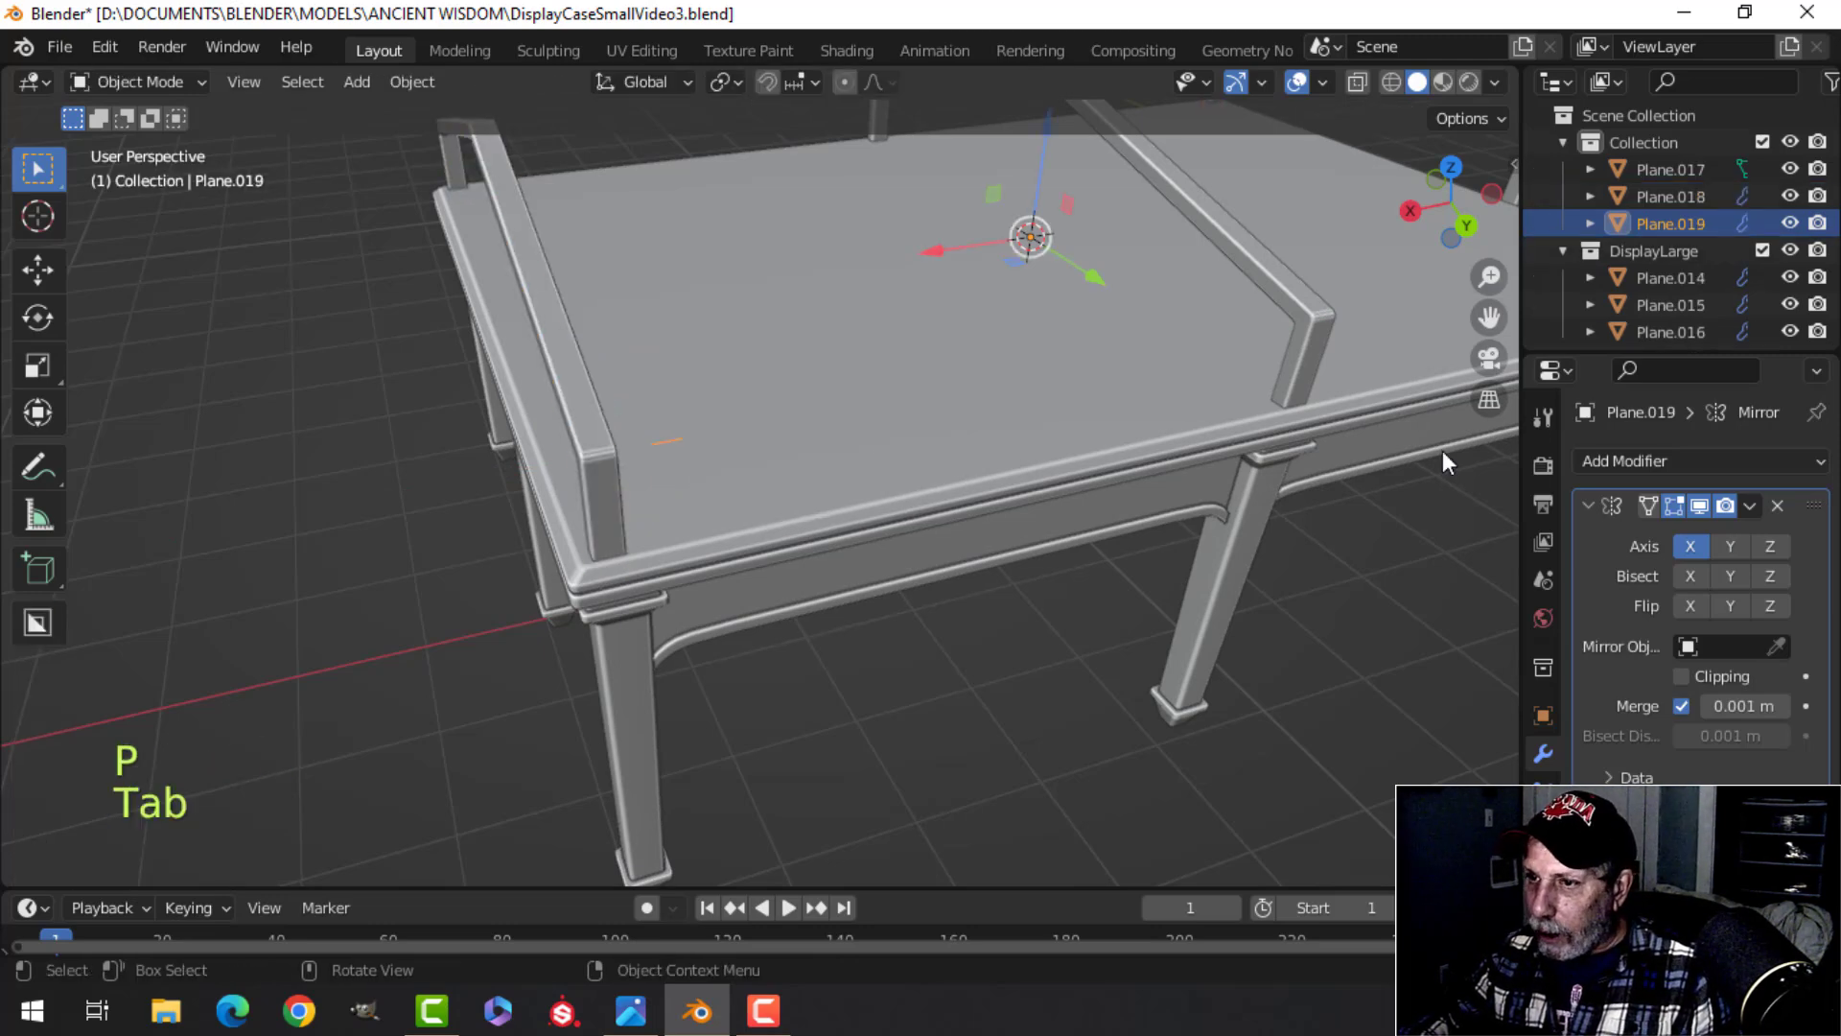
click(1777, 506)
Step: Shift the separated edge along X and extrude it to build the side rail's profile
key(Tab)
key(a)
middle_drag(932, 487, 814, 578)
scroll(1076, 486, up, 4)
drag(903, 431, 864, 430)
key(a)
shift+middle_drag(926, 463, 649, 464)
key(e)
Step: Move the rail's near end face along X into the end frame and delete the face
key(alt+a)
shift+middle_drag(431, 433, 550, 466)
click(735, 459)
shift+middle_drag(736, 458, 628, 494)
drag(450, 554, 361, 562)
key(x)
click(439, 554)
Step: Stretch the rail's other end along X to the opposite end frame and delete its end face
middle_drag(621, 544, 520, 512)
click(290, 309)
scroll(389, 386, down, 6)
shift+middle_drag(632, 462, 510, 398)
drag(331, 331, 581, 376)
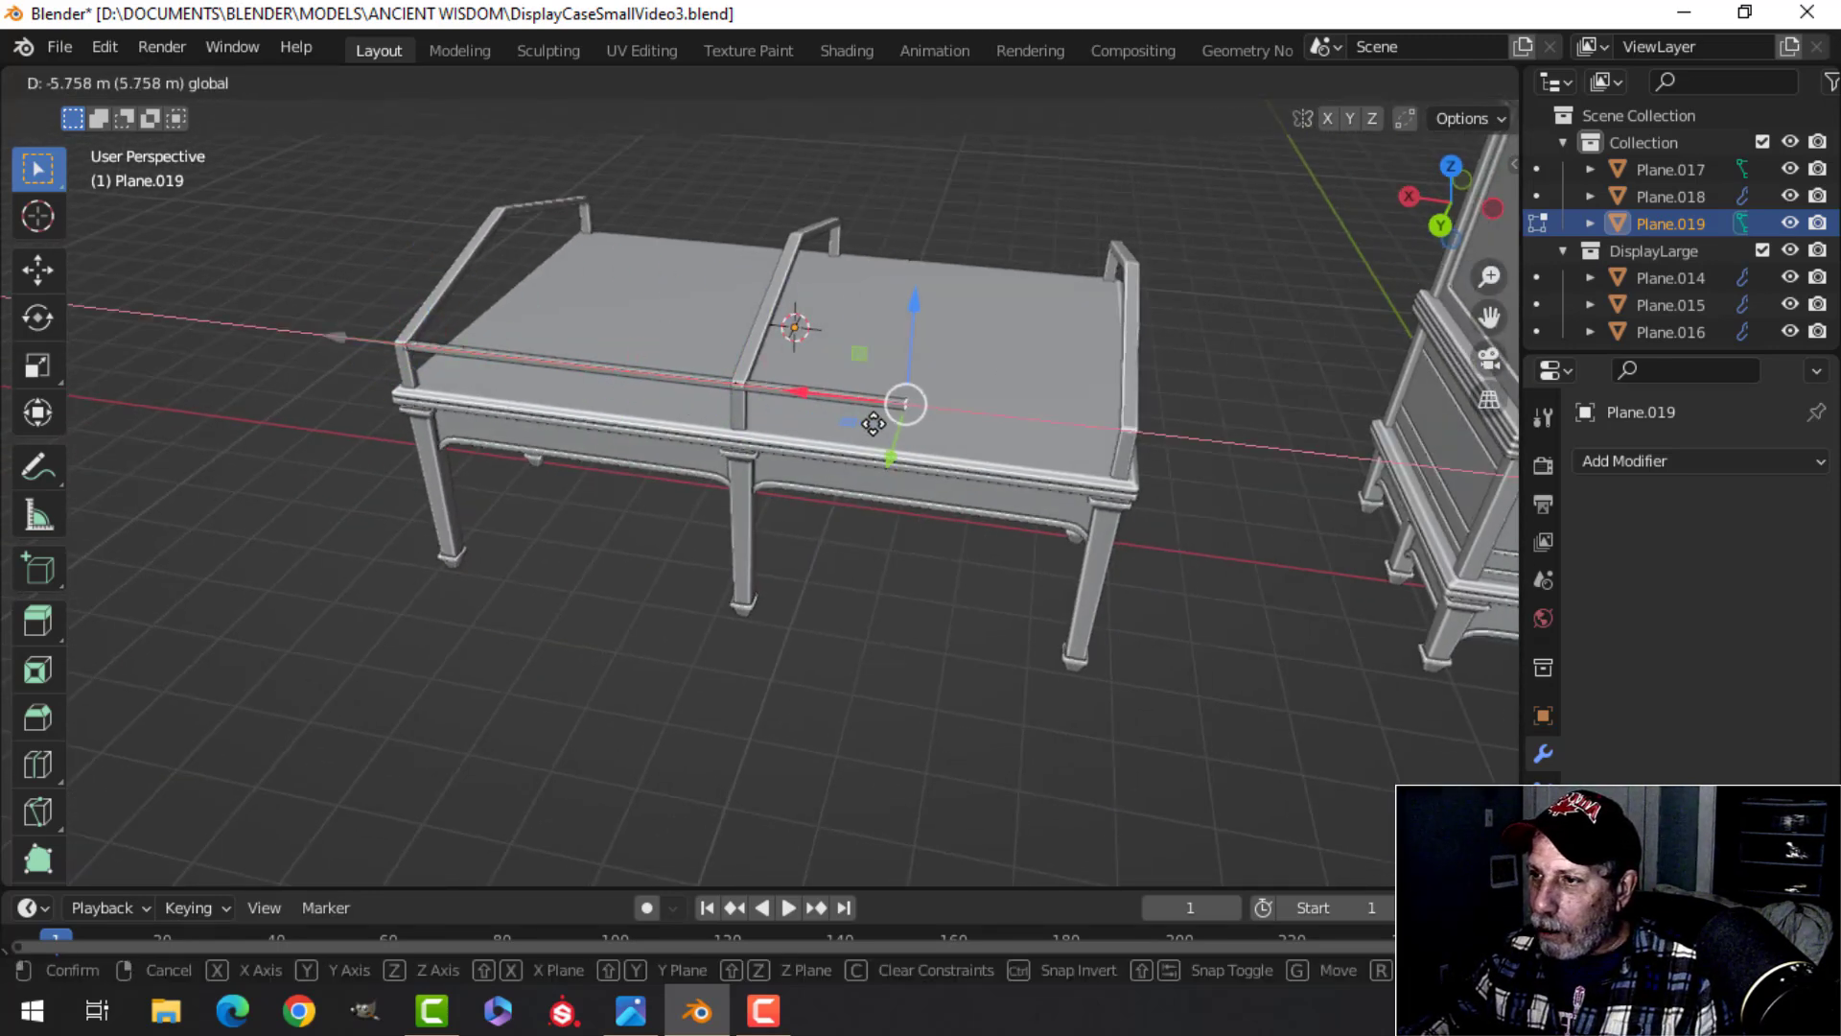
drag(1031, 451, 1030, 451)
key(x)
click(1167, 449)
Step: Examine how the new side rail meets the corners of the end and middle frames
middle_drag(968, 450, 1233, 448)
scroll(1231, 449, up, 4)
shift+middle_drag(1041, 455, 842, 485)
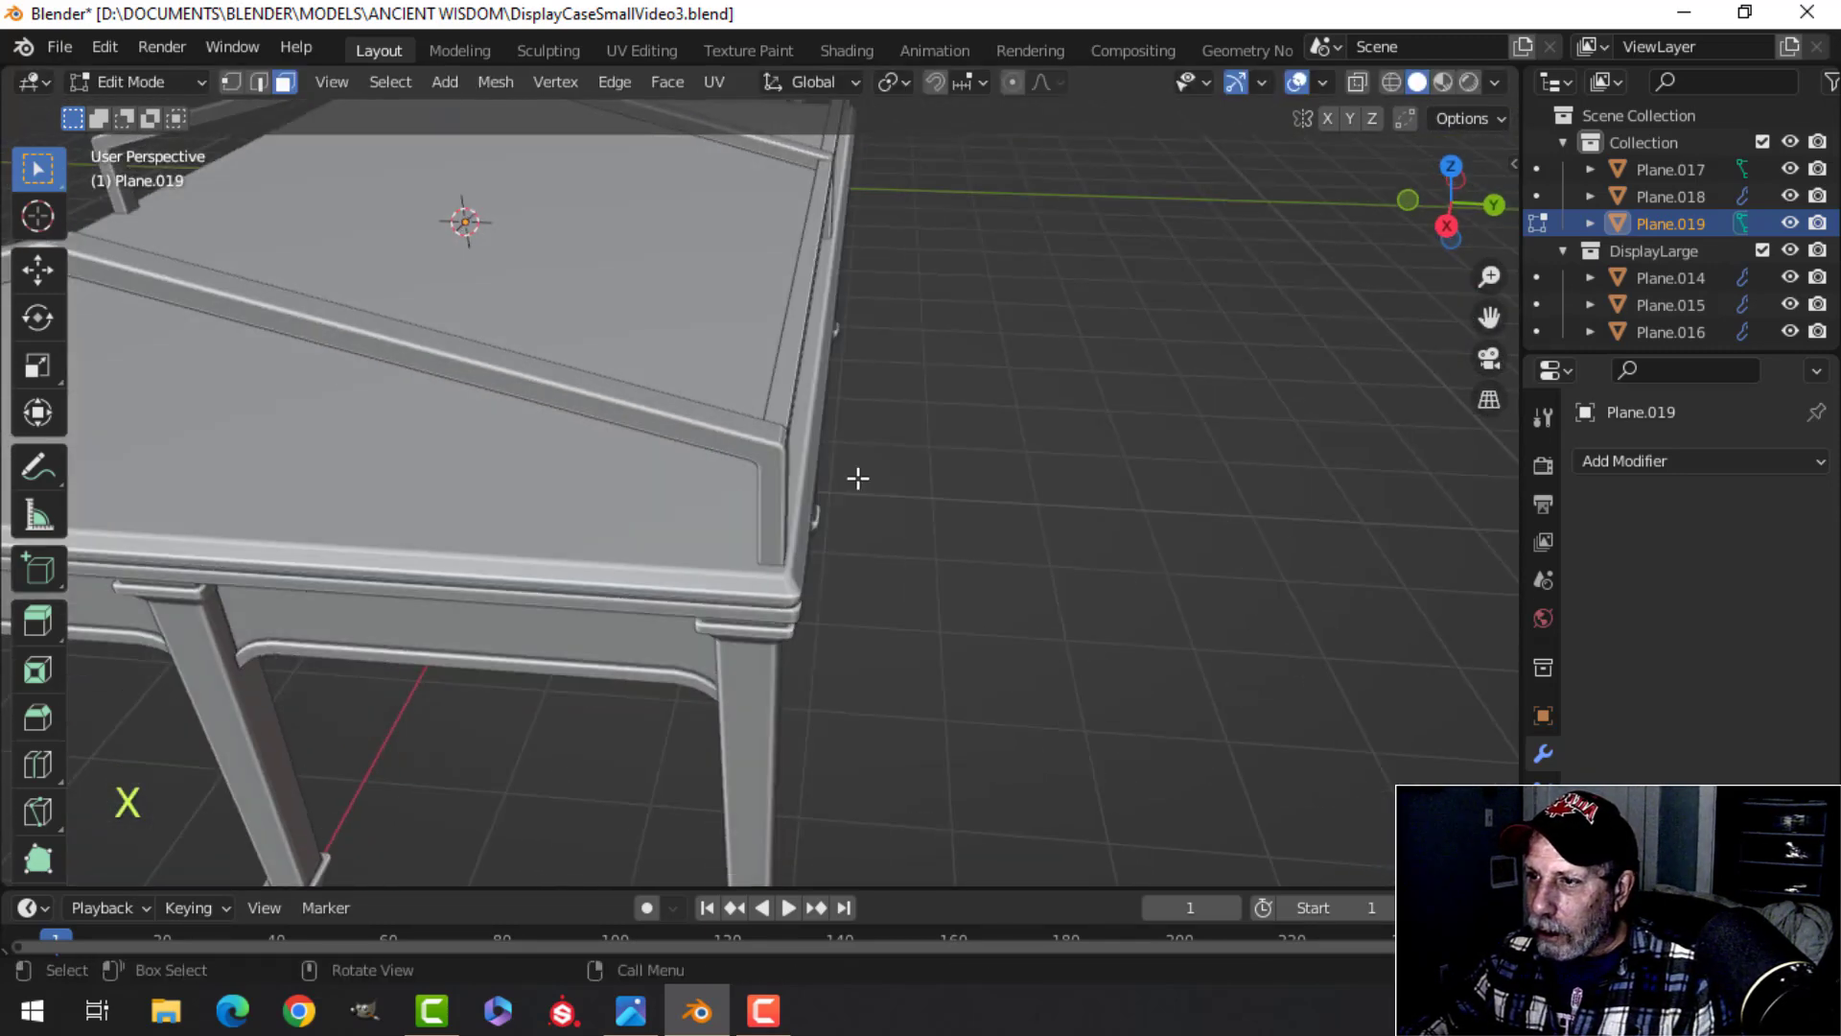
scroll(843, 485, up, 4)
shift+middle_drag(901, 426, 830, 473)
key(Tab)
scroll(844, 439, down, 6)
key(alt+a)
middle_drag(842, 370, 830, 448)
scroll(840, 412, up, 3)
middle_drag(828, 458, 686, 480)
scroll(774, 480, down, 2)
shift+middle_drag(815, 402, 1007, 457)
scroll(1045, 401, down, 2)
middle_drag(1006, 457, 926, 507)
scroll(1061, 482, up, 3)
Step: Narrow the side rail along Y to about 0.79 and shift it slightly inward along Y
key(Tab)
key(a)
middle_drag(1118, 406, 1150, 370)
key(s)
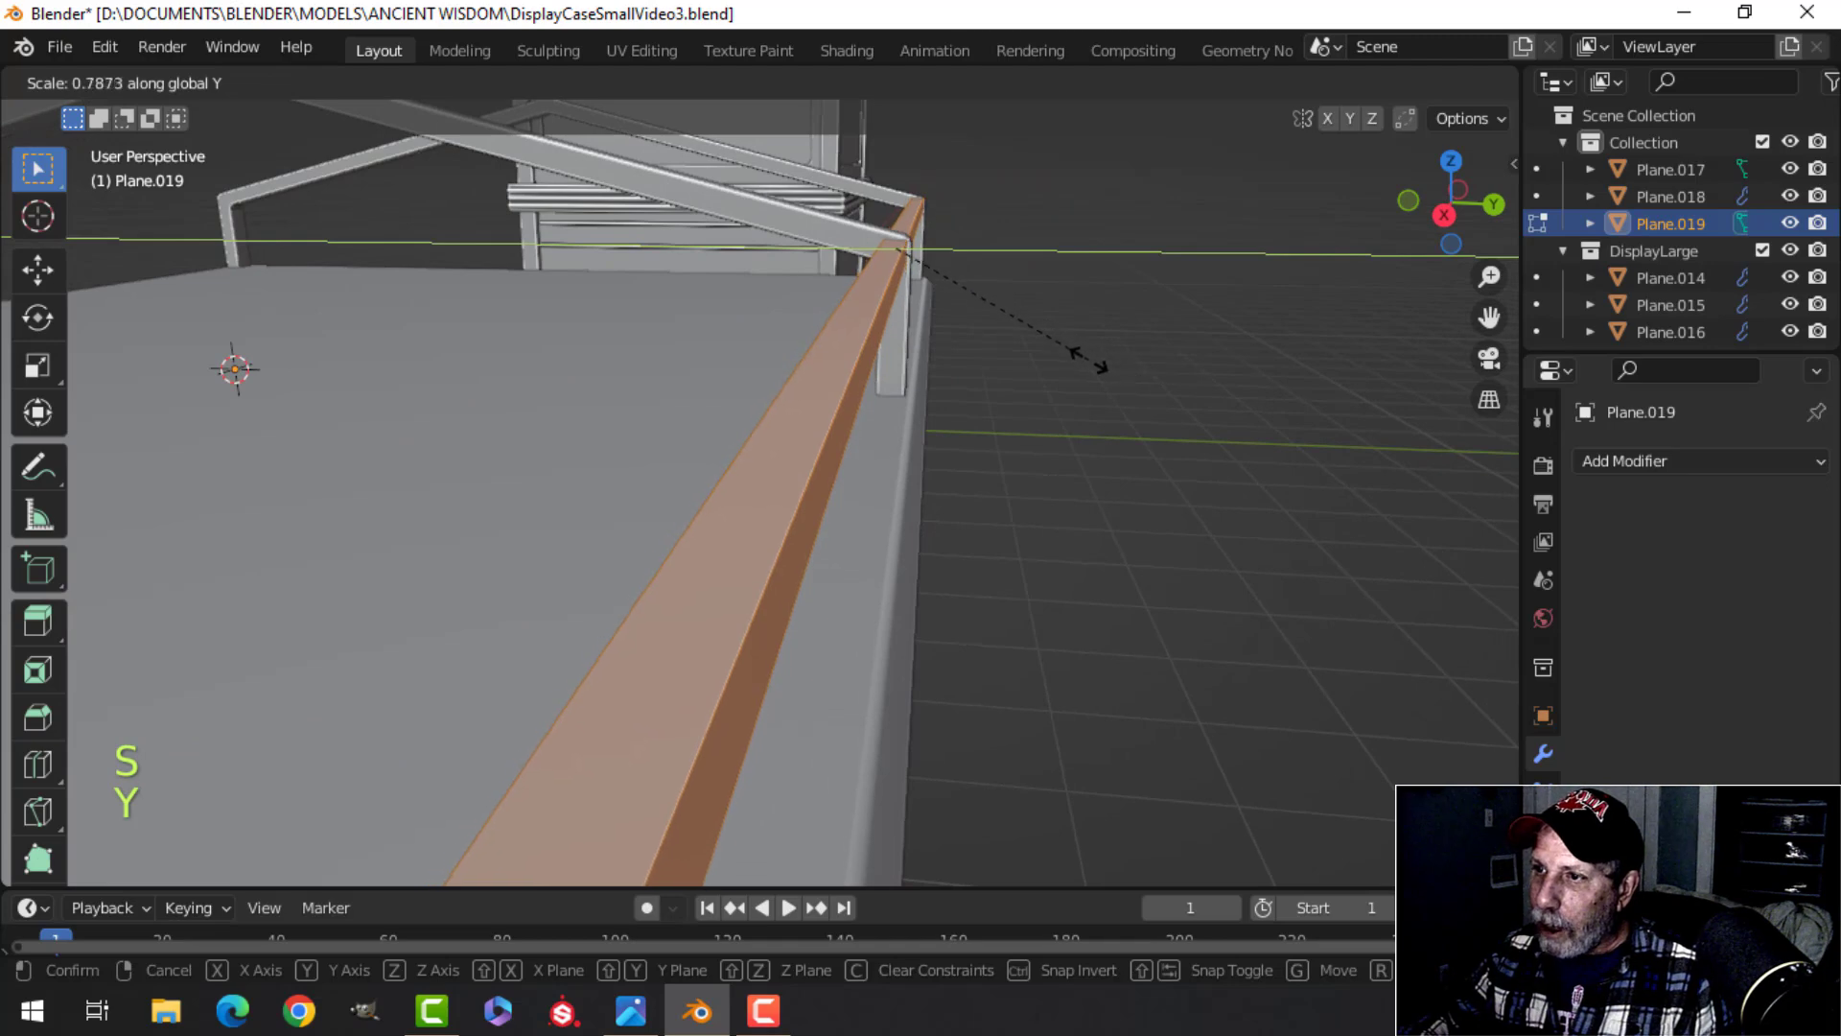
click(1091, 360)
drag(1006, 251, 994, 247)
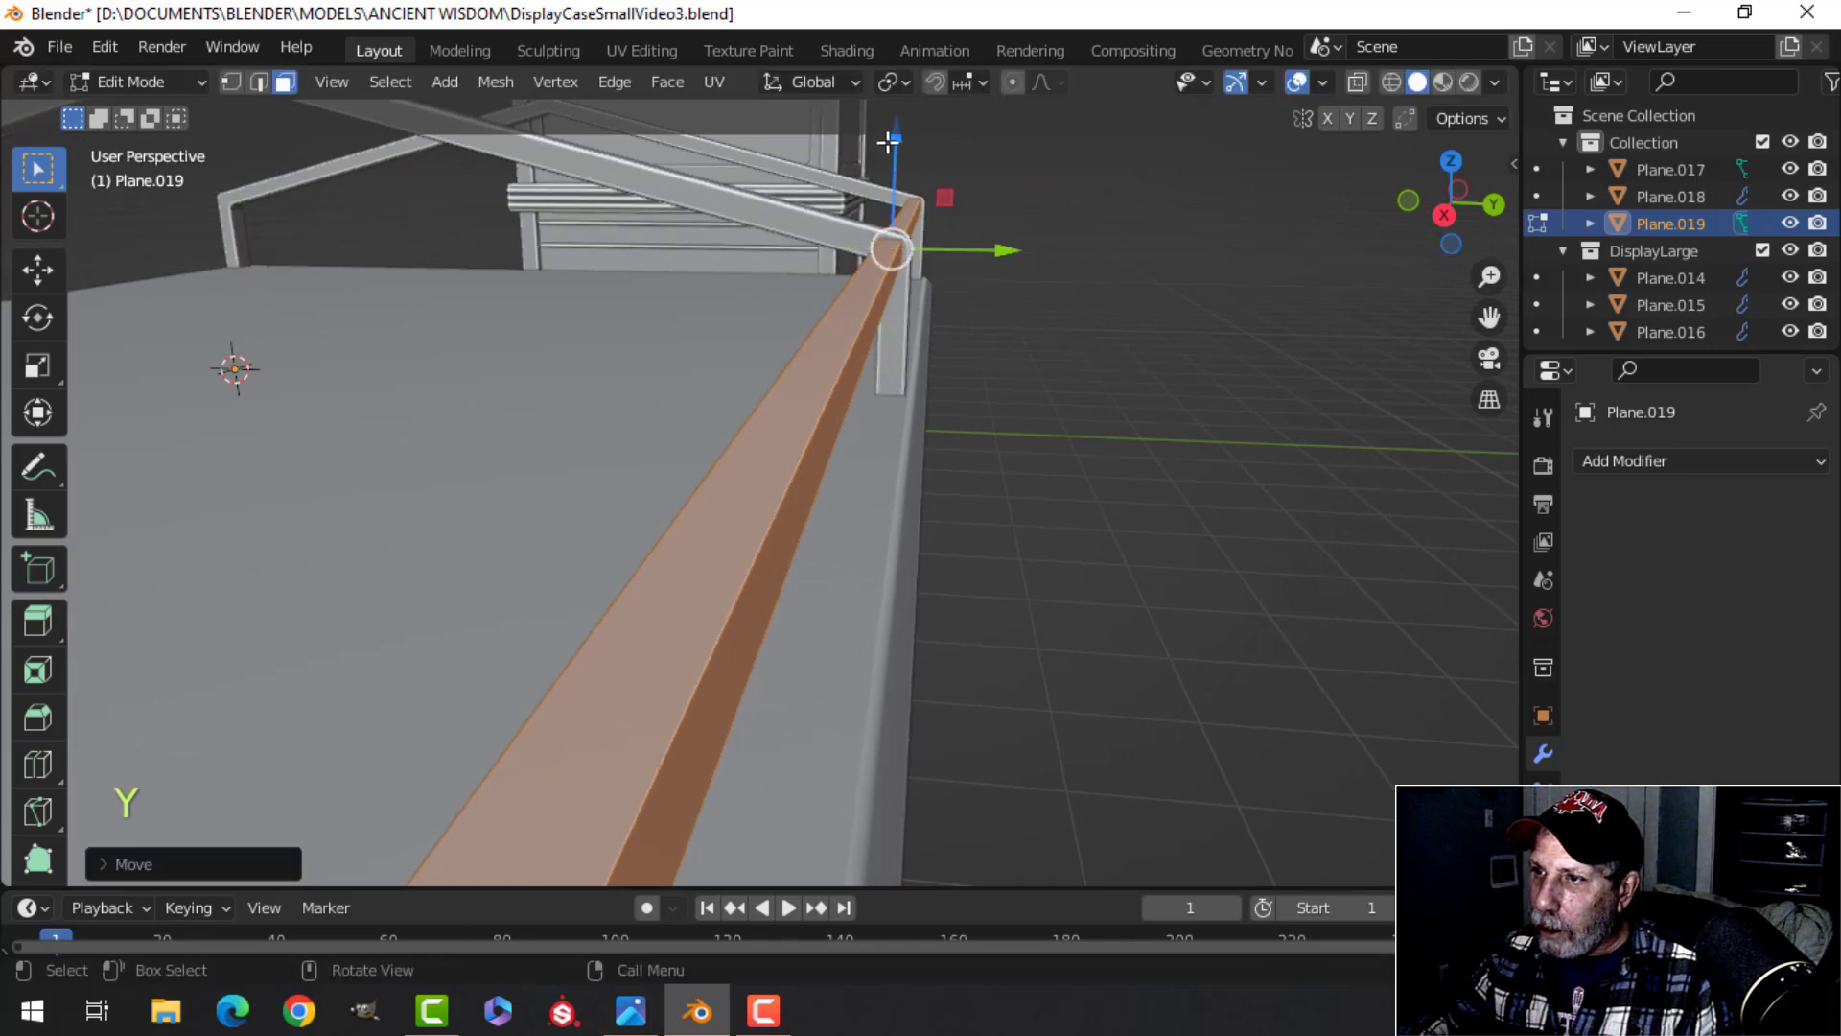
Step: Adjust the side rail's height along Z to fit the middle frame's upper corner
drag(892, 146, 893, 152)
middle_drag(905, 356, 892, 566)
scroll(945, 338, down, 3)
scroll(908, 529, up, 3)
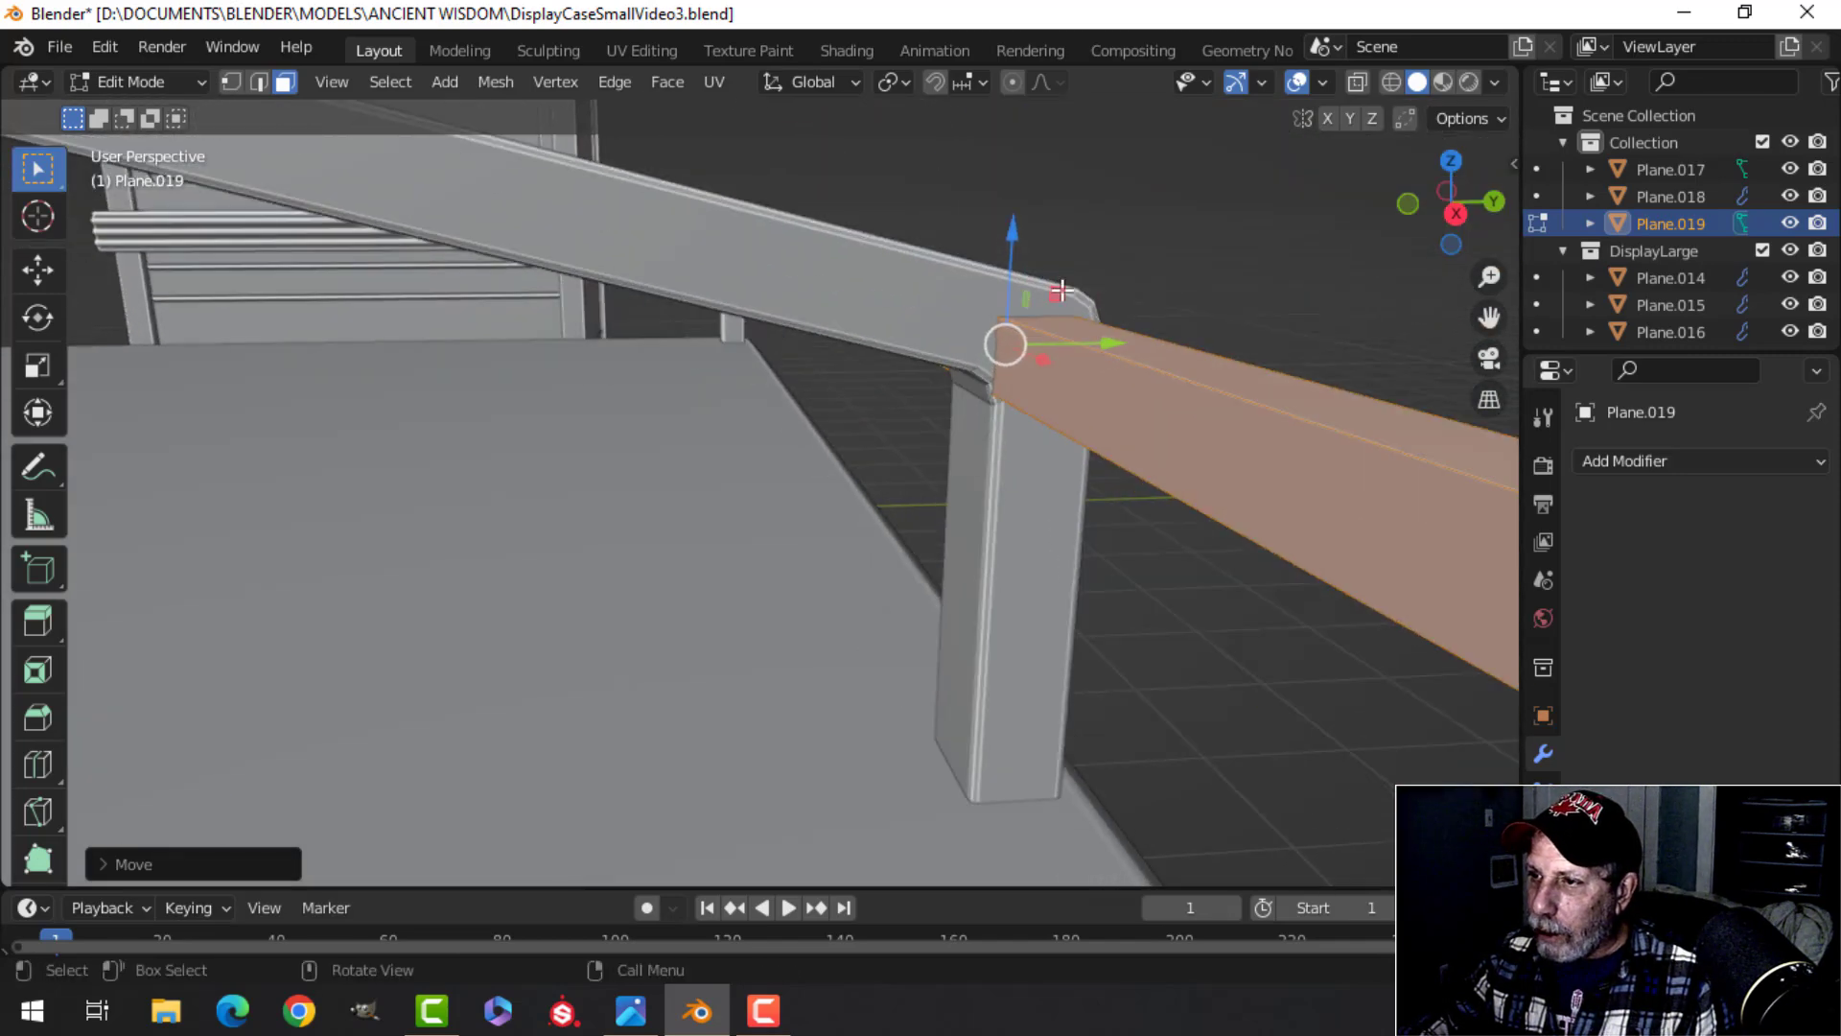
drag(1015, 235, 1017, 212)
key(Tab)
scroll(1060, 370, down, 3)
key(alt+a)
Step: Bevel the side rail's long edges
middle_drag(954, 431, 888, 464)
click(873, 406)
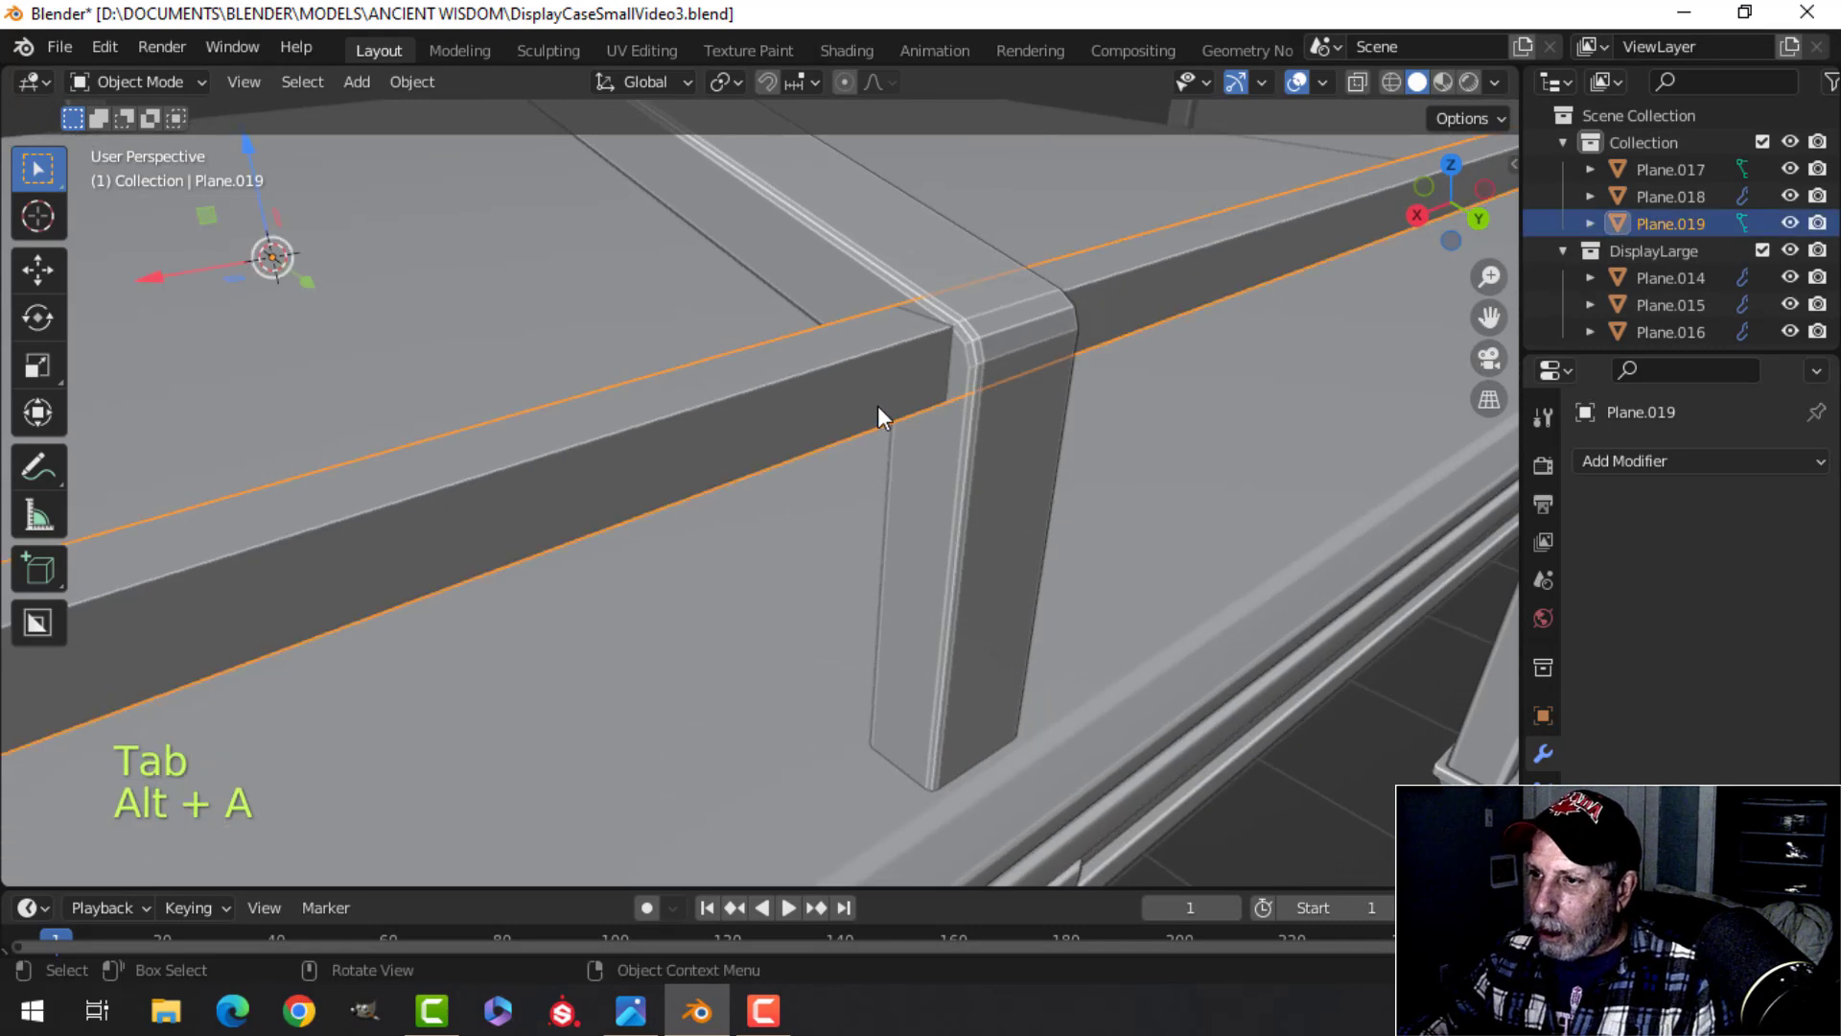
key(Tab)
key(alt+a)
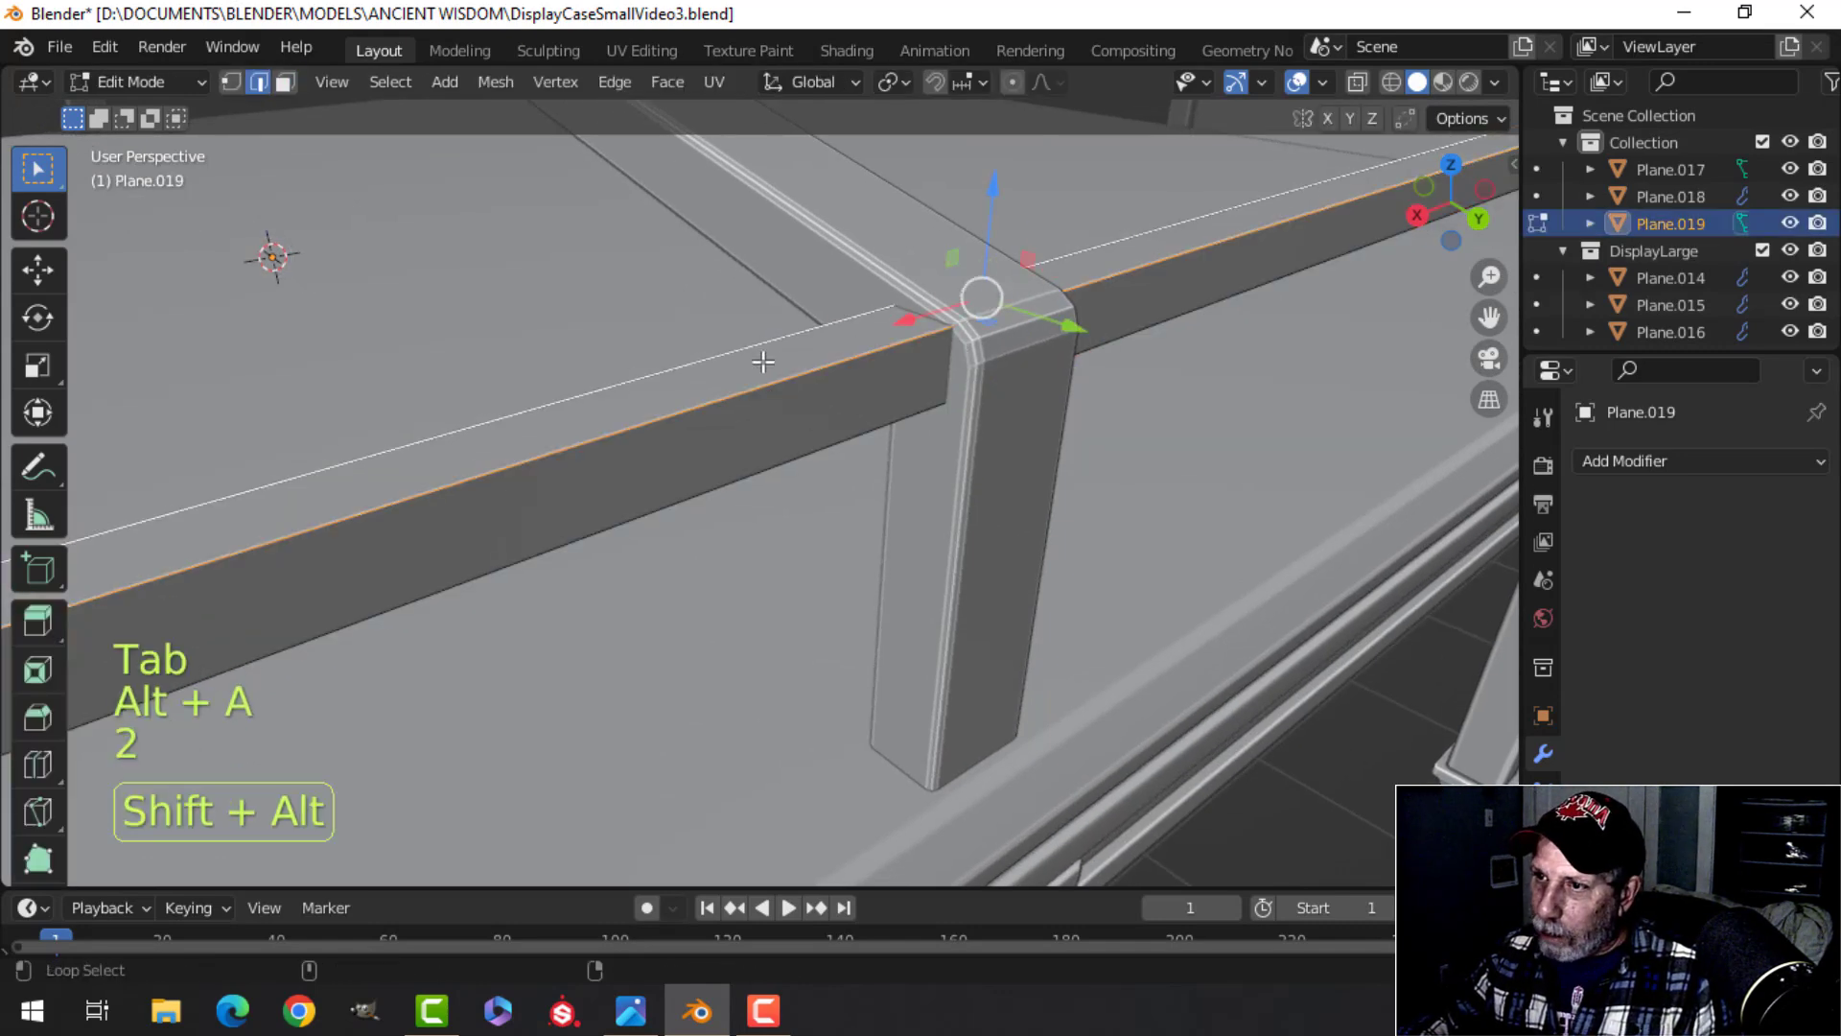
middle_drag(788, 442, 1048, 396)
middle_drag(1113, 331, 1018, 292)
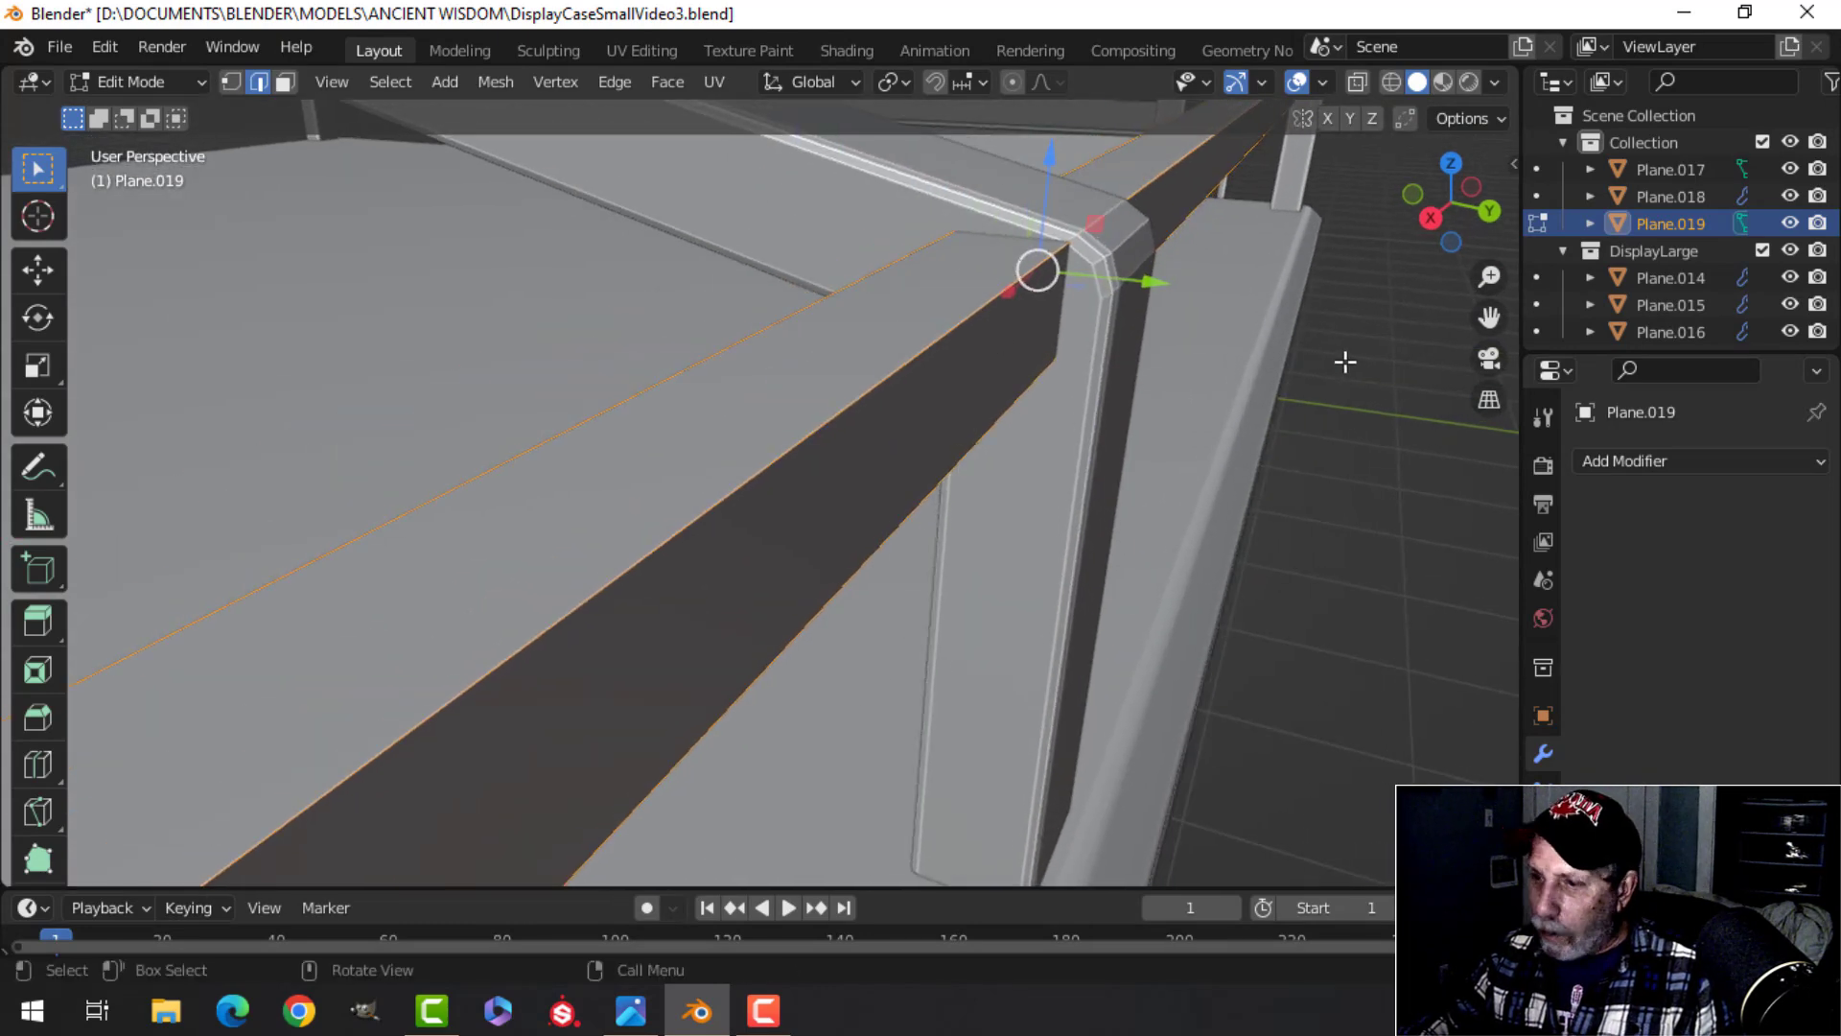
click(1441, 435)
key(Tab)
middle_drag(1262, 435, 1244, 394)
Step: Scale the side rail's cross-section down slightly in Y and Z, leaving X locked
key(Tab)
key(a)
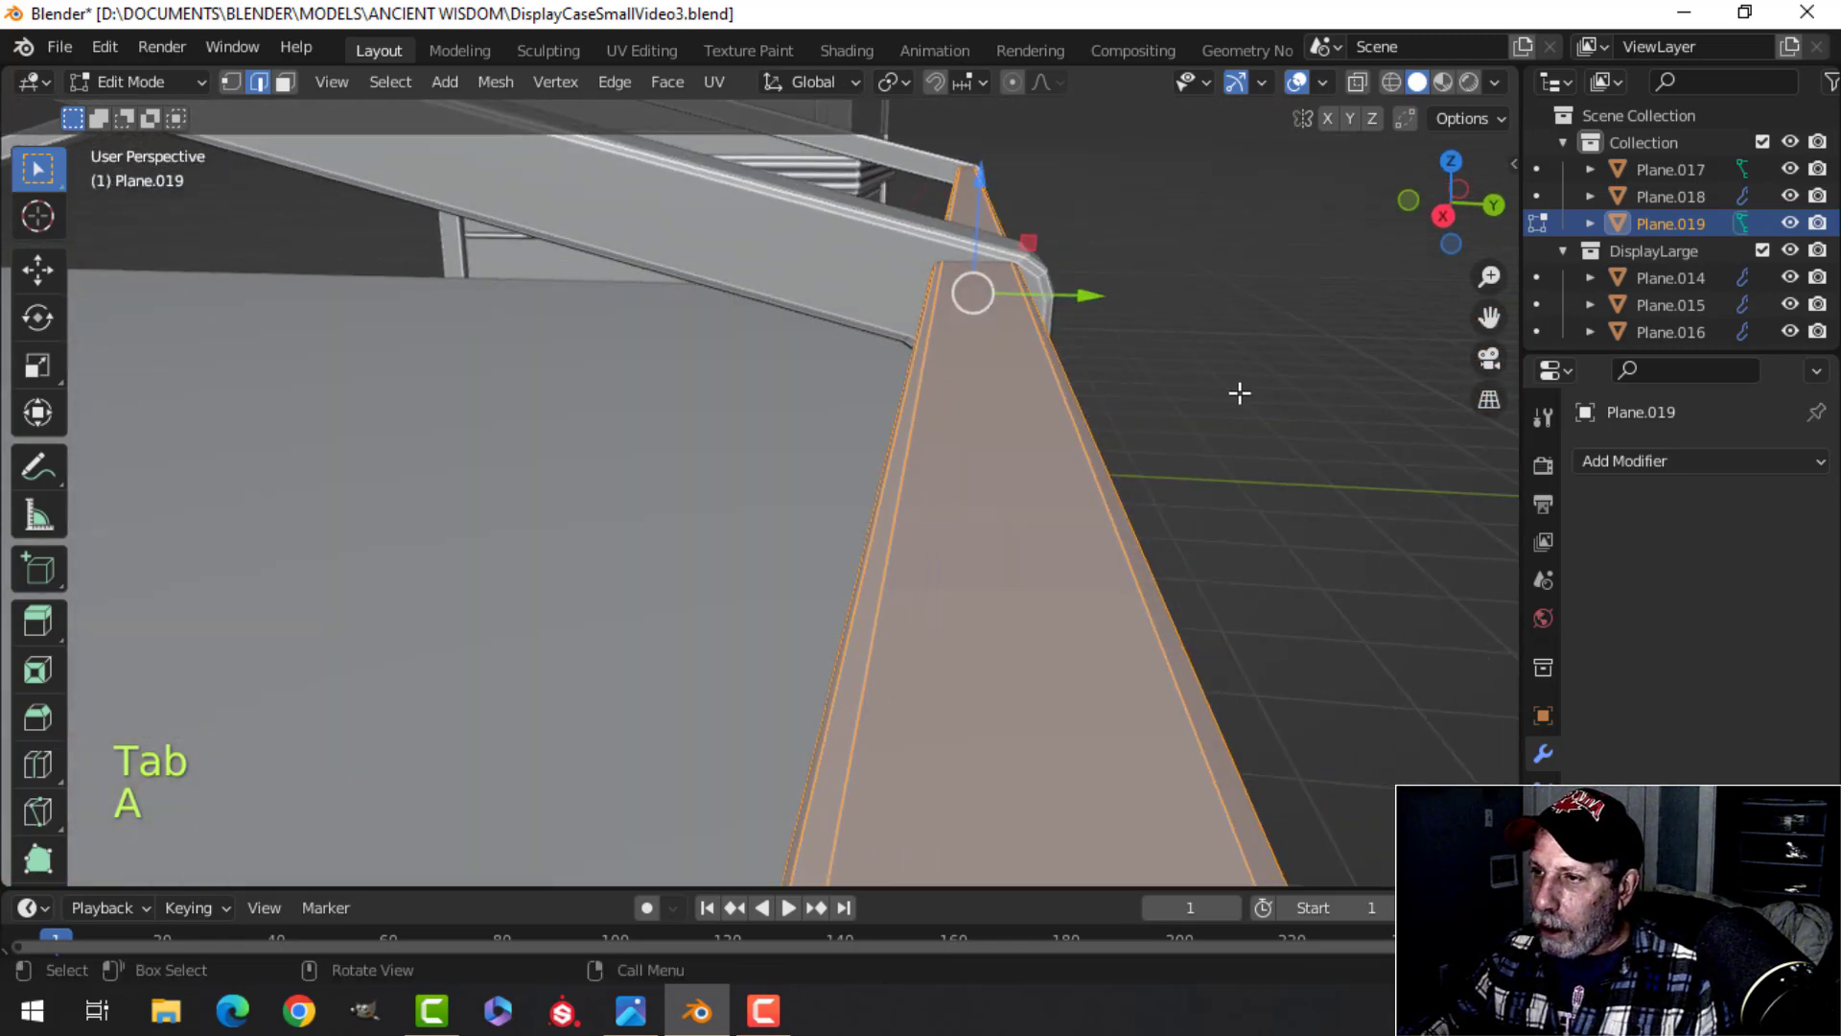
key(s)
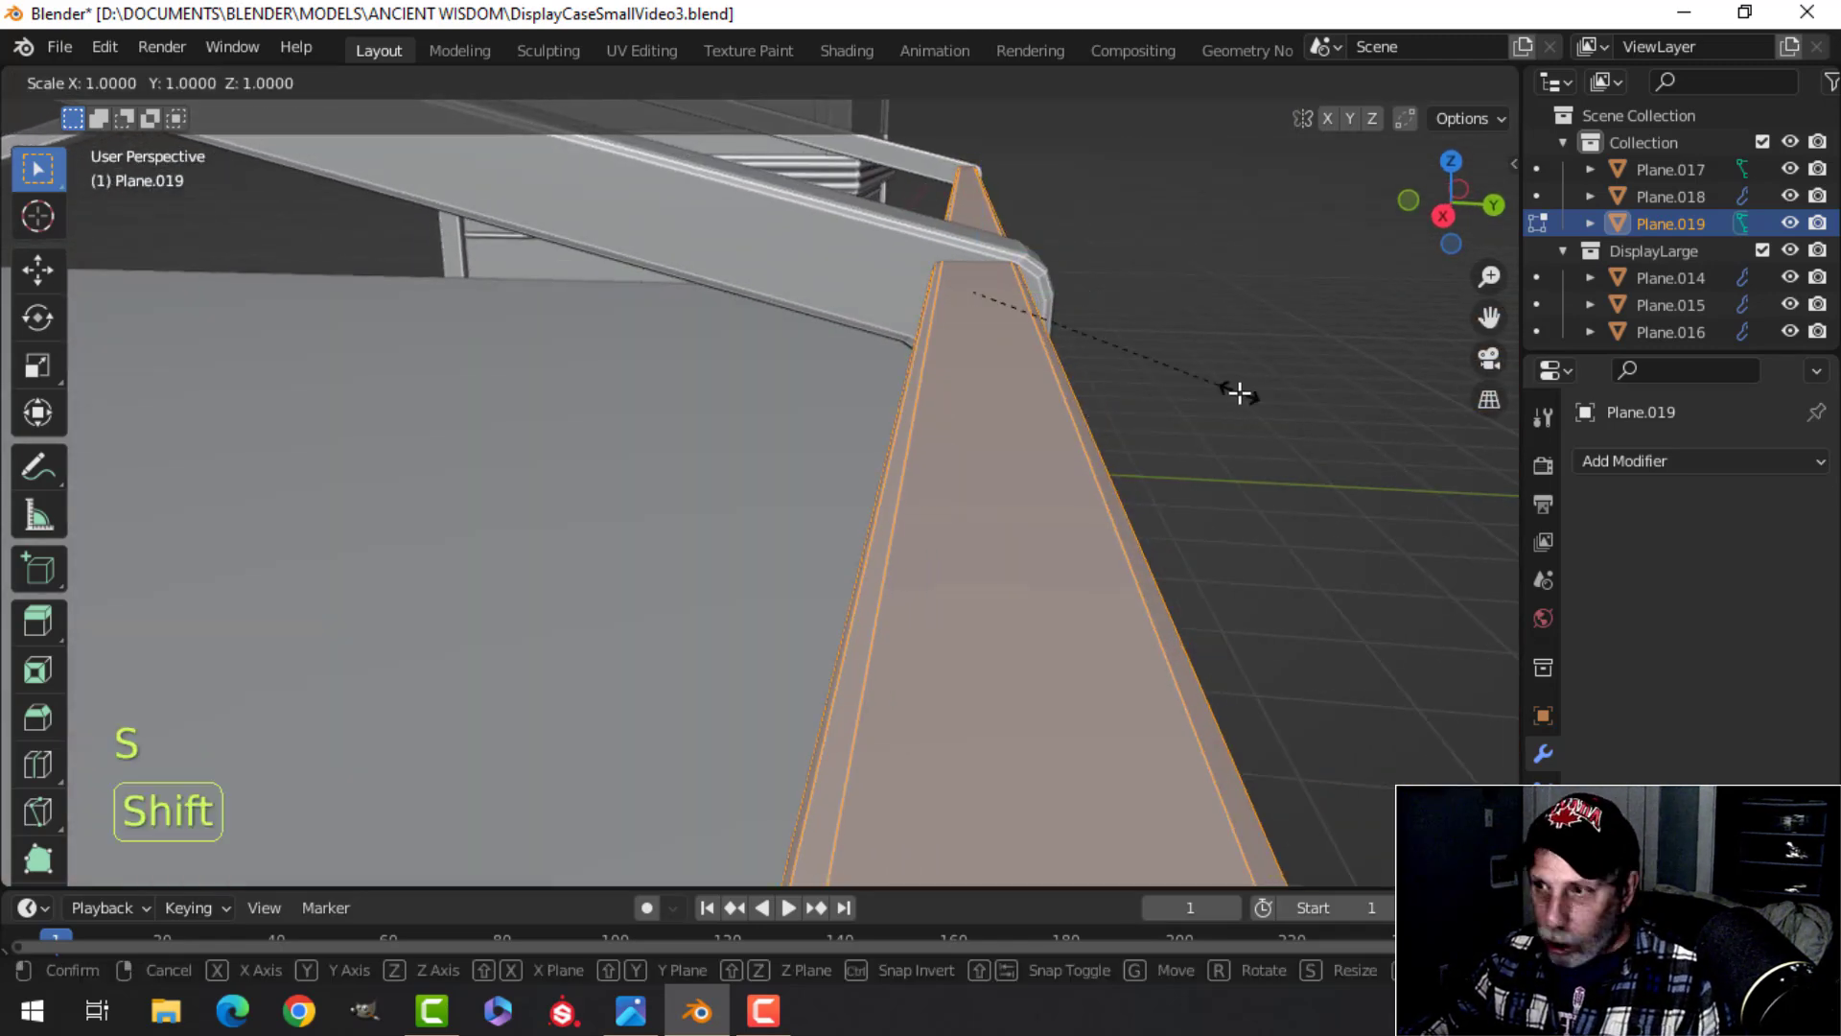
key(shift+x)
click(1206, 394)
key(Tab)
scroll(1194, 412, down, 5)
key(alt+a)
Step: Scale the side rail's mesh taller along Z and lower it slightly at the frame corners
middle_drag(1193, 414, 832, 445)
scroll(801, 464, down, 4)
shift+middle_drag(787, 449, 905, 503)
scroll(877, 447, up, 2)
click(871, 374)
key(Tab)
key(a)
scroll(930, 461, up, 2)
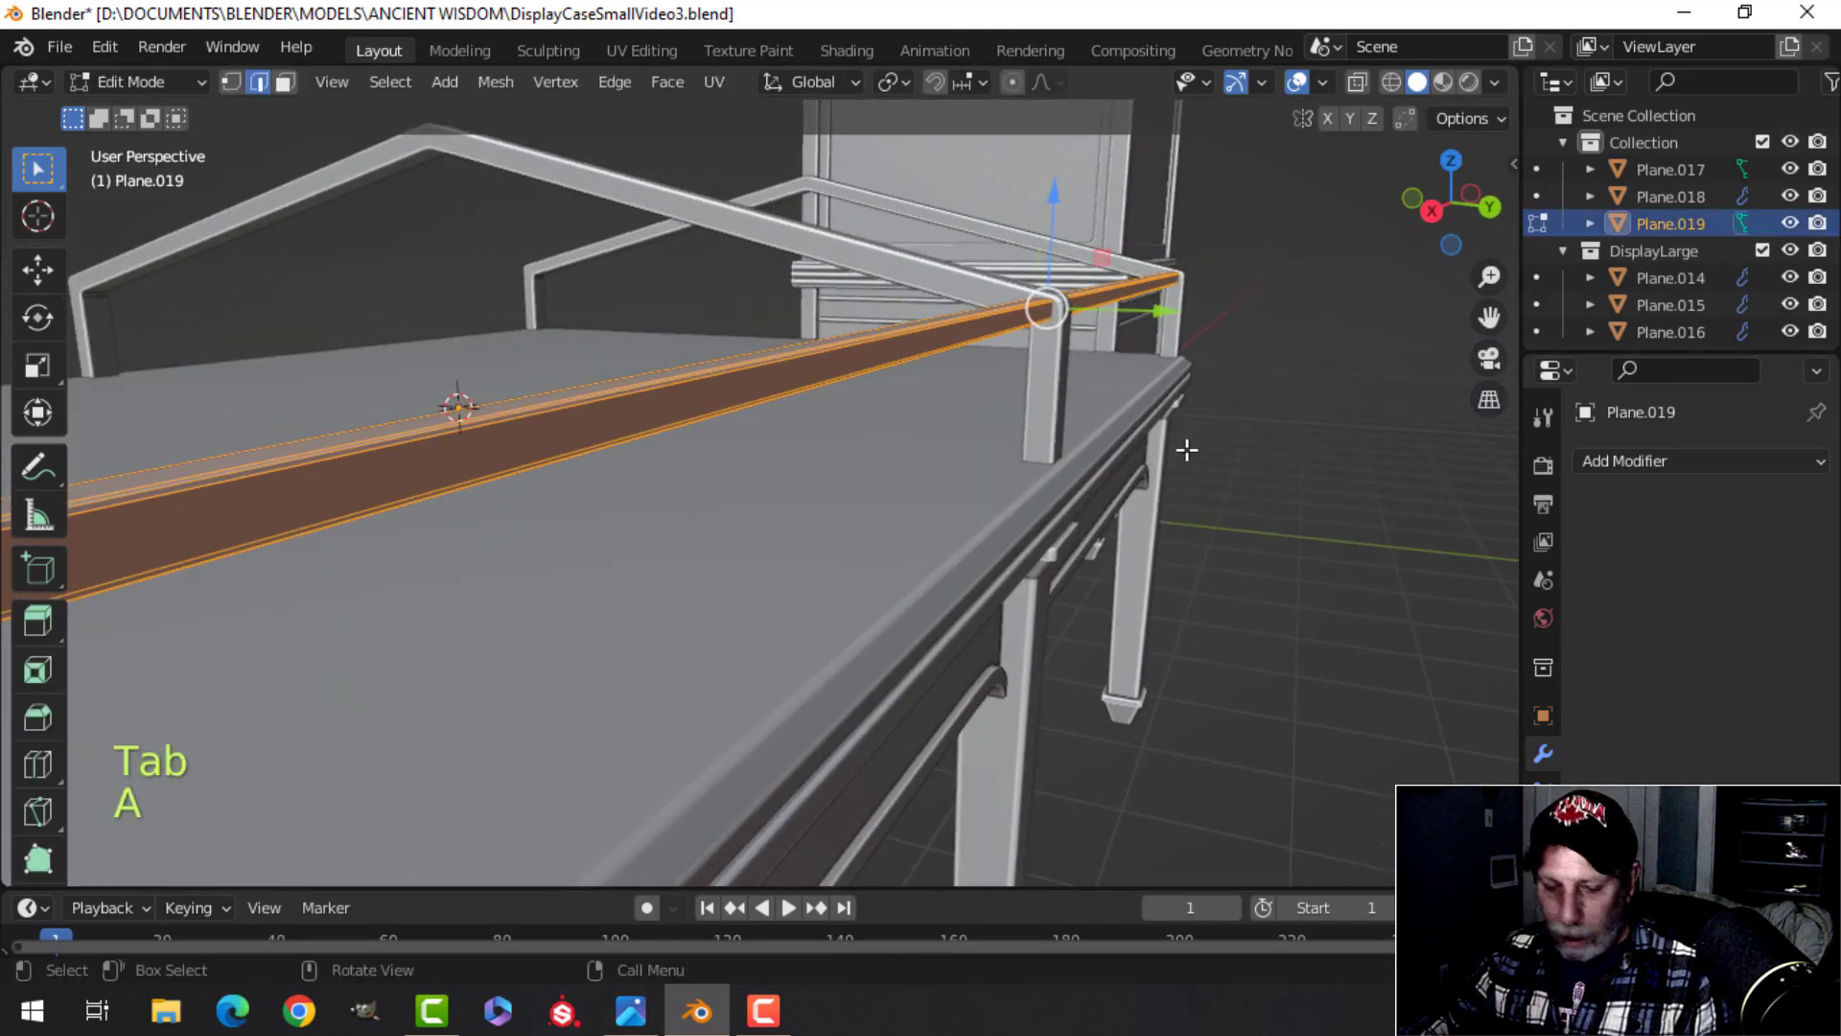
key(s)
key(z)
click(1222, 493)
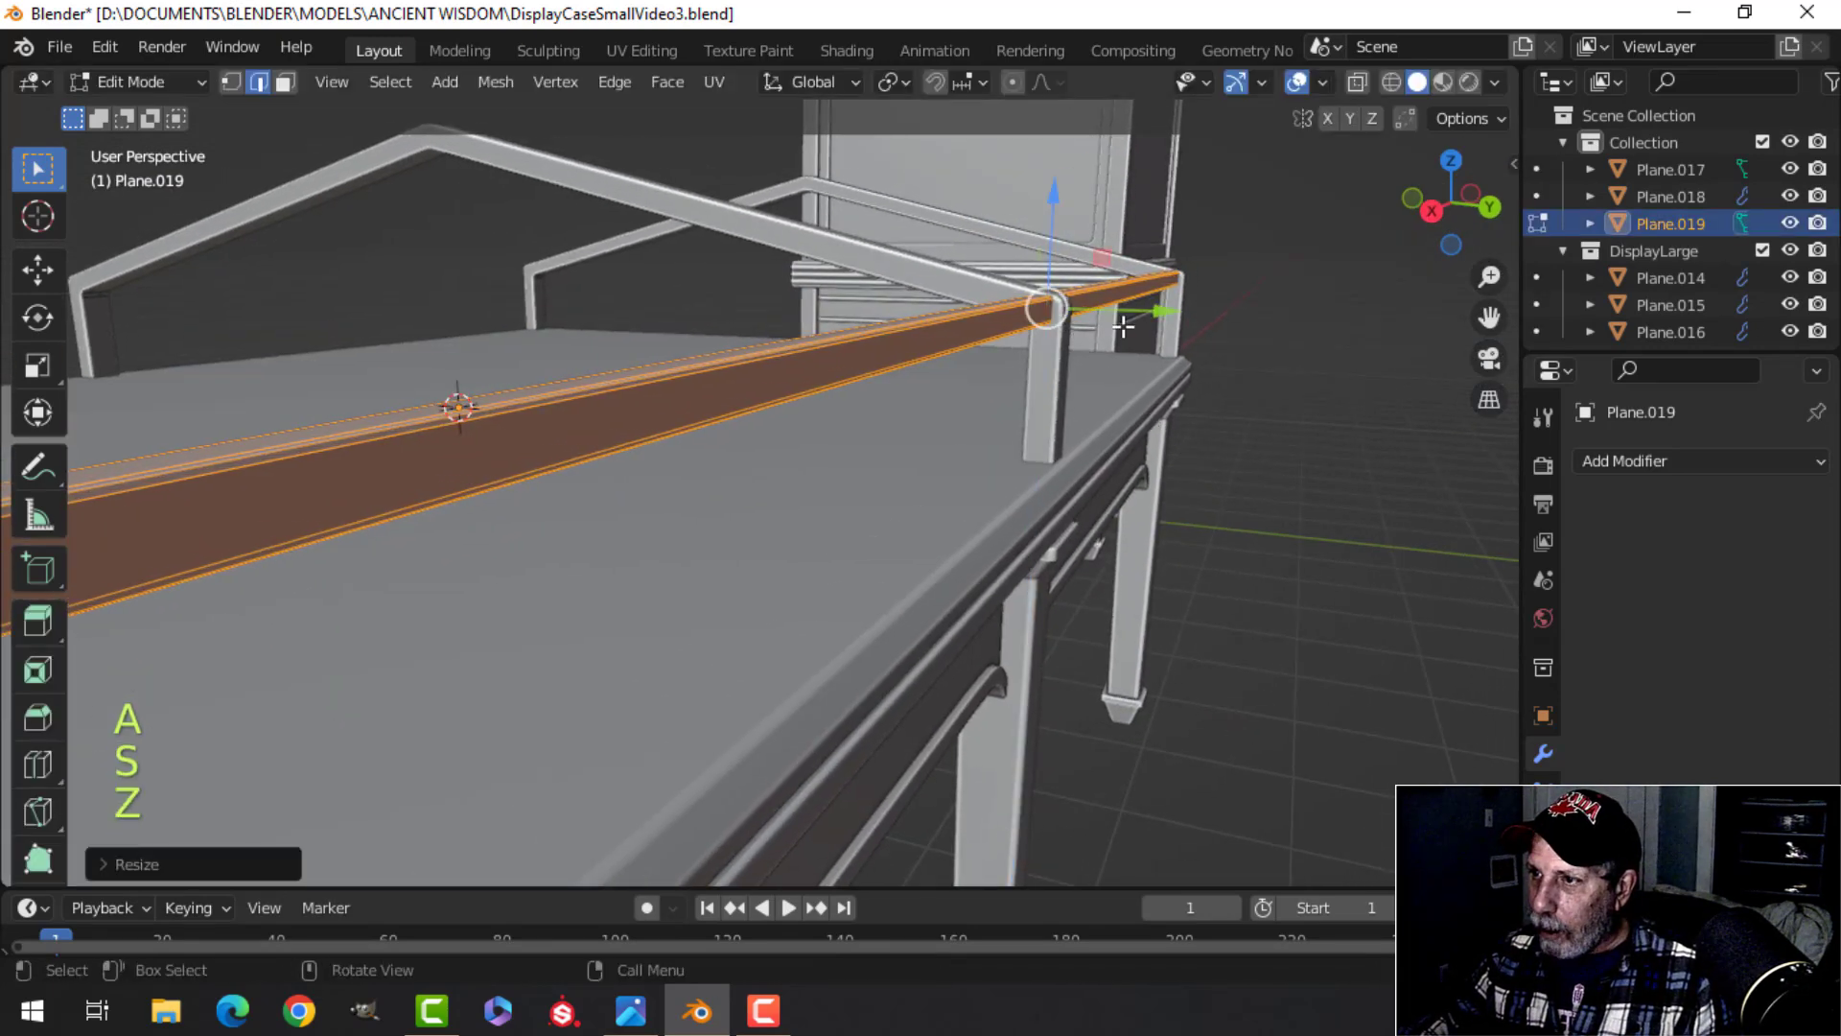
drag(1067, 204, 1064, 211)
key(Tab)
Step: Add a Mirror modifier on the Y axis only to the side rail
middle_drag(1074, 383, 893, 509)
key(alt+a)
scroll(763, 556, down, 3)
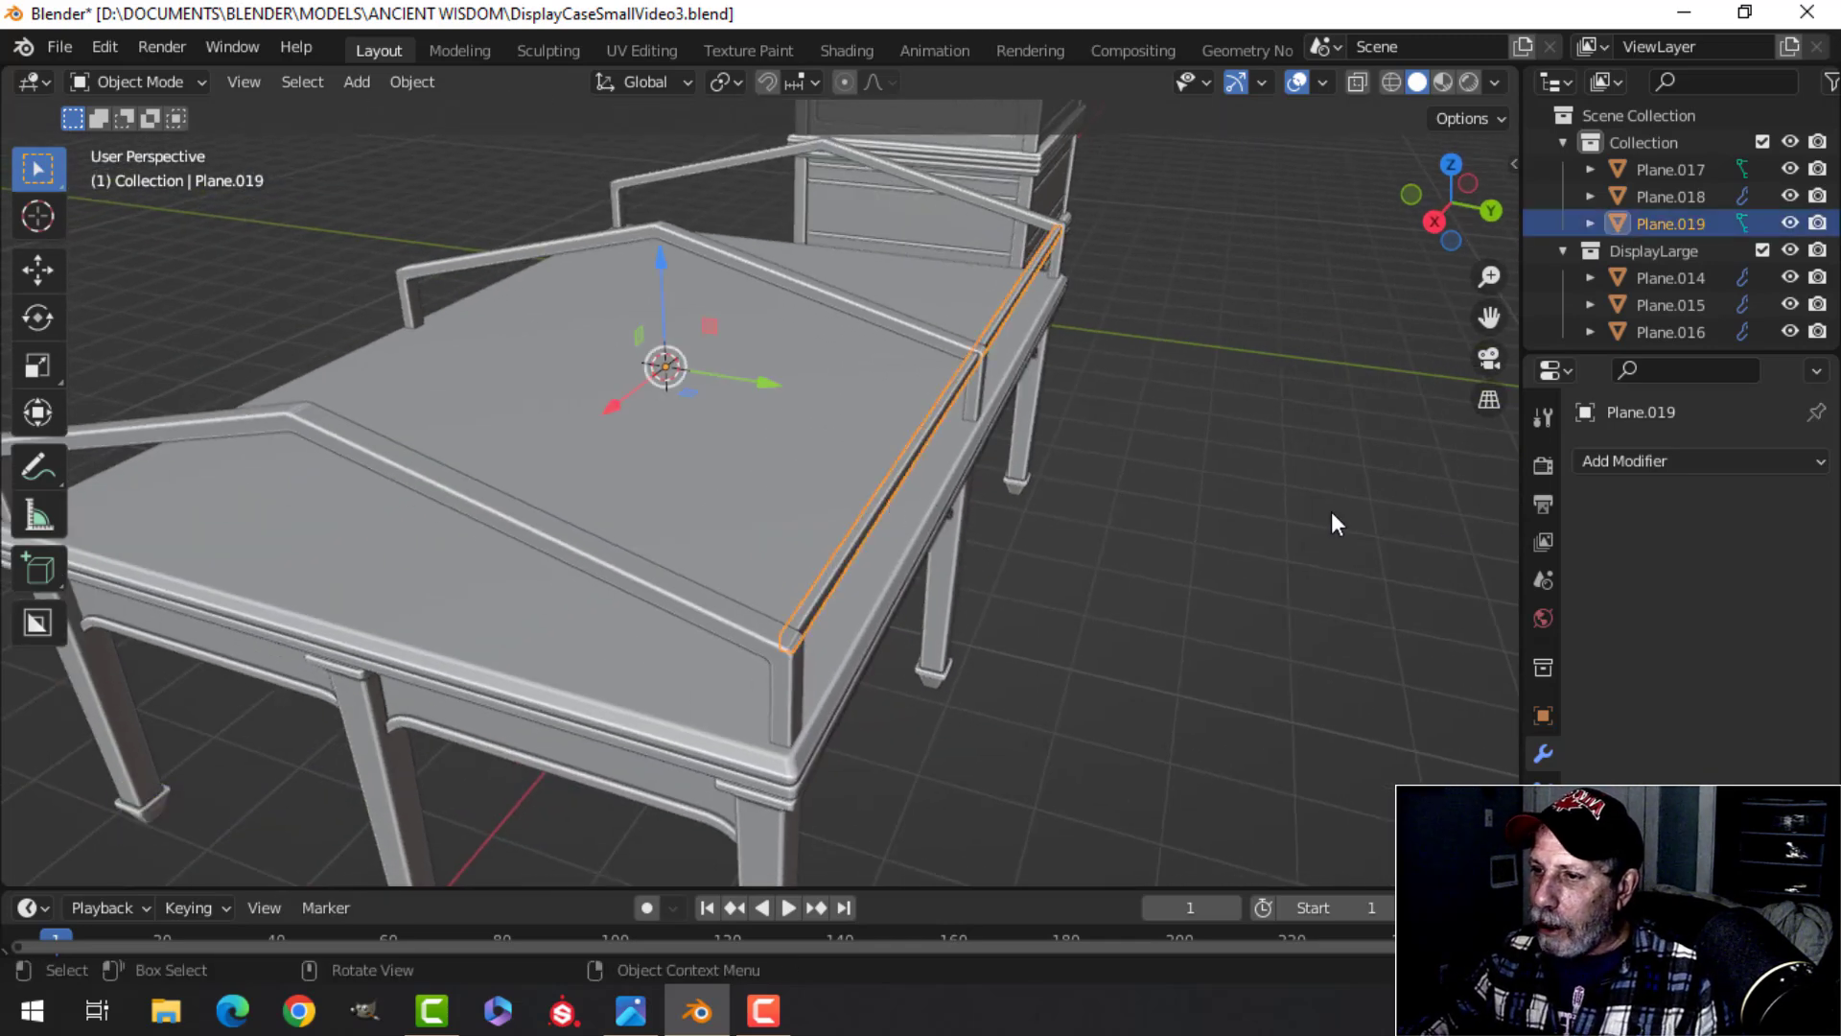
click(1620, 464)
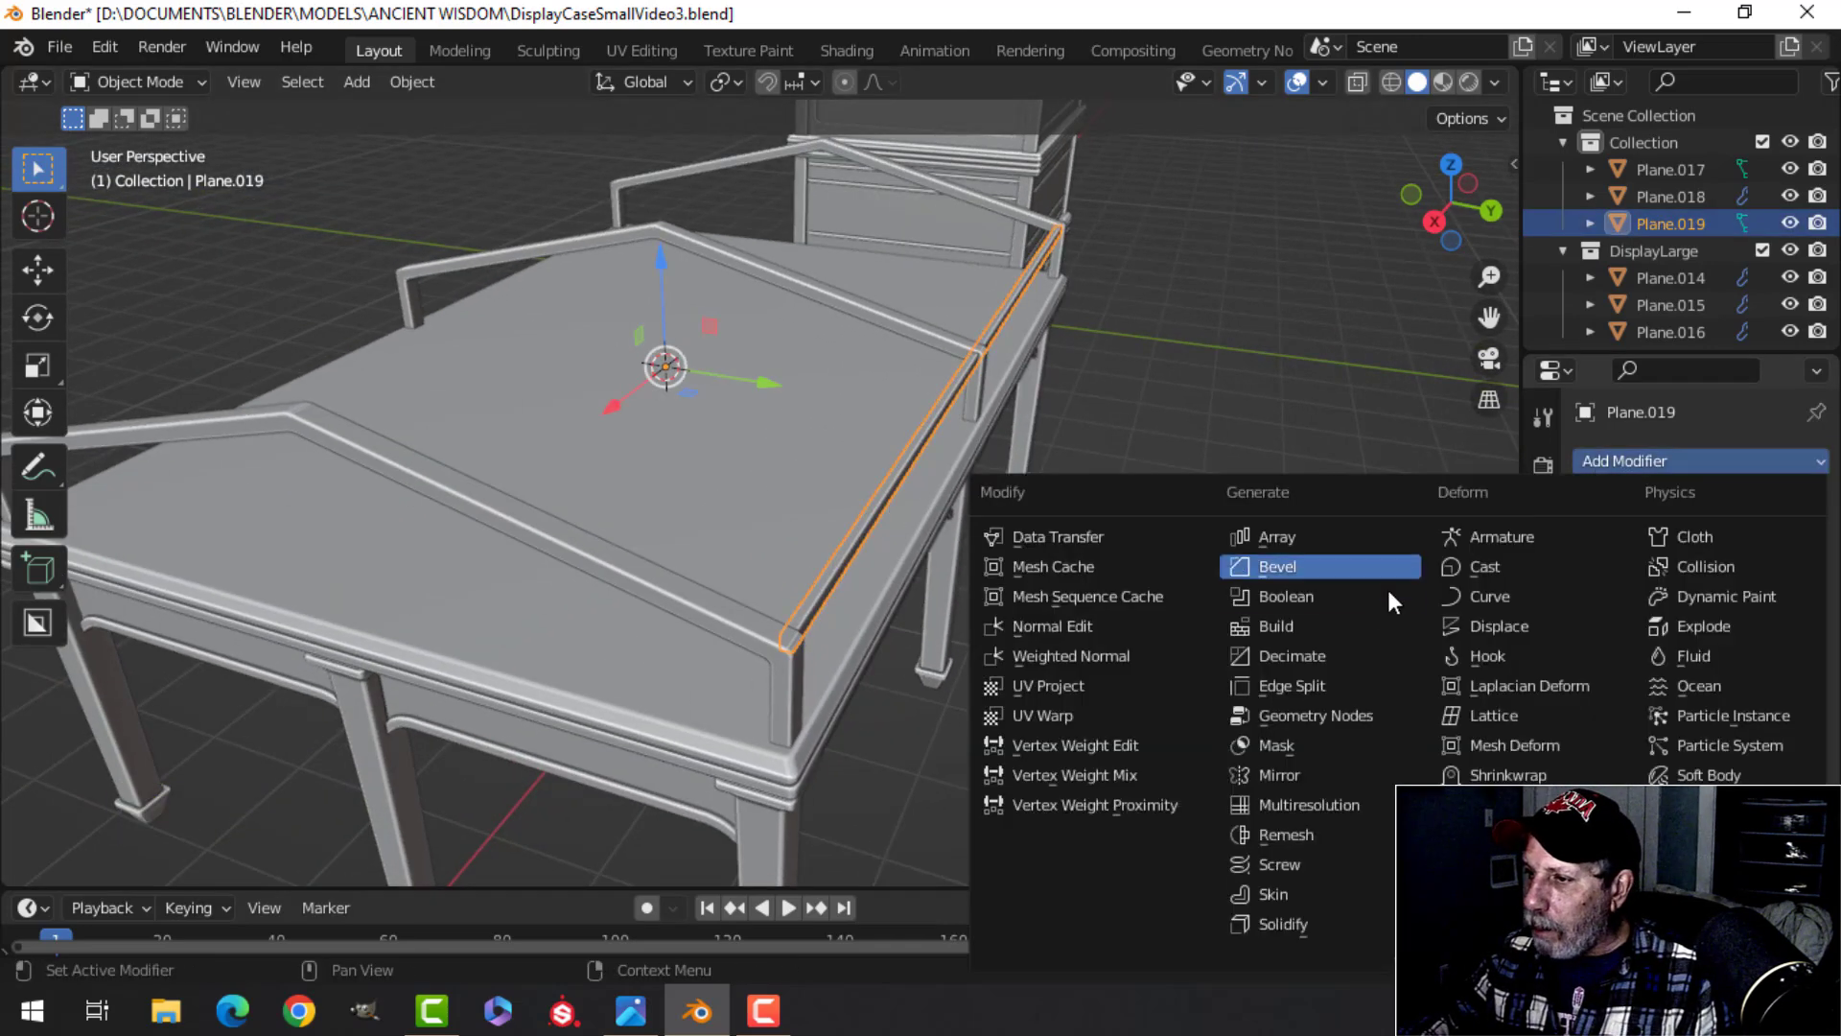
click(1280, 767)
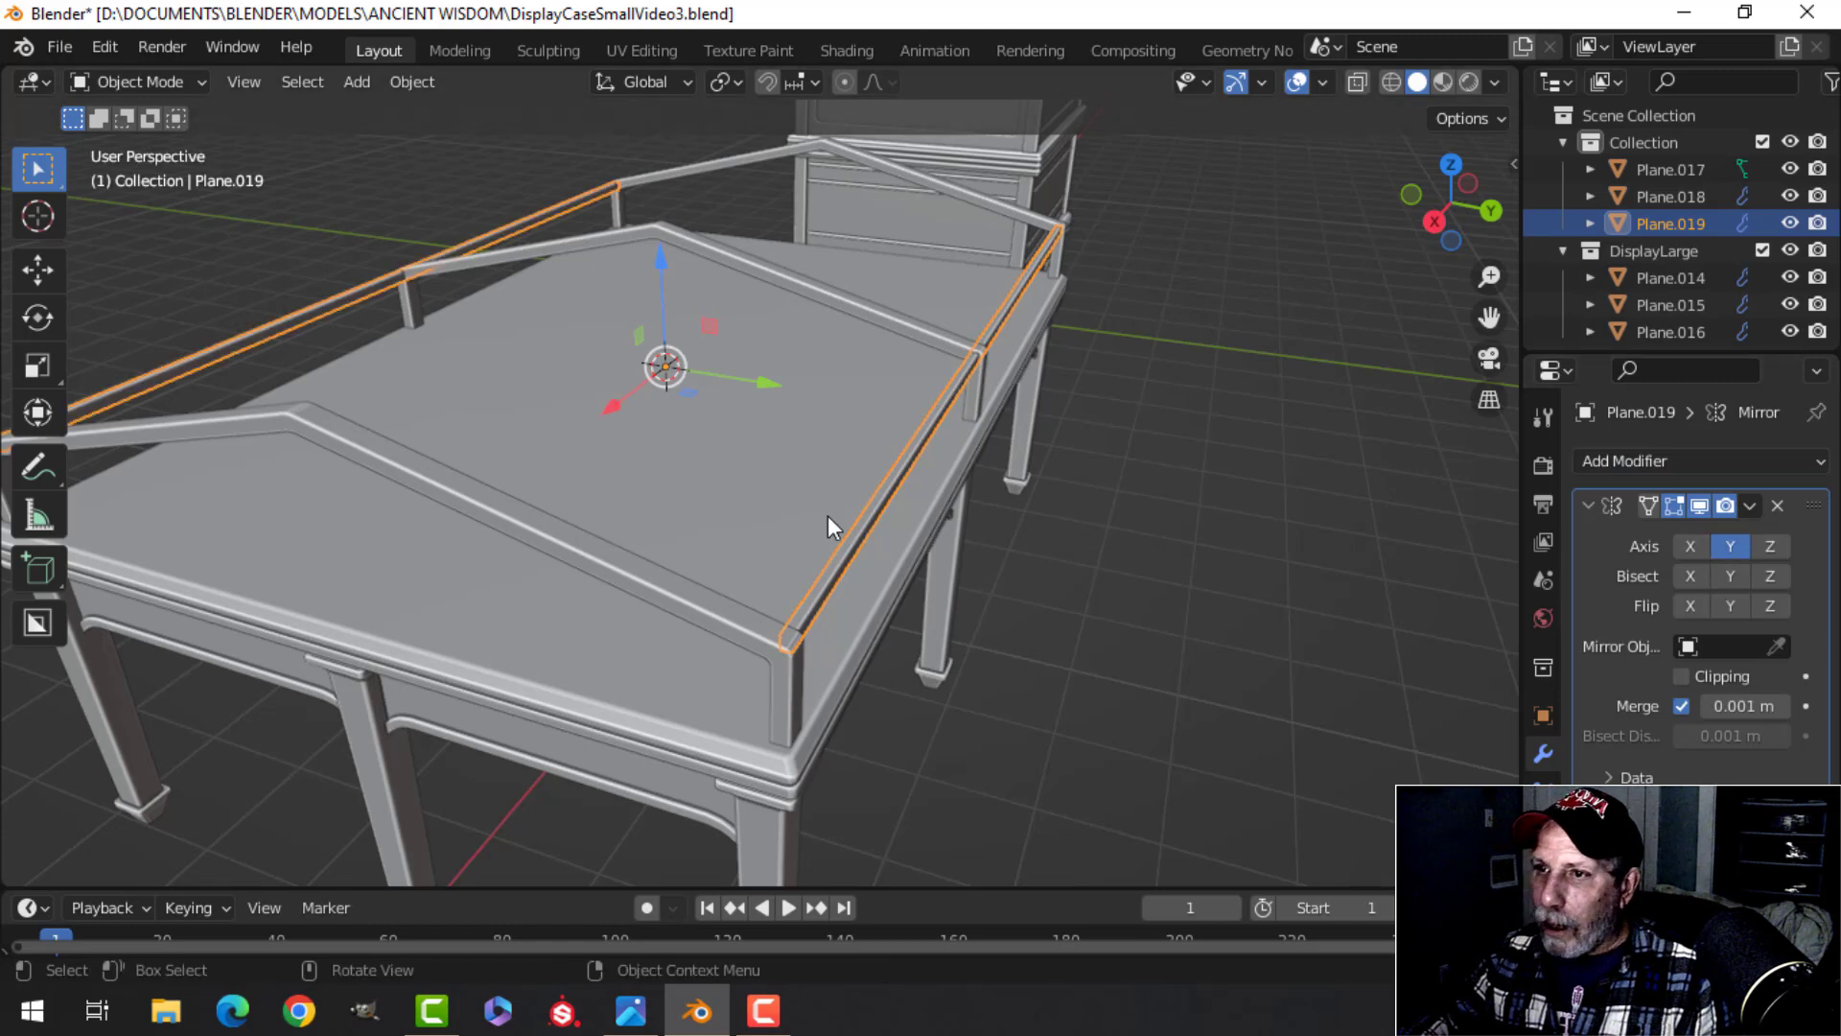
key(alt+a)
Step: Duplicate the side rail's mesh and move the copy inward over the board
scroll(704, 505, down, 3)
shift+middle_drag(703, 504, 847, 550)
middle_drag(847, 551, 923, 536)
scroll(945, 556, up, 4)
scroll(989, 505, down, 3)
middle_drag(923, 537, 883, 562)
scroll(883, 562, up, 3)
shift+middle_drag(1150, 546, 1077, 587)
click(913, 524)
key(Tab)
key(shift+d)
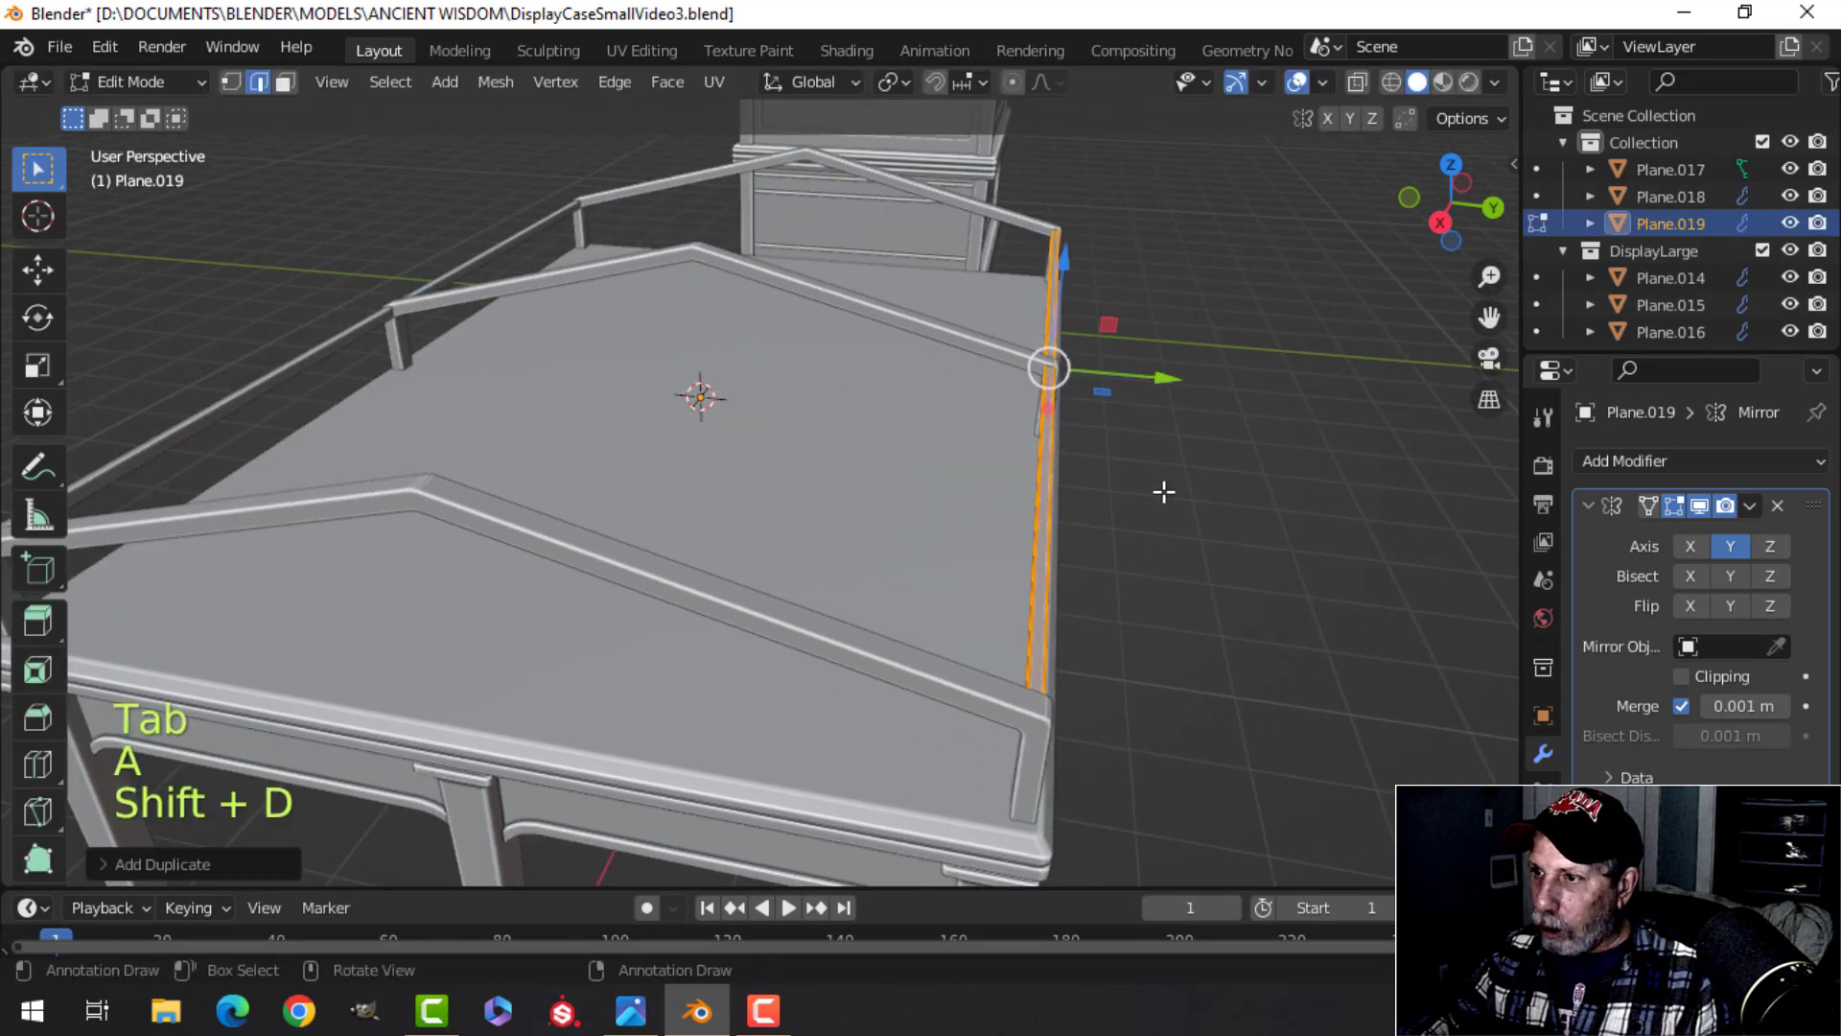
click(918, 386)
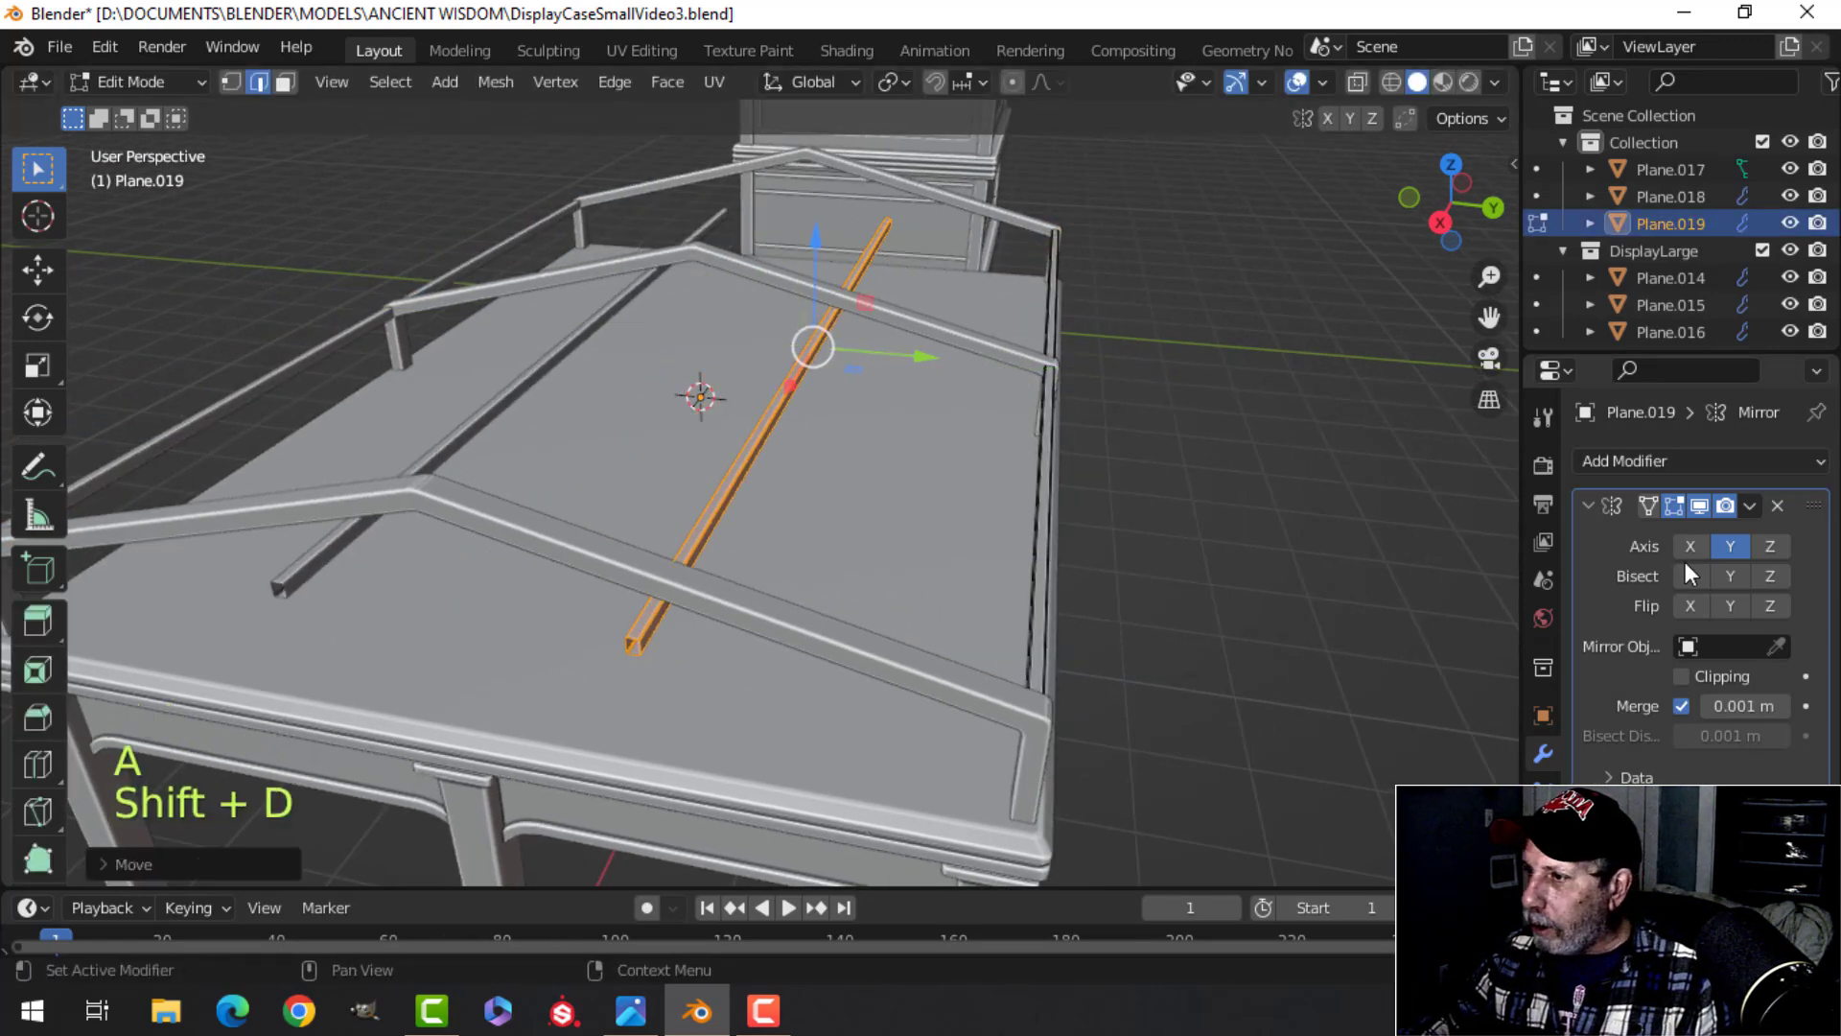
Step: Separate the duplicated rail into its own object and remove its Mirror modifier
key(p)
click(1180, 528)
key(Tab)
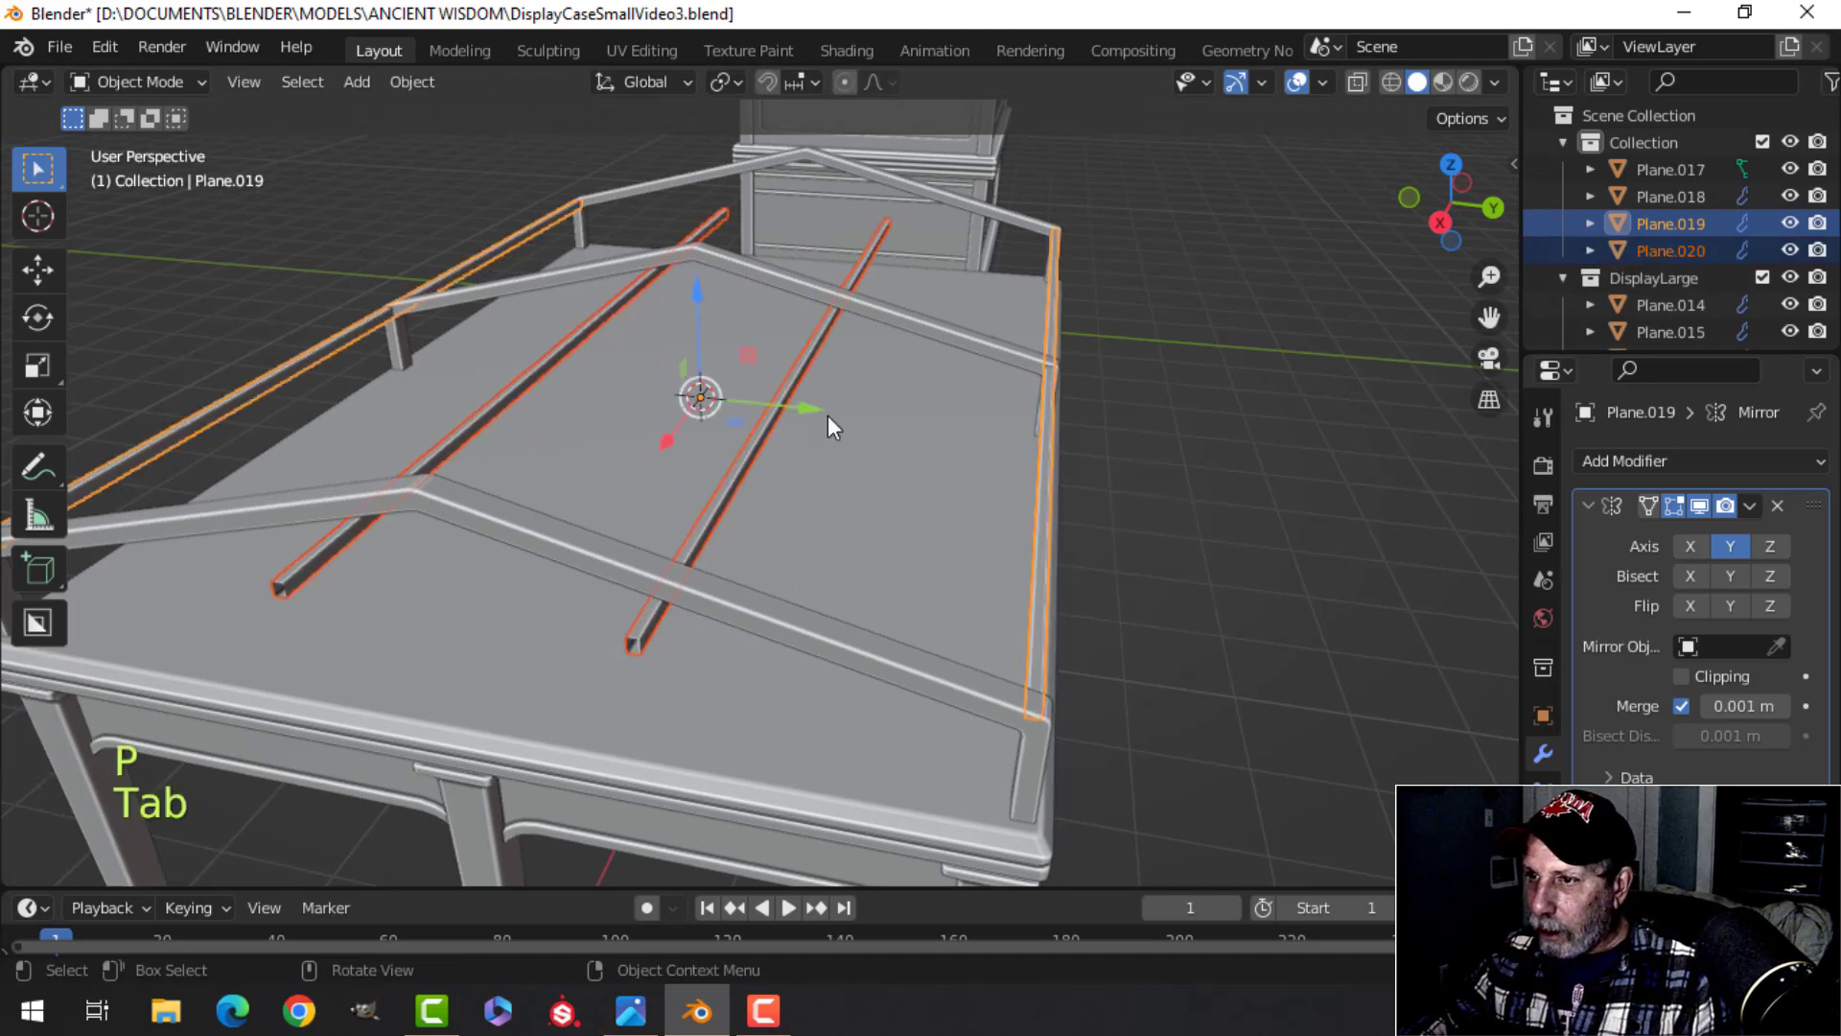
click(808, 367)
click(1776, 507)
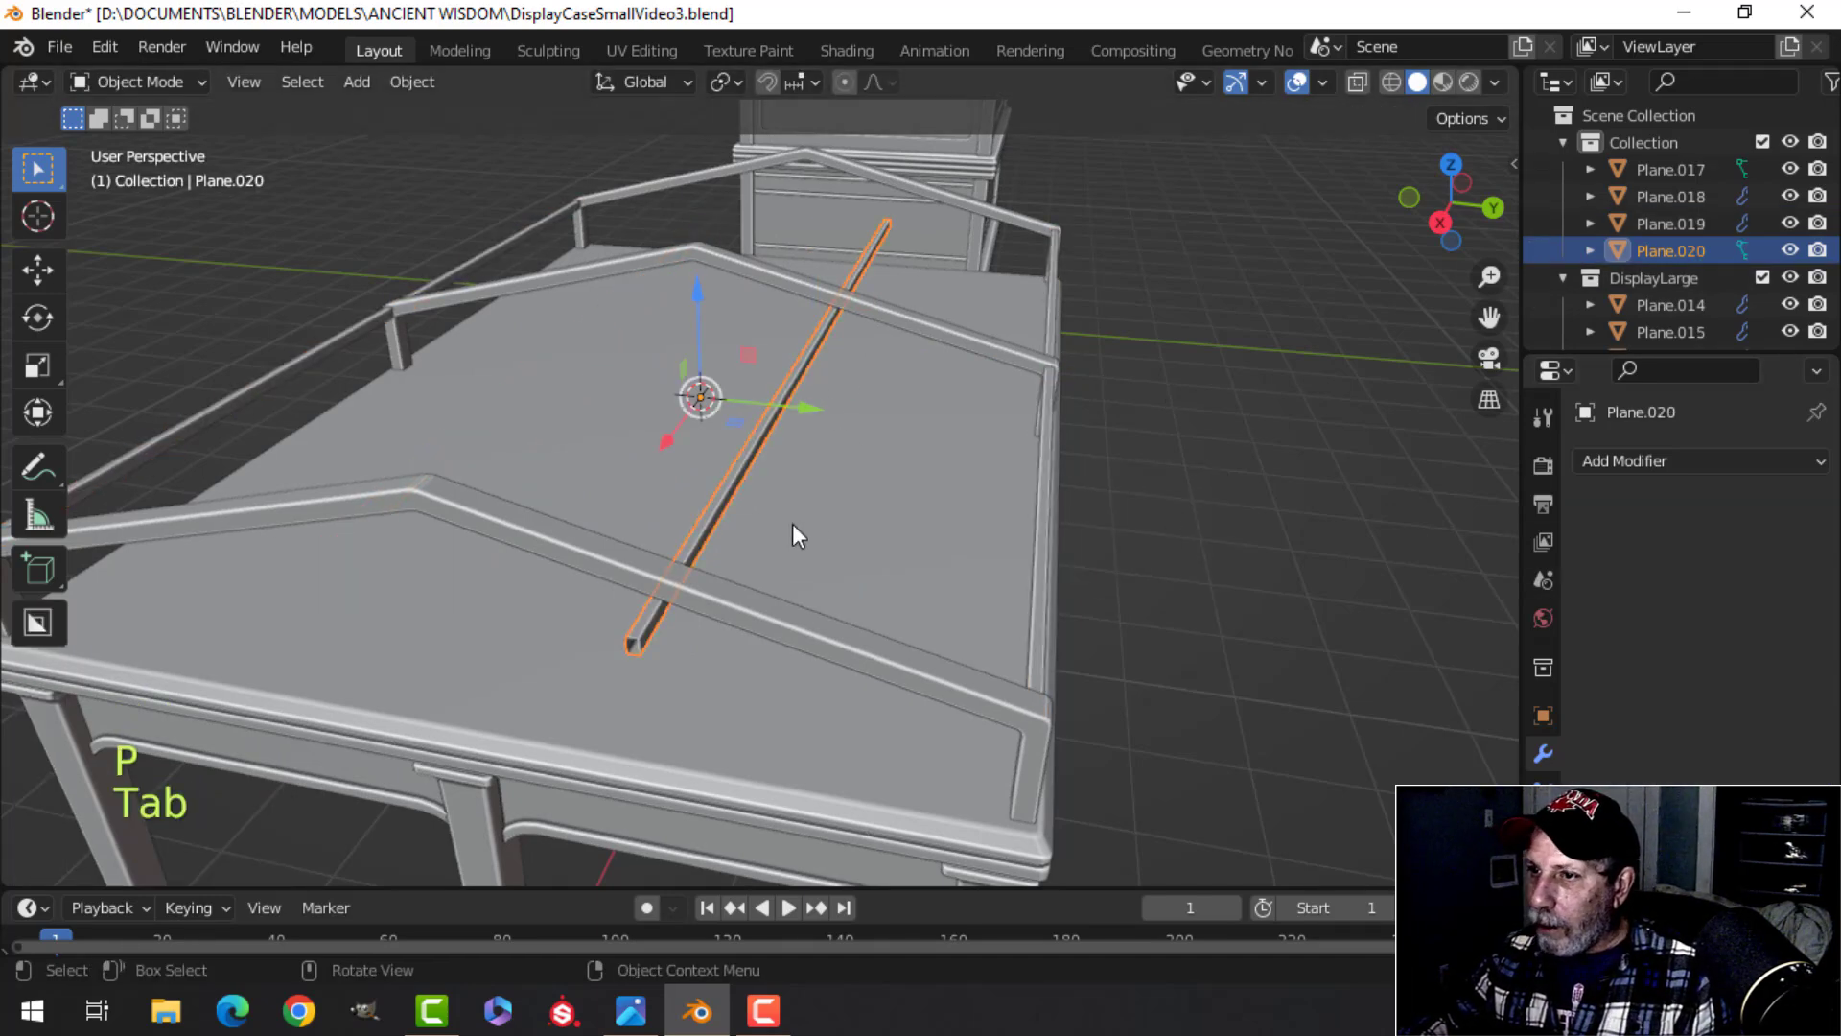
Step: Move the separated rail's mesh up to the frames' peak at the board's centre in right view
key(Tab)
key(a)
key(KP_3)
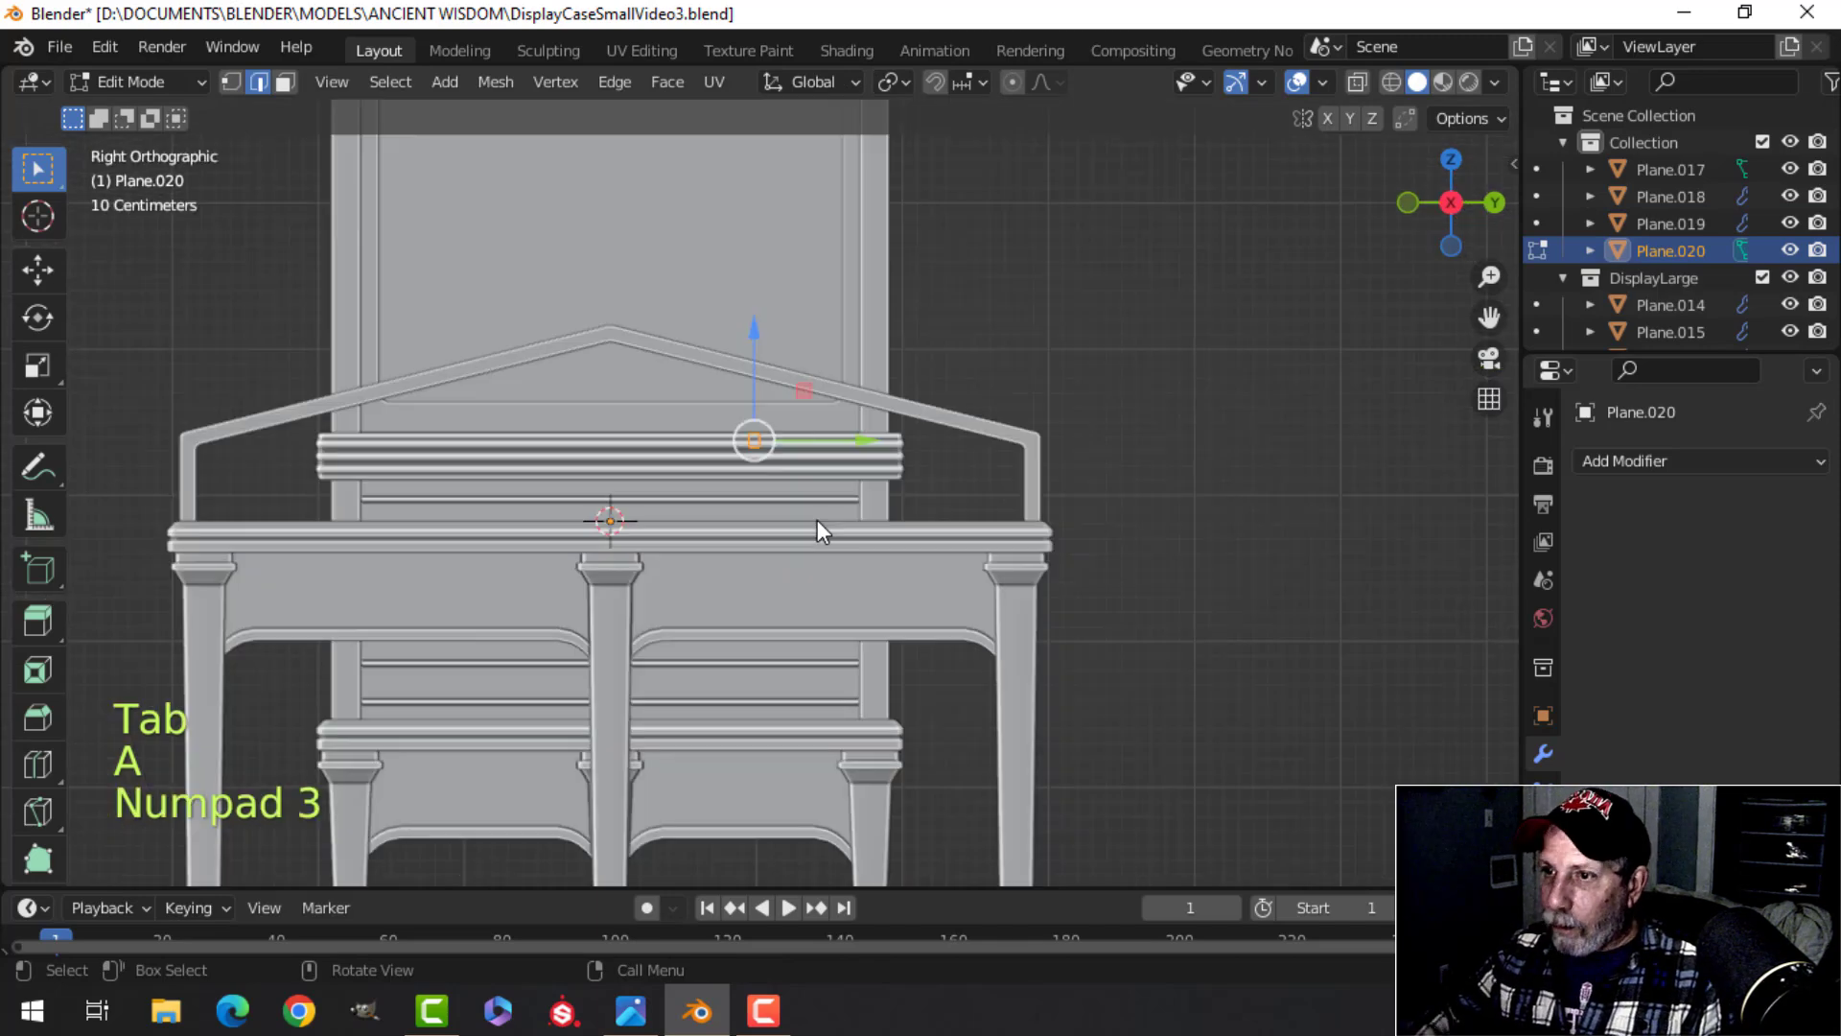
scroll(817, 520, up, 4)
shift+middle_drag(815, 518, 983, 613)
key(g)
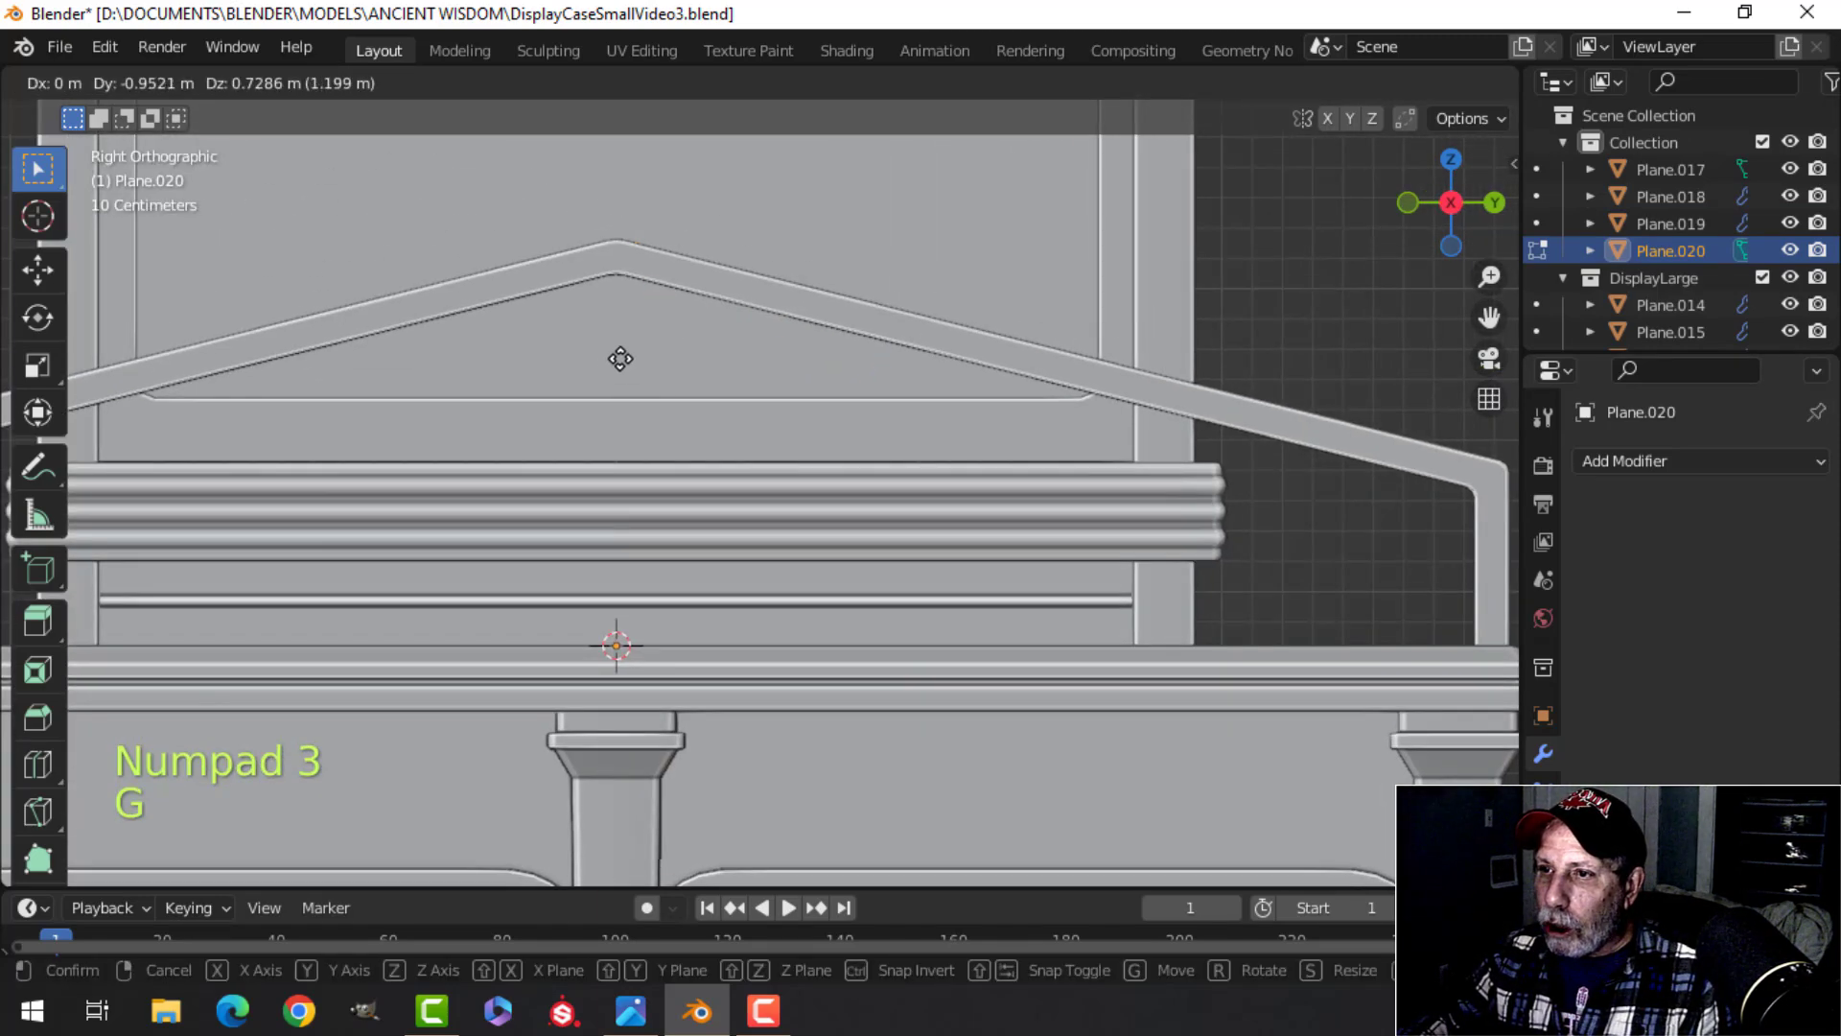
click(602, 360)
Step: Examine how the ridge rail meets the peaks of the end and middle frames
middle_drag(603, 361, 912, 514)
scroll(644, 410, down, 4)
scroll(733, 436, up, 4)
scroll(662, 472, up, 2)
scroll(748, 469, up, 2)
shift+middle_drag(748, 469, 857, 456)
key(Tab)
scroll(1017, 480, down, 6)
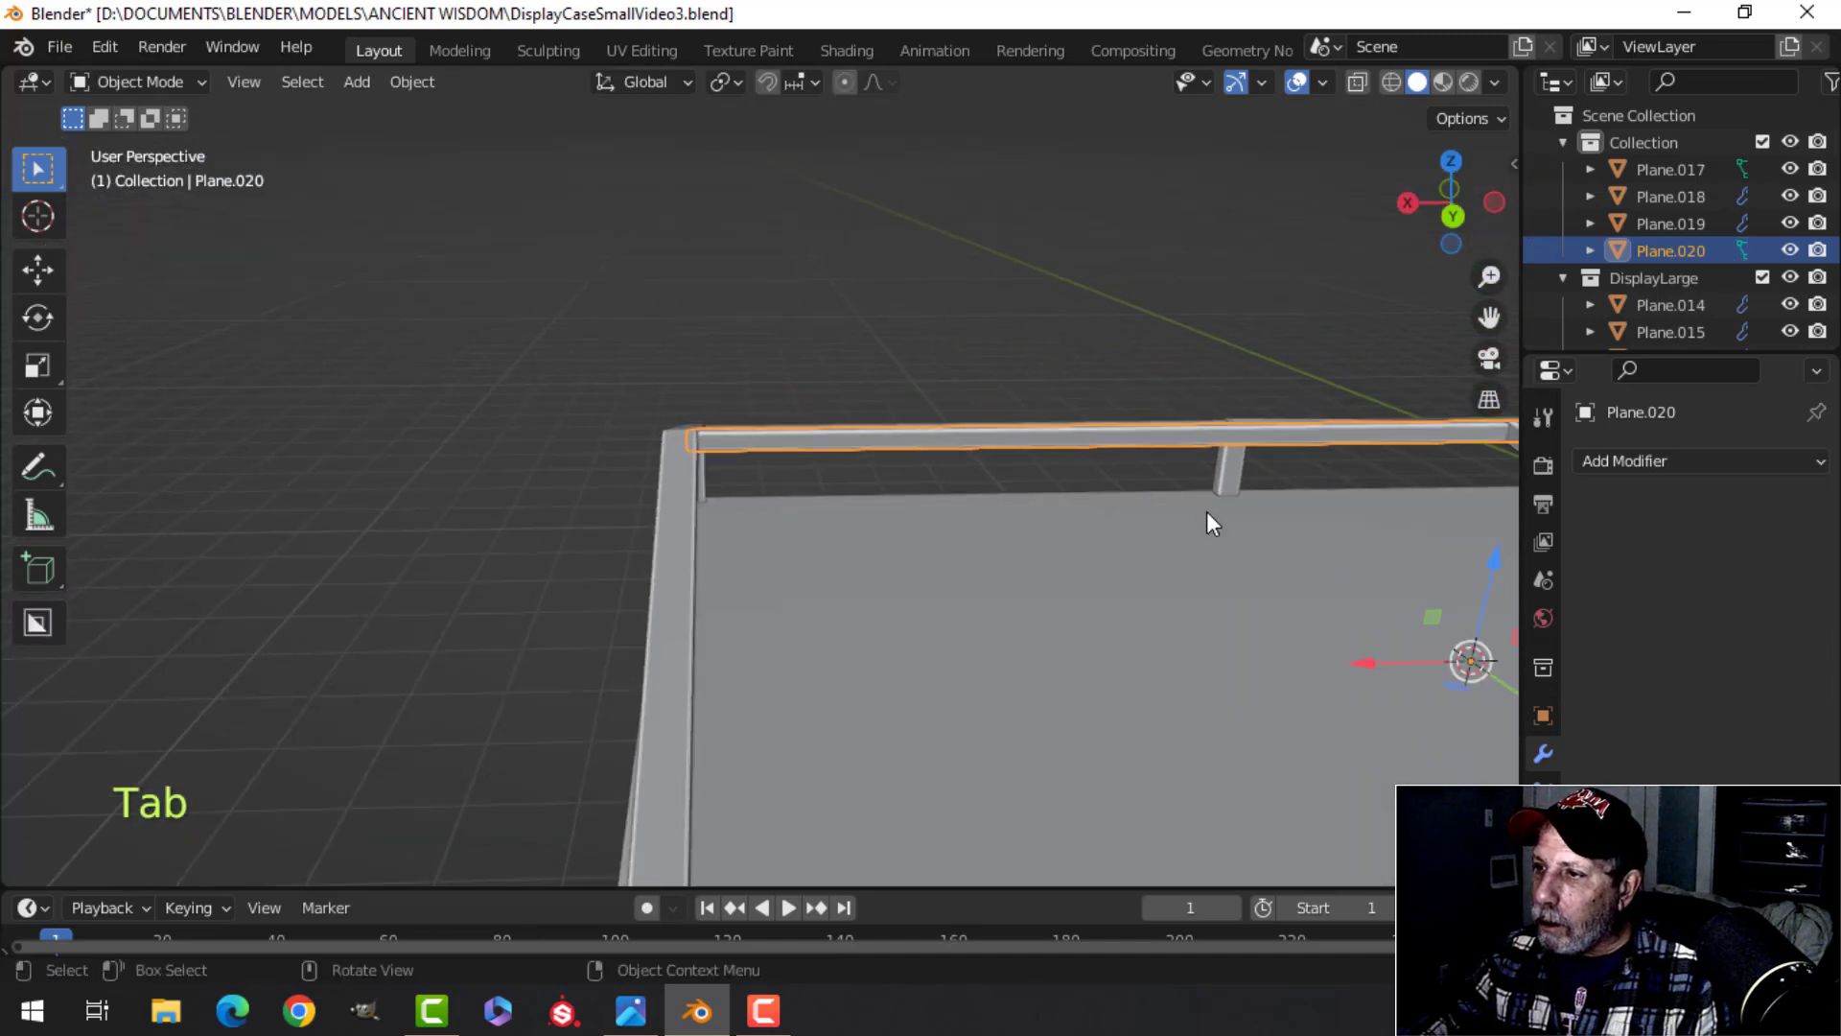
Step: Shift the ridge rail's mesh slightly along Y towards the centre of the frames' peak
key(alt+a)
shift+middle_drag(1184, 517, 988, 583)
middle_drag(867, 546, 907, 633)
scroll(1016, 549, up, 4)
scroll(907, 632, up, 4)
shift+middle_drag(1106, 520, 1118, 493)
middle_drag(1048, 596, 1100, 606)
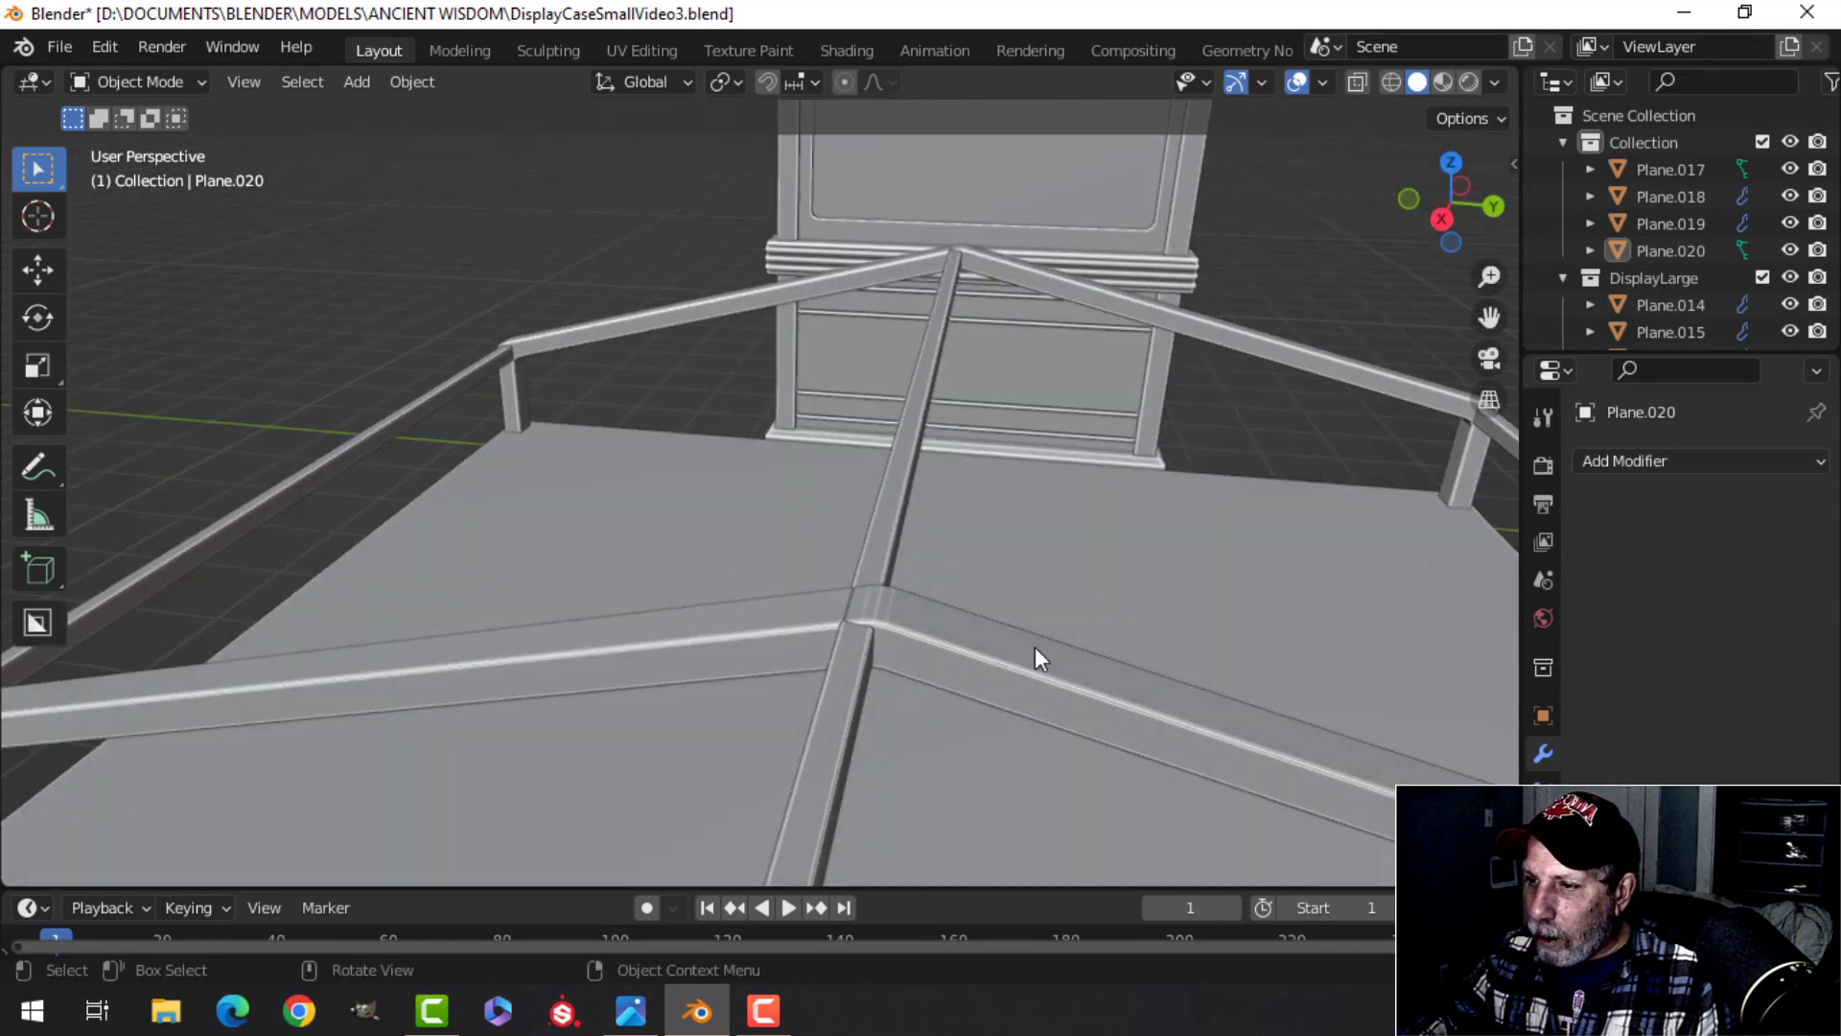
shift+middle_drag(1066, 489, 1108, 401)
click(886, 575)
key(Tab)
key(a)
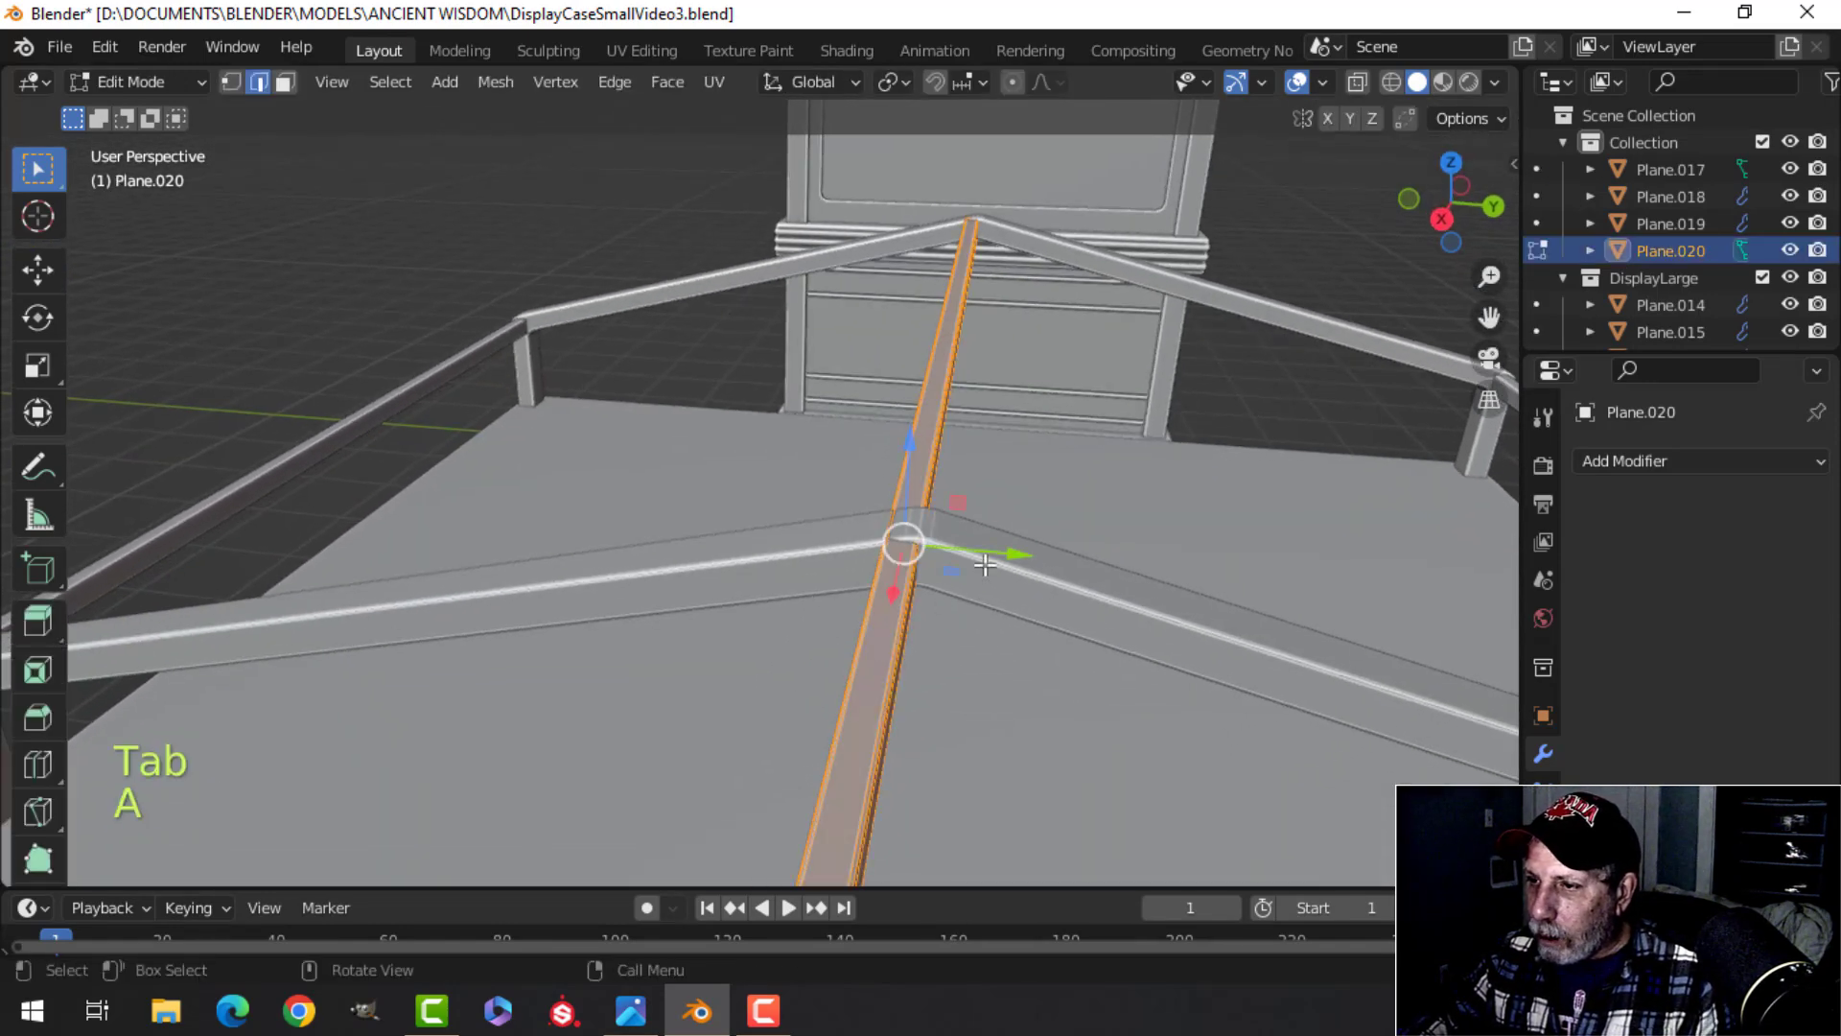
key(g)
click(999, 563)
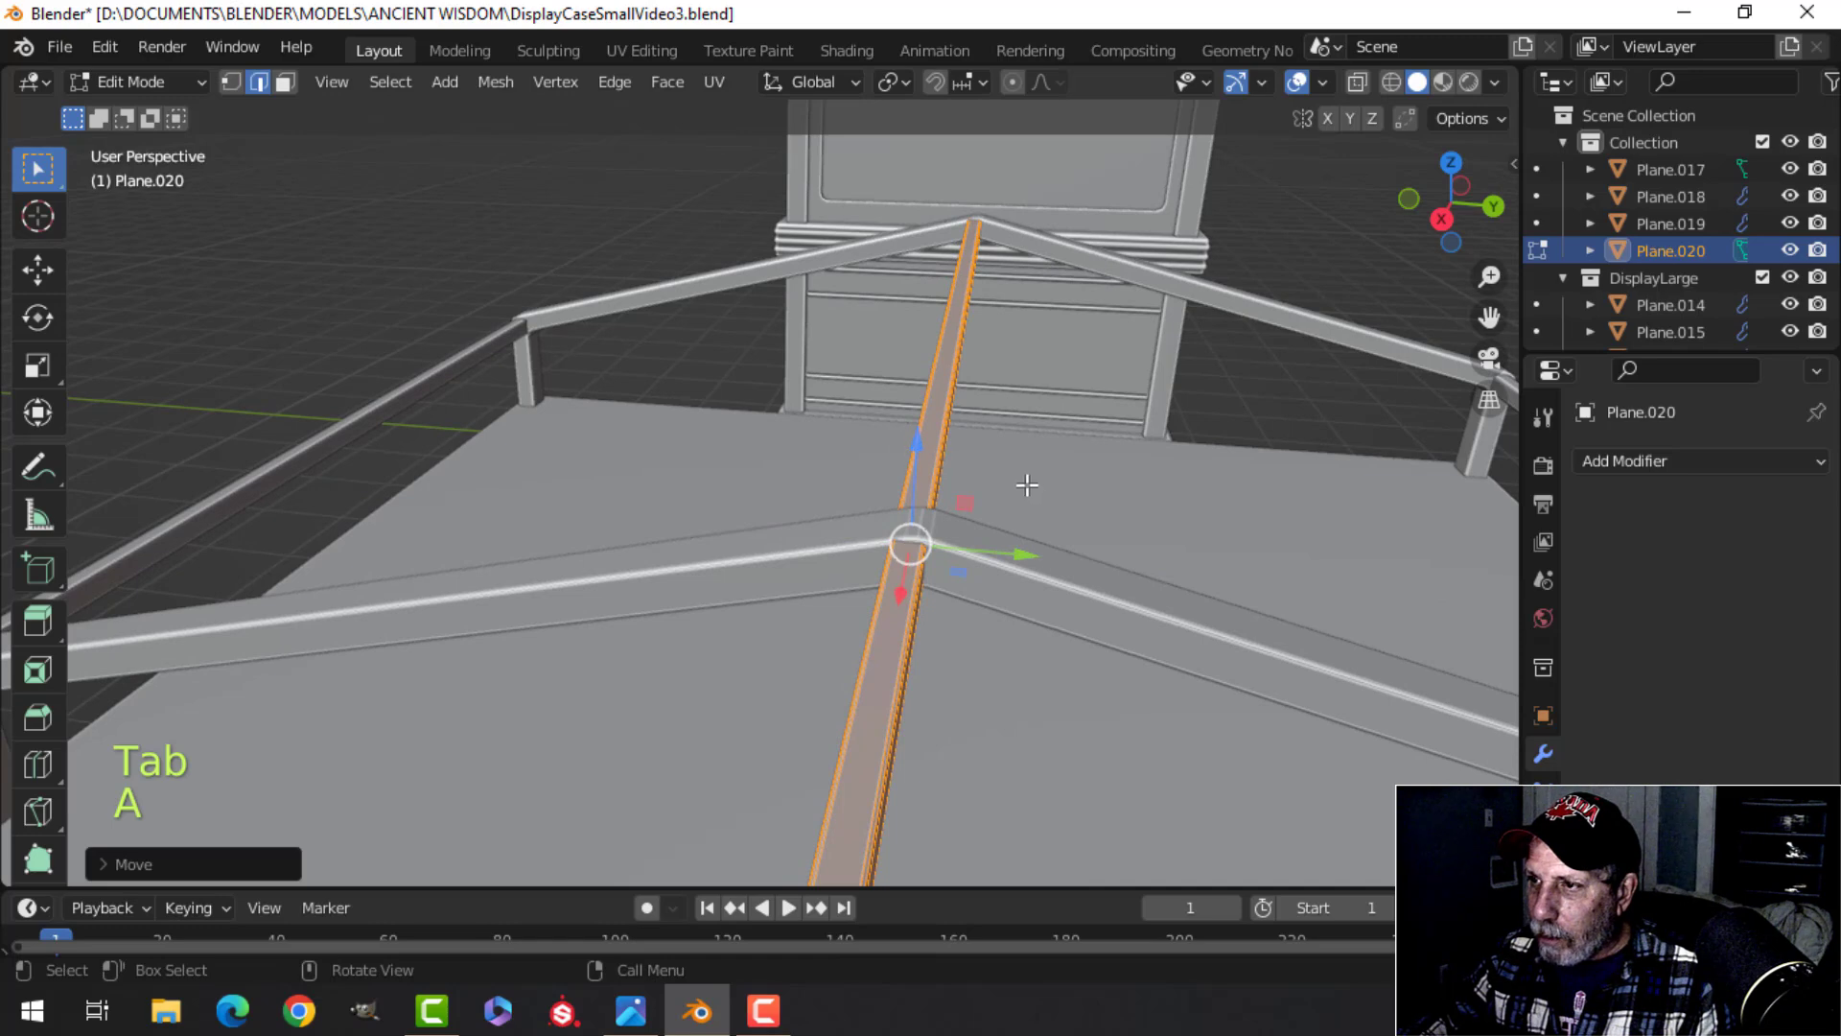
Step: Nudge the ridge rail's mesh a little further along Y to line it up with the middle frame's peak
key(Tab)
key(alt+a)
click(934, 600)
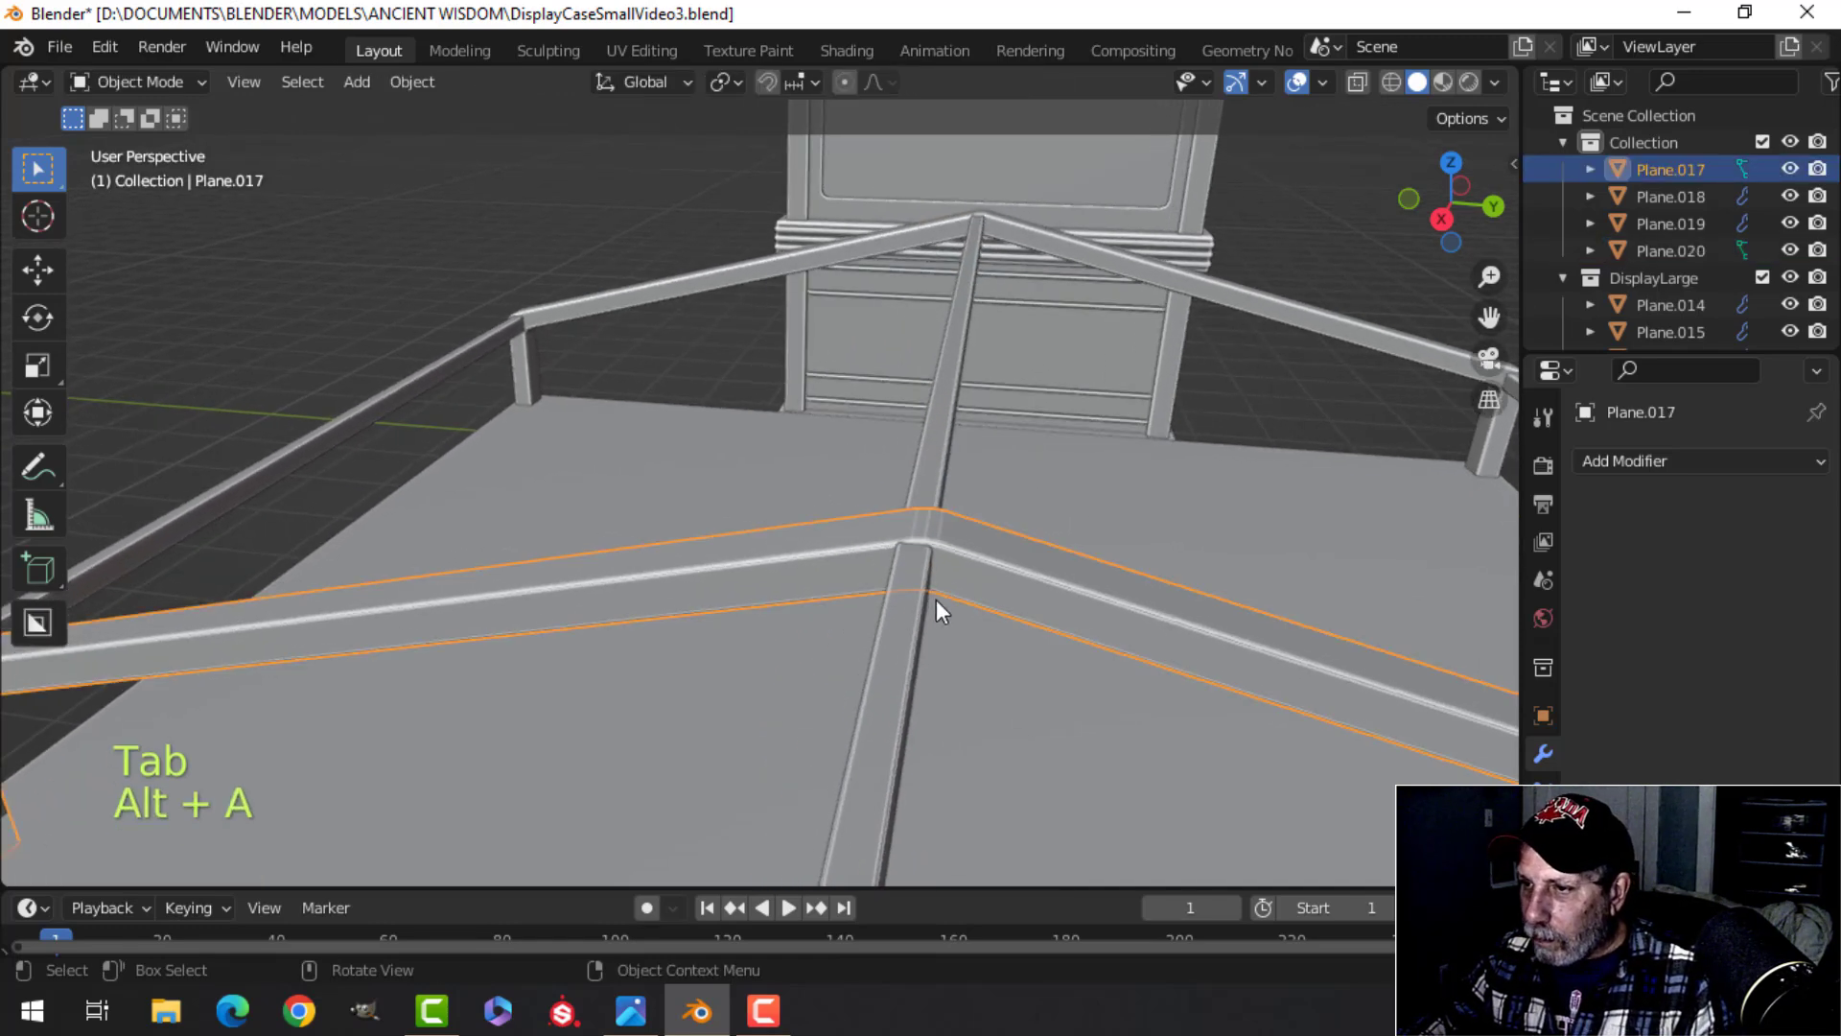
click(933, 600)
key(Tab)
key(a)
drag(1033, 557, 1049, 557)
scroll(993, 549, up, 2)
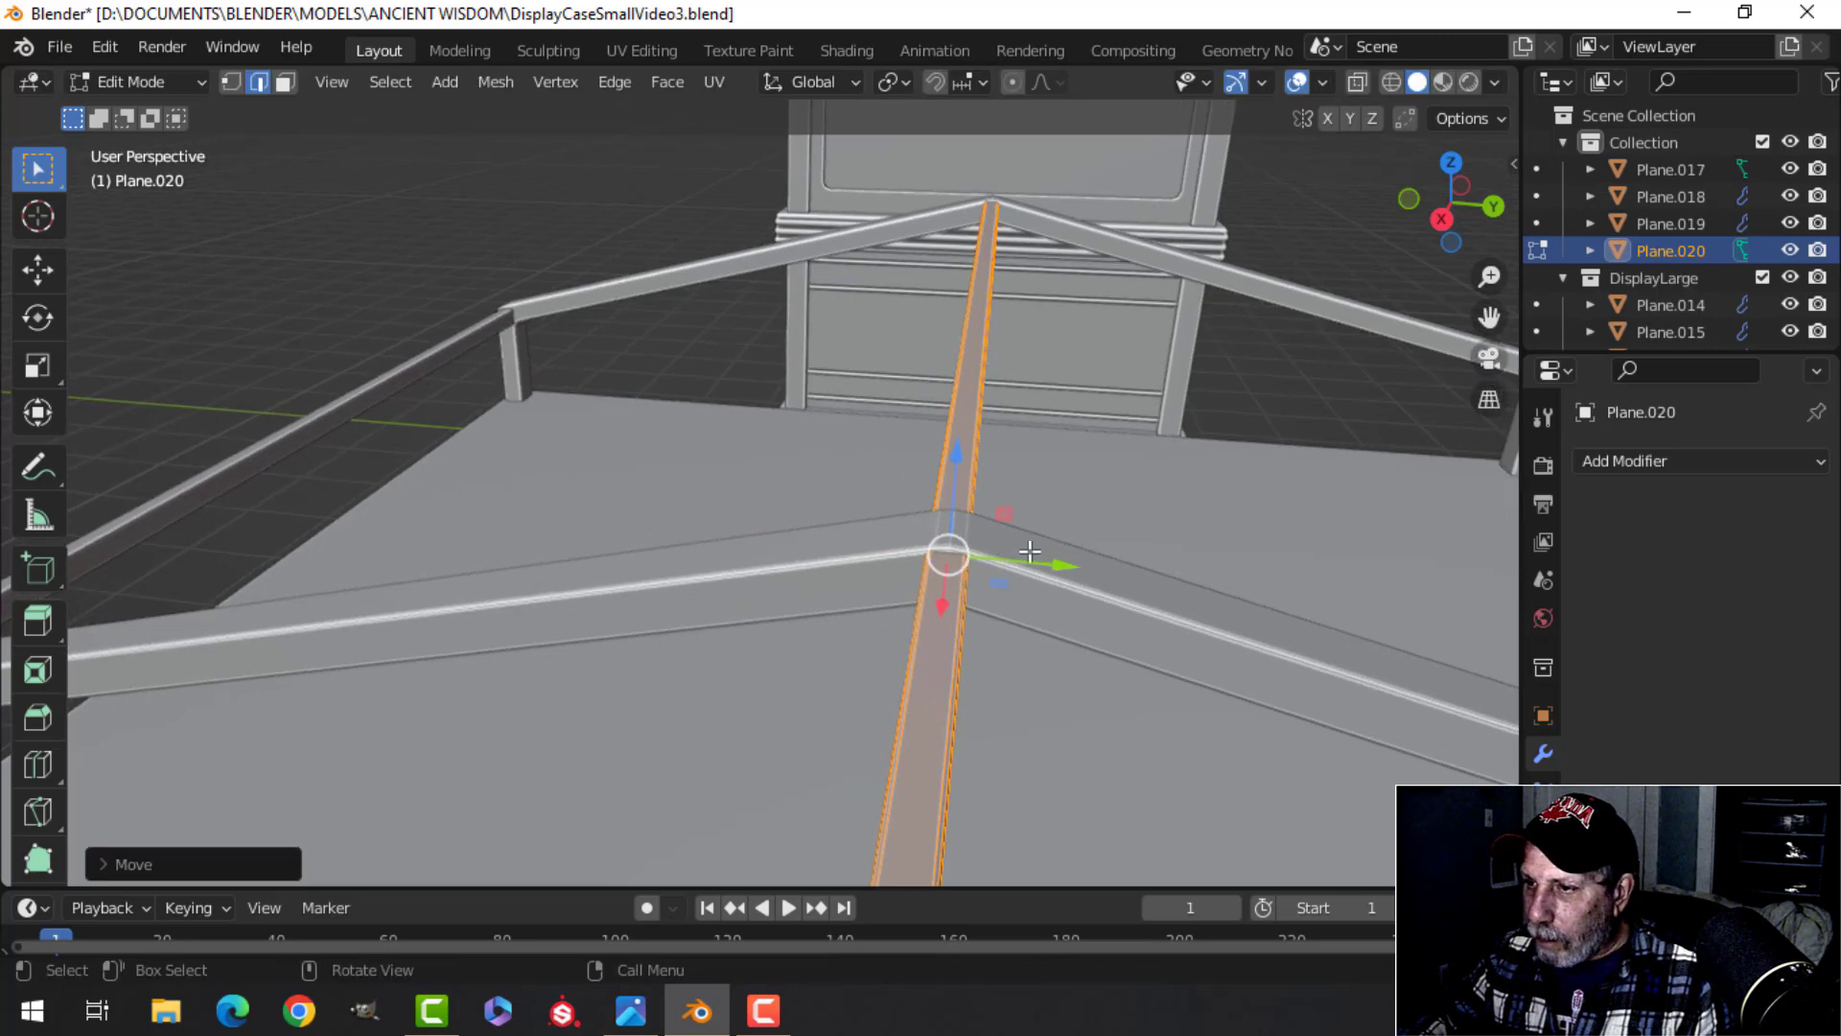
Step: Lower the ridge rail's mesh slightly along Z so it sits under the frames' peak
middle_drag(1012, 557, 1012, 499)
scroll(1007, 522, down, 4)
shift+middle_drag(970, 731, 873, 668)
scroll(981, 608, down, 2)
scroll(1009, 549, up, 1)
scroll(1009, 548, up, 1)
scroll(926, 529, up, 1)
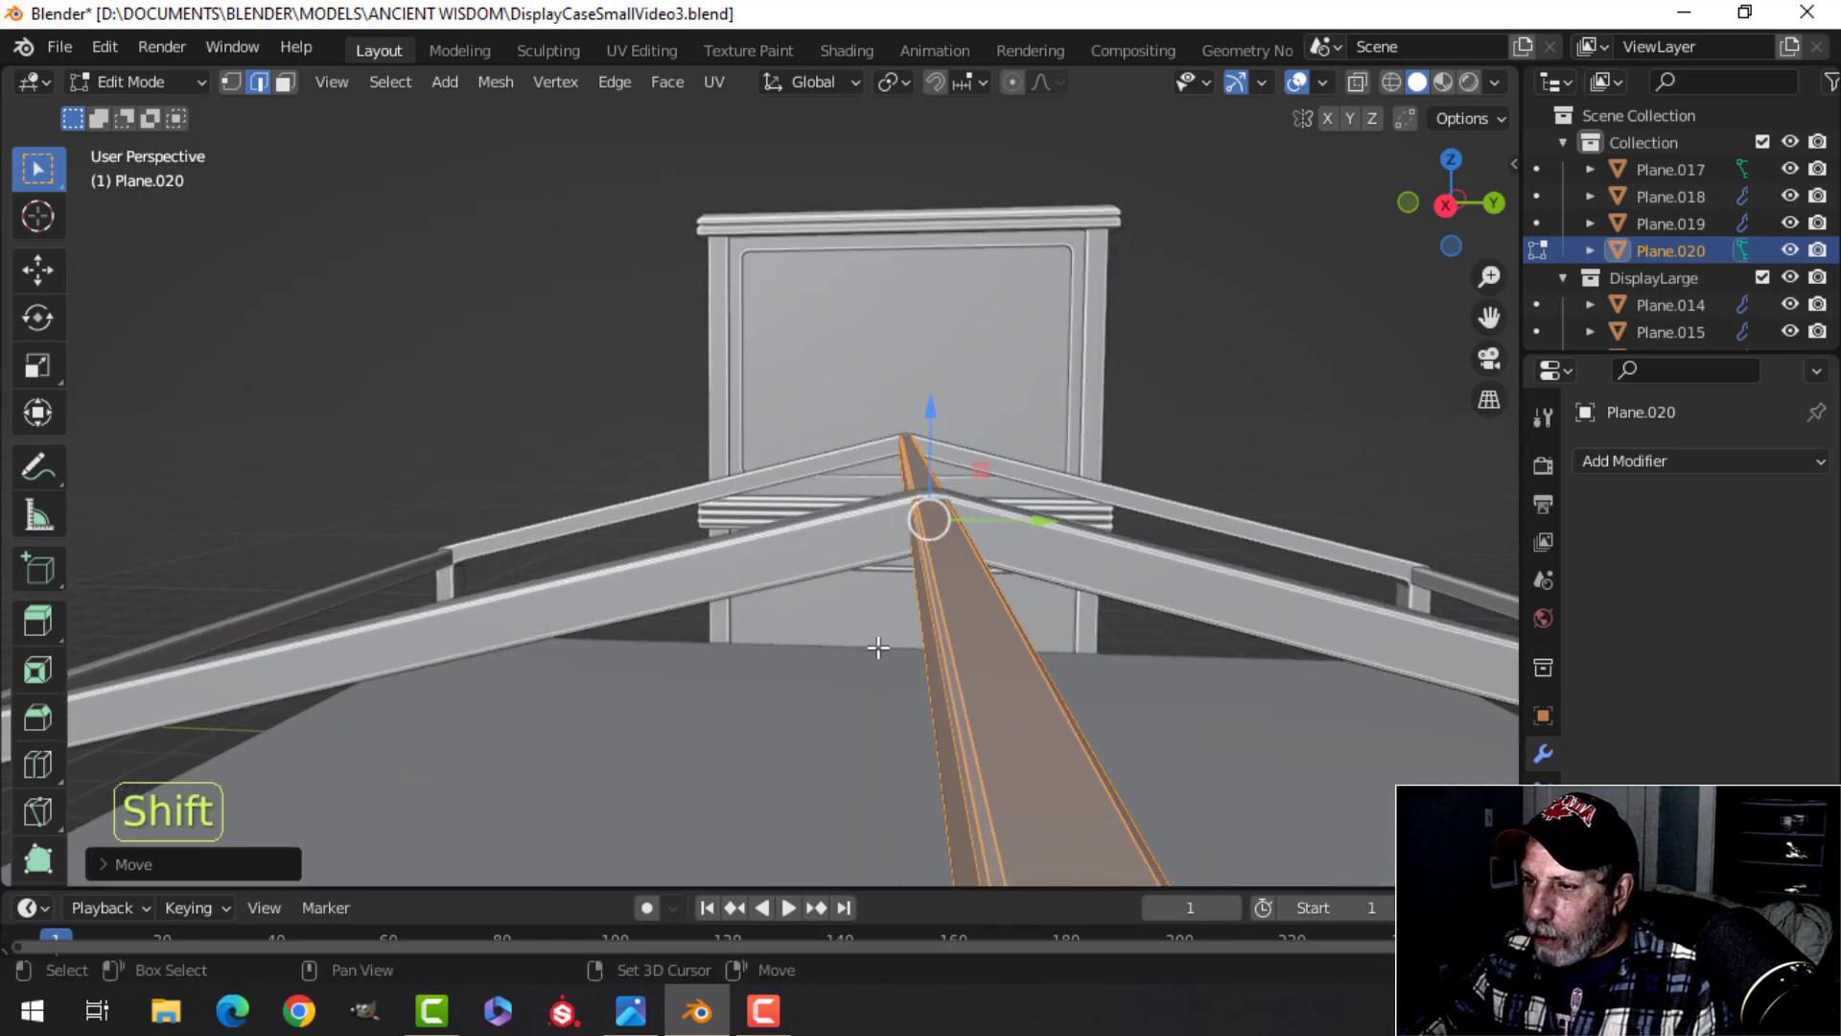
scroll(872, 669, up, 1)
middle_drag(961, 525, 859, 553)
scroll(1198, 428, down, 3)
scroll(1064, 575, up, 5)
shift+middle_drag(1156, 553, 844, 555)
middle_drag(1327, 666, 595, 385)
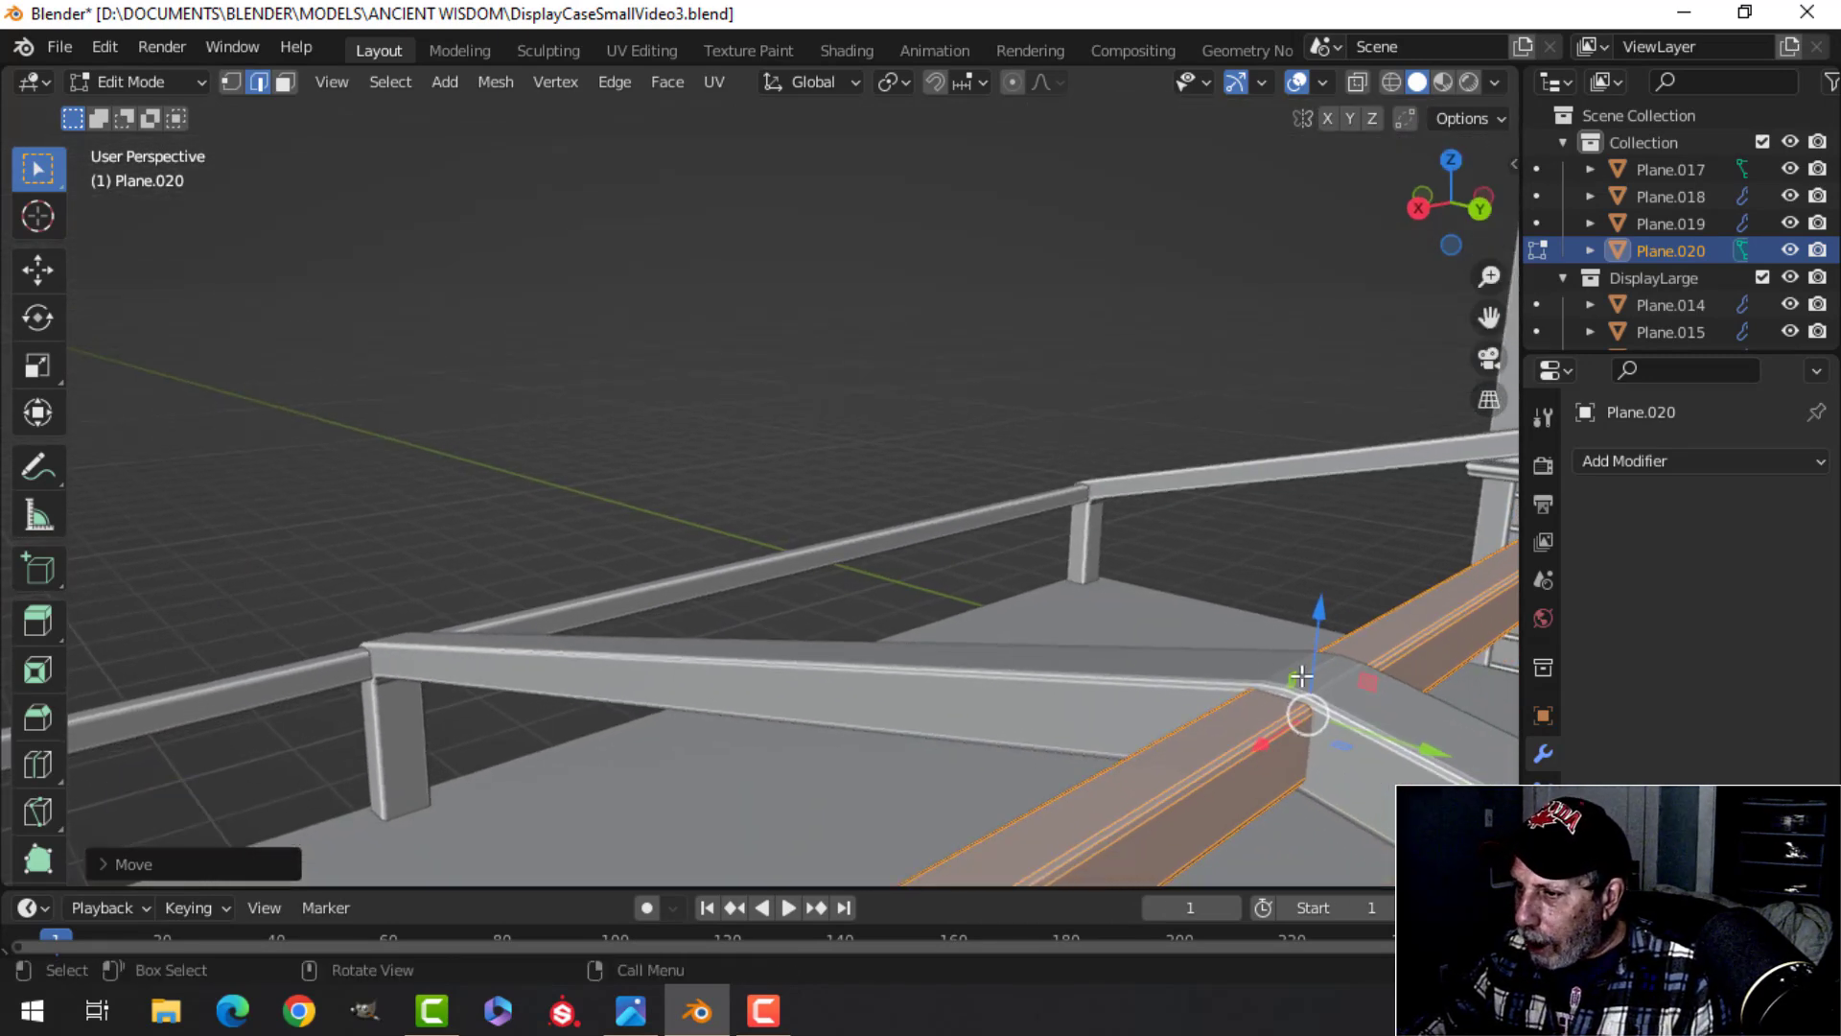
drag(1326, 624, 1327, 635)
middle_drag(1242, 688, 1148, 581)
key(Tab)
key(alt+a)
Step: Reduce the ridge rail's height by scaling its whole mesh along Z
scroll(1166, 636, up, 3)
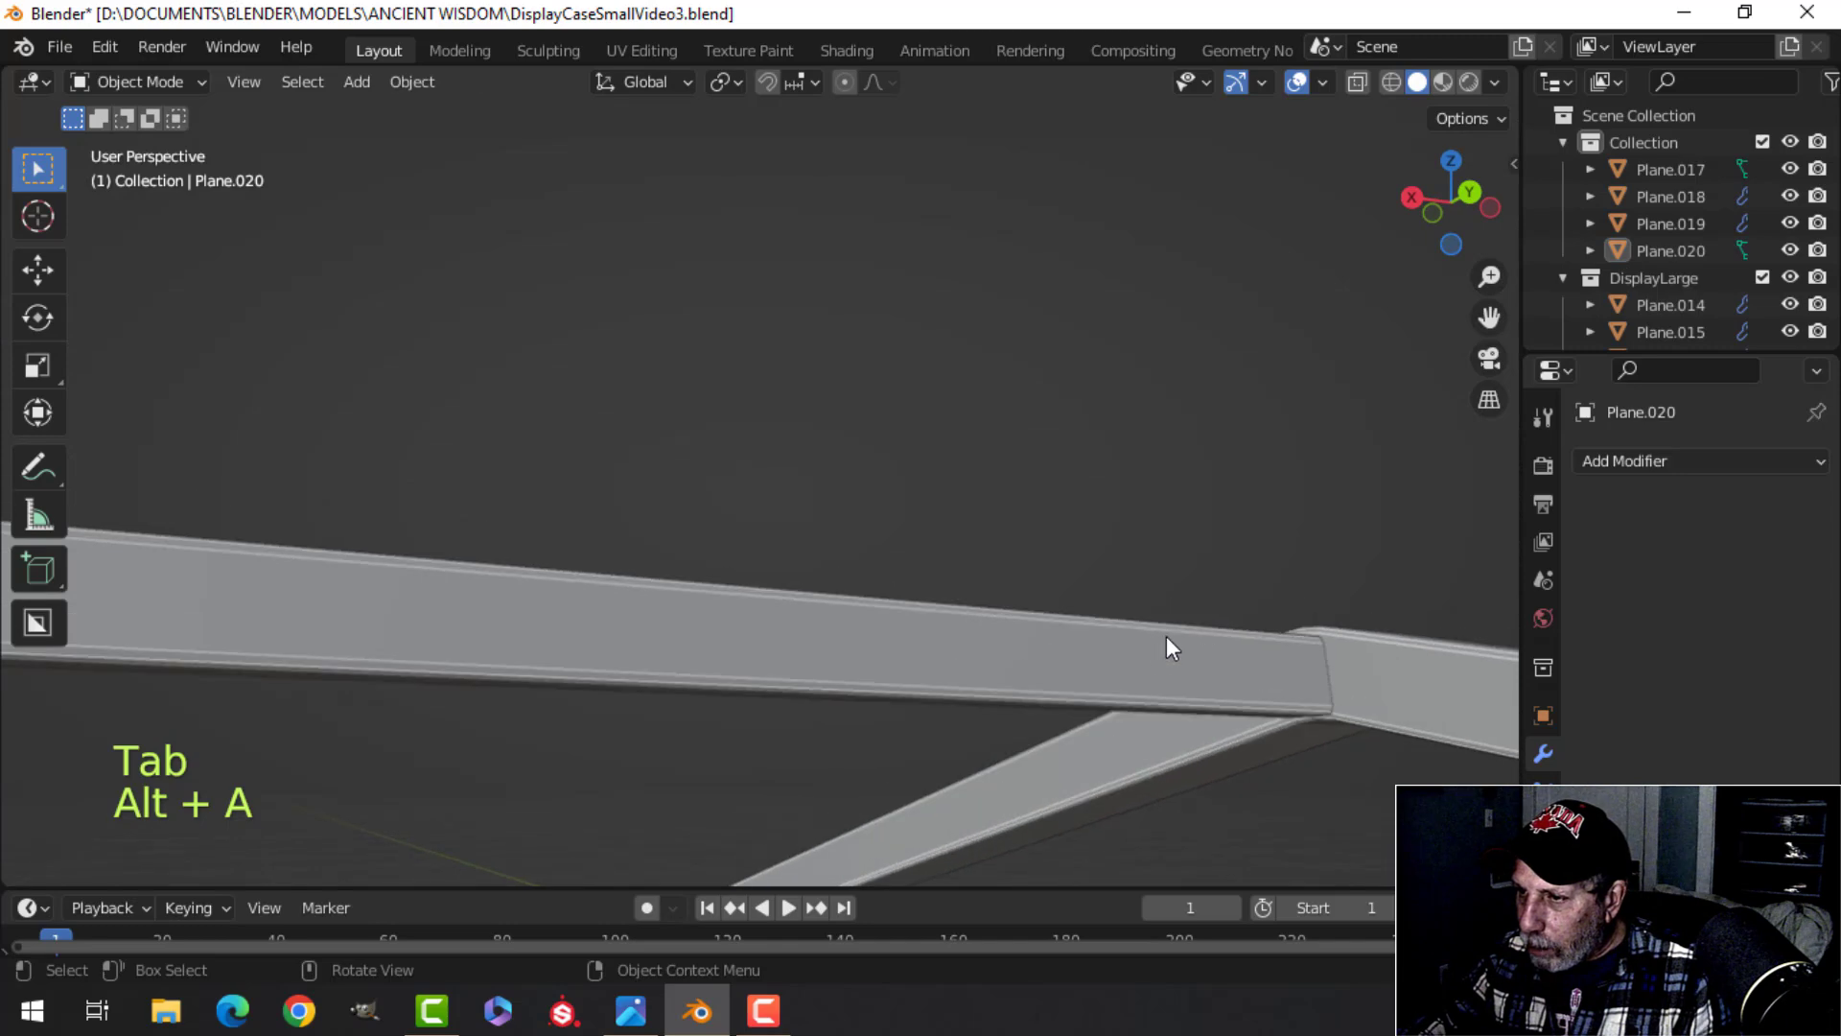
click(1207, 681)
key(Tab)
key(a)
key(s)
key(z)
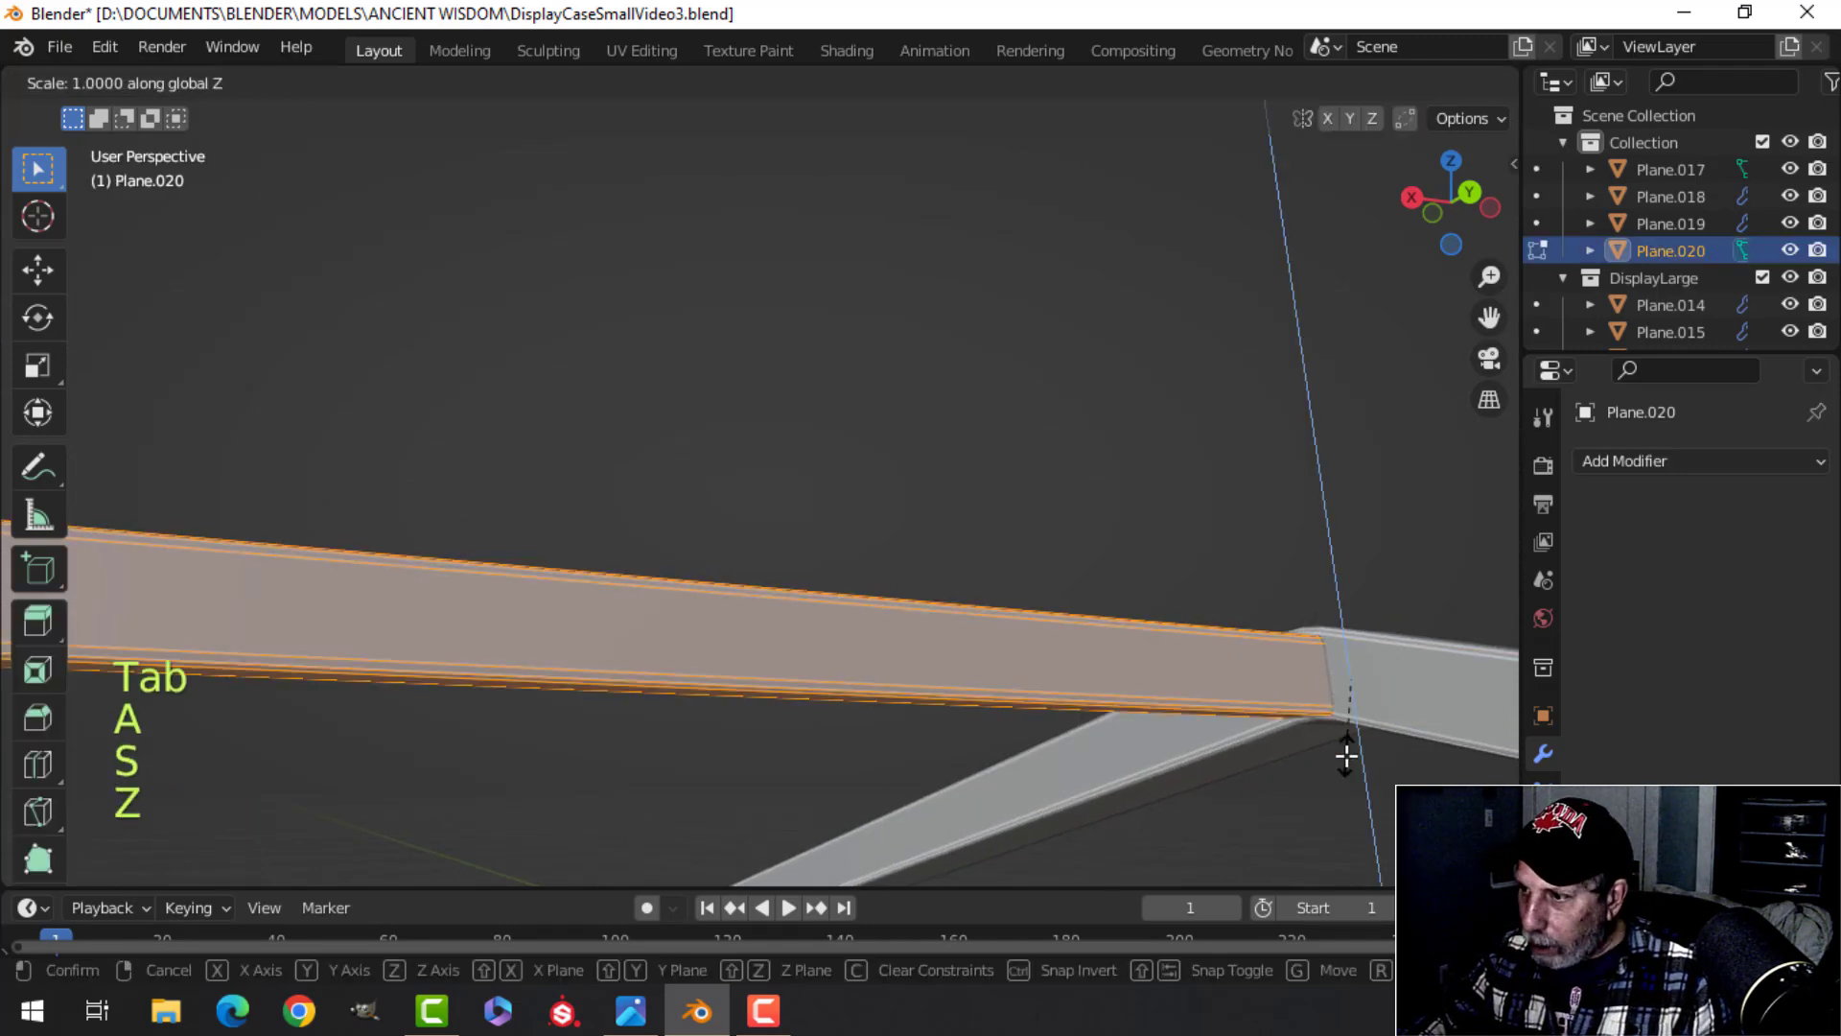
click(1323, 714)
key(Tab)
scroll(1302, 731, down, 8)
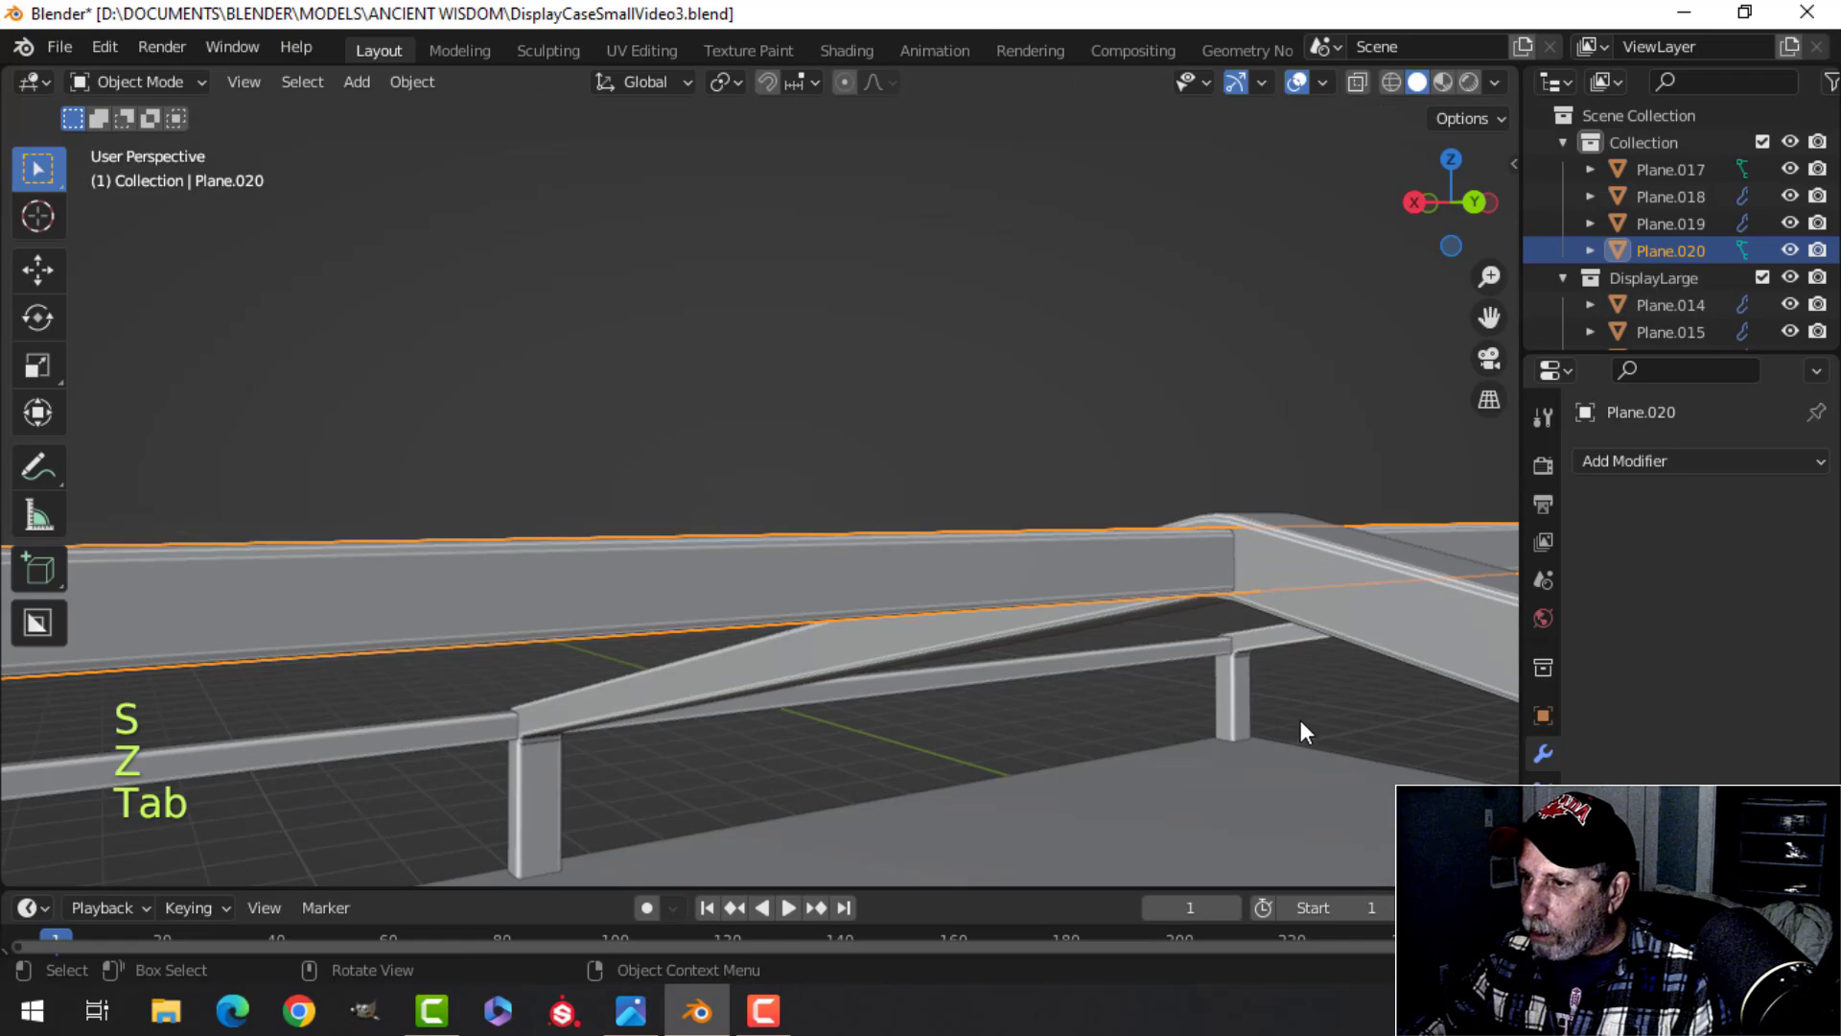
key(alt+a)
Step: Widen the ridge rail by scaling its whole mesh along Y
middle_drag(1043, 683, 986, 680)
scroll(985, 681, up, 5)
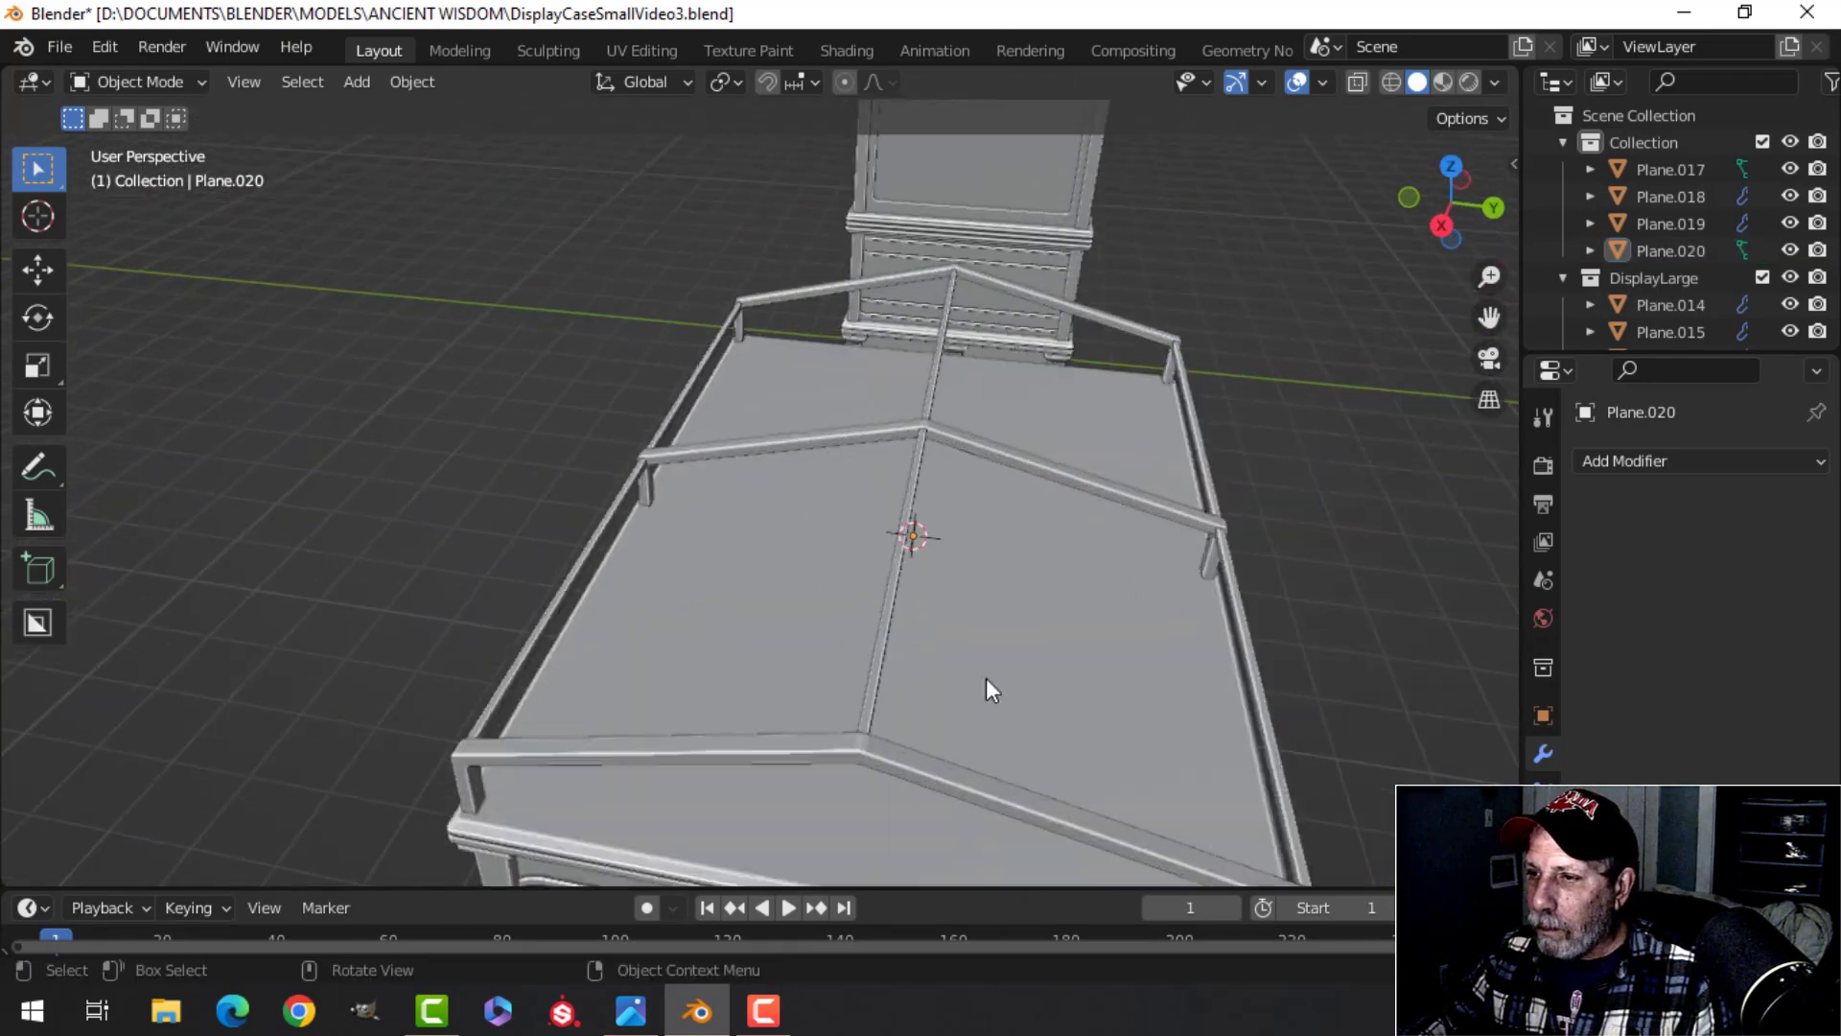
shift+middle_drag(1011, 616, 964, 529)
click(941, 462)
key(Tab)
key(a)
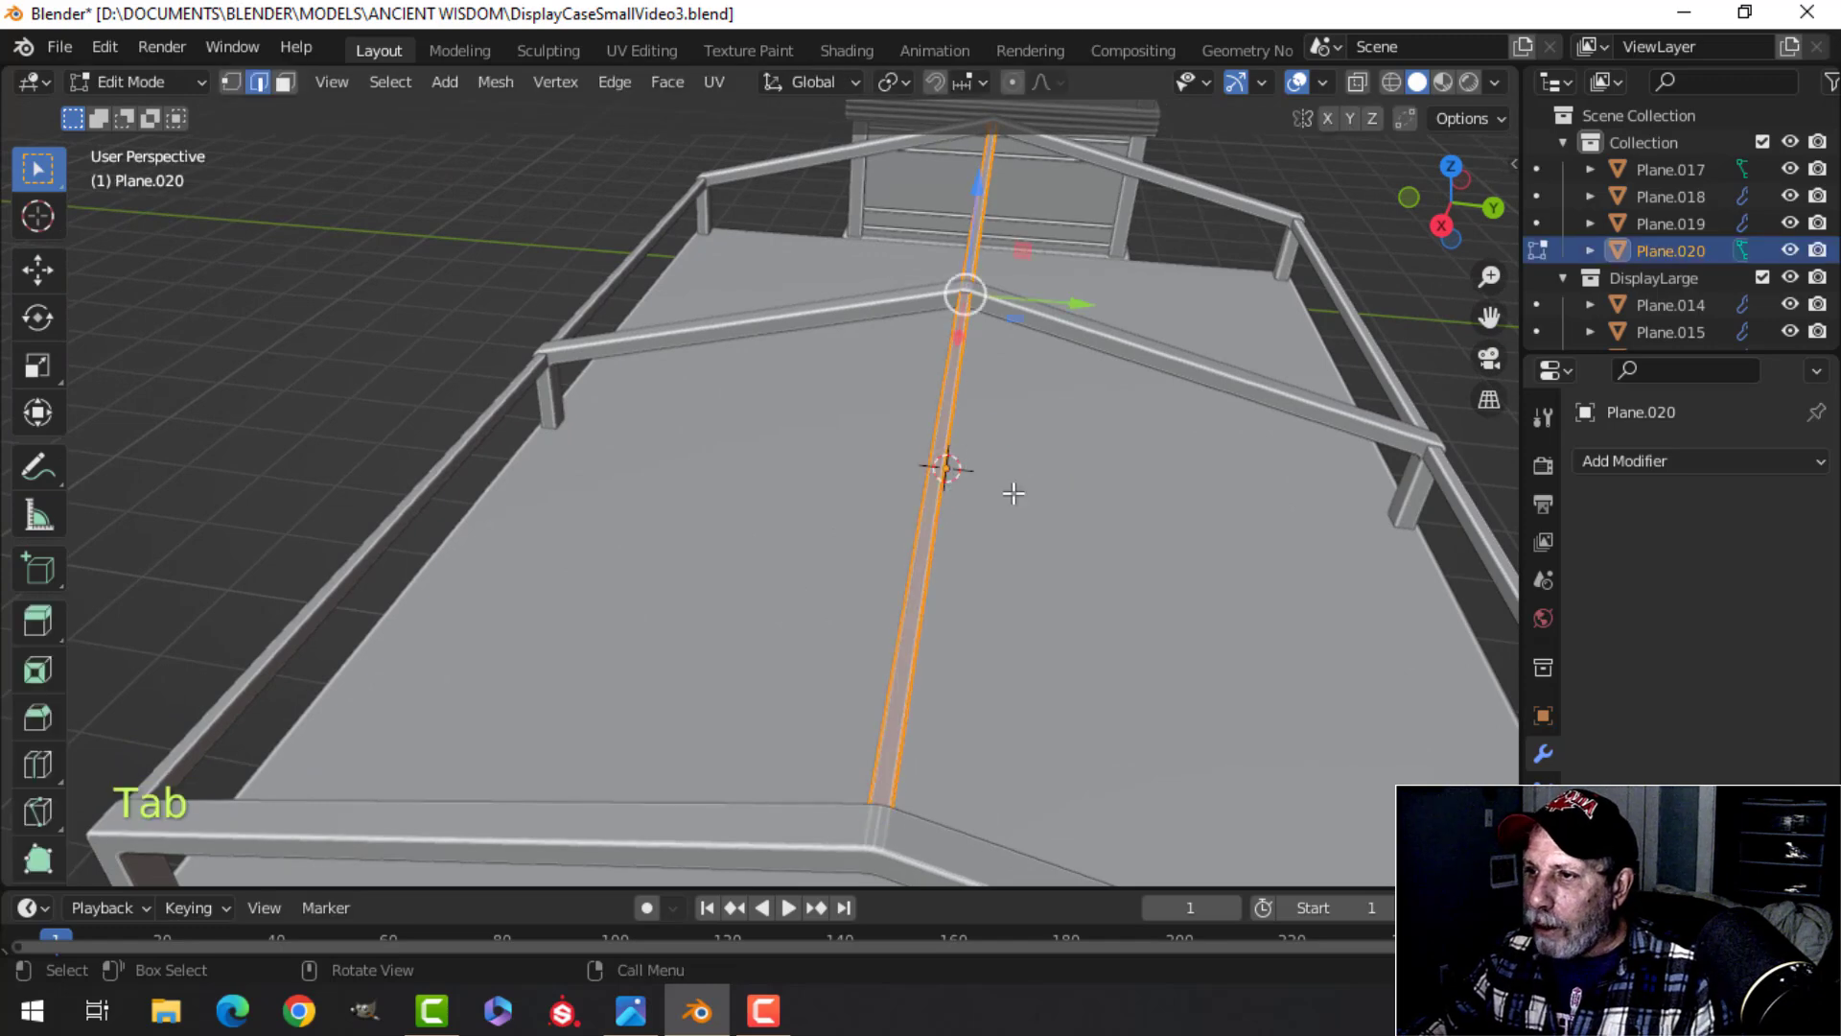
key(s)
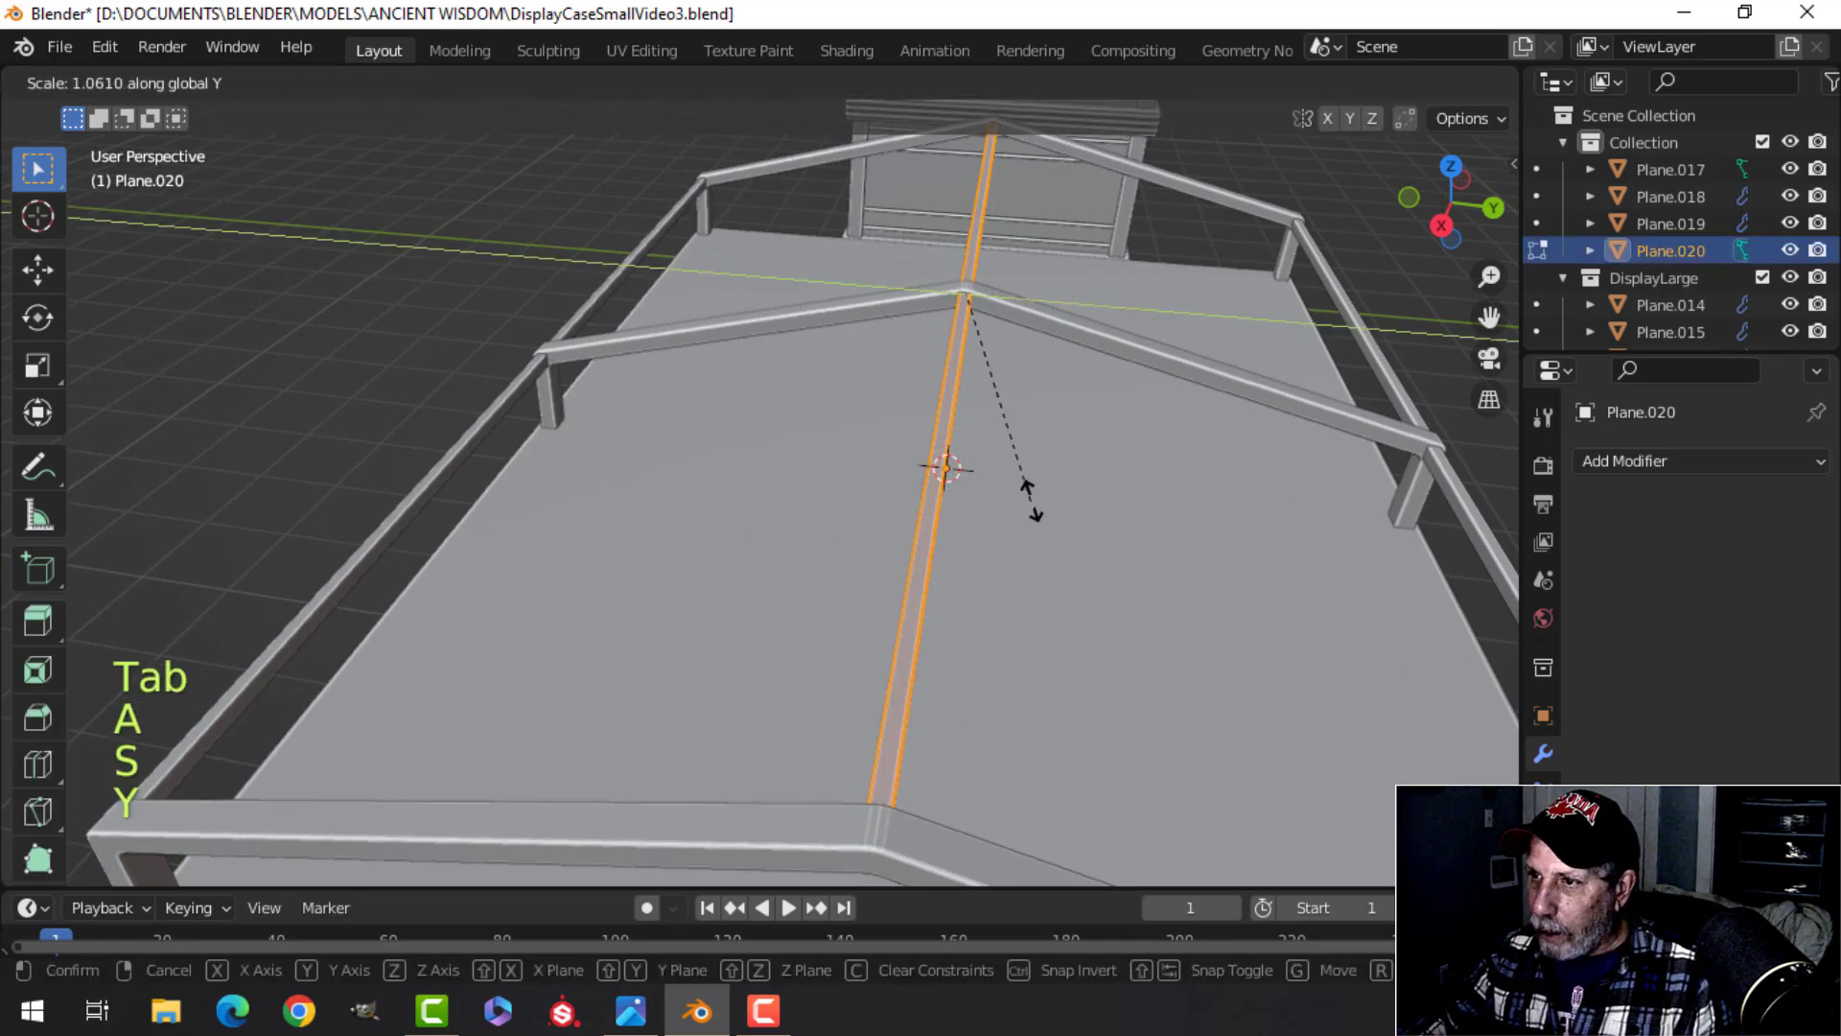
click(1145, 515)
key(Tab)
Step: Examine the ridge rail's fit between the end and middle frames from several angles
scroll(1143, 515, down, 3)
middle_drag(1141, 514, 936, 539)
scroll(936, 540, up, 5)
key(alt+a)
shift+middle_drag(1126, 608, 893, 525)
scroll(894, 526, down, 4)
shift+middle_drag(682, 574, 1107, 531)
scroll(975, 562, down, 4)
middle_drag(975, 561, 1043, 418)
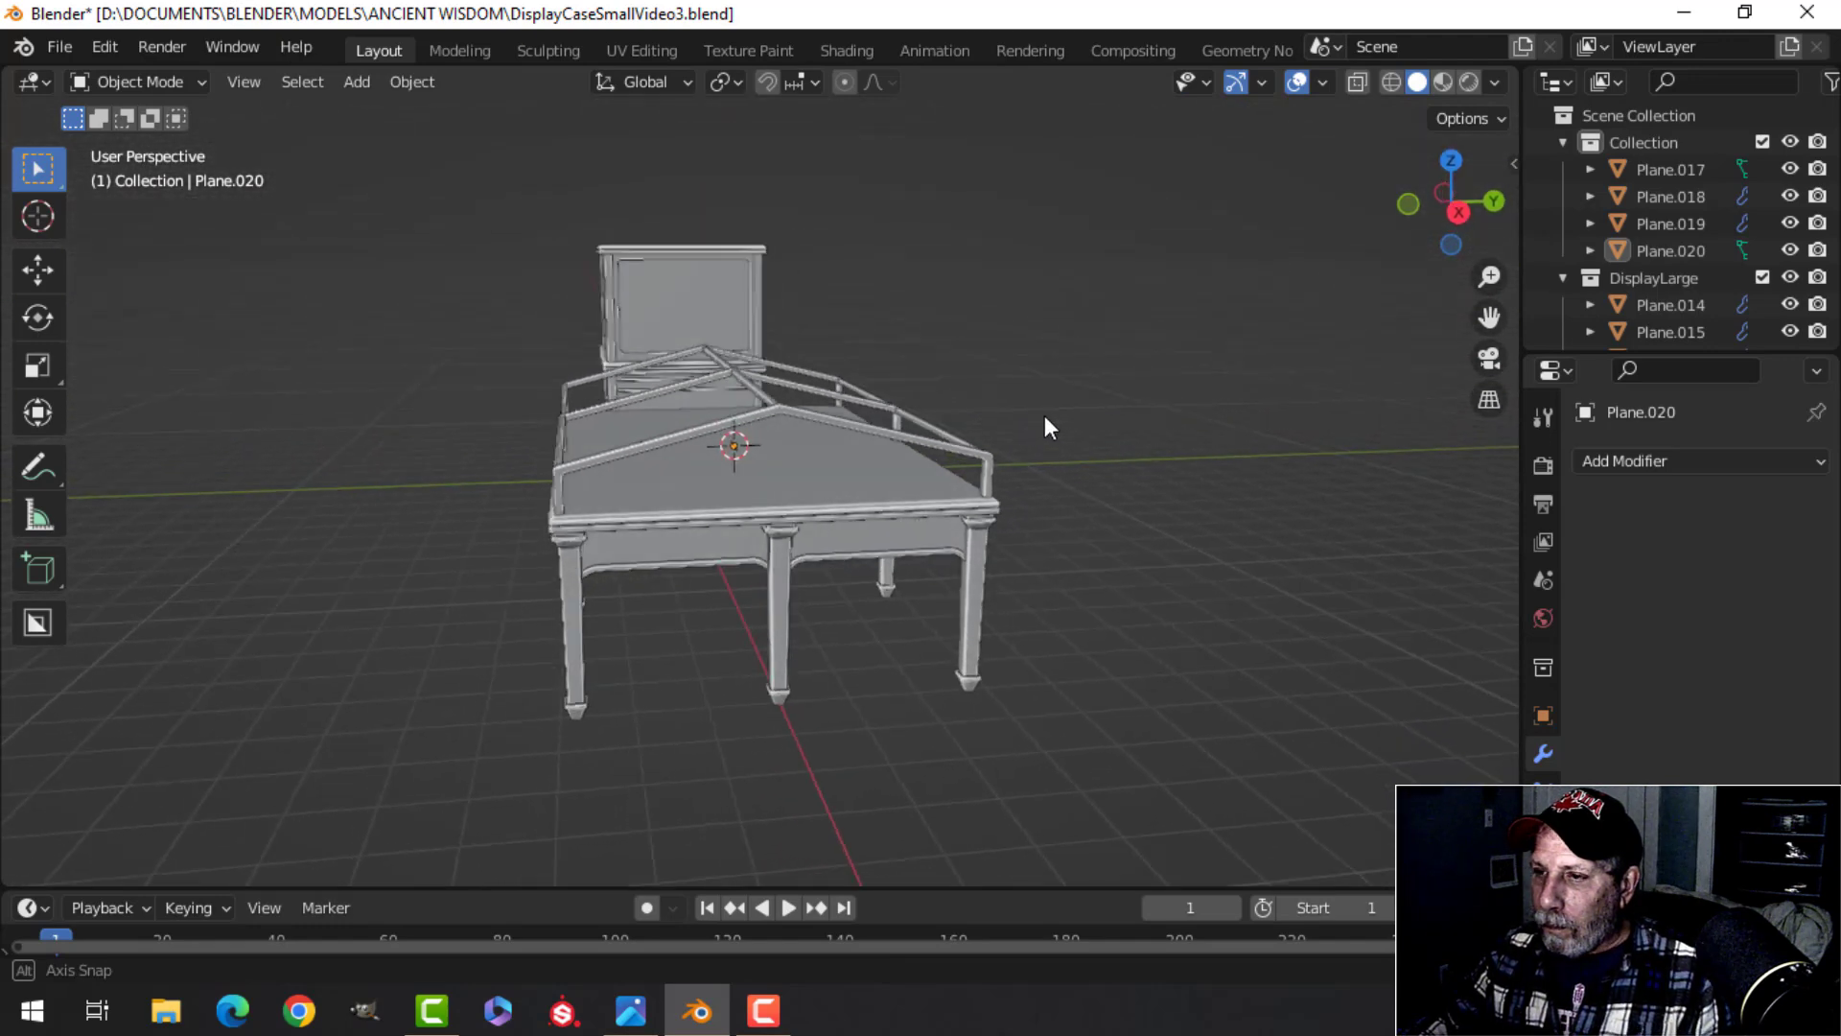
scroll(955, 458, up, 4)
middle_drag(911, 502, 872, 433)
Step: Duplicate the inner edge loop of the peaked end frame and move the copy outward along X
key(Tab)
key(Tab)
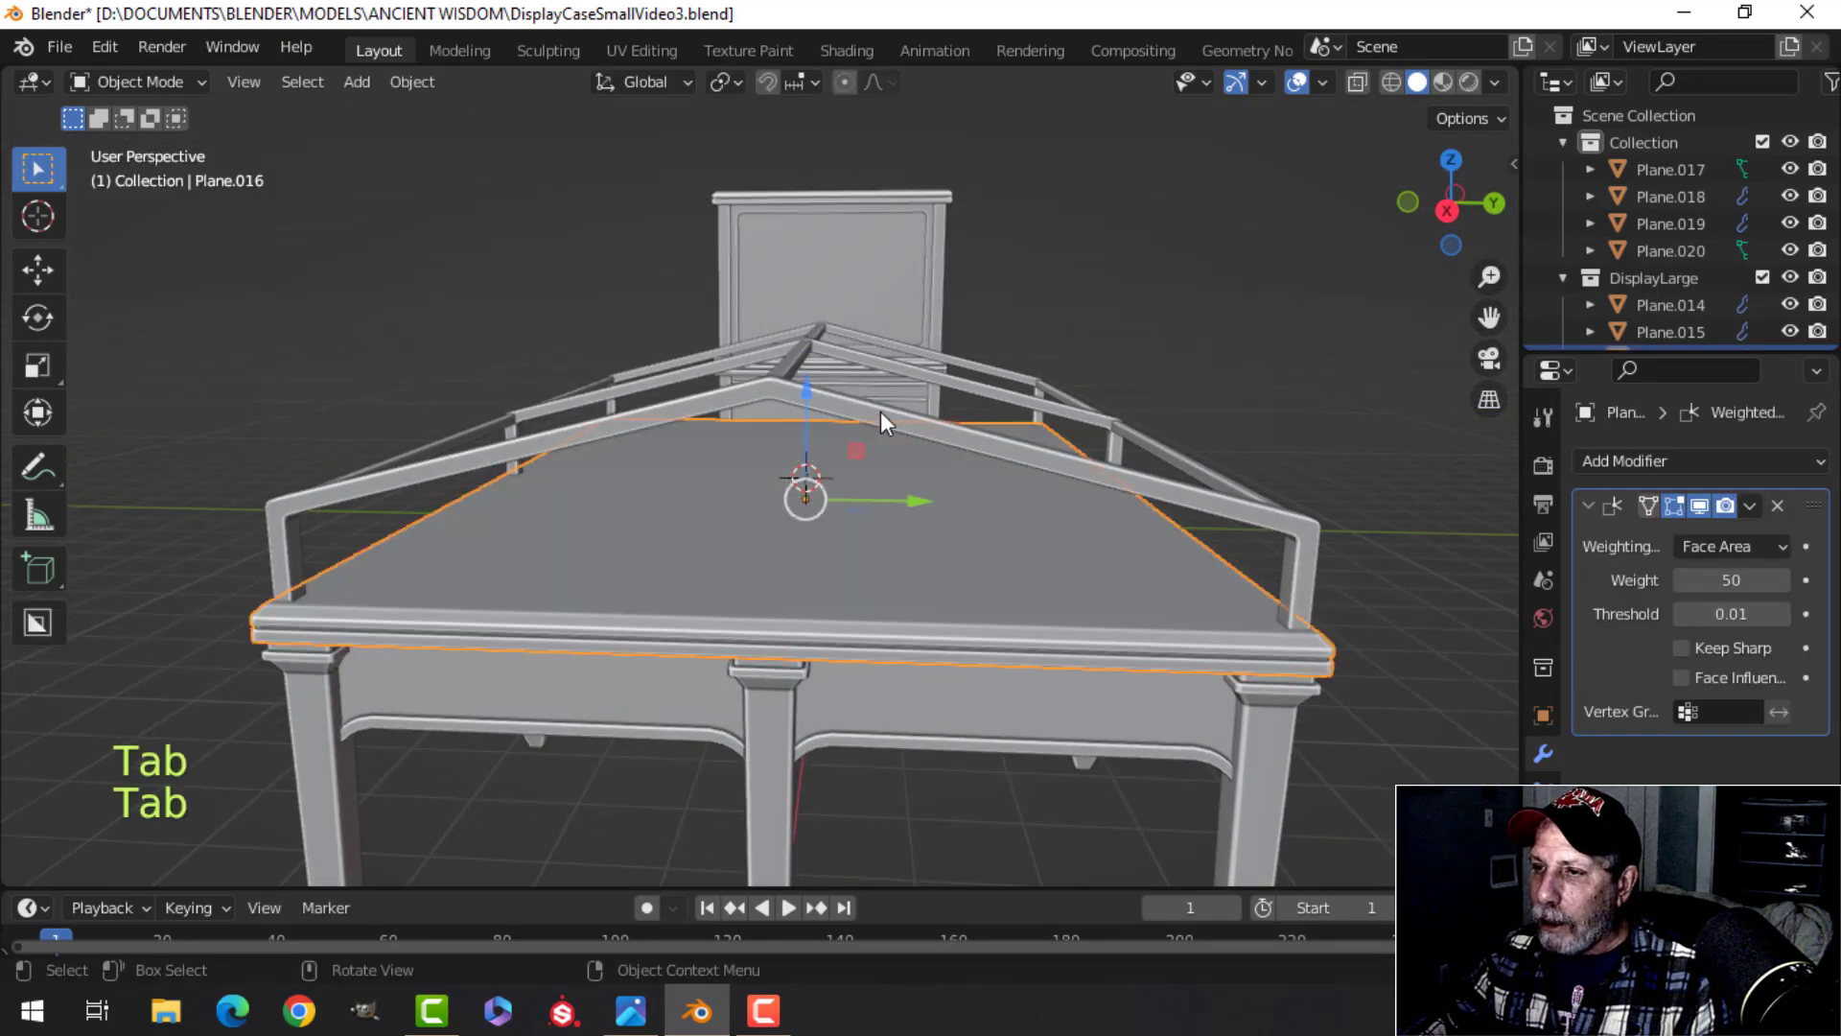
click(884, 423)
key(Tab)
scroll(838, 460, up, 3)
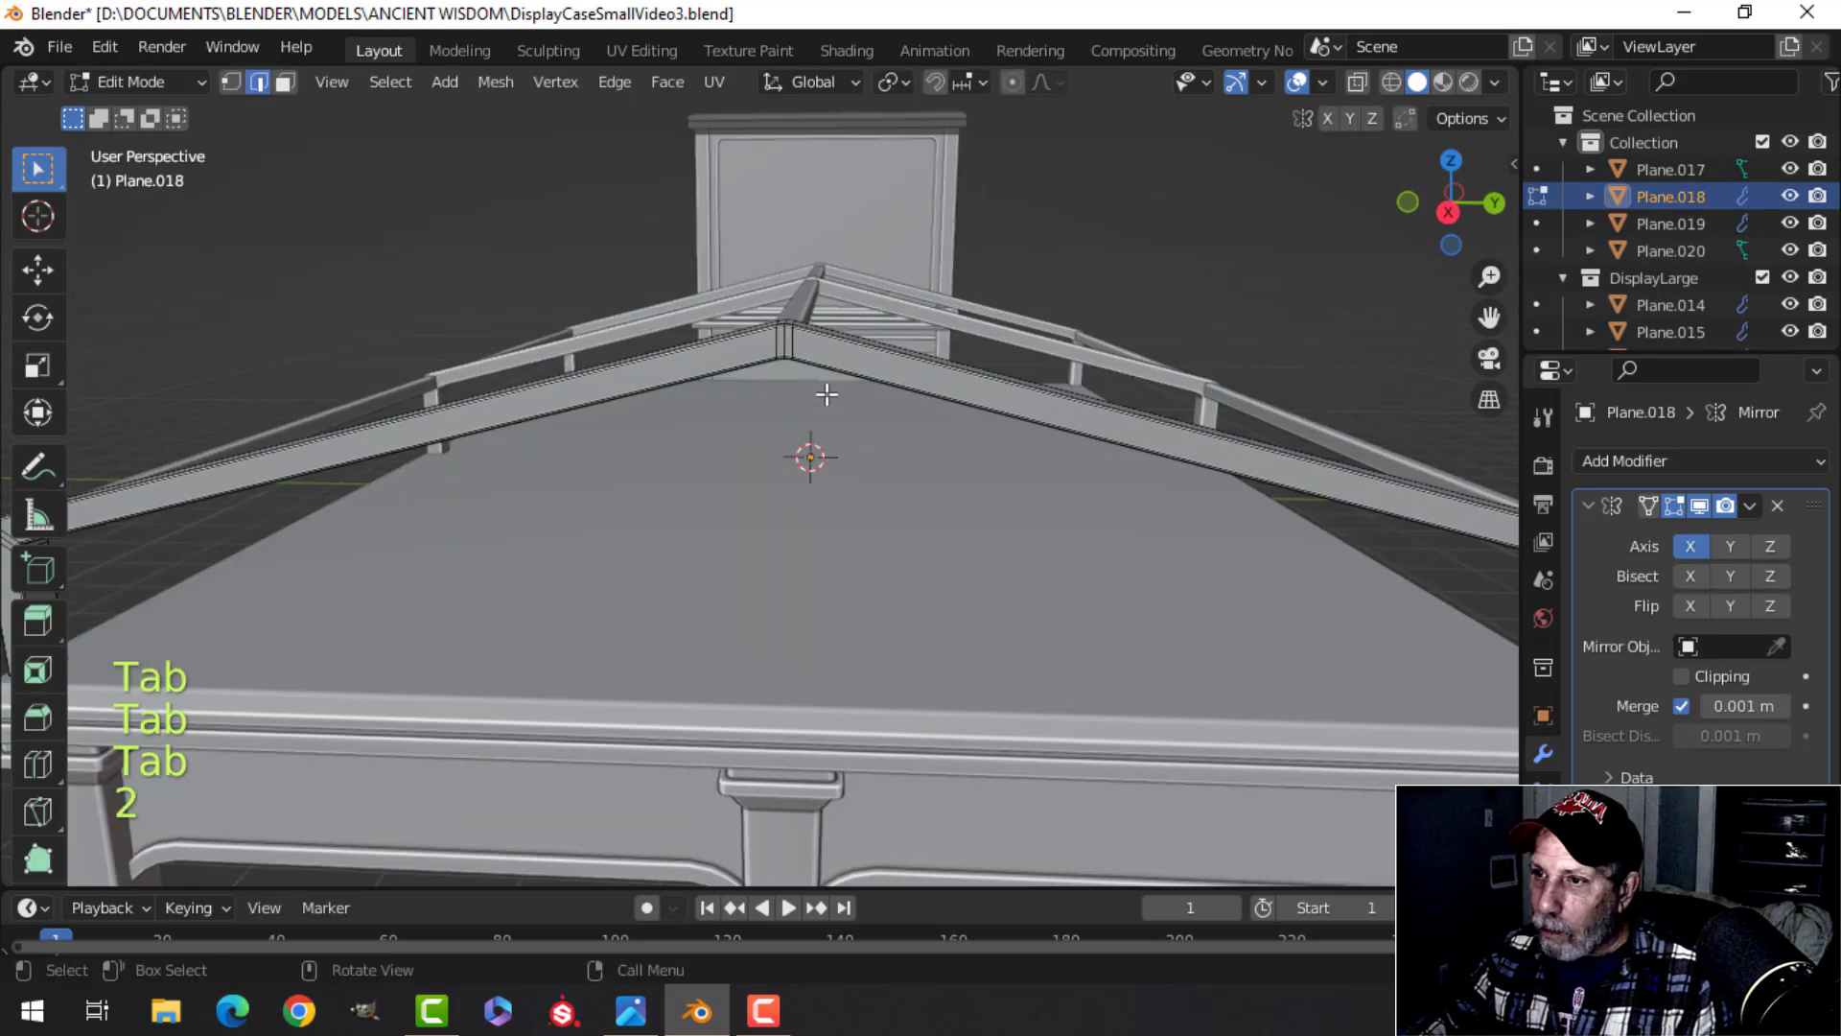
alt+shift+click(828, 363)
scroll(829, 363, down, 3)
middle_drag(828, 363, 1132, 447)
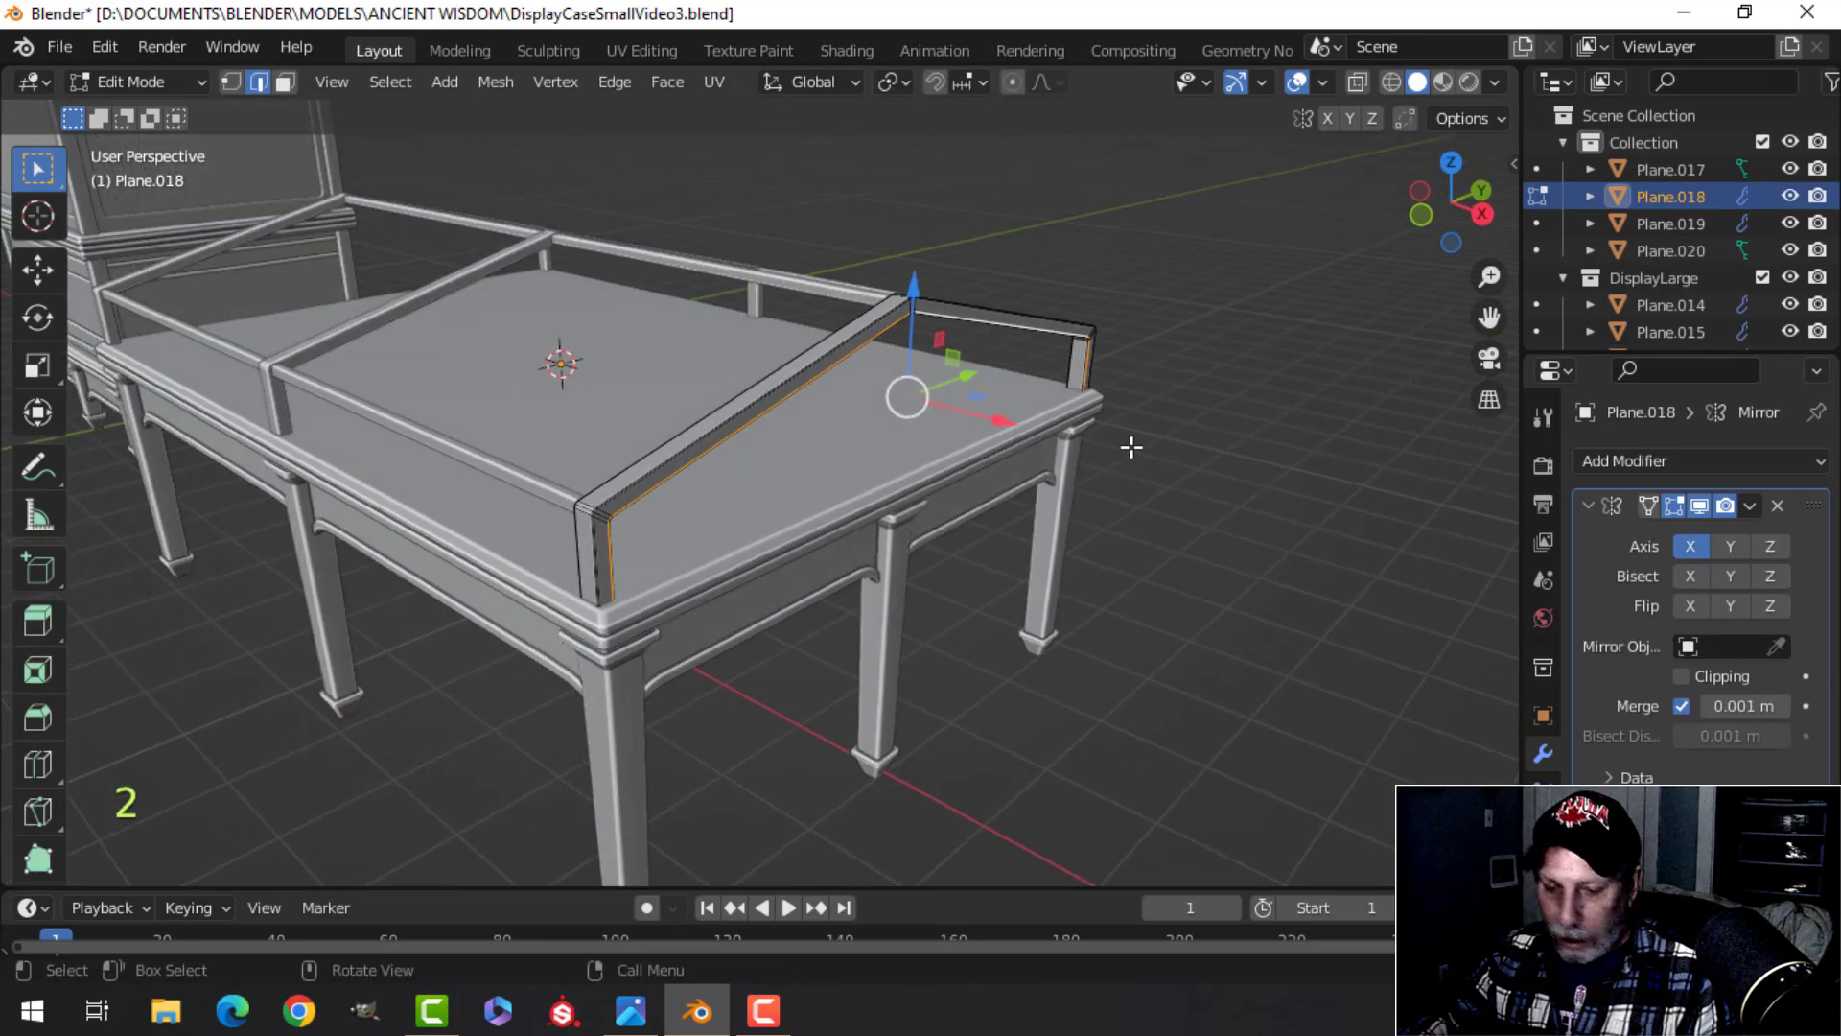
click(1127, 474)
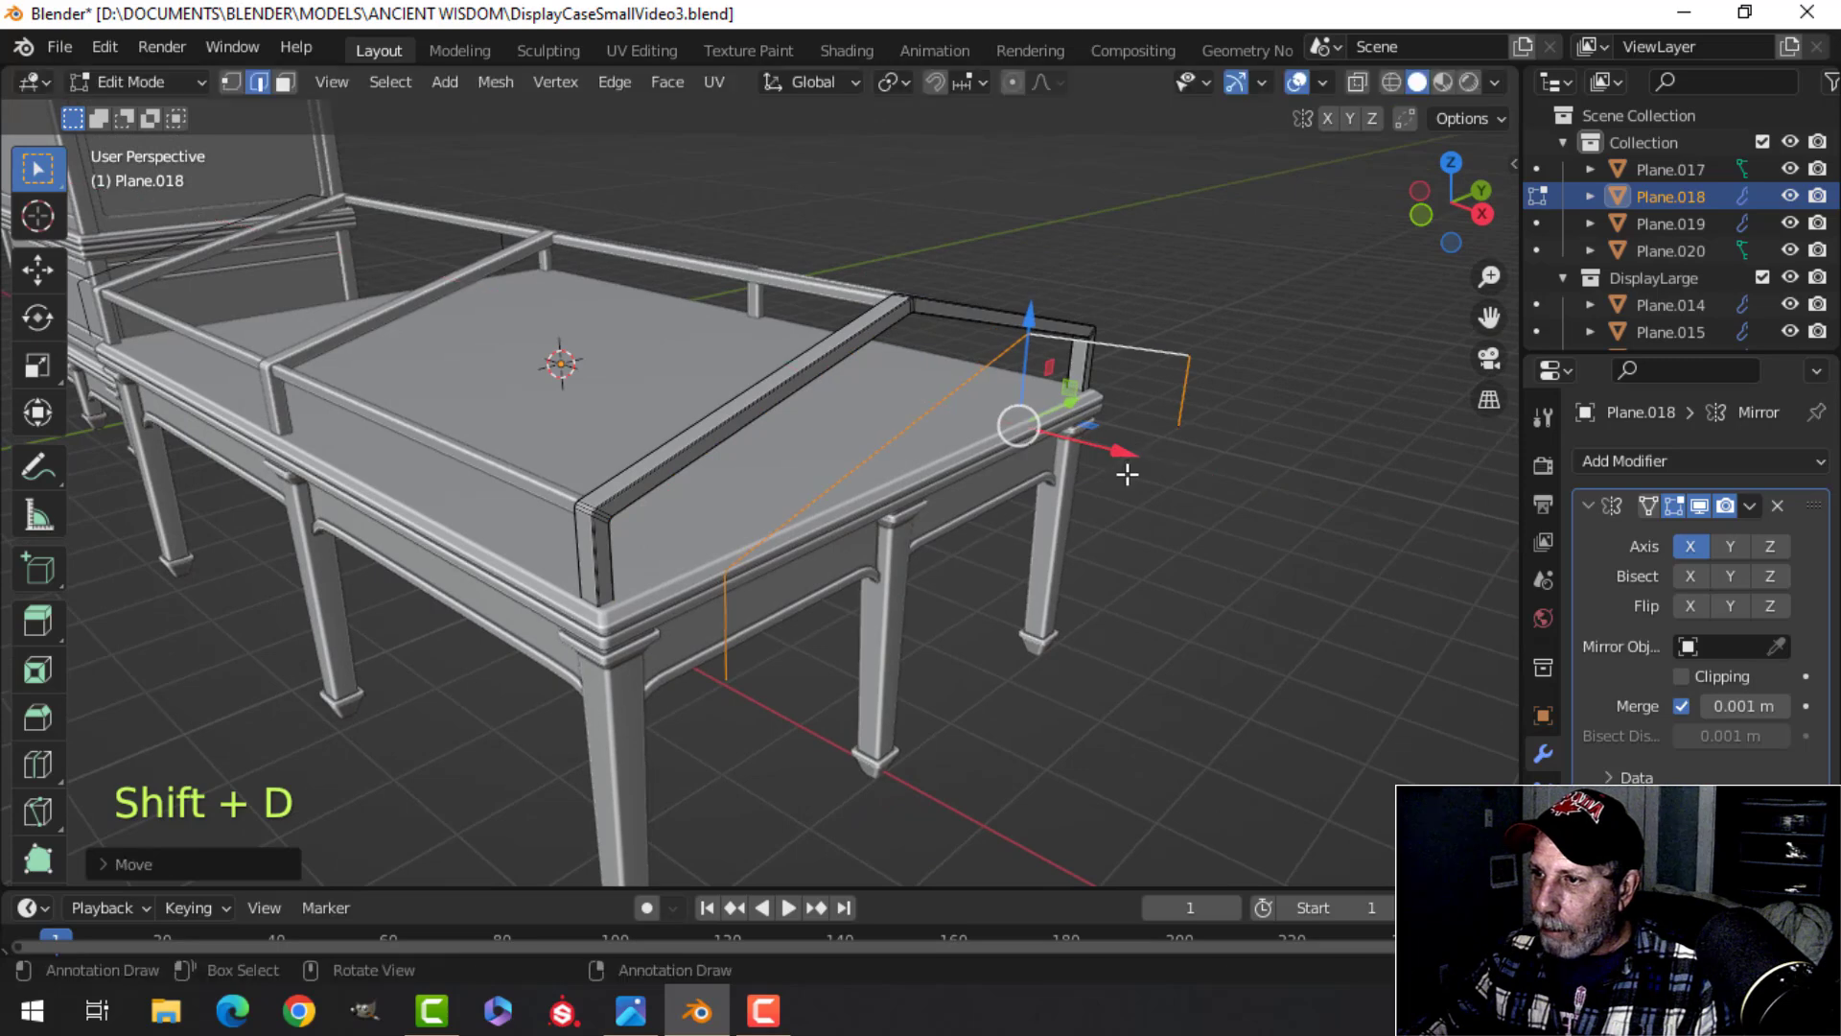
Step: Separate the duplicated edge loop into its own object and remove its Mirror modifier
key(p)
click(1327, 445)
key(Tab)
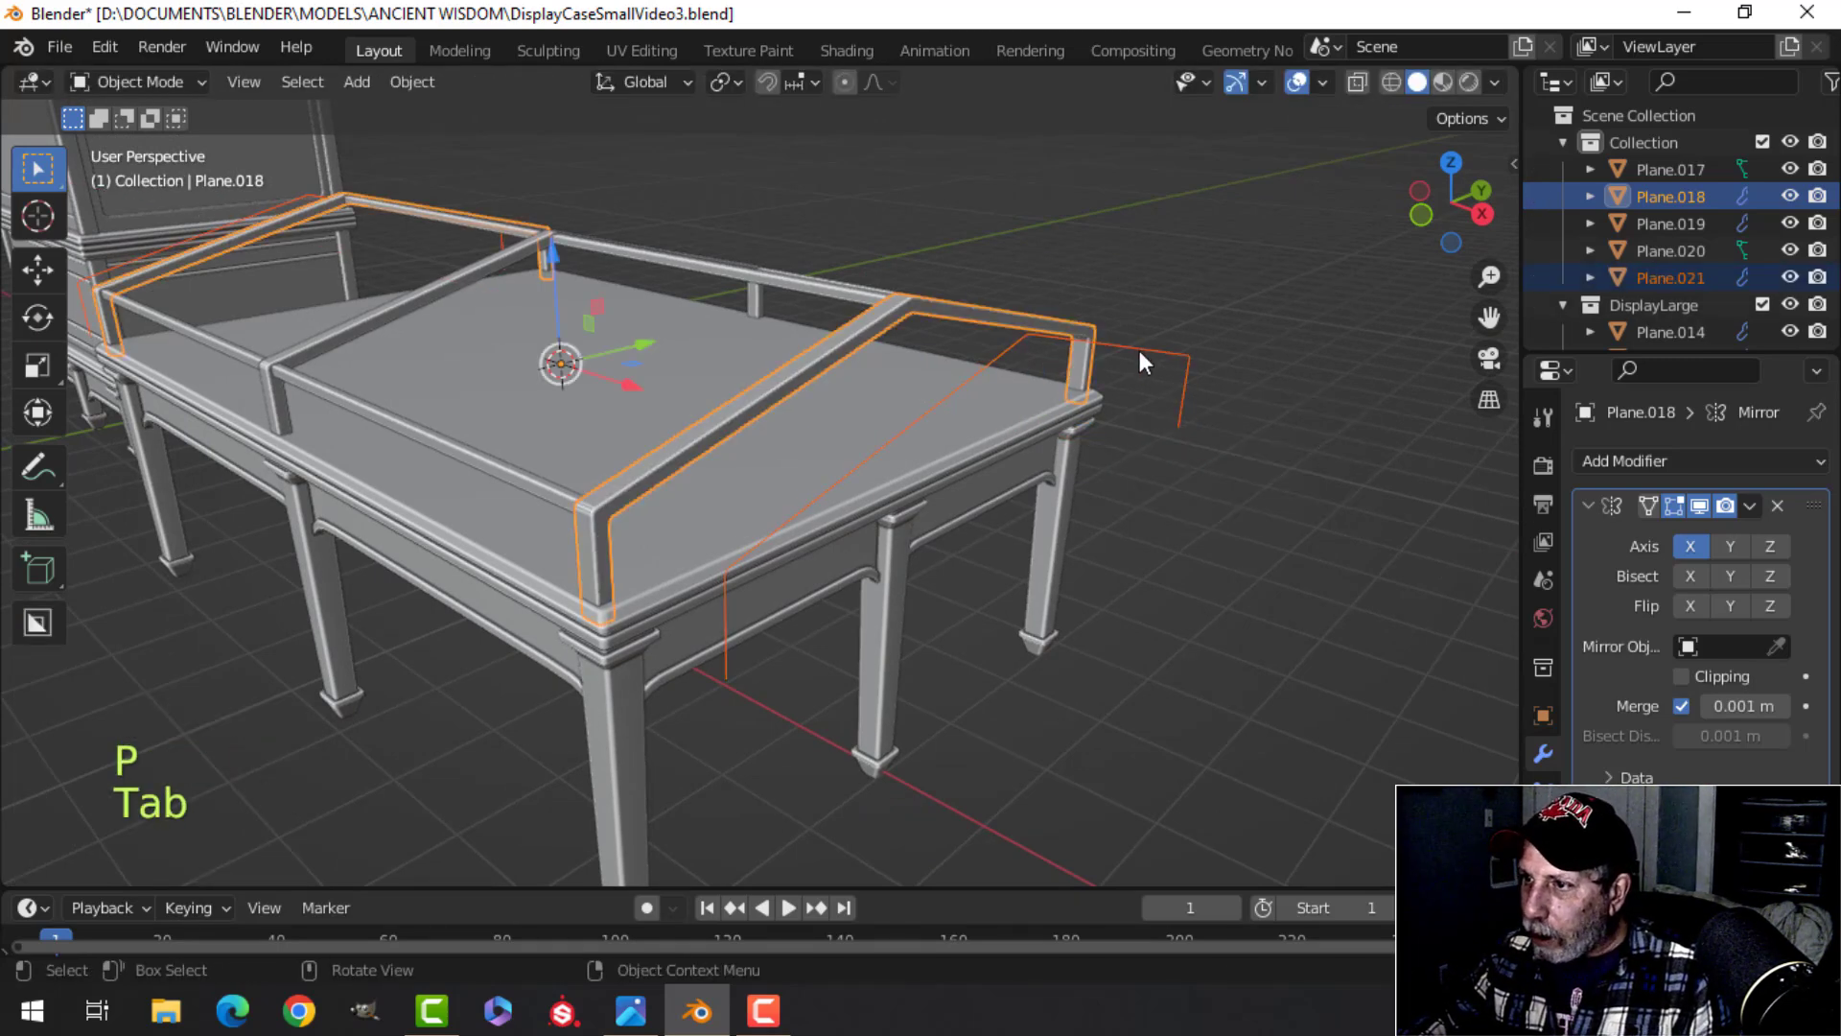
click(1140, 349)
click(1776, 505)
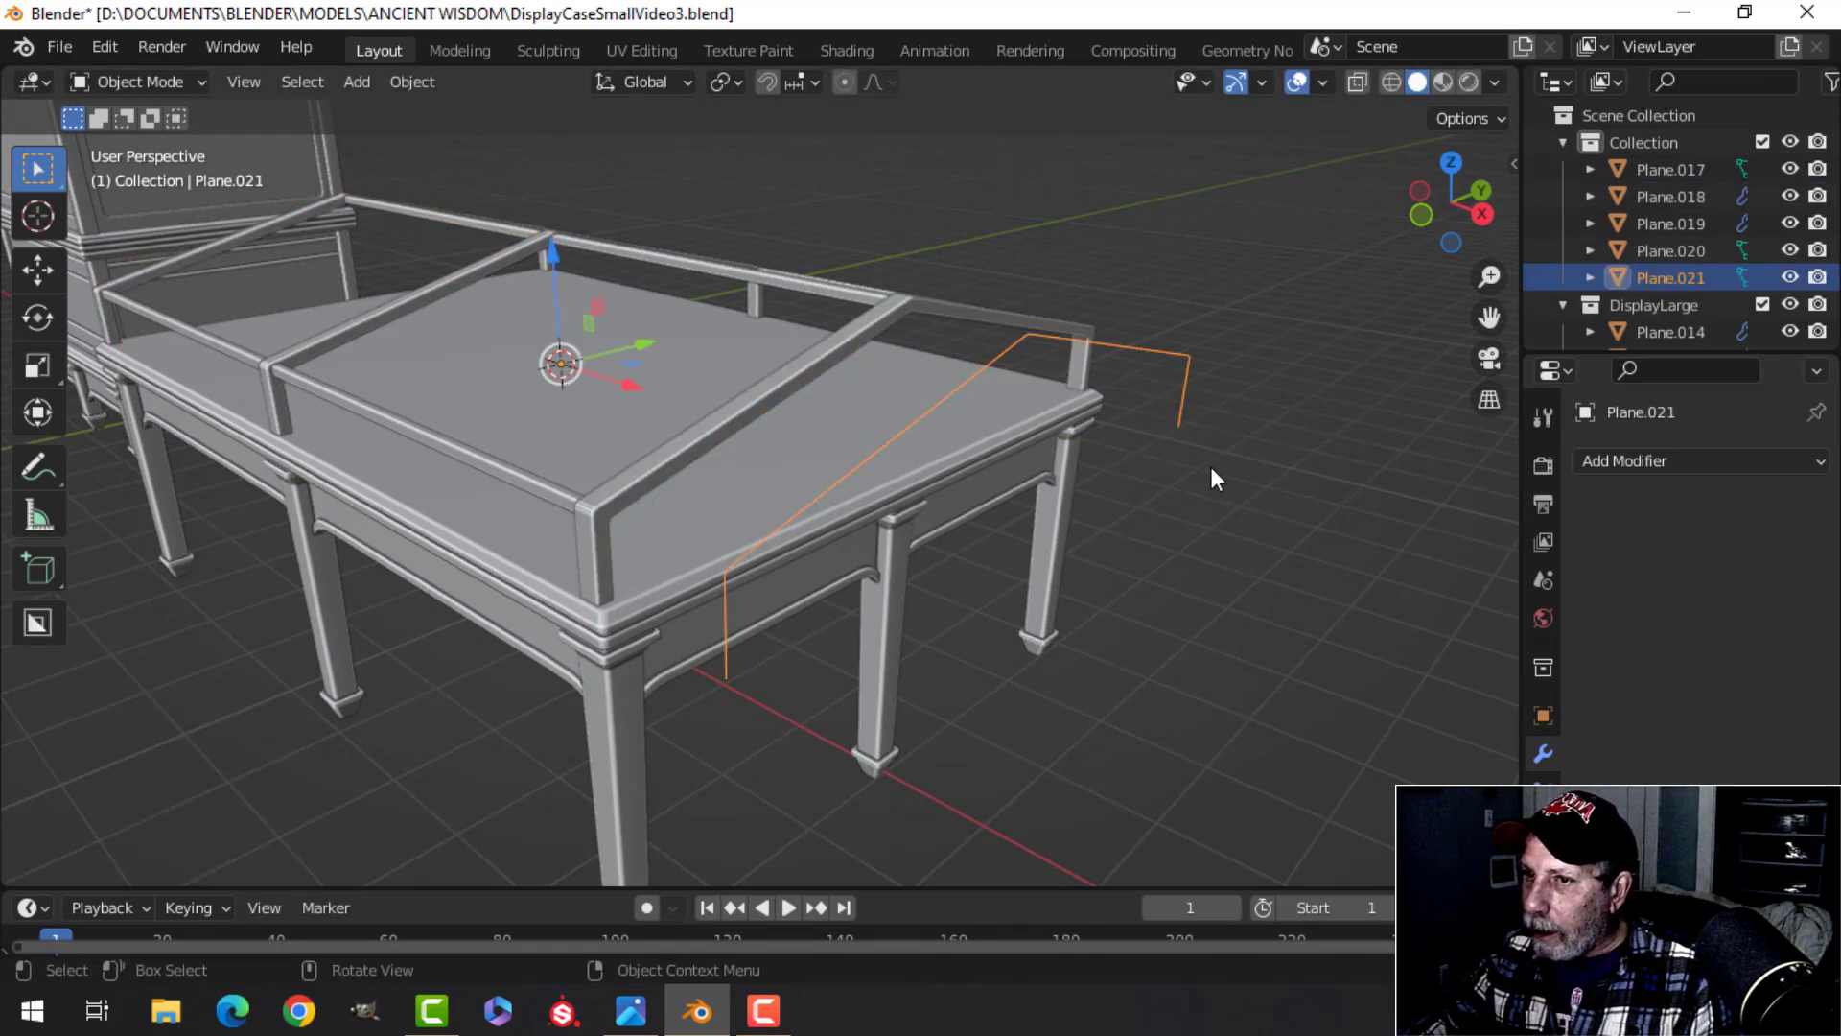
Step: Dissolve the surplus rounding vertices at the separated outline's peak and its corner on the negative Y side
key(Tab)
middle_drag(1141, 470, 917, 509)
scroll(1035, 484, up, 3)
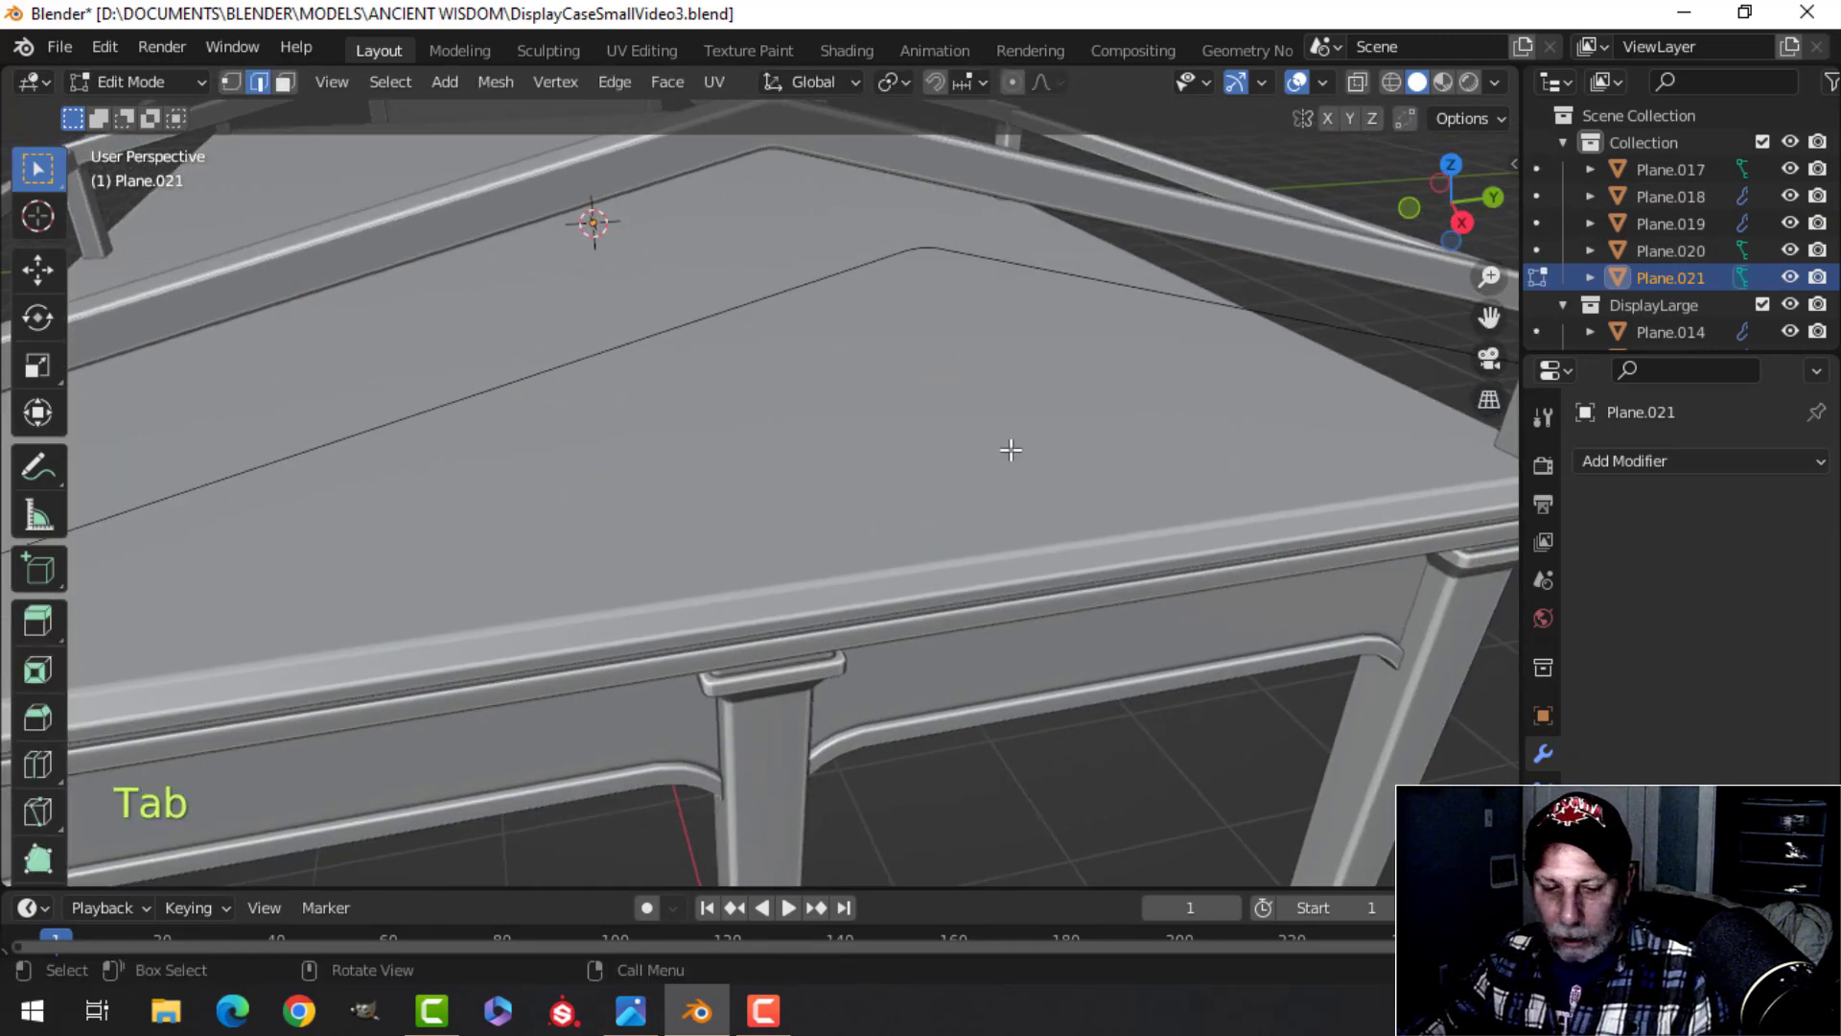
shift+middle_drag(1018, 449, 968, 515)
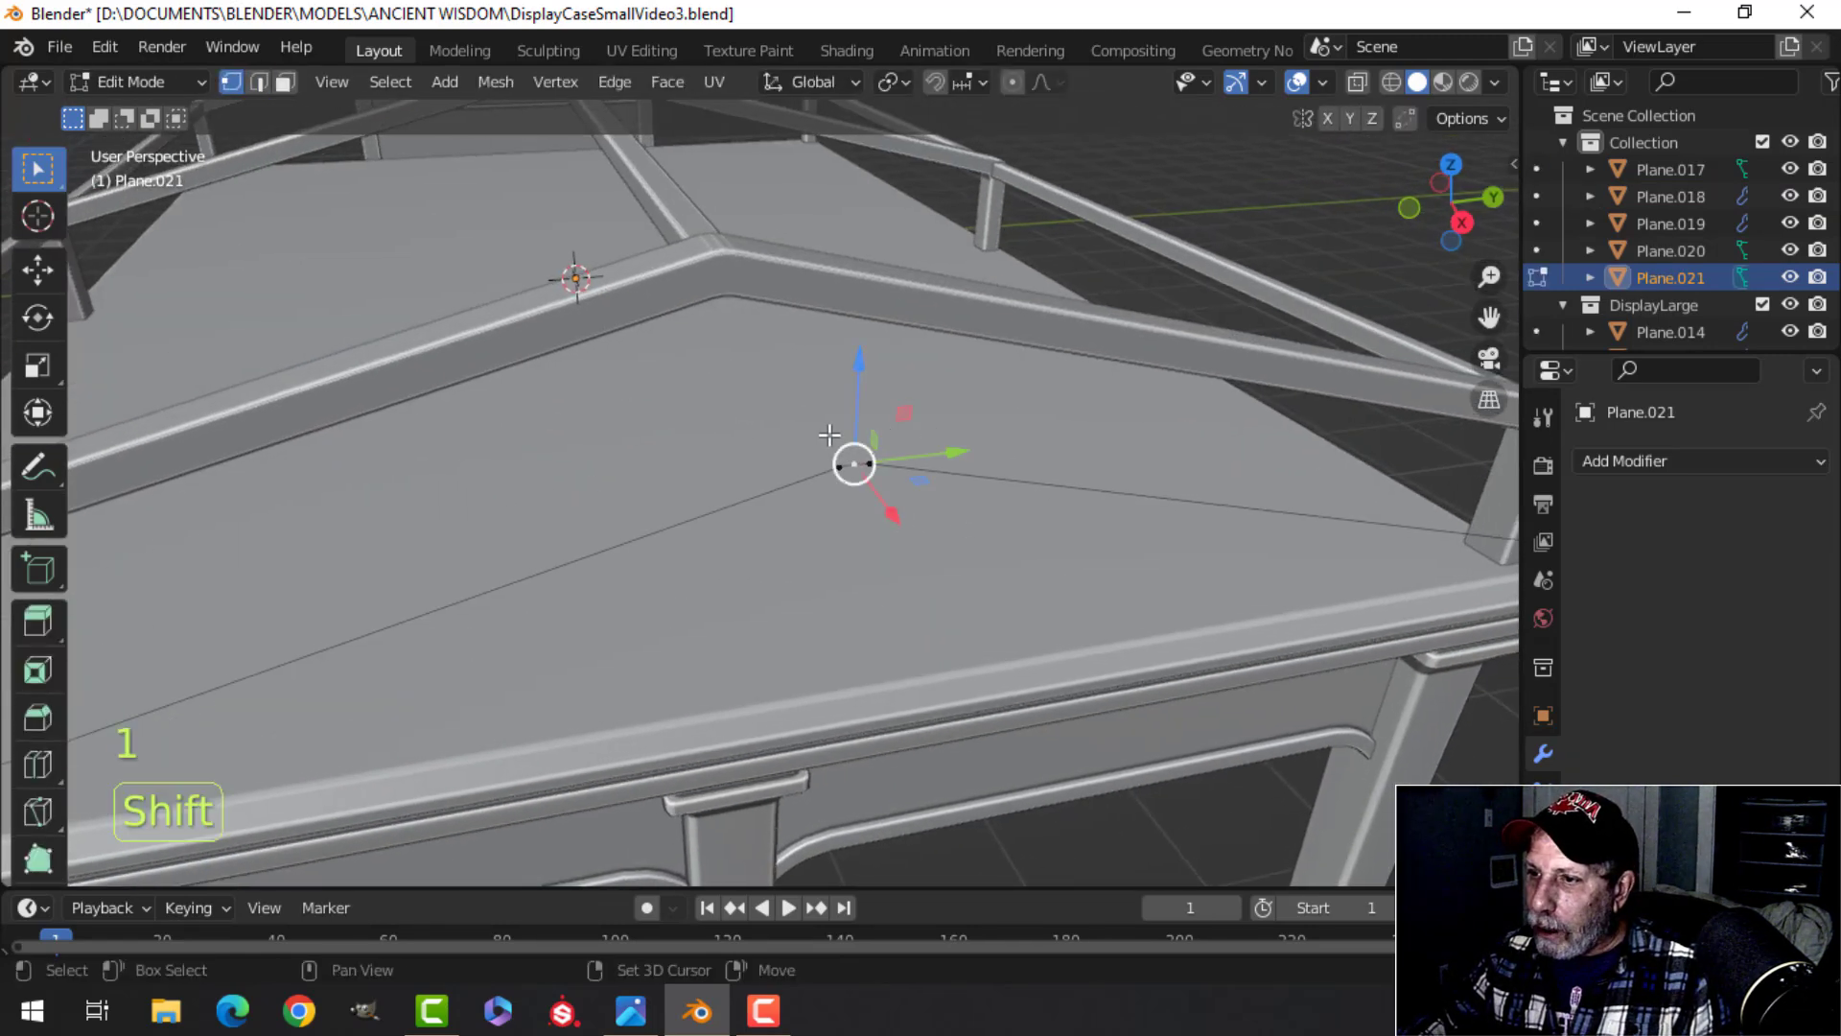
scroll(776, 547, down, 5)
shift+middle_drag(779, 537, 935, 369)
scroll(768, 427, up, 5)
mouse_move(768, 427)
shift+middle_down()
mouse_move(974, 481)
mouse_move(954, 542)
mouse_move(805, 563)
mouse_move(917, 670)
mouse_move(796, 431)
shift+middle_up()
scroll(974, 481, up, 4)
scroll(944, 540, down, 5)
scroll(906, 663, down, 4)
scroll(670, 518, up, 3)
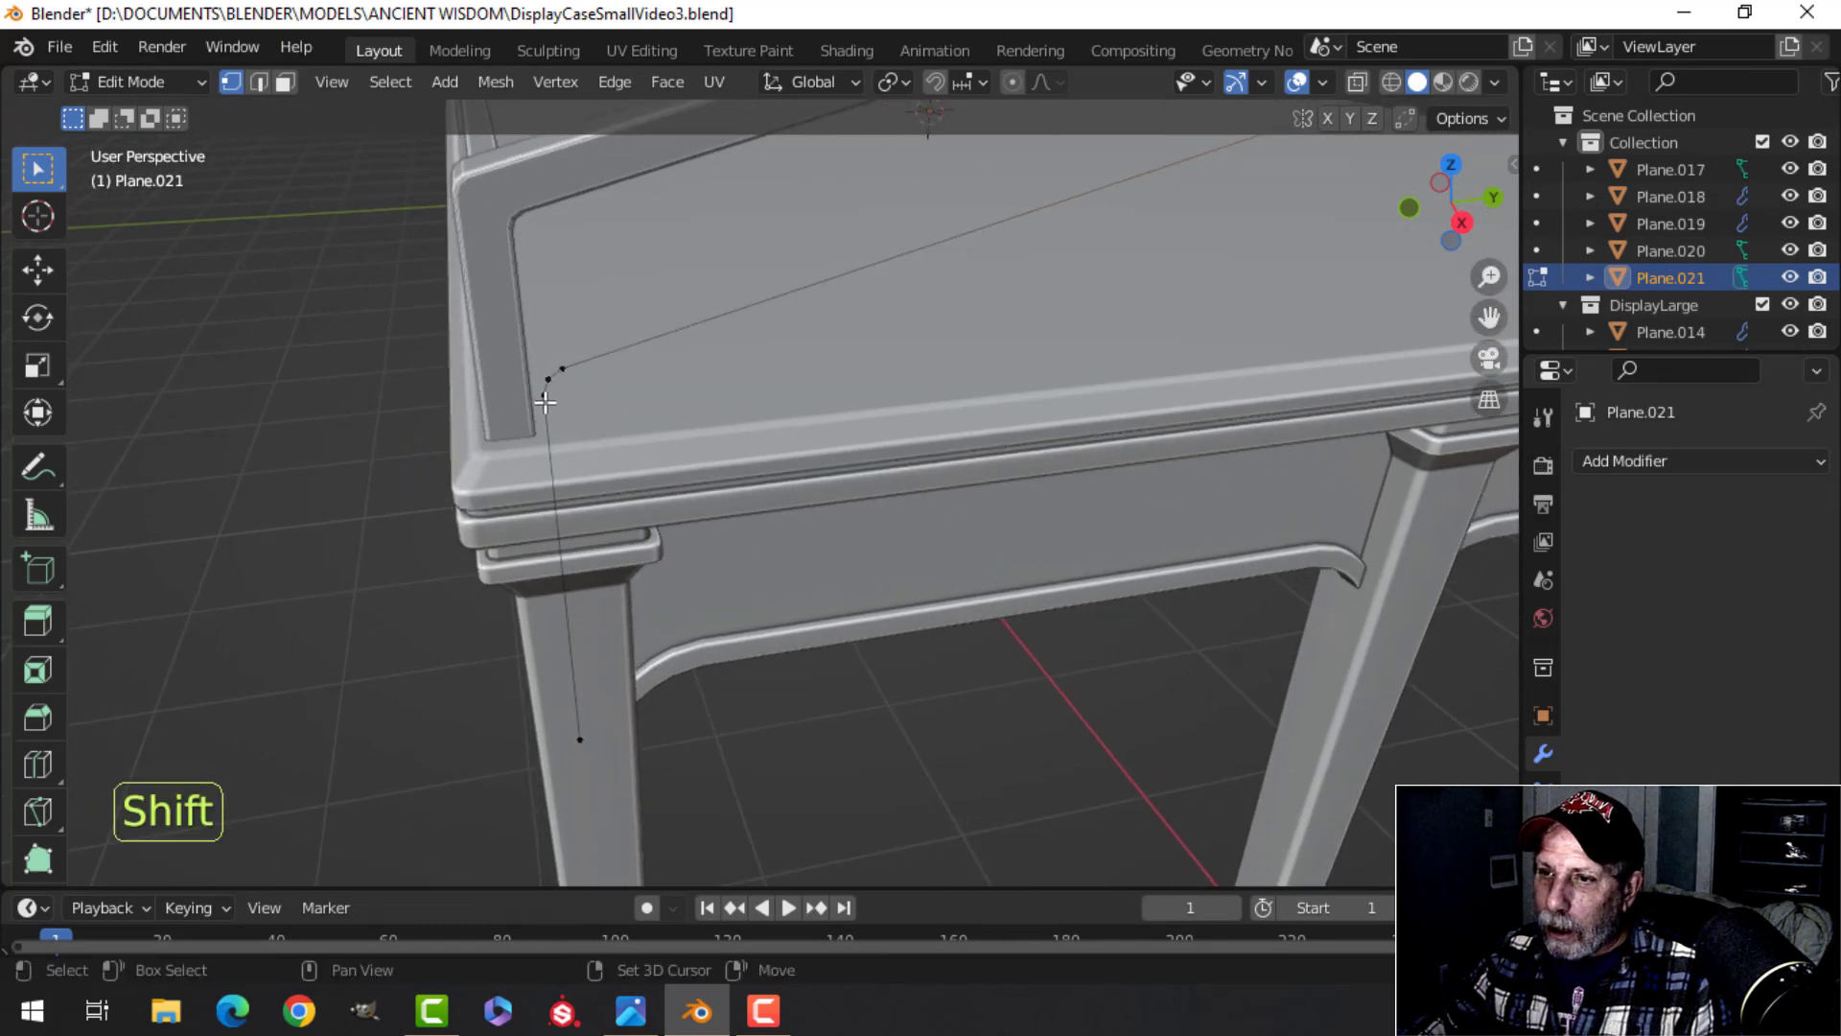
key(x)
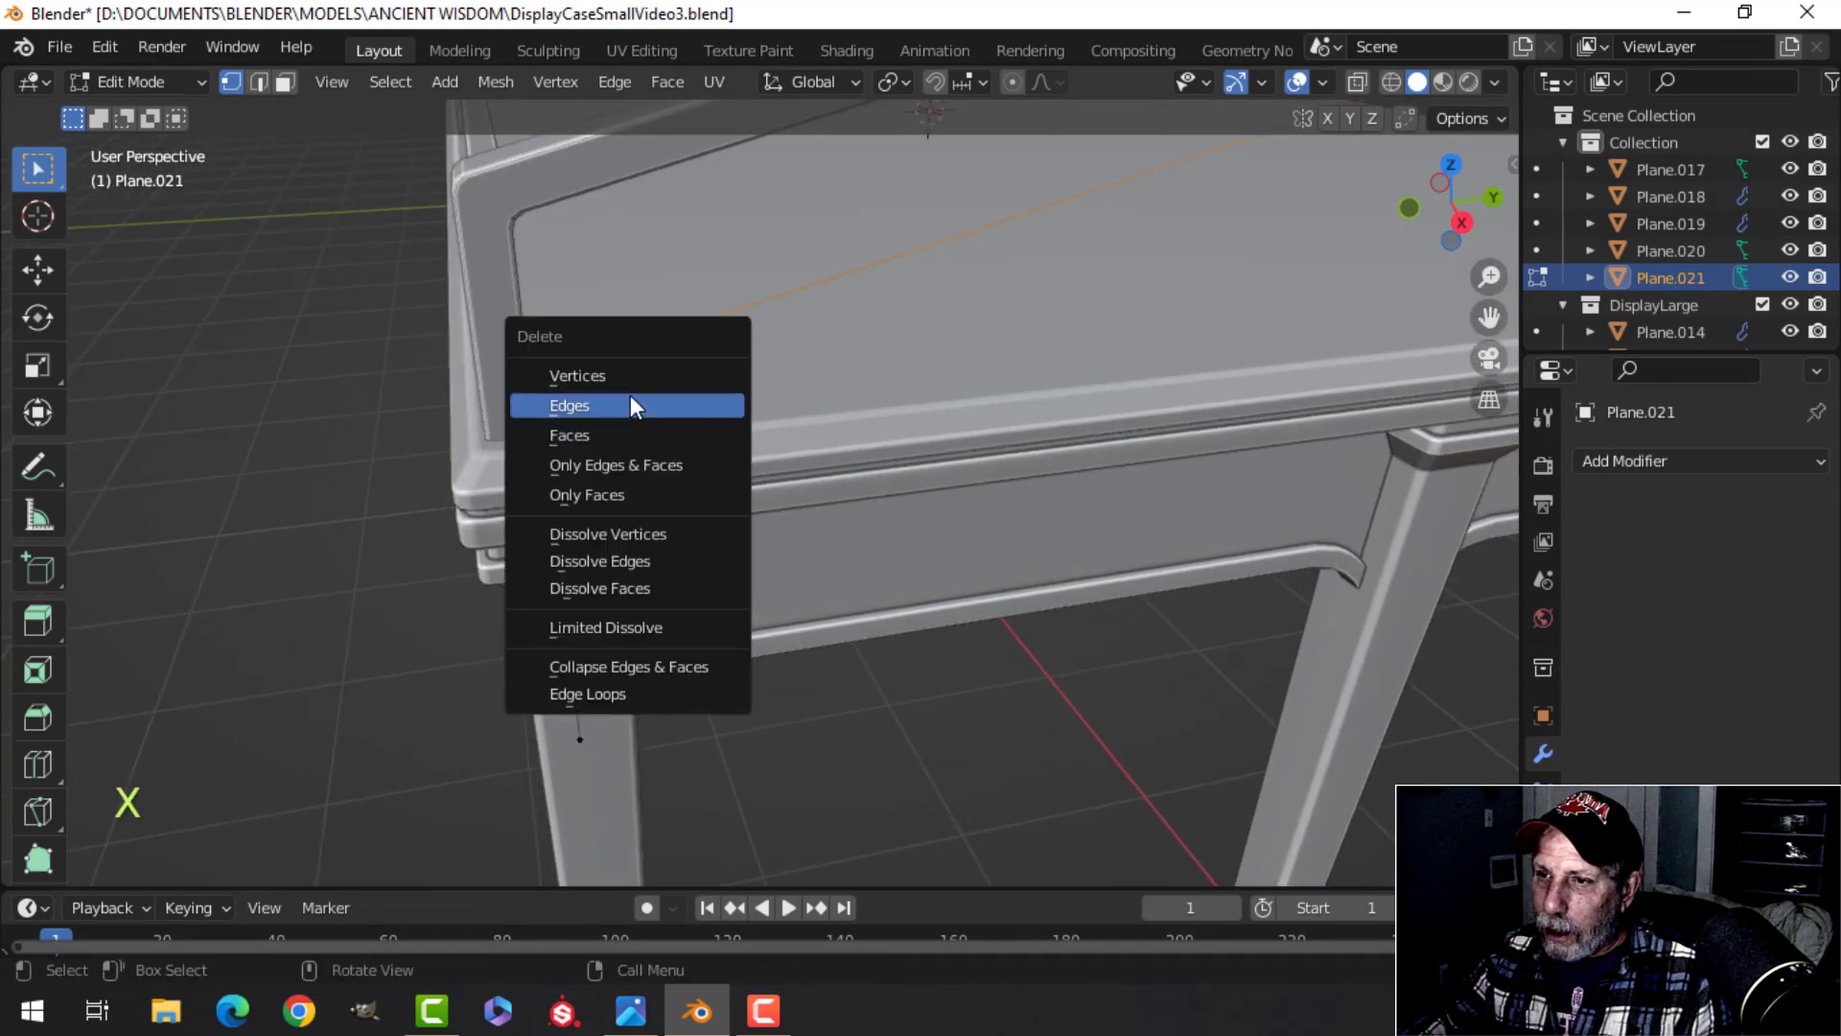
click(644, 535)
Step: Delete the outline's corner and bottom vertices on the positive Y side, keeping only the other half
scroll(764, 502, down, 5)
shift+middle_drag(1275, 479, 904, 472)
scroll(904, 472, up, 3)
shift+middle_drag(1121, 460, 1036, 483)
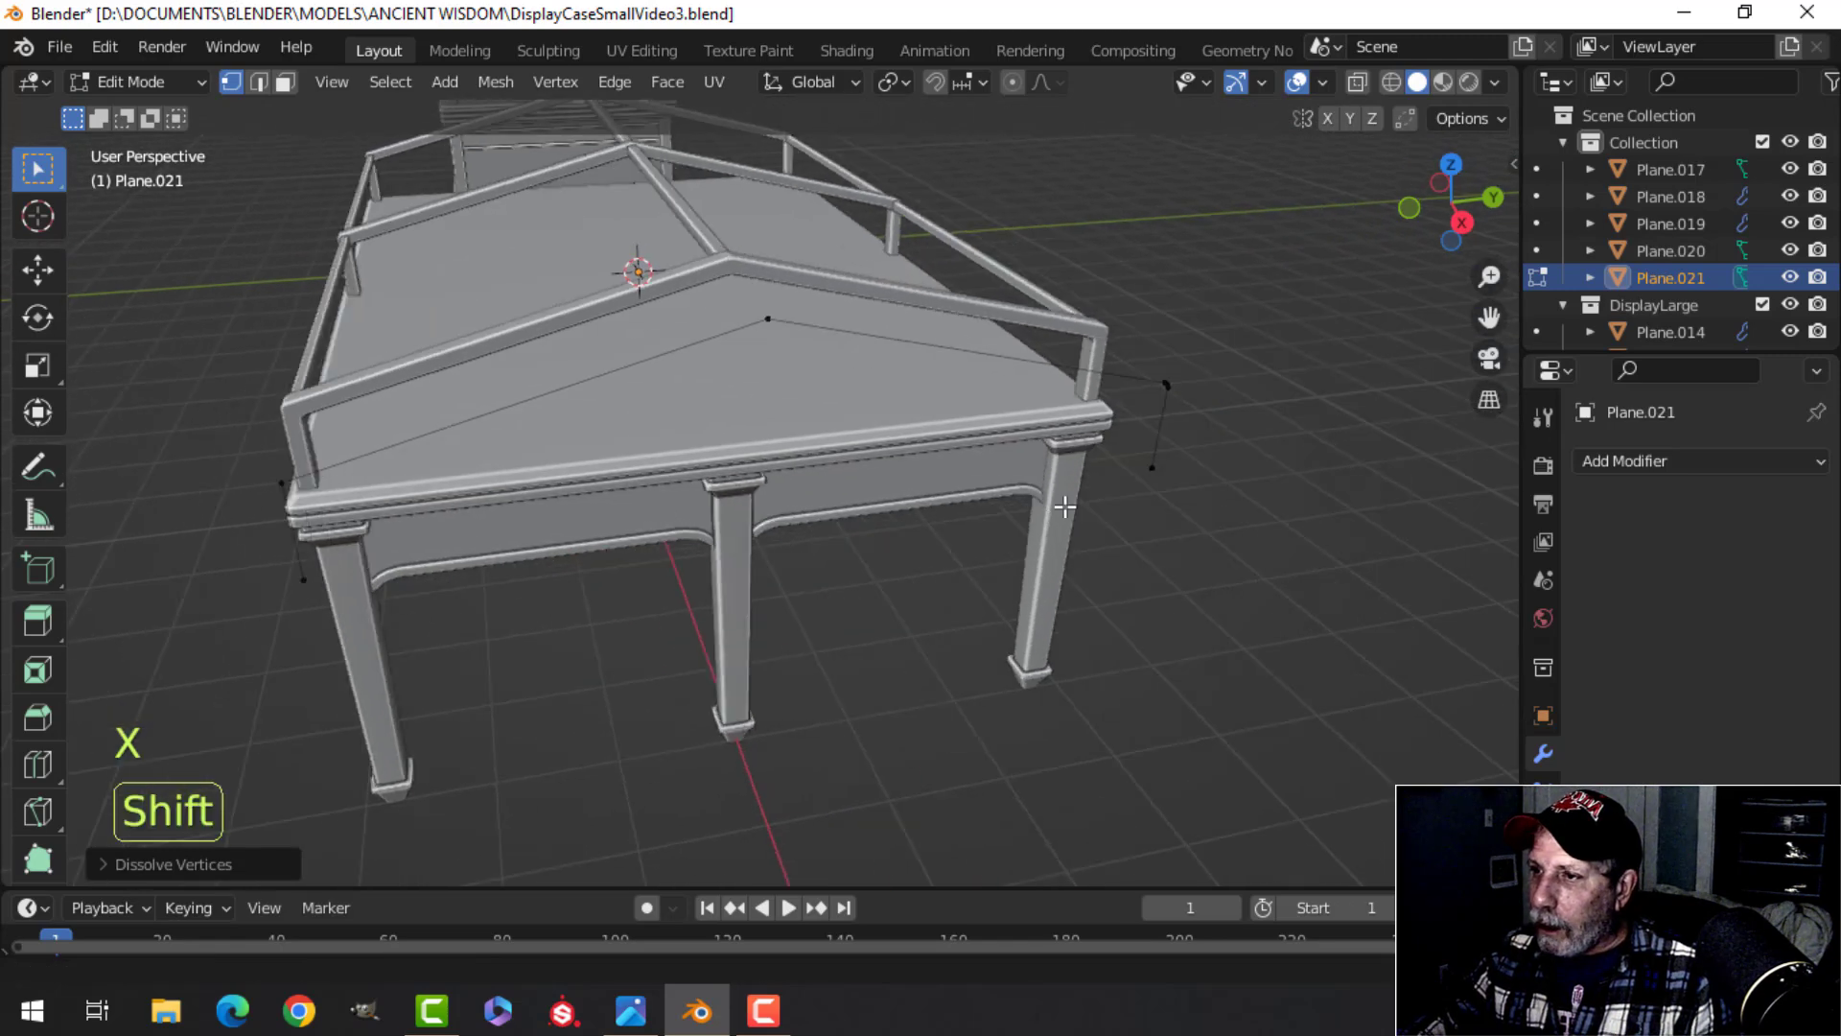
scroll(1074, 446, up, 3)
shift+middle_drag(1118, 406, 830, 571)
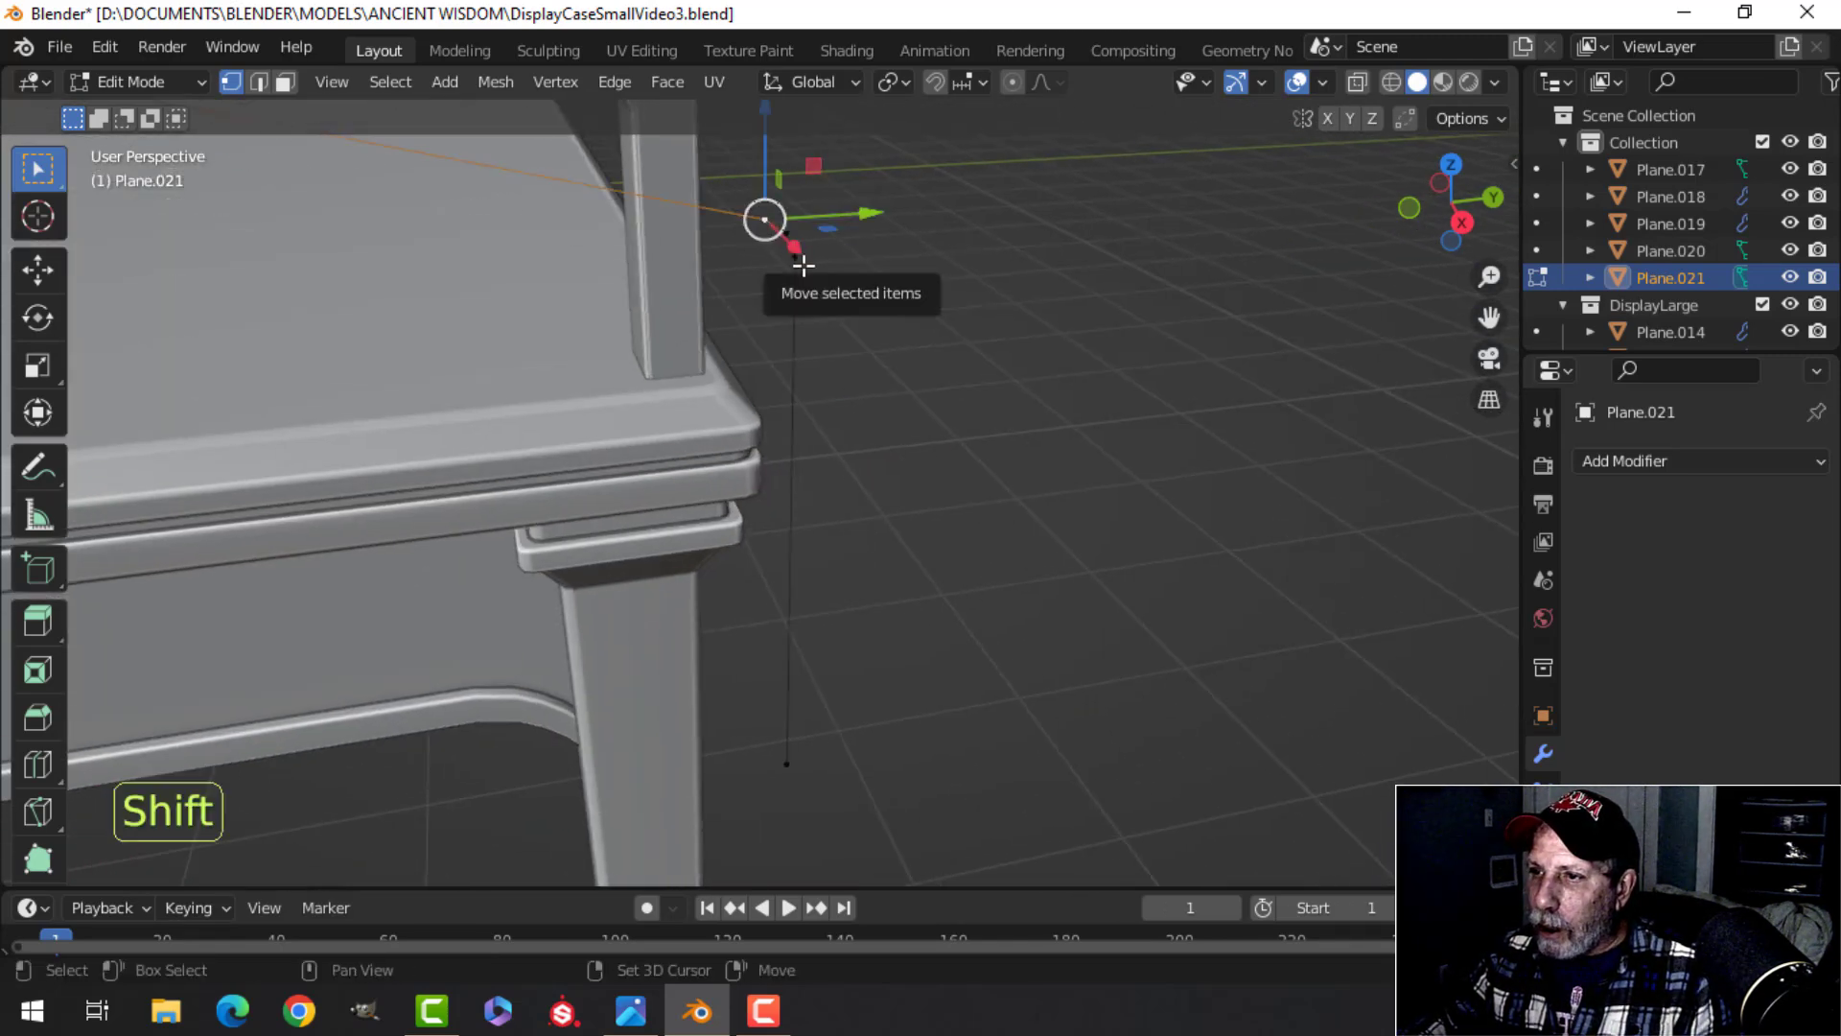
key(alt+a)
drag(730, 187, 856, 710)
key(x)
click(825, 594)
scroll(646, 588, down, 6)
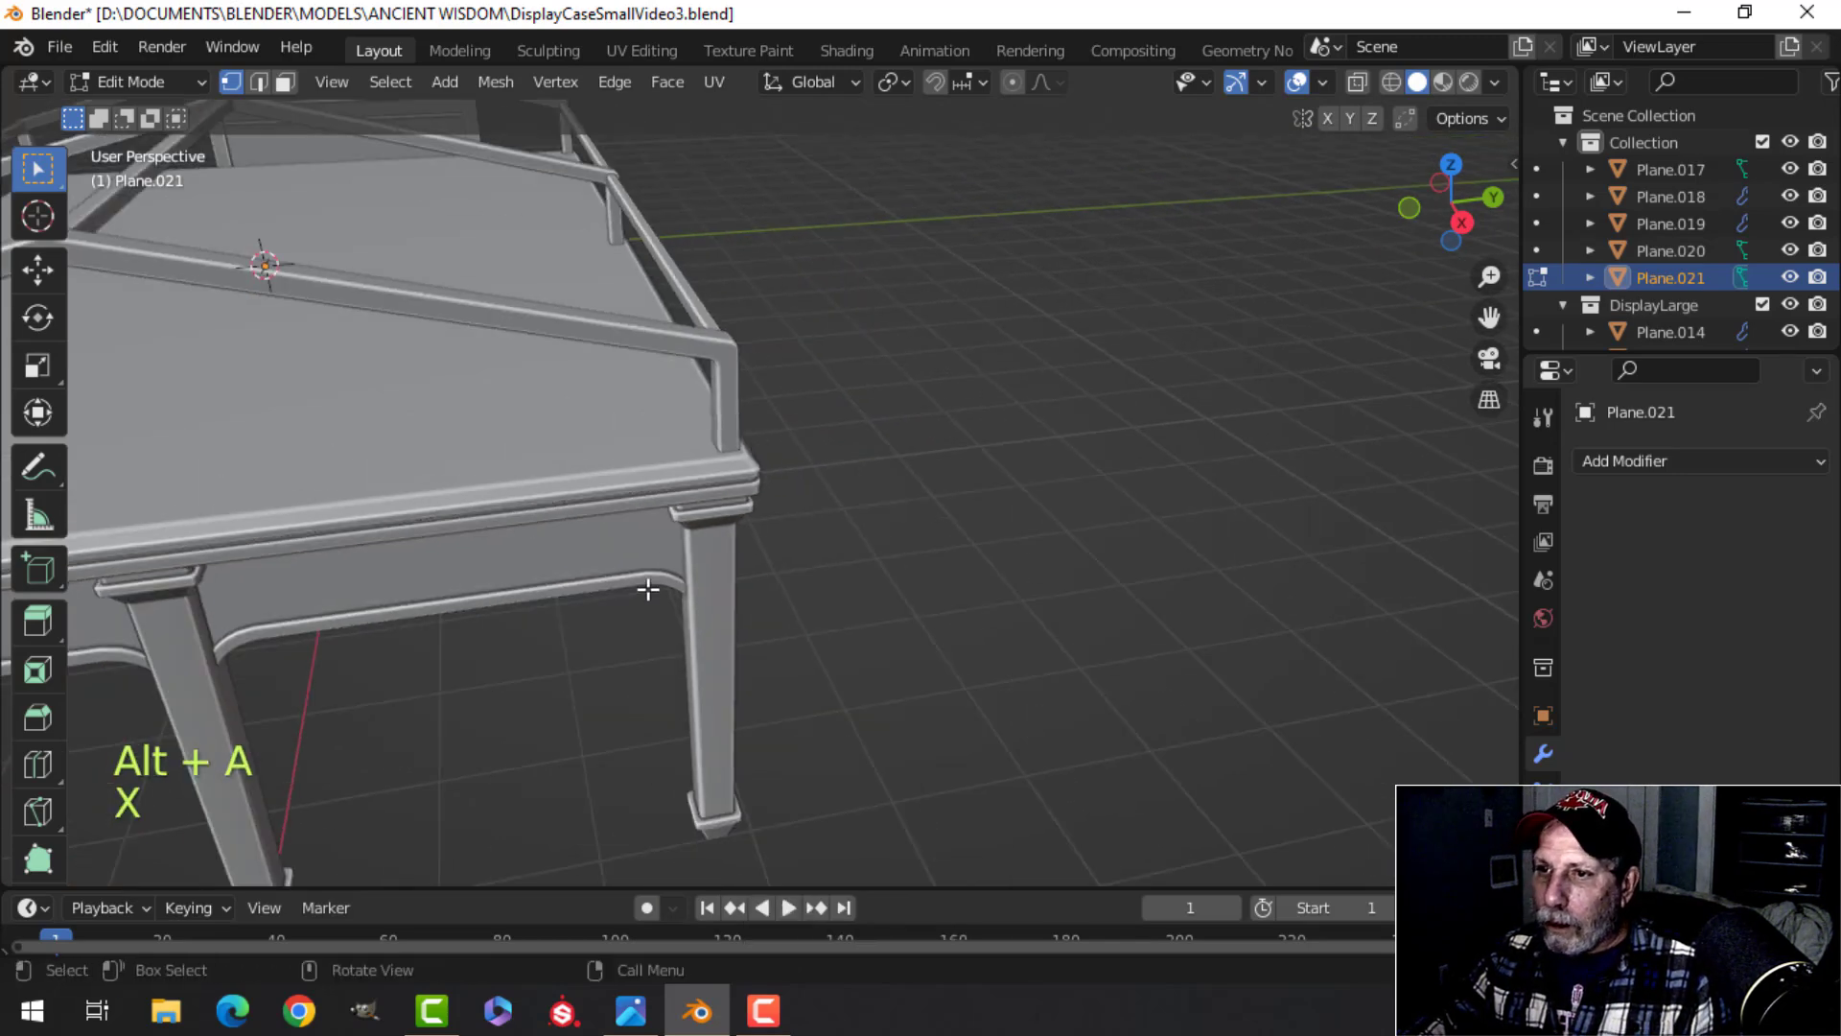
Step: Set snapping to Vertex and extrude the peak vertex straight down to the height of the outline's bottom corner
shift+middle_drag(556, 528, 926, 515)
click(870, 365)
scroll(881, 370, down, 4)
middle_drag(991, 571, 989, 473)
click(969, 82)
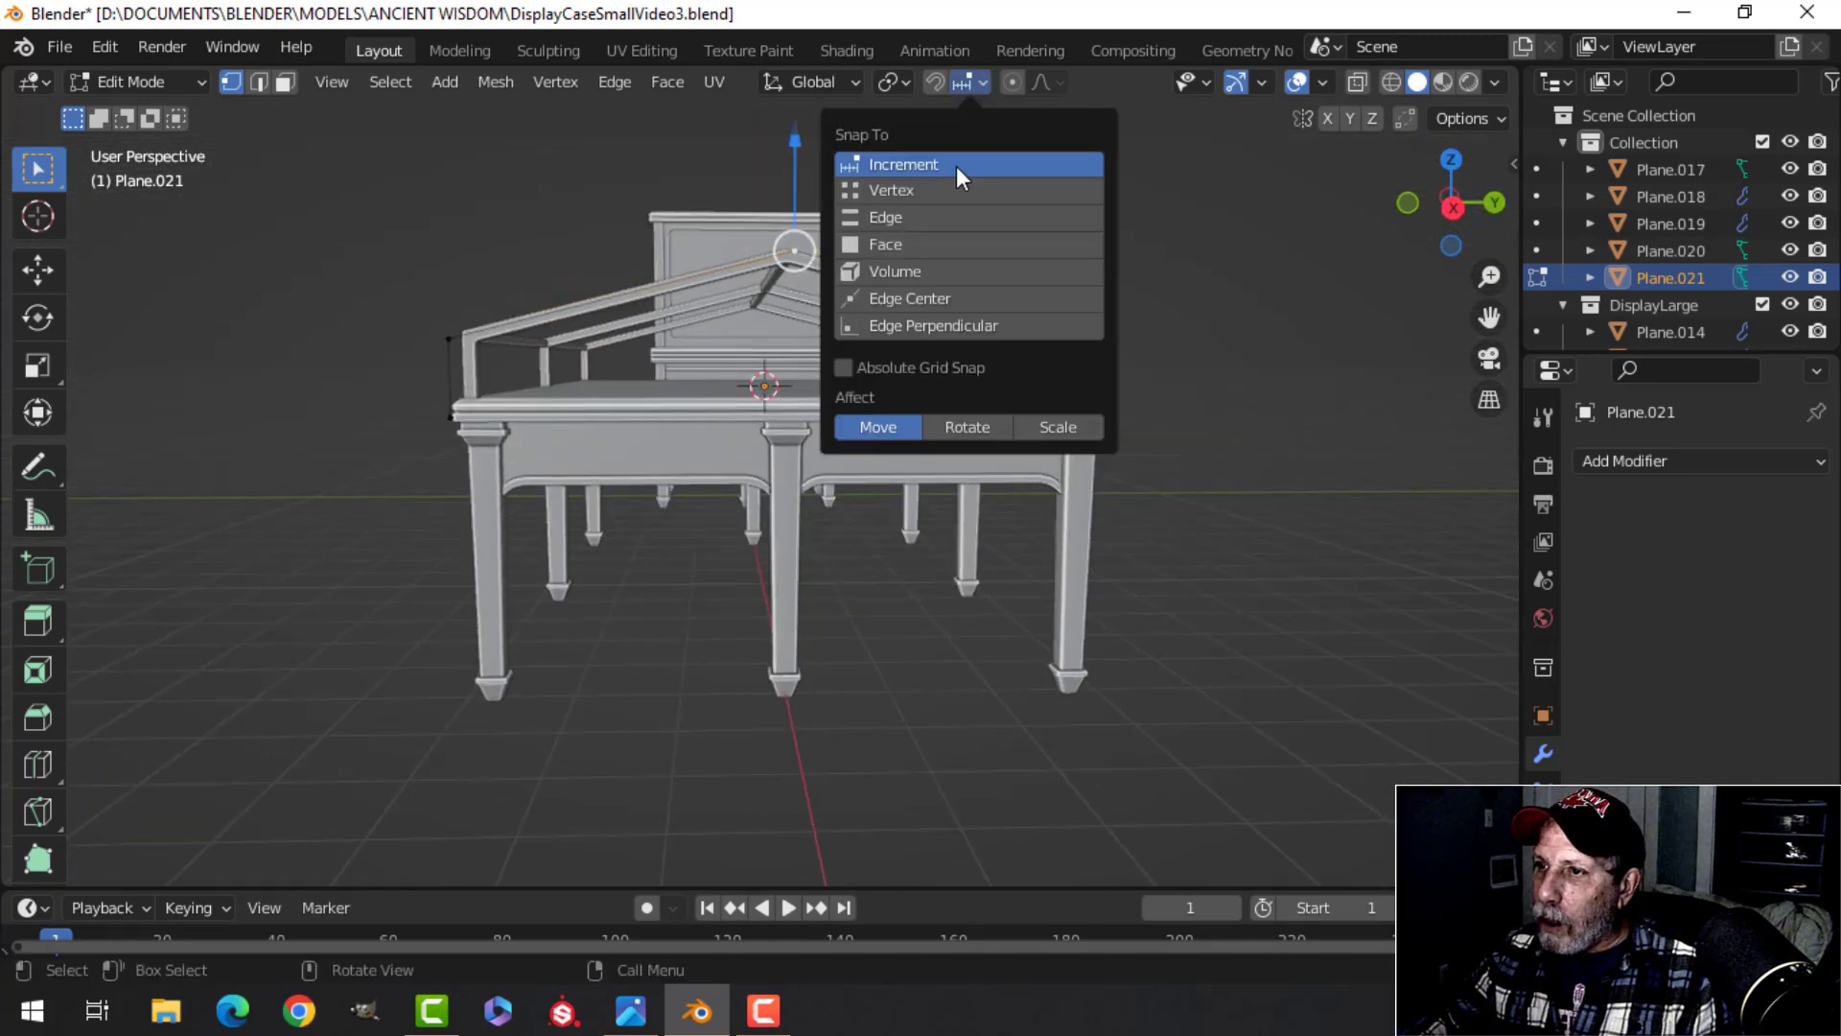
click(941, 189)
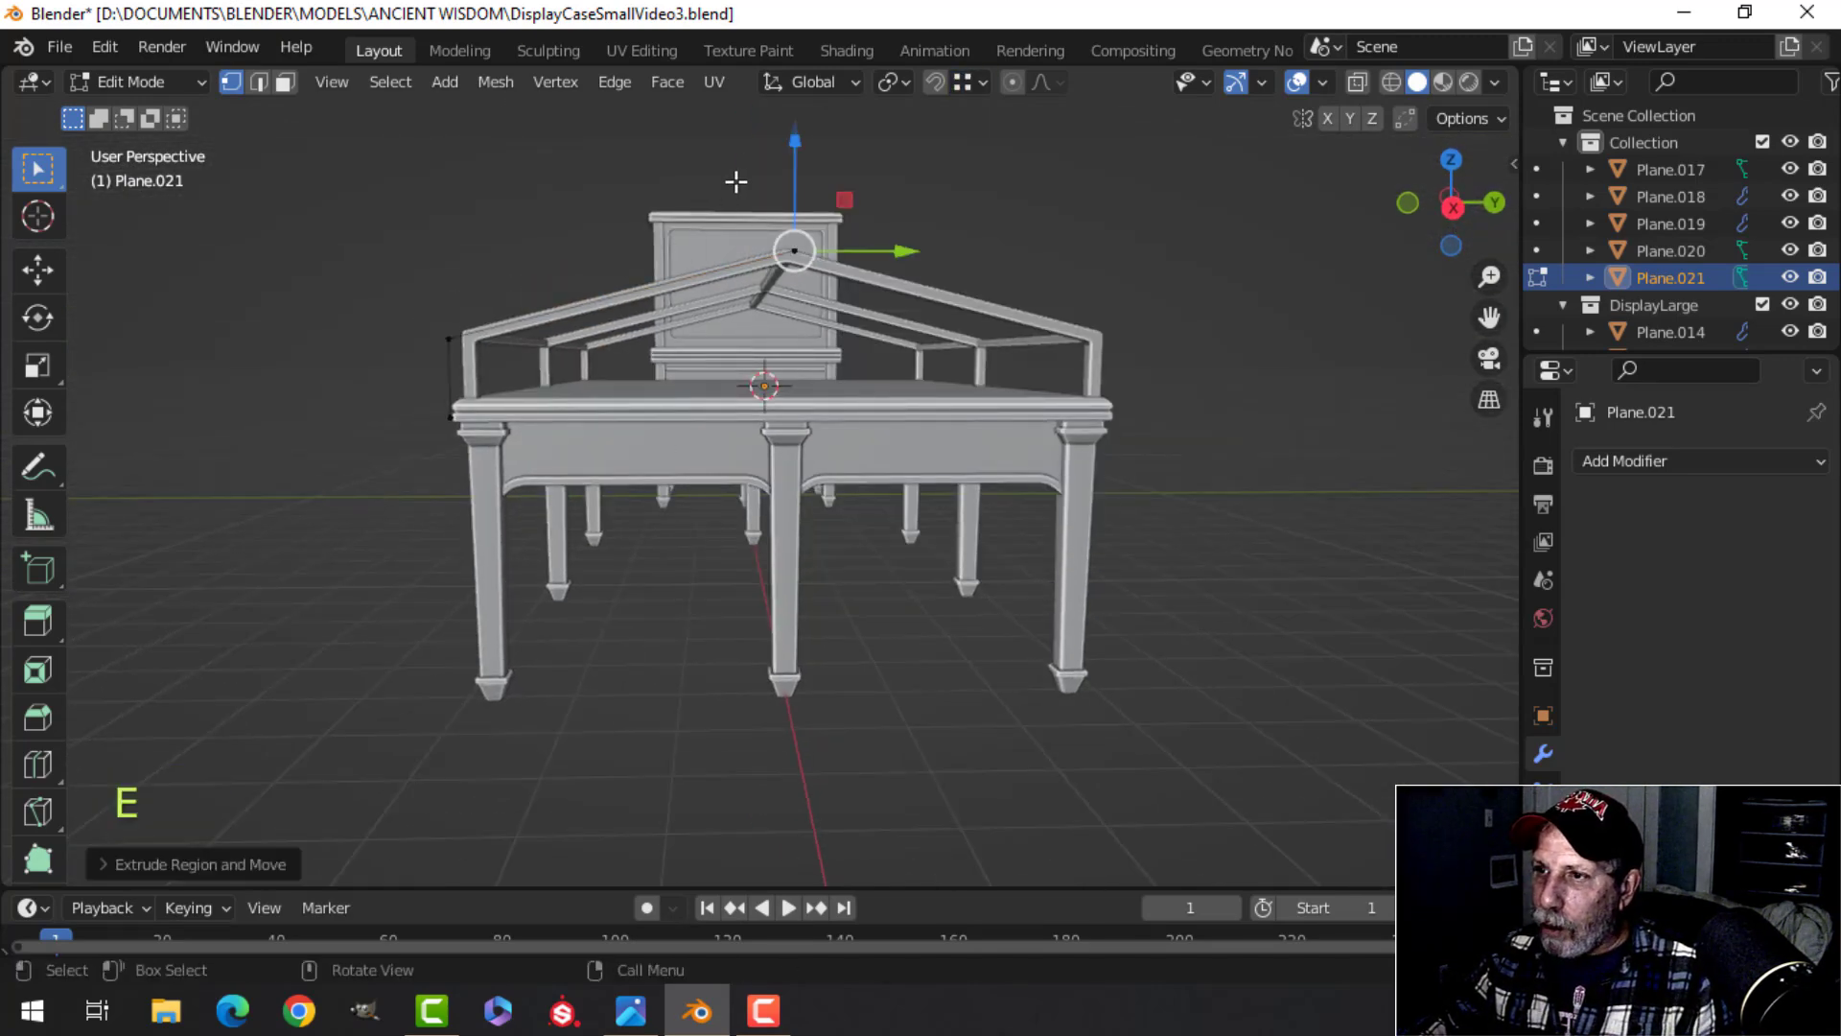
drag(801, 138, 679, 320)
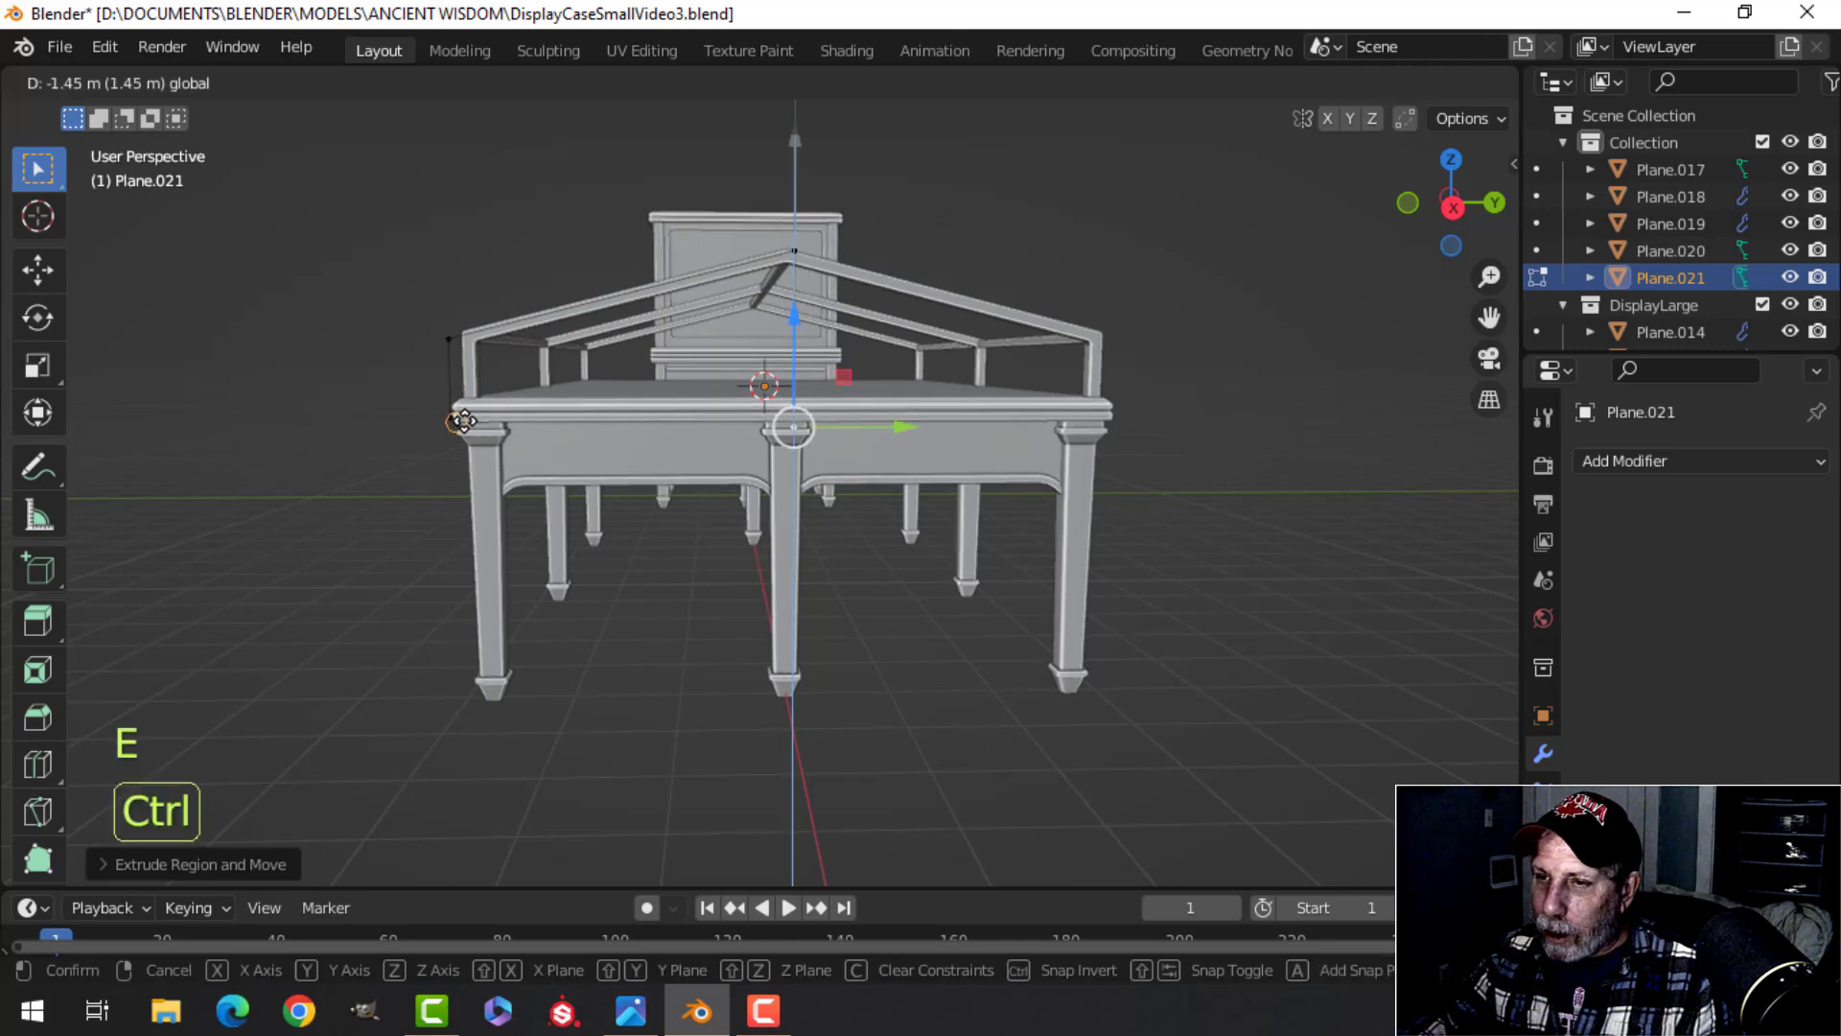
ctrl+drag(462, 420, 462, 420)
Step: Fill the half outline with a face and move the panel back into the end frame's opening
middle_drag(462, 420, 561, 535)
key(f)
middle_drag(863, 509, 872, 558)
drag(860, 567, 776, 523)
middle_drag(893, 470, 815, 547)
scroll(829, 499, up, 3)
middle_drag(815, 546, 848, 489)
scroll(802, 521, down, 3)
scroll(717, 446, up, 4)
key(Tab)
scroll(848, 489, down, 4)
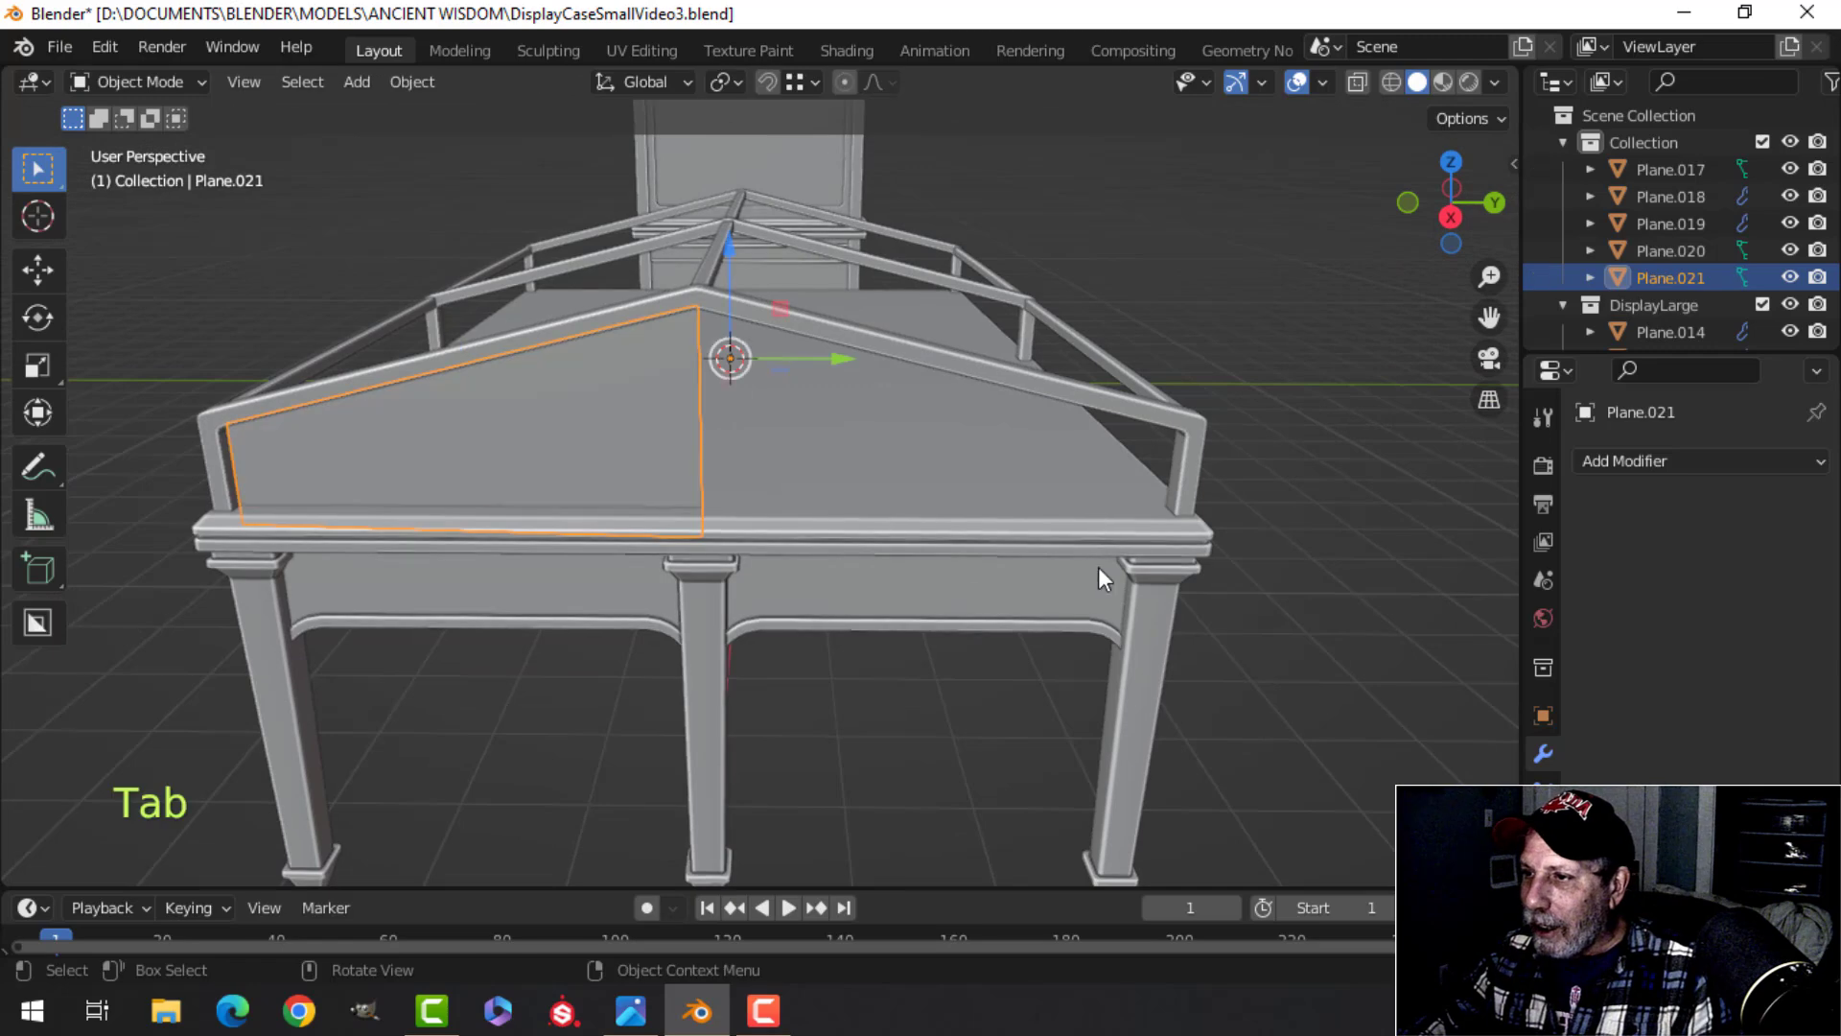
Step: Hide the half panel in the end frame
middle_drag(1040, 563, 992, 512)
key(alt+a)
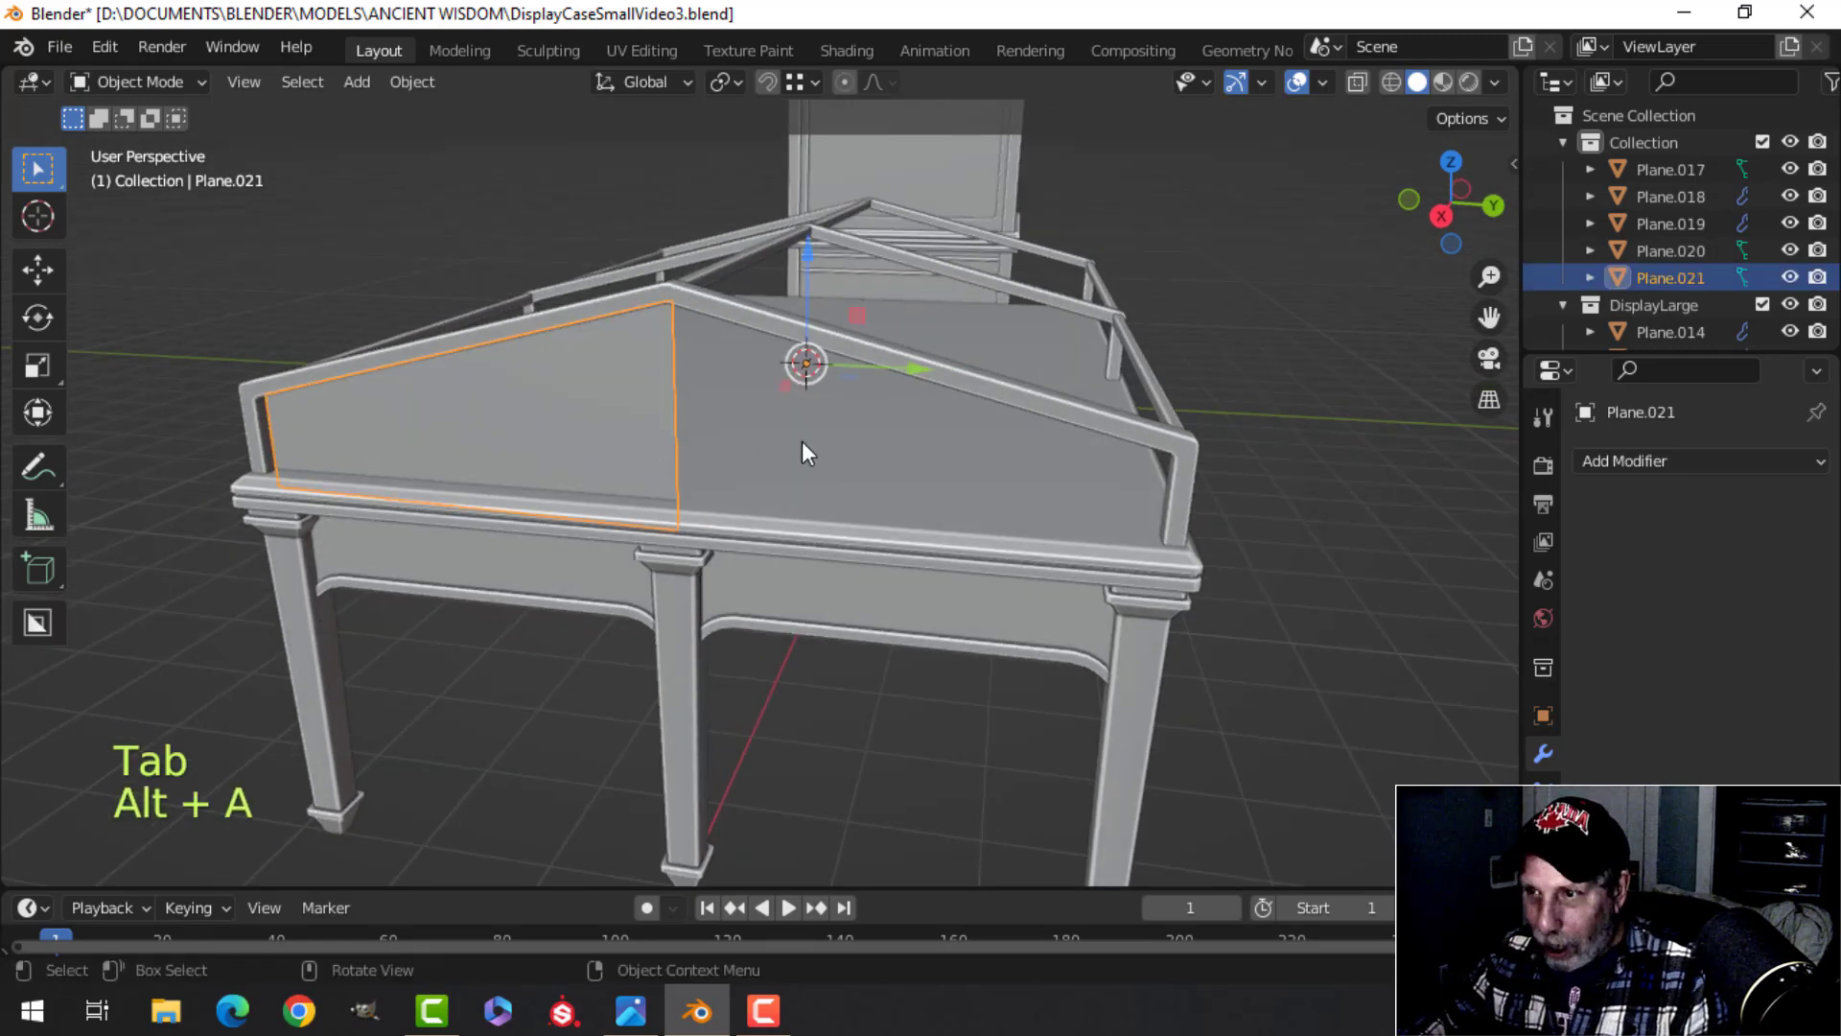
key(h)
Step: Duplicate the faces of the end frame's corner post and move the copy along Y to the frame's centre
click(1179, 489)
key(Tab)
scroll(1224, 522, up, 3)
shift+middle_drag(1224, 522, 978, 478)
scroll(968, 422, down, 4)
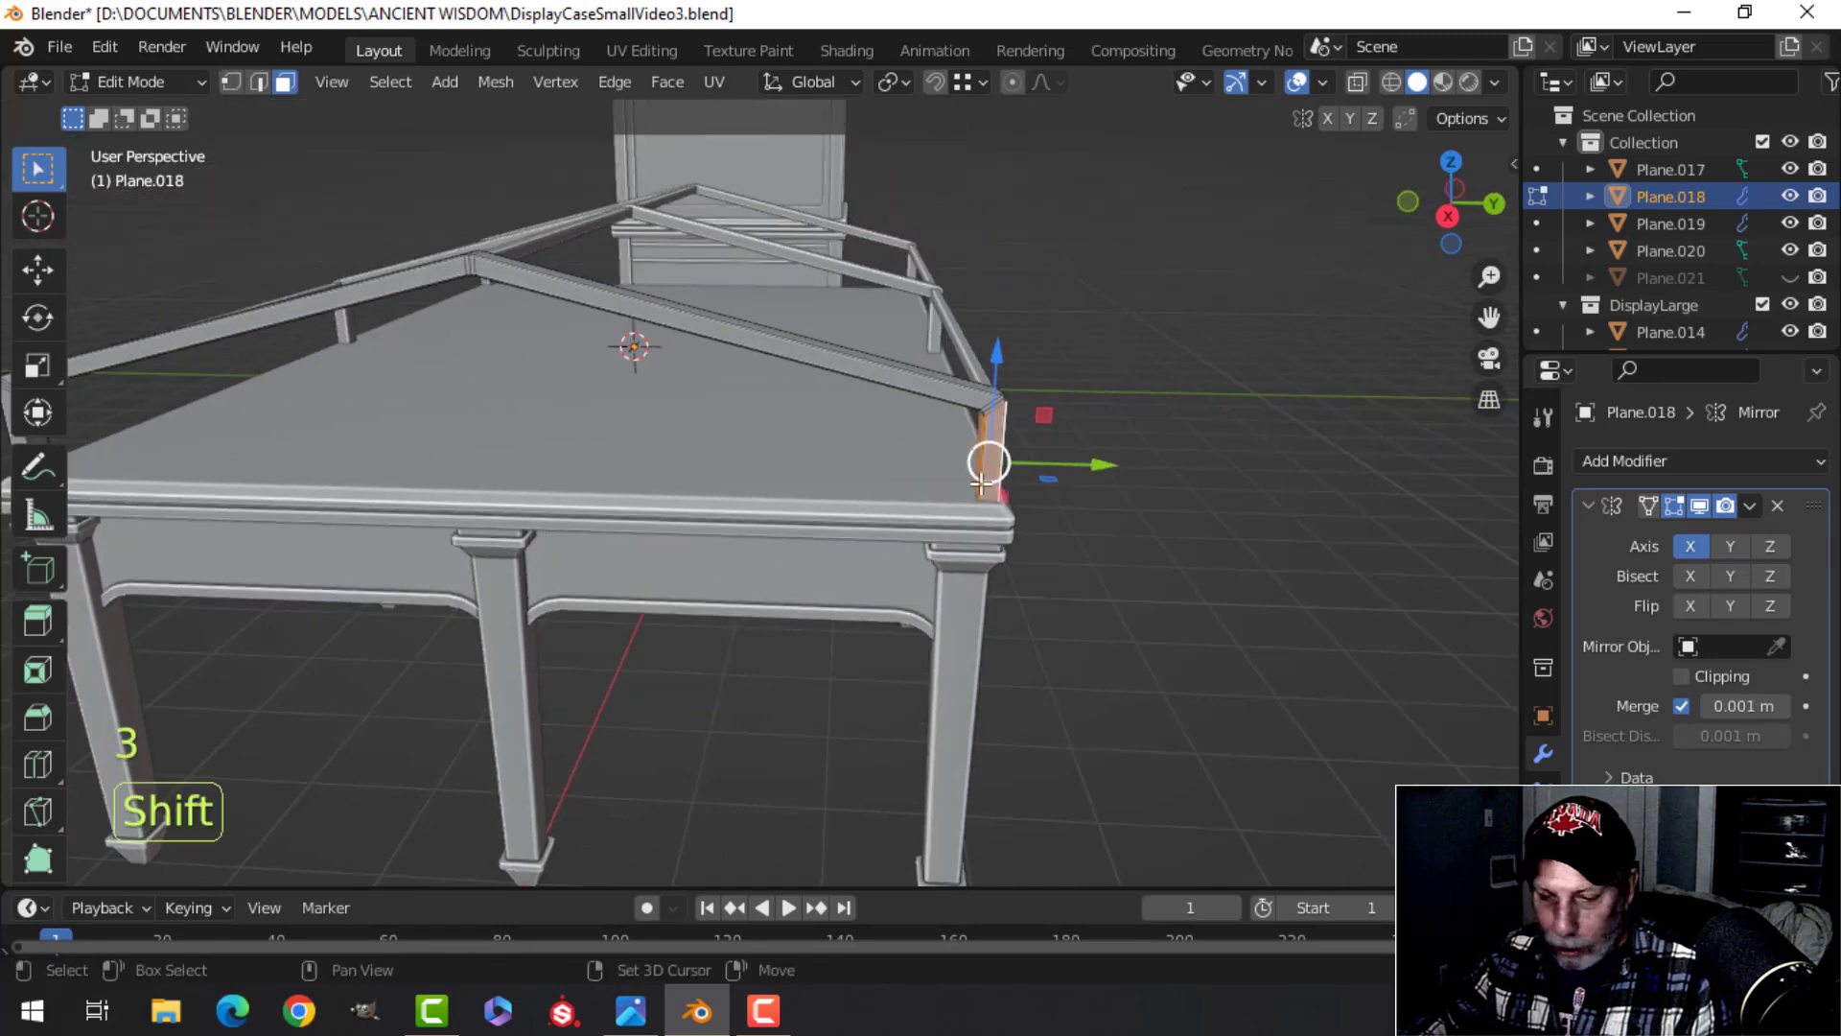
drag(1068, 465, 940, 468)
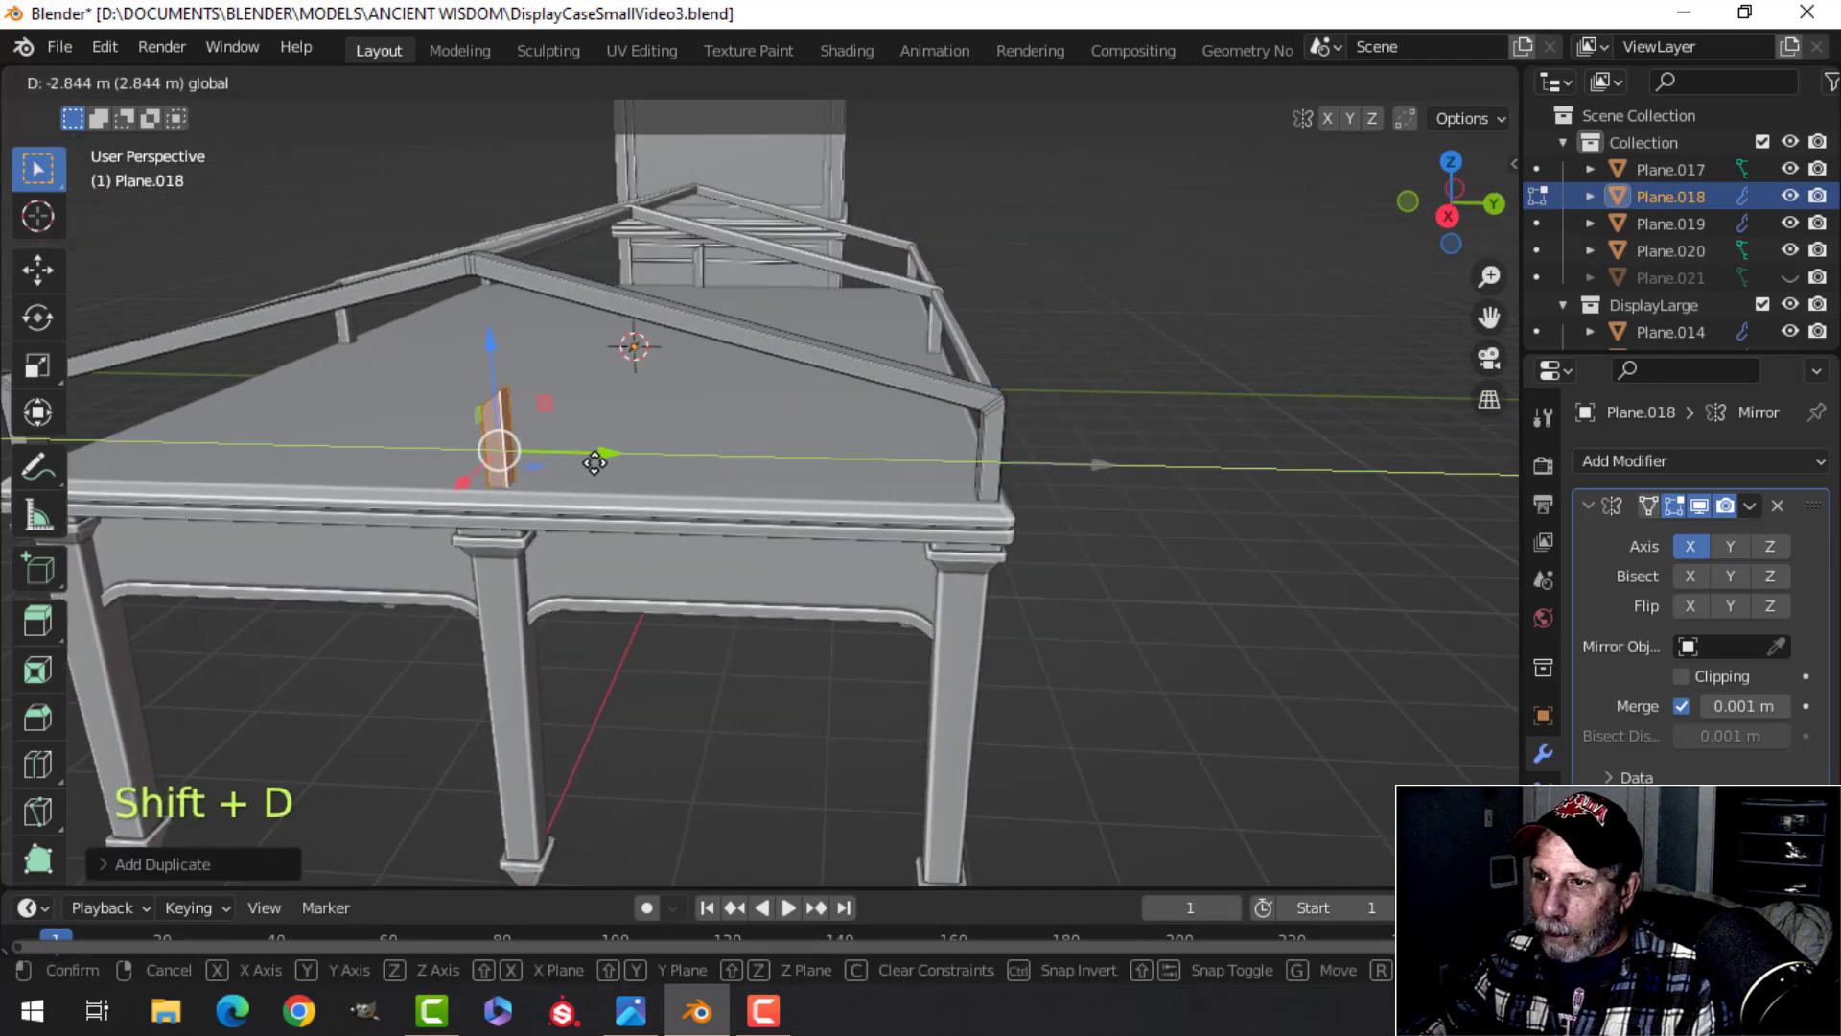
drag(598, 464, 583, 463)
Step: Align the duplicated post along Y with the table's centre leg in right view
shift+middle_drag(682, 483, 779, 479)
middle_drag(779, 480, 908, 573)
key(KP_3)
scroll(767, 460, up, 5)
drag(785, 383, 801, 383)
key(Tab)
Step: Select the duplicated centre post's top vertices in wireframe and flatten them level along Z
key(z)
click(530, 502)
key(alt+a)
key(b)
drag(524, 282, 833, 453)
key(b)
drag(567, 300, 860, 441)
key(s)
key(z)
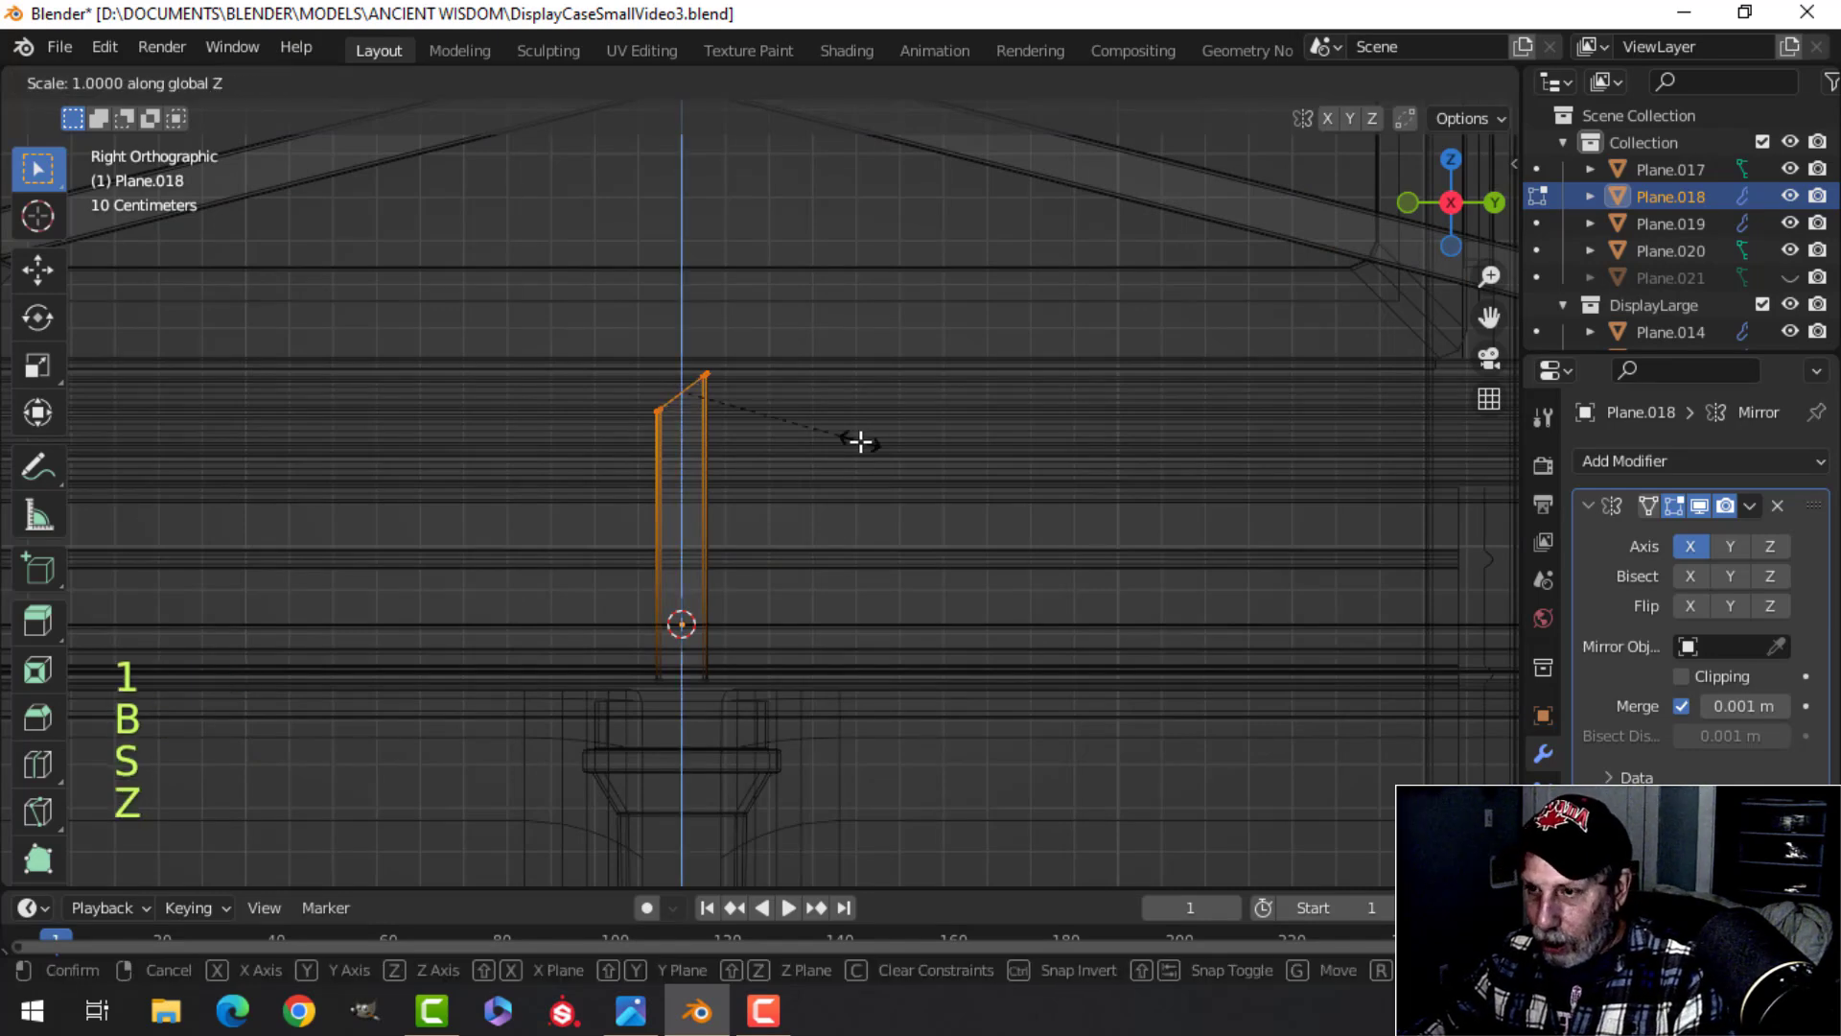
click(860, 441)
Step: Raise the post's top vertices along Z up to the underside of the end frame's peak
scroll(844, 436, down, 2)
drag(731, 412, 782, 193)
key(z)
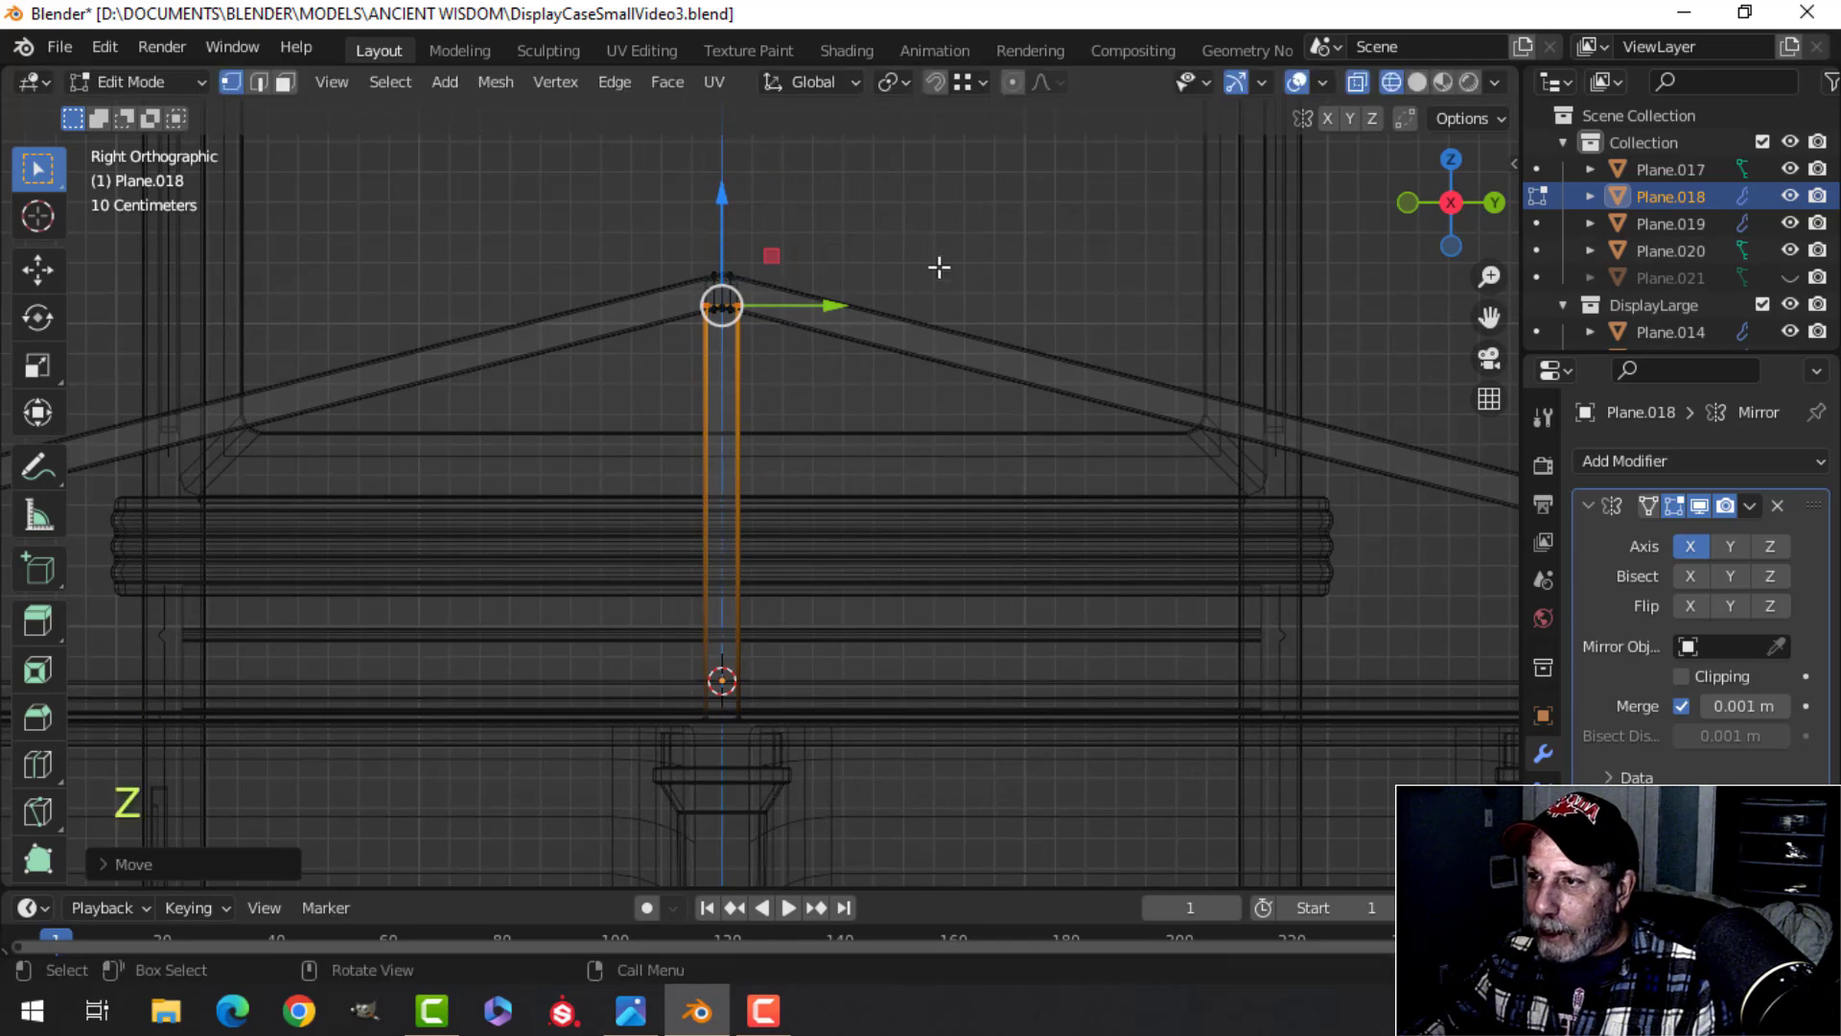
key(z)
click(1219, 288)
mouse_move(863, 350)
middle_down()
mouse_move(912, 407)
mouse_move(832, 403)
mouse_move(930, 461)
mouse_move(771, 385)
mouse_move(999, 469)
mouse_move(1056, 428)
mouse_move(1031, 360)
mouse_move(1020, 390)
mouse_move(874, 412)
mouse_move(934, 427)
mouse_move(856, 523)
mouse_move(889, 519)
middle_up()
scroll(863, 401, up, 3)
Step: Try to separate the centre post from the end frame into its own object
key(Tab)
key(alt+a)
scroll(888, 429, down, 1)
click(867, 498)
key(Tab)
scroll(953, 498, up, 3)
key(p)
click(891, 519)
key(Tab)
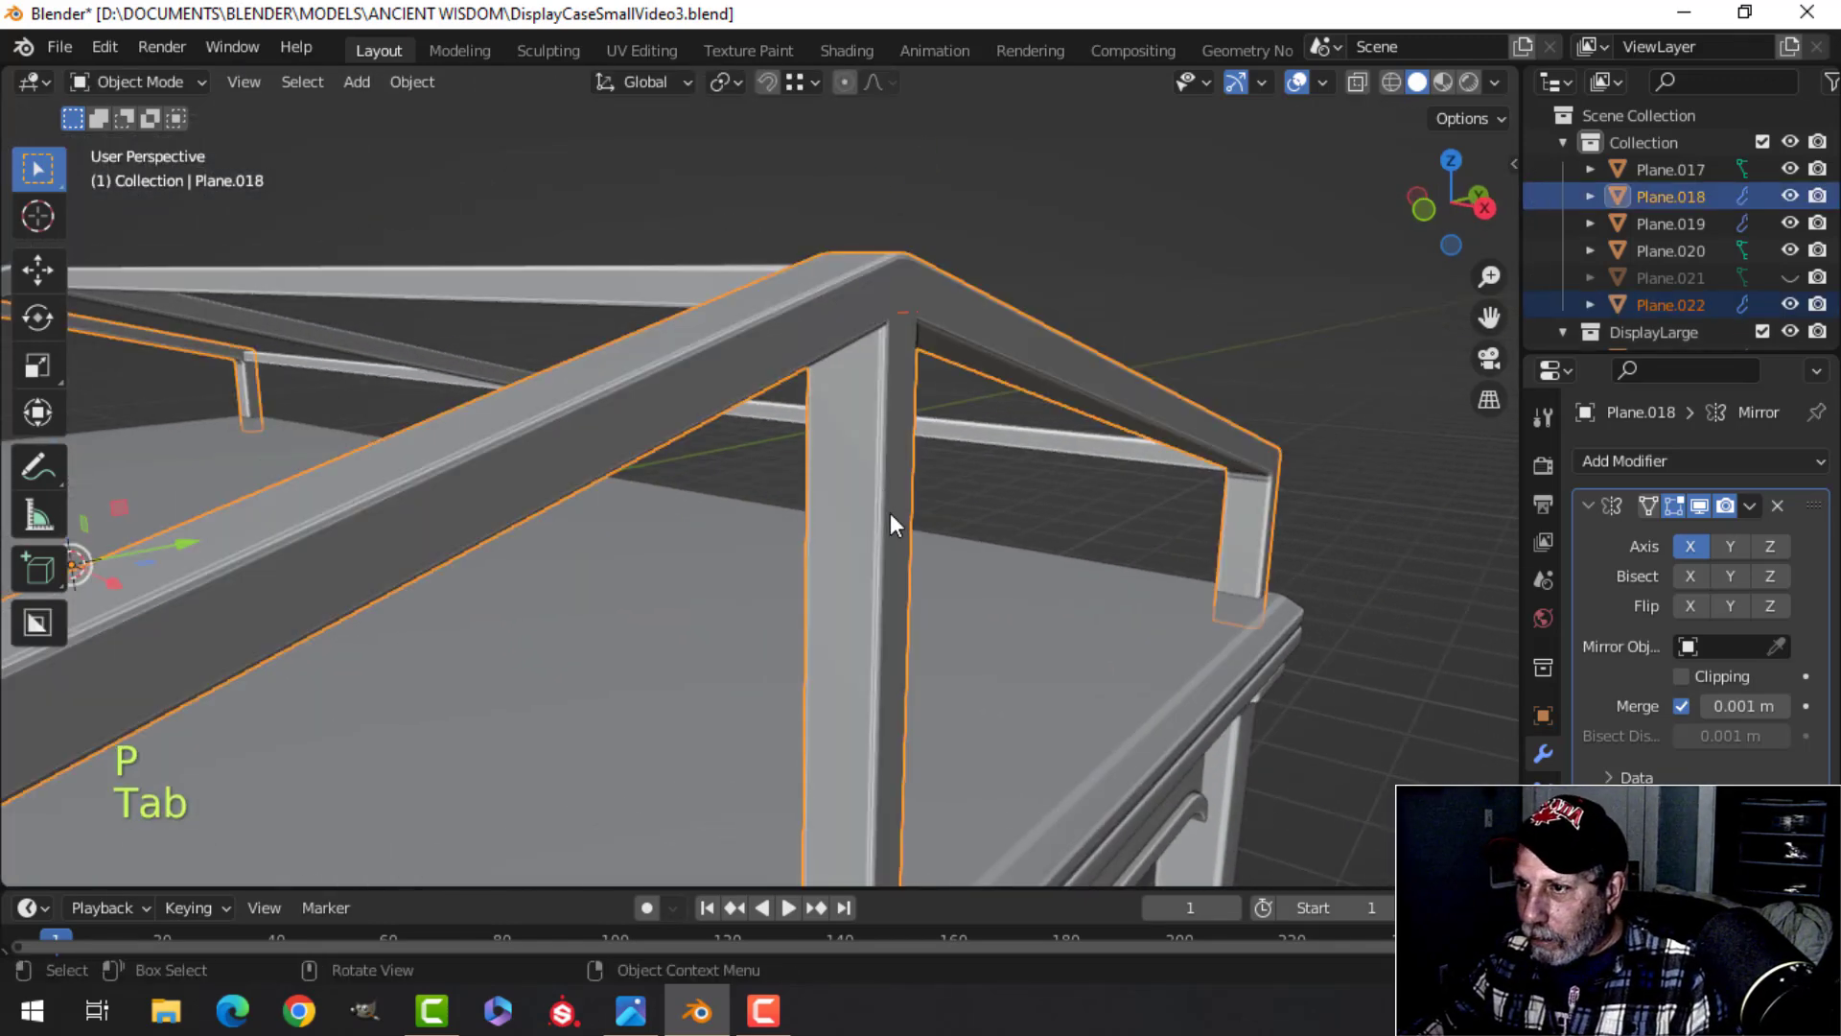
key(Tab)
key(a)
key(Tab)
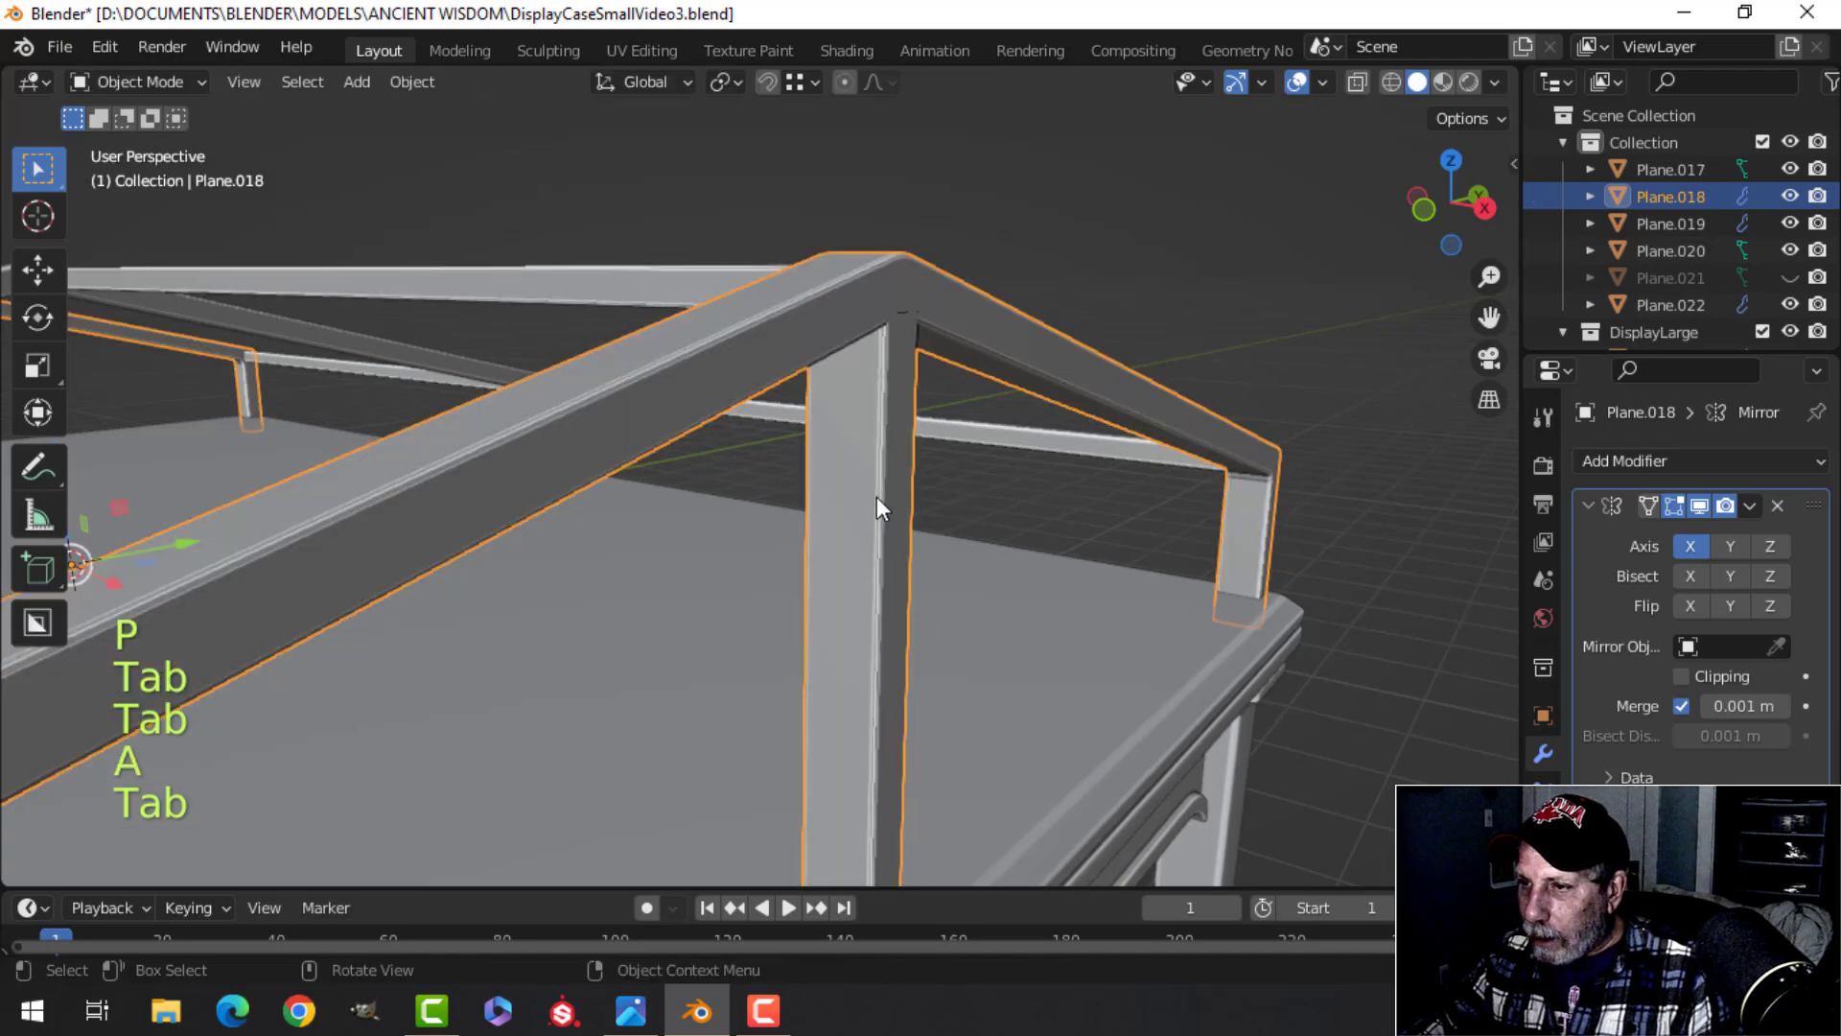
Step: Select all geometry linked to the centre post, separate it from the end frame and open the new object for editing
key(Tab)
click(991, 480)
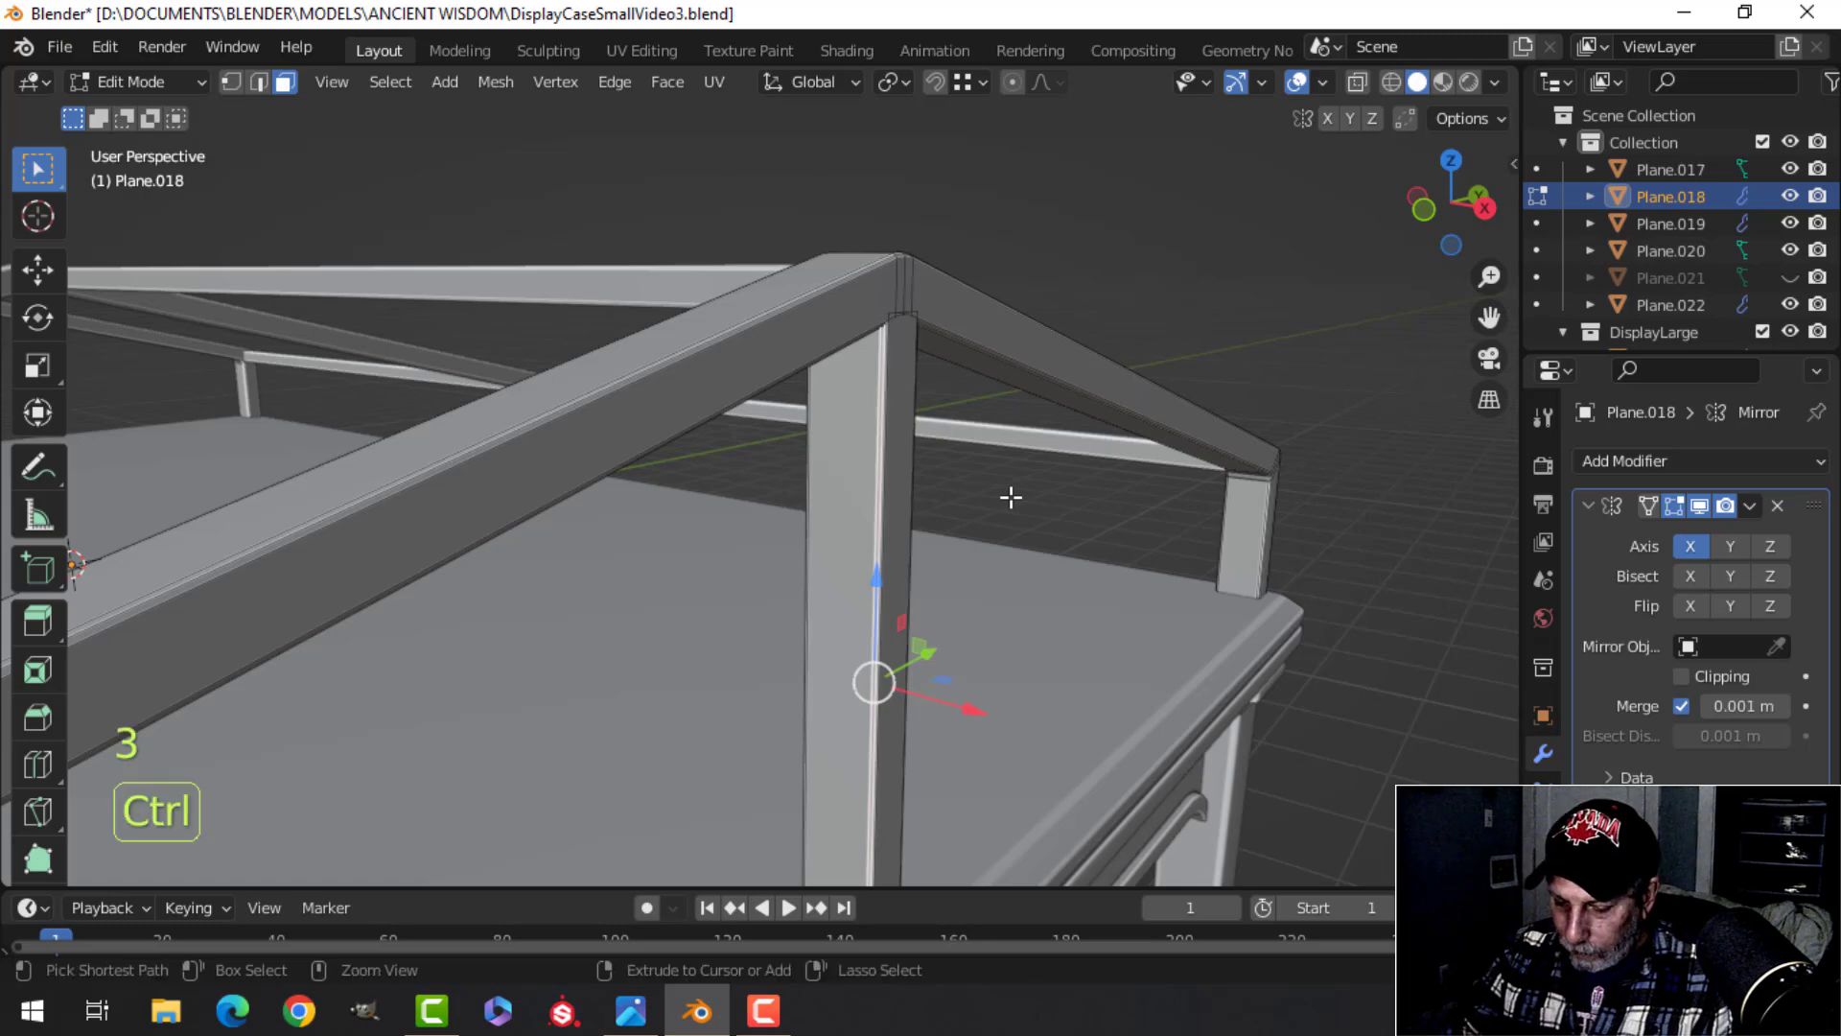
key(ctrl+l)
key(p)
click(1007, 497)
key(Tab)
click(893, 469)
key(Tab)
Step: Scale the separated centre post down along X to make it slimmer
key(a)
middle_drag(962, 480, 1097, 481)
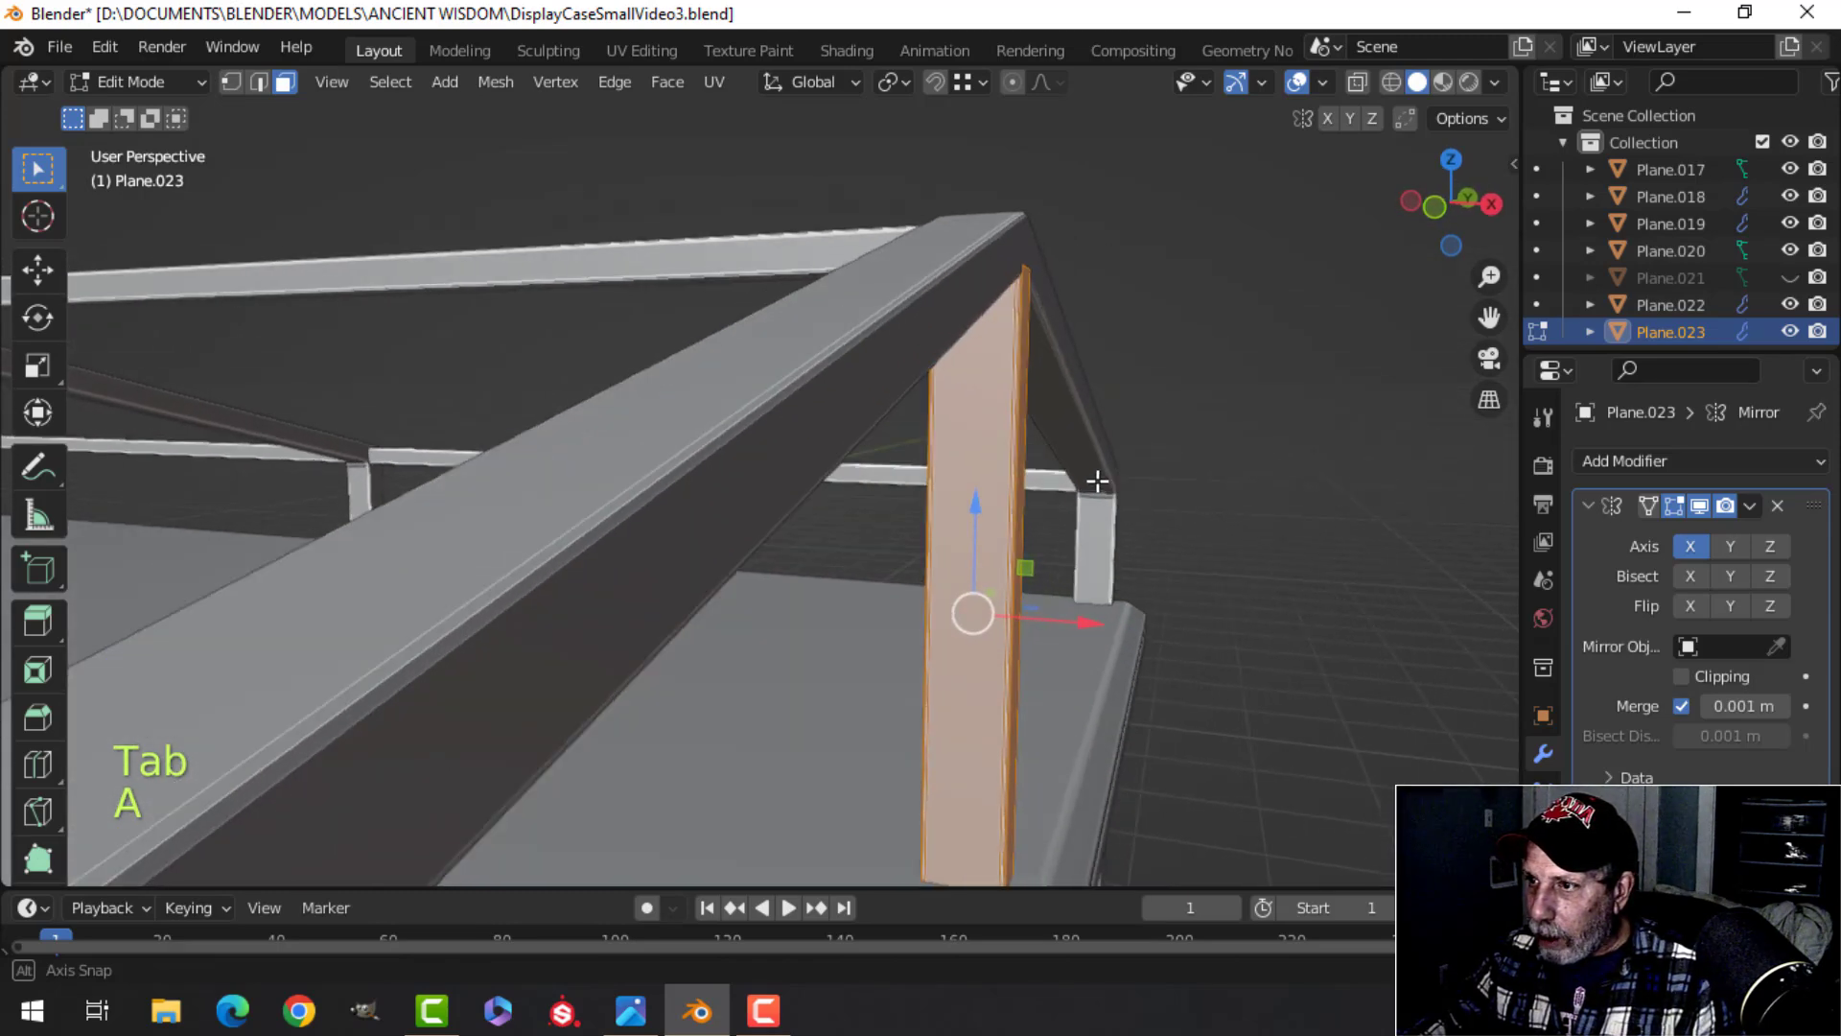
key(s)
key(x)
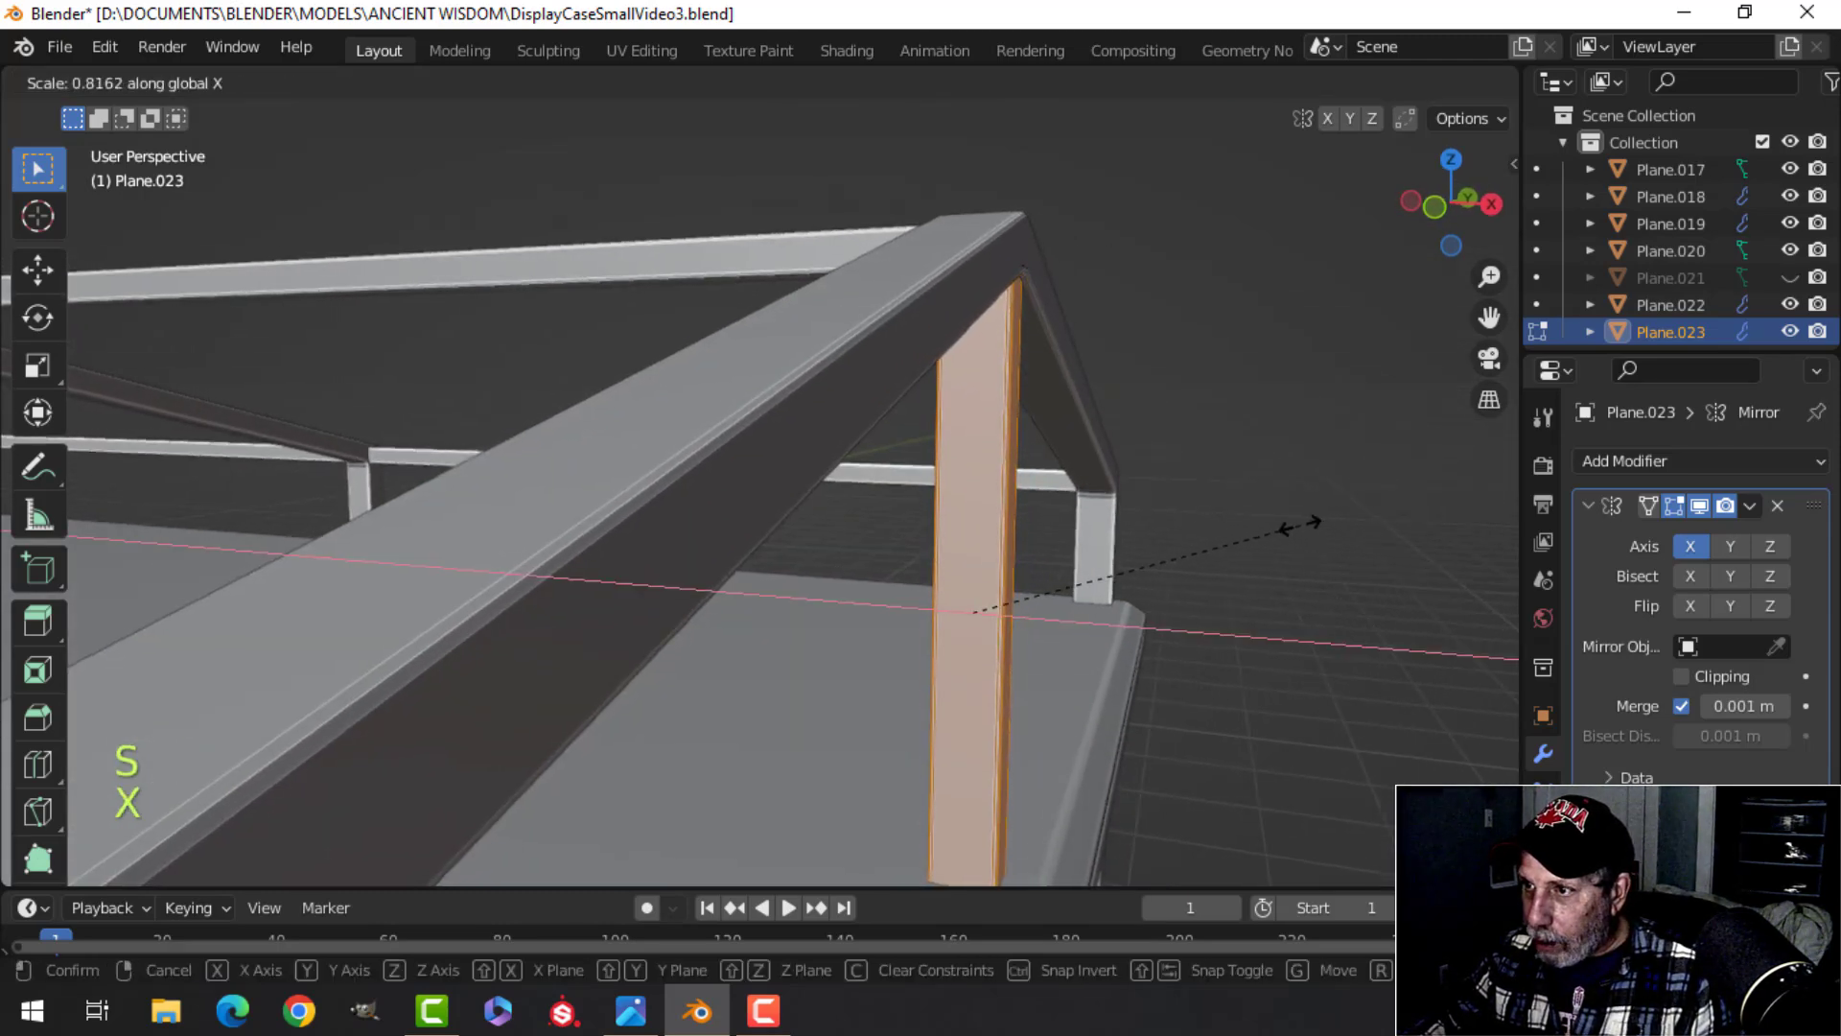
click(1275, 509)
key(Tab)
middle_drag(1262, 493, 746, 523)
key(alt+a)
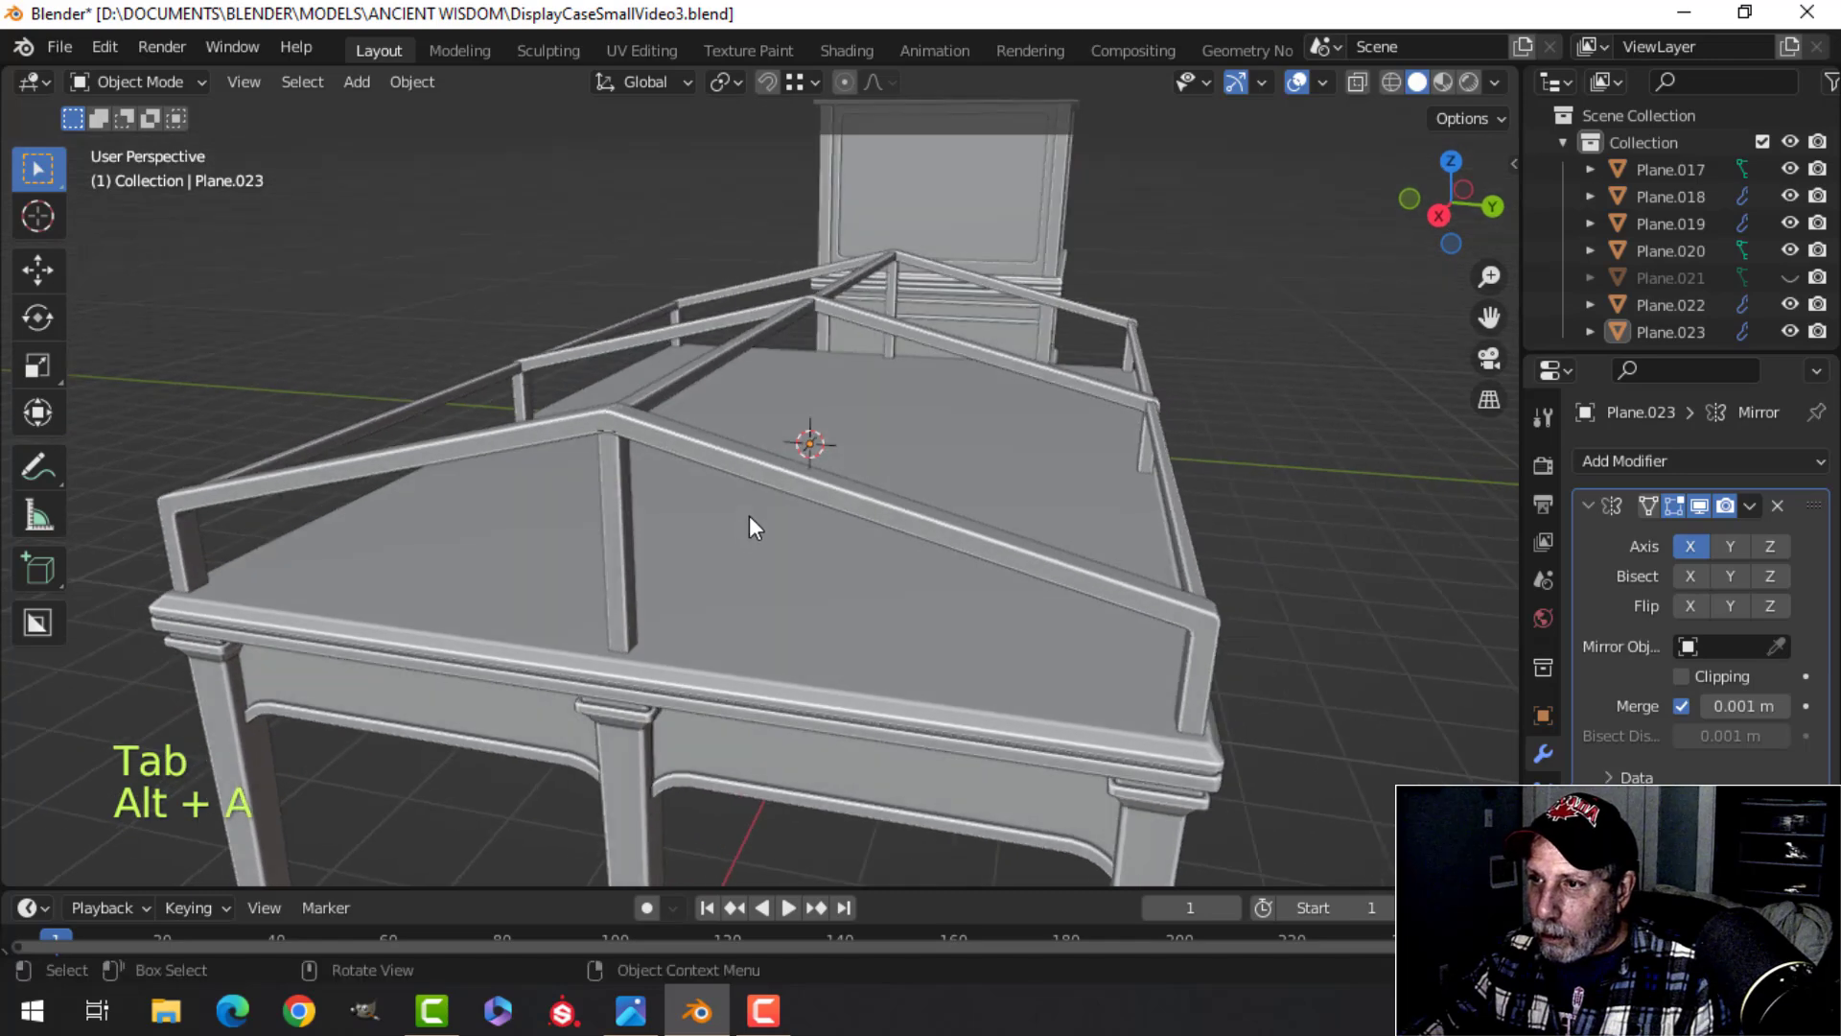
Step: Duplicate the slimmed centre post, move the copy along X towards the case's middle and separate it into its own object
scroll(745, 520, up, 3)
middle_drag(890, 560, 1062, 410)
scroll(809, 564, down, 3)
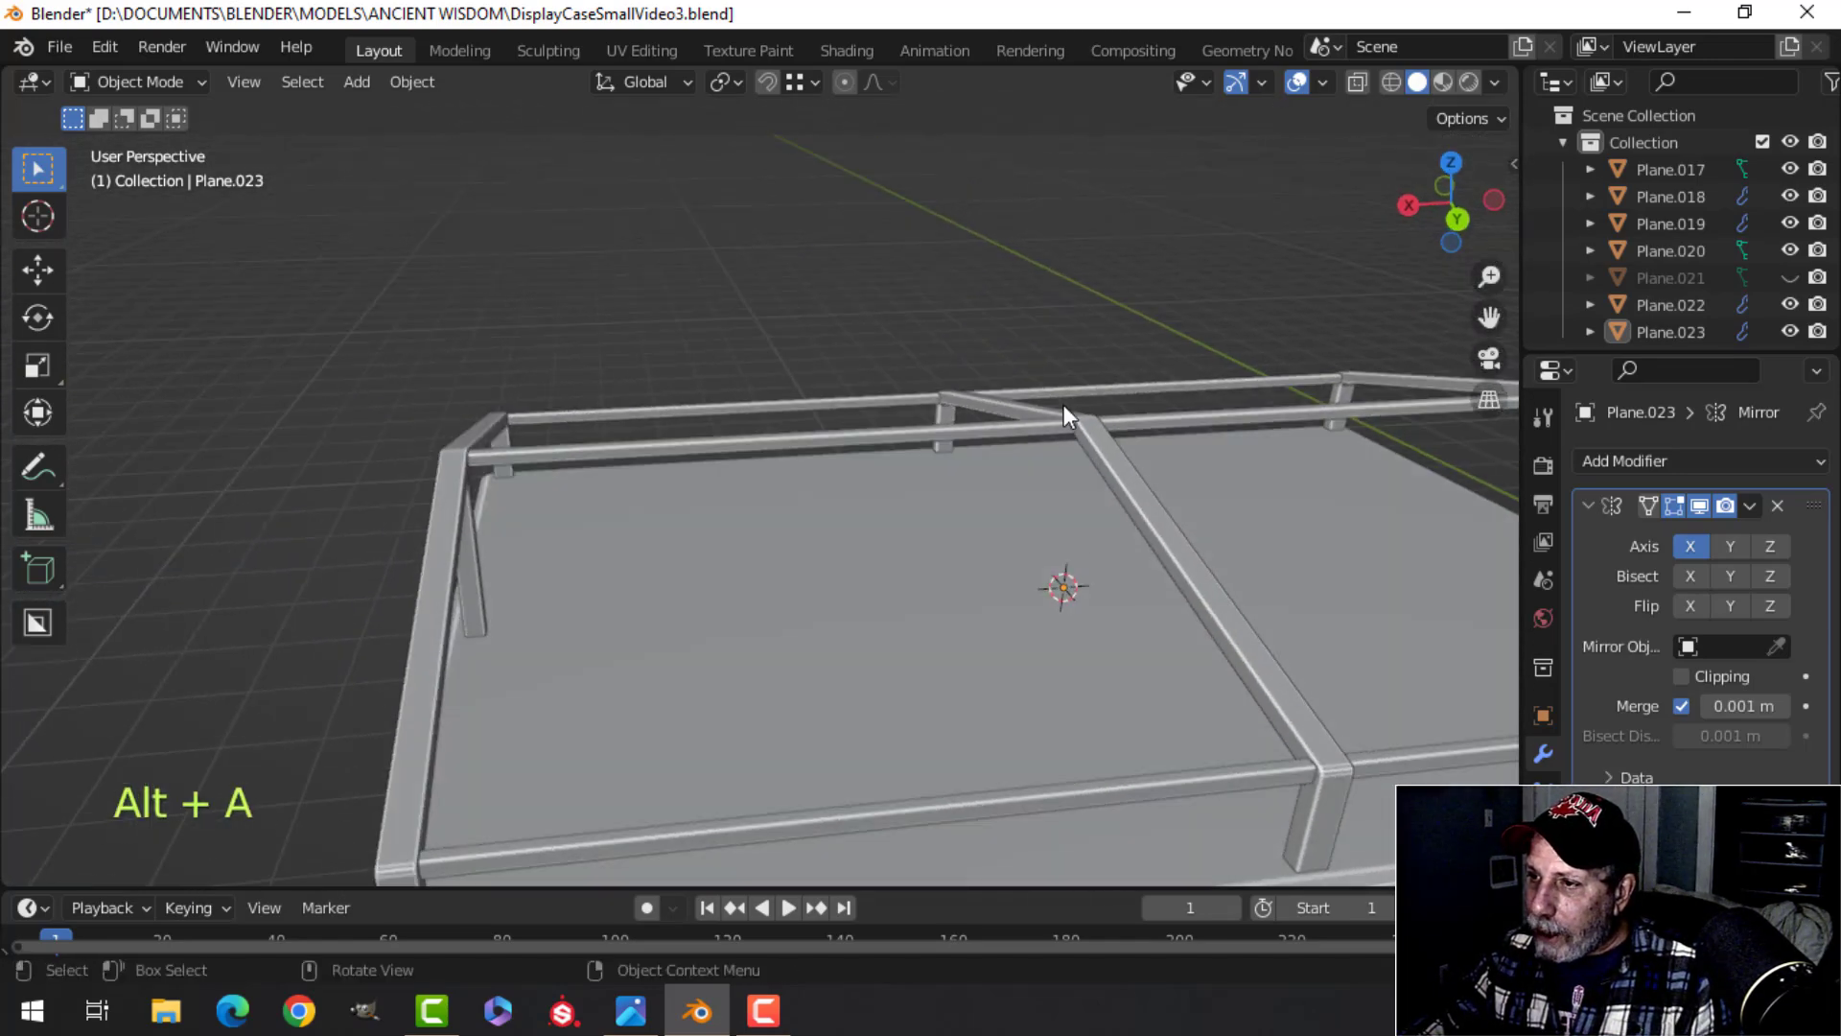
shift+middle_drag(1065, 524, 827, 487)
middle_drag(826, 488, 1053, 464)
shift+middle_drag(1053, 464, 763, 566)
middle_drag(763, 565, 826, 504)
middle_drag(715, 510, 780, 510)
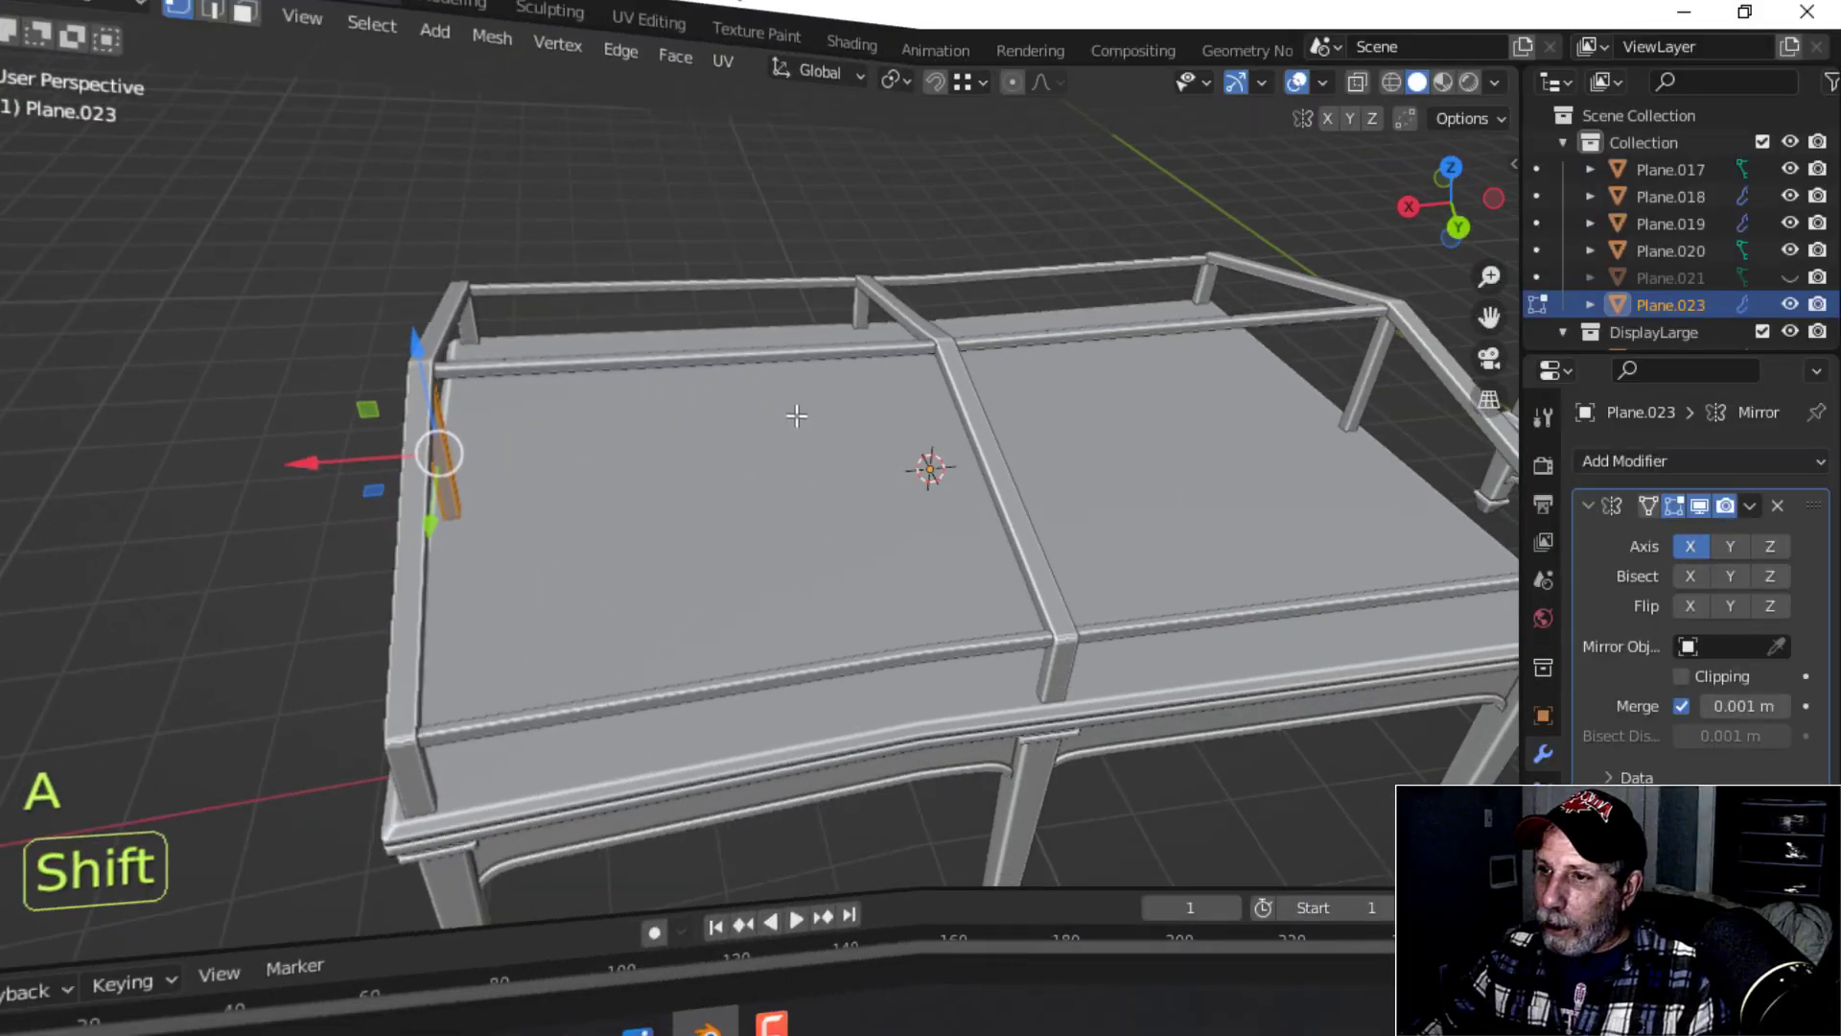
middle_drag(866, 441, 871, 429)
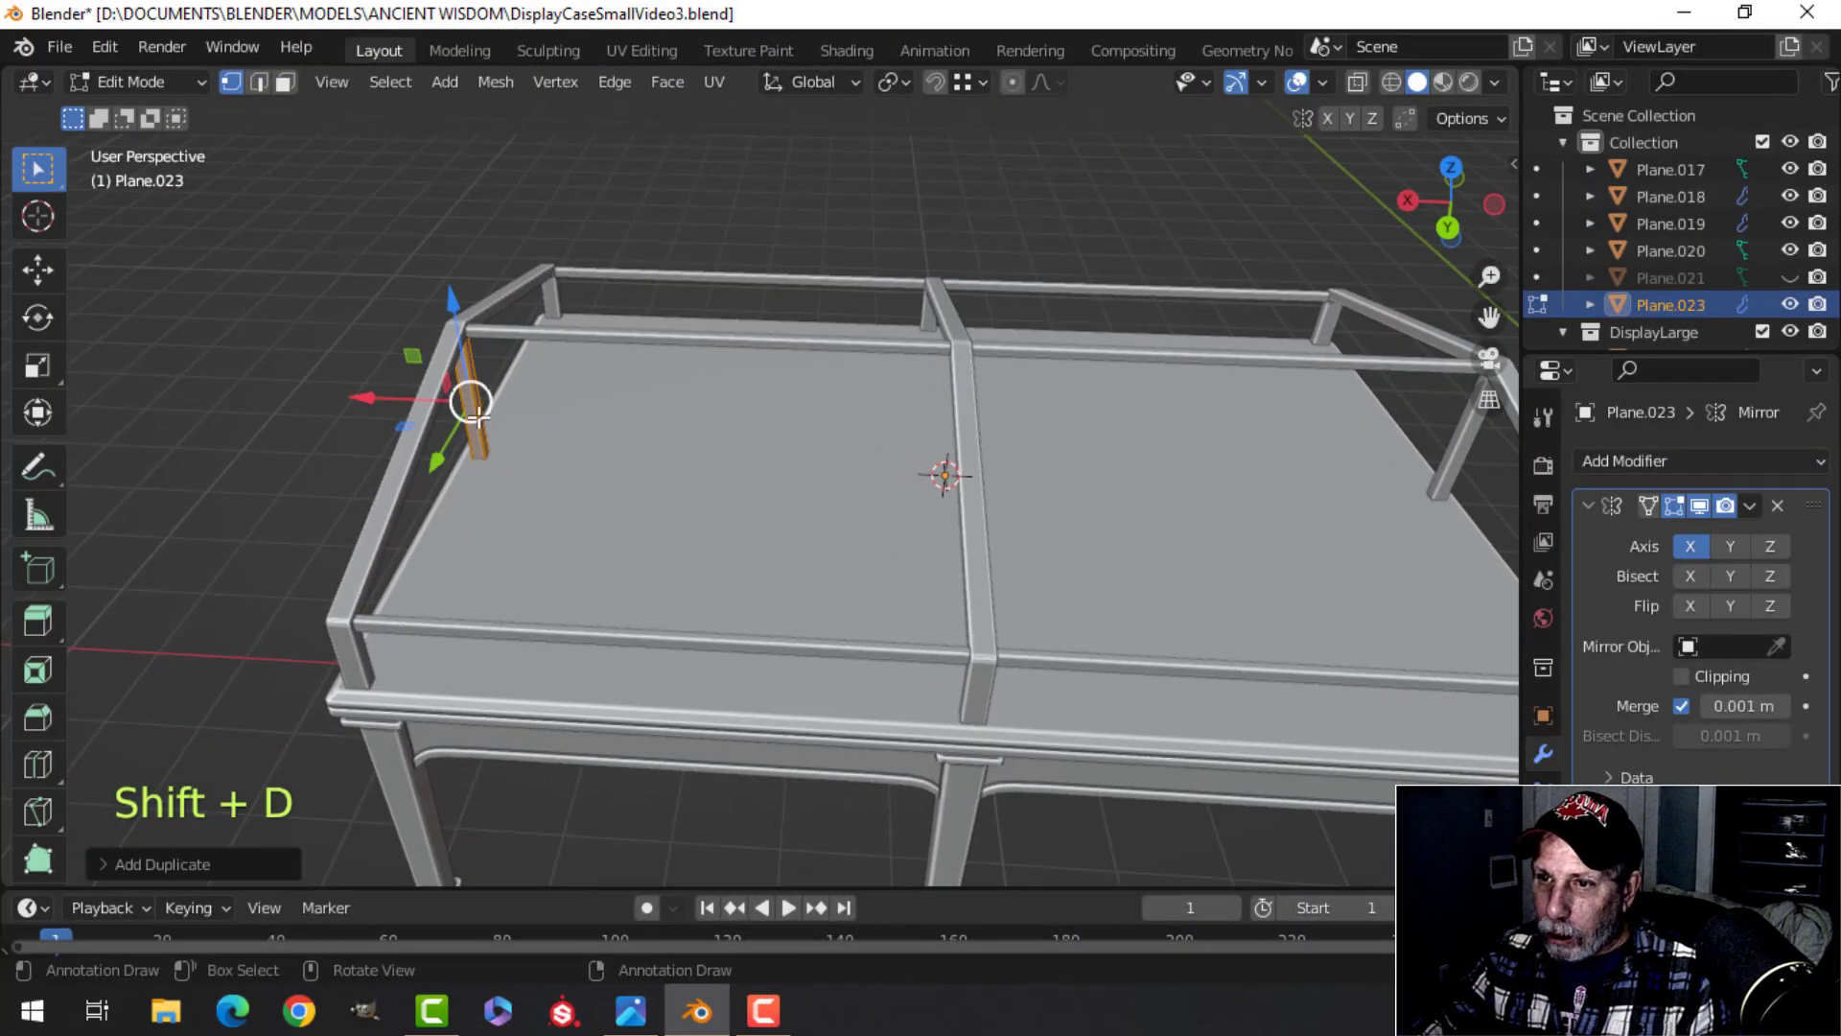
drag(386, 401, 539, 407)
key(p)
click(937, 351)
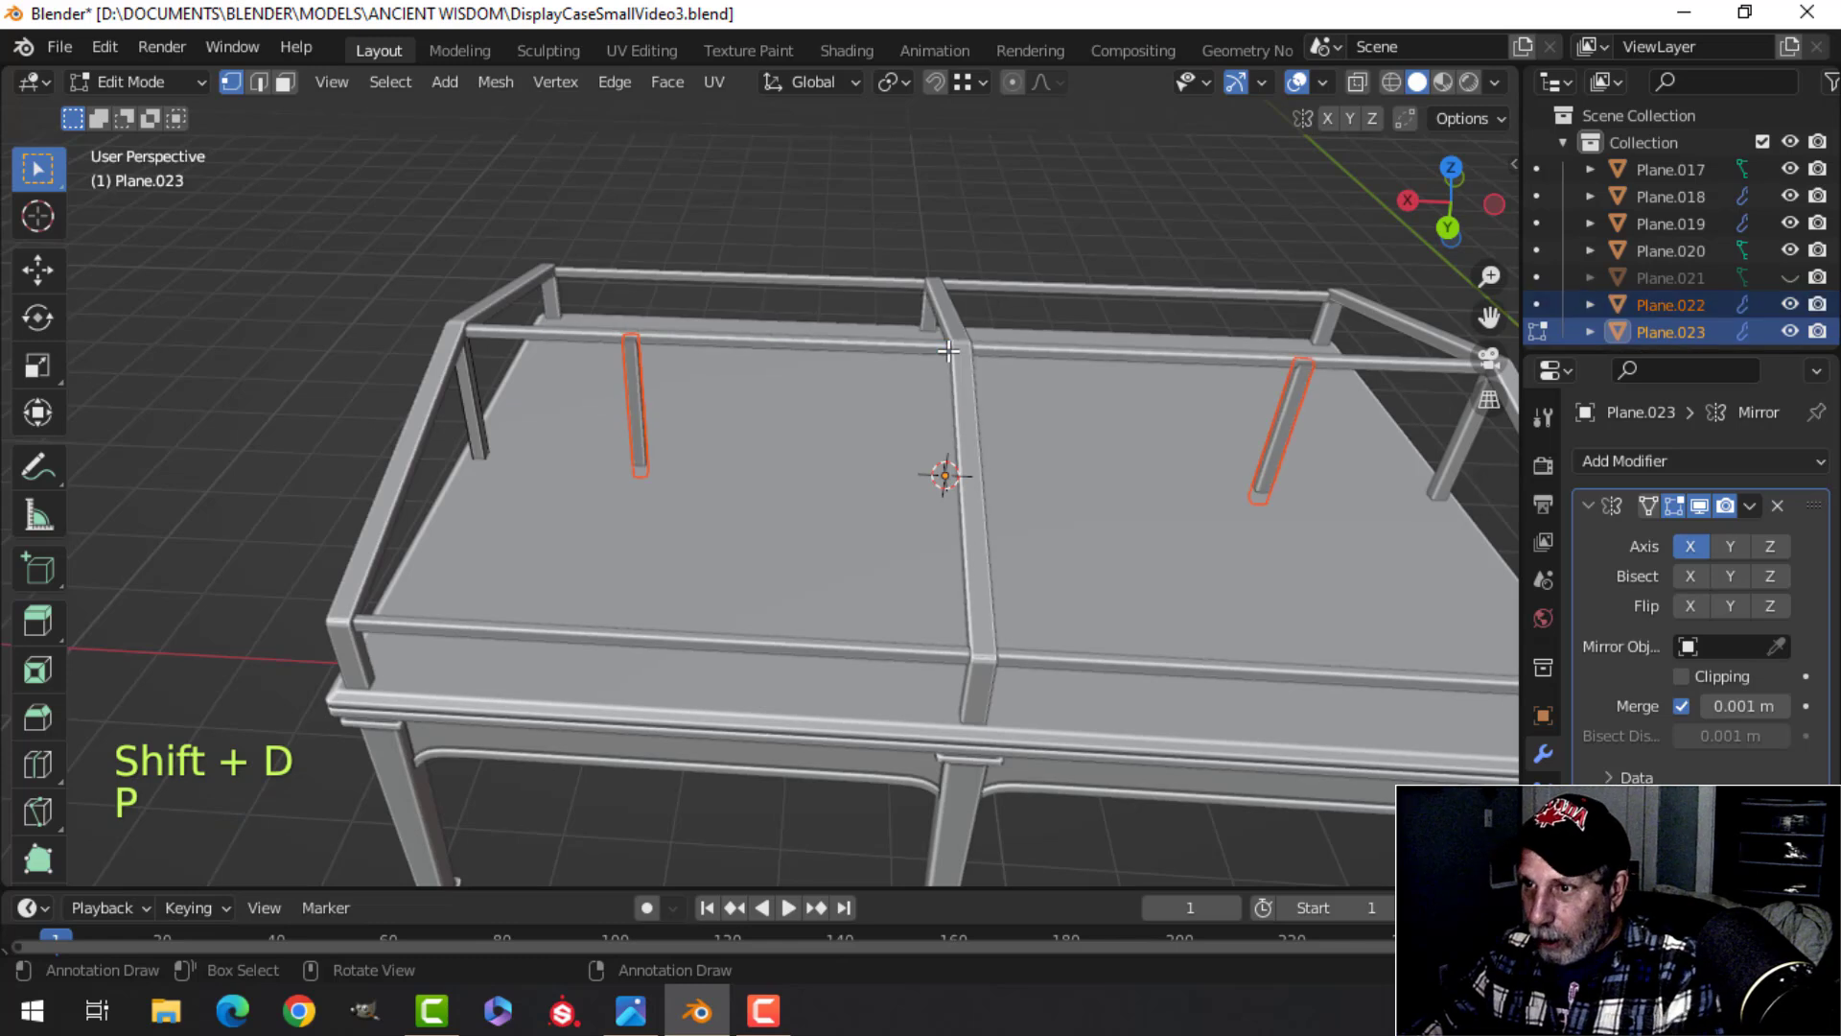
key(Tab)
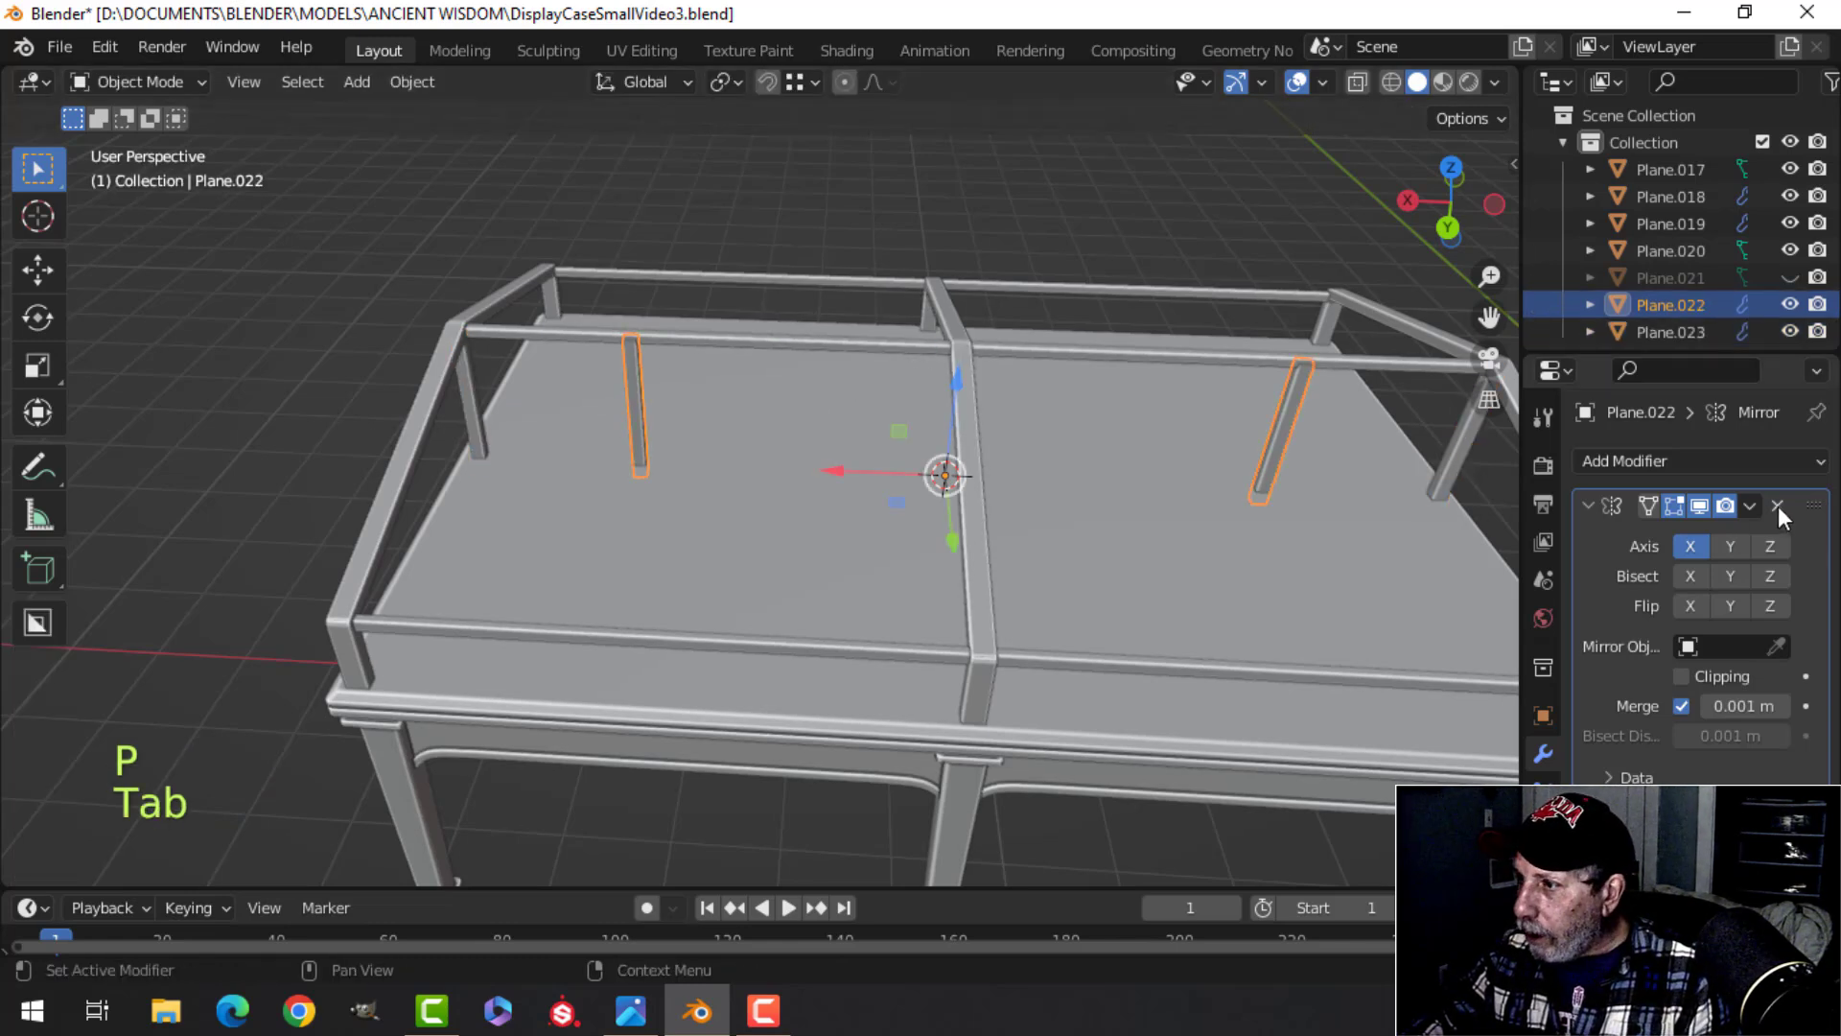
Step: Remove the Mirror modifier from the copied post and move the post along X under the middle frame
click(1777, 506)
key(Tab)
key(a)
drag(554, 426, 618, 412)
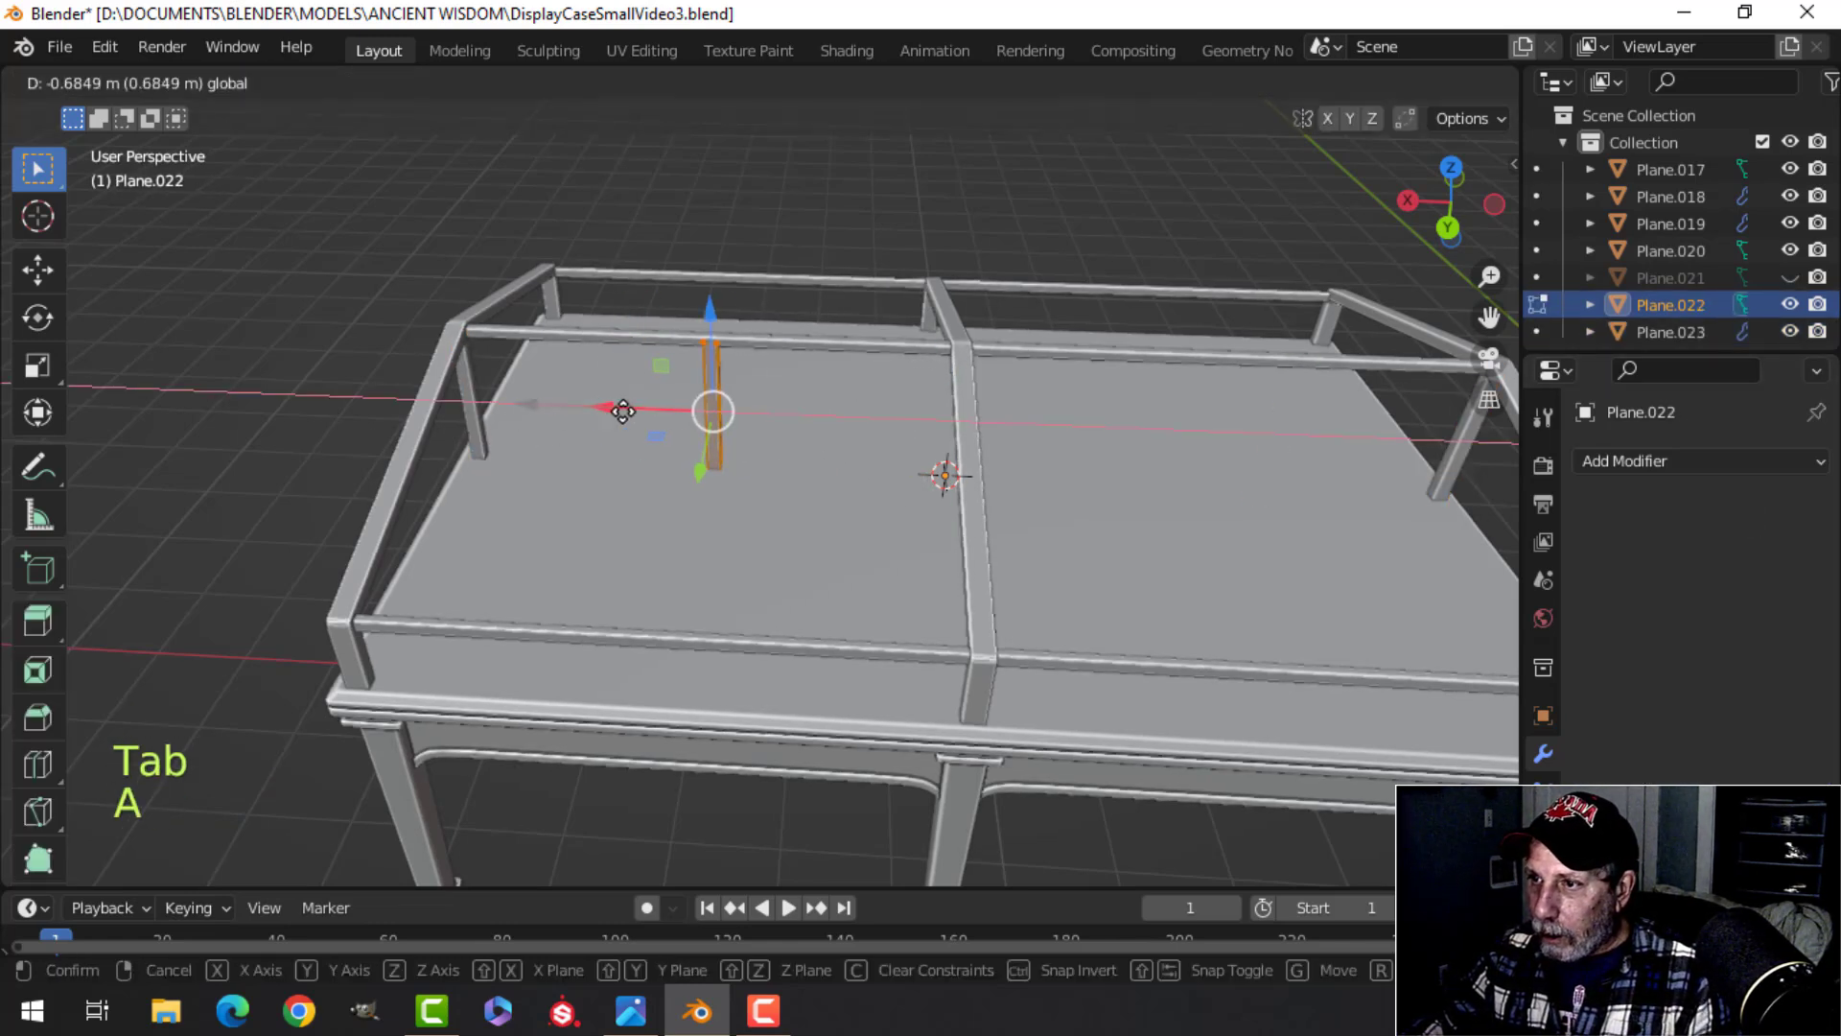
drag(848, 414, 834, 416)
Step: Align the copied post along X with the middle frame's beam in a top wireframe view
key(KP_7)
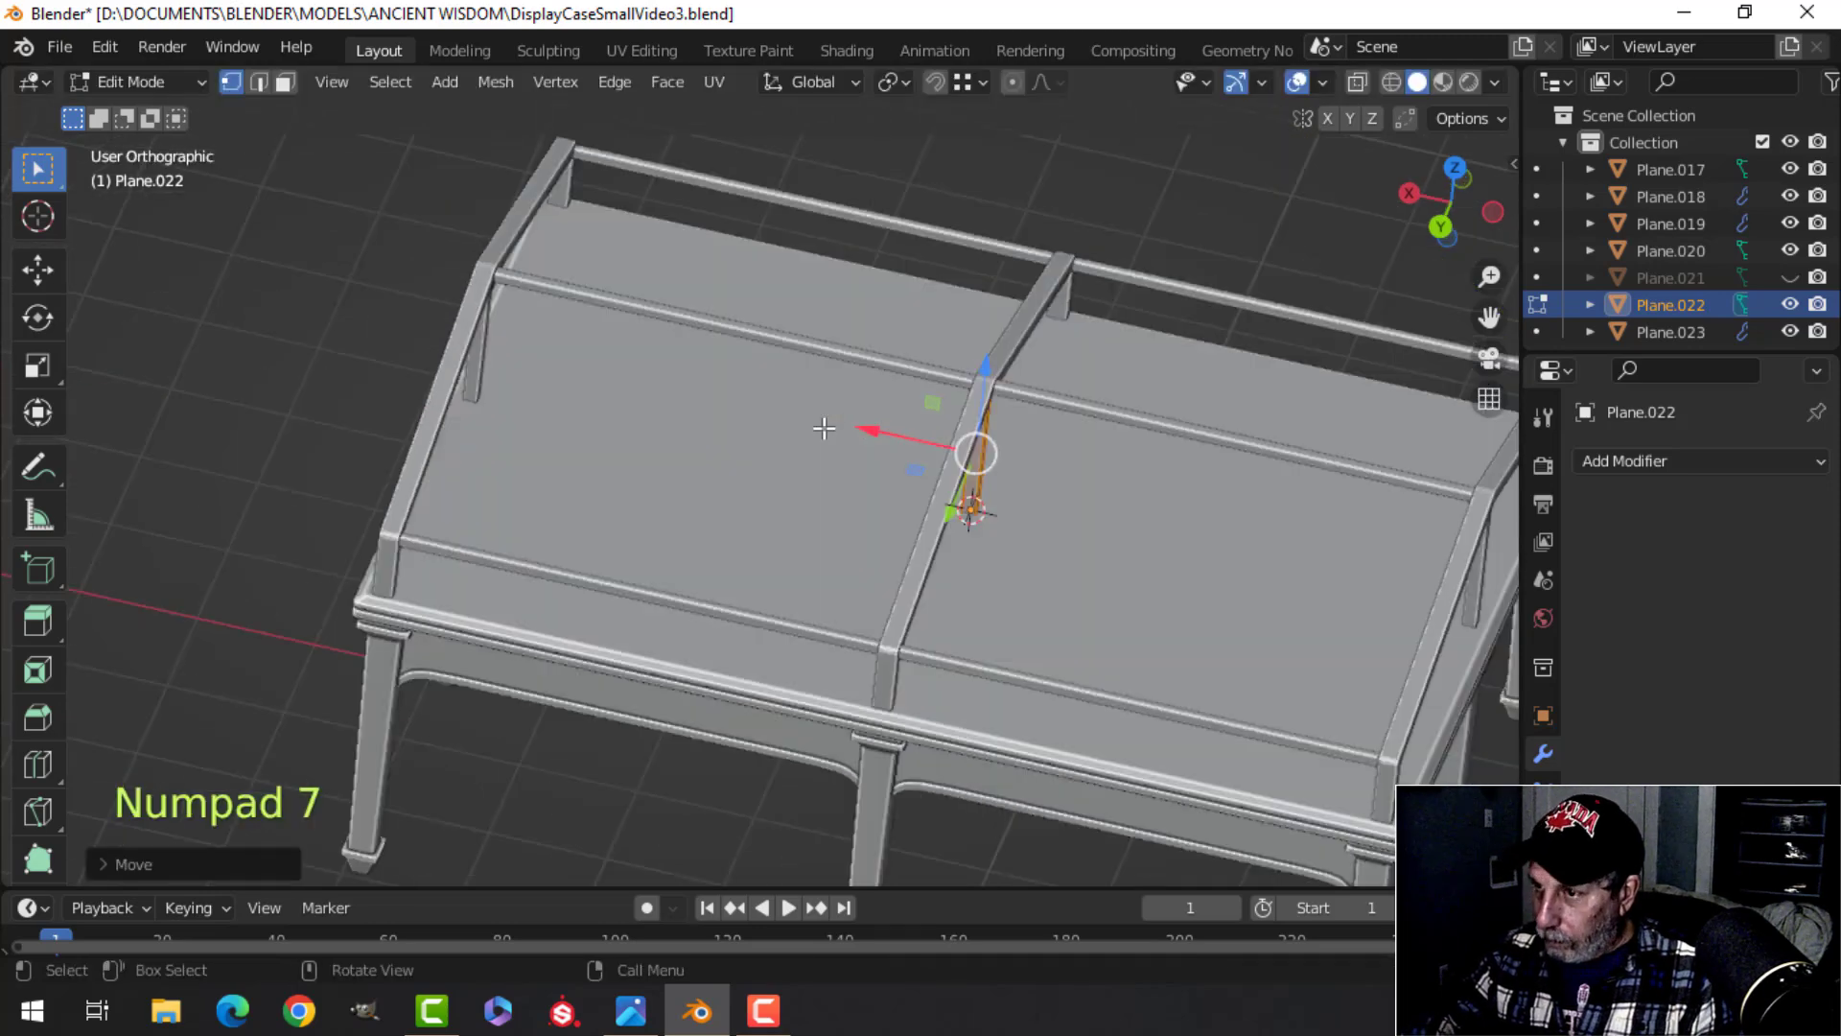
key(z)
scroll(613, 505, up, 5)
shift+middle_drag(645, 522, 969, 307)
scroll(859, 437, up, 4)
shift+middle_drag(691, 485, 949, 390)
scroll(906, 427, up, 3)
drag(810, 446, 801, 441)
key(z)
click(1163, 461)
mouse_move(973, 405)
middle_down()
mouse_move(850, 351)
mouse_move(840, 315)
middle_up()
scroll(832, 355, down, 10)
key(Tab)
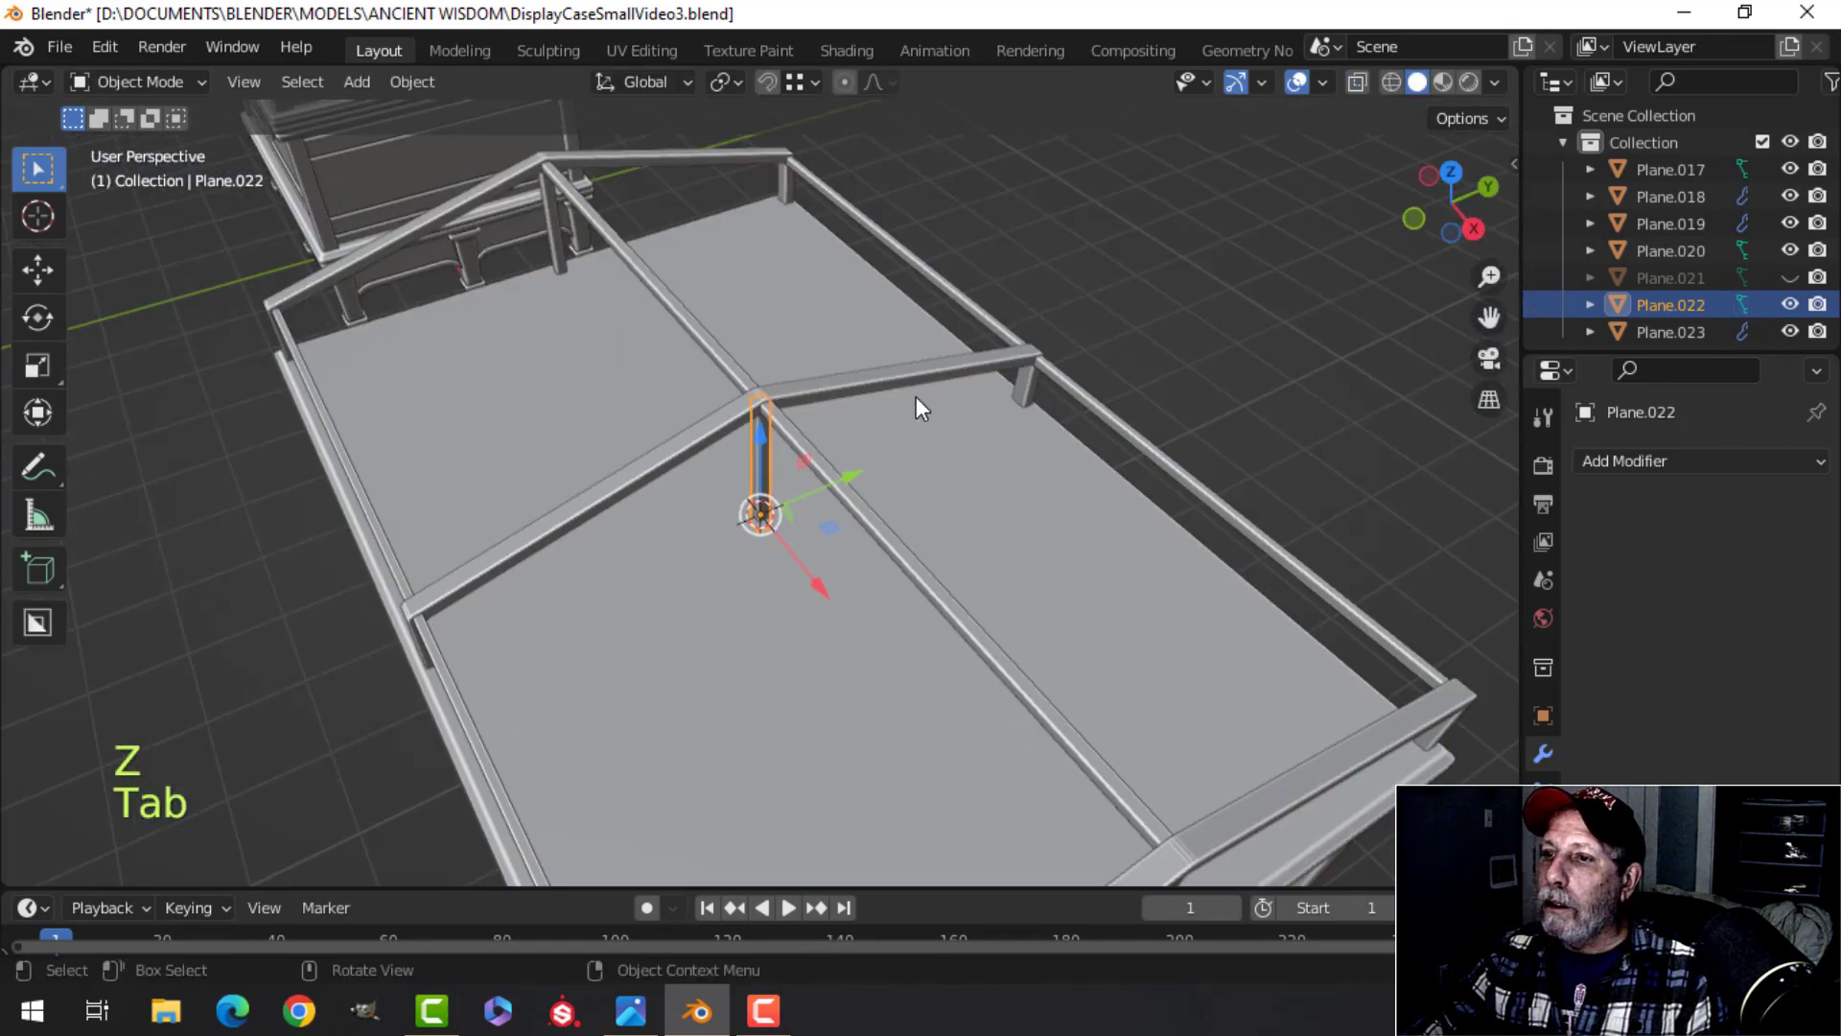
Step: Unhide the half panel of the end frame
key(alt+a)
middle_drag(935, 379, 838, 339)
scroll(815, 384, down, 3)
middle_drag(775, 435, 872, 376)
scroll(959, 418, up, 5)
scroll(959, 422, down, 5)
key(alt+h)
scroll(883, 413, up, 4)
key(alt+a)
Step: Move the half panel along X within the end frame's opening
click(873, 376)
middle_drag(1039, 375, 1137, 330)
middle_drag(1152, 303, 1083, 468)
scroll(1130, 382, down, 1)
scroll(1112, 403, up, 1)
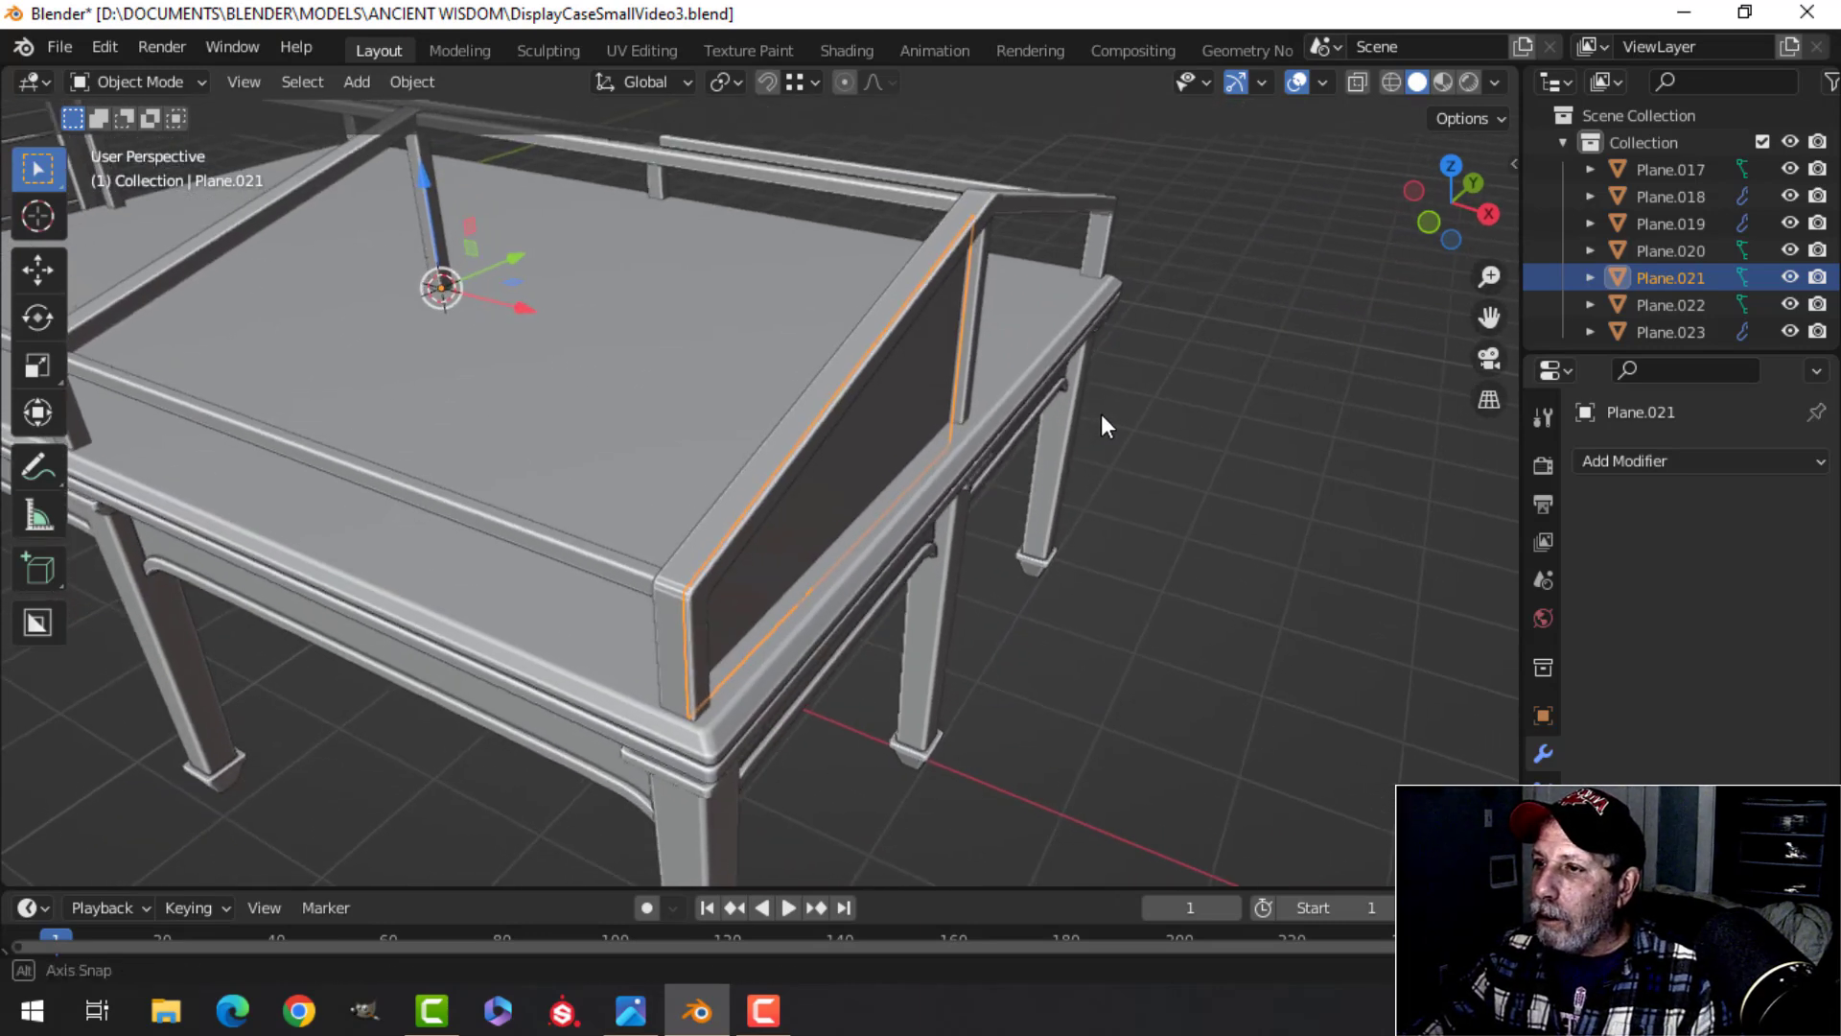
key(Tab)
key(a)
drag(960, 496, 1002, 480)
middle_drag(1003, 480, 836, 483)
key(Tab)
Step: Flatten the half panel's bottom edge along Z in right view and raise it towards the table top
scroll(851, 334, up, 3)
key(alt+a)
click(750, 232)
mouse_move(757, 311)
middle_down()
mouse_move(786, 252)
mouse_move(764, 293)
middle_up()
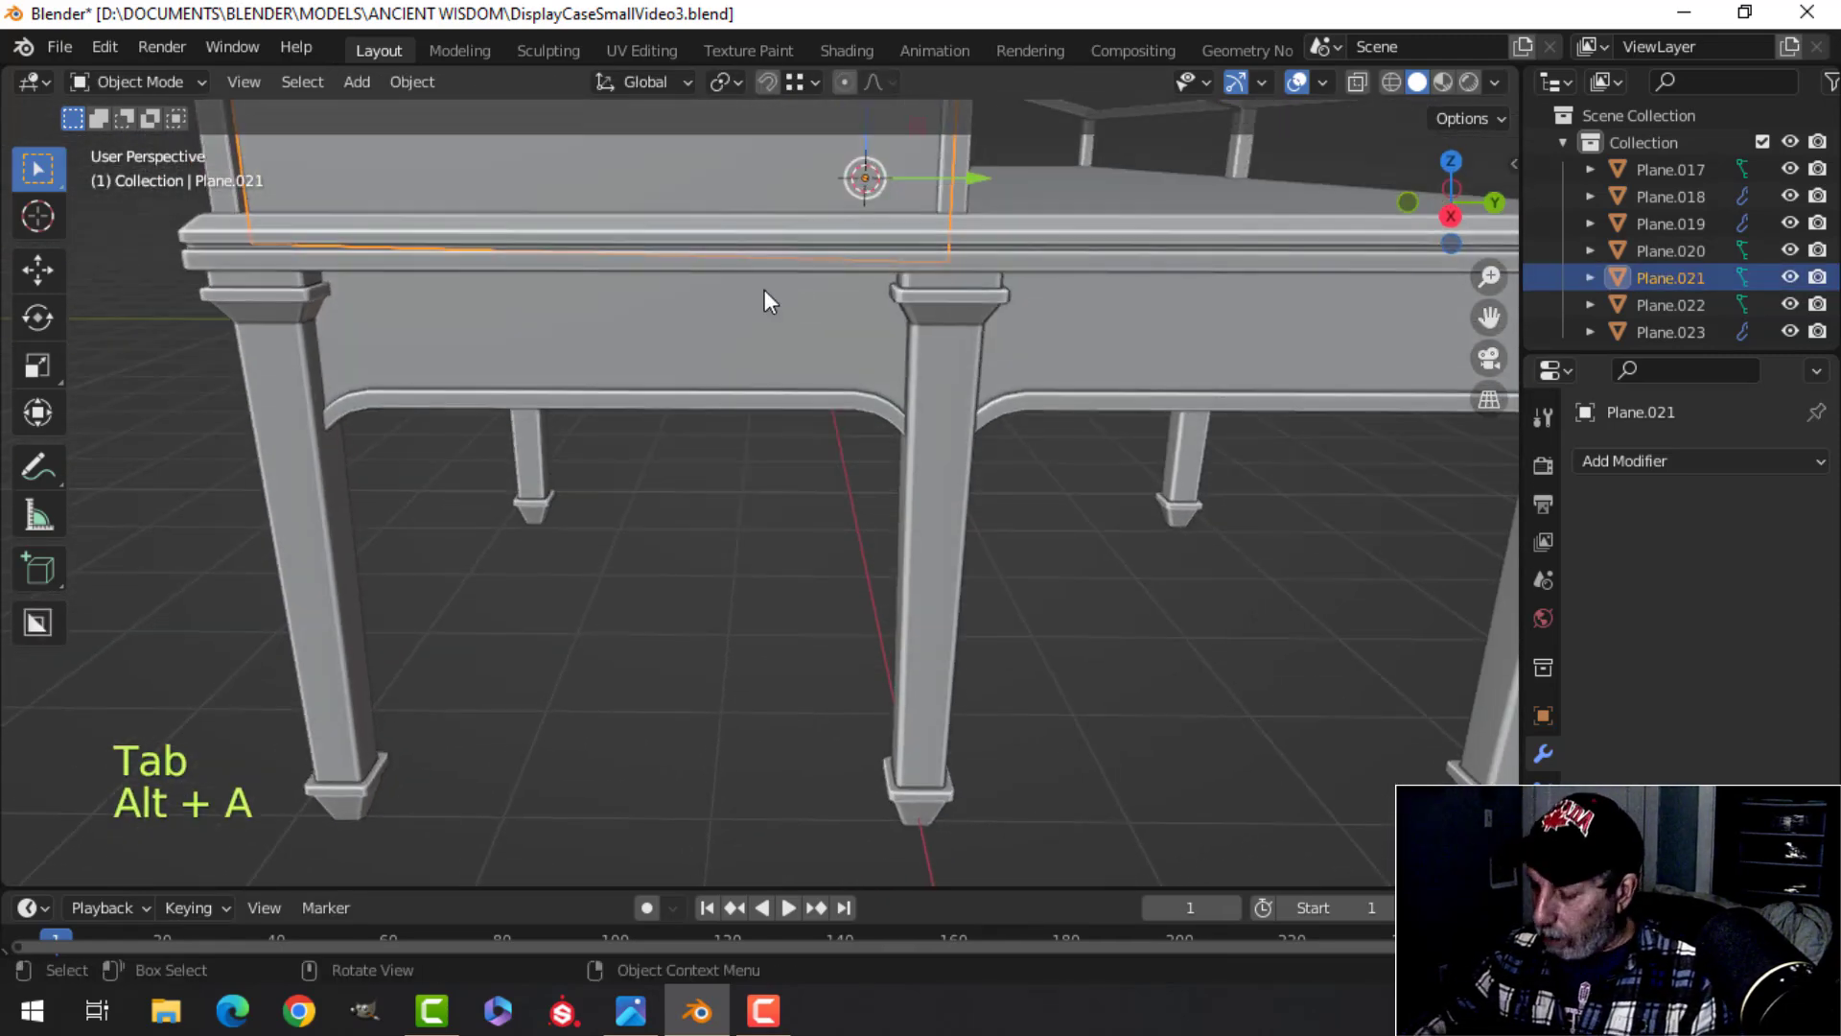
key(KP_3)
key(Tab)
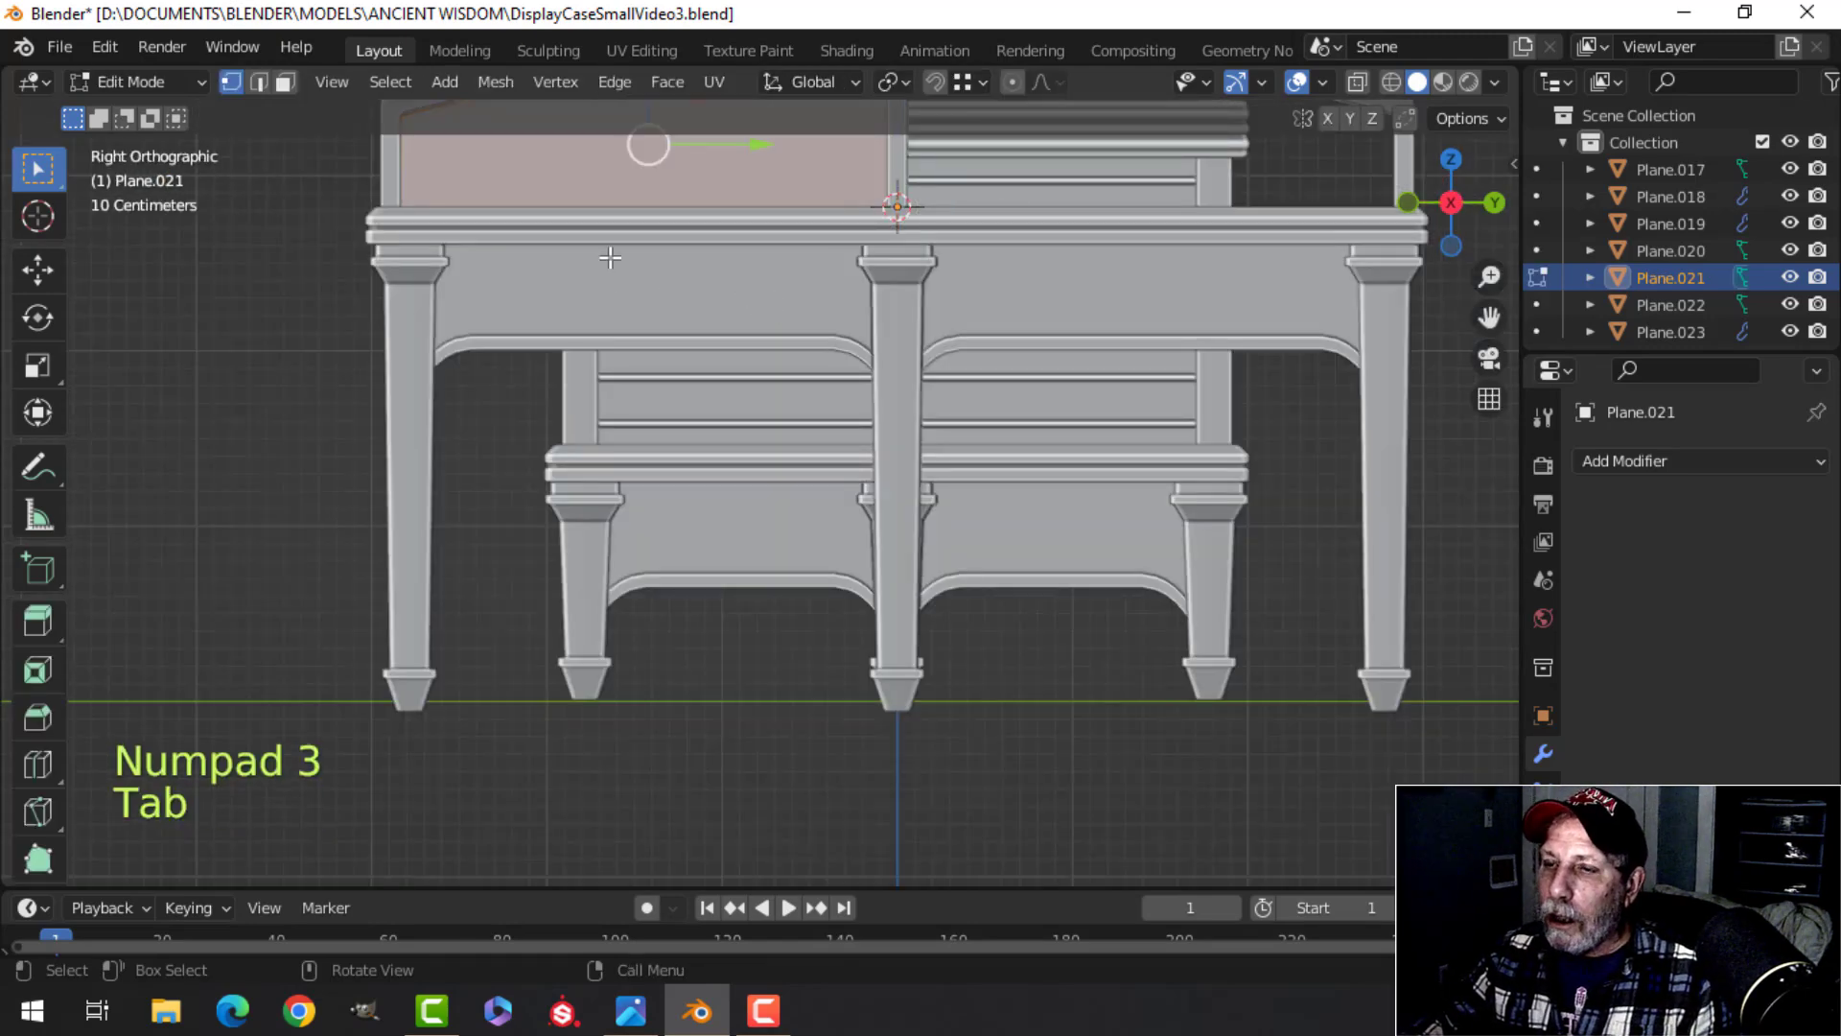
shift+middle_drag(617, 279, 619, 331)
key(z)
key(alt+a)
key(b)
drag(380, 278, 916, 360)
scroll(916, 359, up, 1)
shift+middle_drag(916, 359, 767, 439)
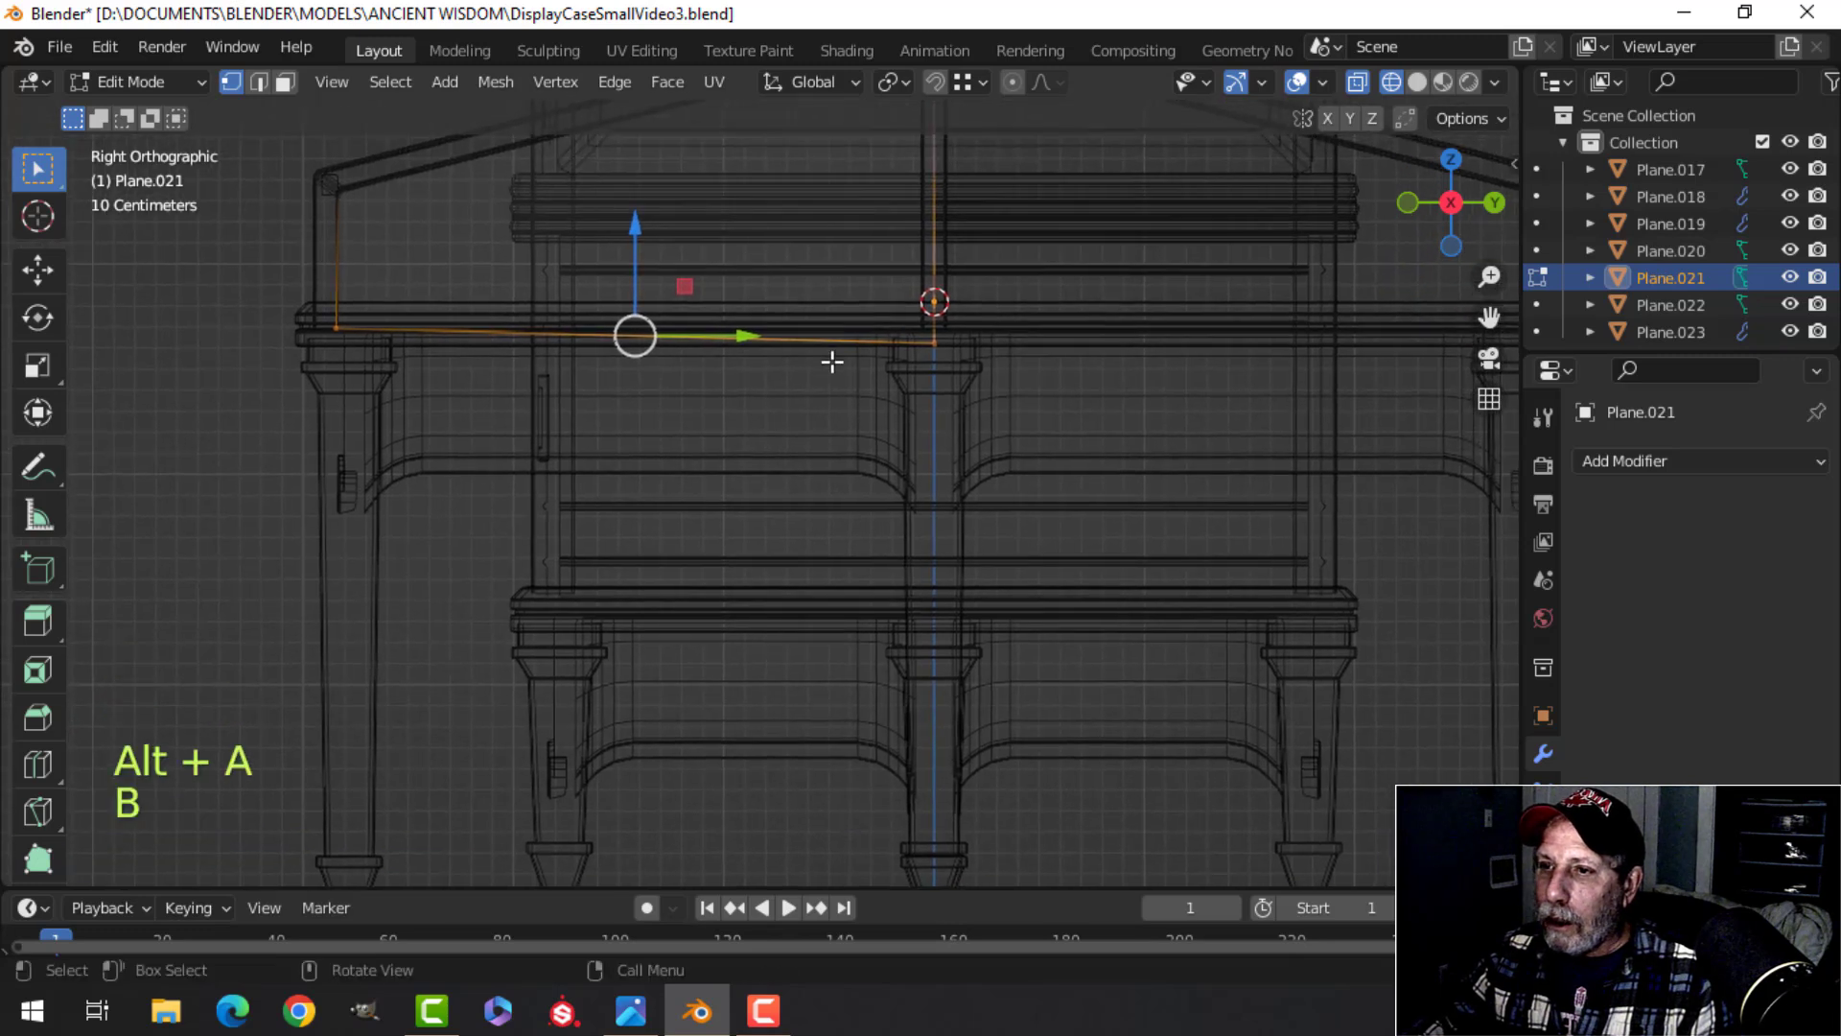
key(s)
key(z)
click(746, 305)
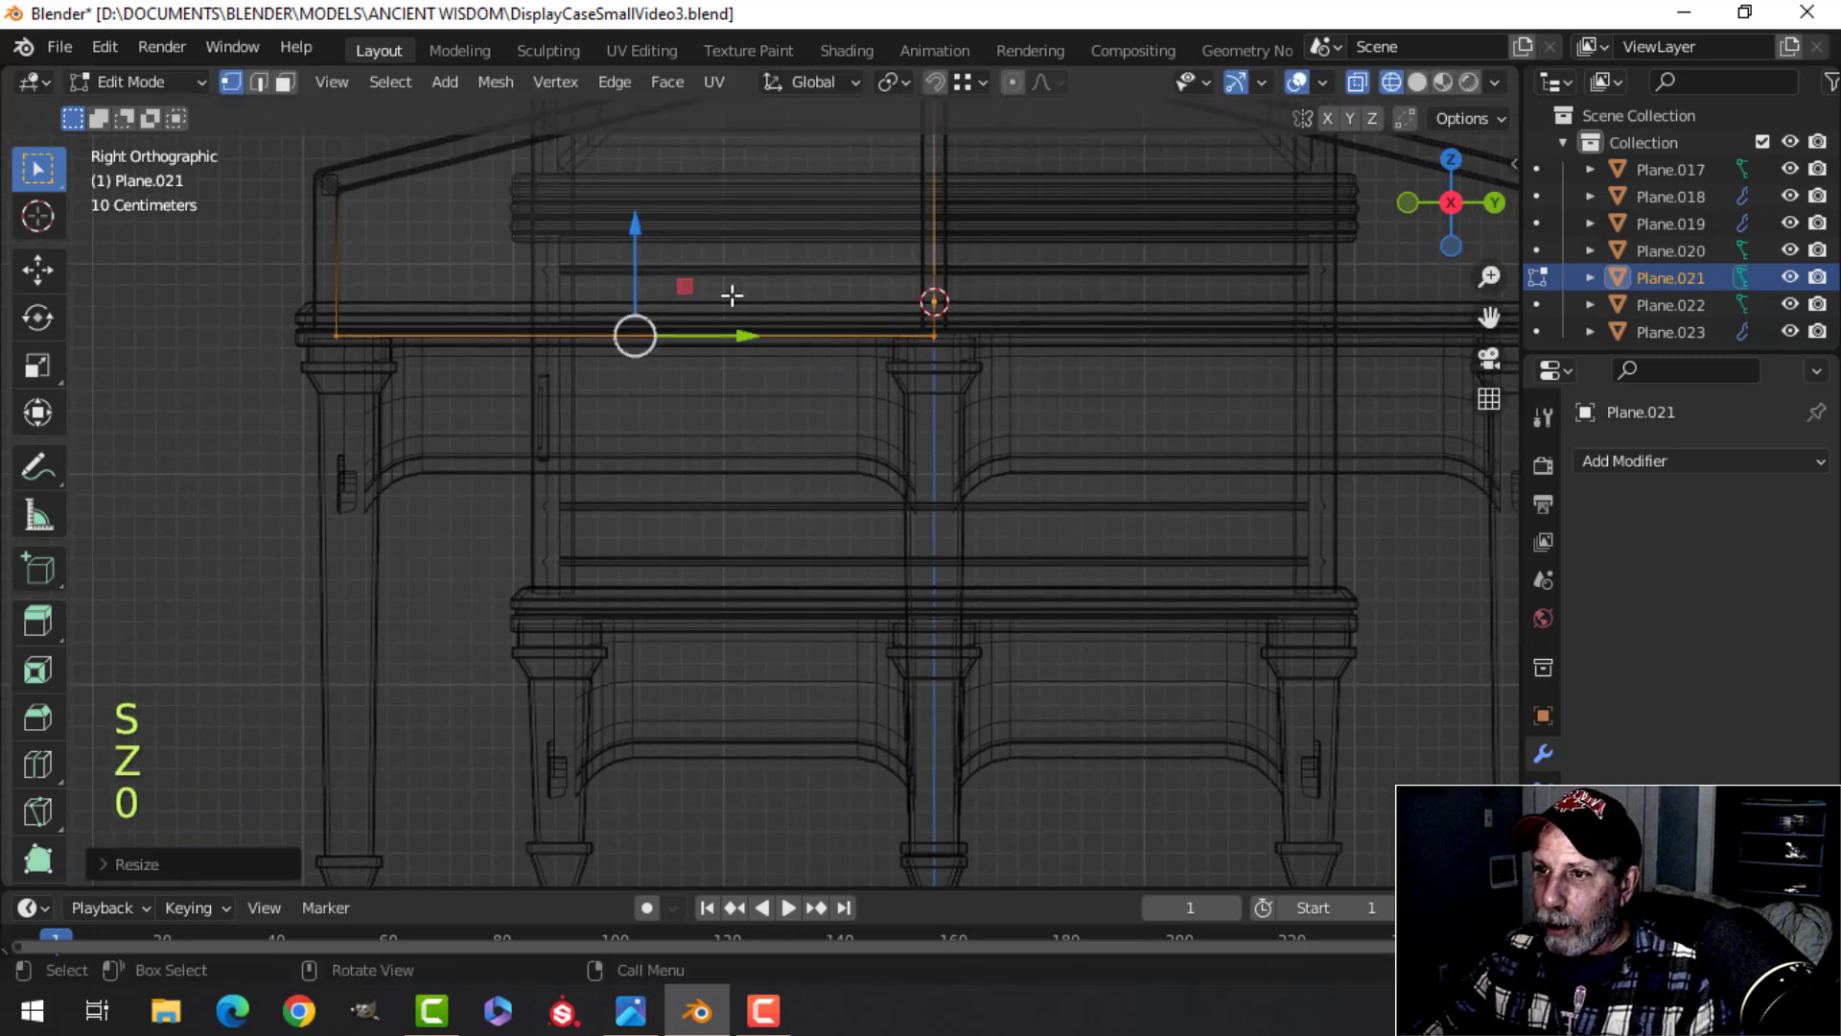
drag(654, 232, 793, 205)
shift+middle_drag(793, 205, 784, 304)
Step: Raise the panel's outer top corner and its peak corner along Z to meet the frame's sloping beam
key(a)
key(alt+a)
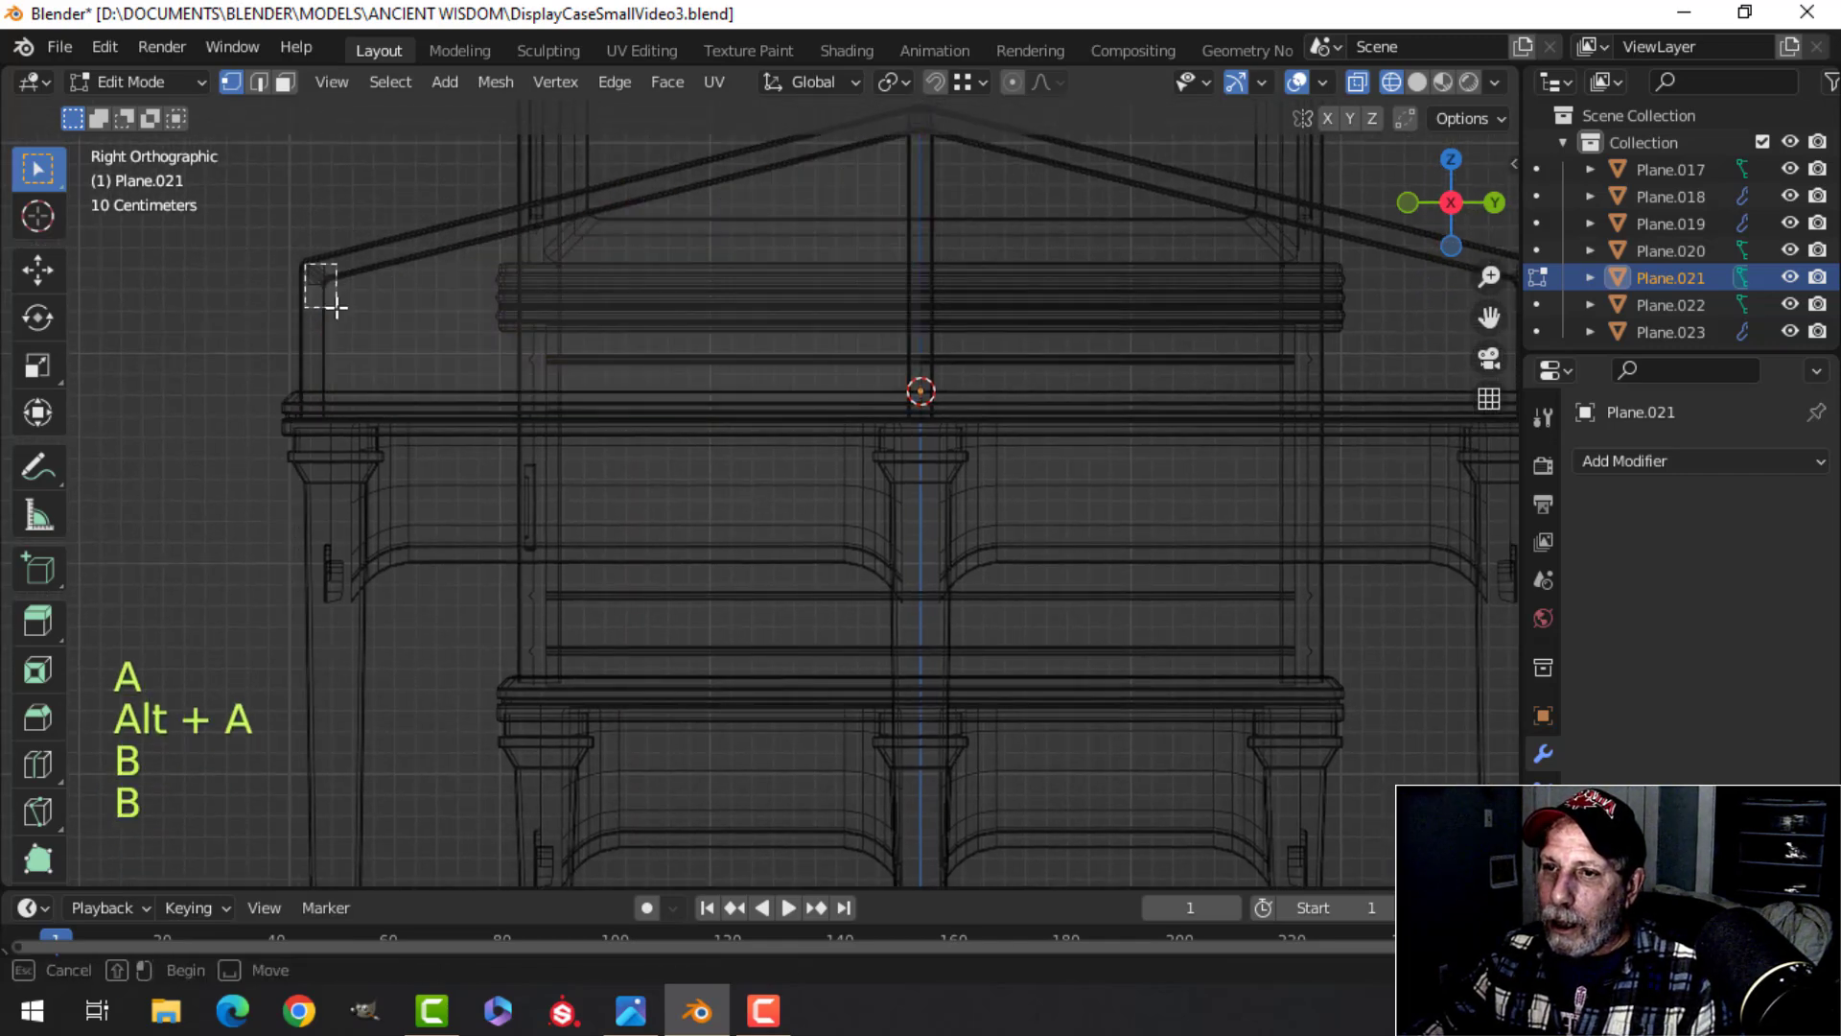
shift+middle_drag(363, 221, 387, 278)
drag(341, 238, 343, 221)
key(alt+a)
key(b)
drag(908, 164, 1031, 233)
shift+middle_drag(1039, 238, 996, 314)
drag(911, 197, 904, 185)
Step: Shift the panel's outer and inner side edges along Y to fit the corner post and centre post
key(alt+a)
key(b)
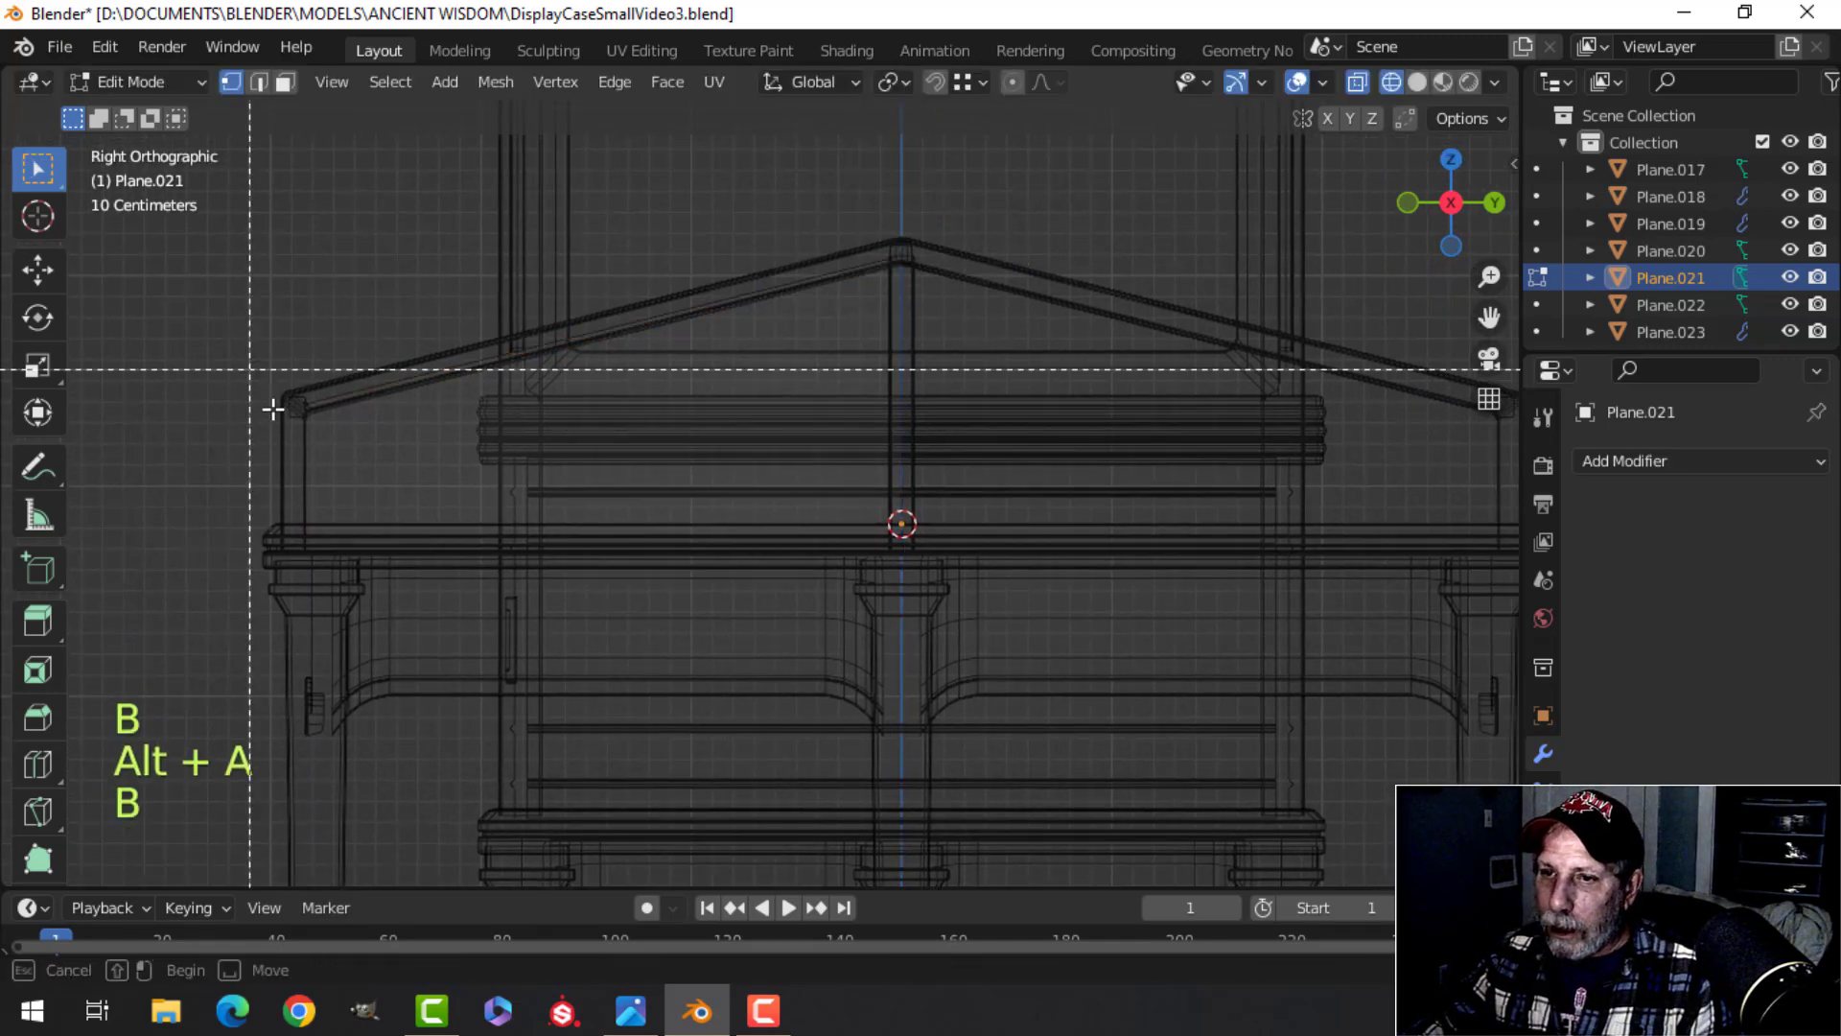
drag(247, 370, 389, 566)
drag(423, 465, 411, 465)
key(alt+a)
key(b)
drag(836, 217, 949, 595)
drag(1009, 398, 1060, 411)
key(alt+a)
key(z)
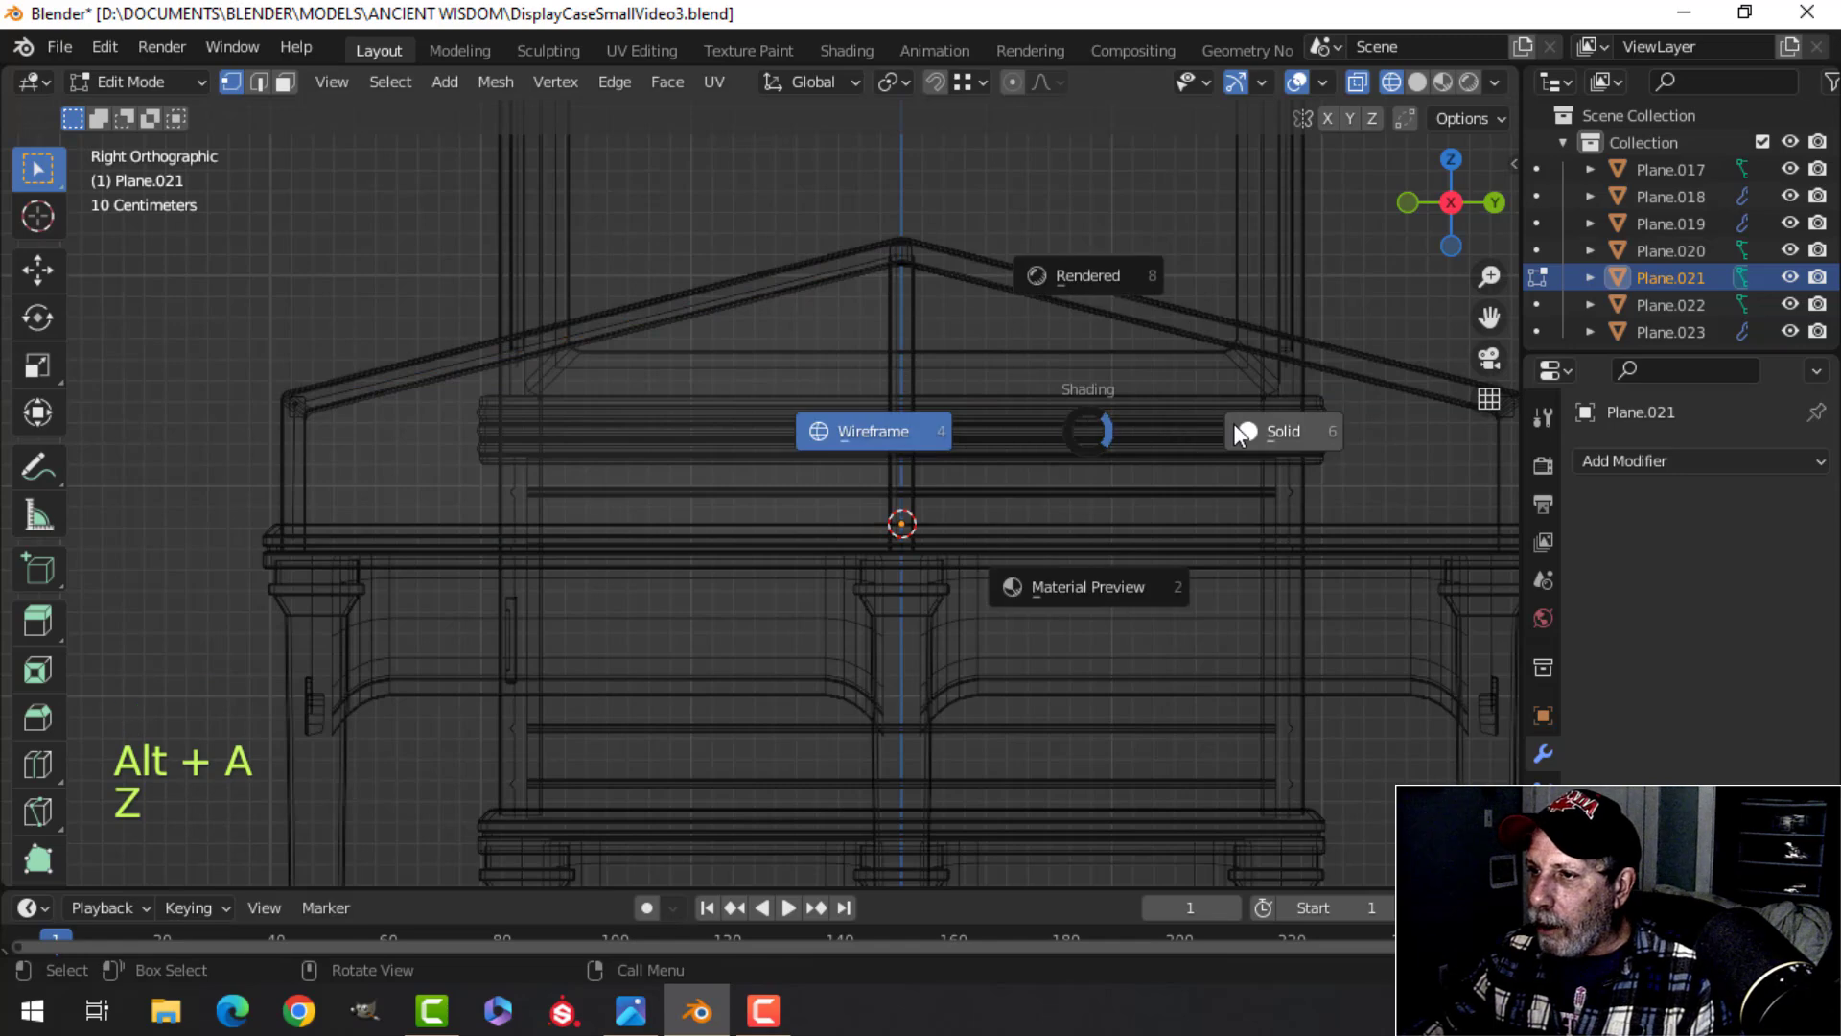
click(1237, 429)
key(Tab)
Step: Add a Mirror modifier on the X axis to the half panel to repeat it in the opposite end frame
scroll(934, 449, down, 4)
key(alt+a)
mouse_move(827, 498)
middle_down()
mouse_move(893, 583)
mouse_move(860, 416)
mouse_move(838, 405)
middle_up()
scroll(893, 583, up, 2)
click(838, 406)
shift+middle_drag(1026, 449, 855, 468)
click(1636, 461)
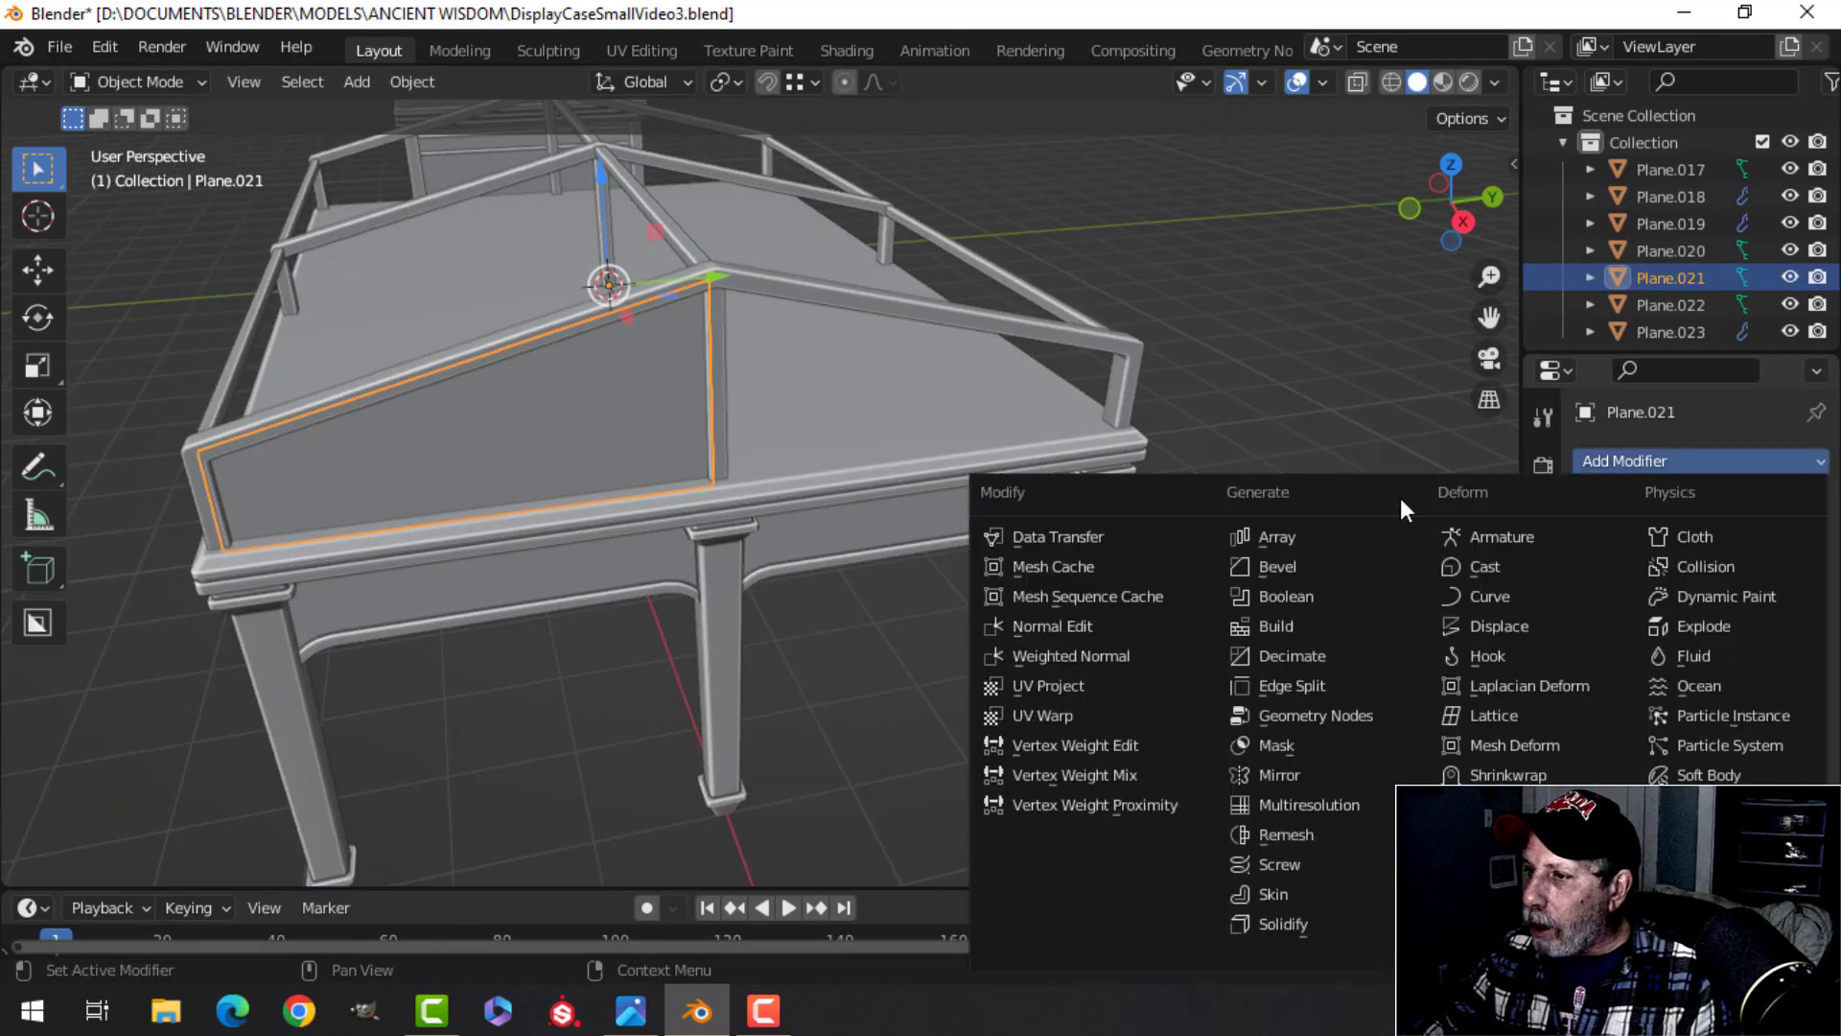
click(1315, 776)
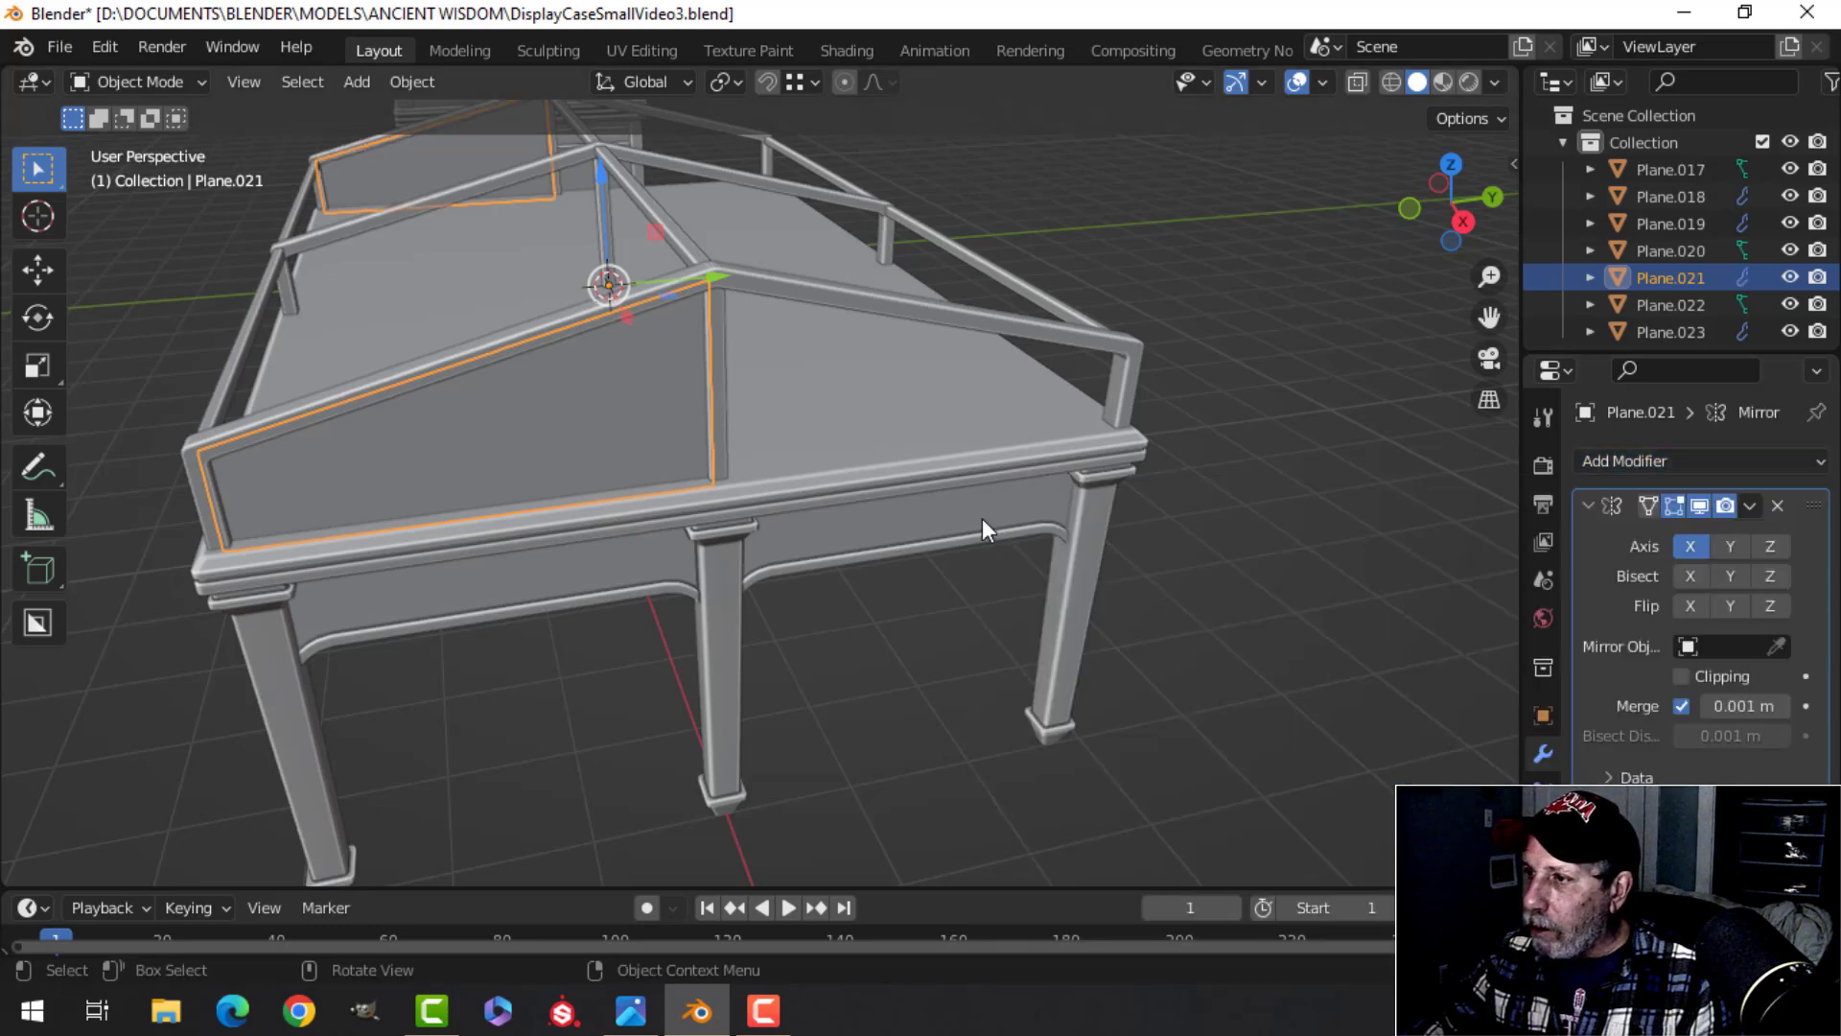
Step: Also enable the Y axis in the half panel's Mirror modifier to fill both halves of each end frame
click(1727, 546)
key(alt+a)
scroll(653, 446, down, 3)
middle_drag(653, 446, 926, 374)
scroll(1072, 561, down, 4)
scroll(1024, 552, down, 3)
middle_drag(1072, 561, 830, 542)
scroll(886, 590, up, 4)
scroll(691, 579, down, 3)
scroll(698, 571, up, 2)
middle_drag(829, 542, 769, 544)
shift+middle_drag(791, 543, 900, 554)
scroll(906, 523, up, 4)
scroll(906, 523, down, 5)
Step: Duplicate one long edge of the ridge rail, shift it along negative Y and separate it into its own object
click(857, 432)
key(Tab)
scroll(873, 477, up, 5)
key(alt+a)
shift+middle_drag(1062, 539, 1093, 498)
click(1080, 435)
scroll(1080, 437, down, 5)
drag(1026, 328, 886, 331)
shift+middle_drag(844, 388, 873, 436)
middle_drag(944, 432, 970, 435)
key(p)
click(970, 436)
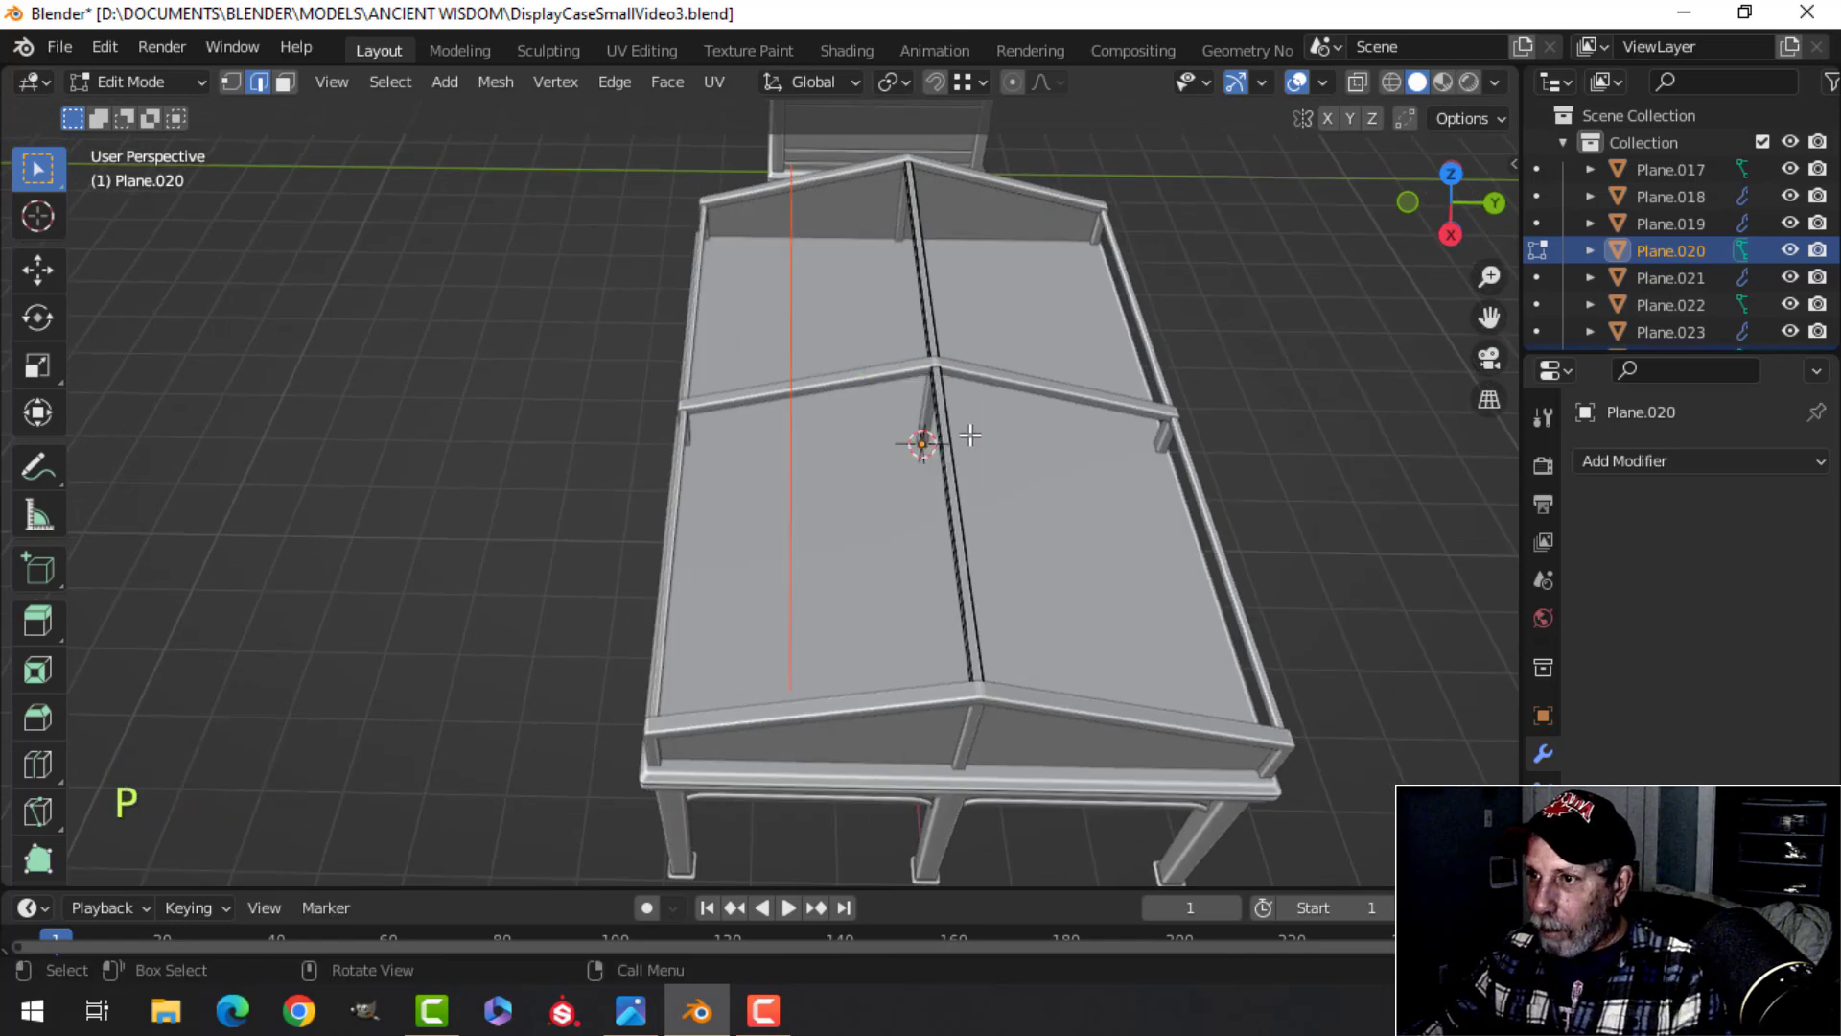
Step: Move the separated edge in right wireframe view onto the outer lower corner of the sloping beam
key(Tab)
key(Tab)
key(a)
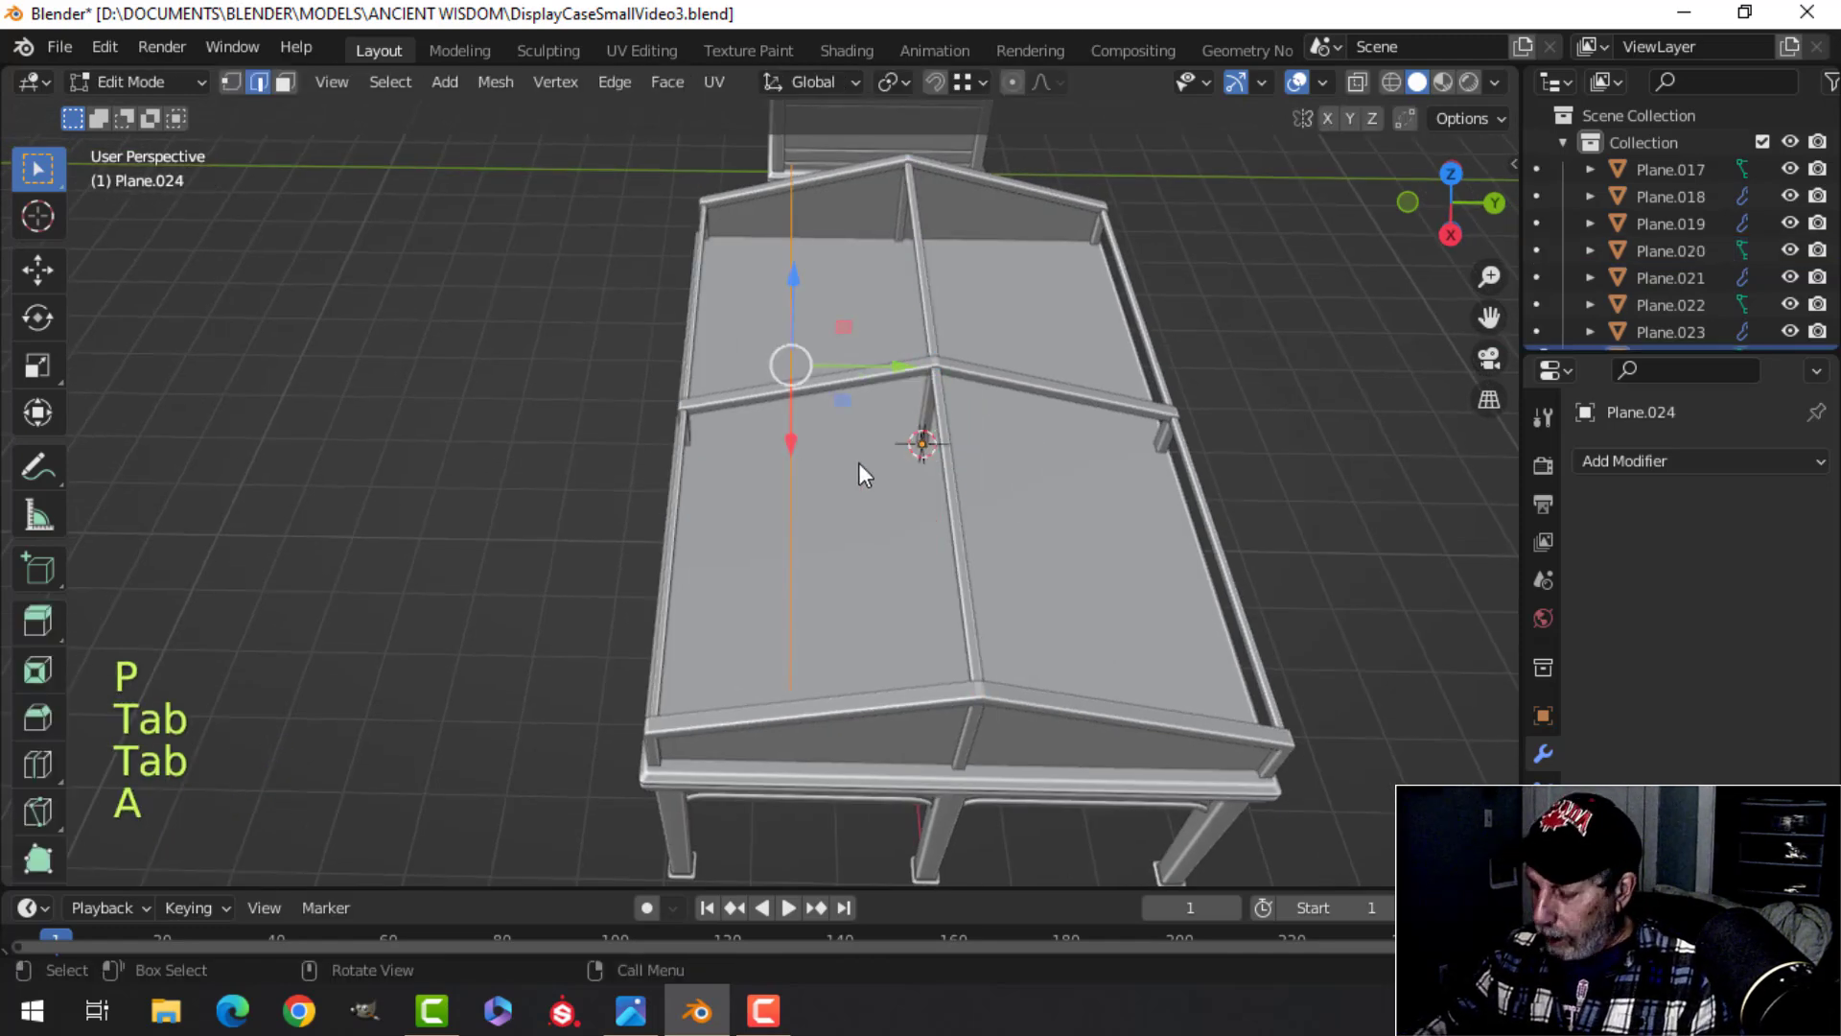
key(KP_3)
scroll(868, 468, up, 4)
shift+middle_drag(854, 489, 941, 696)
key(z)
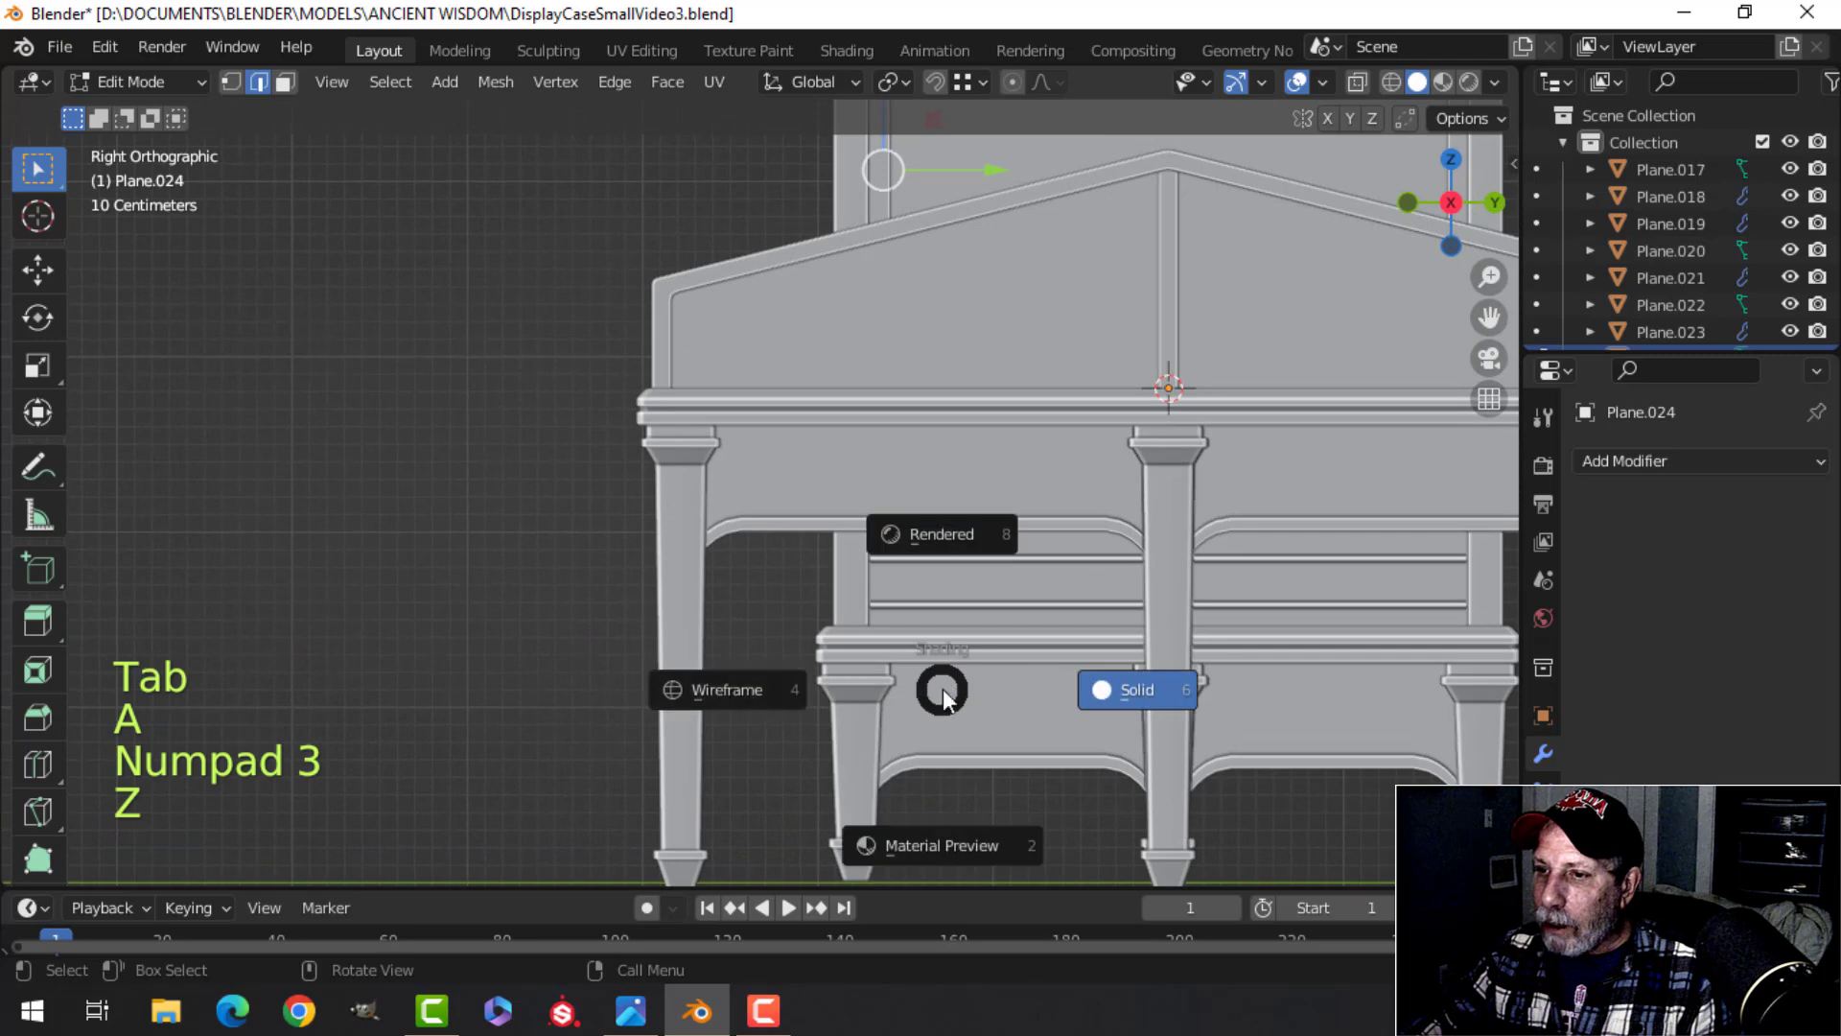
click(811, 686)
shift+middle_drag(1023, 537, 1055, 722)
scroll(1076, 710, up, 2)
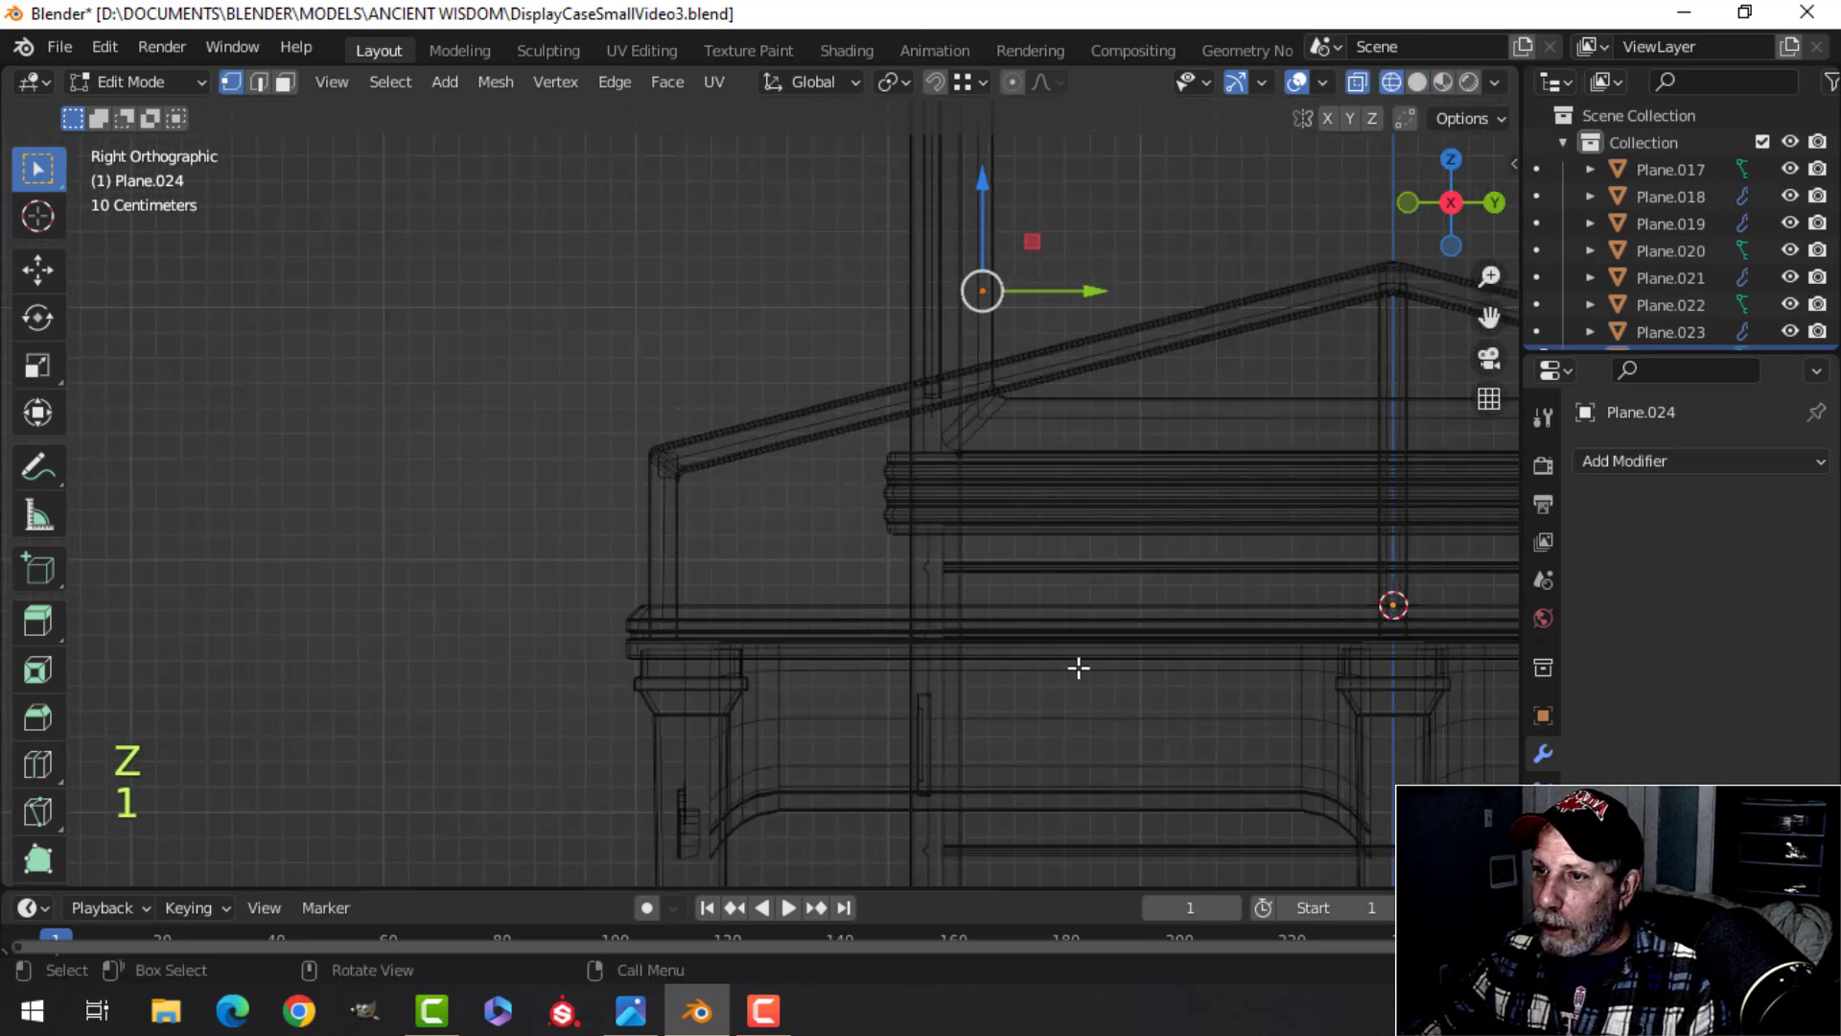
key(g)
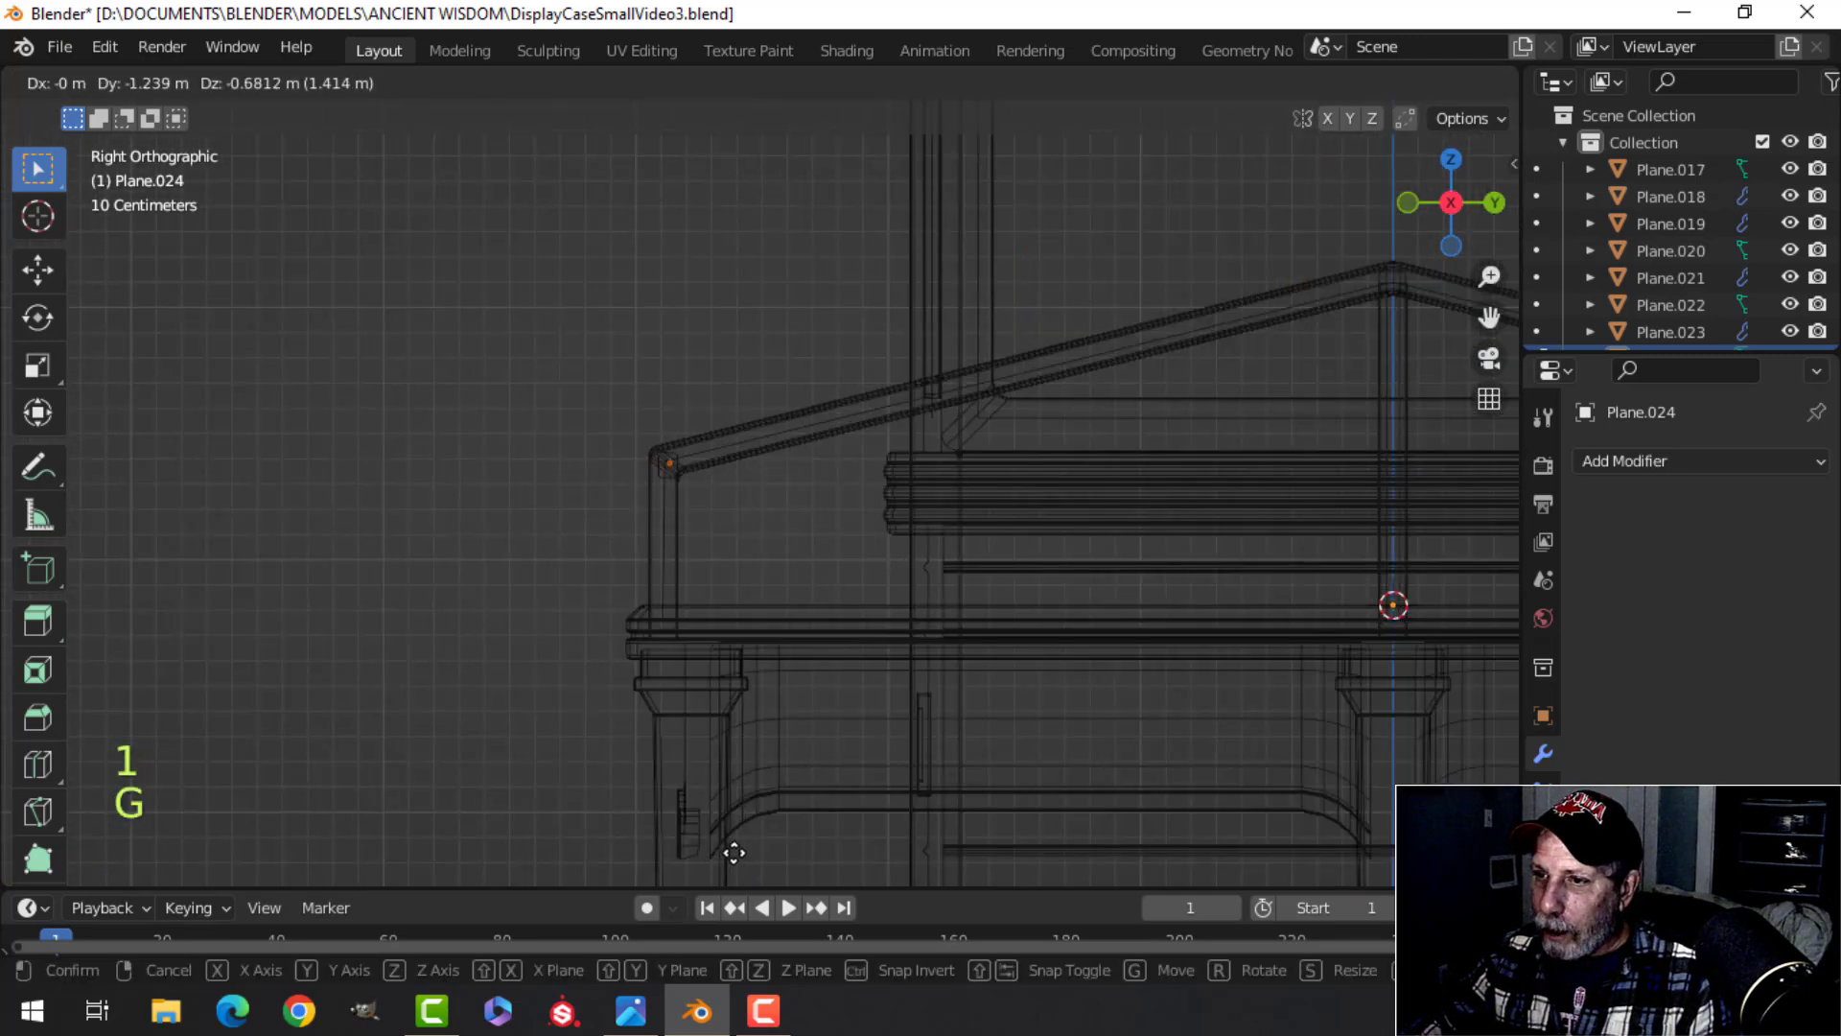
click(729, 850)
Step: Extrude the edge up the slope to the ridge peak to form a roof panel and fine-tune its top edge
scroll(986, 719, down, 2)
shift+middle_drag(1023, 649, 938, 706)
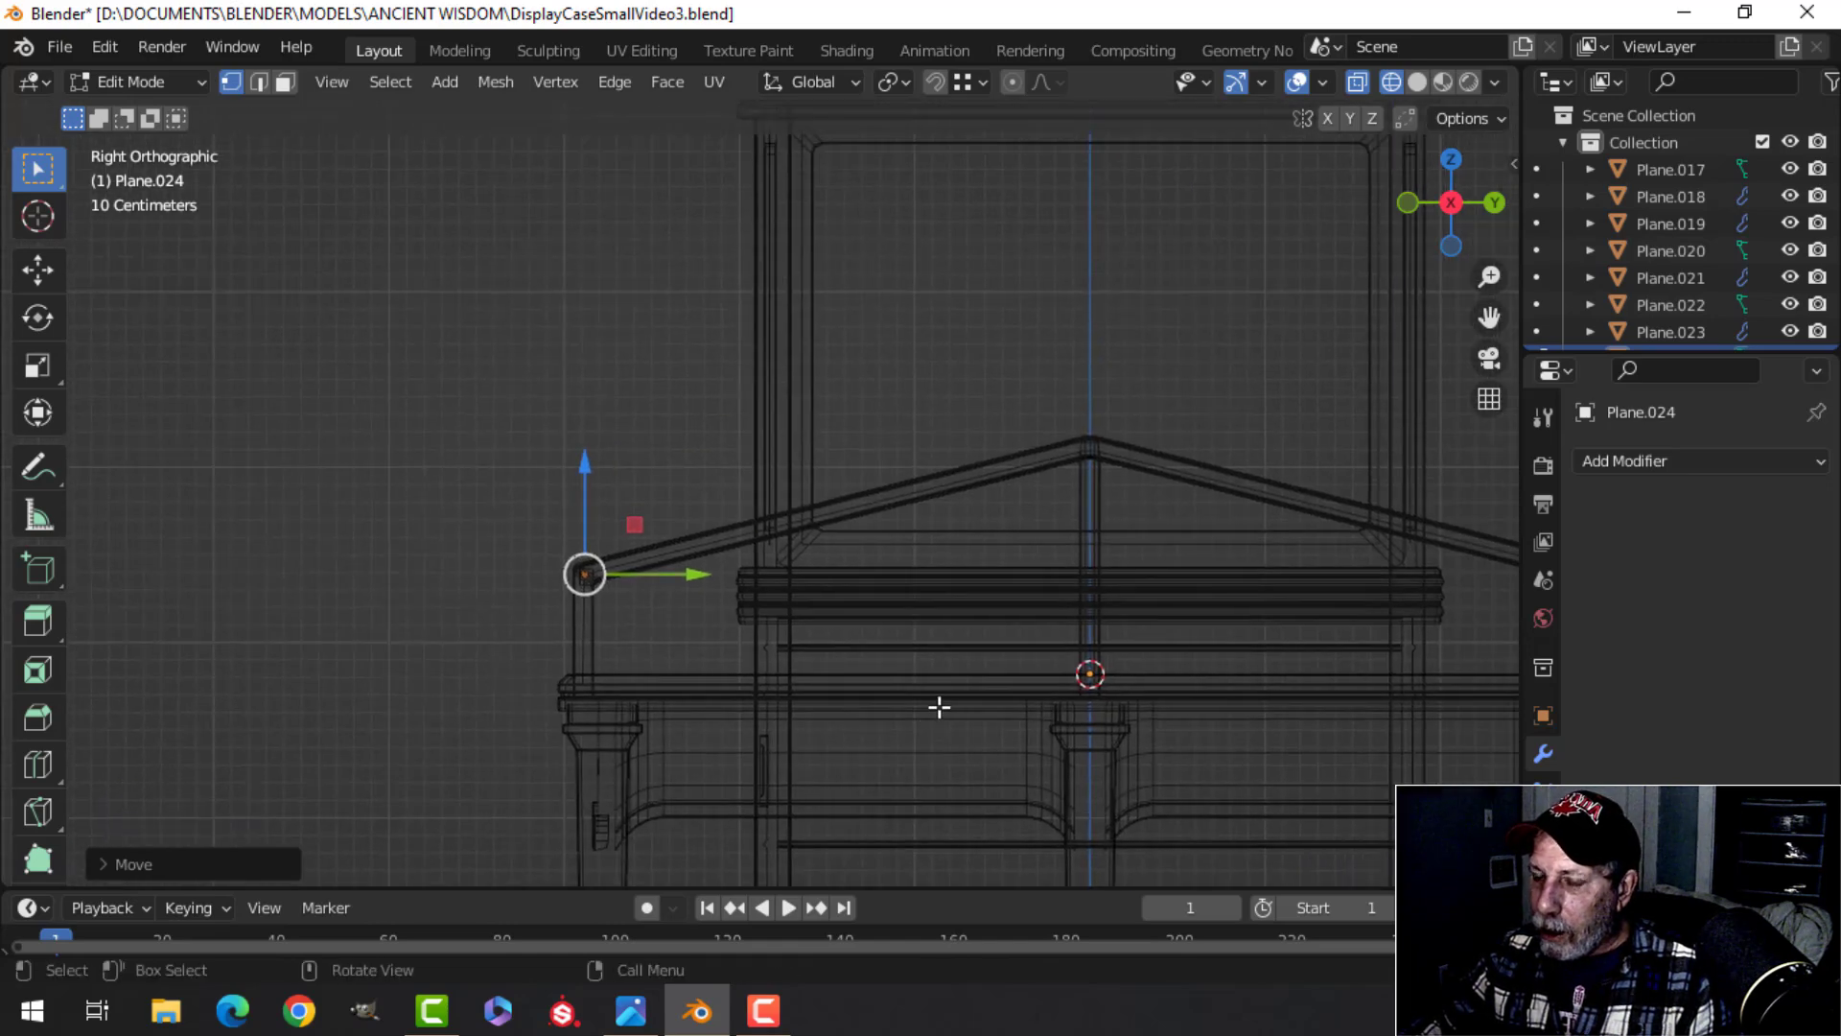
key(g)
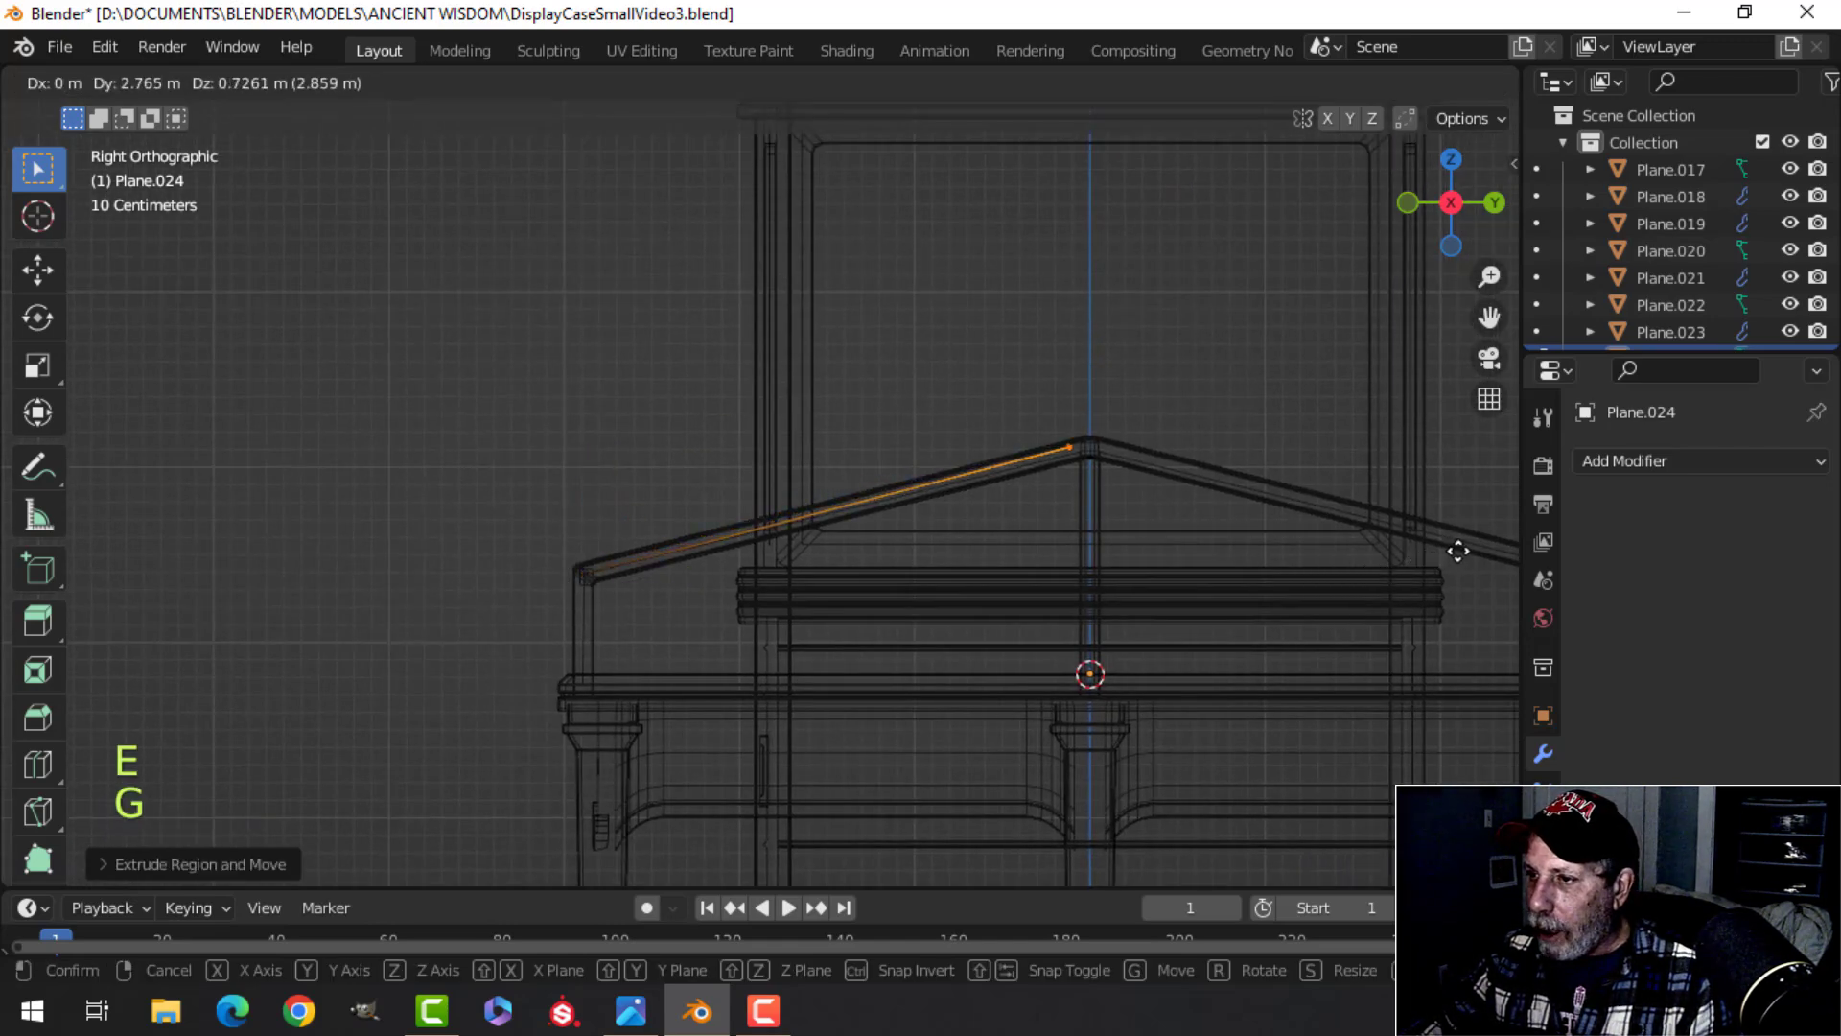
click(1396, 560)
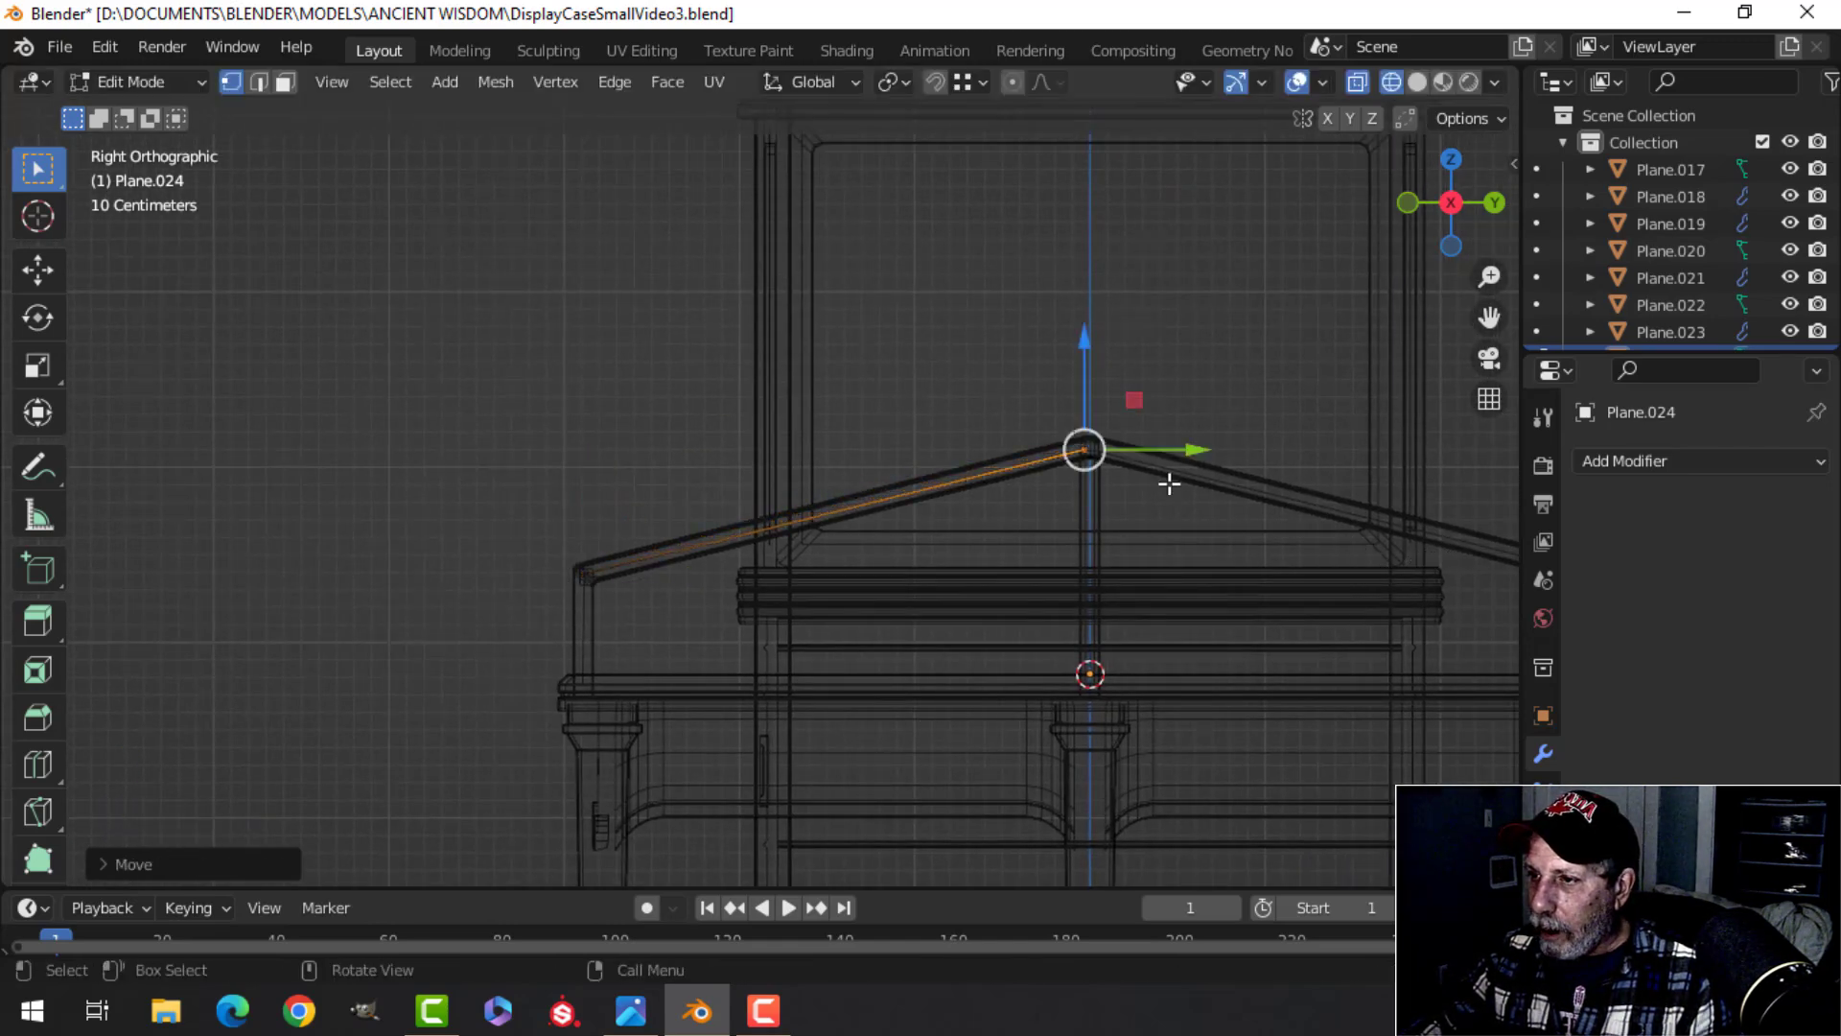
scroll(1141, 415, up, 4)
shift+middle_drag(1129, 429, 802, 465)
drag(1111, 338, 1109, 327)
key(z)
click(1364, 431)
scroll(895, 523, down, 4)
middle_drag(895, 522, 1151, 636)
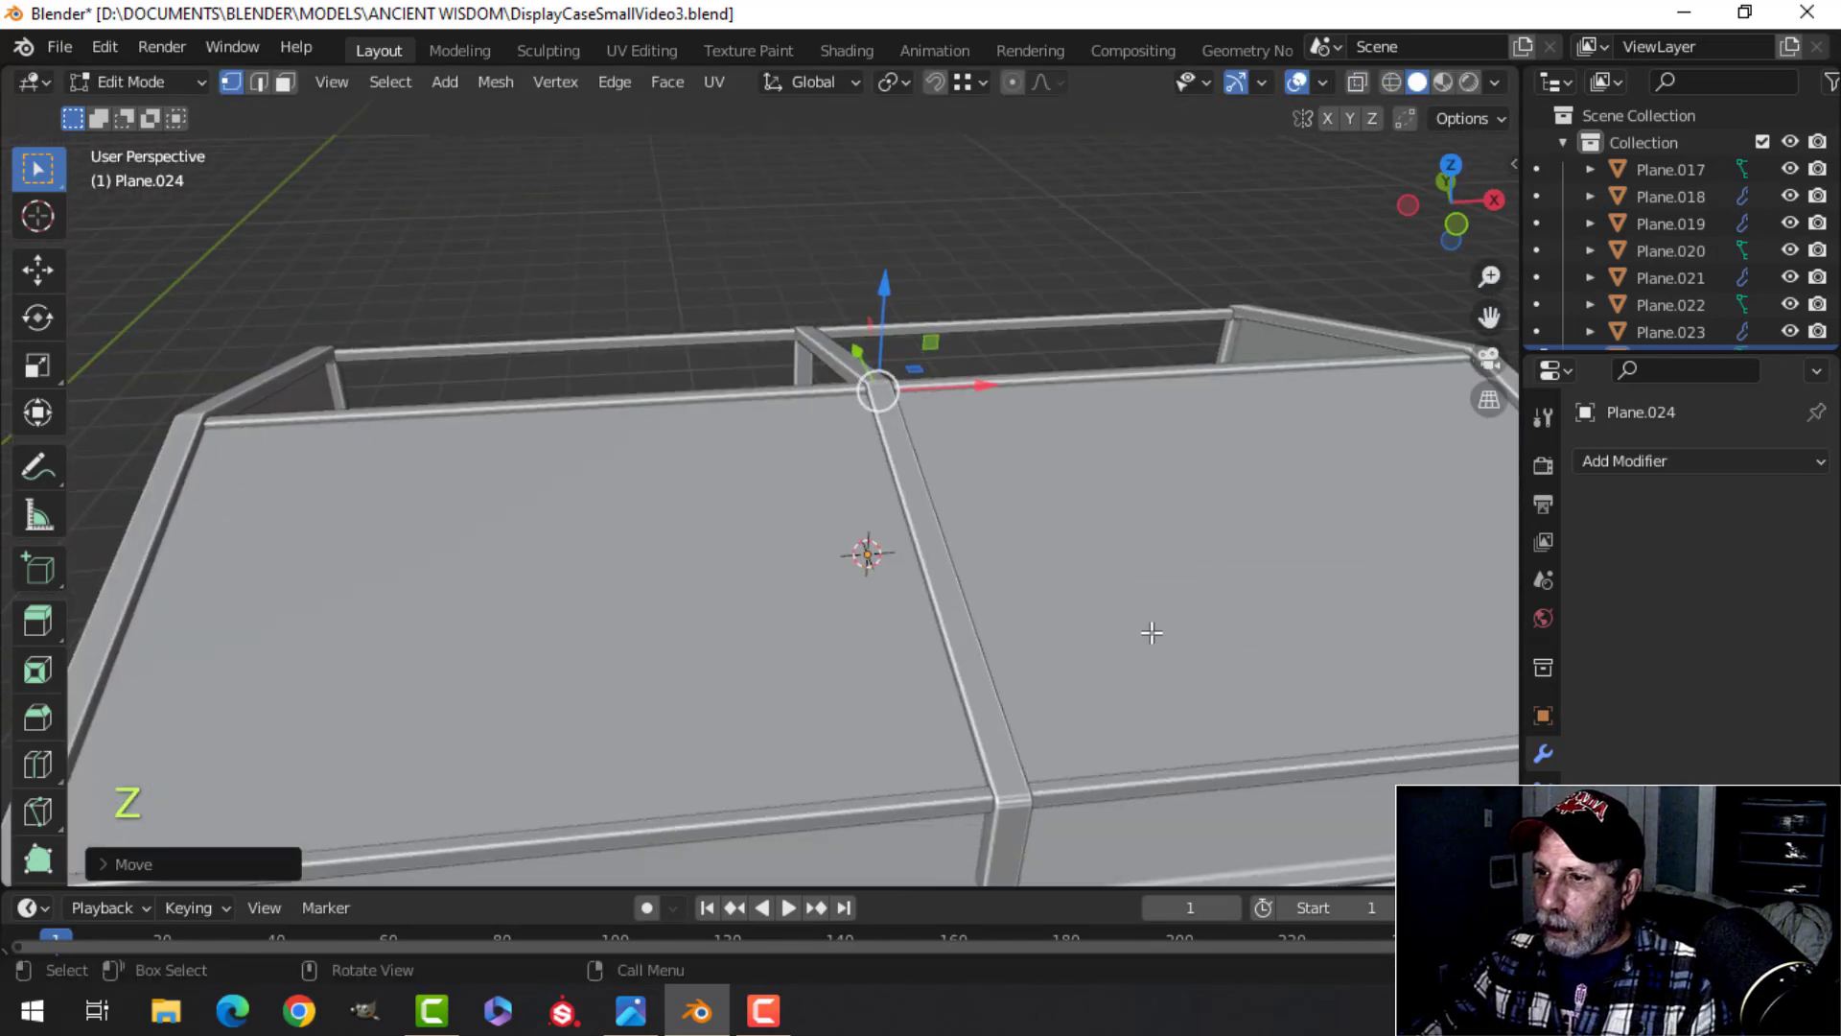
Step: Add one centred loop cut across the length of the roof panel at the middle frame
scroll(1141, 647, down, 3)
key(alt+a)
middle_drag(1076, 699, 1028, 662)
shift+middle_drag(1026, 657, 1010, 528)
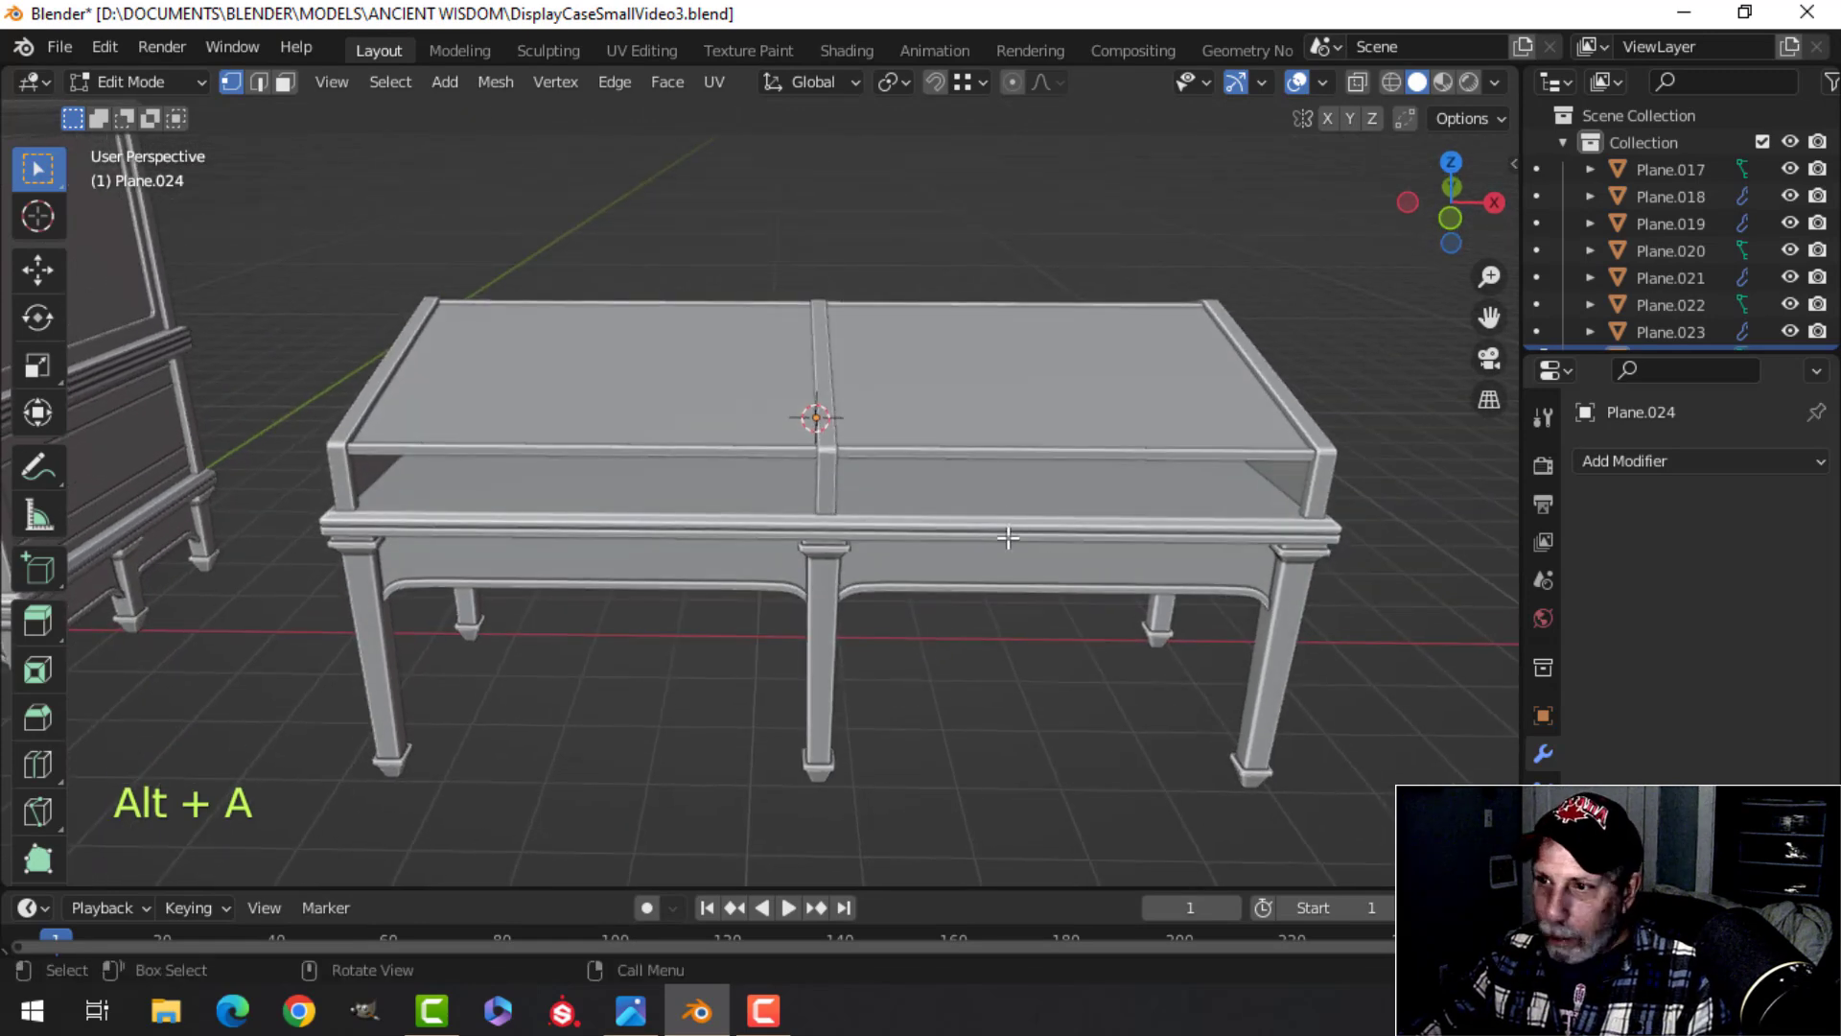
key(ctrl+r)
click(868, 447)
right_click(994, 406)
Step: Separate the roof panel's face on the positive X side into its own object
key(alt+a)
key(3)
click(1000, 411)
middle_drag(1000, 410, 1115, 473)
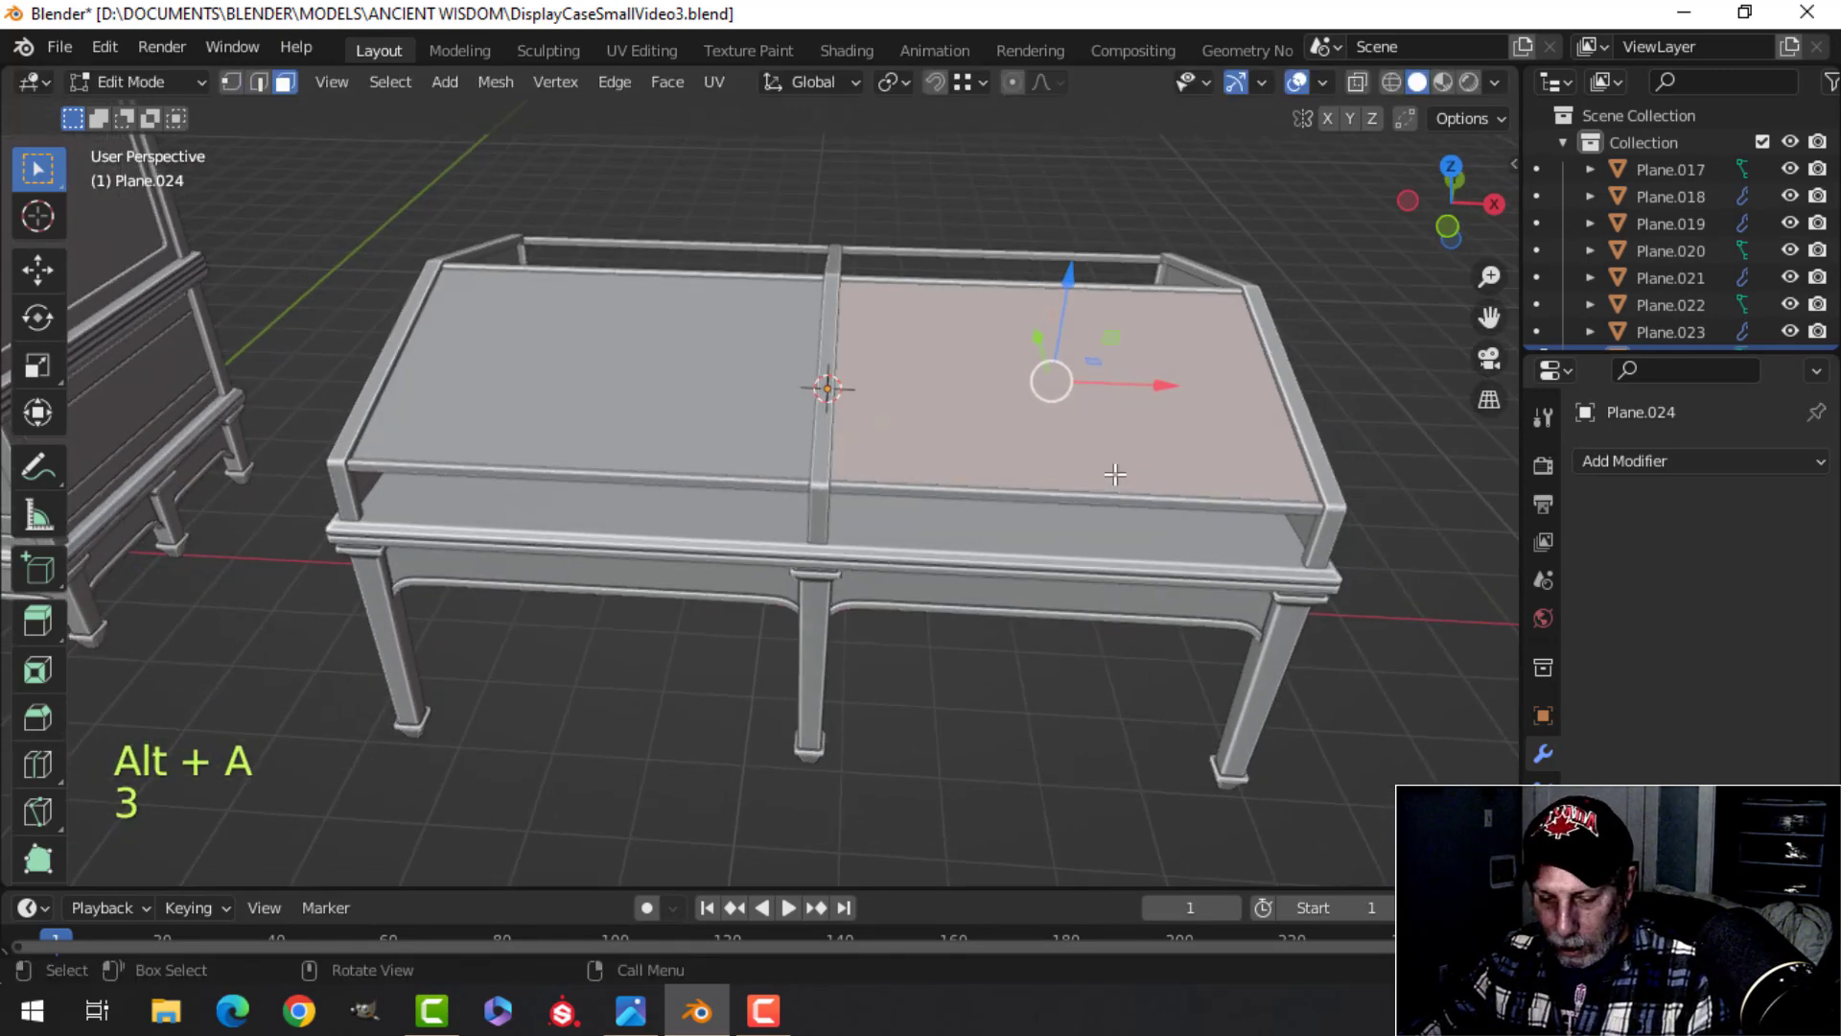
key(p)
click(1115, 474)
key(Tab)
key(alt+a)
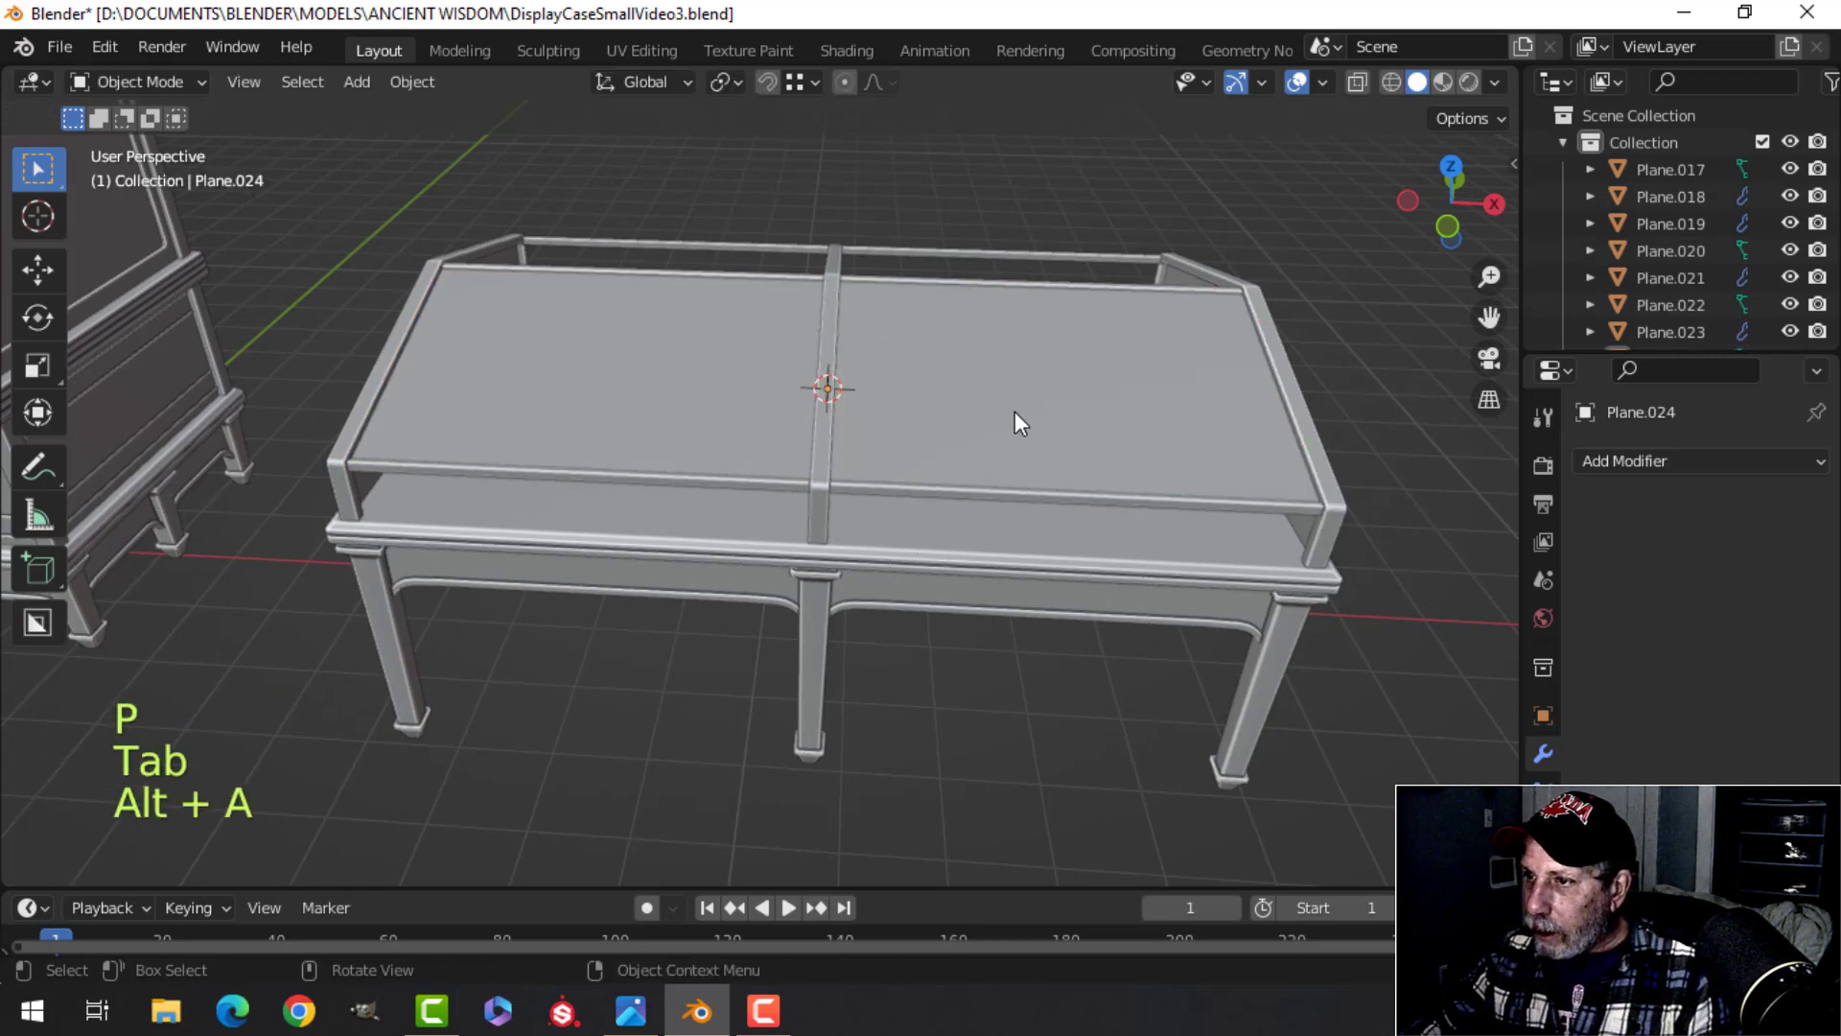
Step: Shift the inner edge of the negative X roof panel slightly along negative X within the middle beam in top wireframe view
click(713, 341)
scroll(898, 435, up, 4)
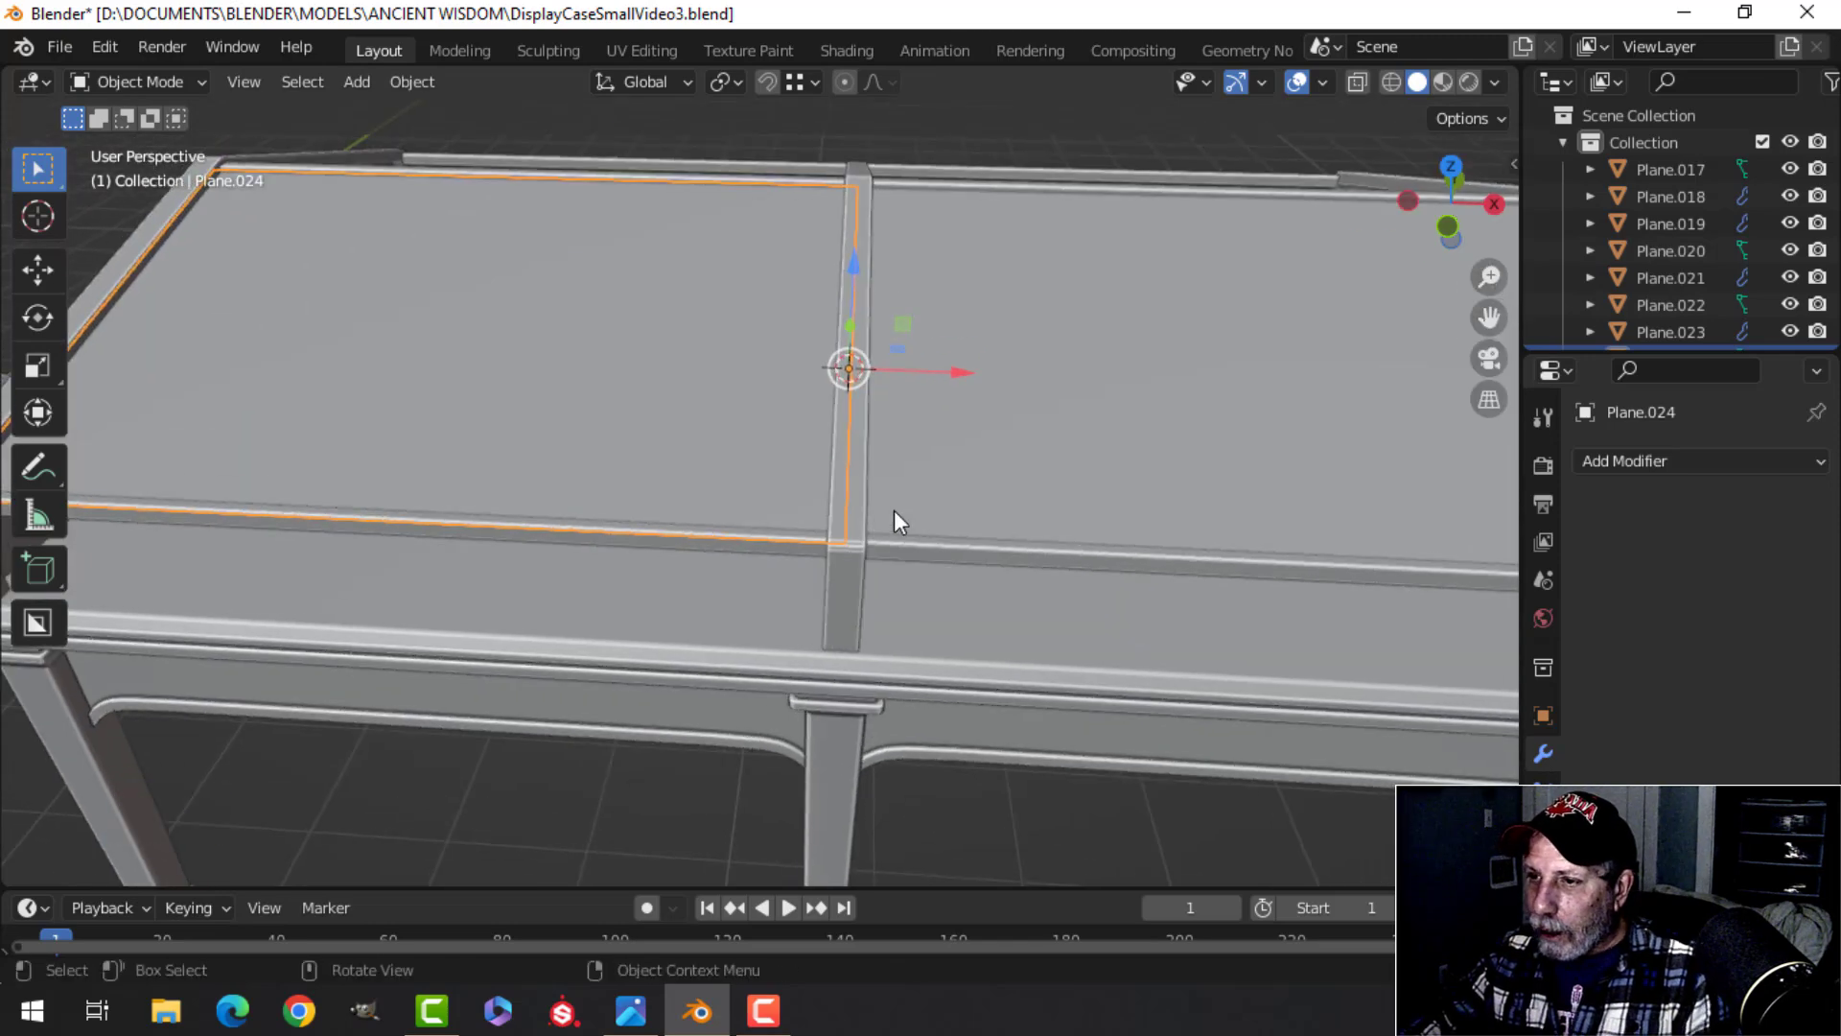
key(Tab)
key(a)
key(KP_7)
key(z)
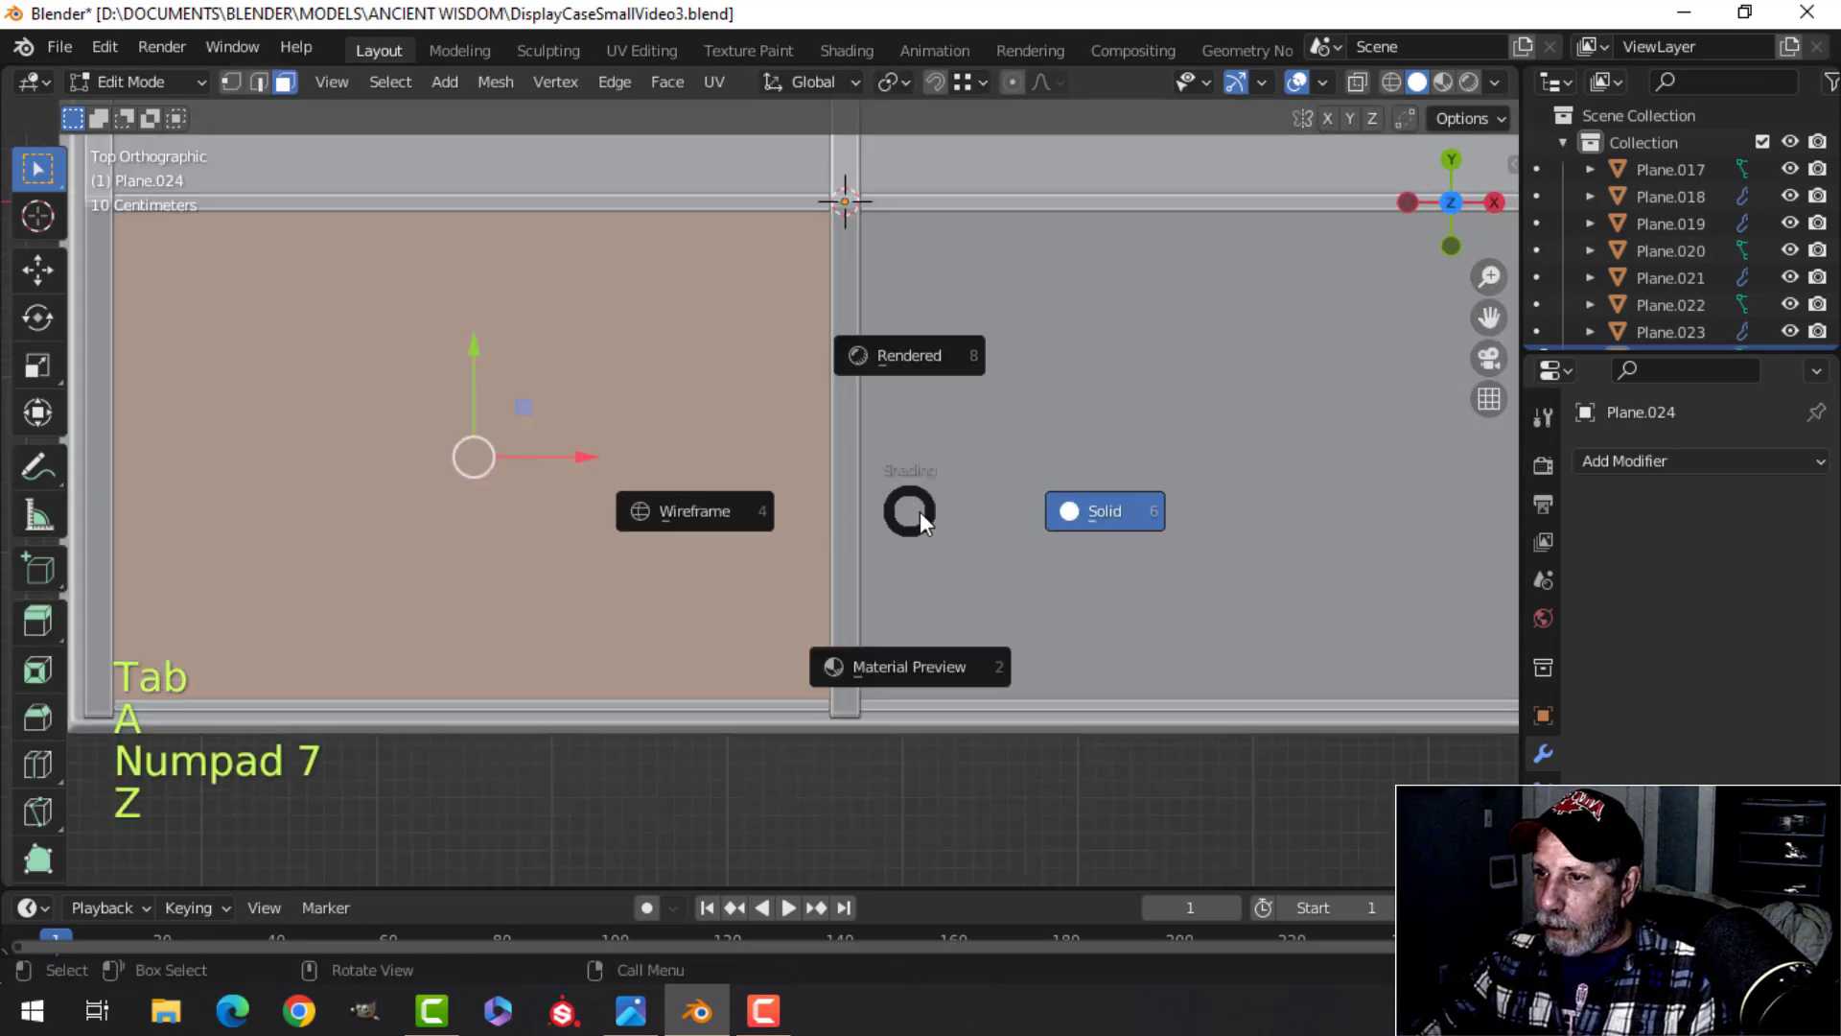
click(809, 457)
key(alt+a)
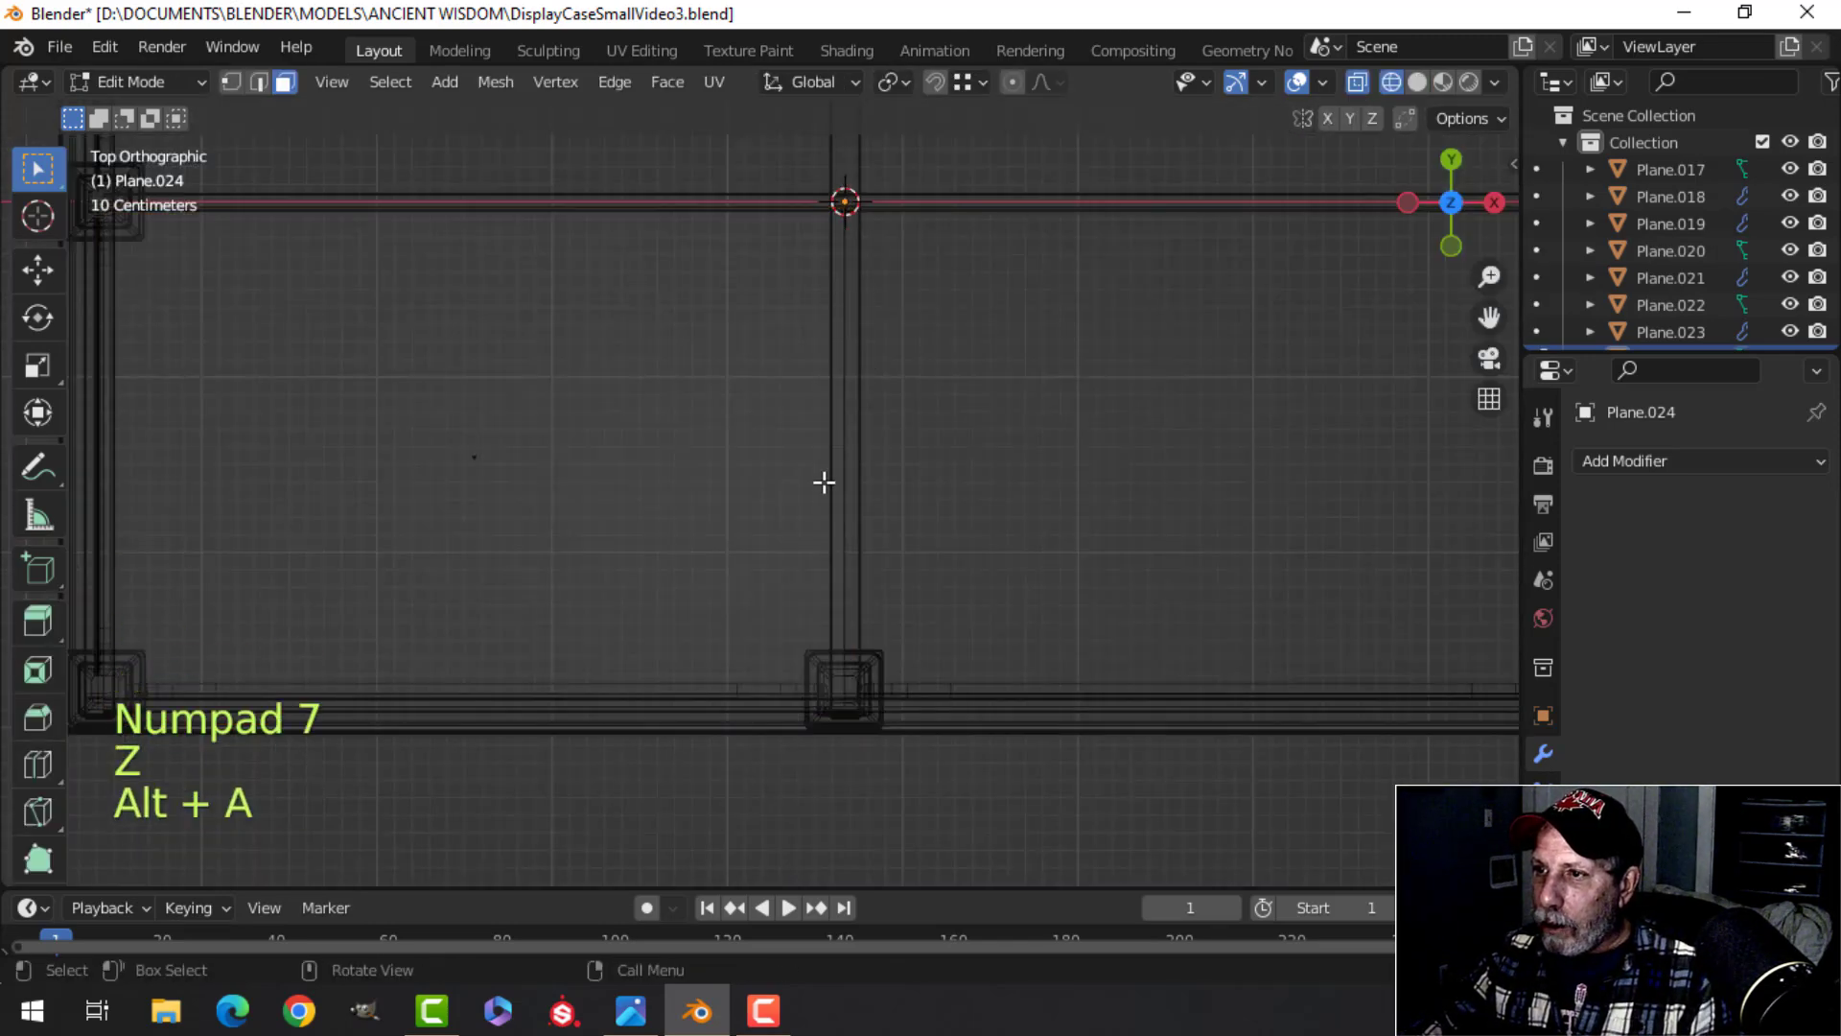
key(b)
drag(821, 153, 873, 838)
drag(954, 463, 940, 453)
key(alt+a)
key(b)
drag(830, 182, 906, 775)
key(alt+a)
Step: Shift the inner edge of the positive X roof panel slightly along X within the middle beam and return to solid shading
key(Tab)
click(994, 213)
key(Tab)
key(b)
drag(831, 178, 848, 867)
drag(959, 451, 962, 452)
scroll(843, 562, down, 2)
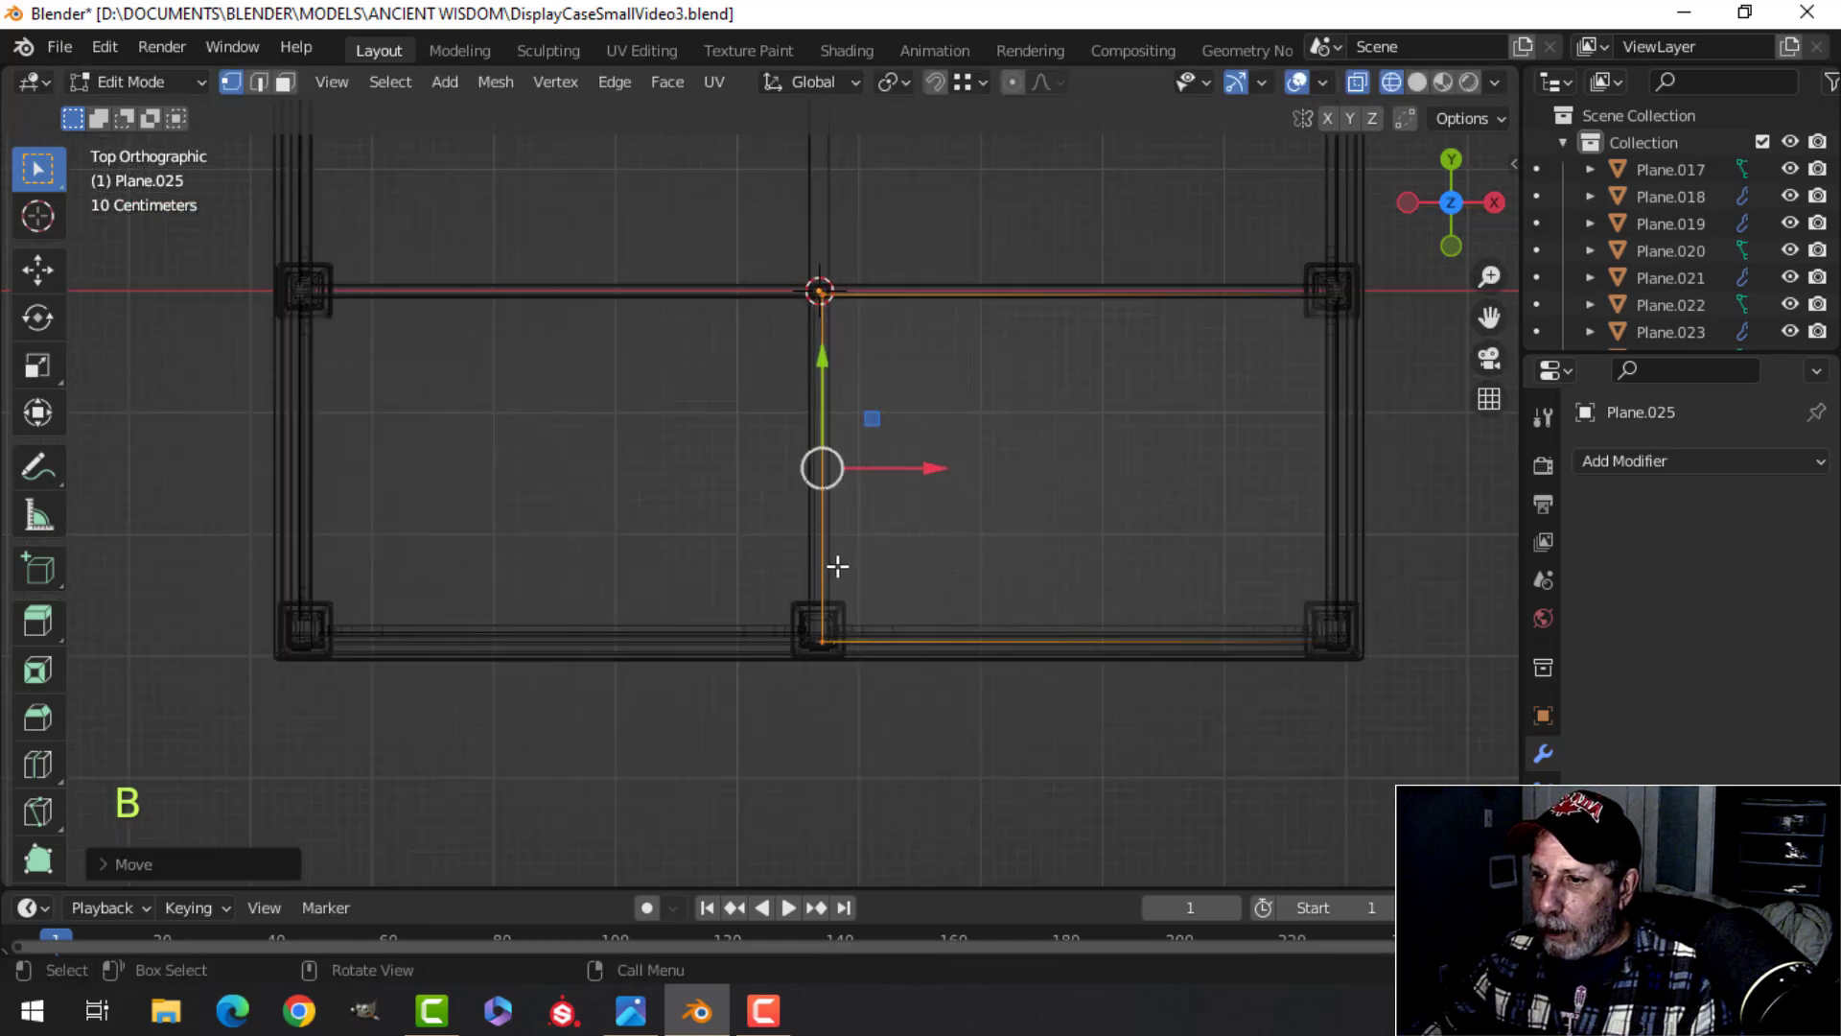
key(a)
shift+middle_drag(953, 563, 764, 588)
key(z)
click(1112, 556)
Step: Select both sloping roof panels and join them into one object
mouse_move(1112, 556)
middle_down()
mouse_move(841, 461)
mouse_move(845, 556)
middle_up()
scroll(921, 485, down, 3)
key(Tab)
key(alt+a)
middle_drag(845, 557, 832, 480)
scroll(834, 489, up, 2)
shift+middle_drag(854, 554, 1093, 542)
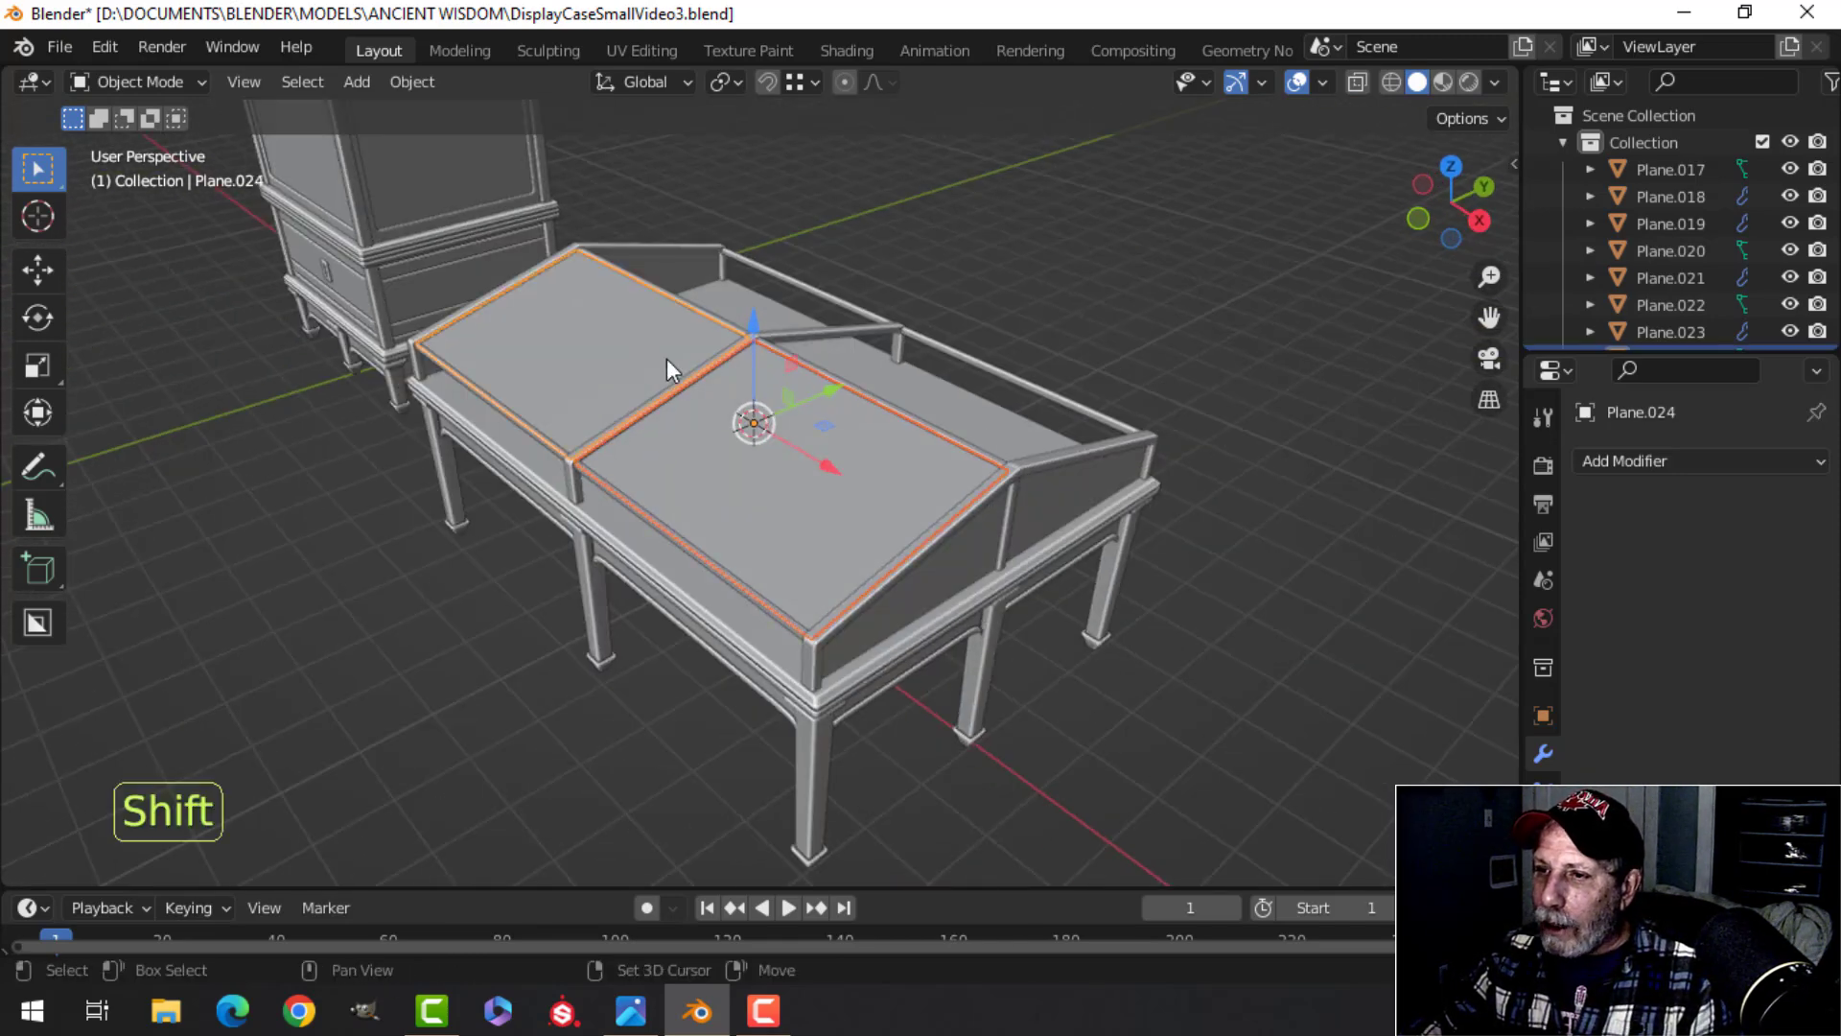
key(ctrl+j)
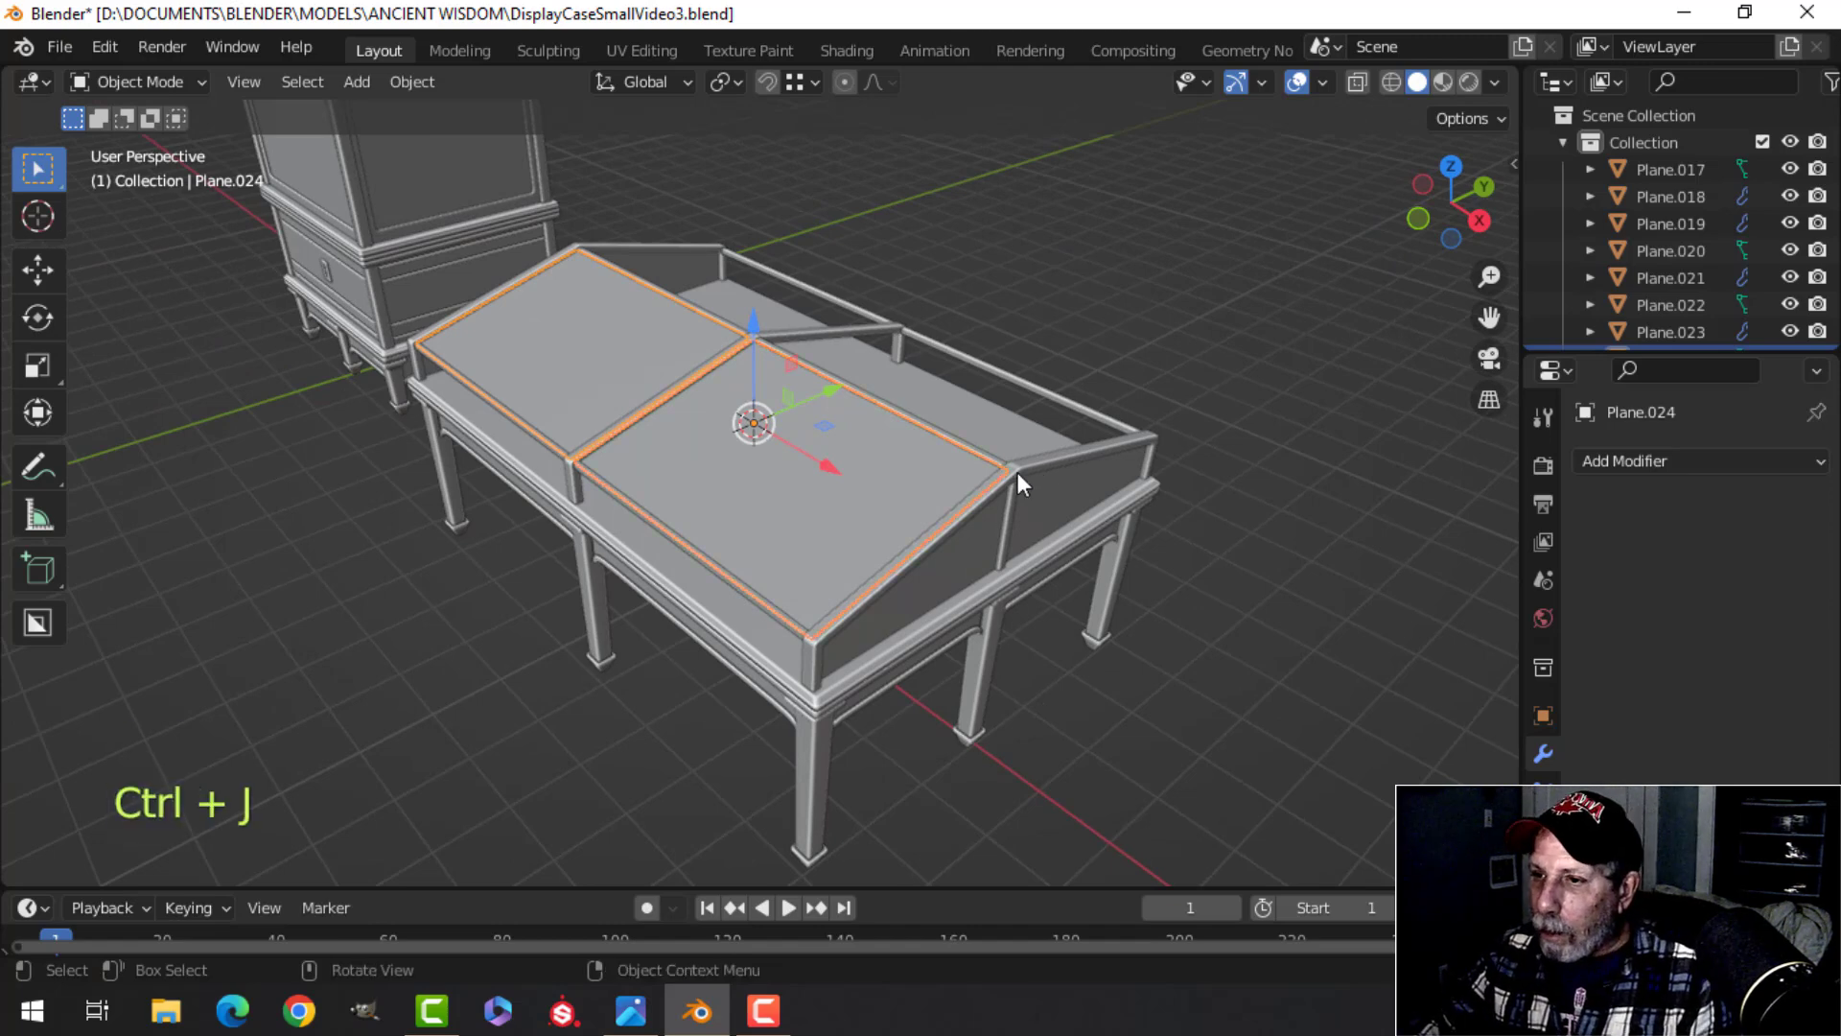
Step: Add a Mirror modifier on the Y axis only to the joined roof panels and save the file
middle_drag(1020, 468, 896, 491)
click(745, 469)
middle_drag(745, 469, 1295, 480)
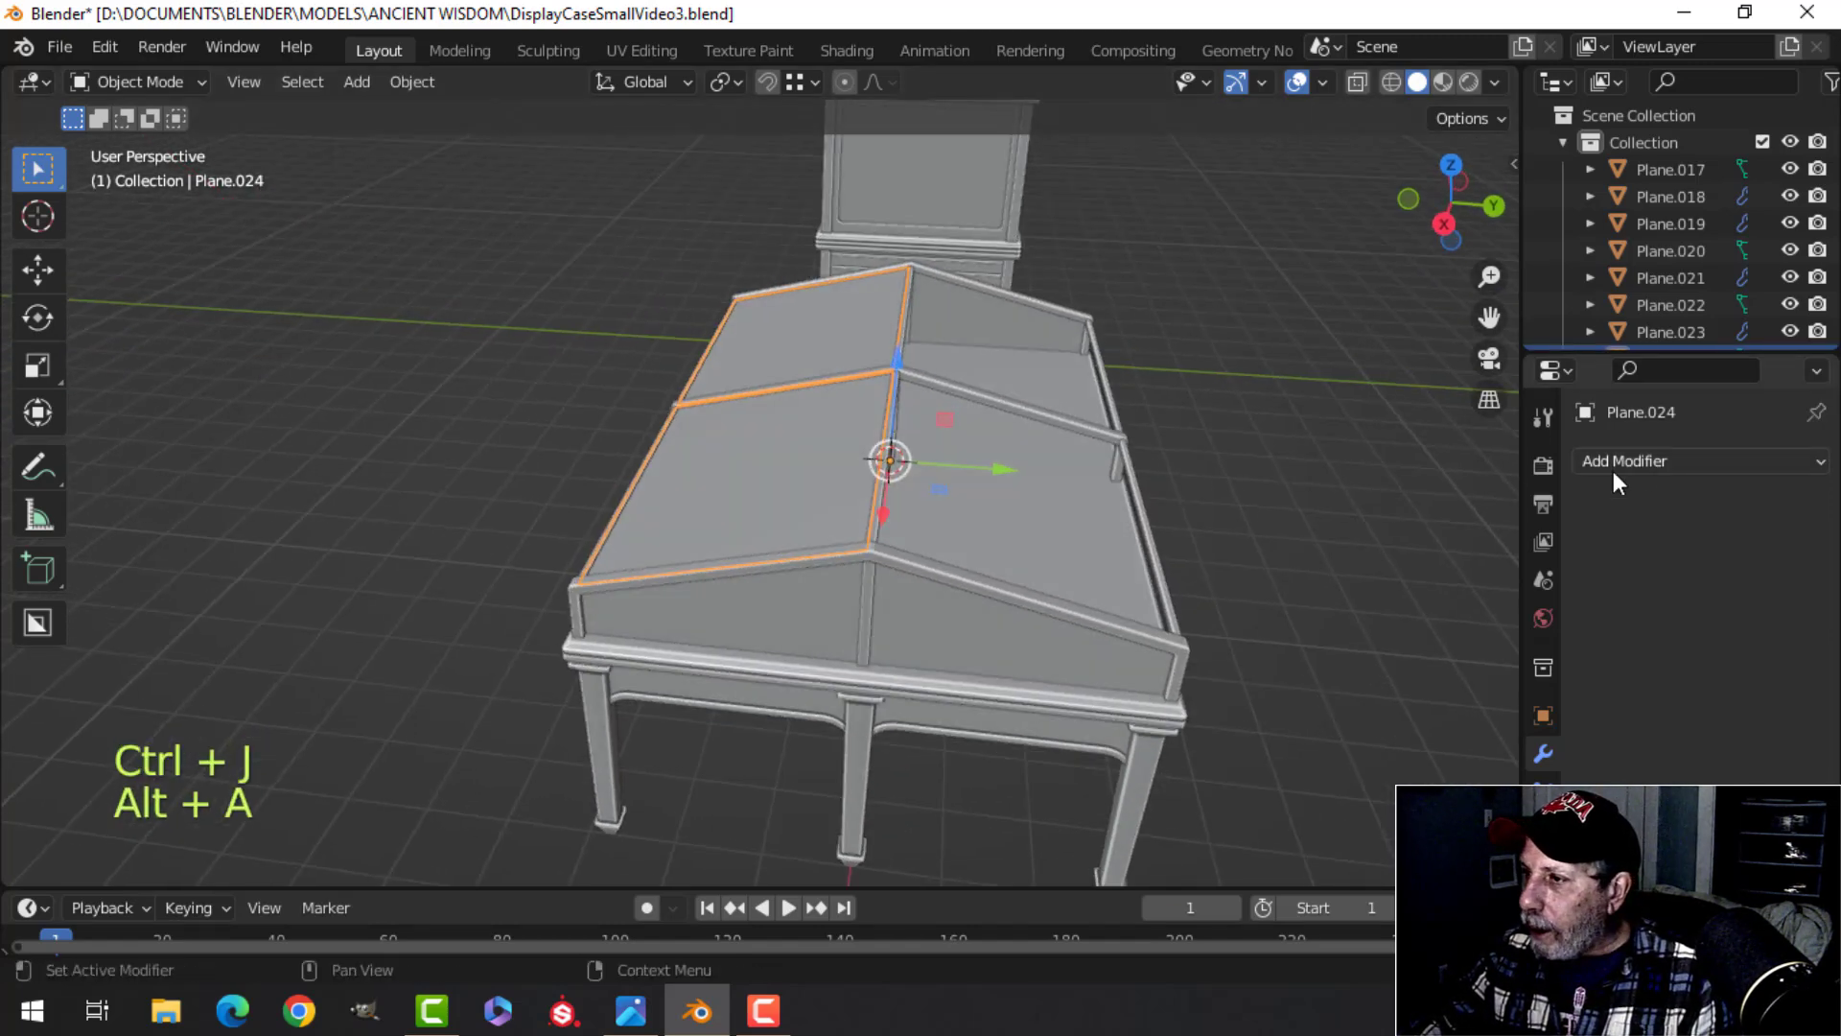
click(1582, 461)
click(1295, 774)
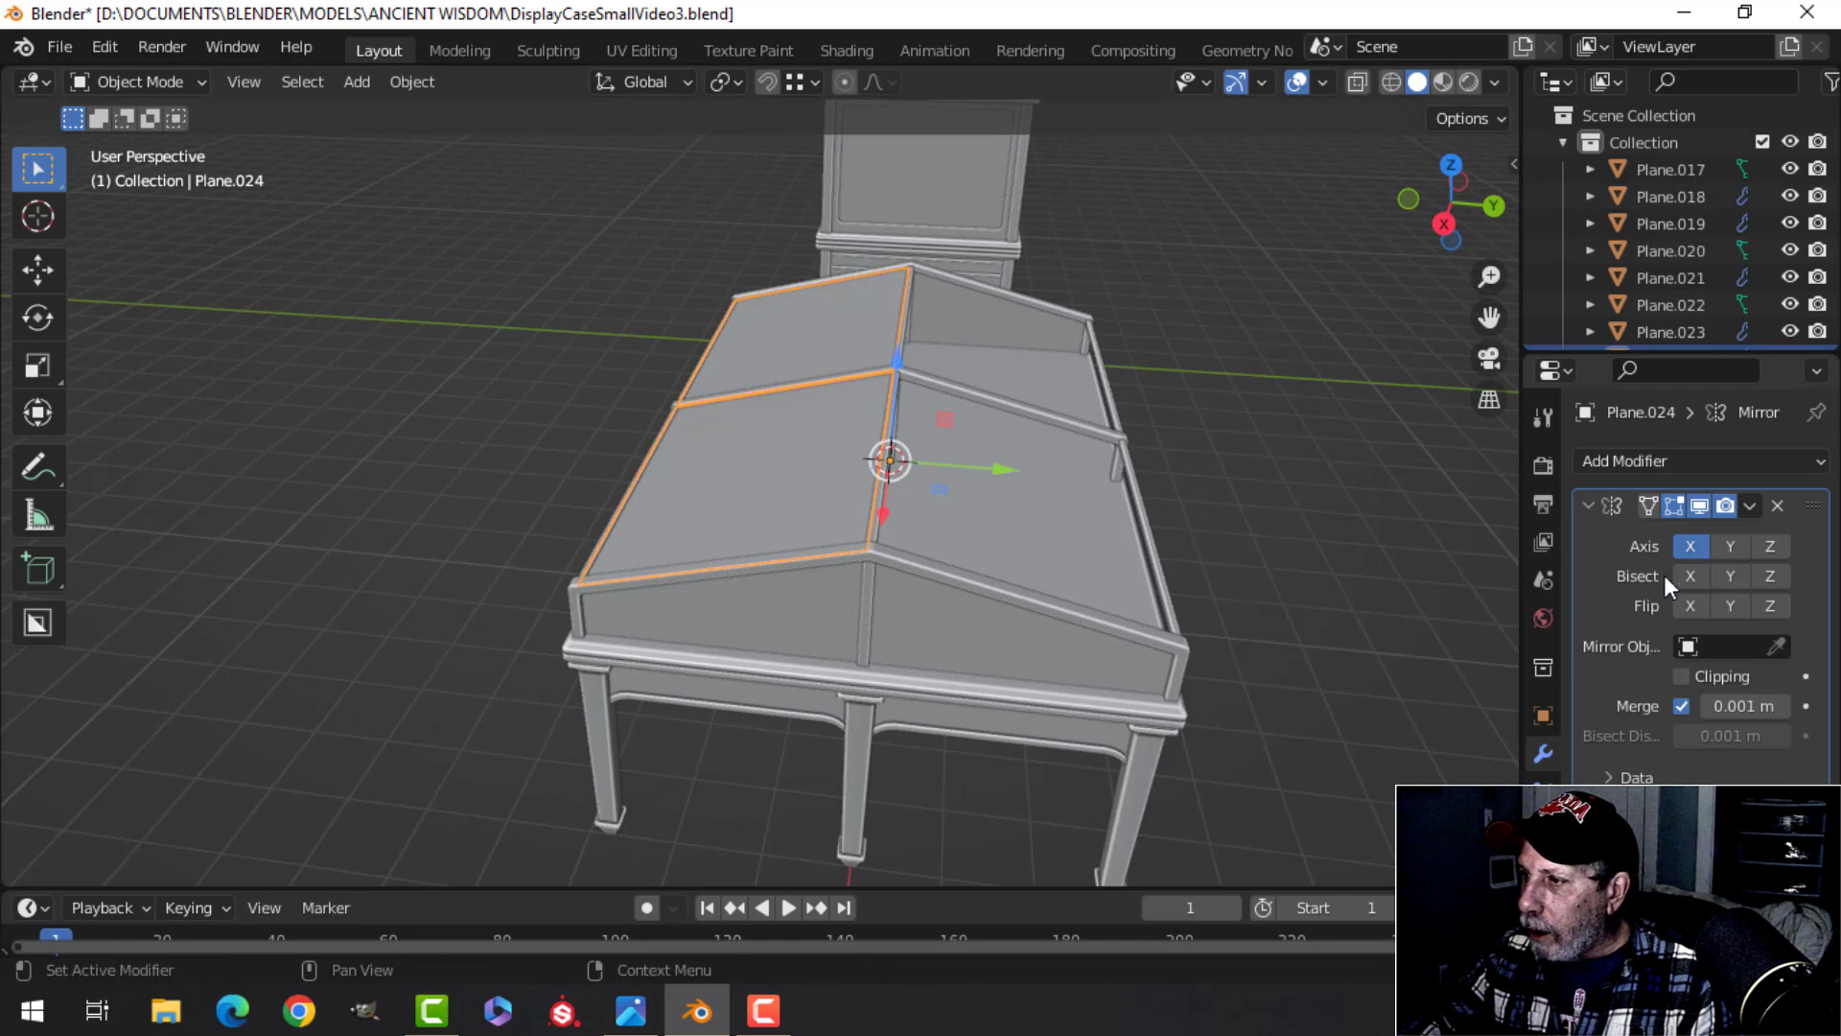
click(1731, 546)
key(alt+a)
middle_drag(1179, 539, 676, 525)
scroll(755, 521, up, 3)
scroll(865, 574, down, 2)
shift+middle_drag(865, 573, 821, 526)
key(ctrl+s)
Step: Duplicate a vertical edge of the middle frame's front post, shift it along negative X and separate it into its own object
middle_drag(694, 516, 844, 472)
scroll(894, 487, up, 3)
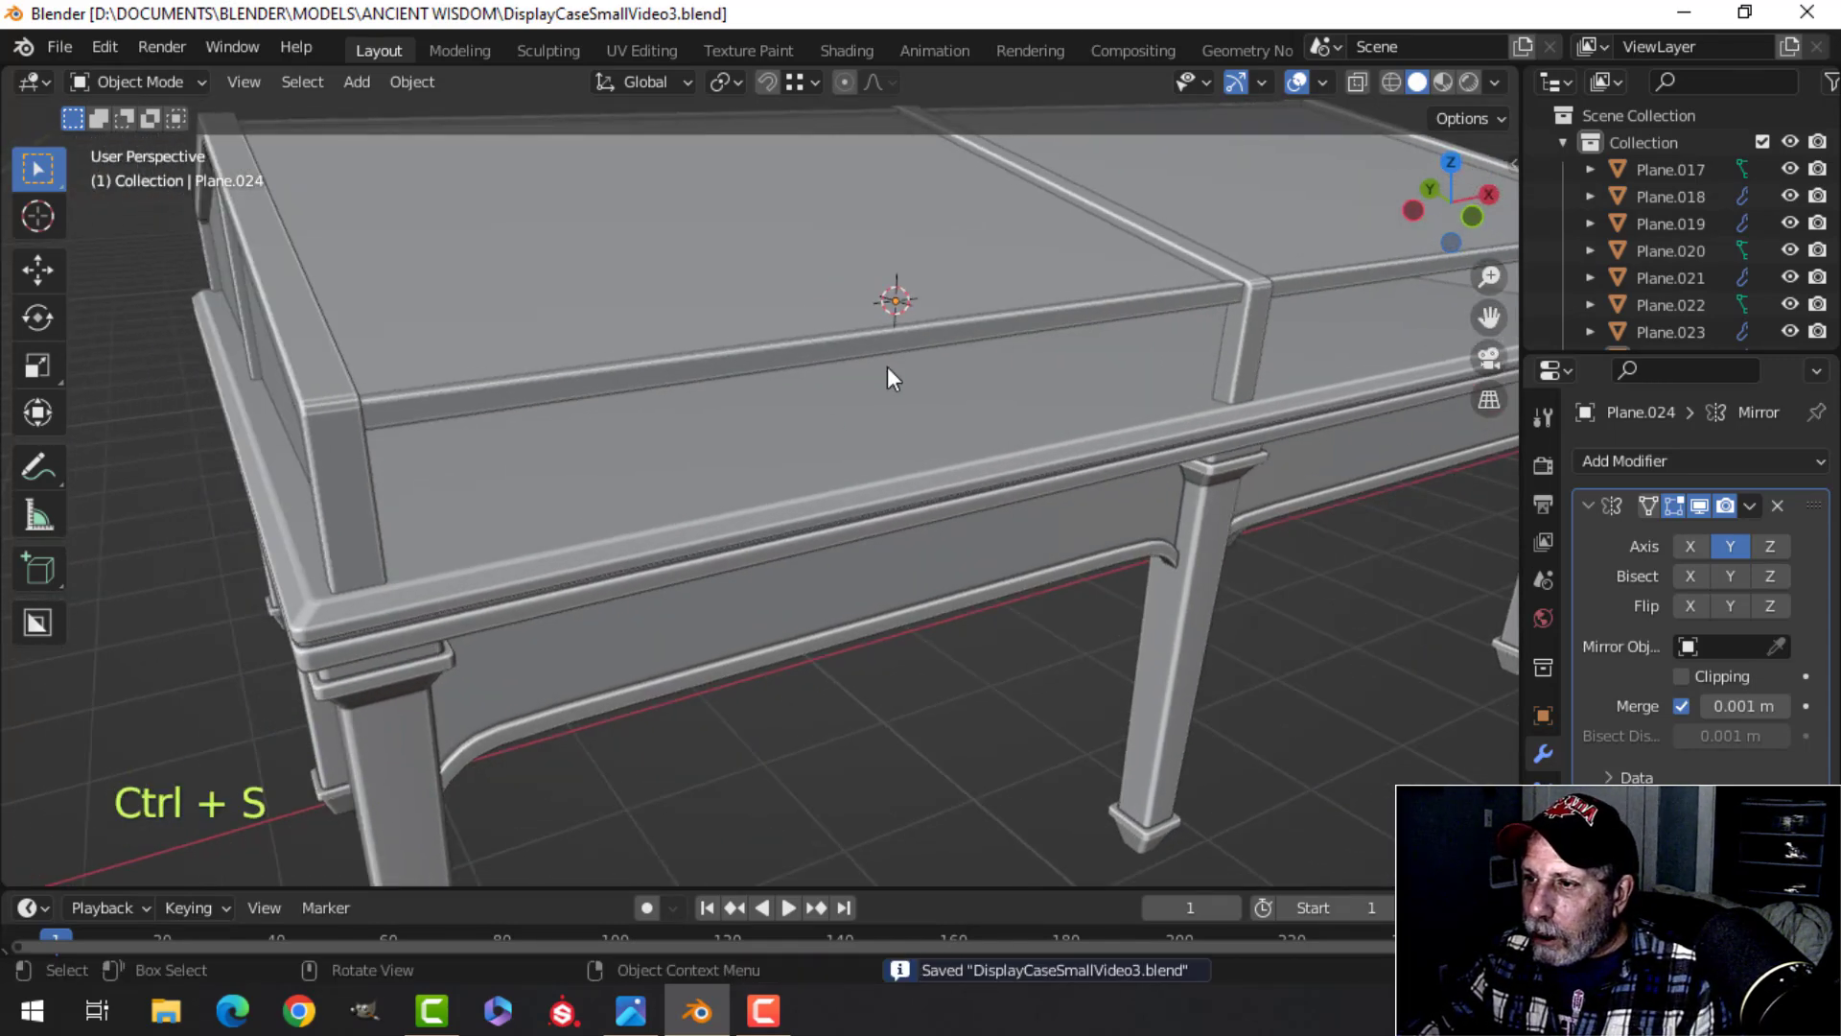
scroll(888, 366, down, 4)
middle_drag(1013, 516, 929, 521)
scroll(1021, 464, up, 5)
click(1058, 448)
key(Tab)
mouse_move(1059, 450)
middle_down()
mouse_move(1073, 458)
mouse_move(1065, 417)
middle_up()
key(alt+a)
key(shift+d)
right_click(1050, 427)
drag(1051, 427, 992, 428)
key(p)
click(1187, 415)
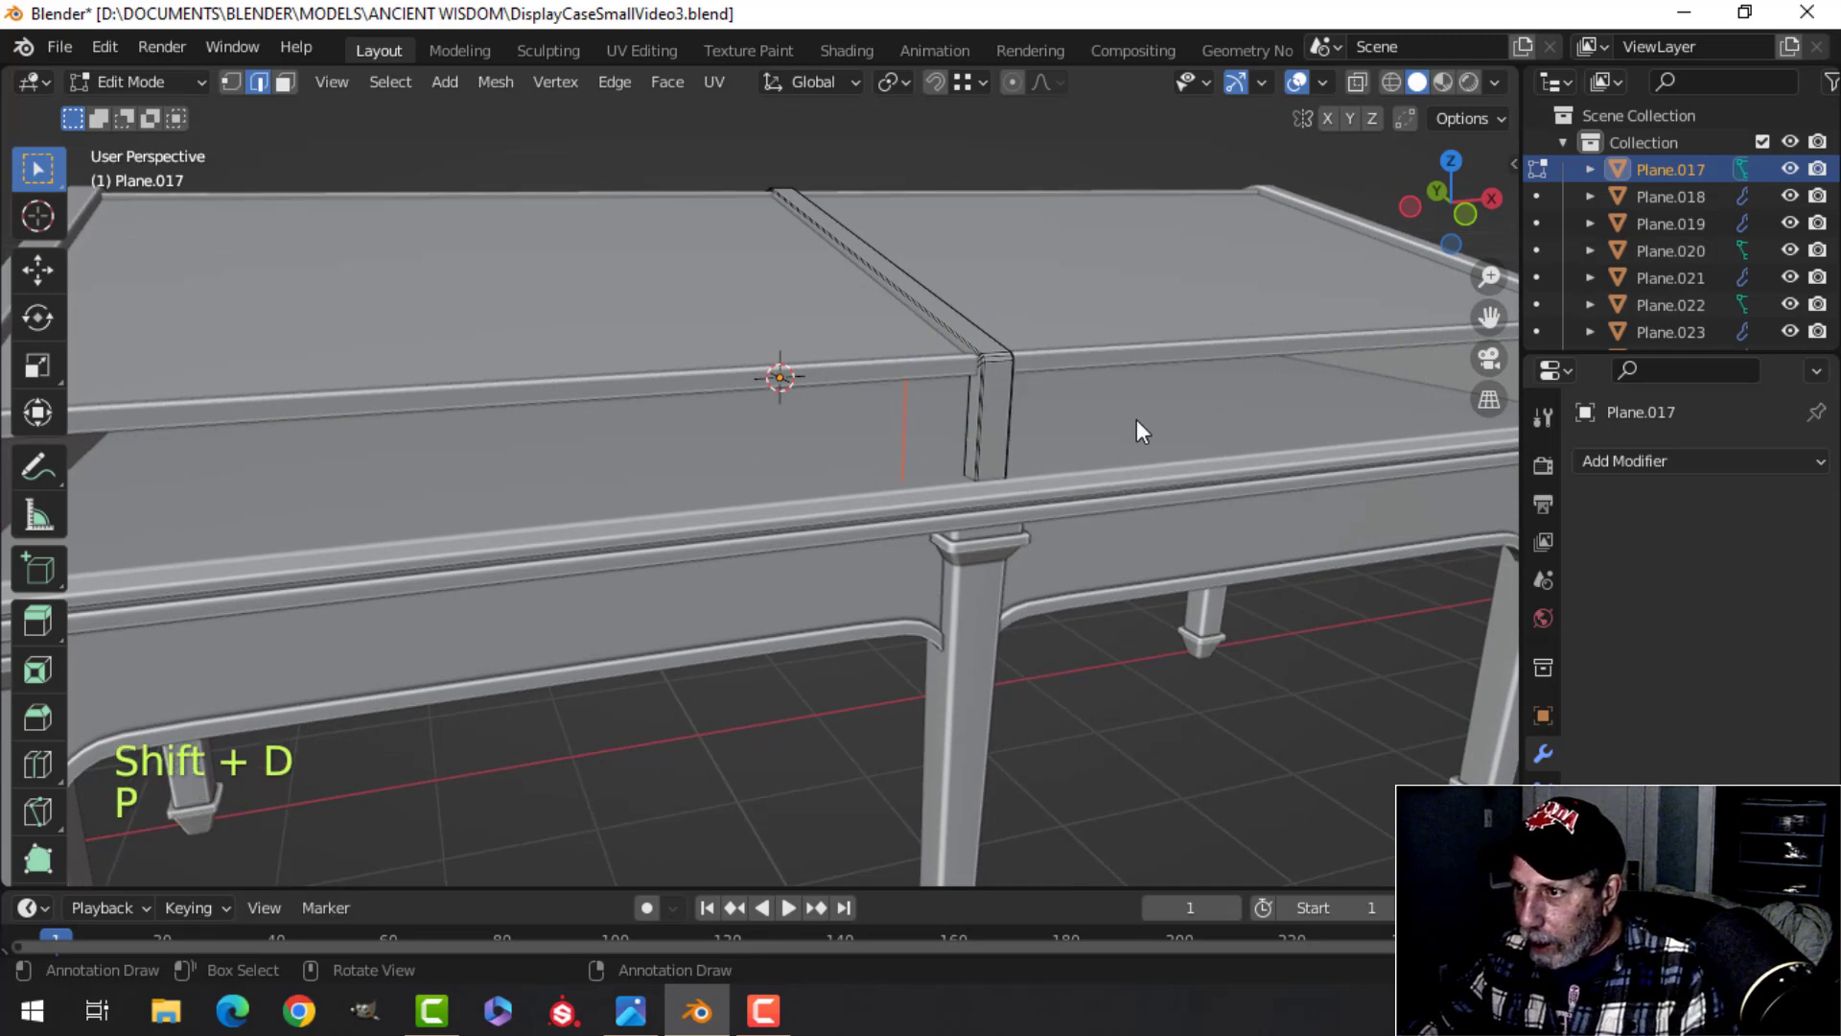
Step: Scale the separated vertical edge to fit the opening between the table top and the front rail
key(Tab)
key(alt+a)
click(915, 423)
key(Tab)
key(a)
middle_drag(1112, 446, 1129, 461)
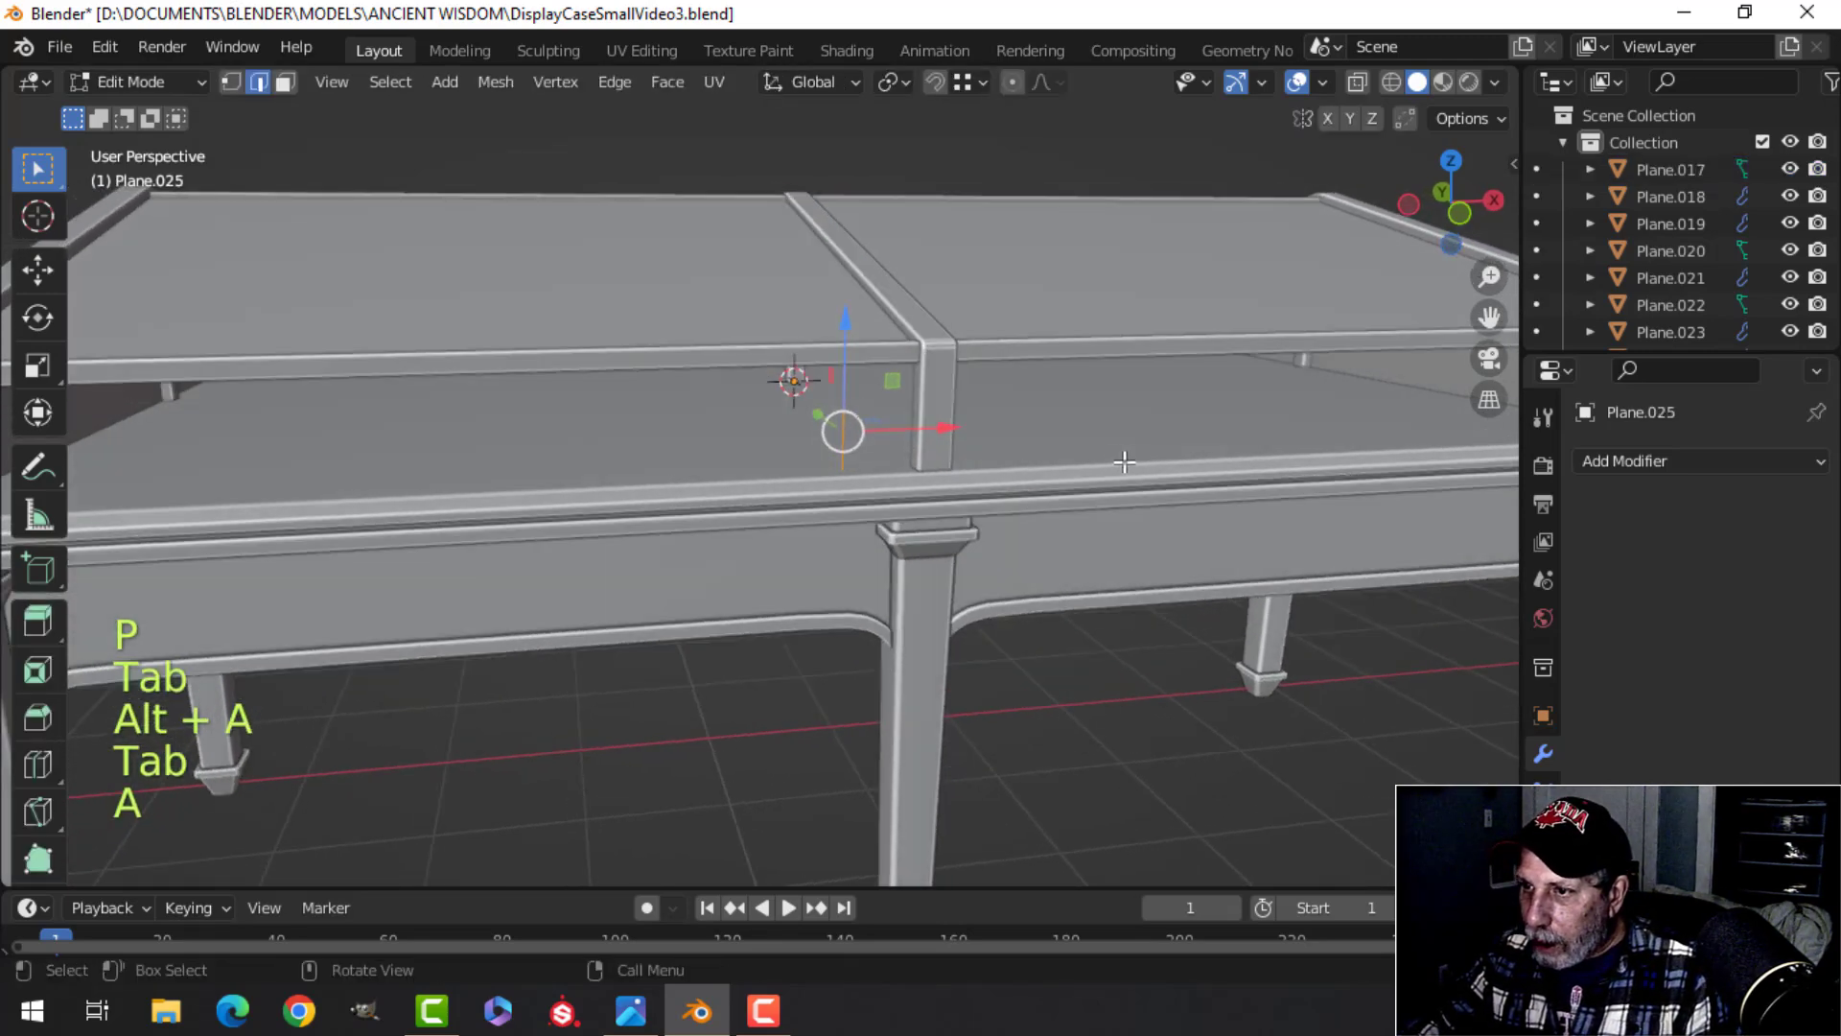
key(s)
click(1130, 460)
Step: Raise the vertical edge along Z to the front rail and shift it along X into the middle post in front wireframe view
key(KP_1)
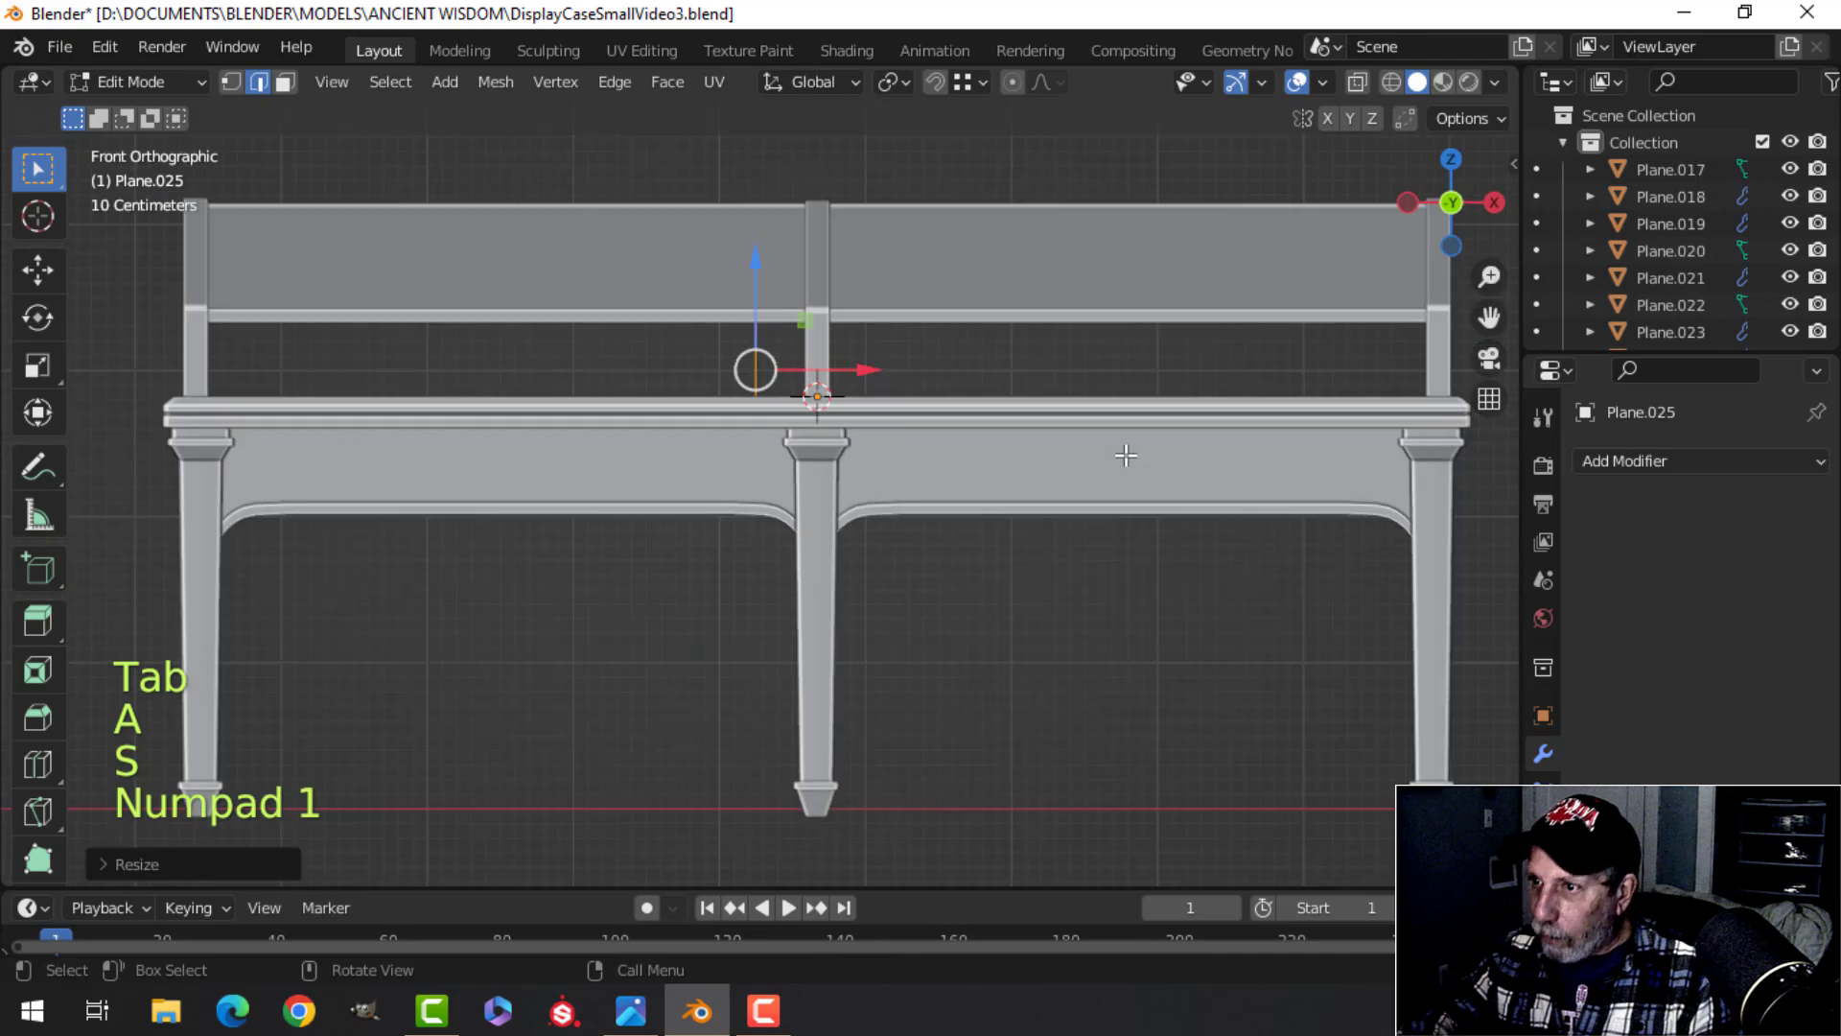
key(z)
click(863, 454)
scroll(959, 518, up, 4)
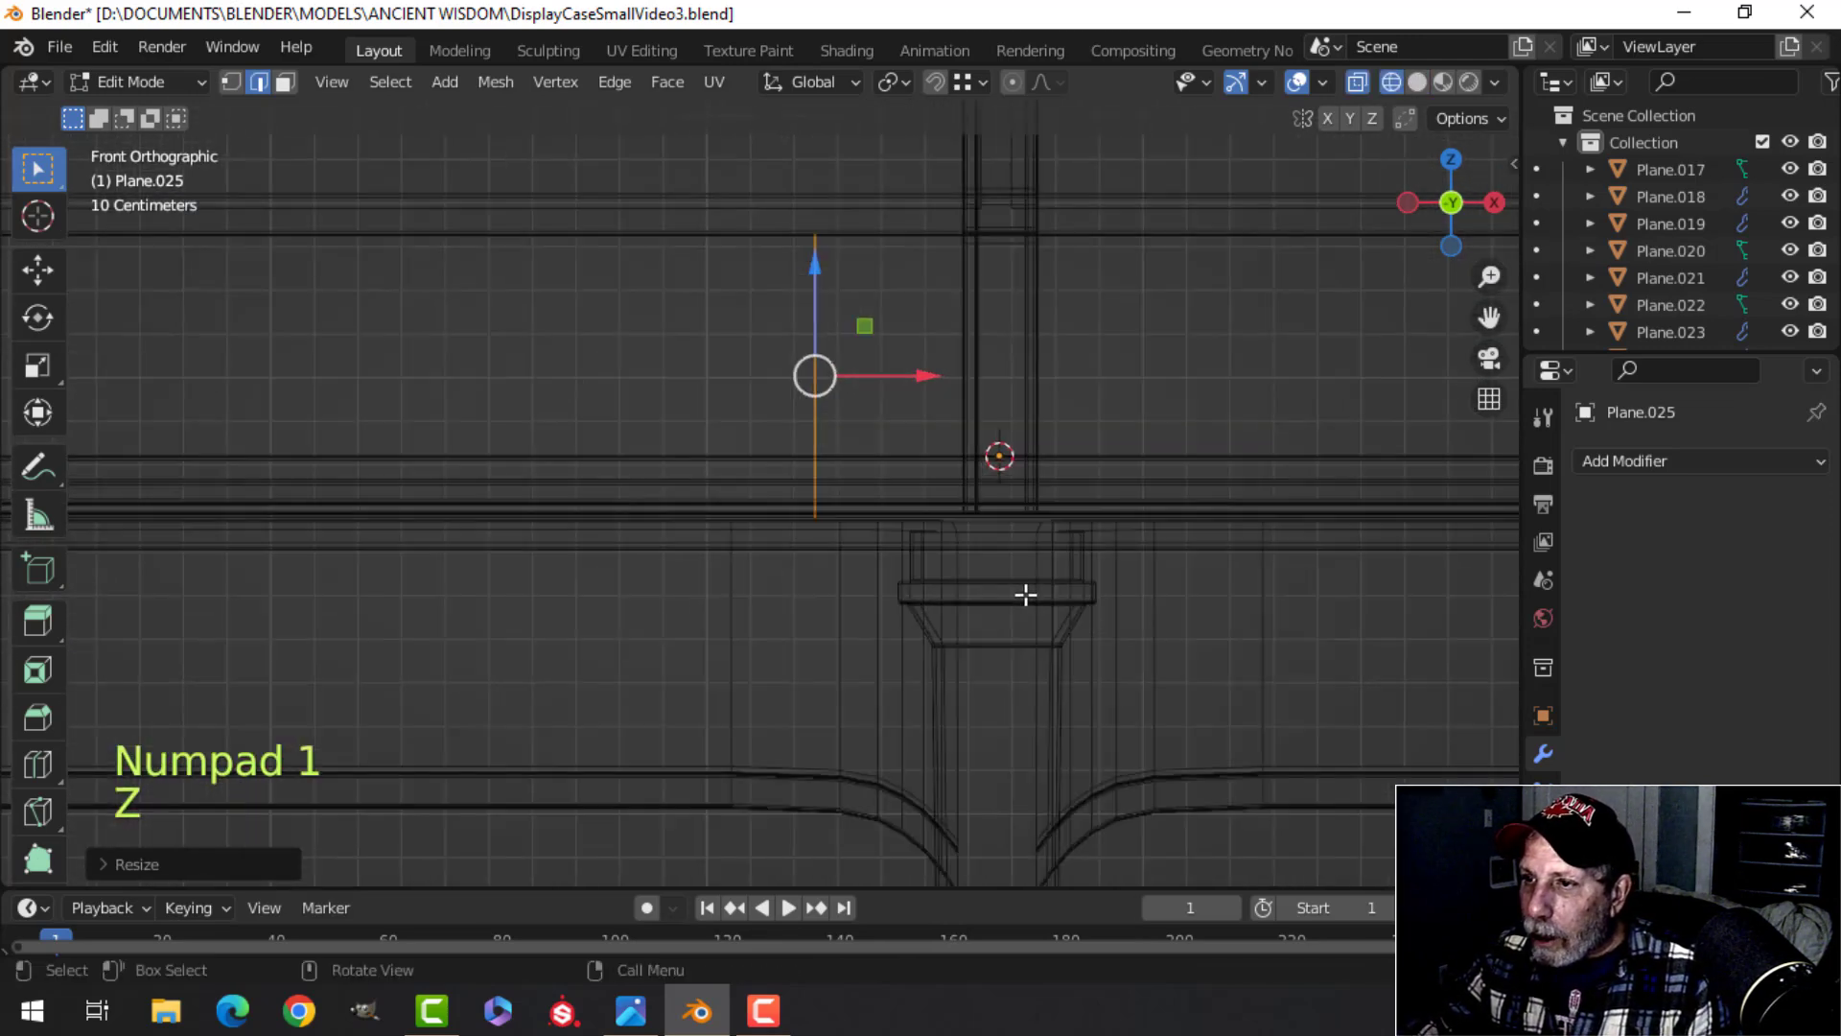
drag(814, 262, 840, 232)
drag(888, 347, 1072, 355)
Step: Extrude the vertical edge along negative X into the corner post to form the front side panel
scroll(1058, 432, down, 4)
shift+middle_drag(1043, 494, 1178, 524)
scroll(1113, 518, down, 2)
key(e)
drag(1066, 464, 810, 464)
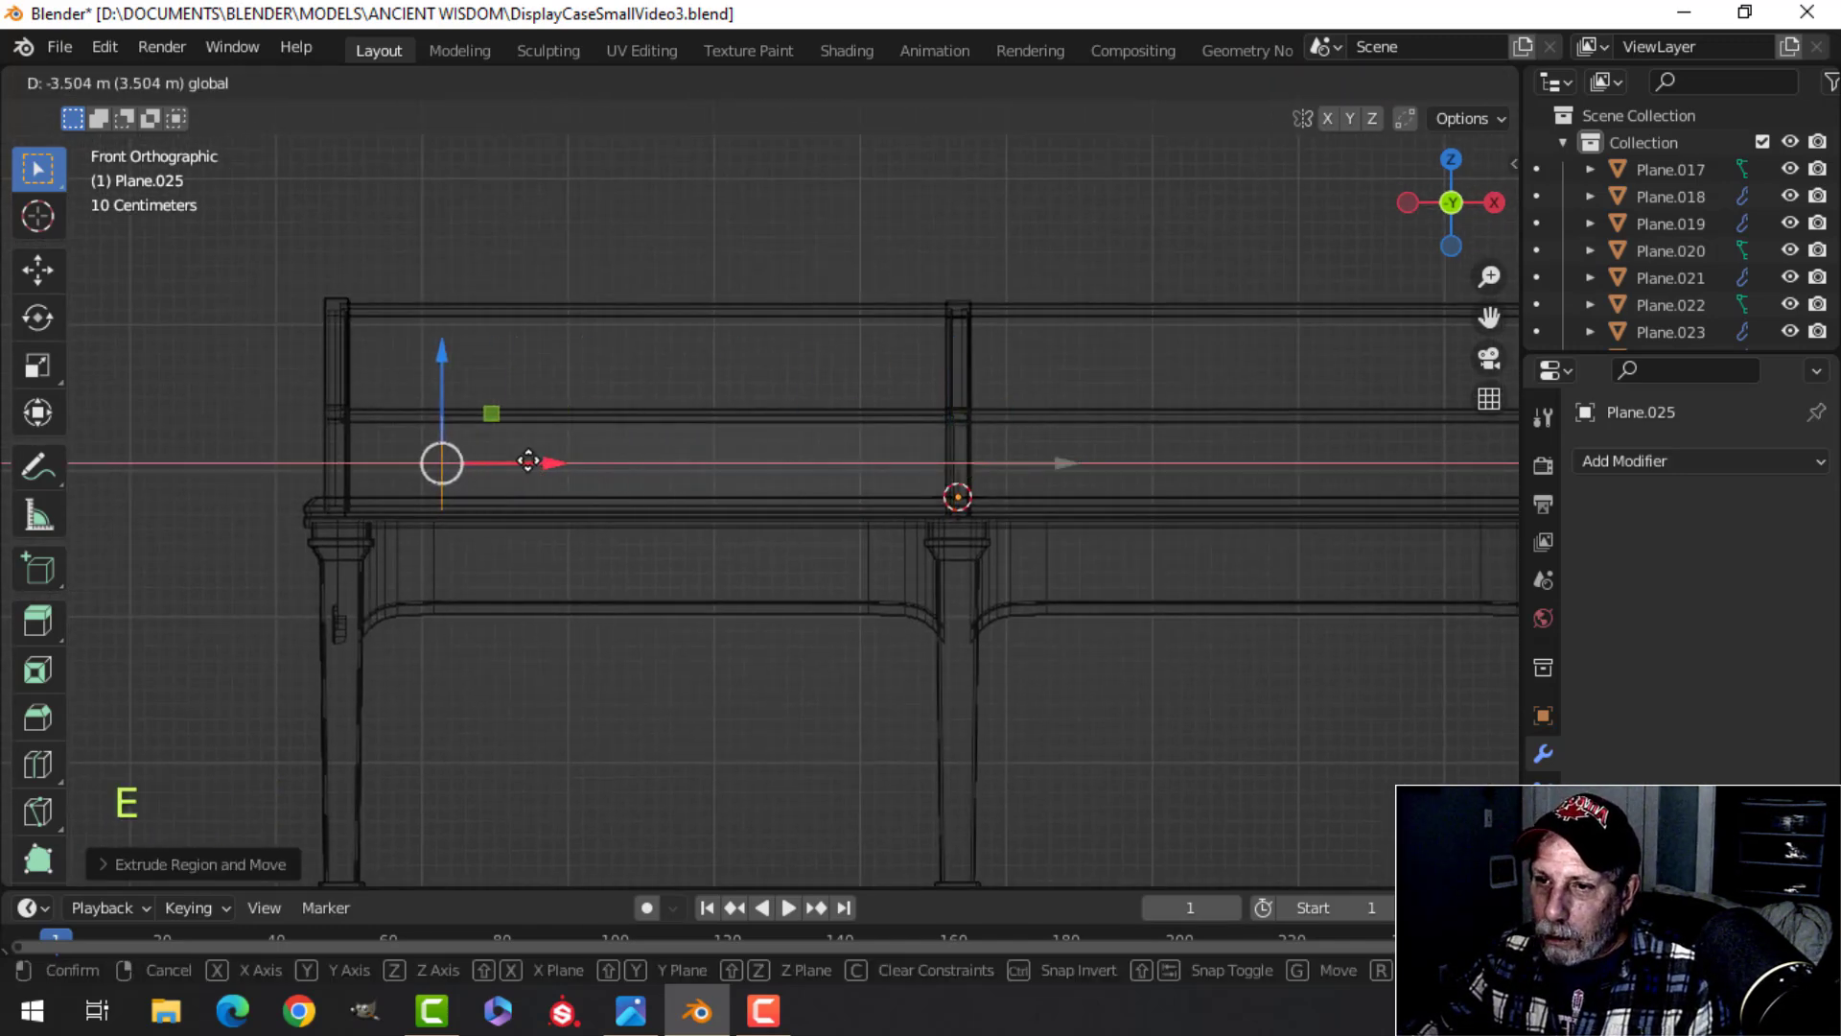
drag(434, 448, 435, 448)
key(z)
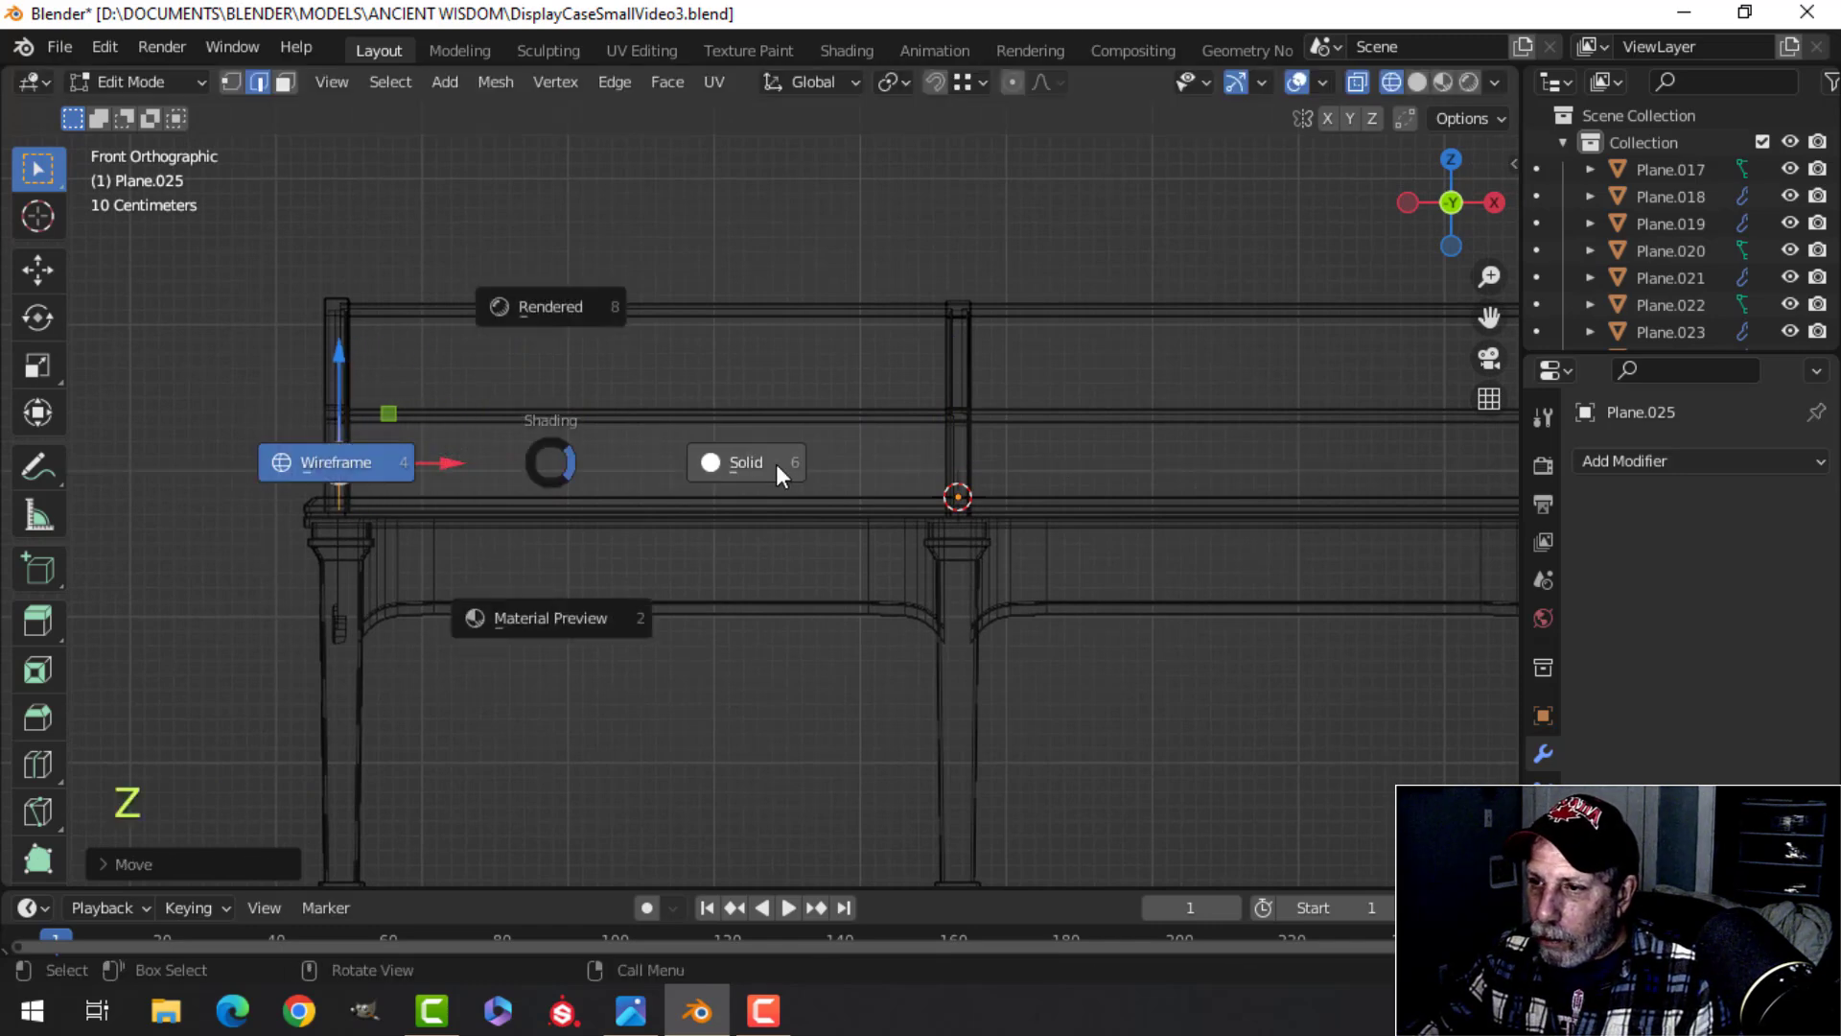
click(739, 467)
mouse_move(738, 467)
middle_down()
mouse_move(892, 551)
mouse_move(948, 610)
mouse_move(946, 567)
middle_up()
scroll(891, 551, up, 1)
key(Tab)
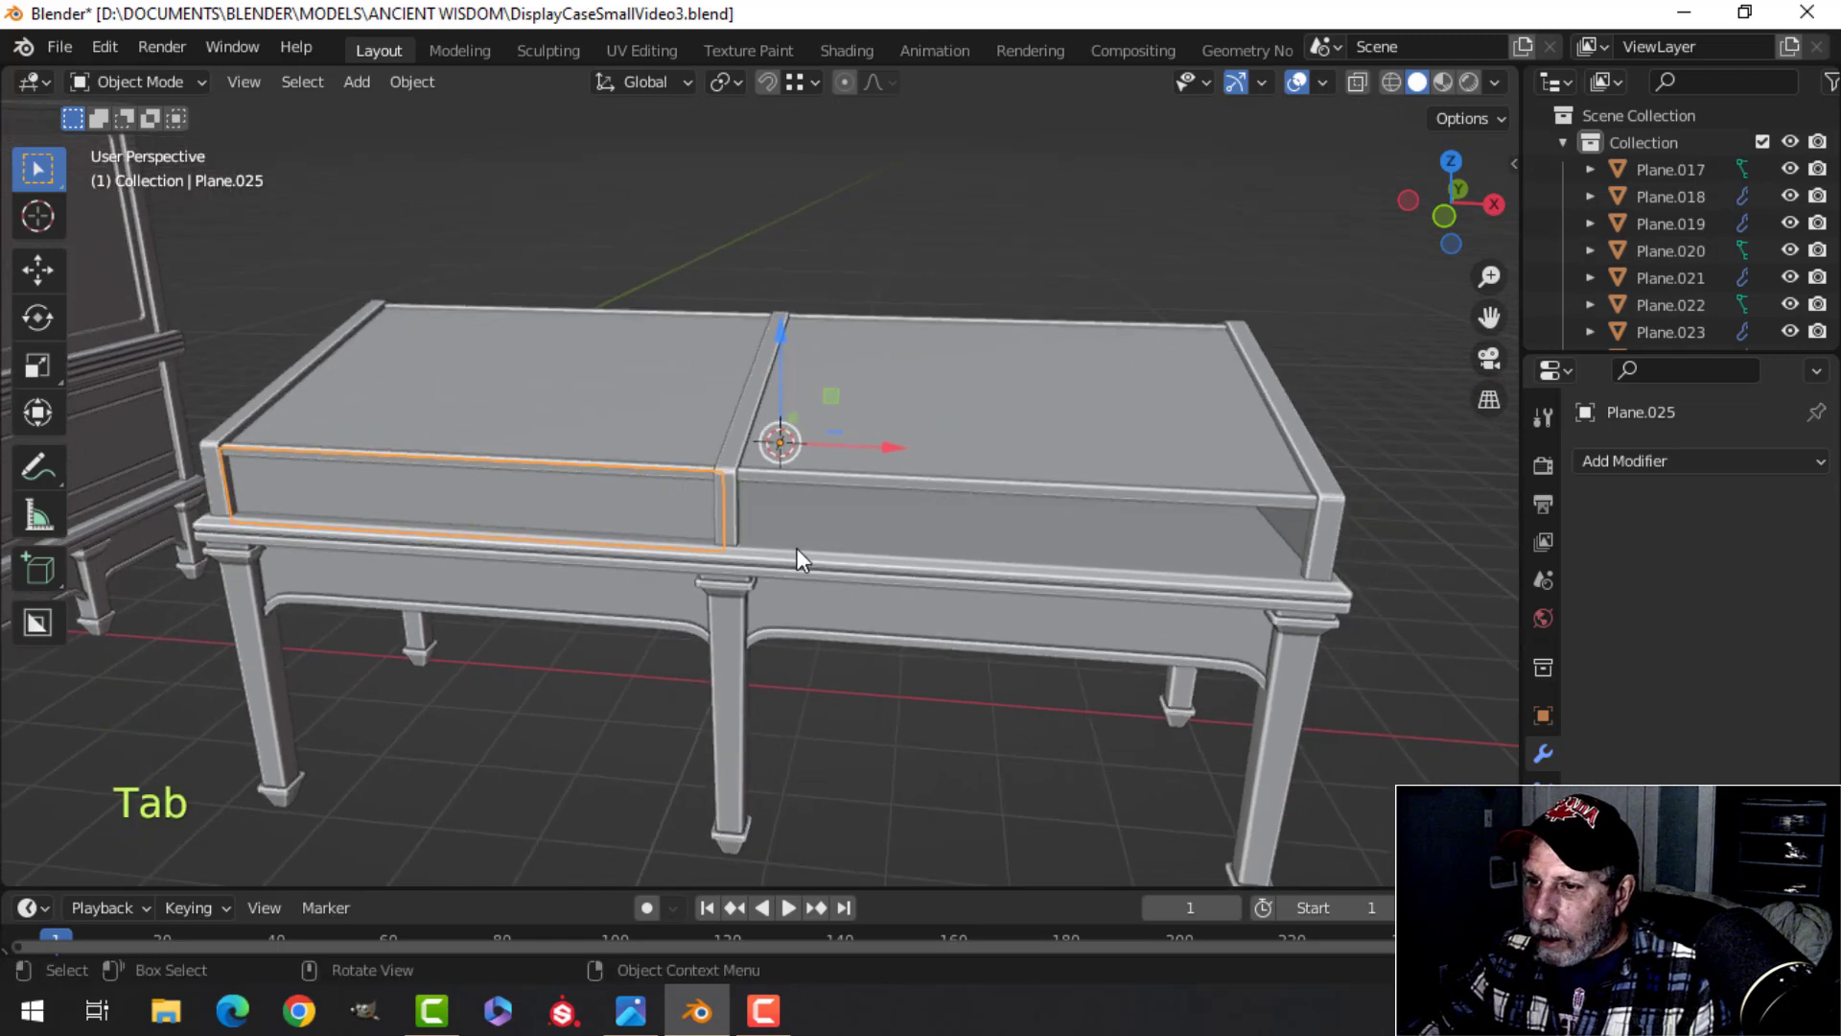
Step: Nudge the front side panel's inner edge along X within the middle post in wireframe shading
scroll(798, 549, up, 5)
key(Tab)
key(z)
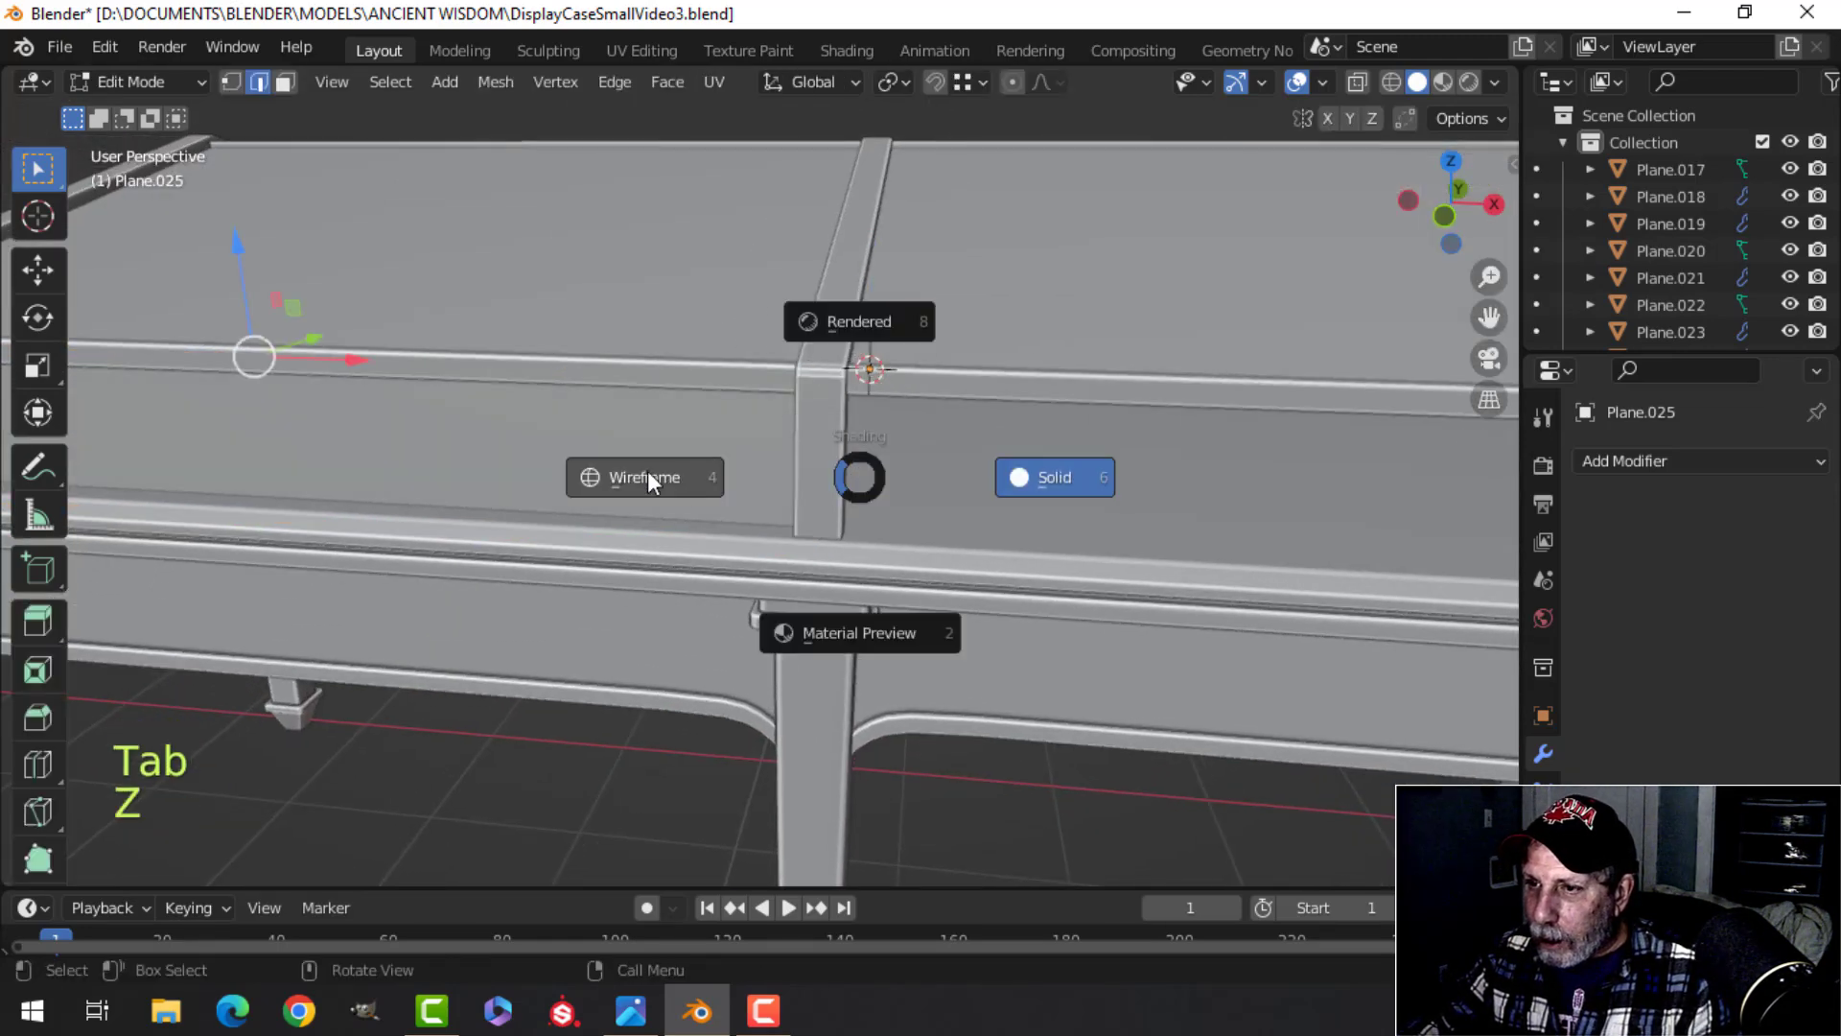
click(683, 479)
key(b)
drag(782, 341, 872, 648)
drag(919, 471, 933, 475)
key(z)
click(1093, 476)
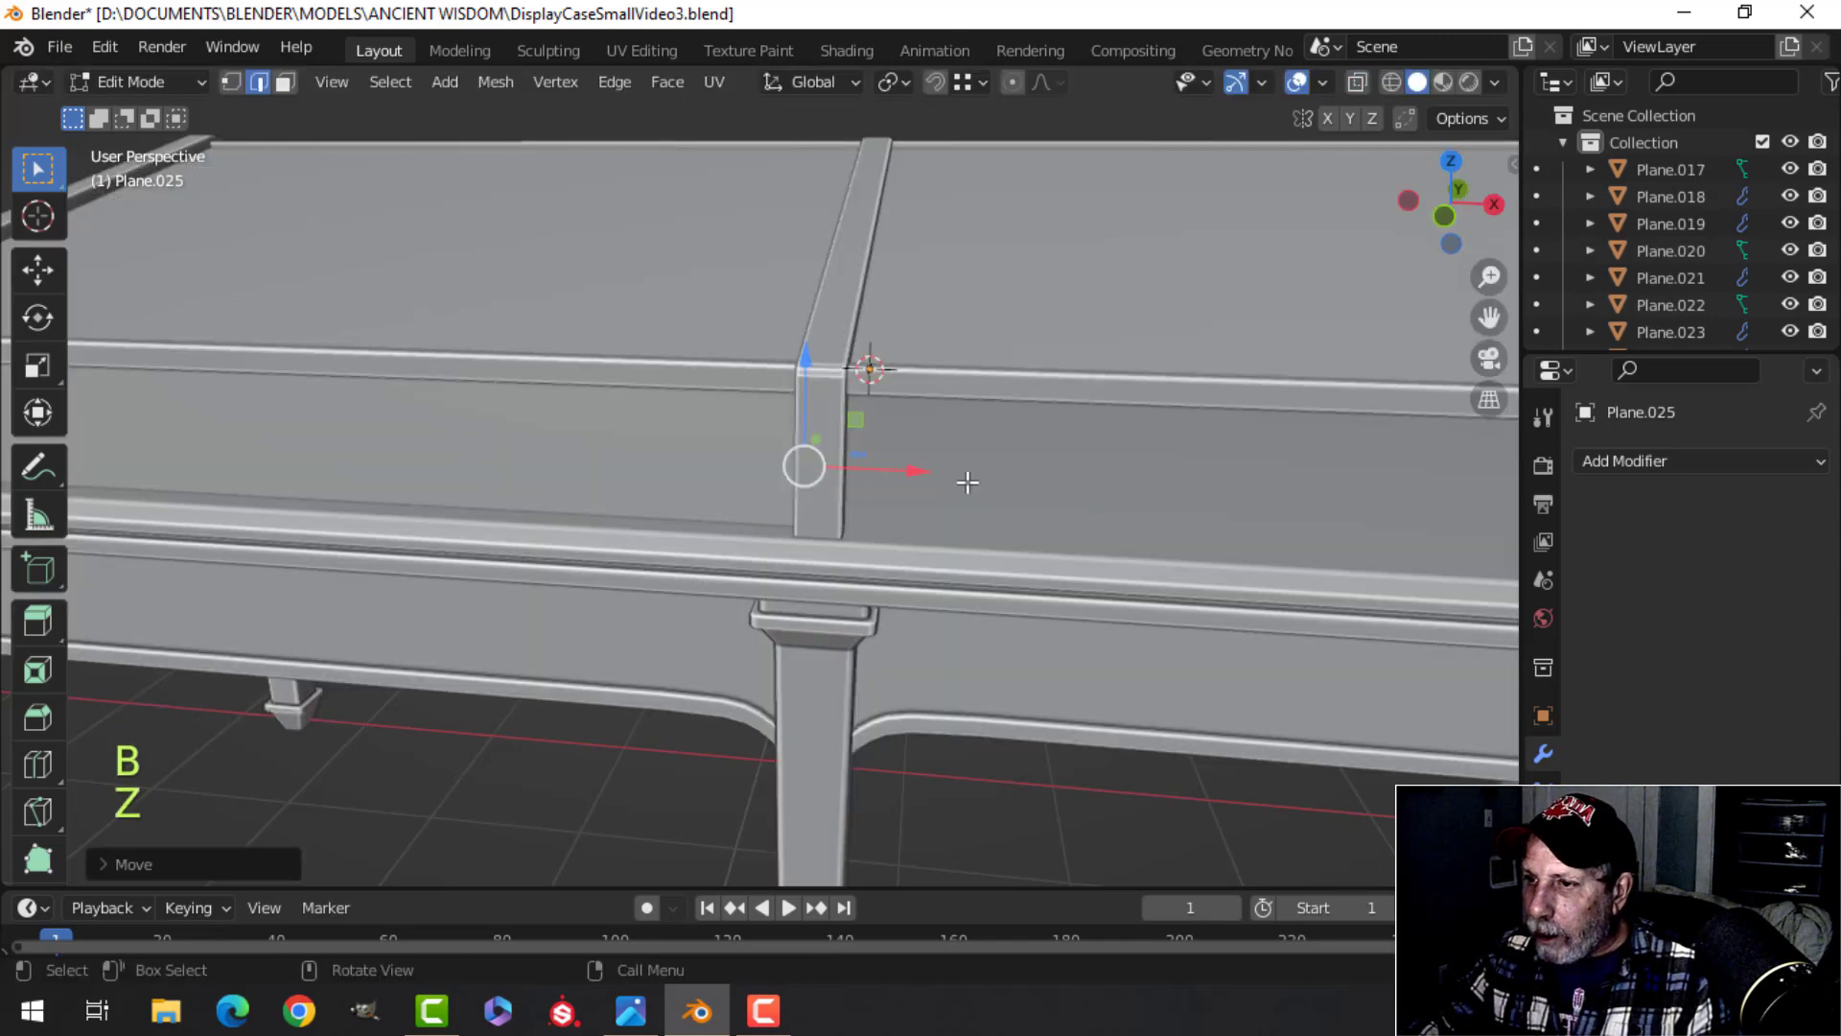
Step: Add a Mirror modifier to the front side panel in Object Mode, mirroring it across the X and Y axes
key(Tab)
key(alt+a)
click(697, 449)
click(1671, 462)
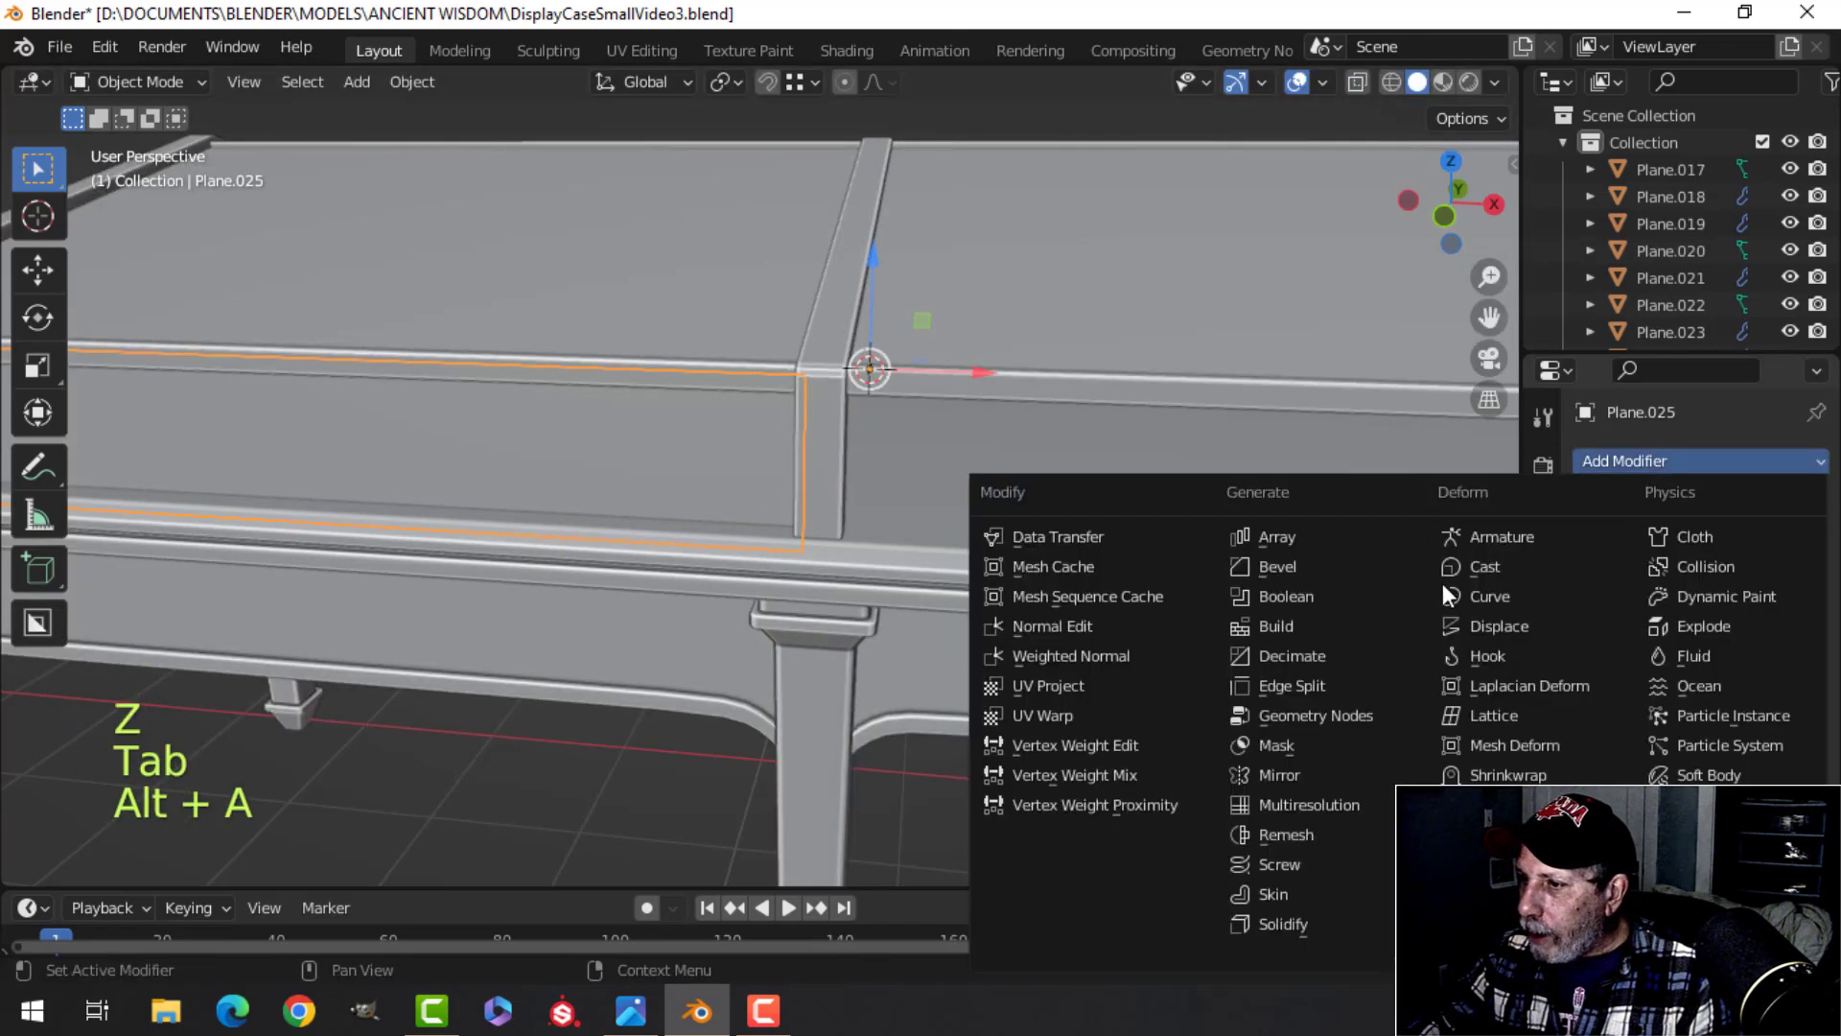
click(1338, 773)
scroll(1240, 675, down, 4)
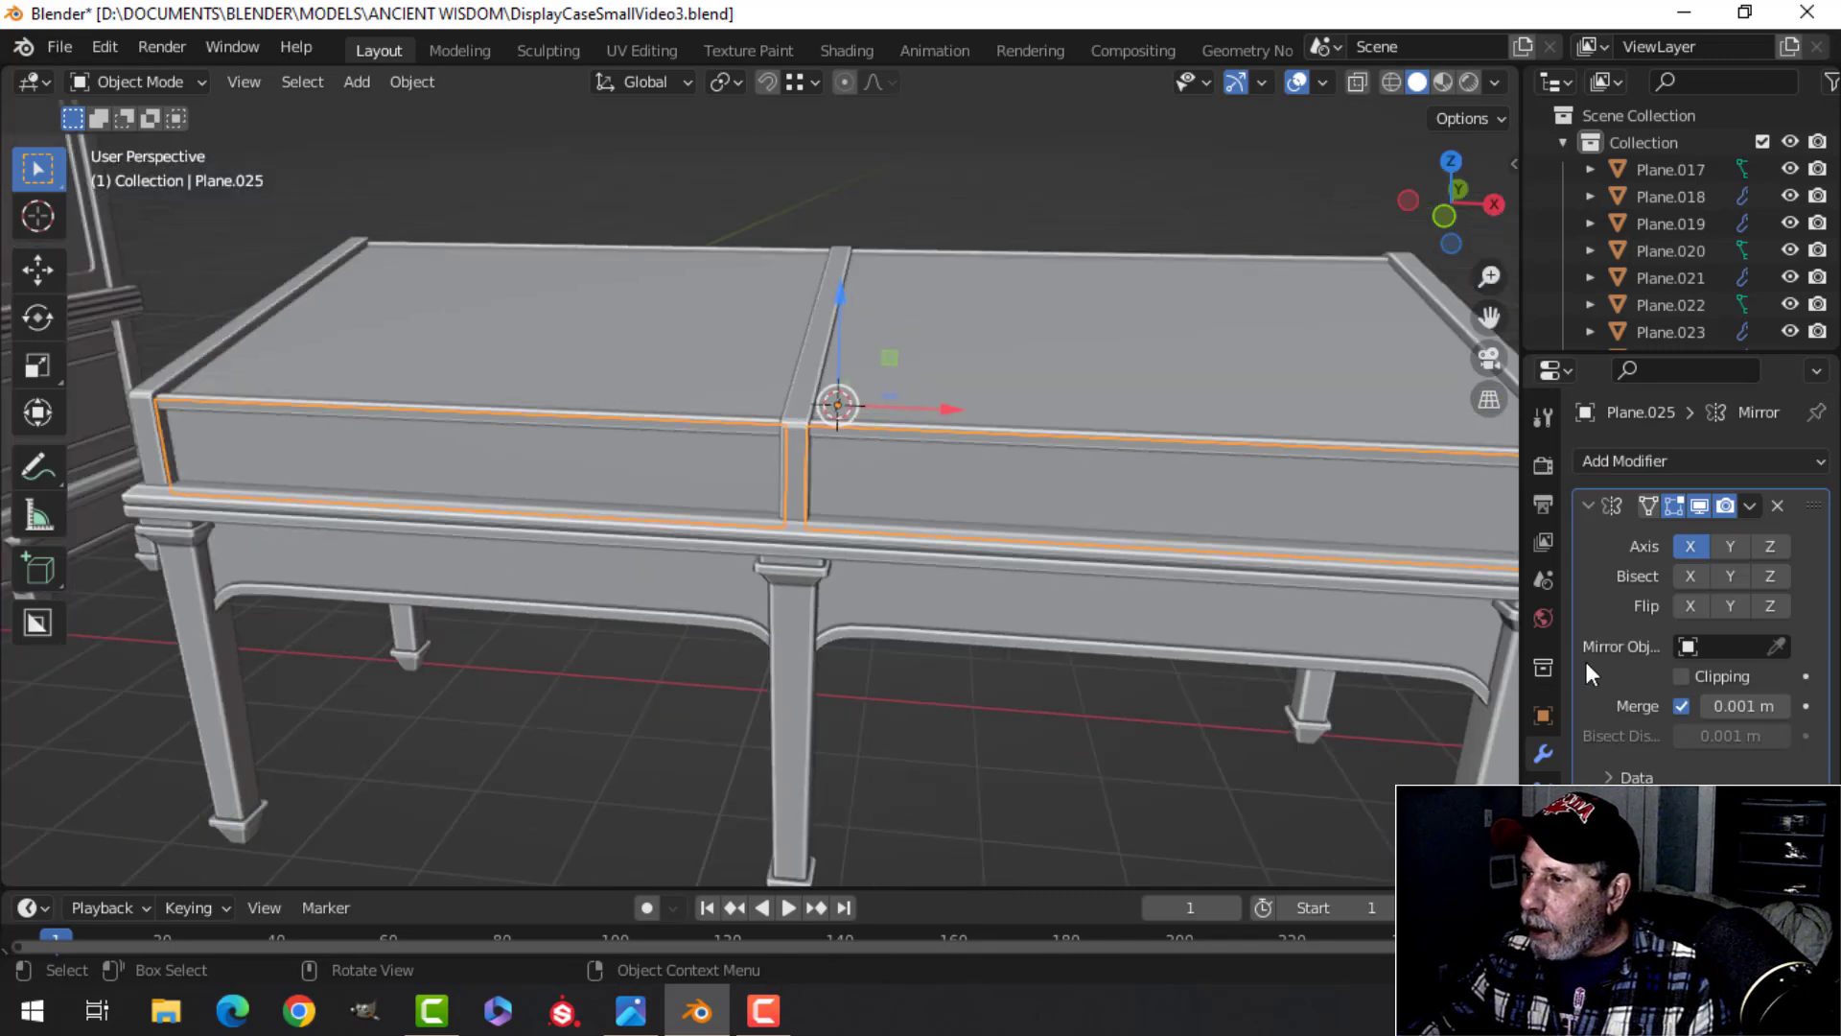
click(1737, 549)
scroll(1238, 580, down, 3)
middle_drag(1239, 579, 700, 594)
scroll(848, 594, up, 4)
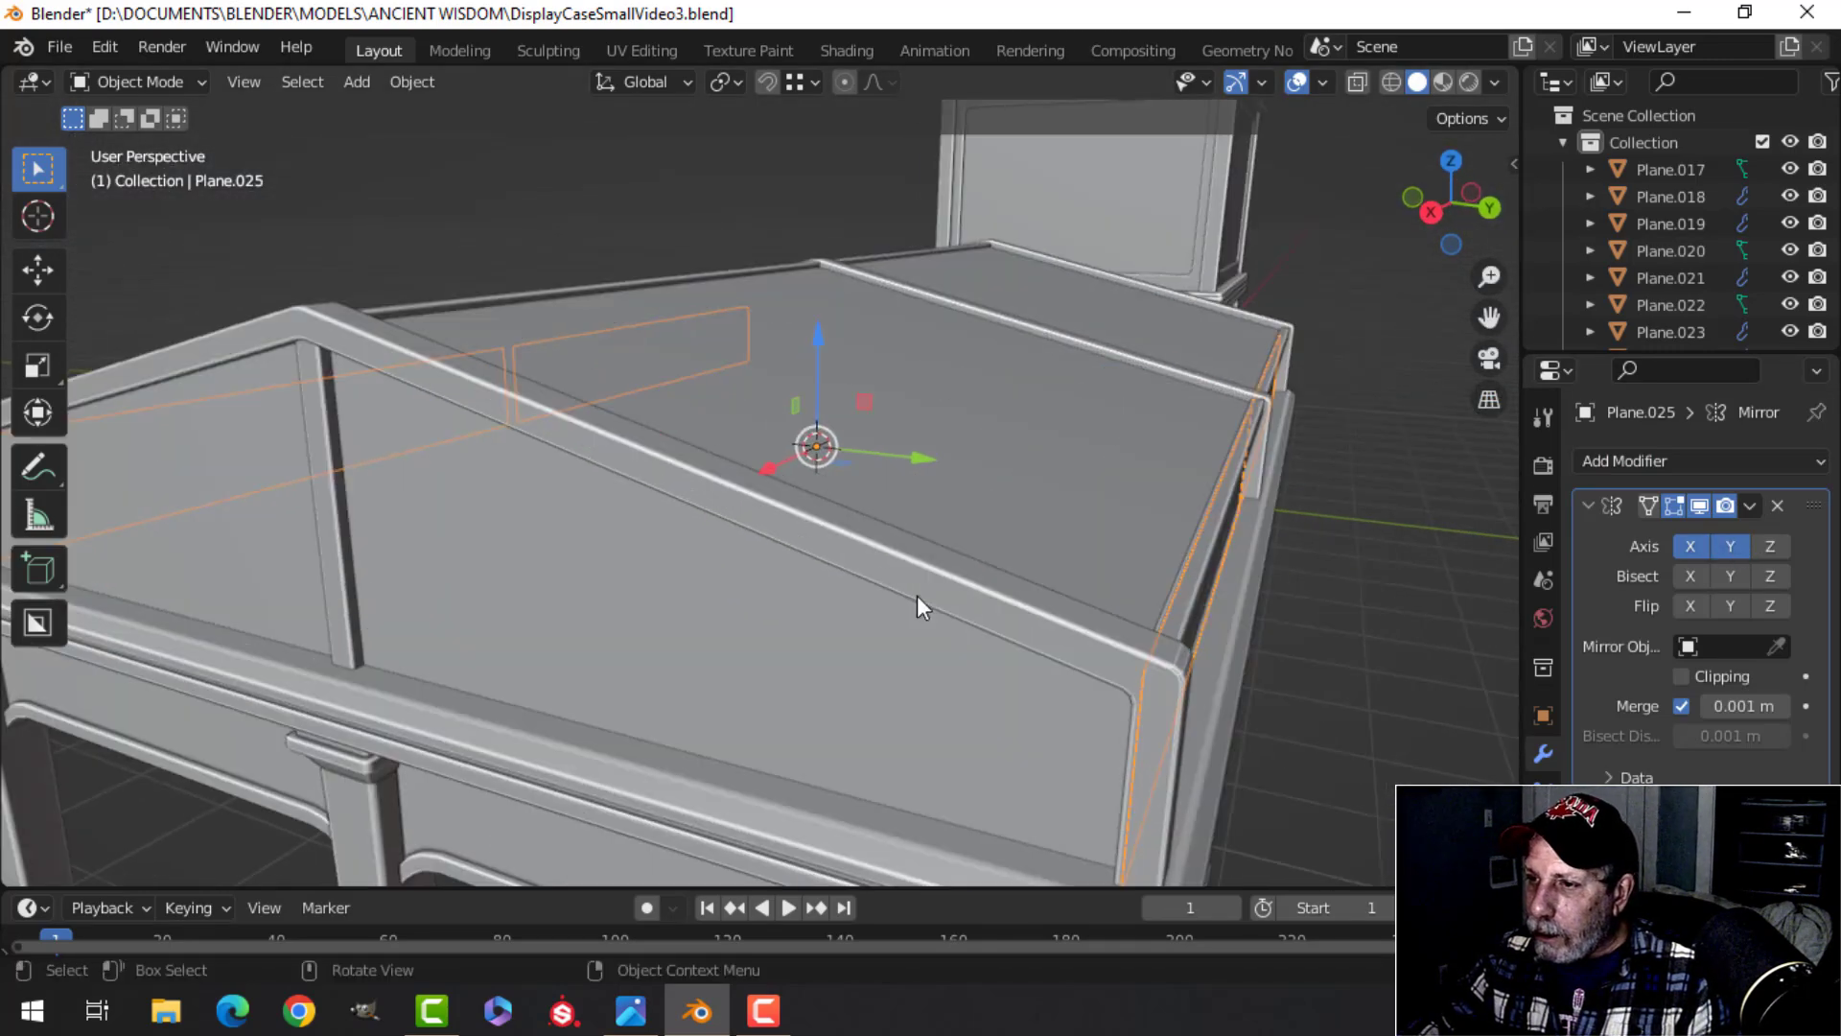
key(alt+a)
Step: Examine the front, corner and peaked end of the large display case, checking the fit of its frames and panels
middle_drag(1150, 587, 836, 587)
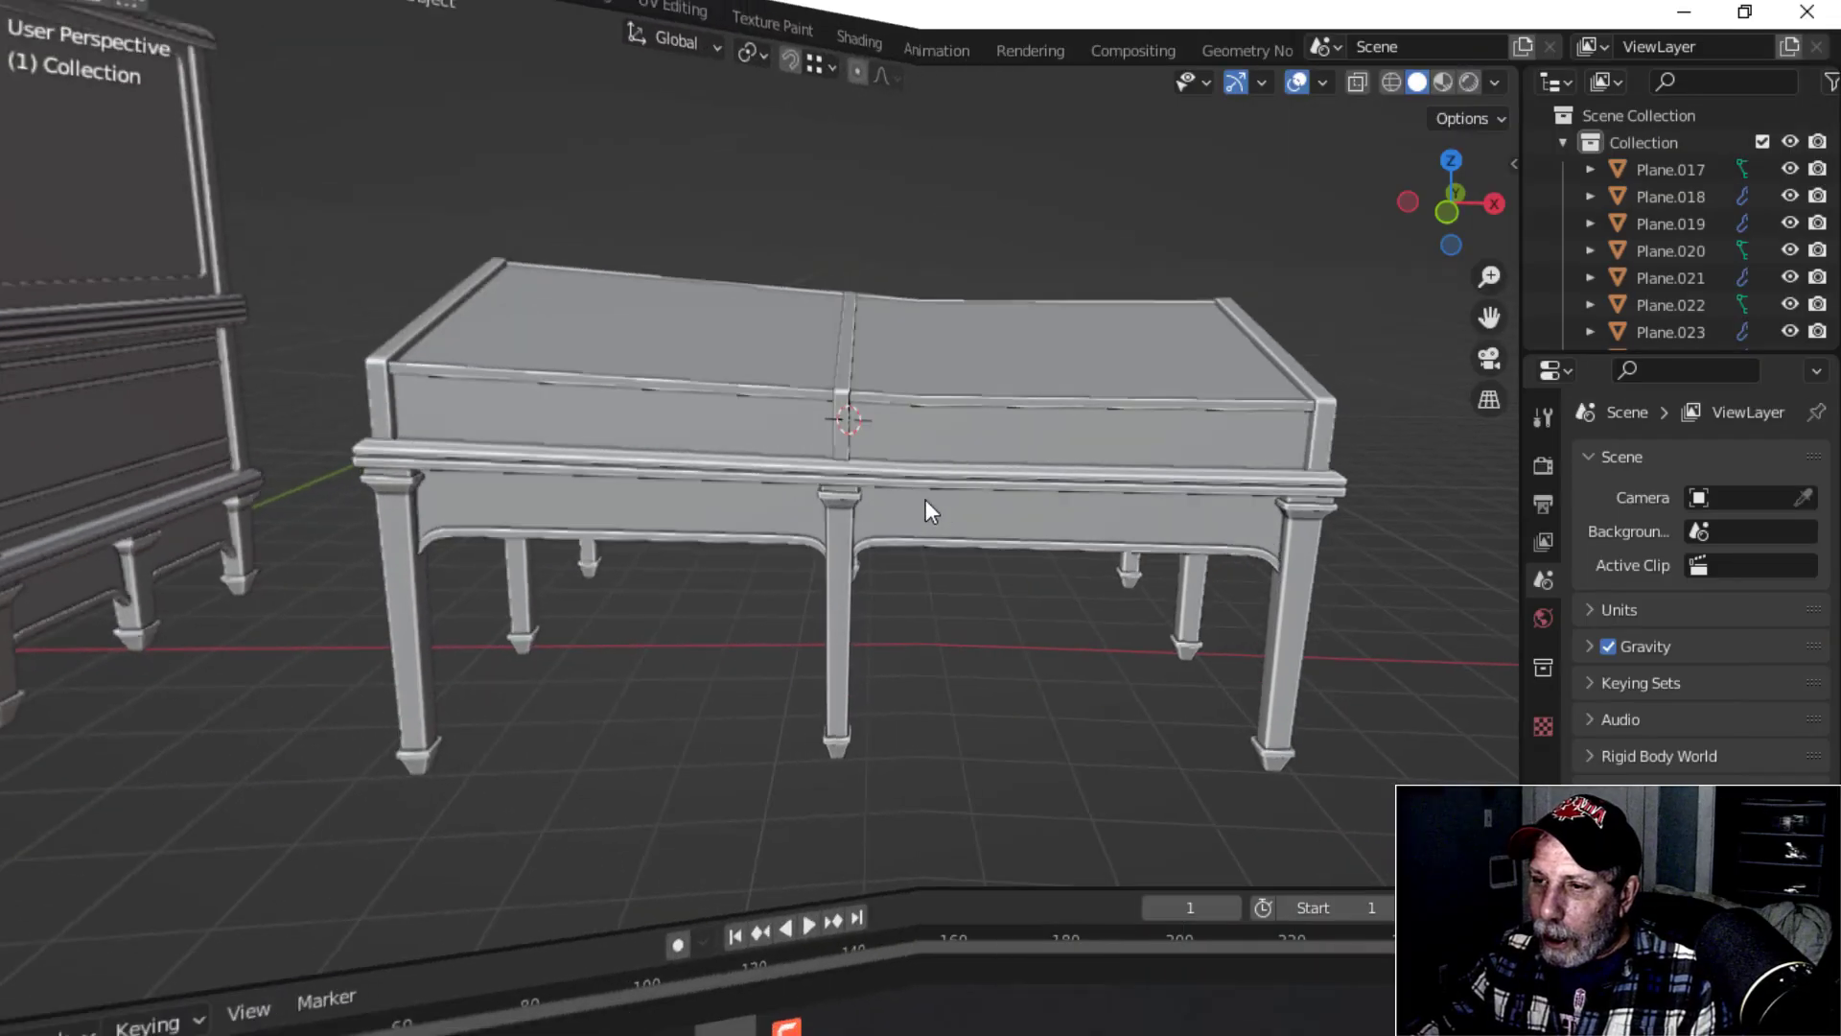
middle_drag(924, 498, 676, 514)
scroll(959, 544, up, 3)
scroll(811, 514, down, 3)
scroll(767, 518, up, 4)
shift+middle_drag(848, 521, 804, 527)
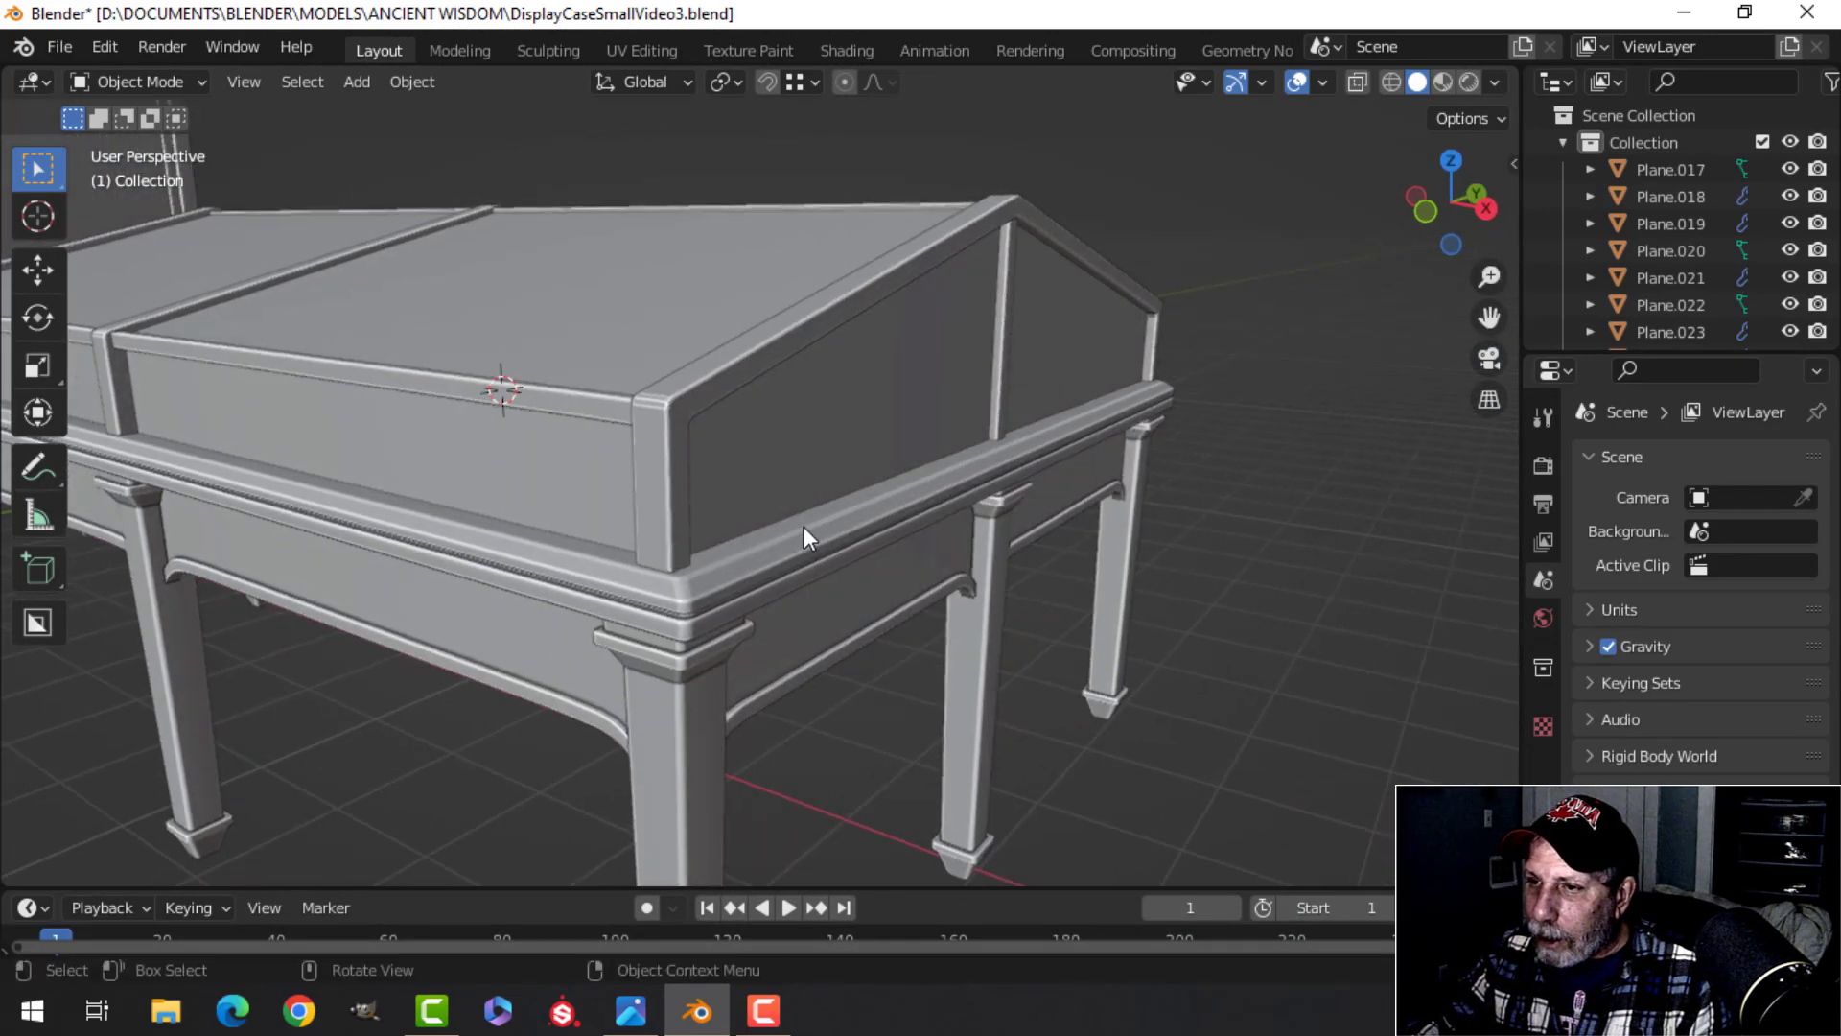
click(795, 460)
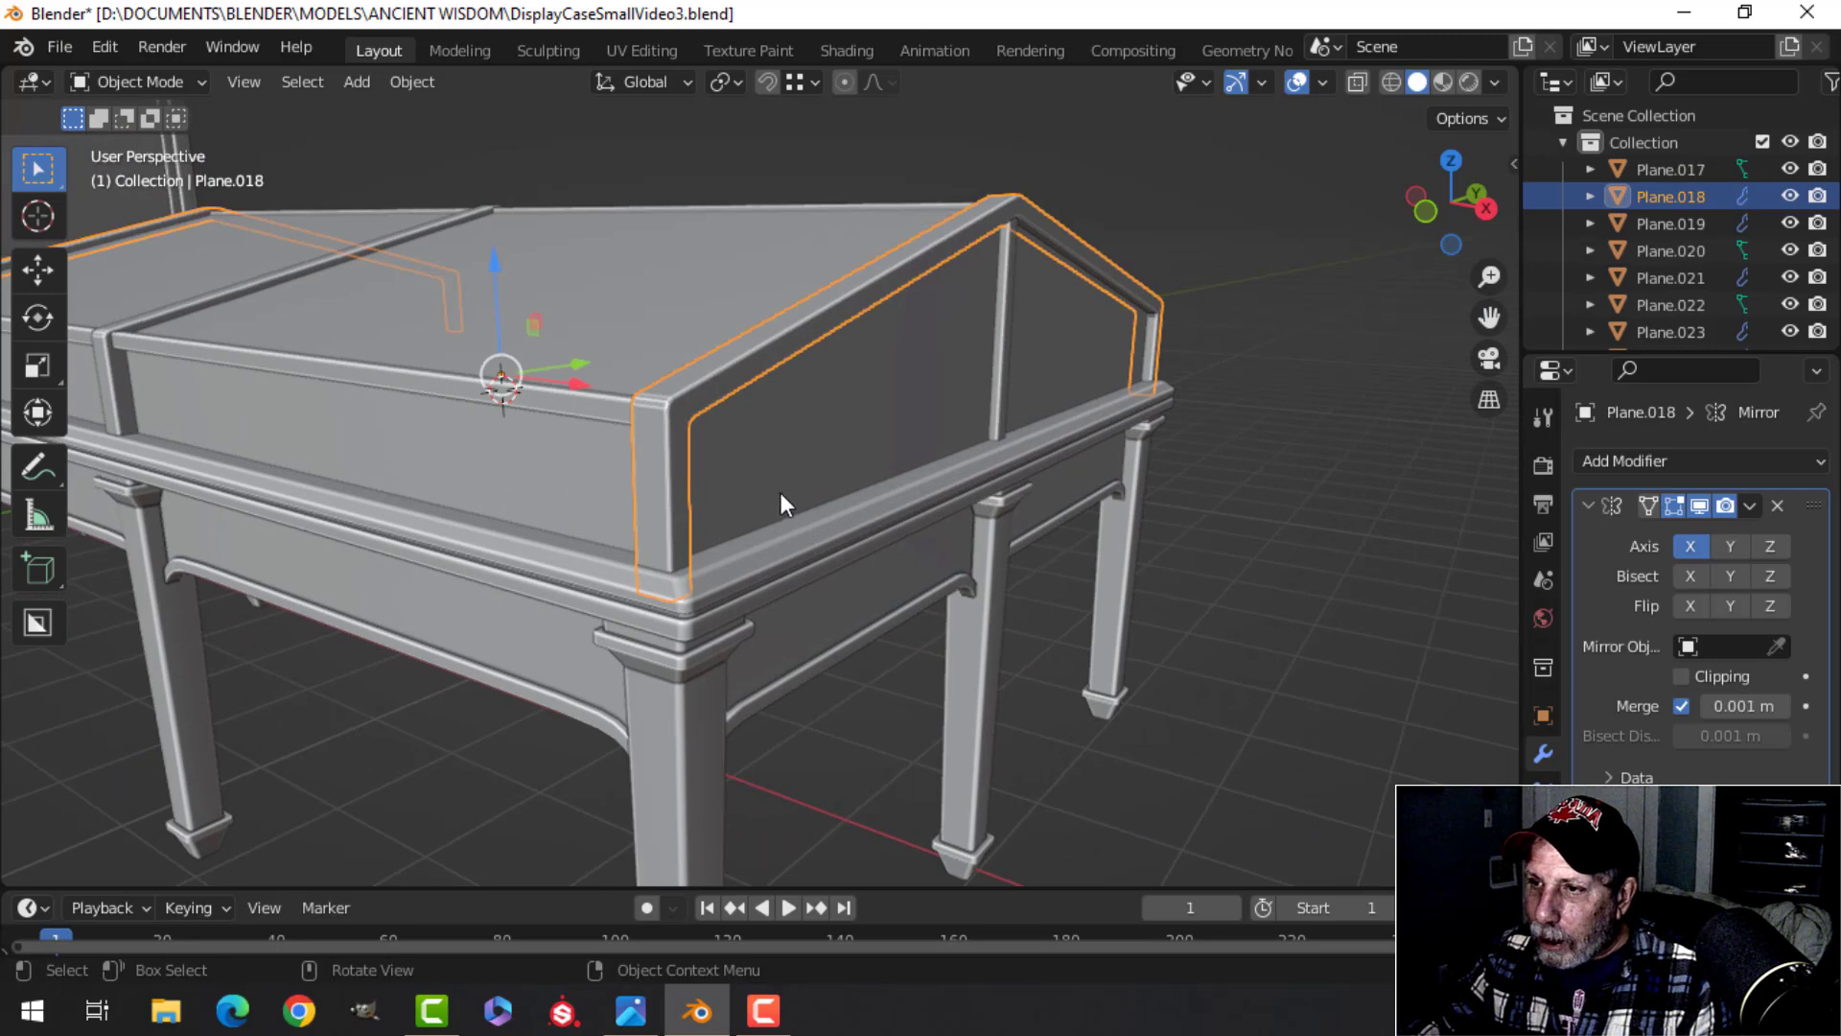
right_click(721, 379)
click(721, 380)
key(alt+a)
Step: Select all parts of the large display case and move them into the DisplayLarge collection, collapsing the expanded collections in the outliner
middle_drag(664, 476, 1016, 532)
scroll(728, 482, down, 4)
scroll(932, 488, up, 4)
scroll(798, 566, down, 6)
drag(473, 327, 1256, 796)
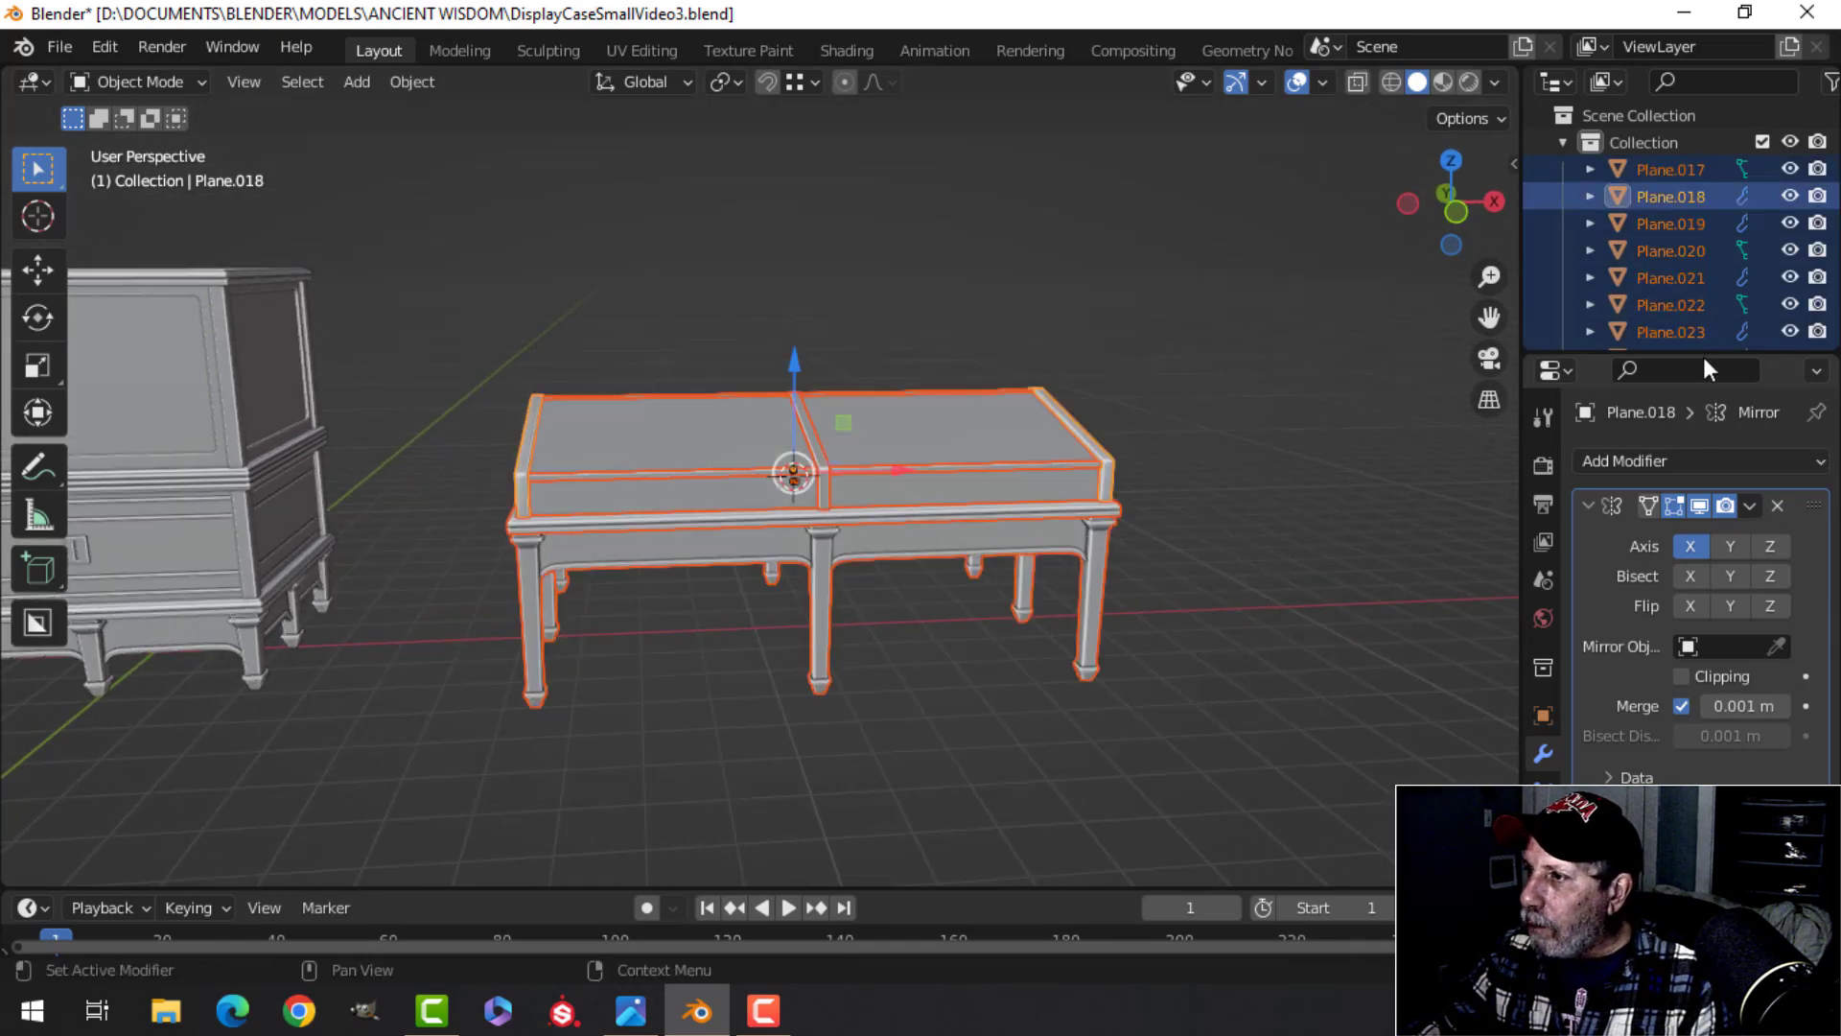
click(1562, 142)
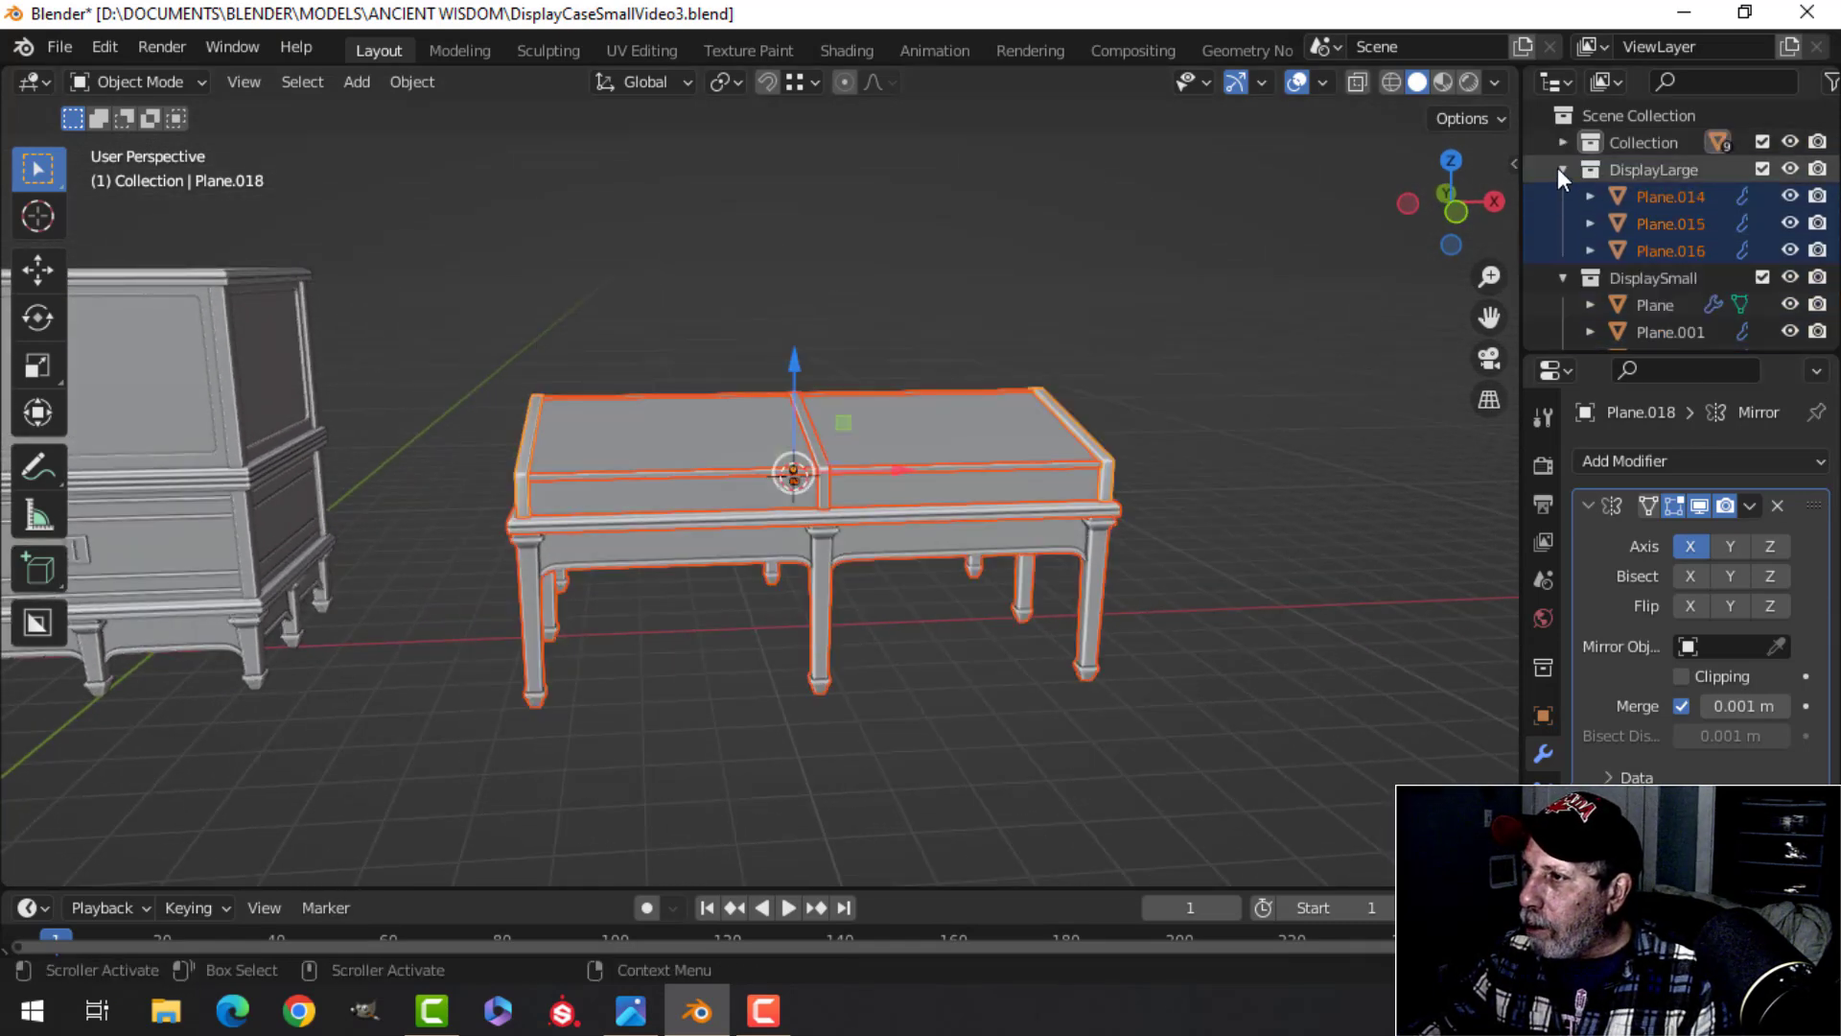
click(1562, 169)
click(1560, 197)
key(m)
click(1027, 447)
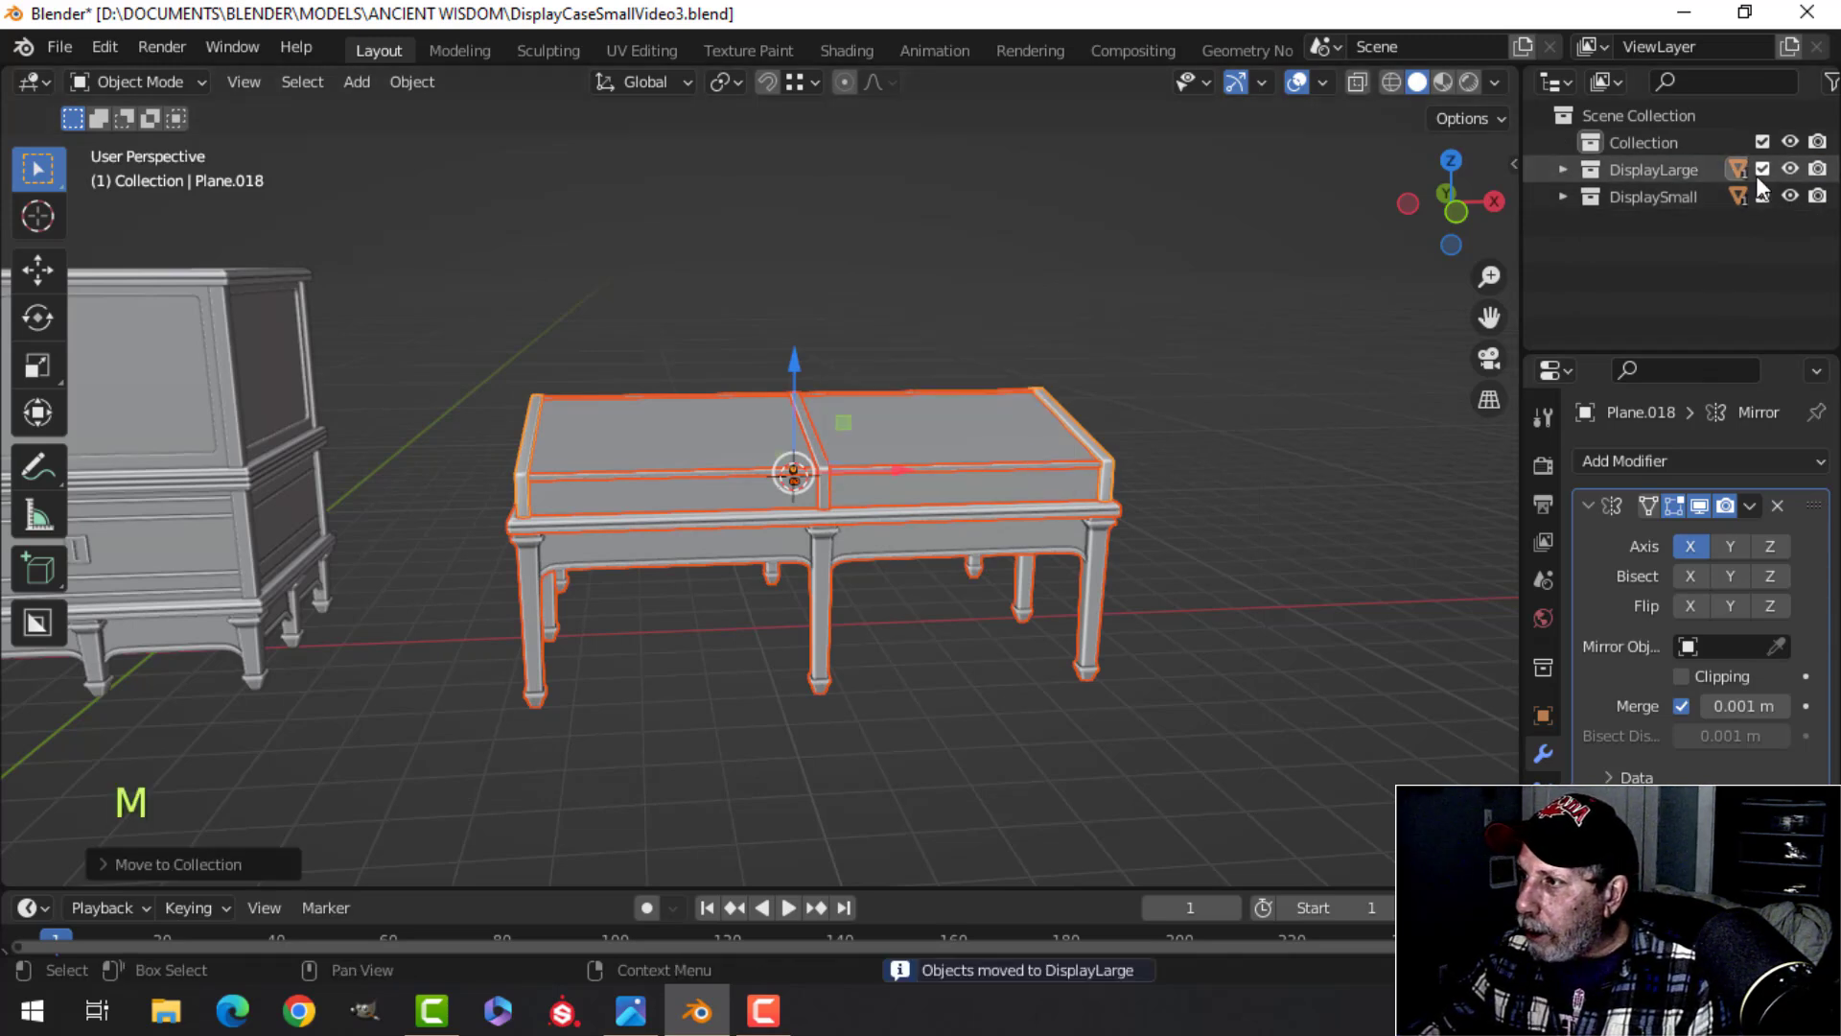
key(alt+a)
Step: Review the finished large display case beside the small one, checking its legs, table rails, side panels and roof from several angles
scroll(1064, 512, down, 3)
middle_drag(986, 529, 870, 560)
scroll(814, 567, up, 2)
middle_drag(840, 549, 857, 556)
scroll(858, 557, up, 4)
shift+middle_drag(728, 606, 771, 572)
scroll(840, 561, up, 3)
scroll(838, 556, down, 4)
scroll(772, 573, up, 3)
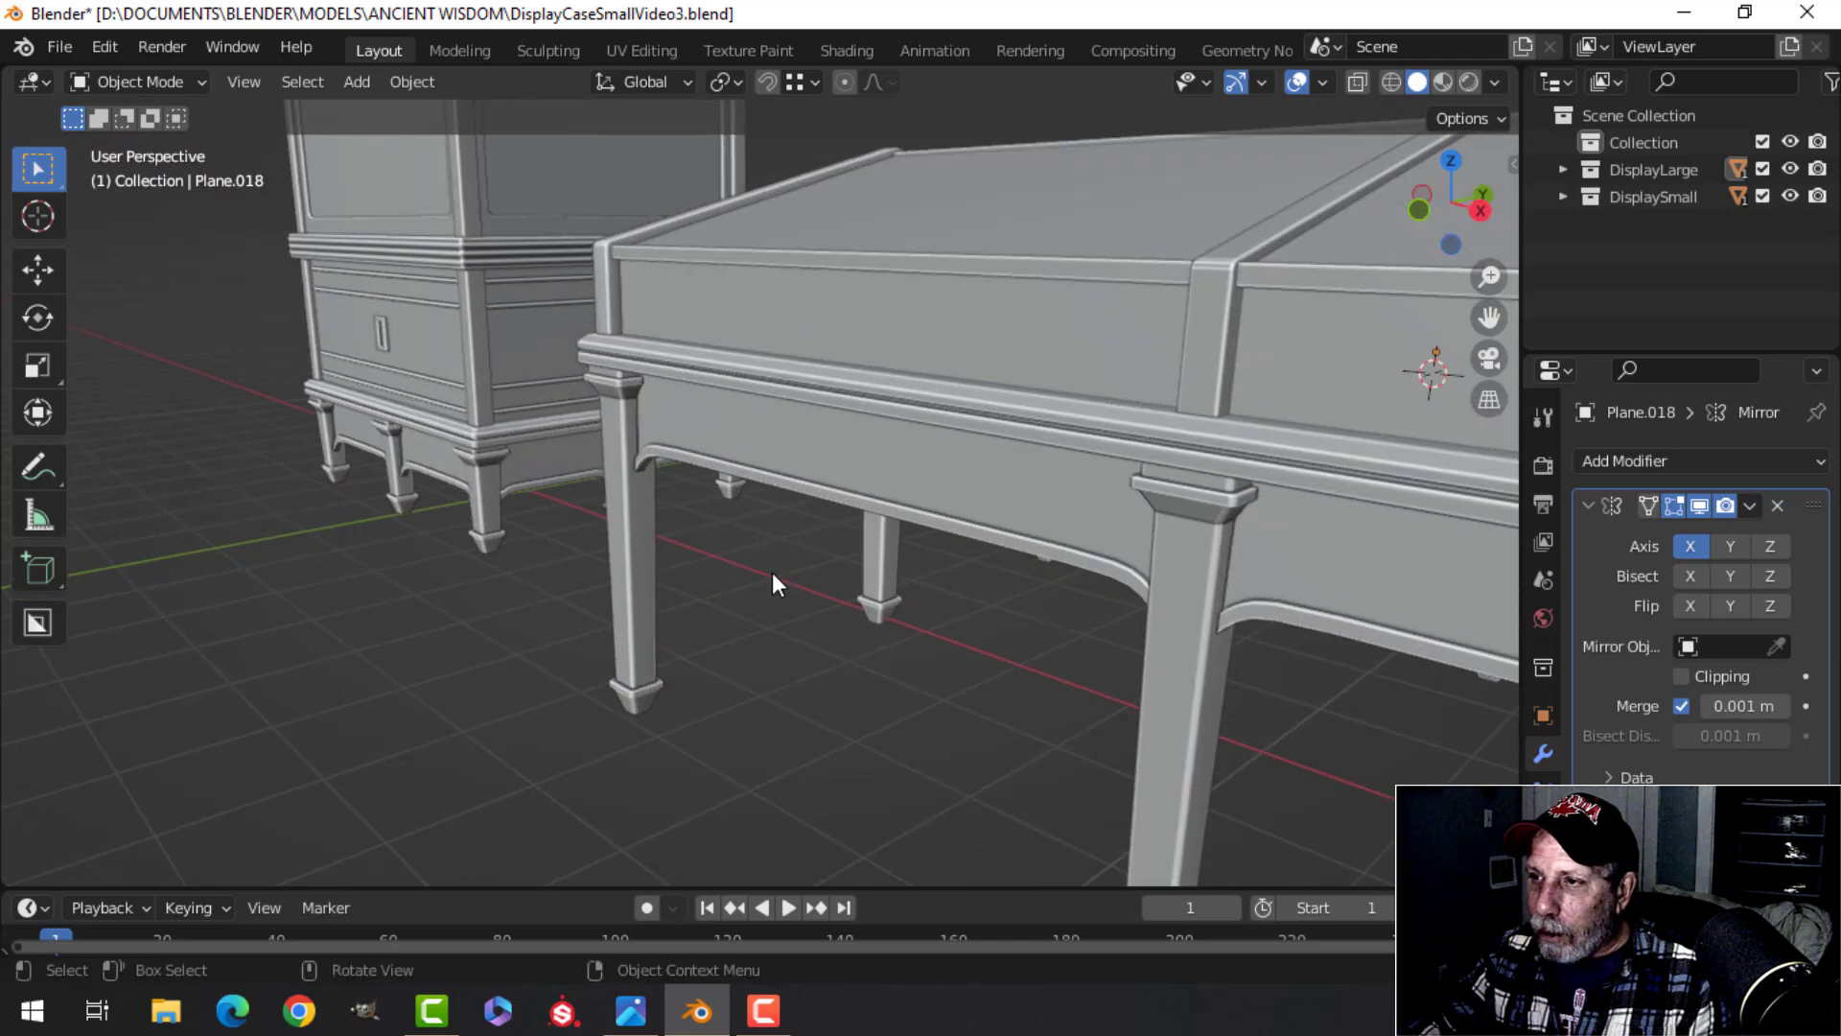
scroll(772, 572, down, 4)
shift+middle_drag(985, 554, 828, 524)
middle_drag(829, 523, 1118, 563)
scroll(784, 538, down, 4)
scroll(978, 593, up, 3)
scroll(850, 537, down, 1)
scroll(802, 545, down, 3)
middle_drag(802, 544, 890, 556)
scroll(953, 554, up, 2)
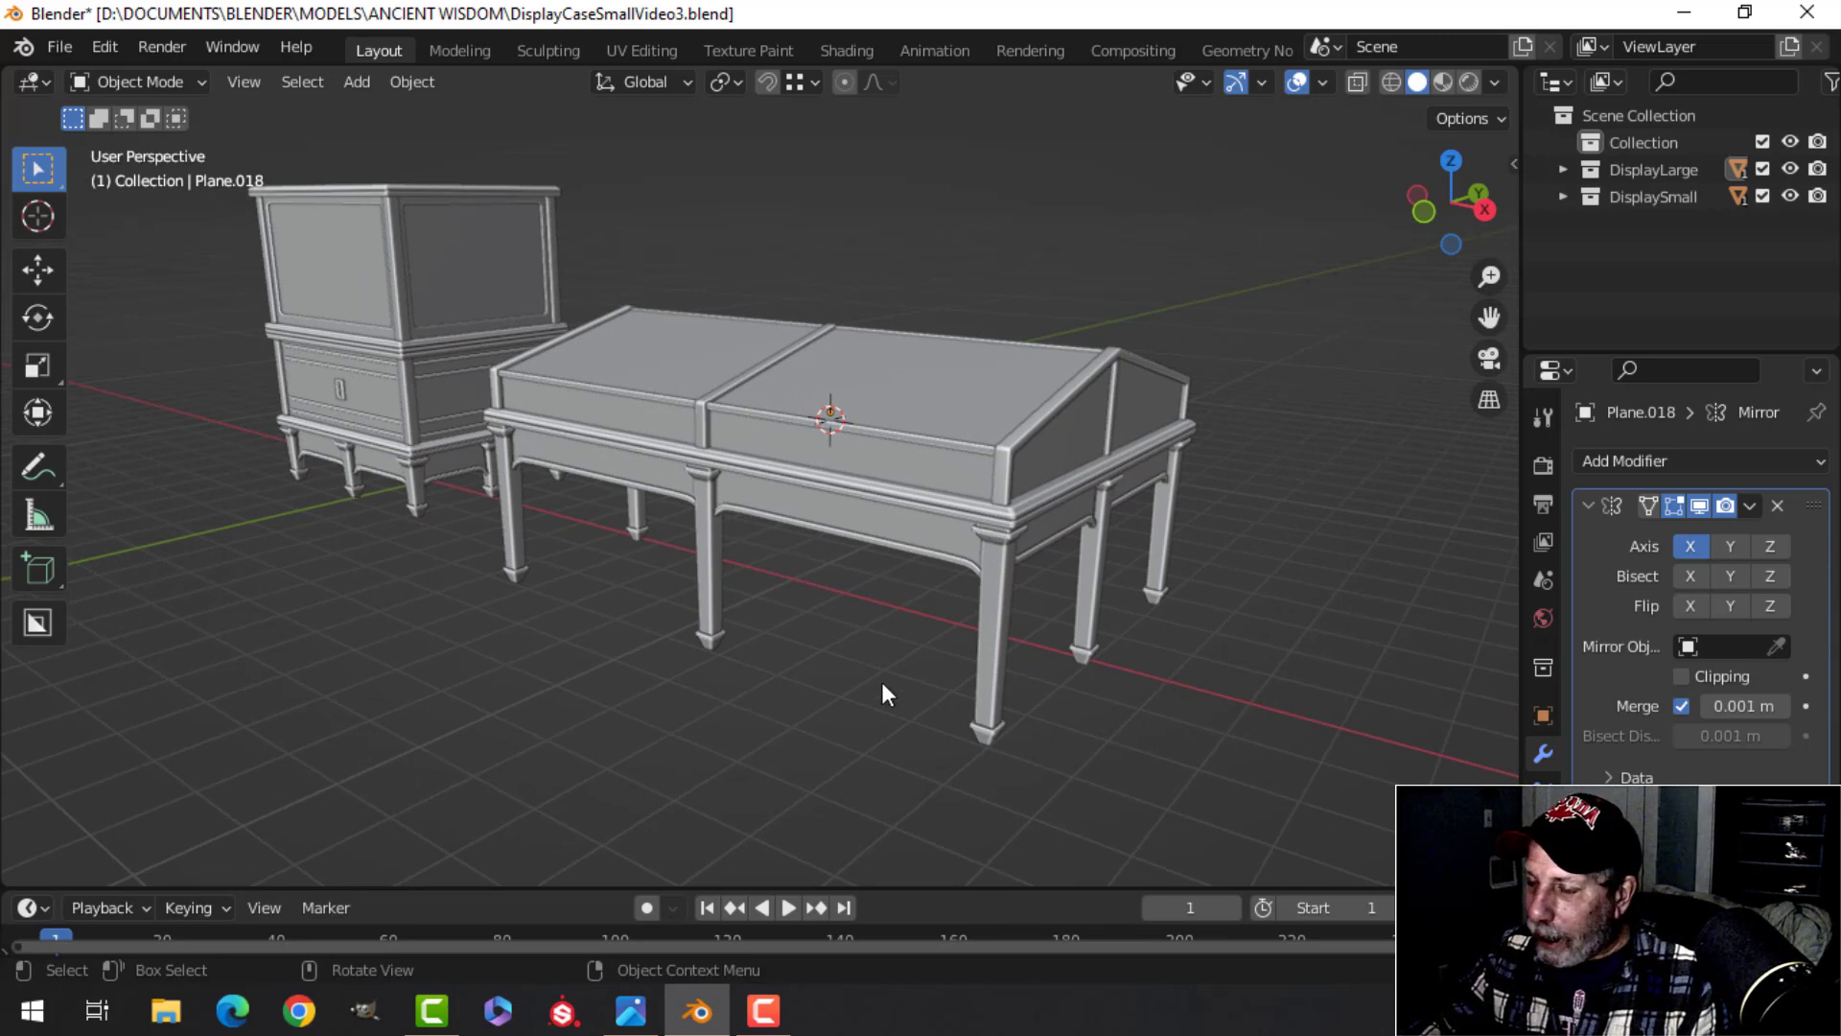
middle_drag(883, 682, 860, 636)
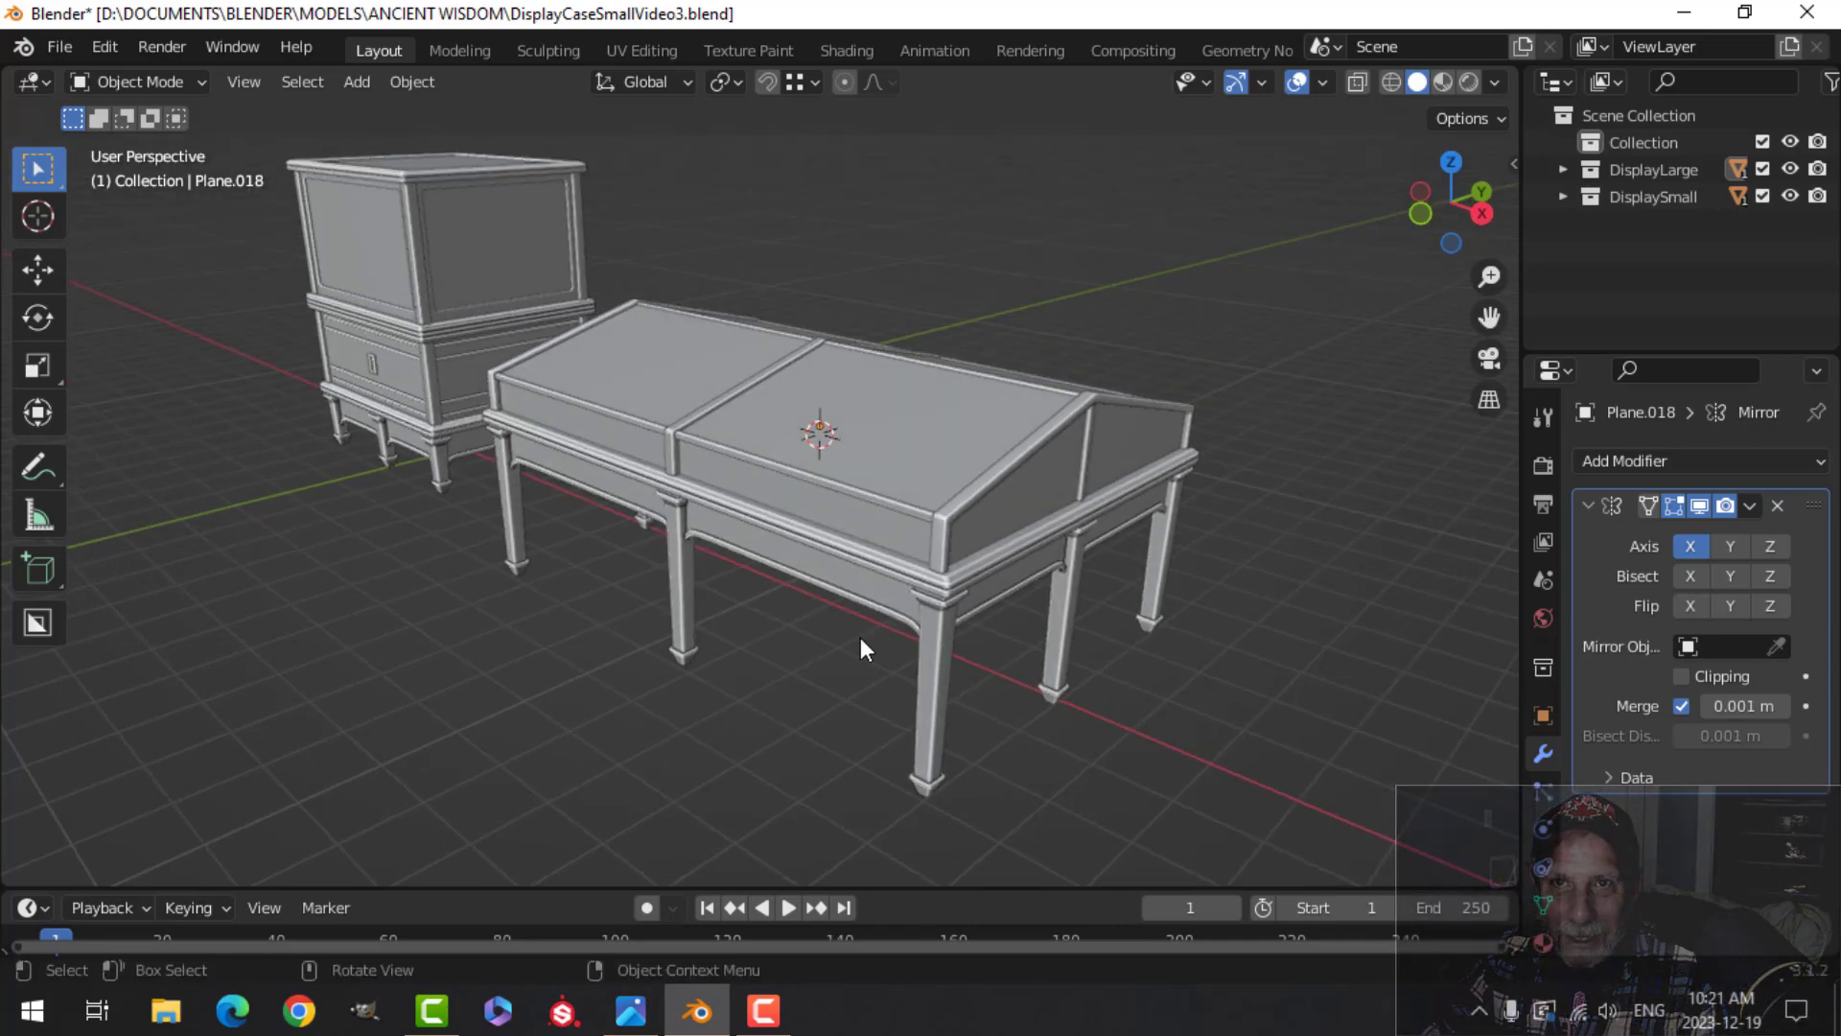